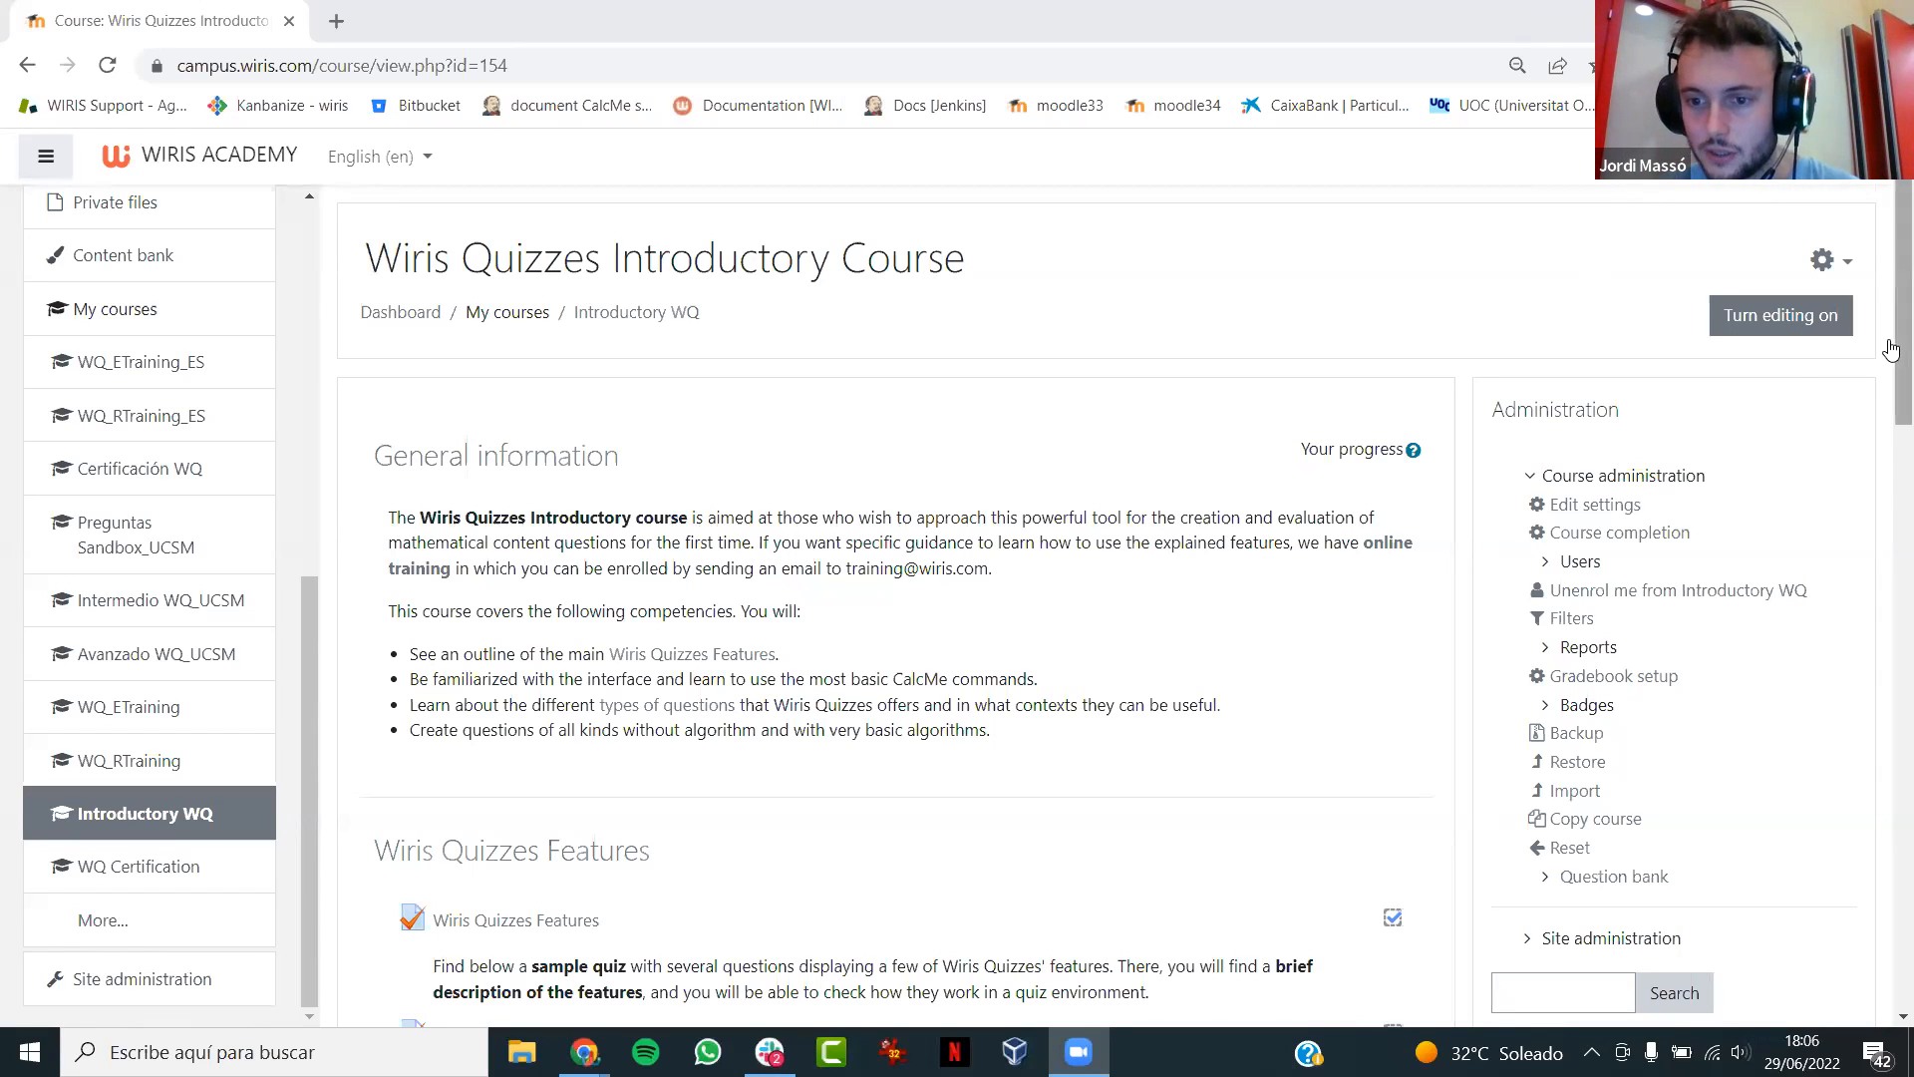
- Add a new Short answer - science question from the course's question bank
scroll(1645, 698, "down", 1)
left_click(1575, 841)
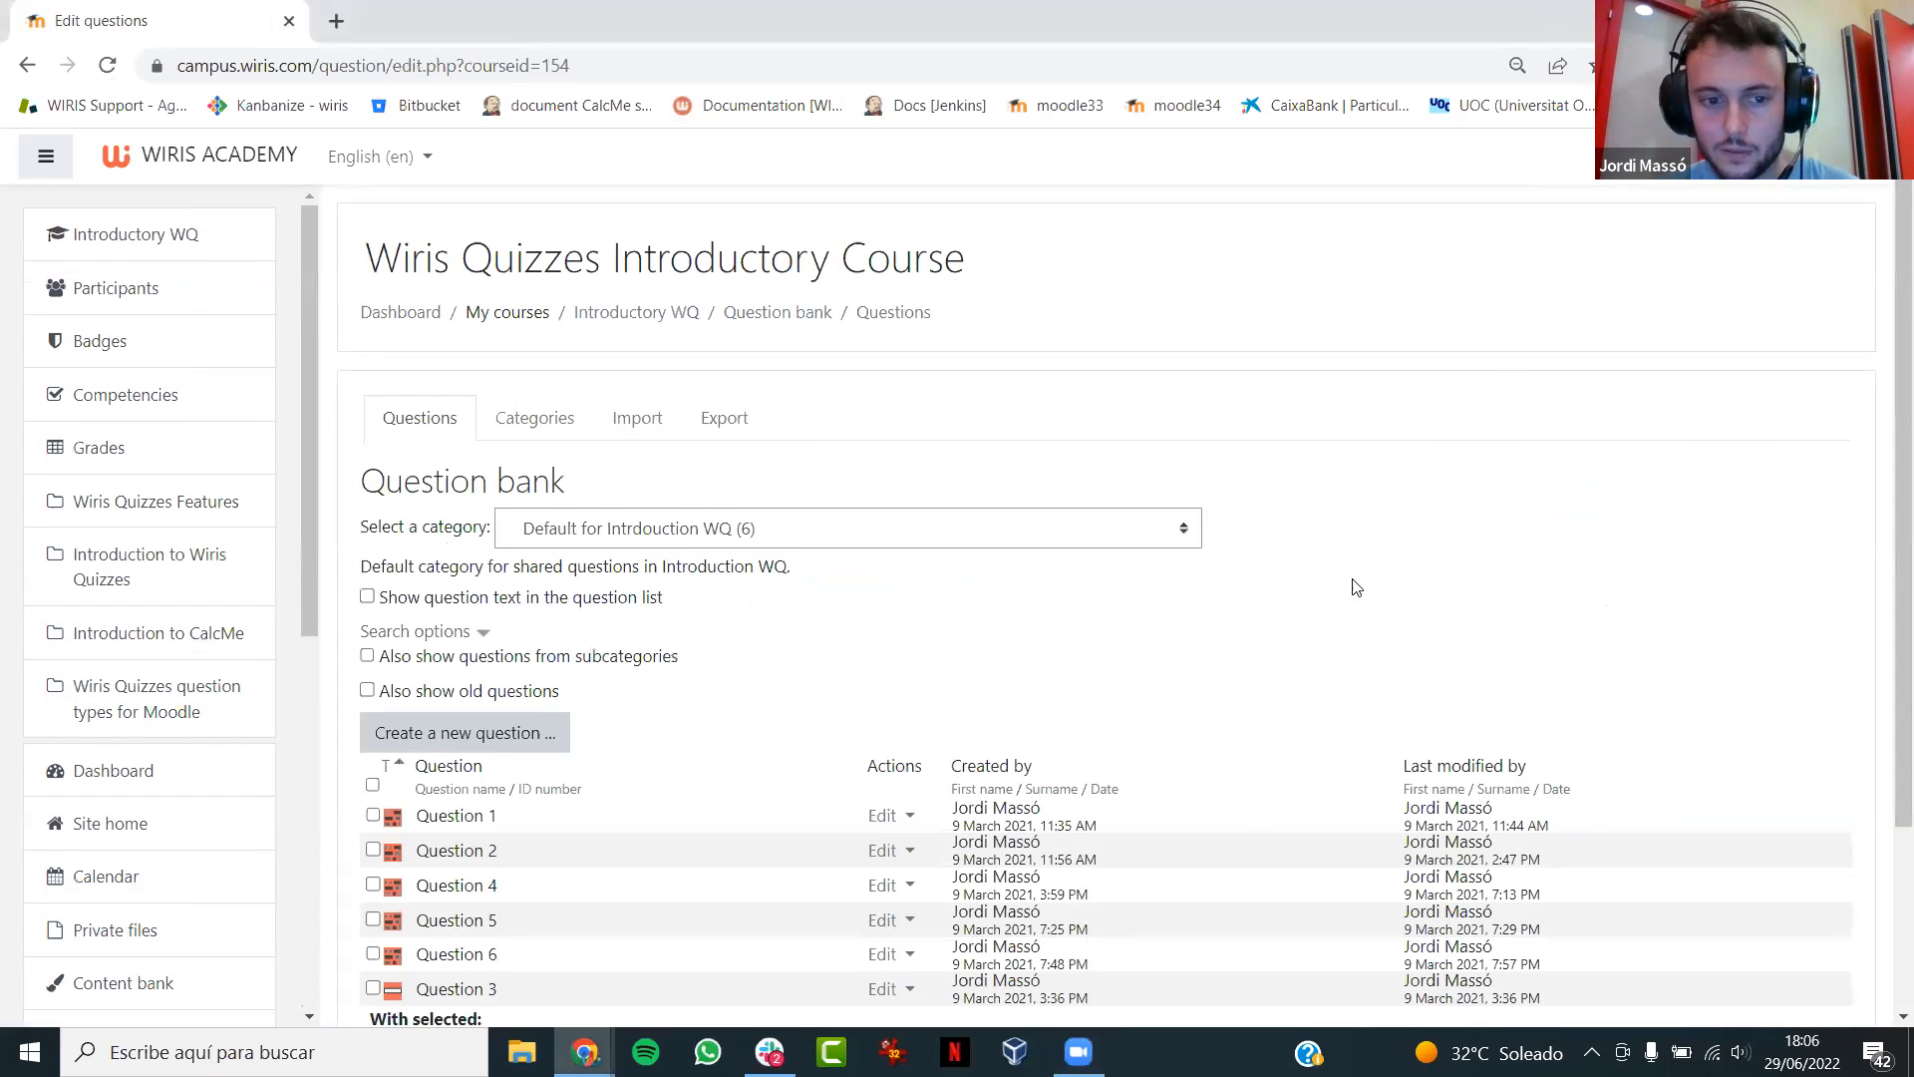
left_click(435, 734)
left_click_drag(912, 459, 922, 846)
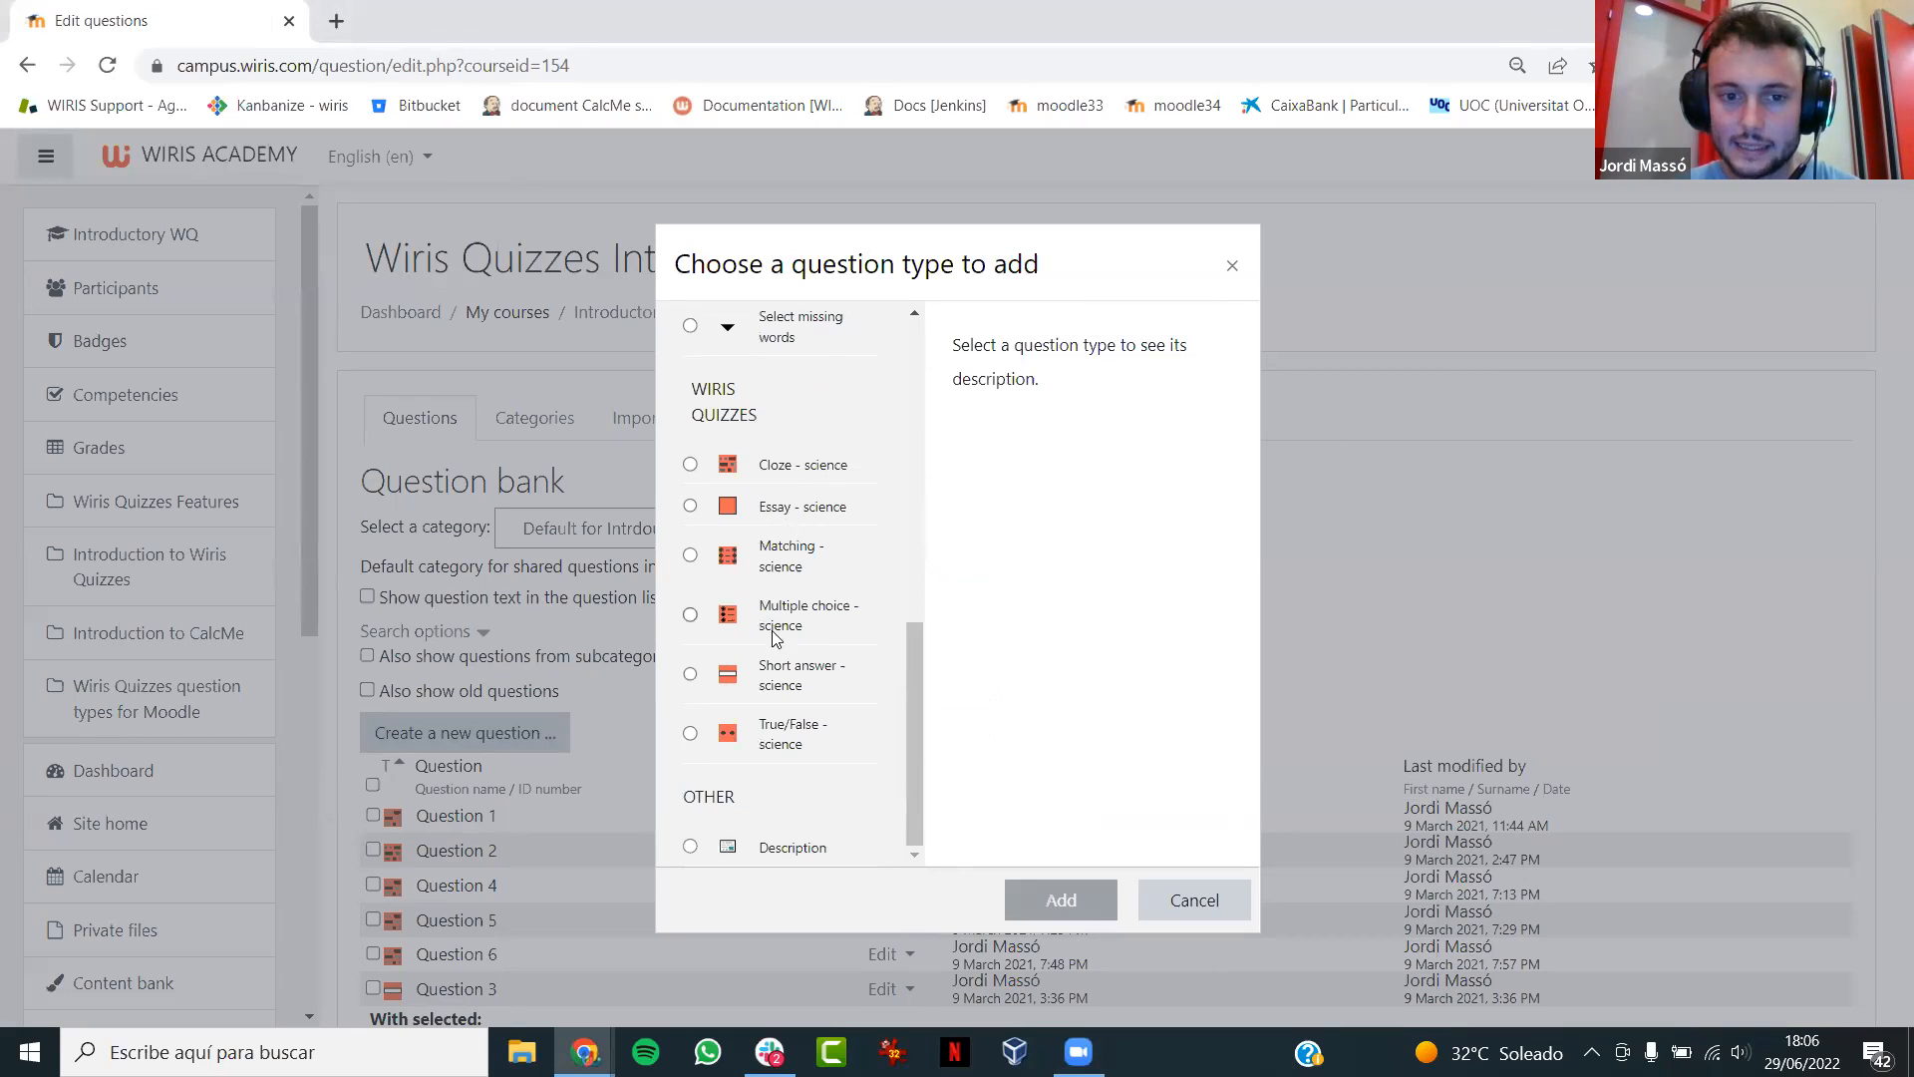
left_click(785, 673)
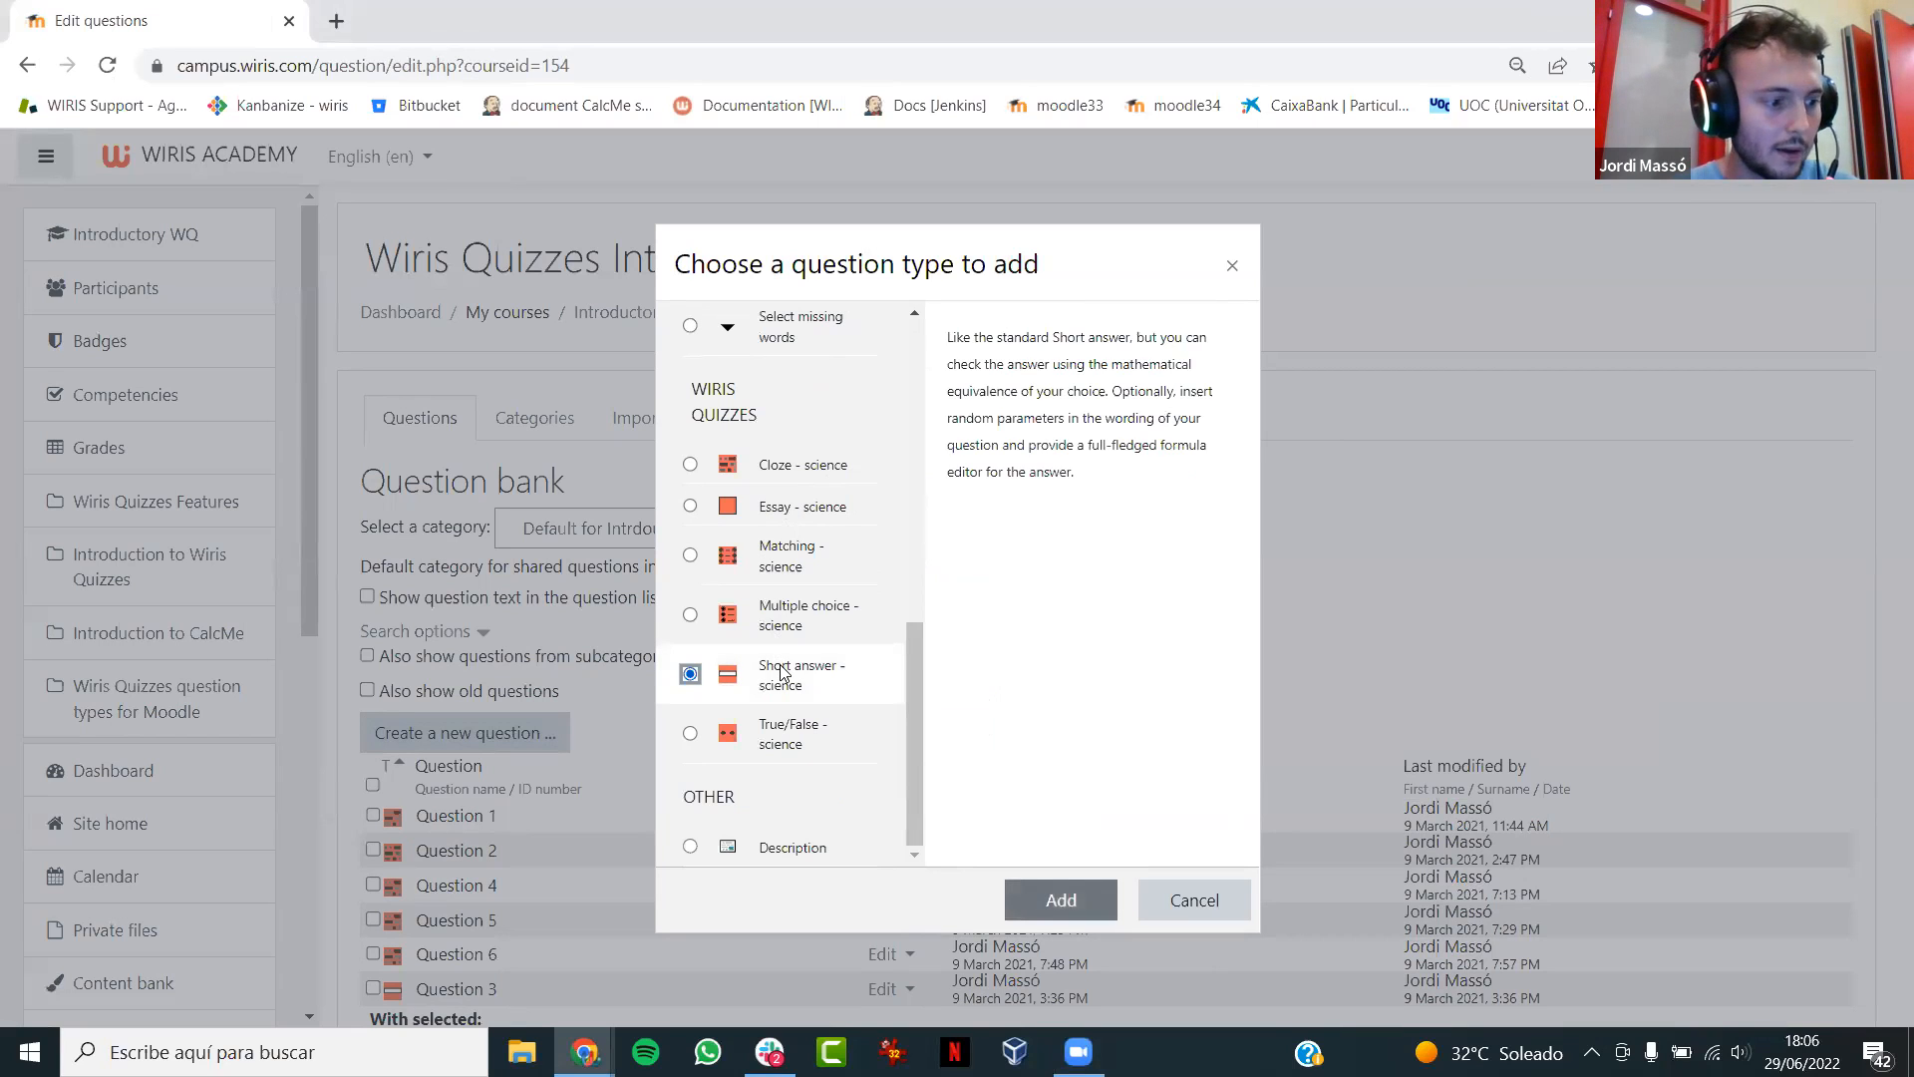
left_click(1059, 901)
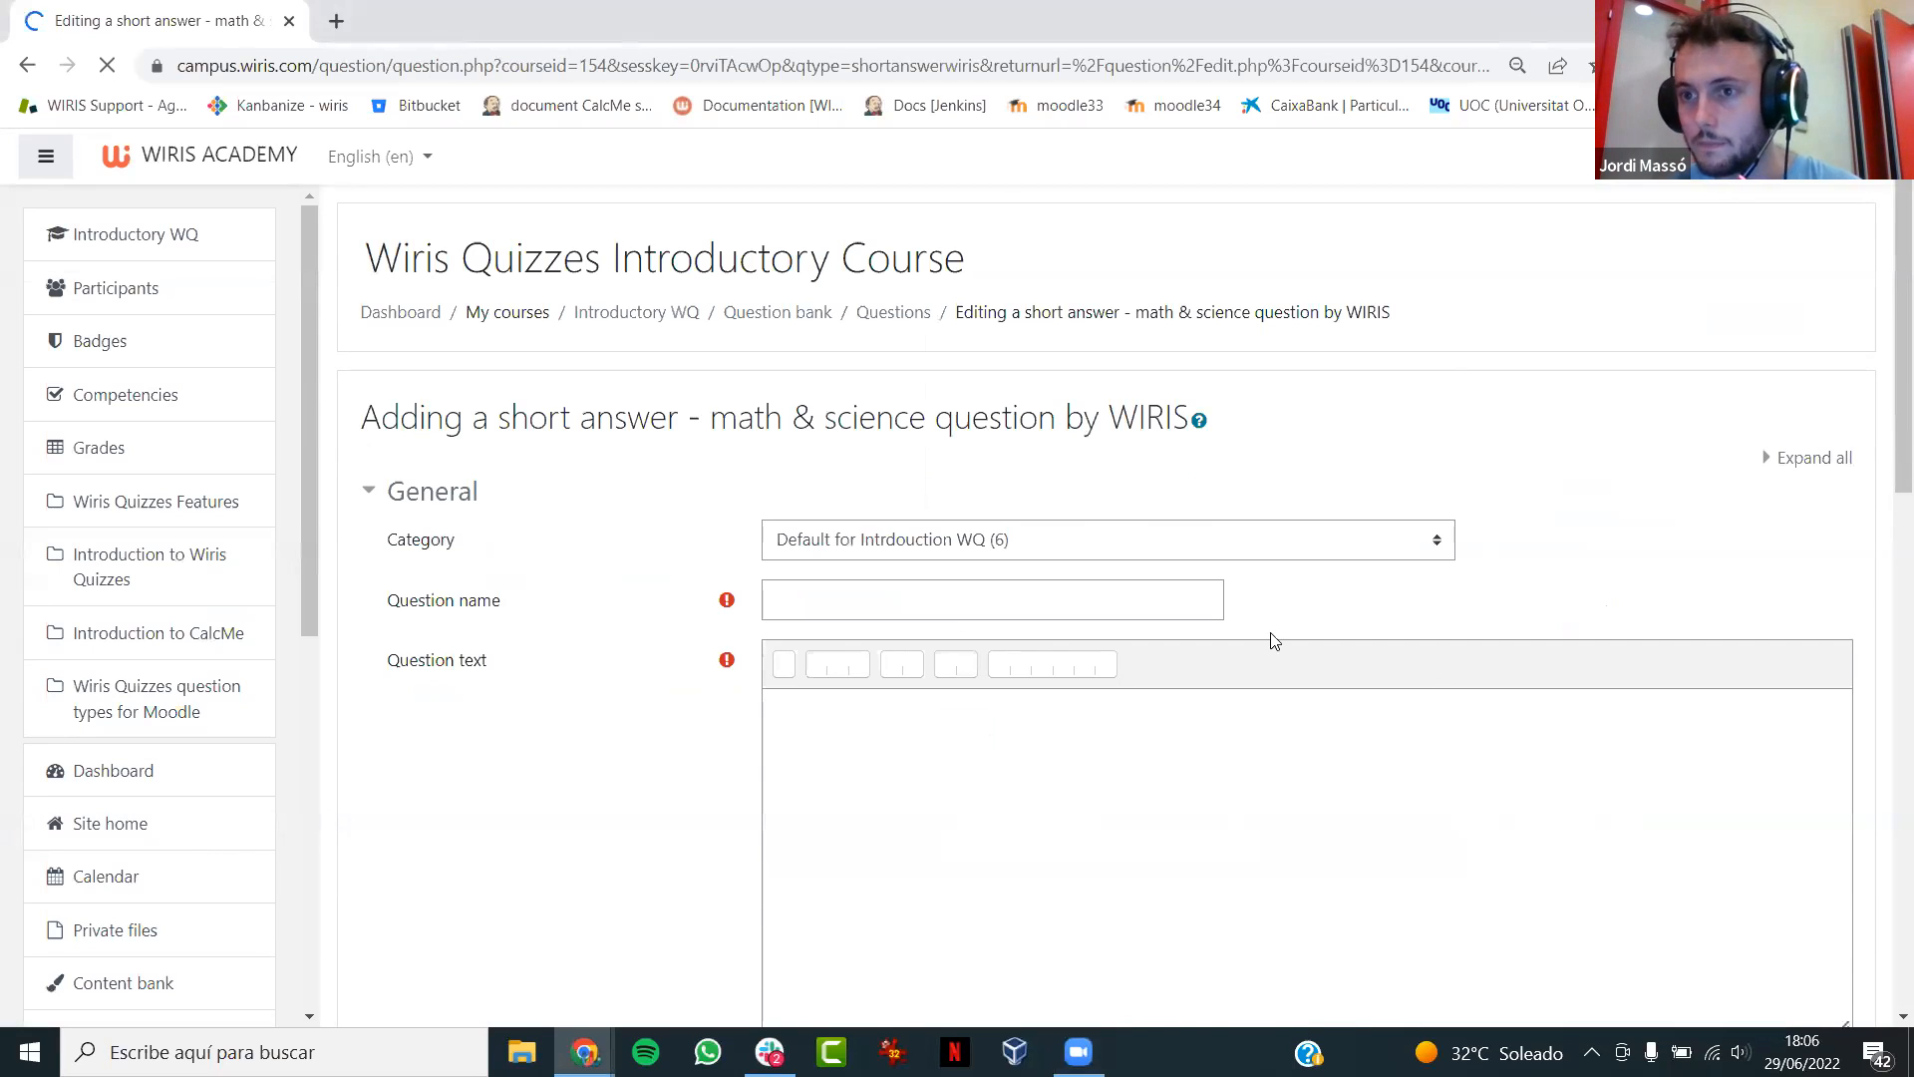
- Name the question "Webinar 1"
scroll(1887, 301, "down", 1)
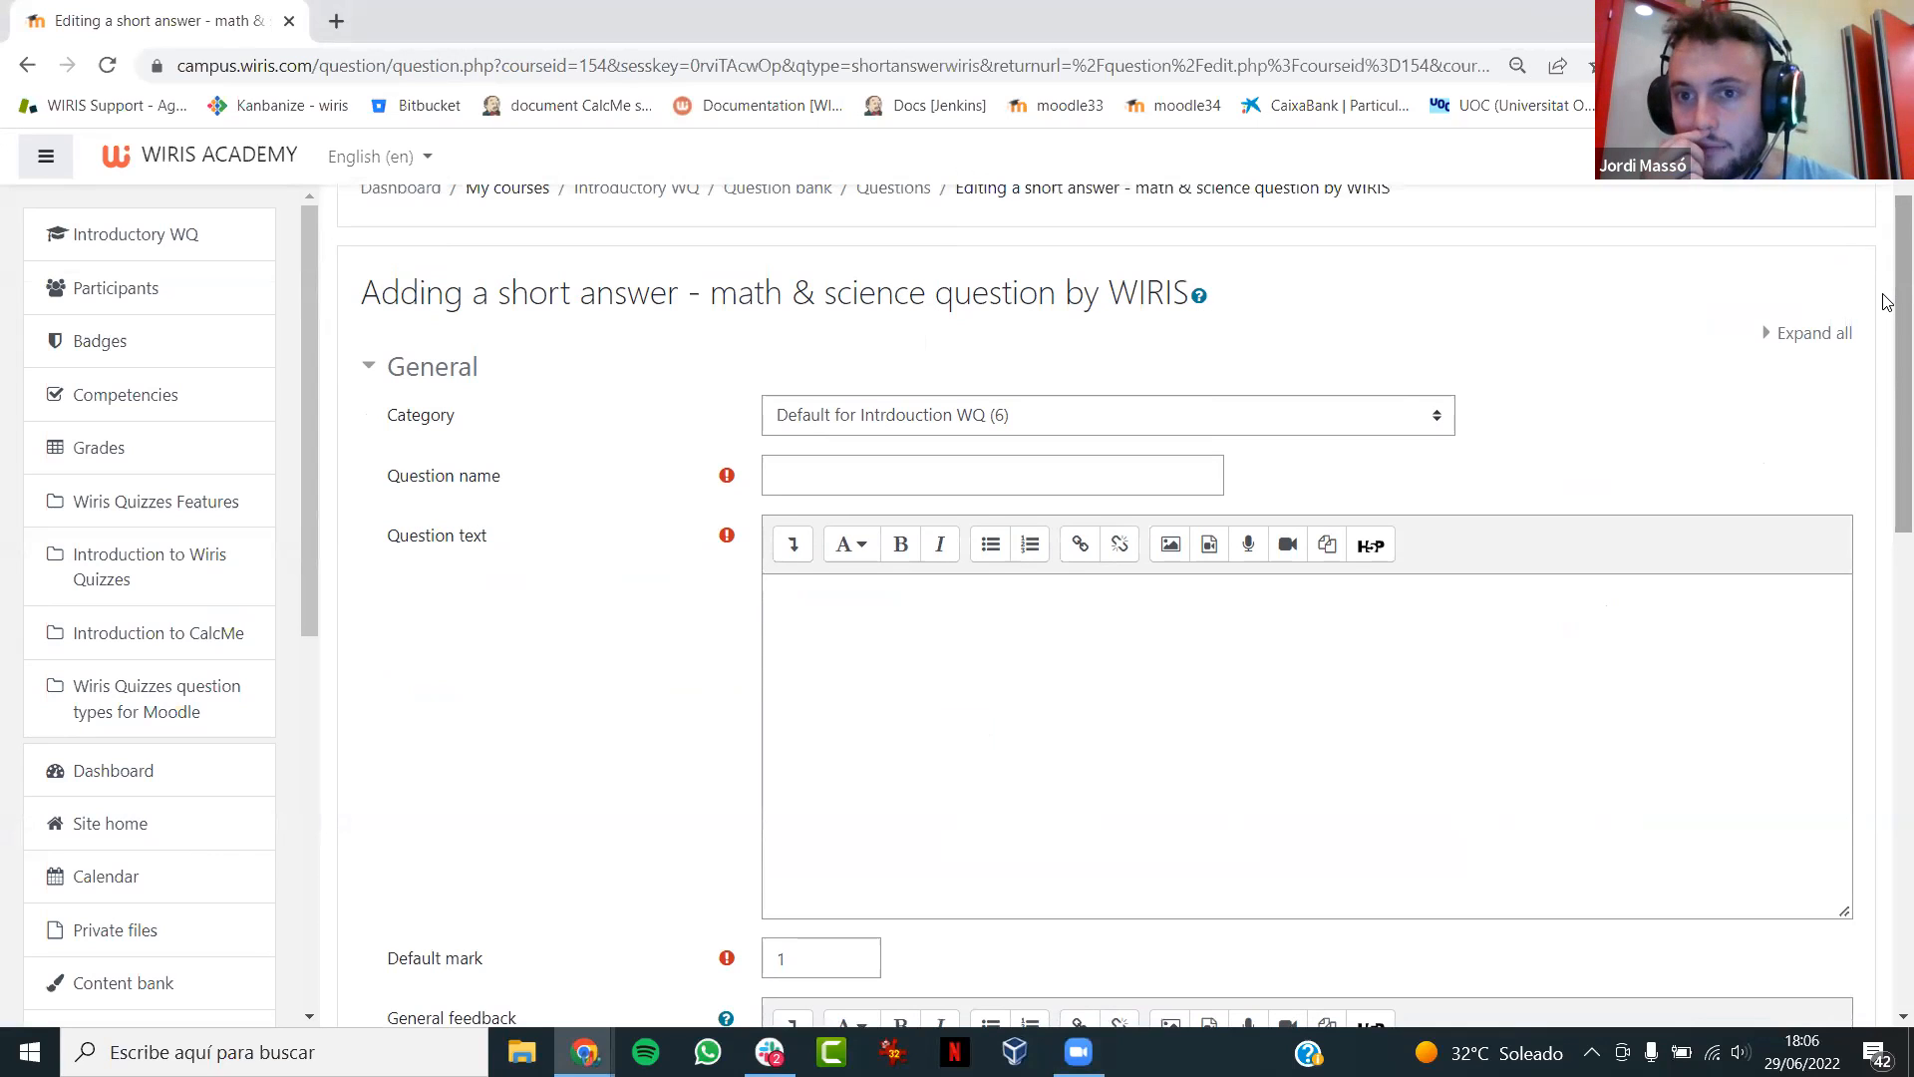
left_click_drag(1883, 294, 1884, 306)
left_click(1104, 699)
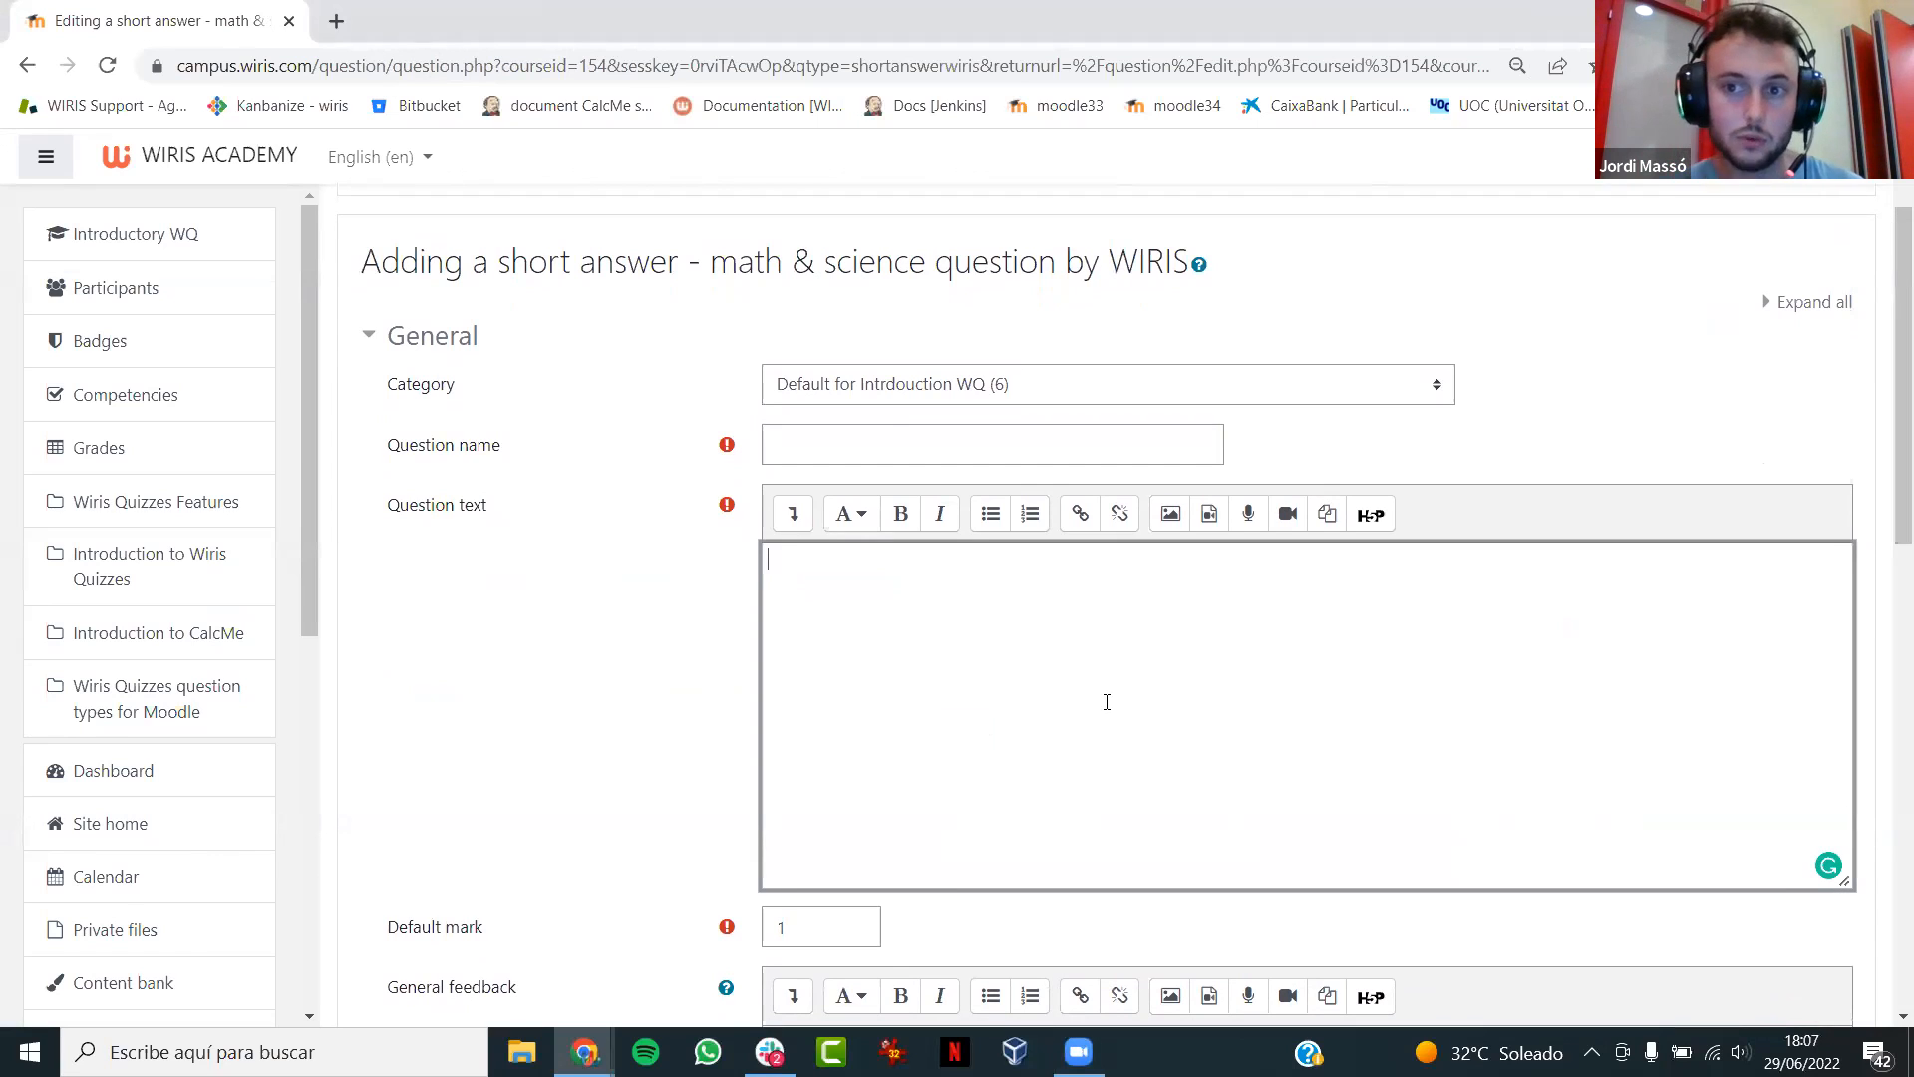
left_click(887, 430)
type("Test")
key("BackSpace")
key("BackSpace")
key("BackSpace")
key("BackSpace")
type("Webinar 1")
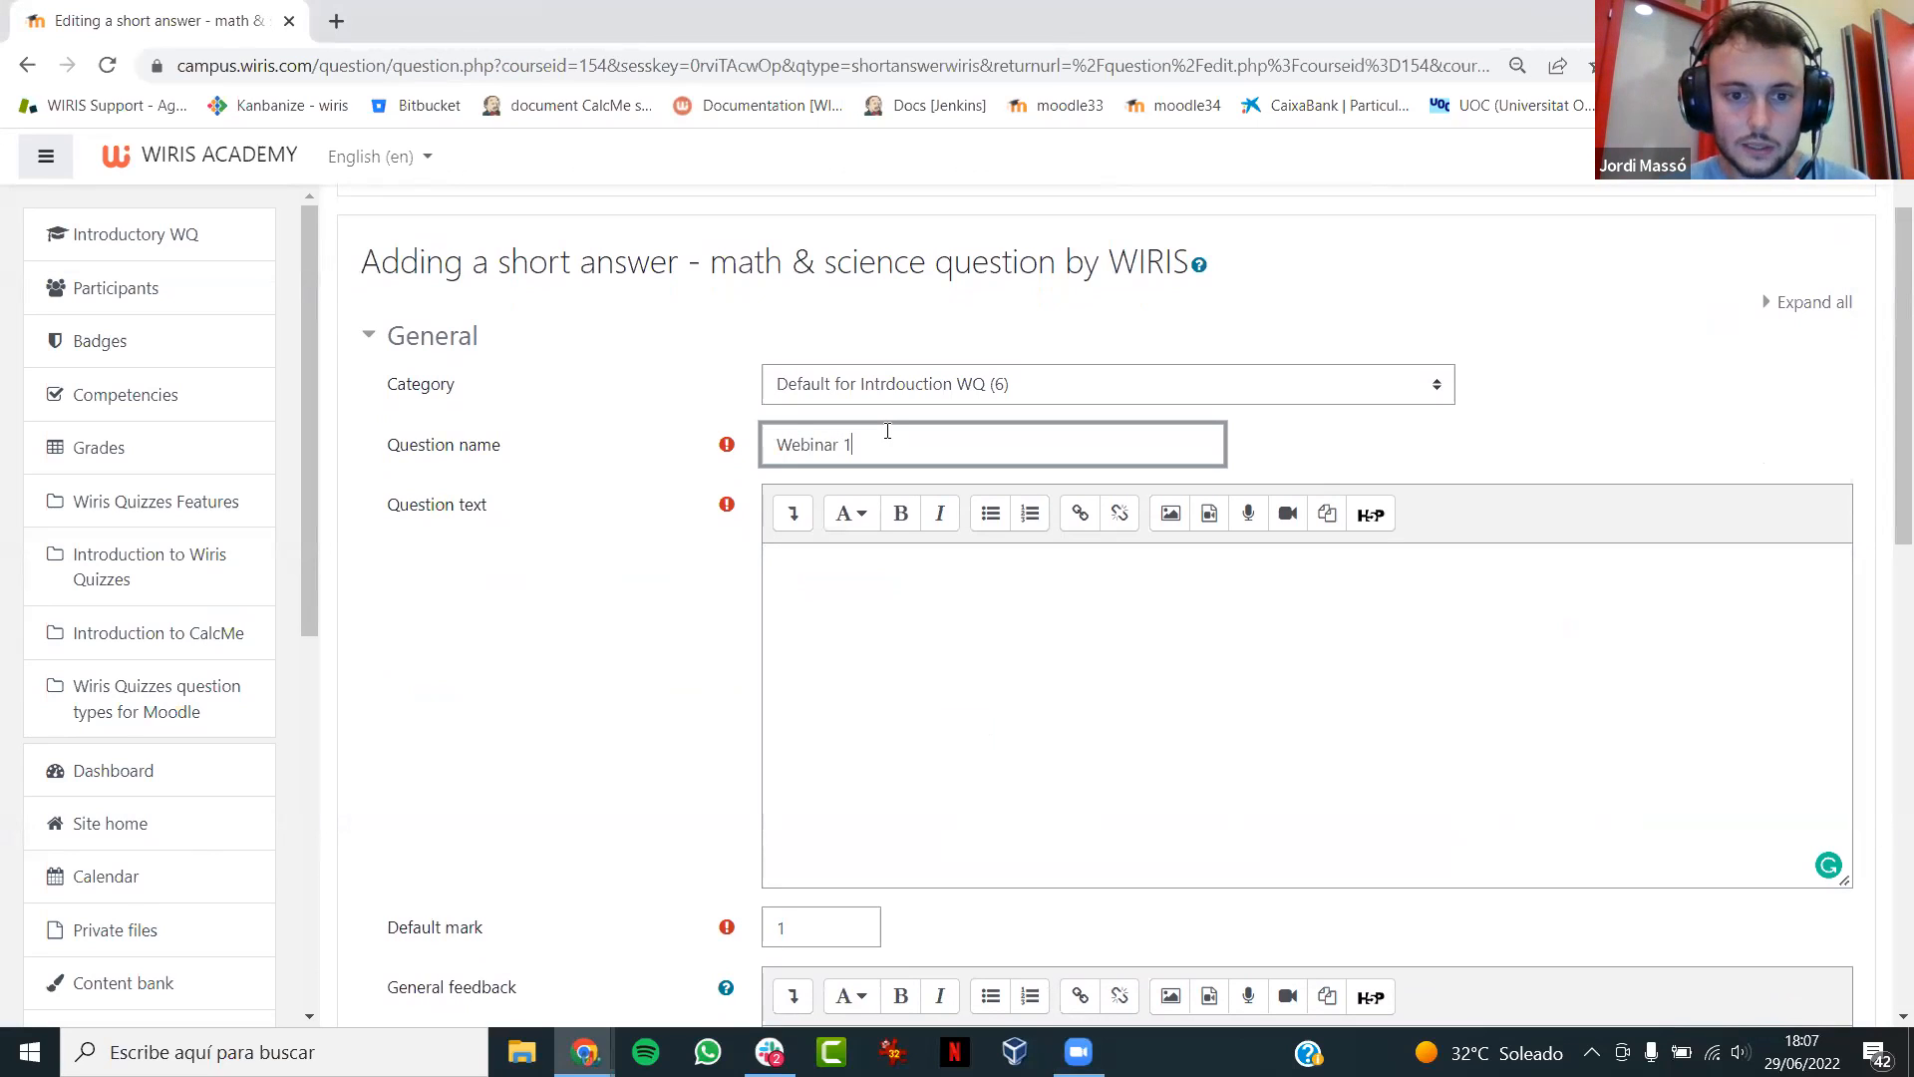
- Enter the question text "Write the partial fraction decomposition of" and correct the misspelling of "partial"
left_click(869, 624)
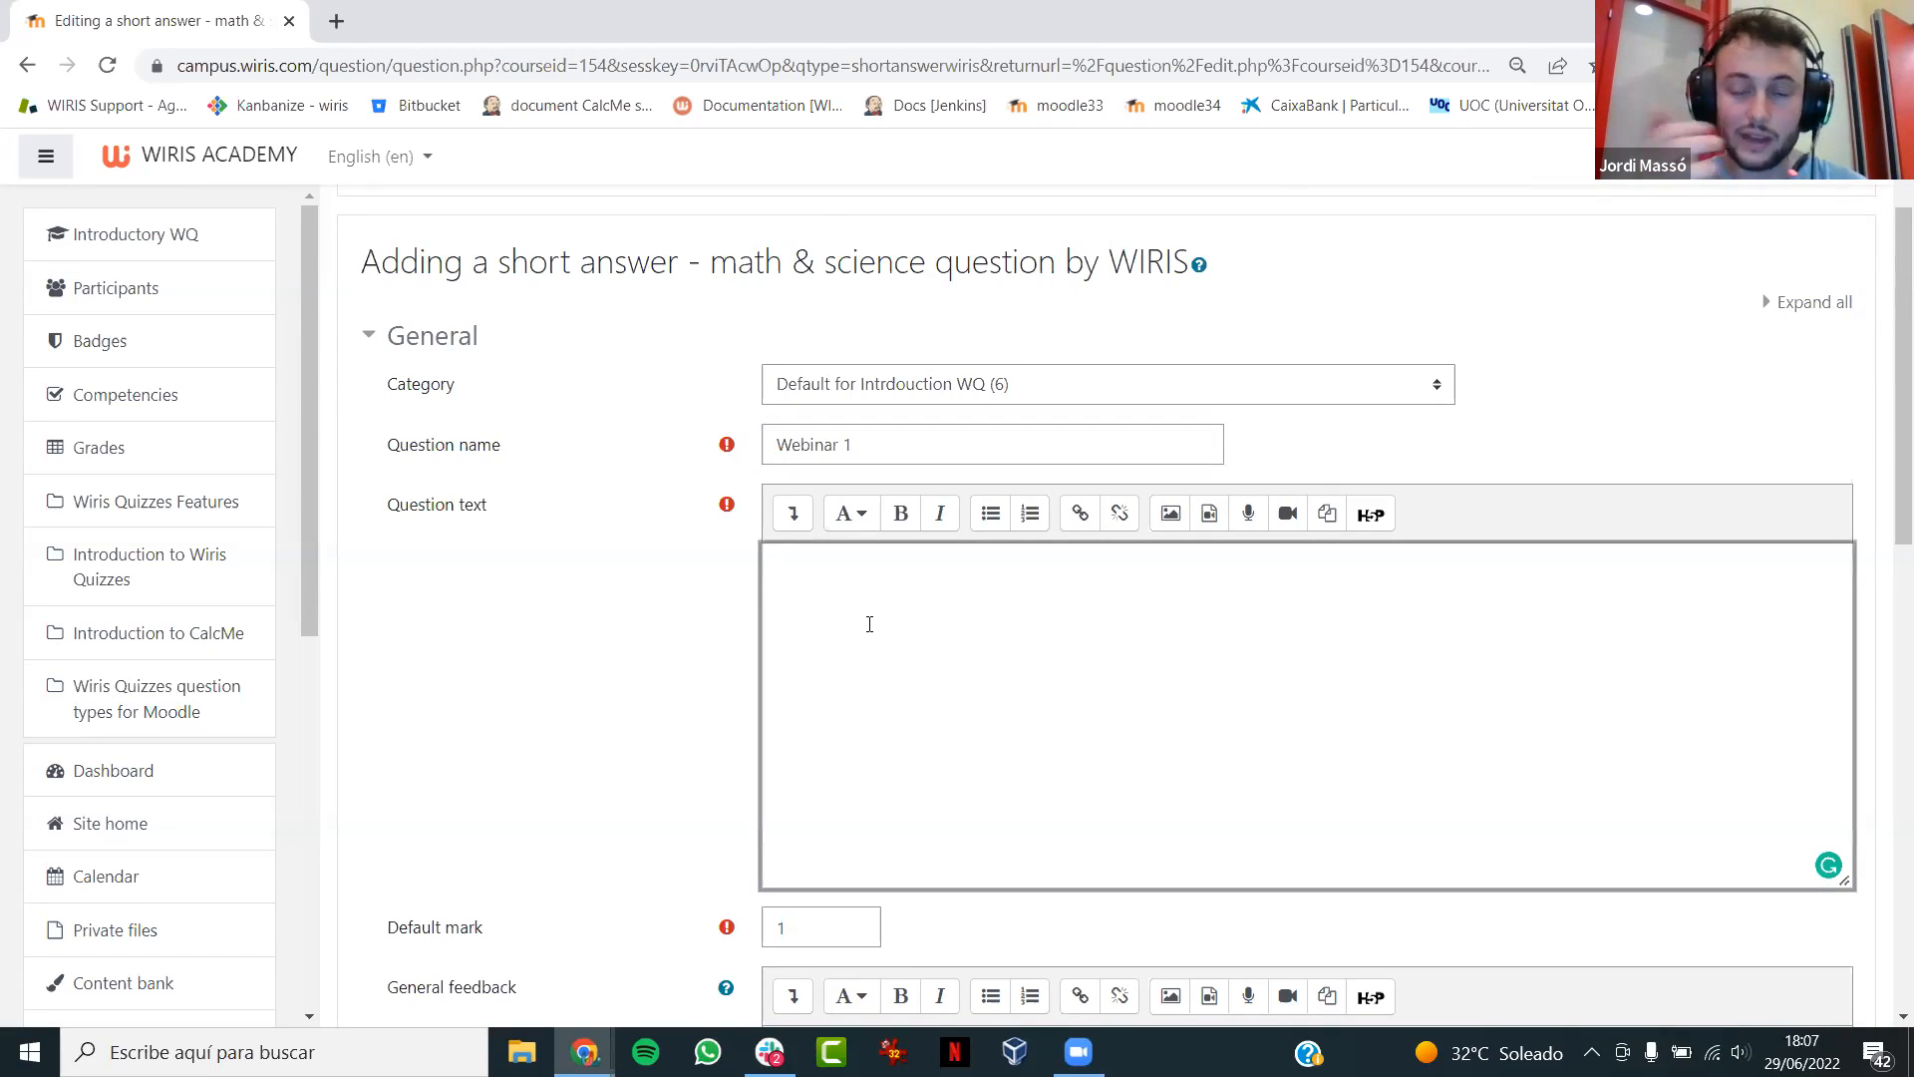
type("Write")
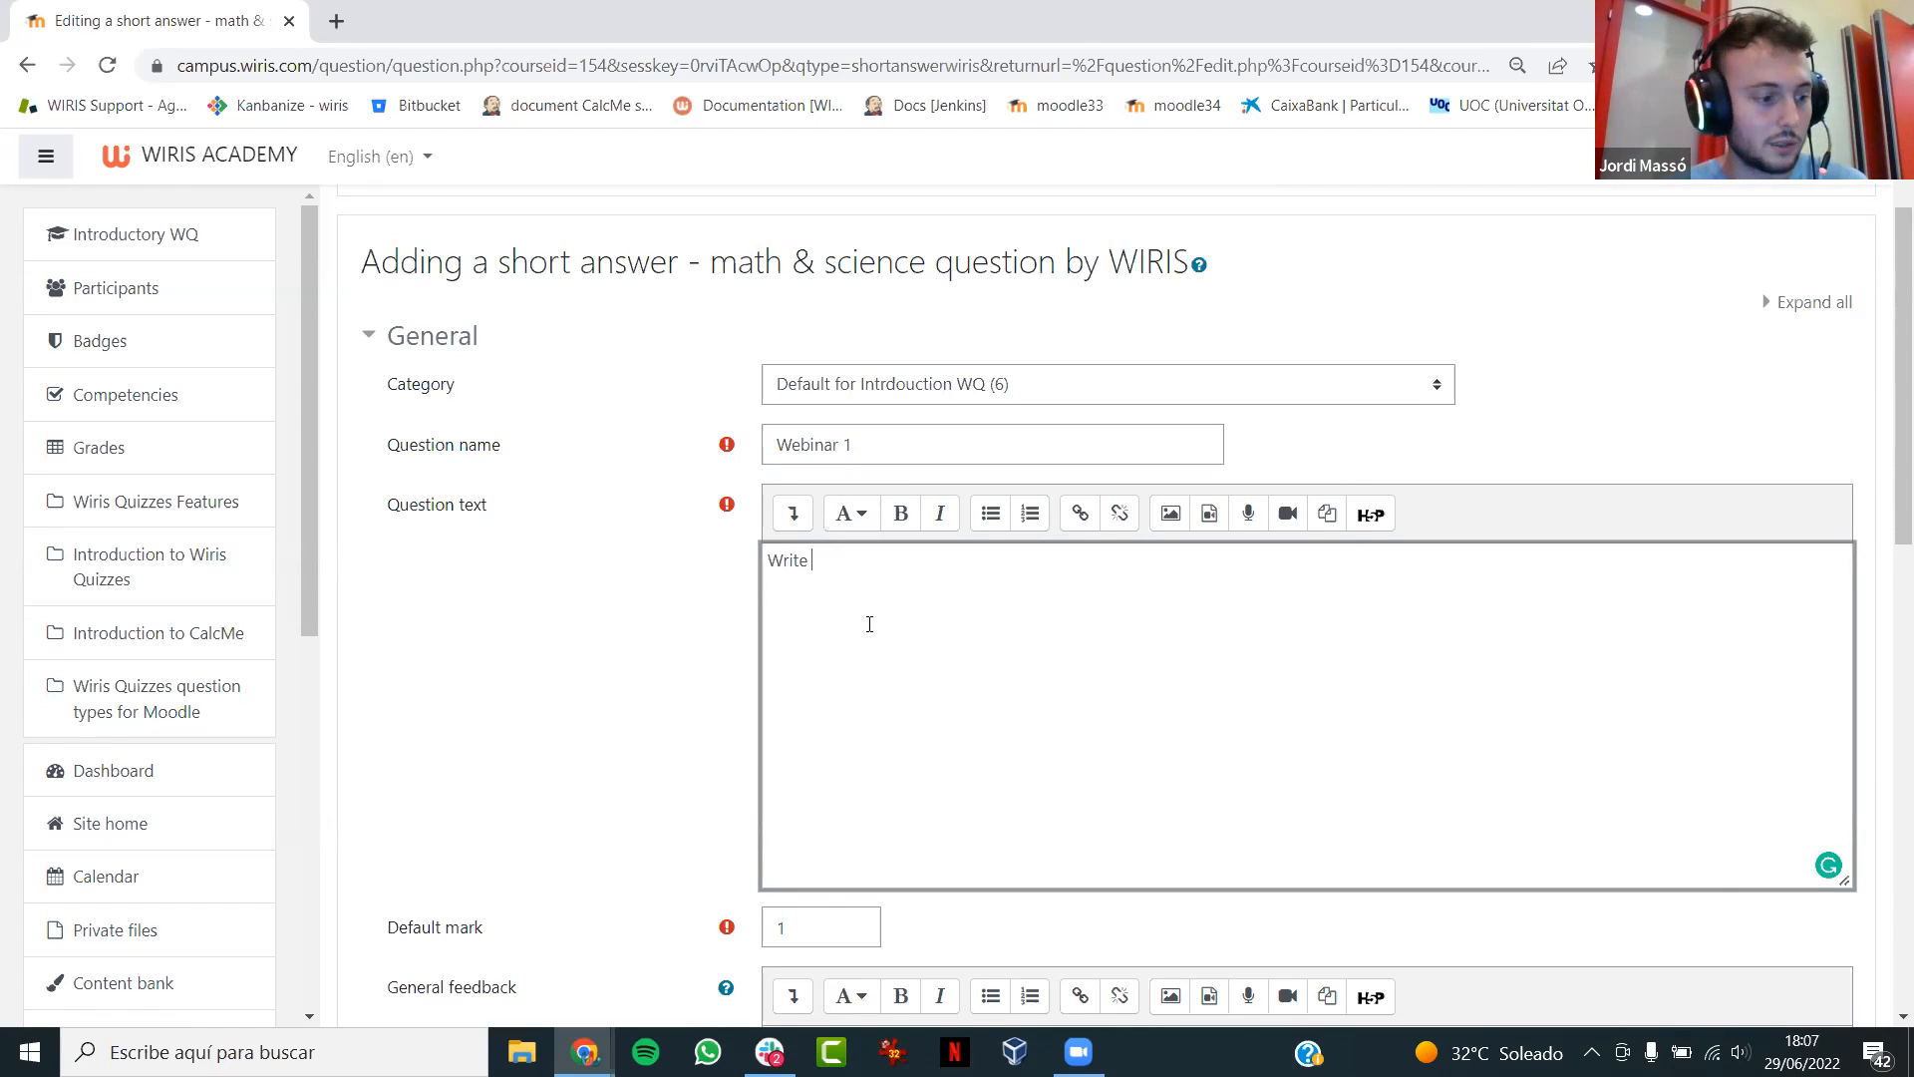
type(" the partiawl fraction decomposition of")
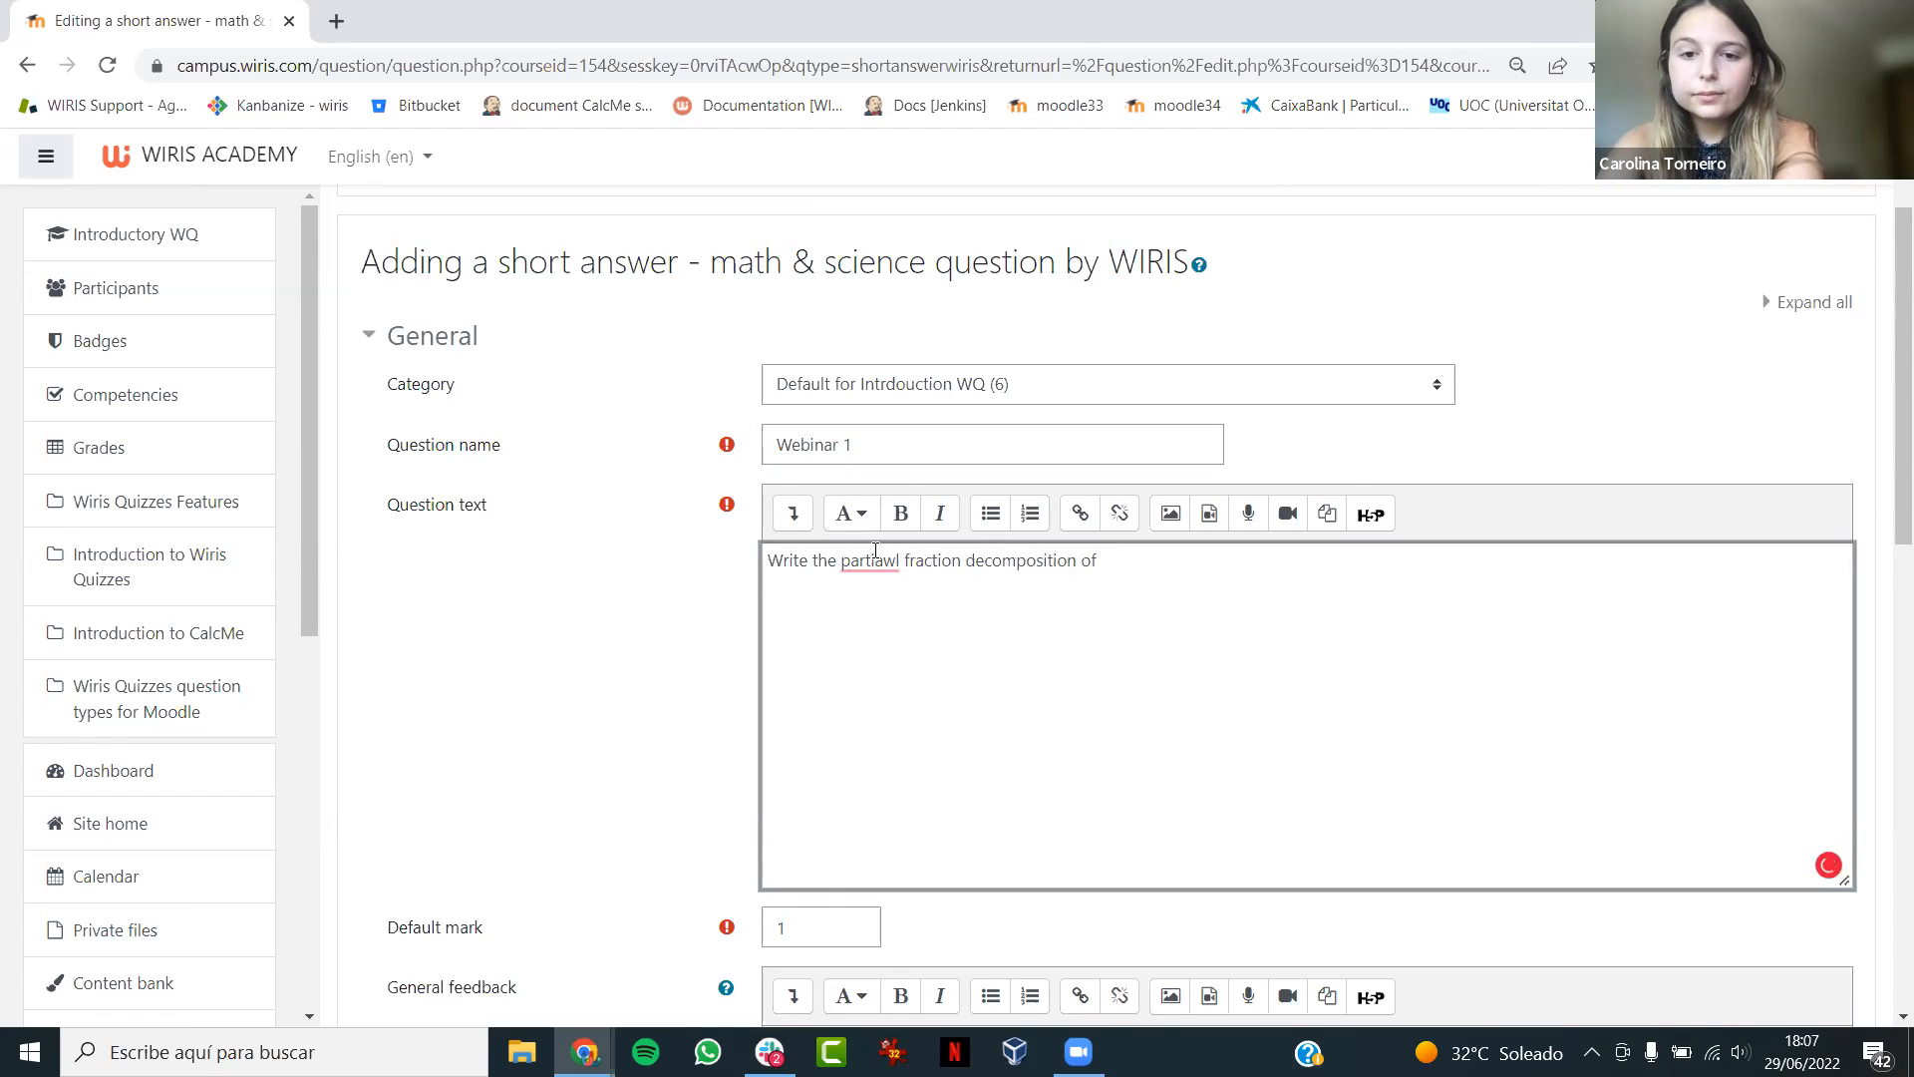
right_click(869, 560)
left_click(877, 620)
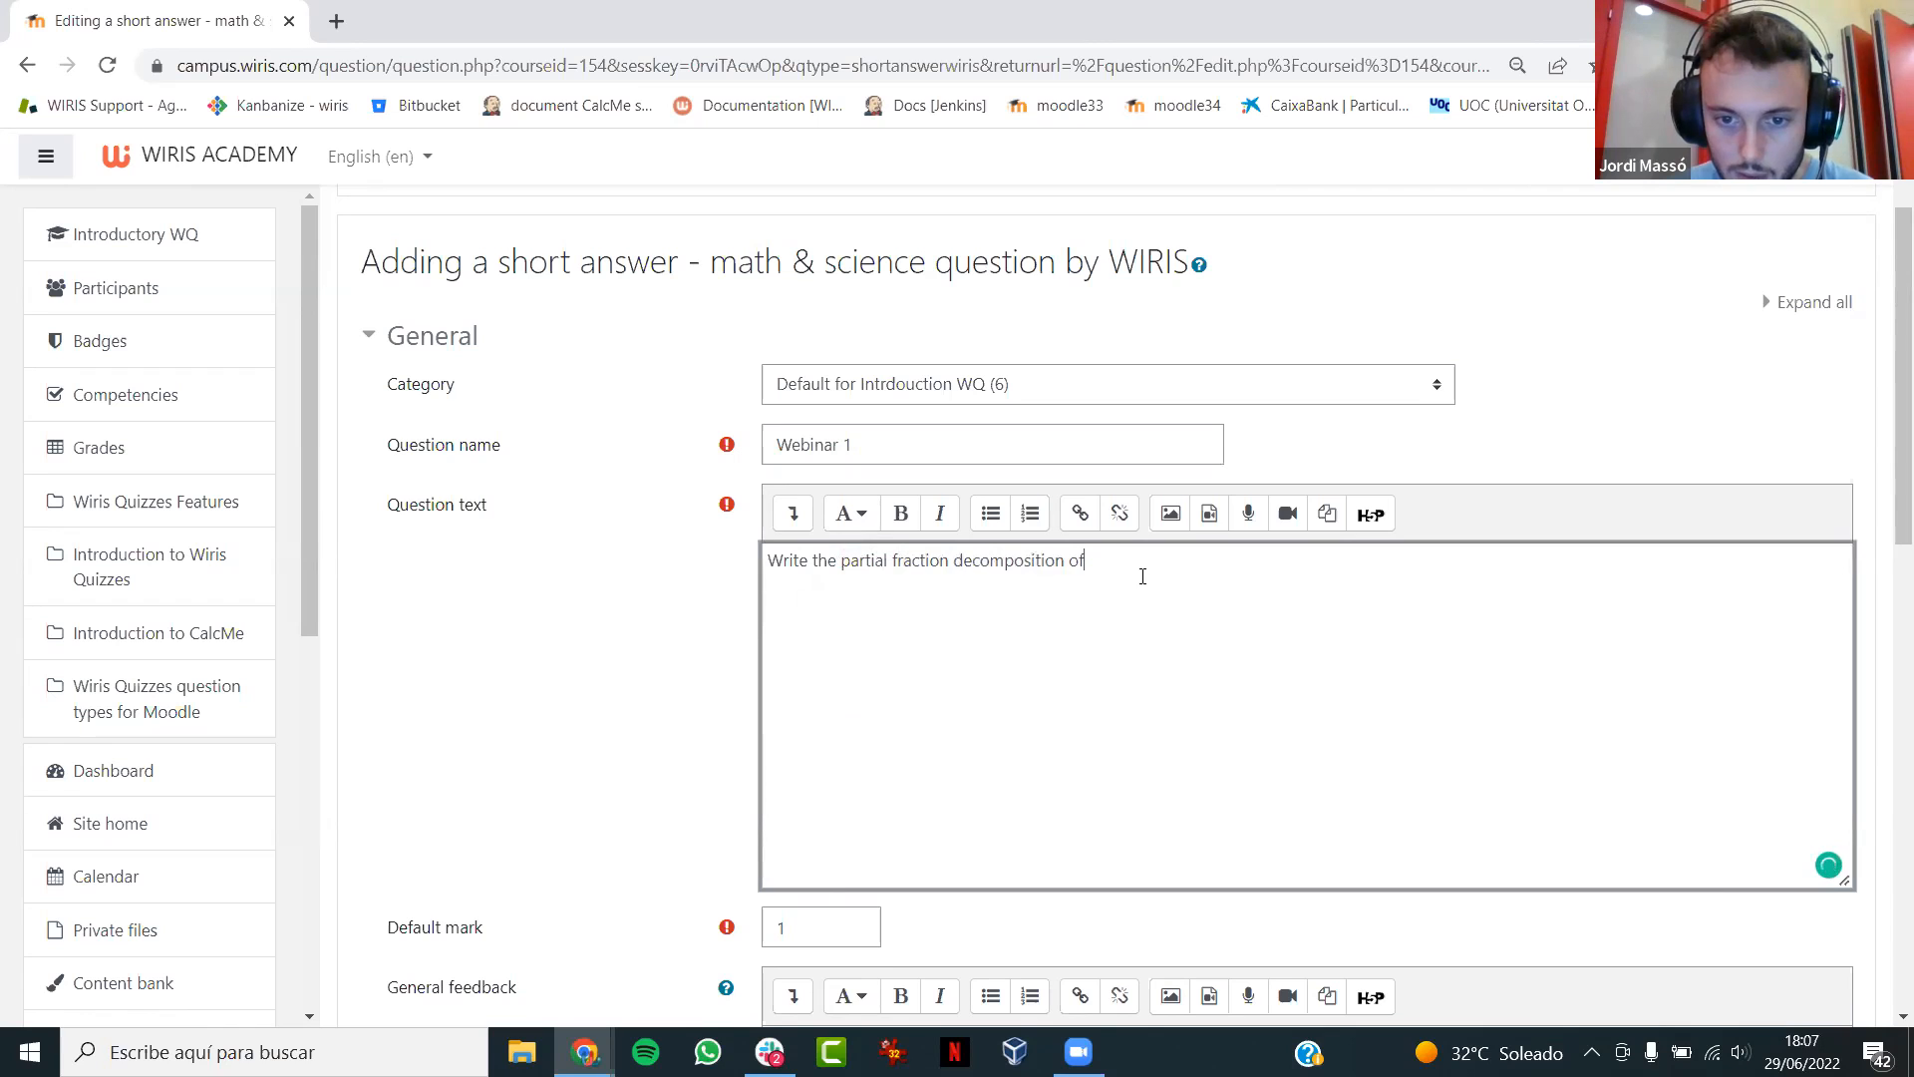
- Insert the MathType fraction (3x+2)/(x^2+x) at the end of the question text
left_click(793, 515)
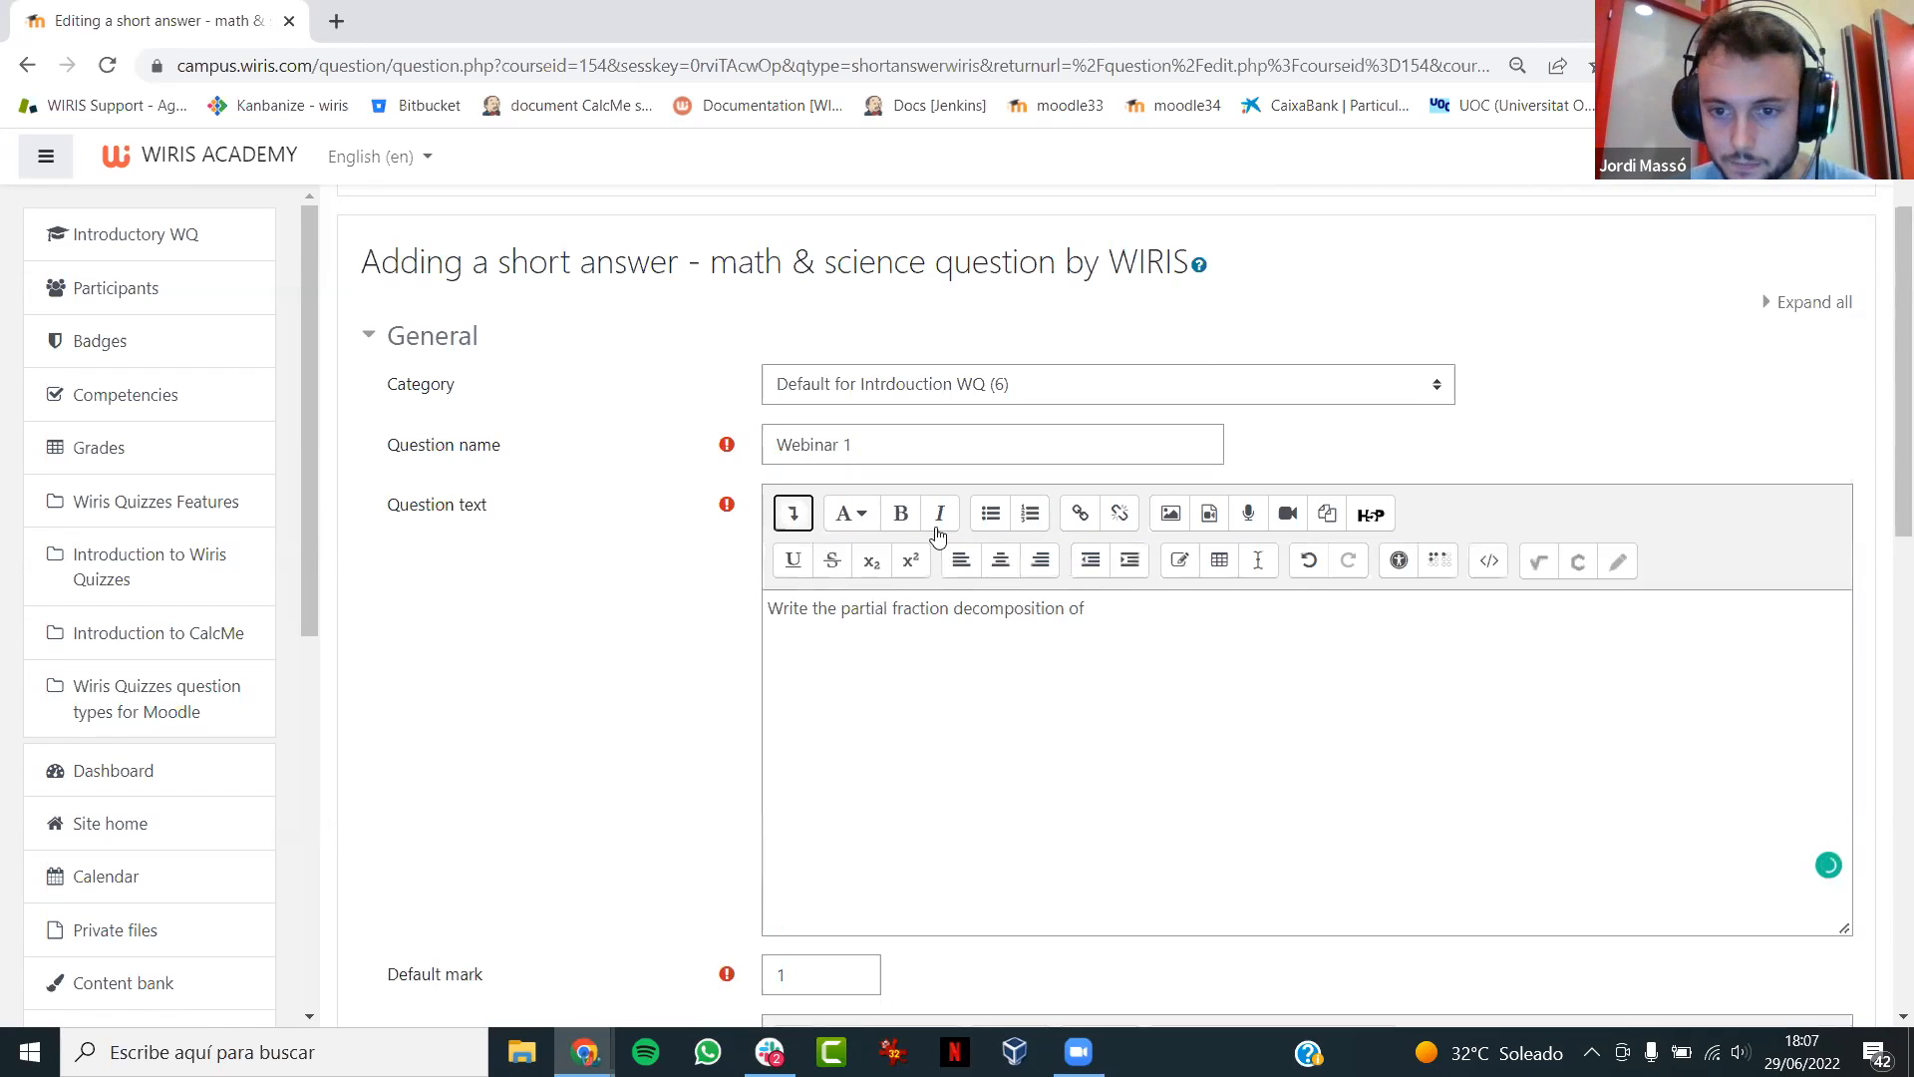
left_click(1536, 576)
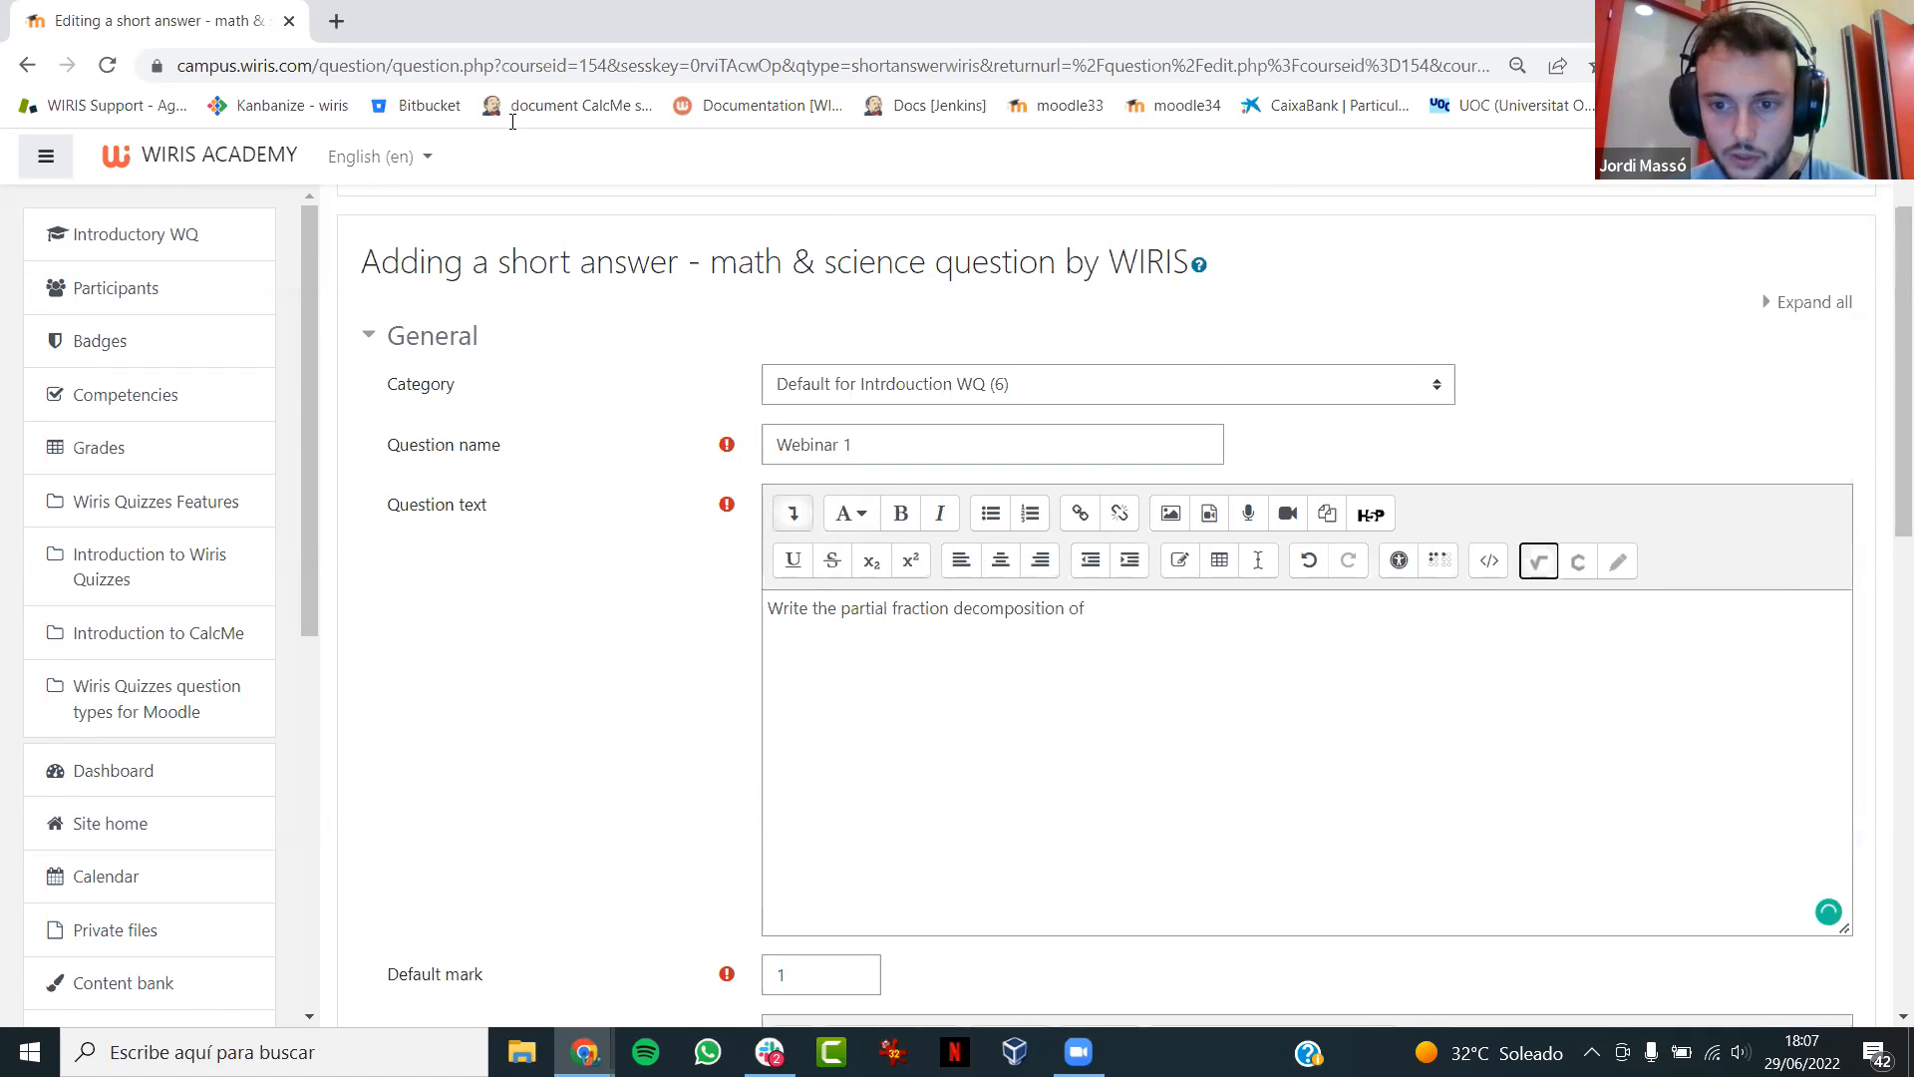
left_click(1113, 536)
type("3x")
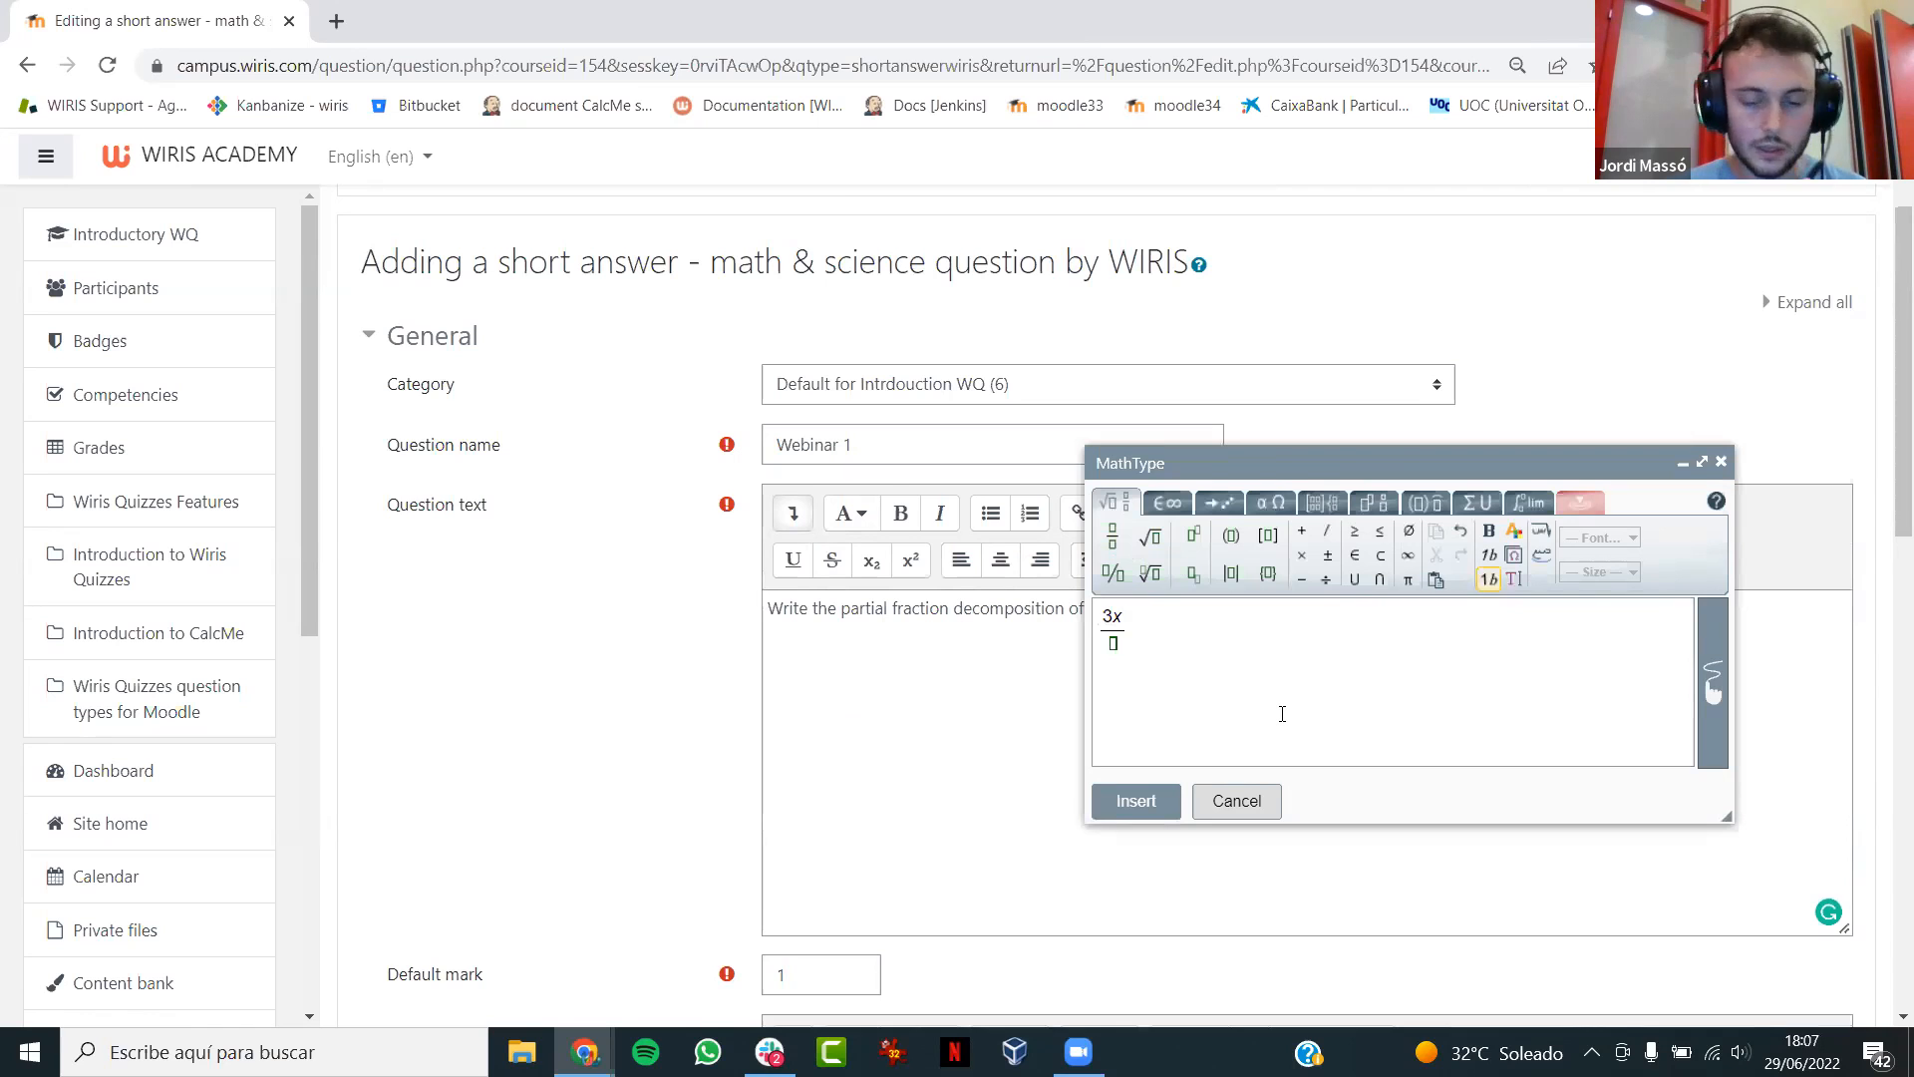
type("+2/")
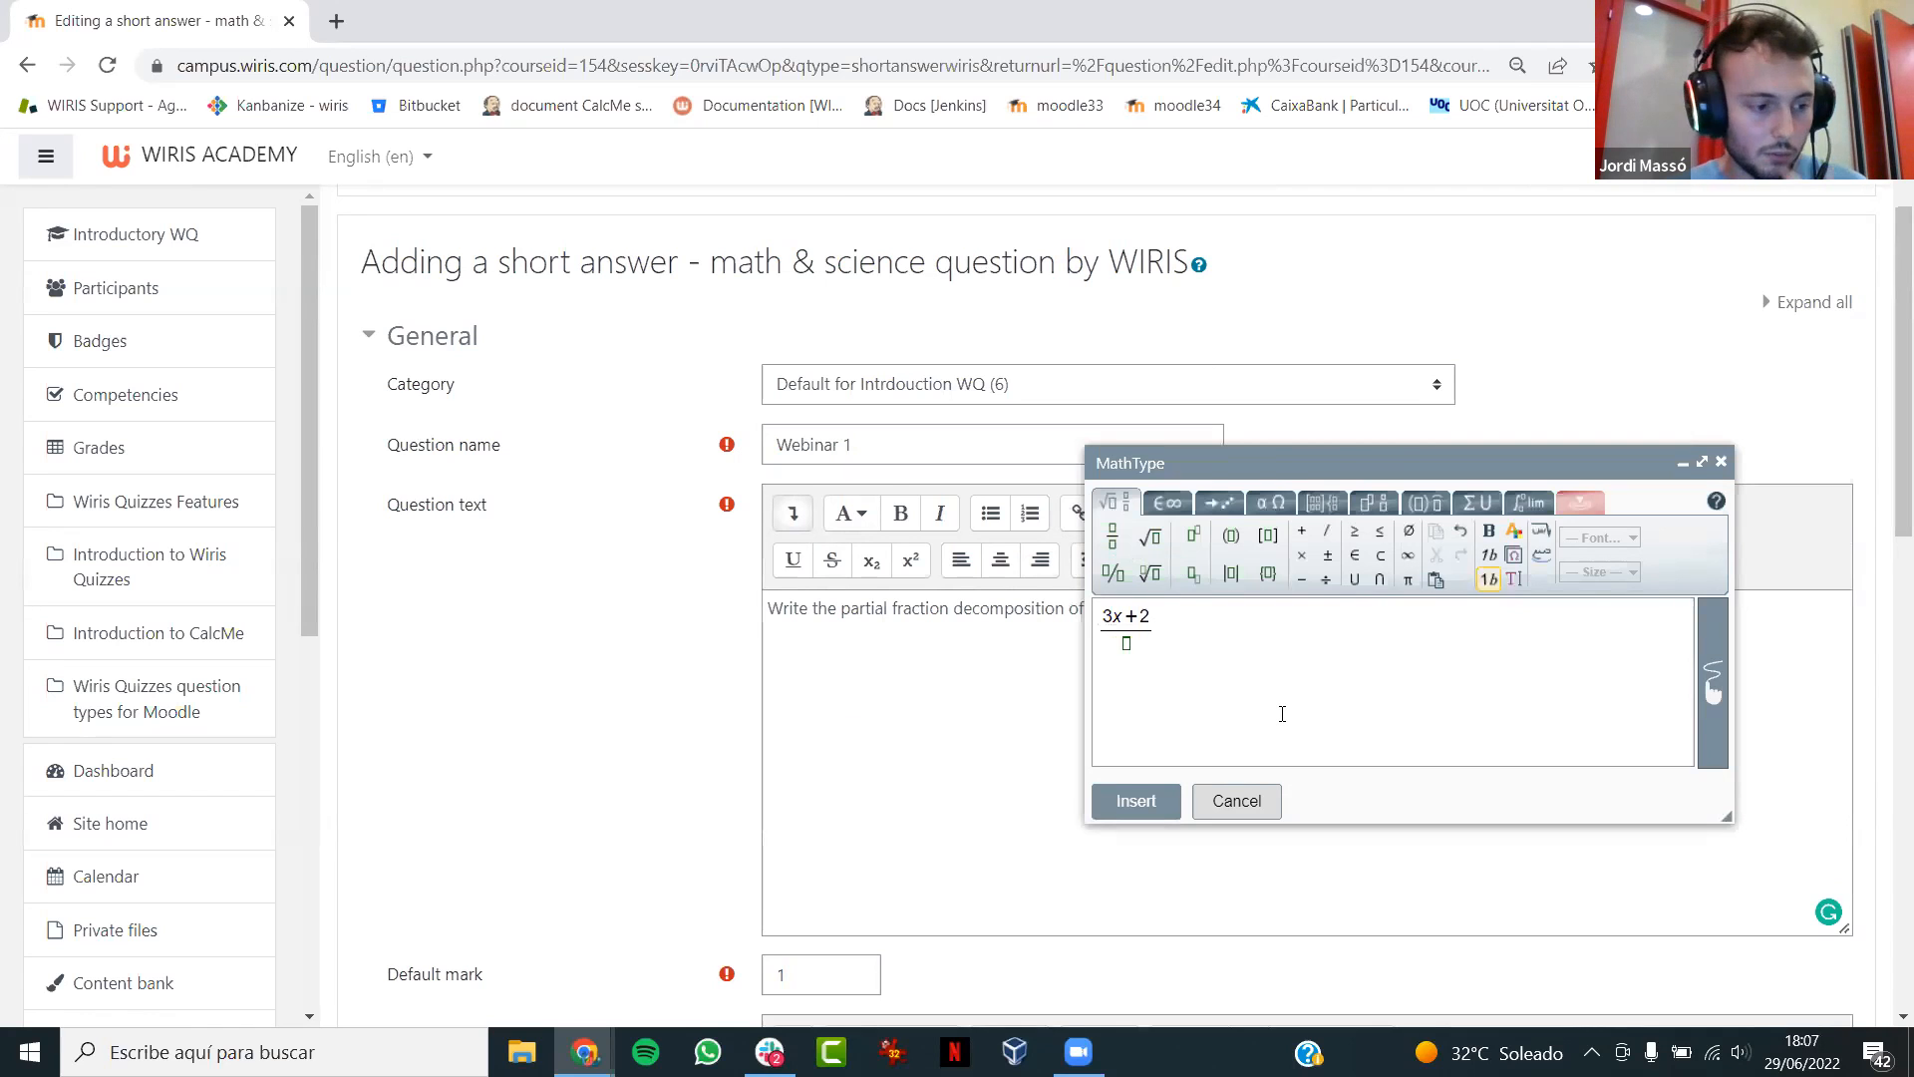
type("x^2")
key("Right")
type("+x")
left_click(1124, 800)
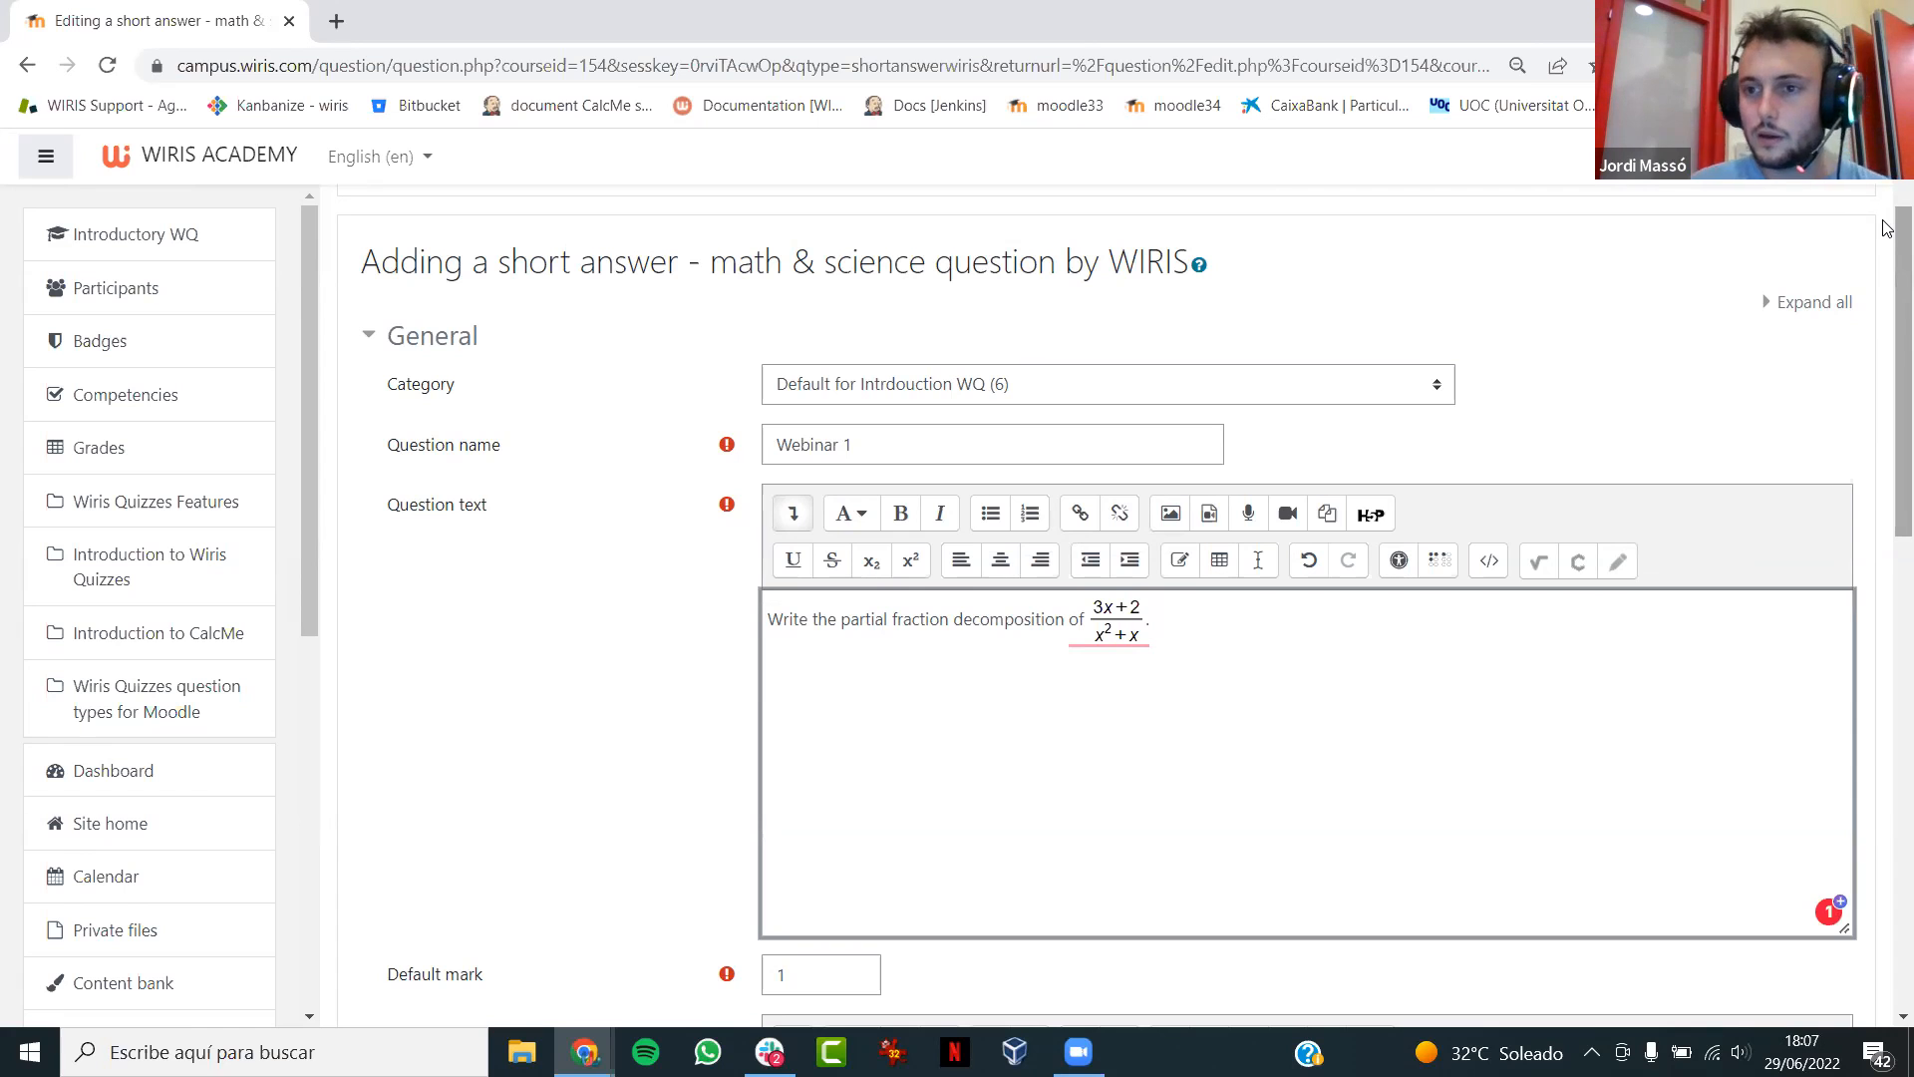
- Set the grade for Answer 1 to 100%
left_click_drag(1887, 228, 1887, 618)
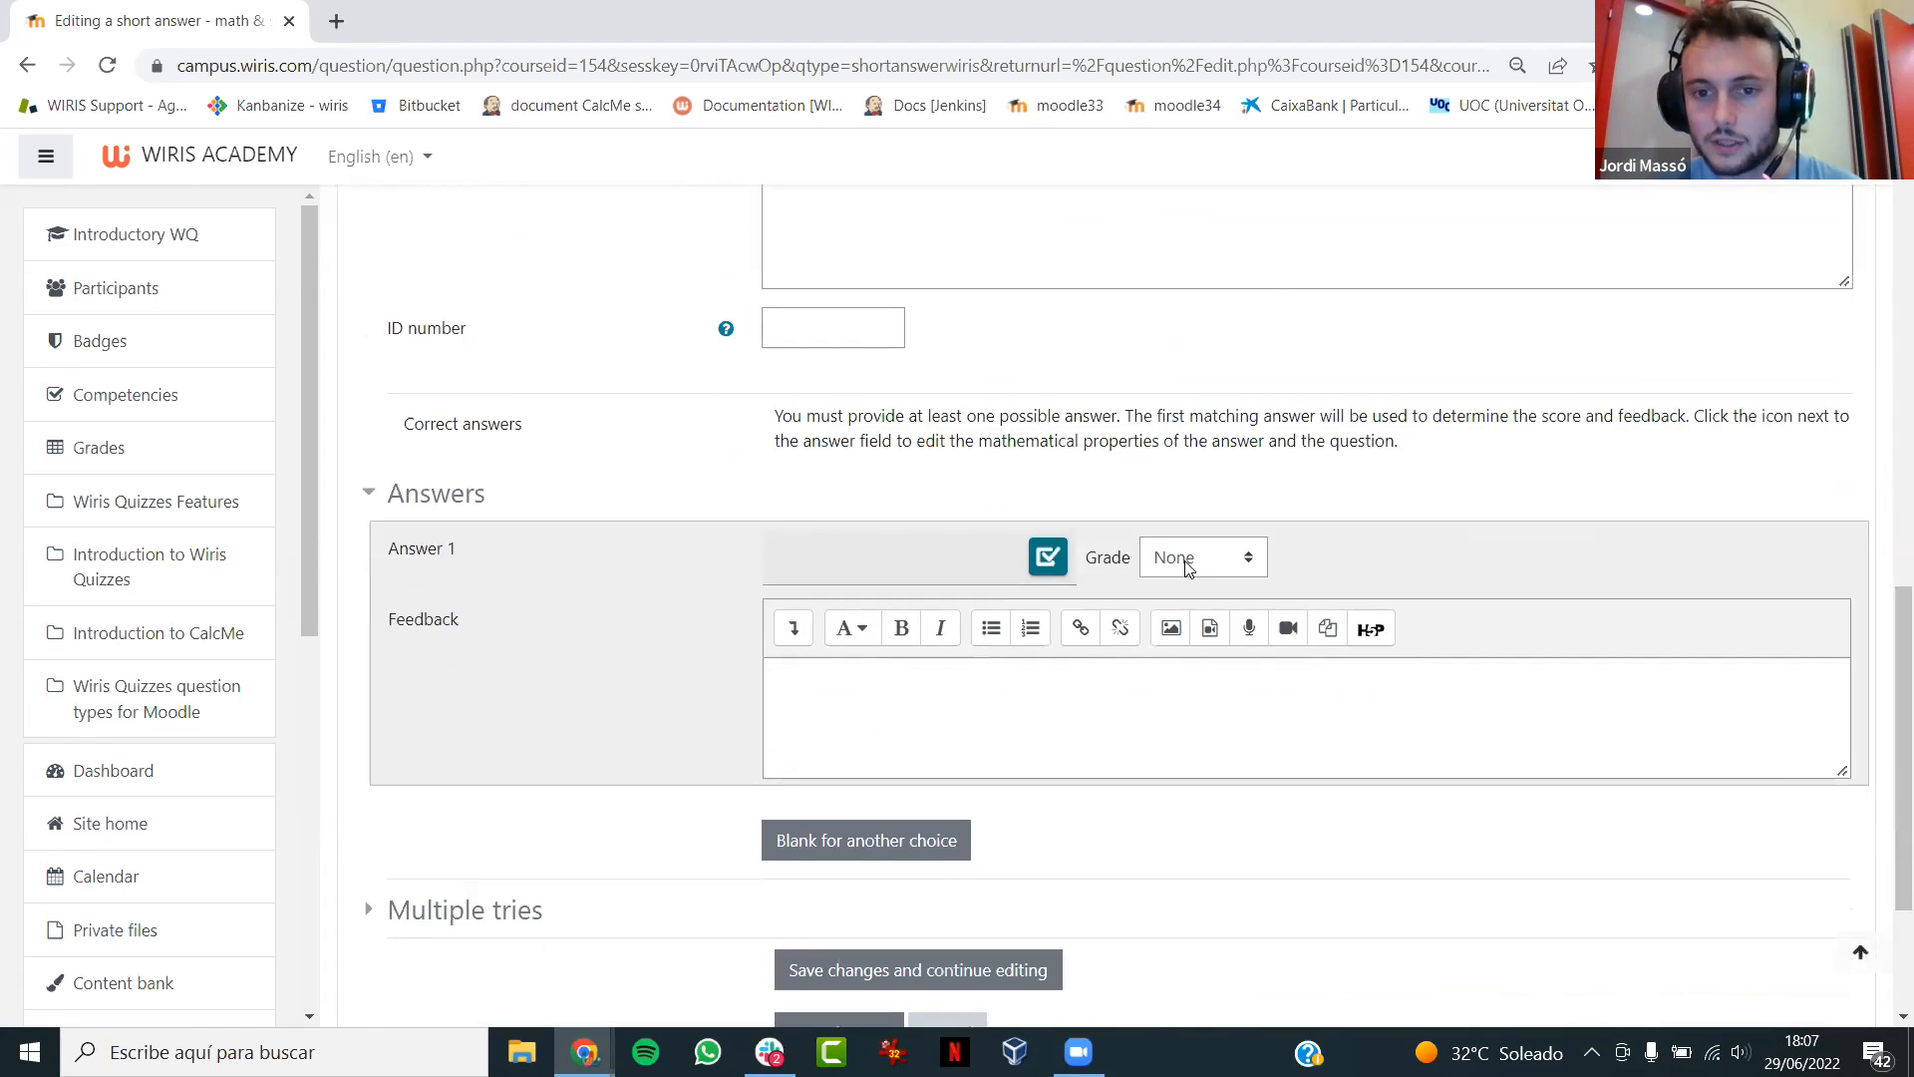
left_click(1200, 558)
left_click(1226, 116)
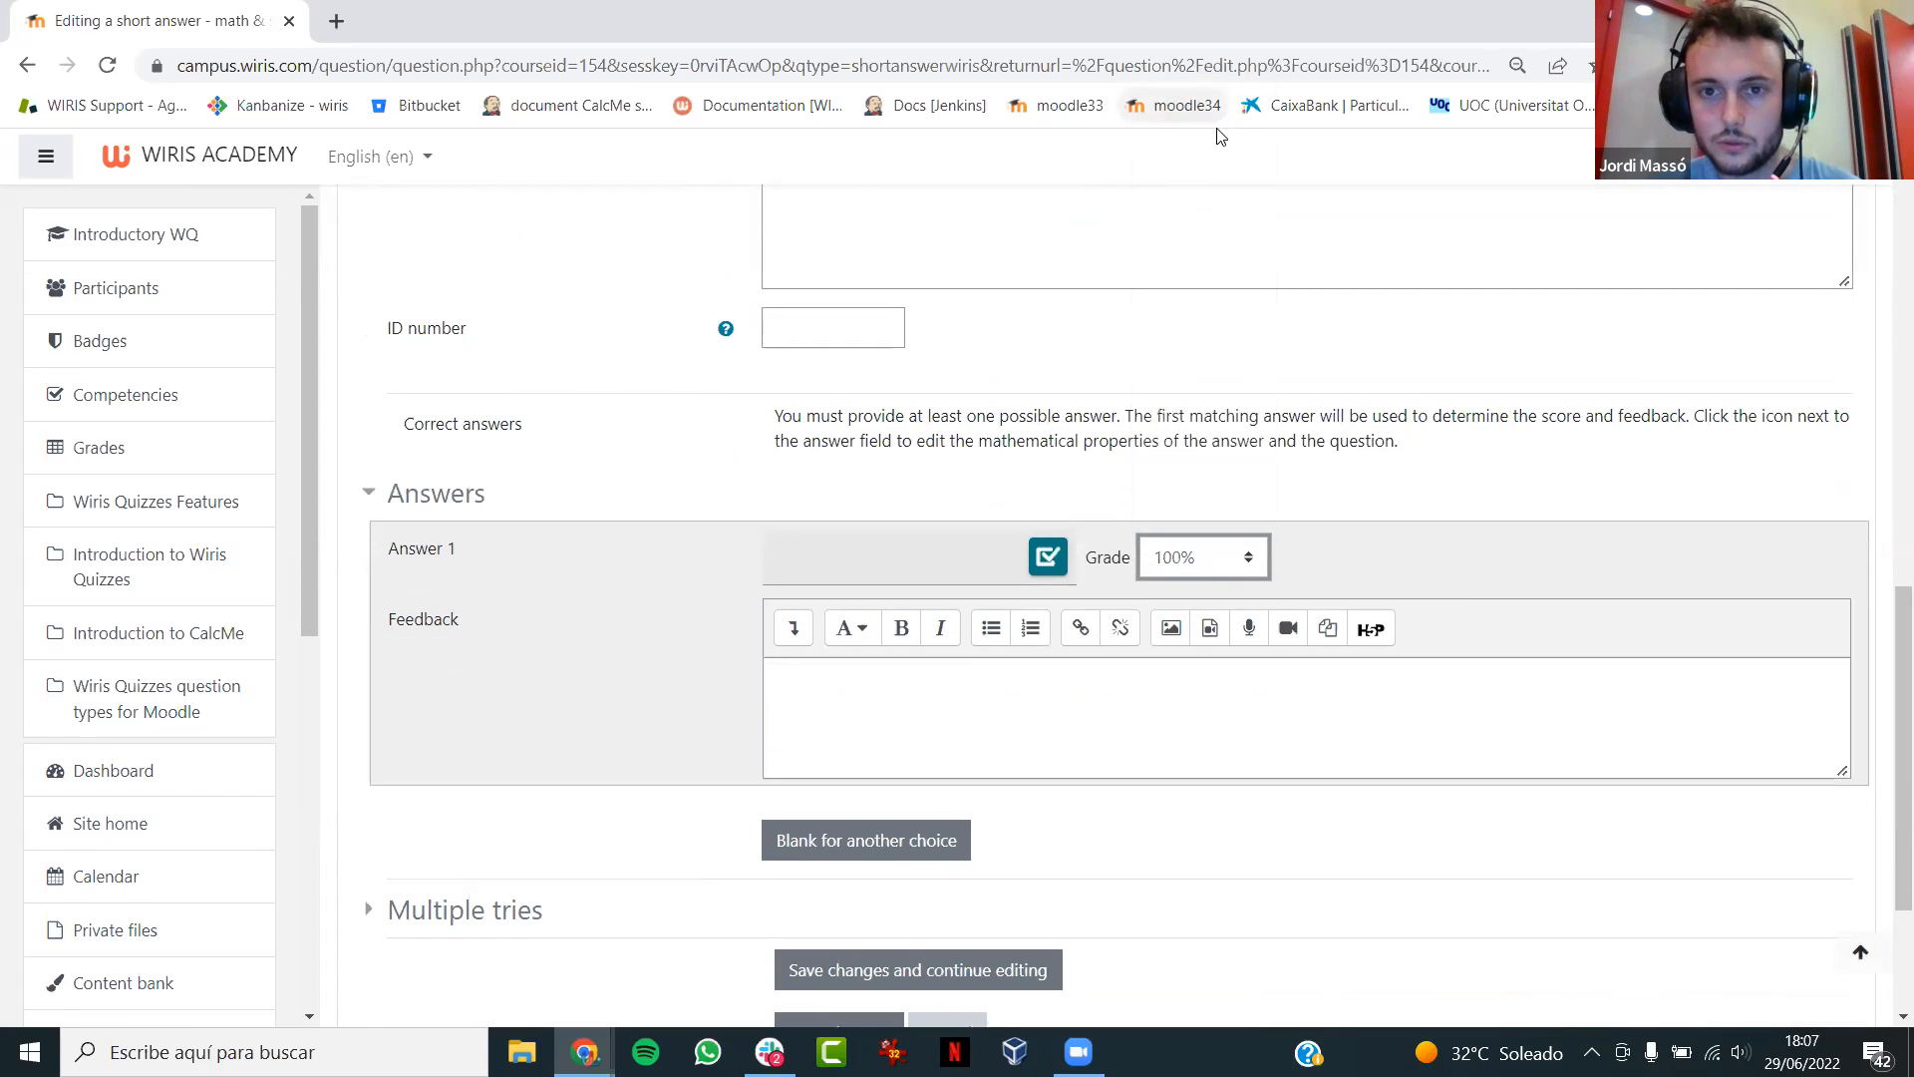
- Open the Answer 1 settings in WirisQuizzes Studio and begin the initial content with the equation side (3x+2)/(x^2+x) =
left_click(1048, 565)
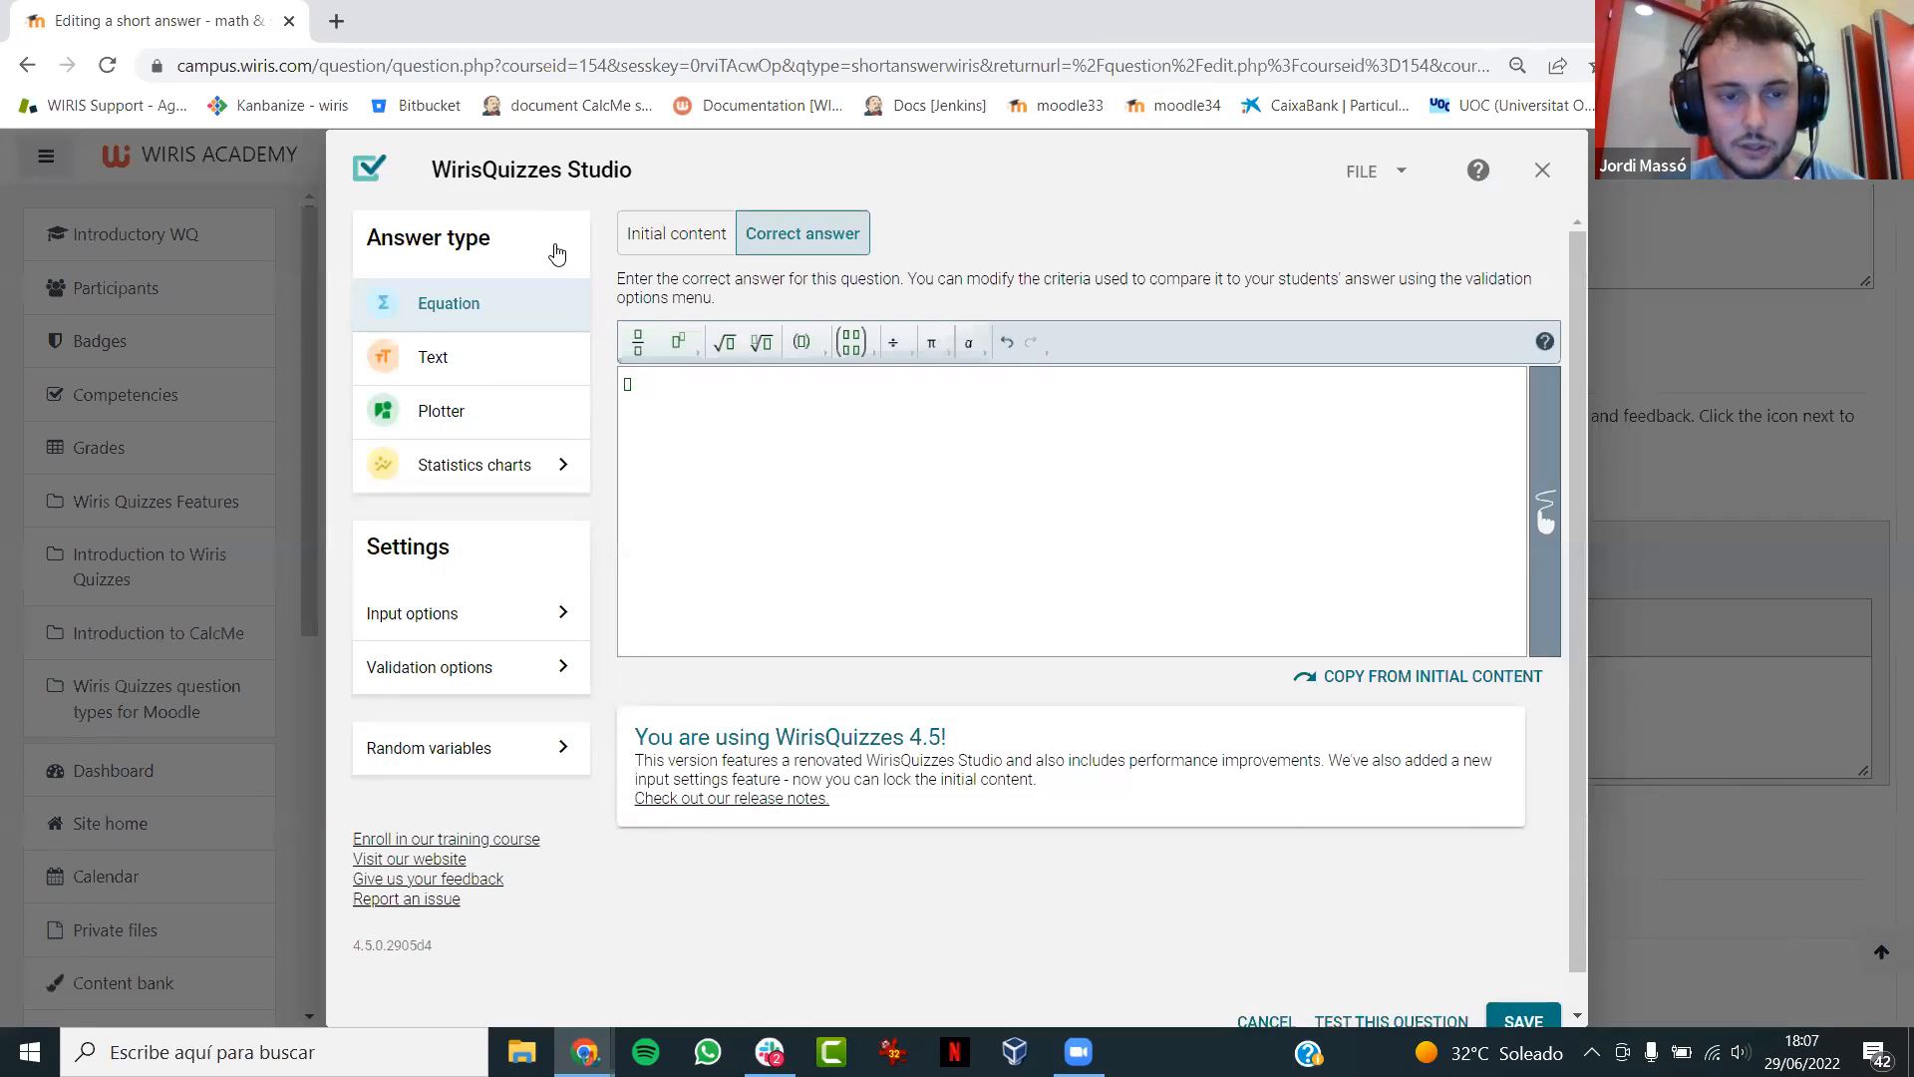
left_click(868, 523)
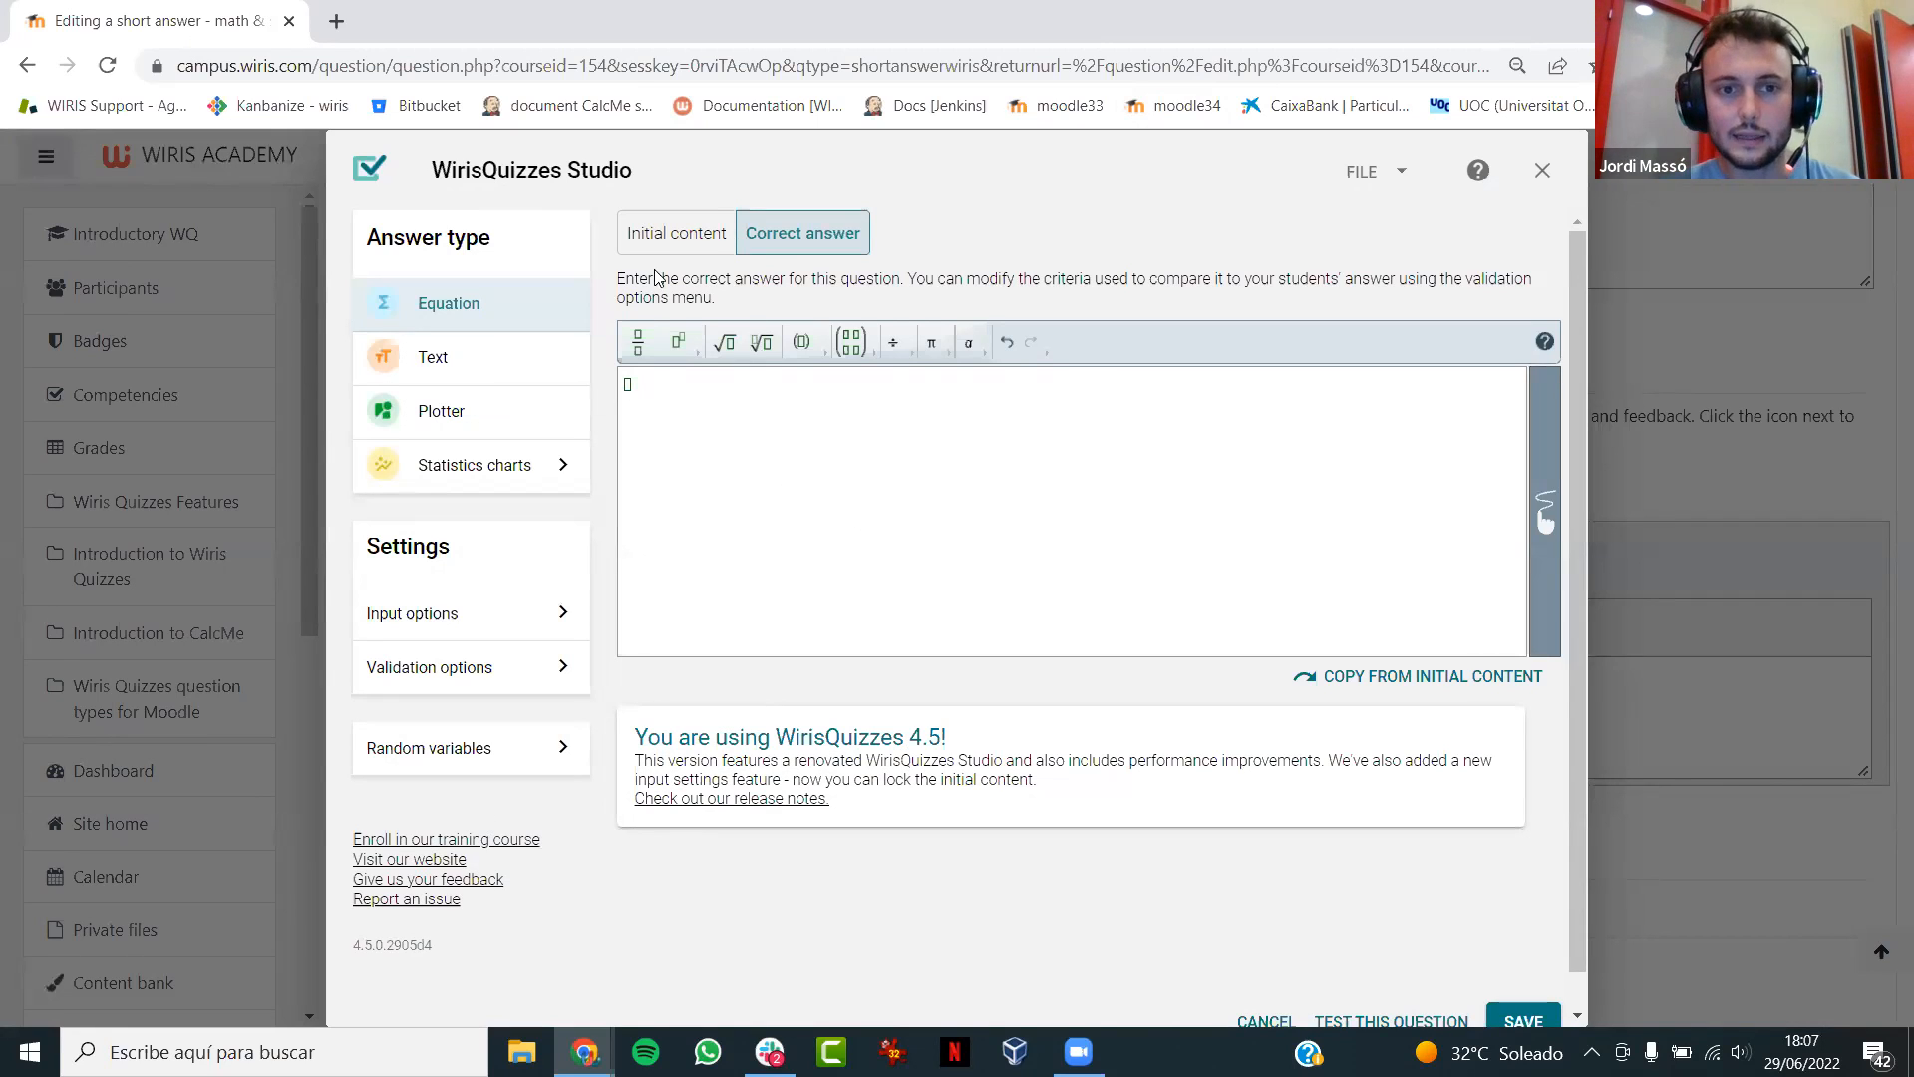
left_click(678, 237)
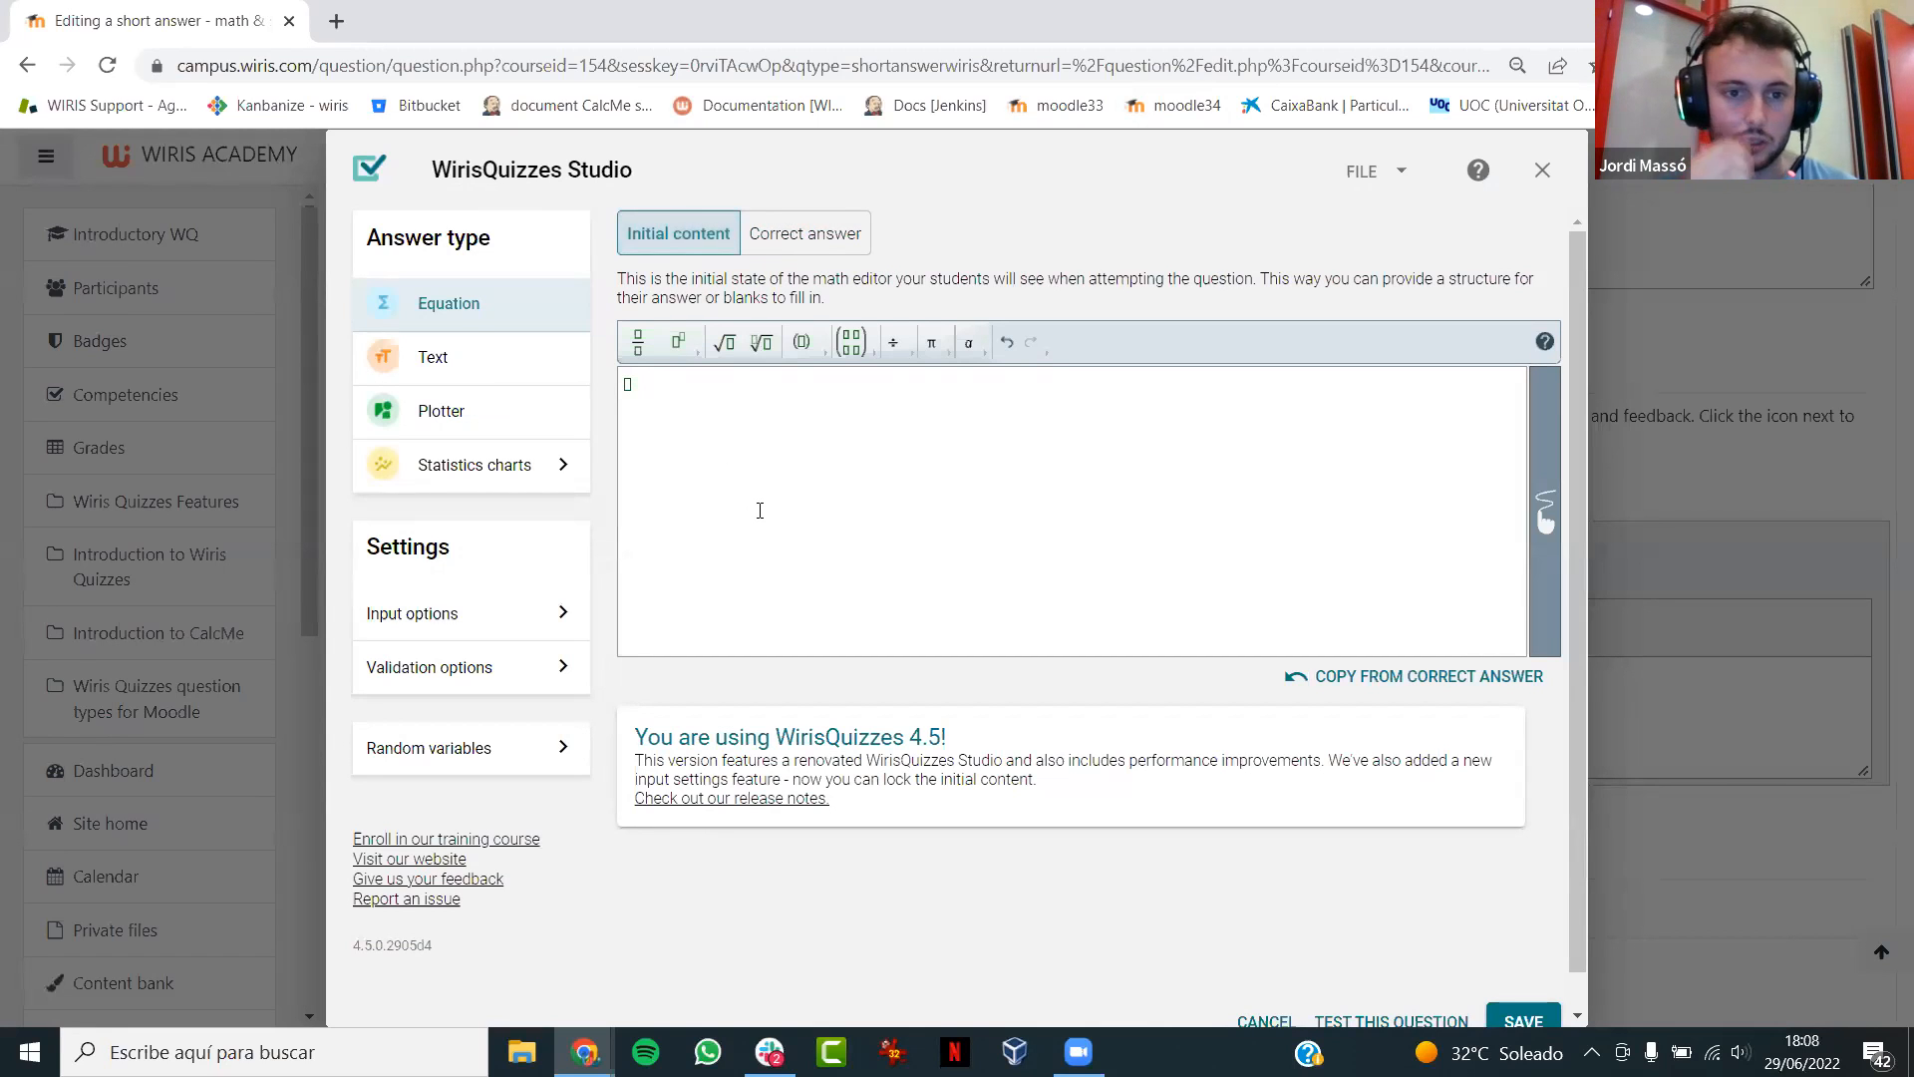
key("ctrl+slash")
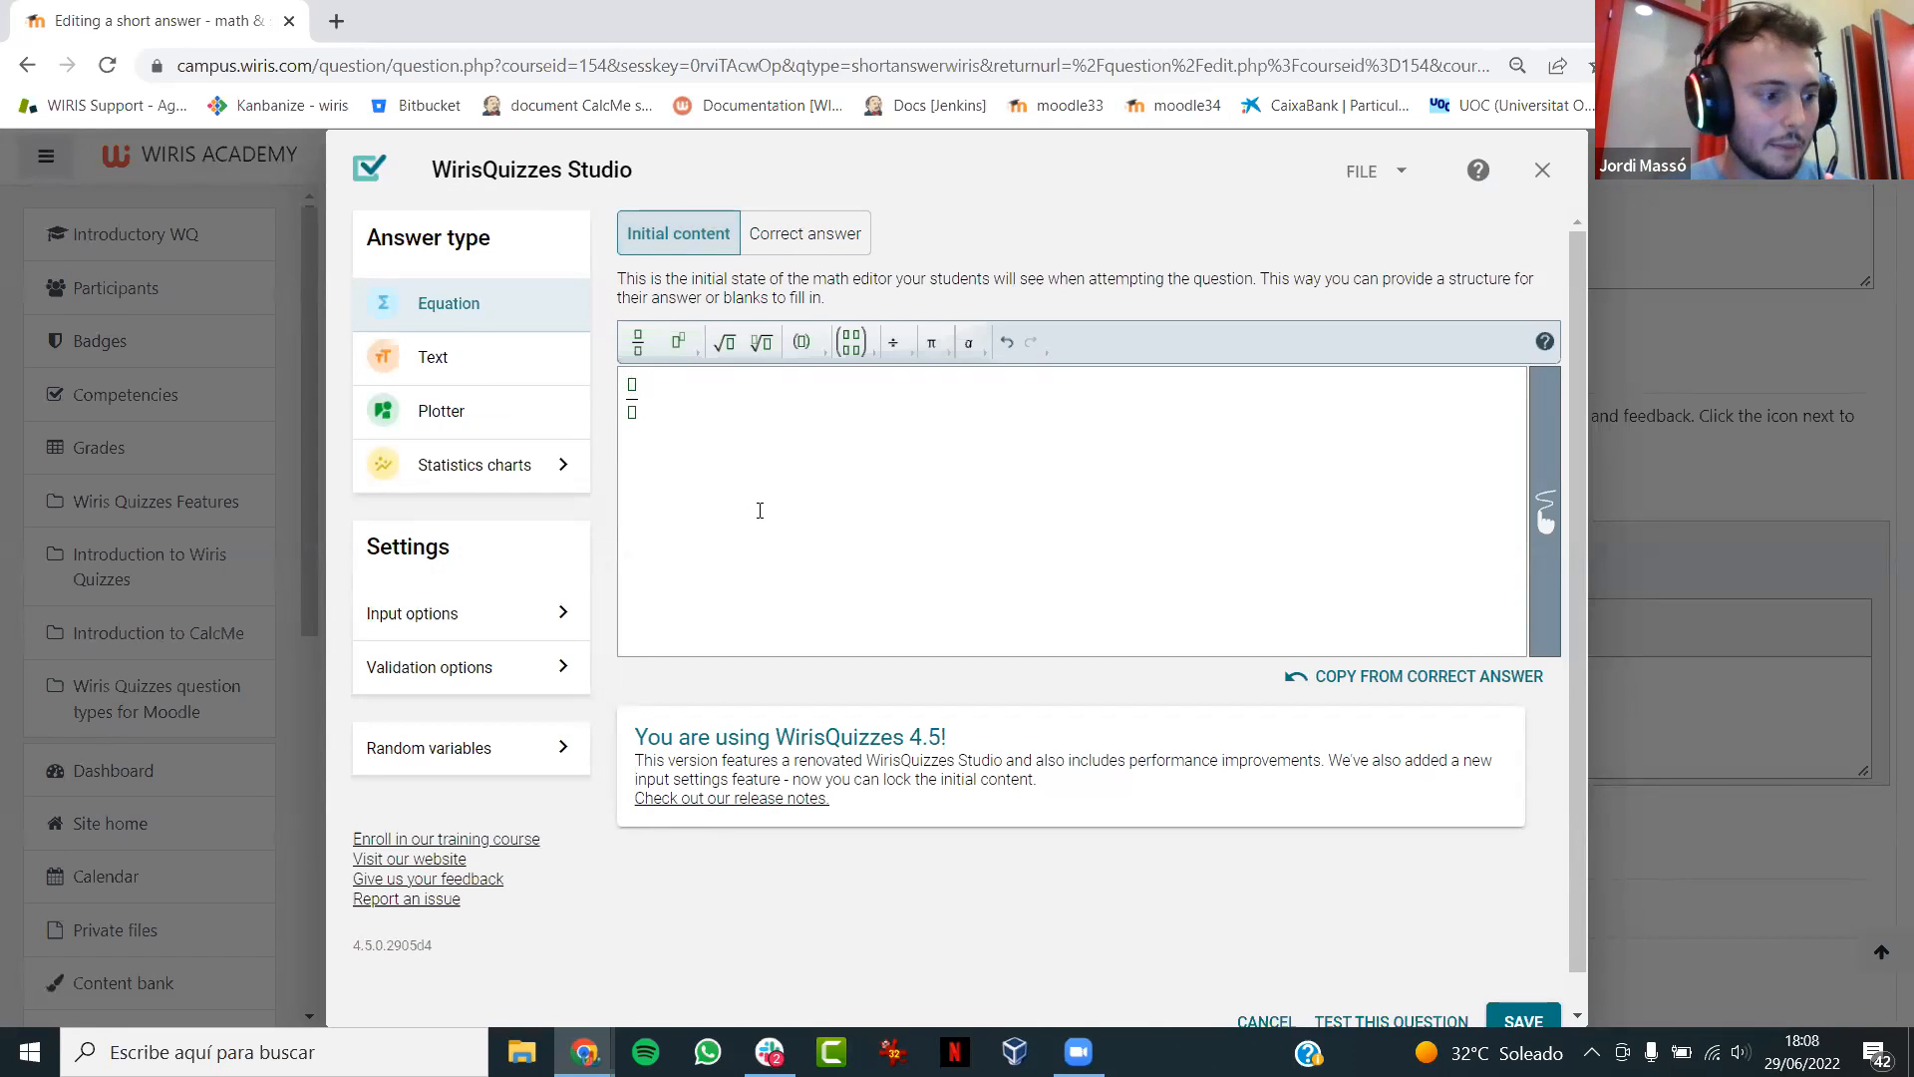
type("3x")
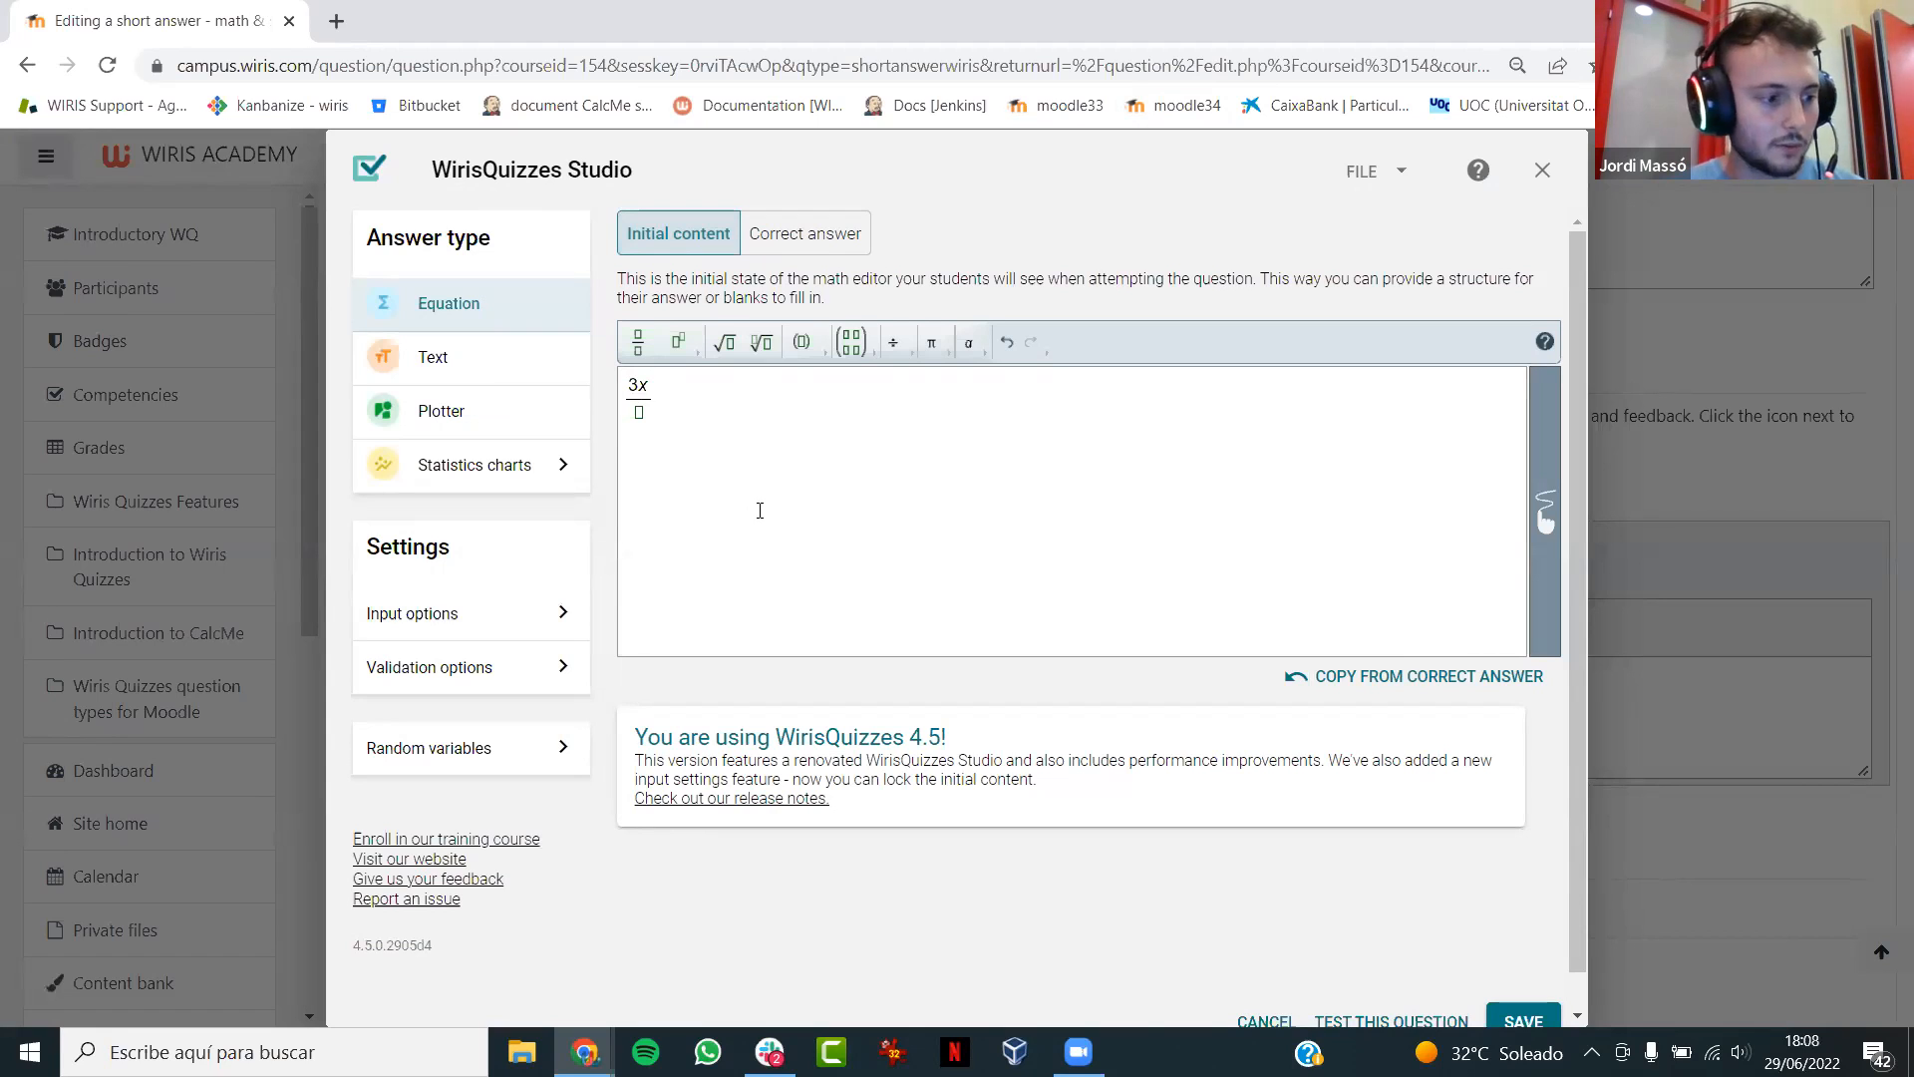
type("+2")
key("Down")
type("x")
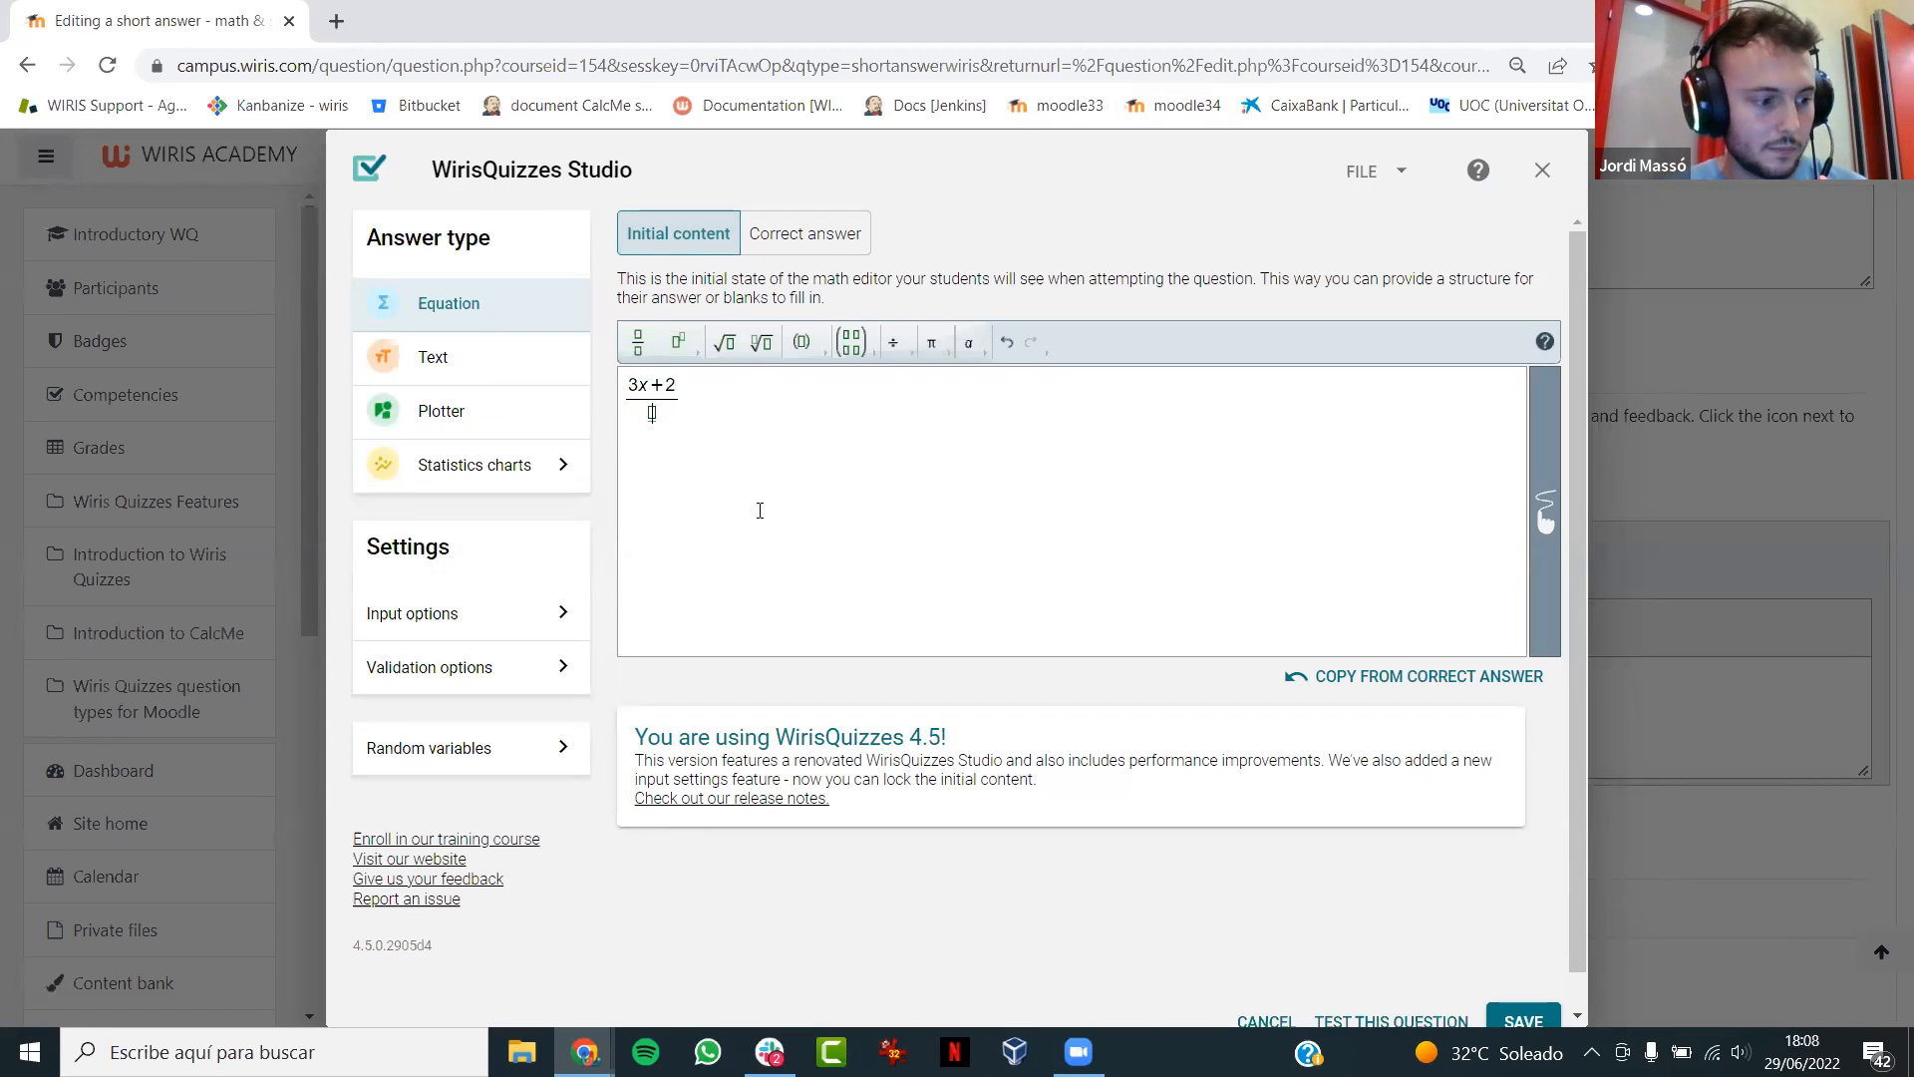
type("^2")
key("Right")
type("+x")
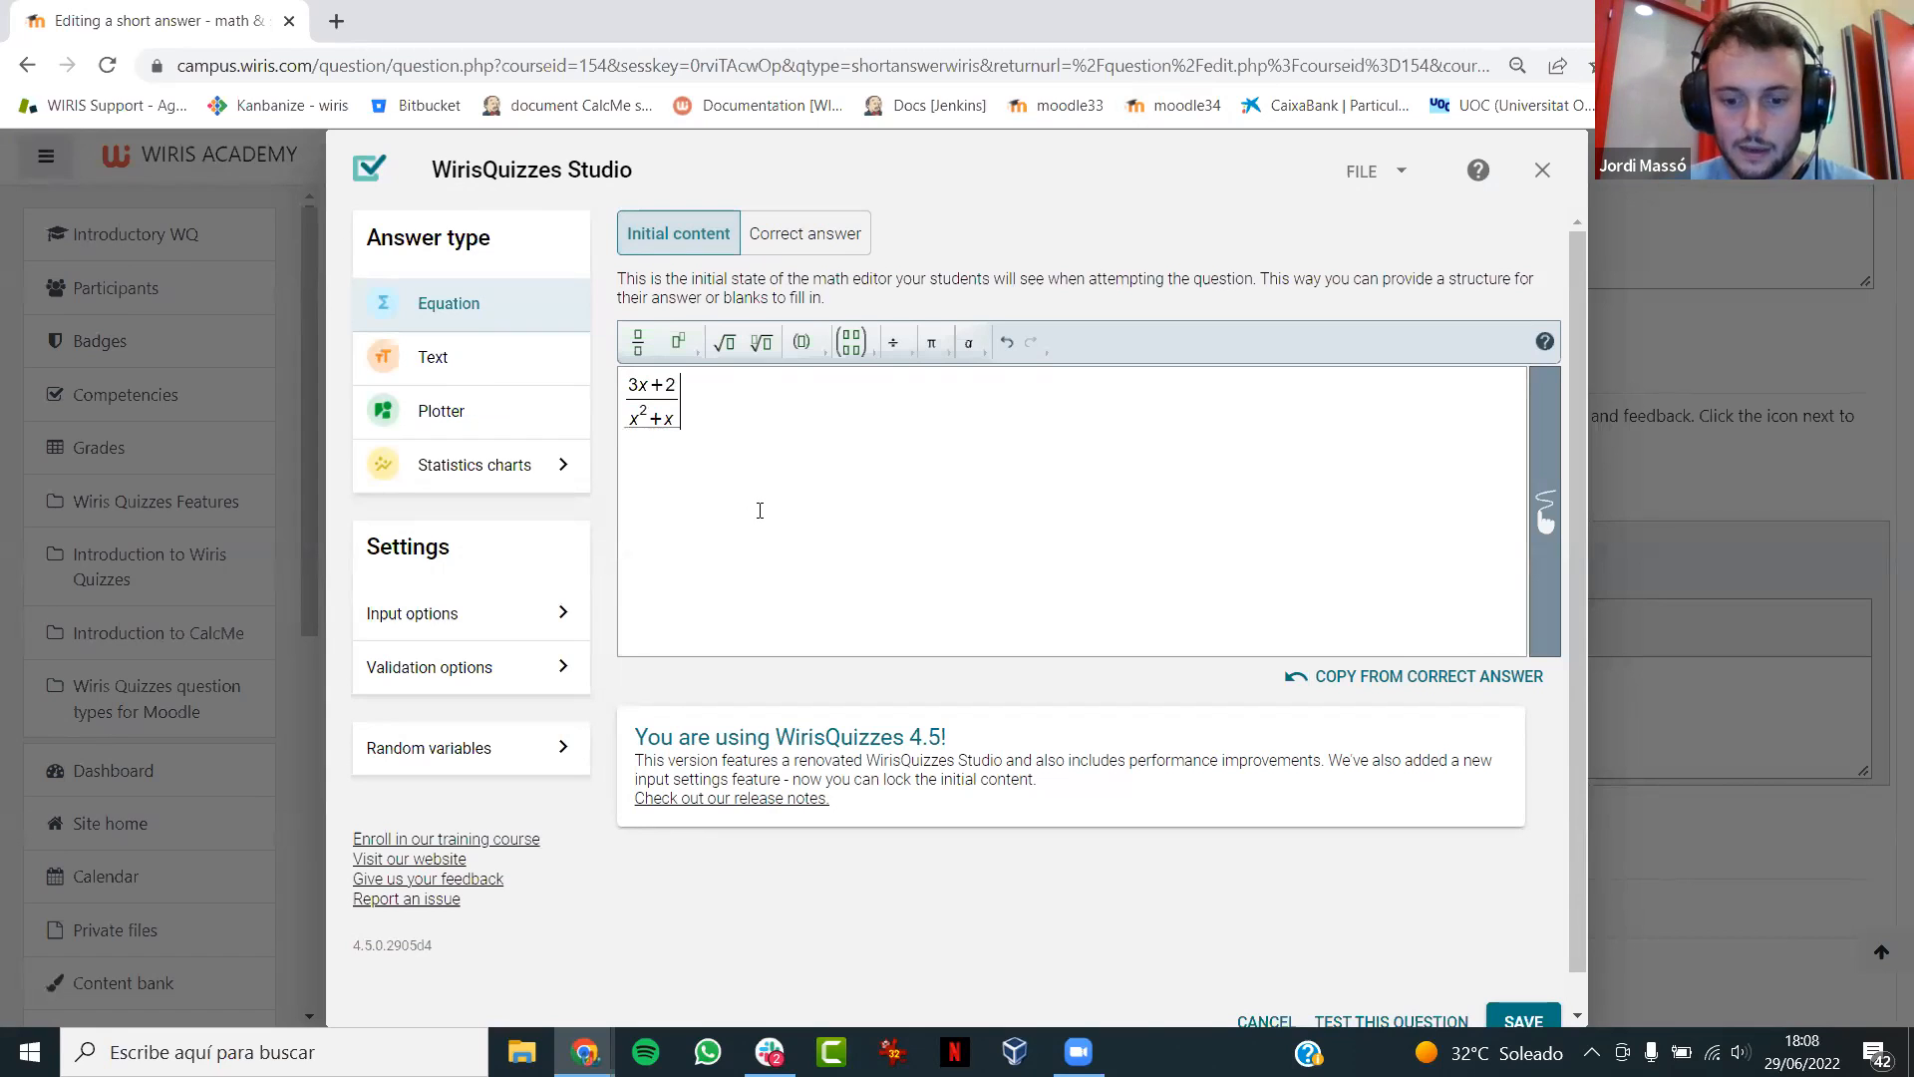
key("Right")
type("=")
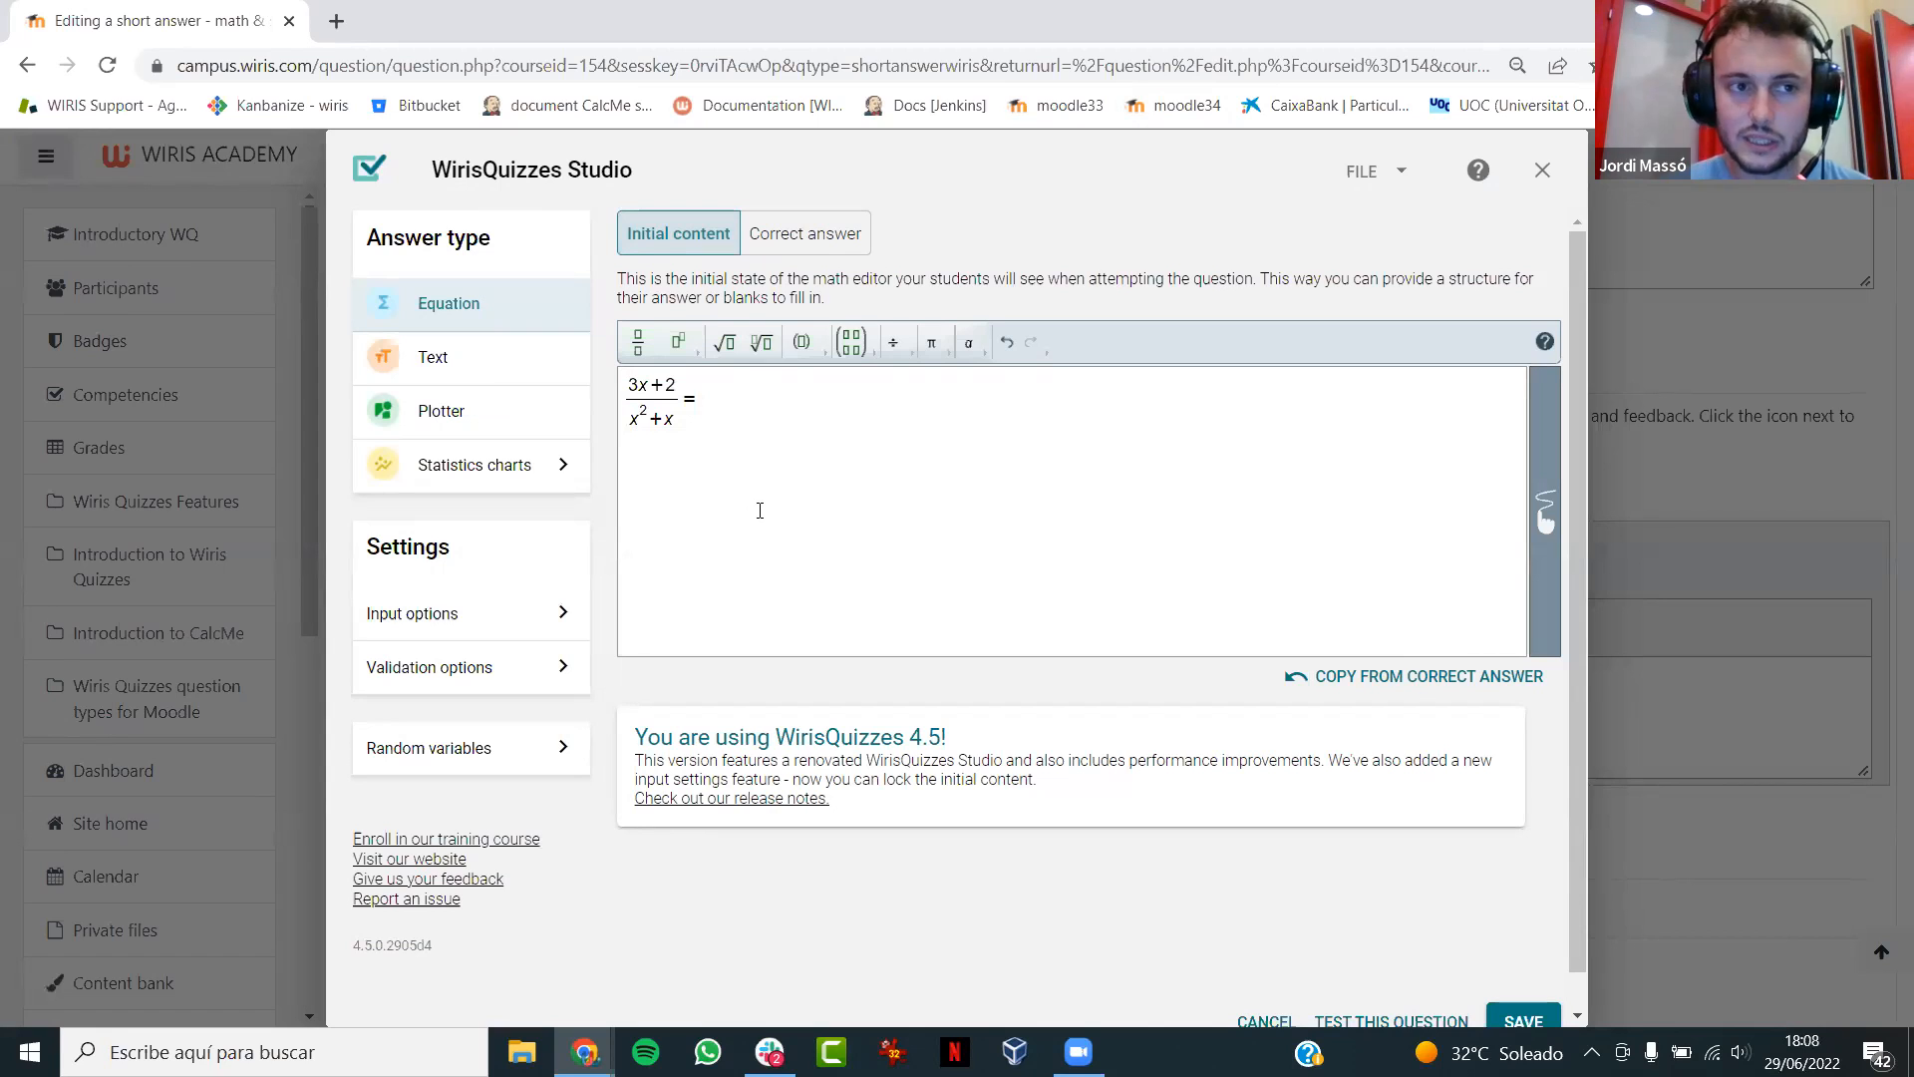
- Complete the initial content after the equals sign with two empty fractions joined by a plus sign
left_click(639, 353)
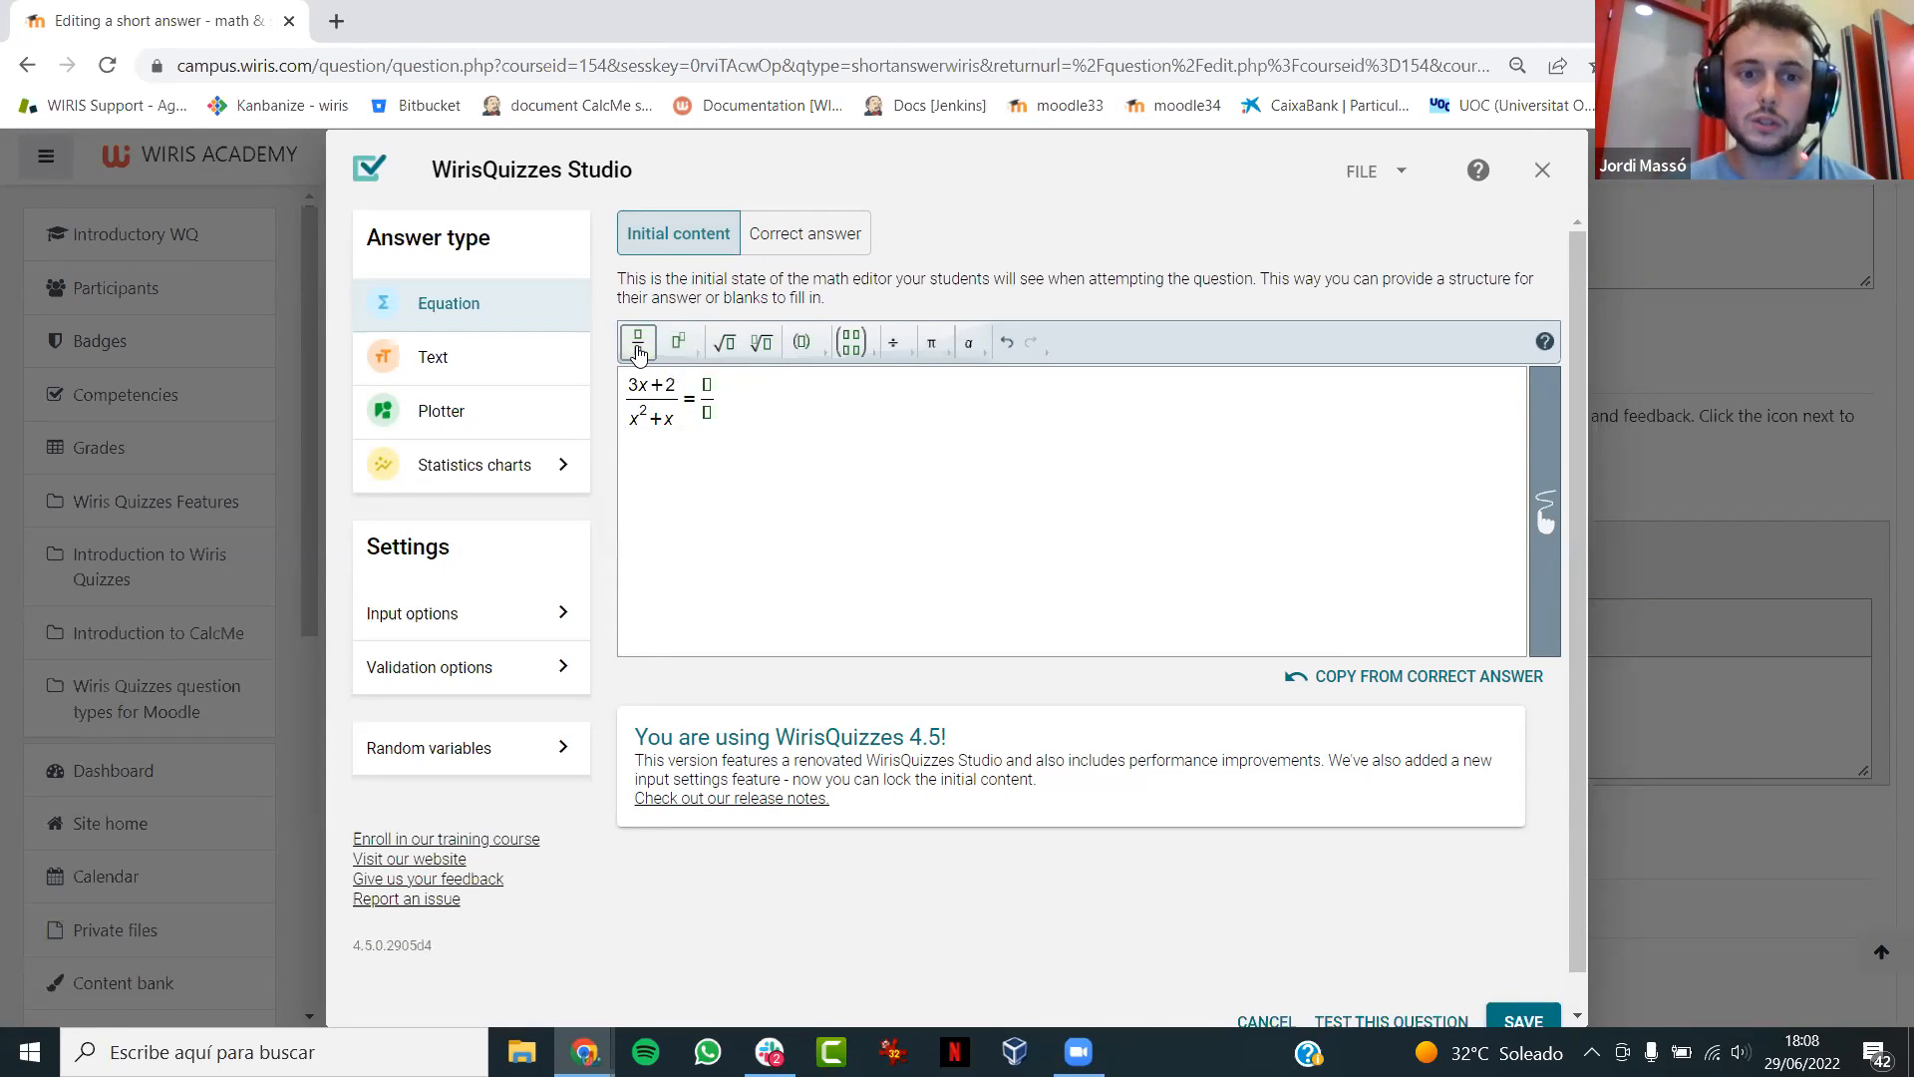
key("Right")
type("+")
left_click(639, 353)
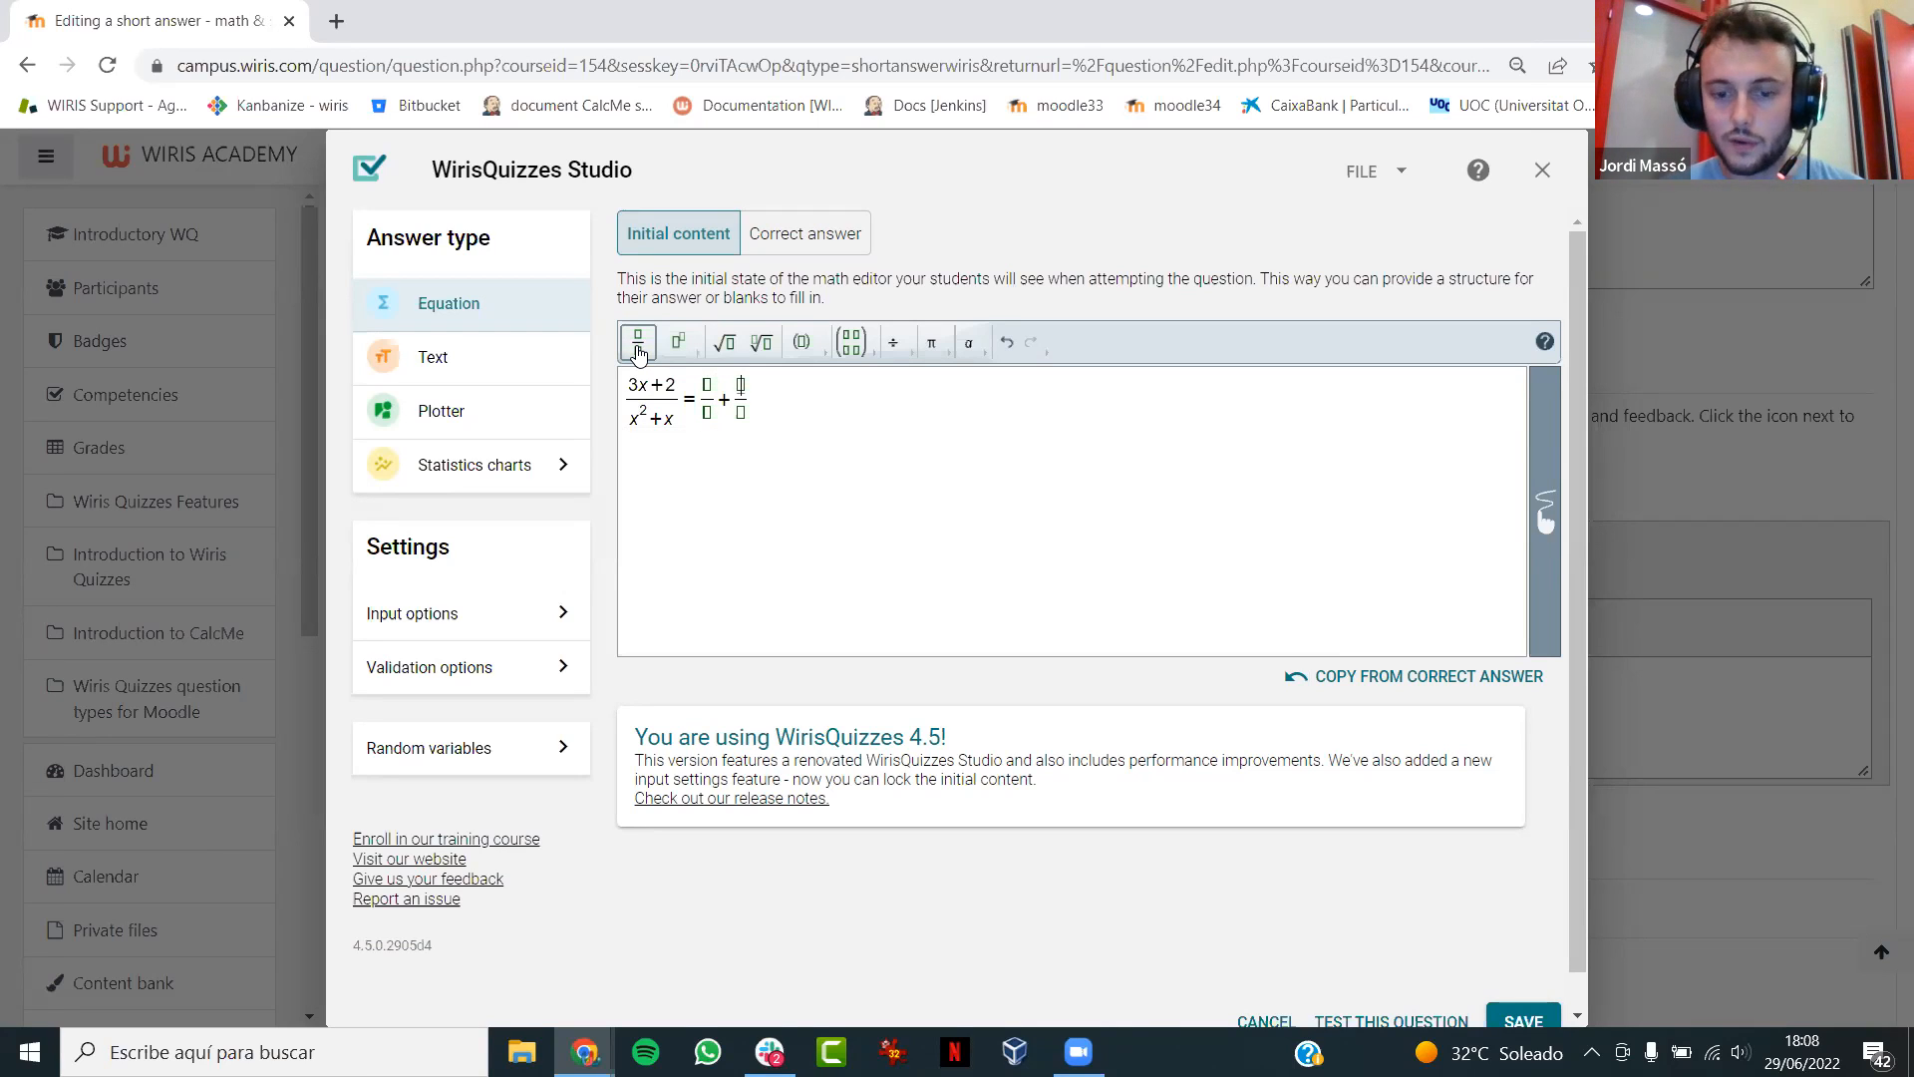
left_click(955, 397)
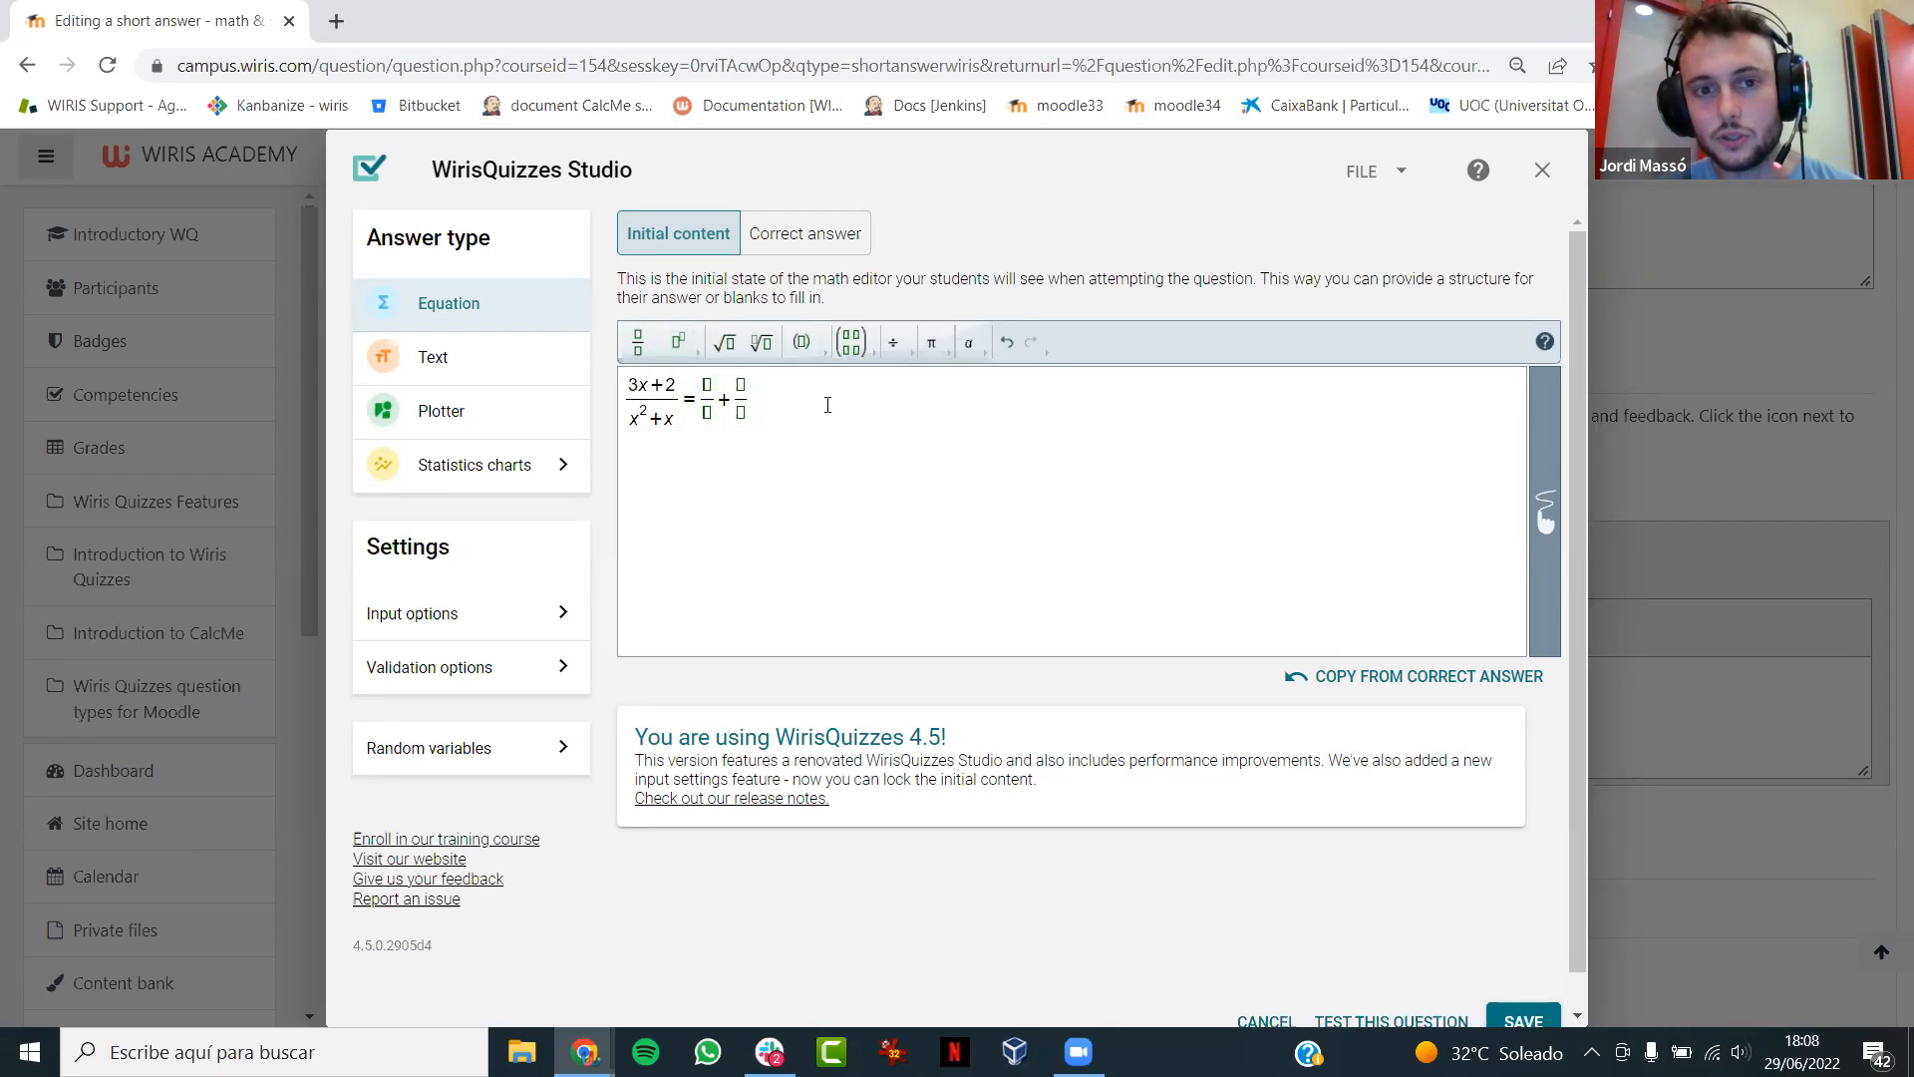
- Copy the initial content into the correct answer and fill its blank fractions with 2/x and 1/(x+1)
left_click(788, 239)
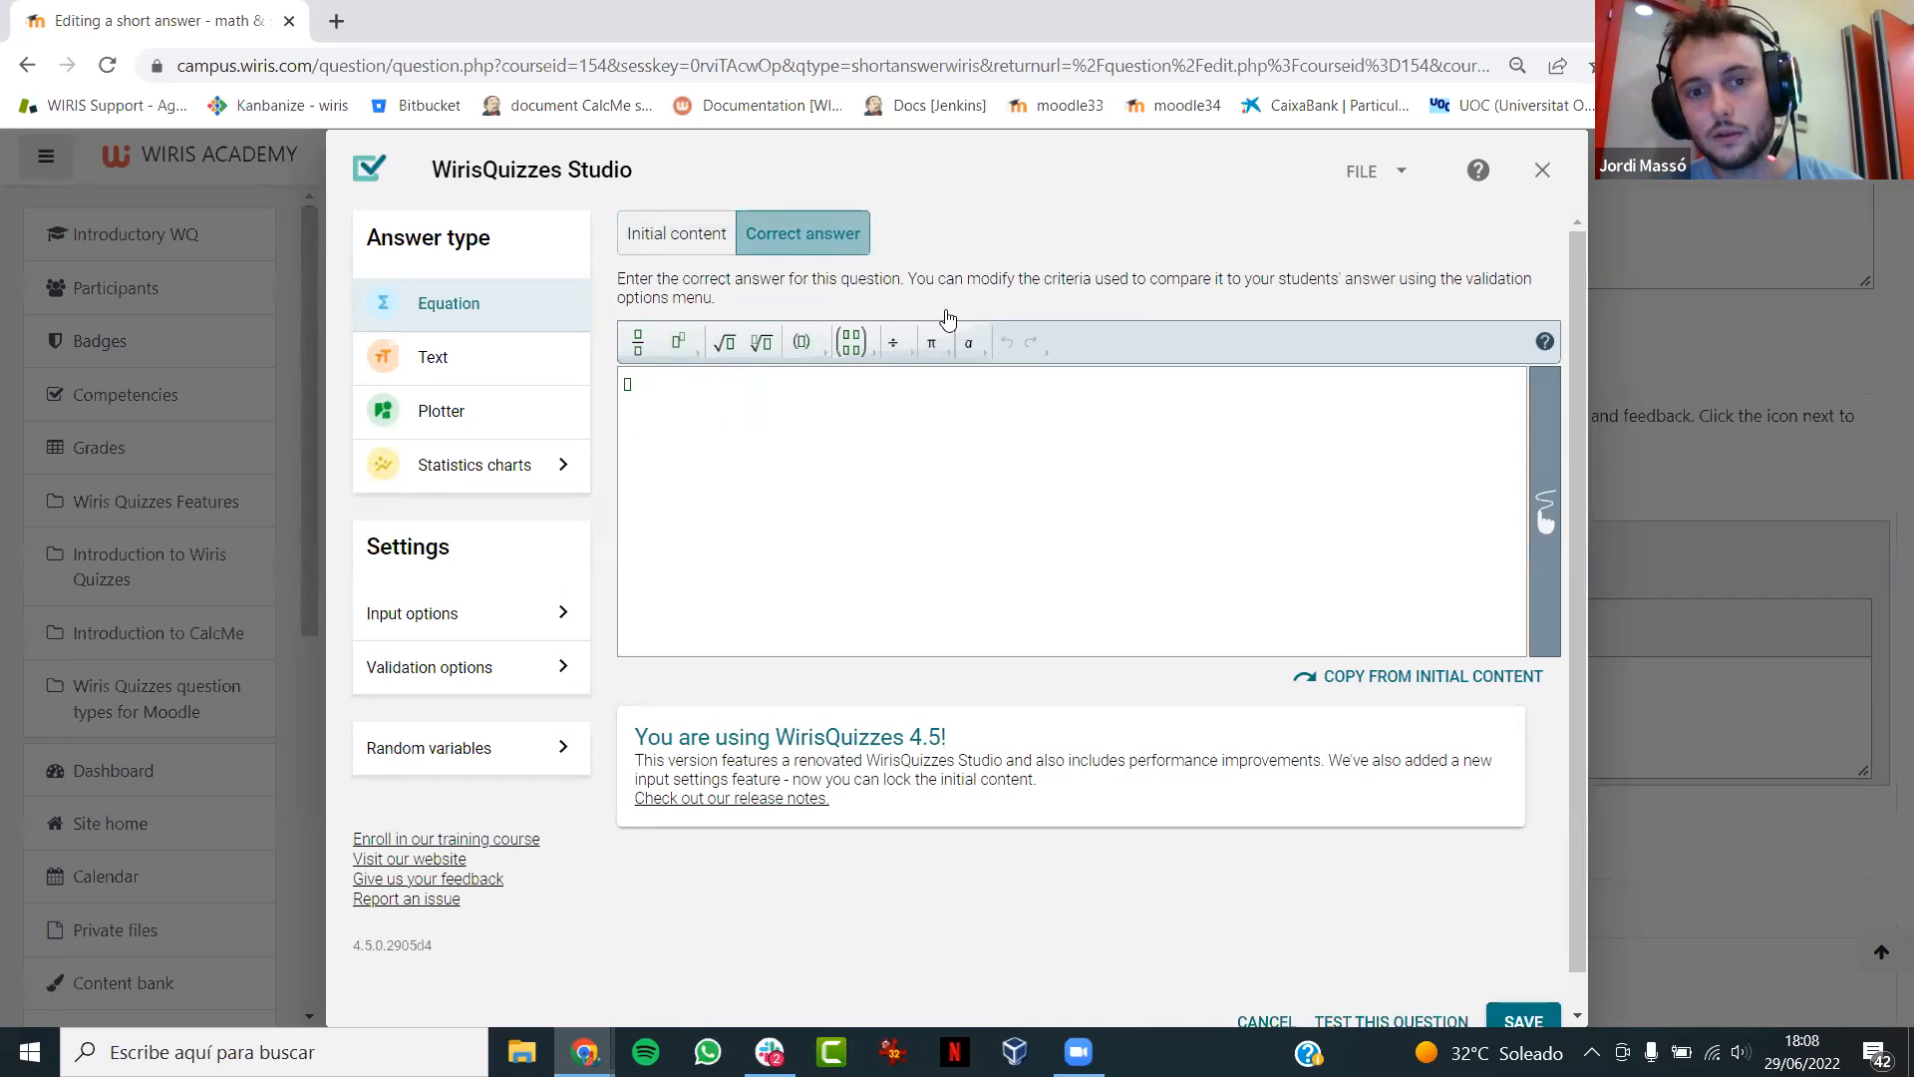
left_click(1436, 677)
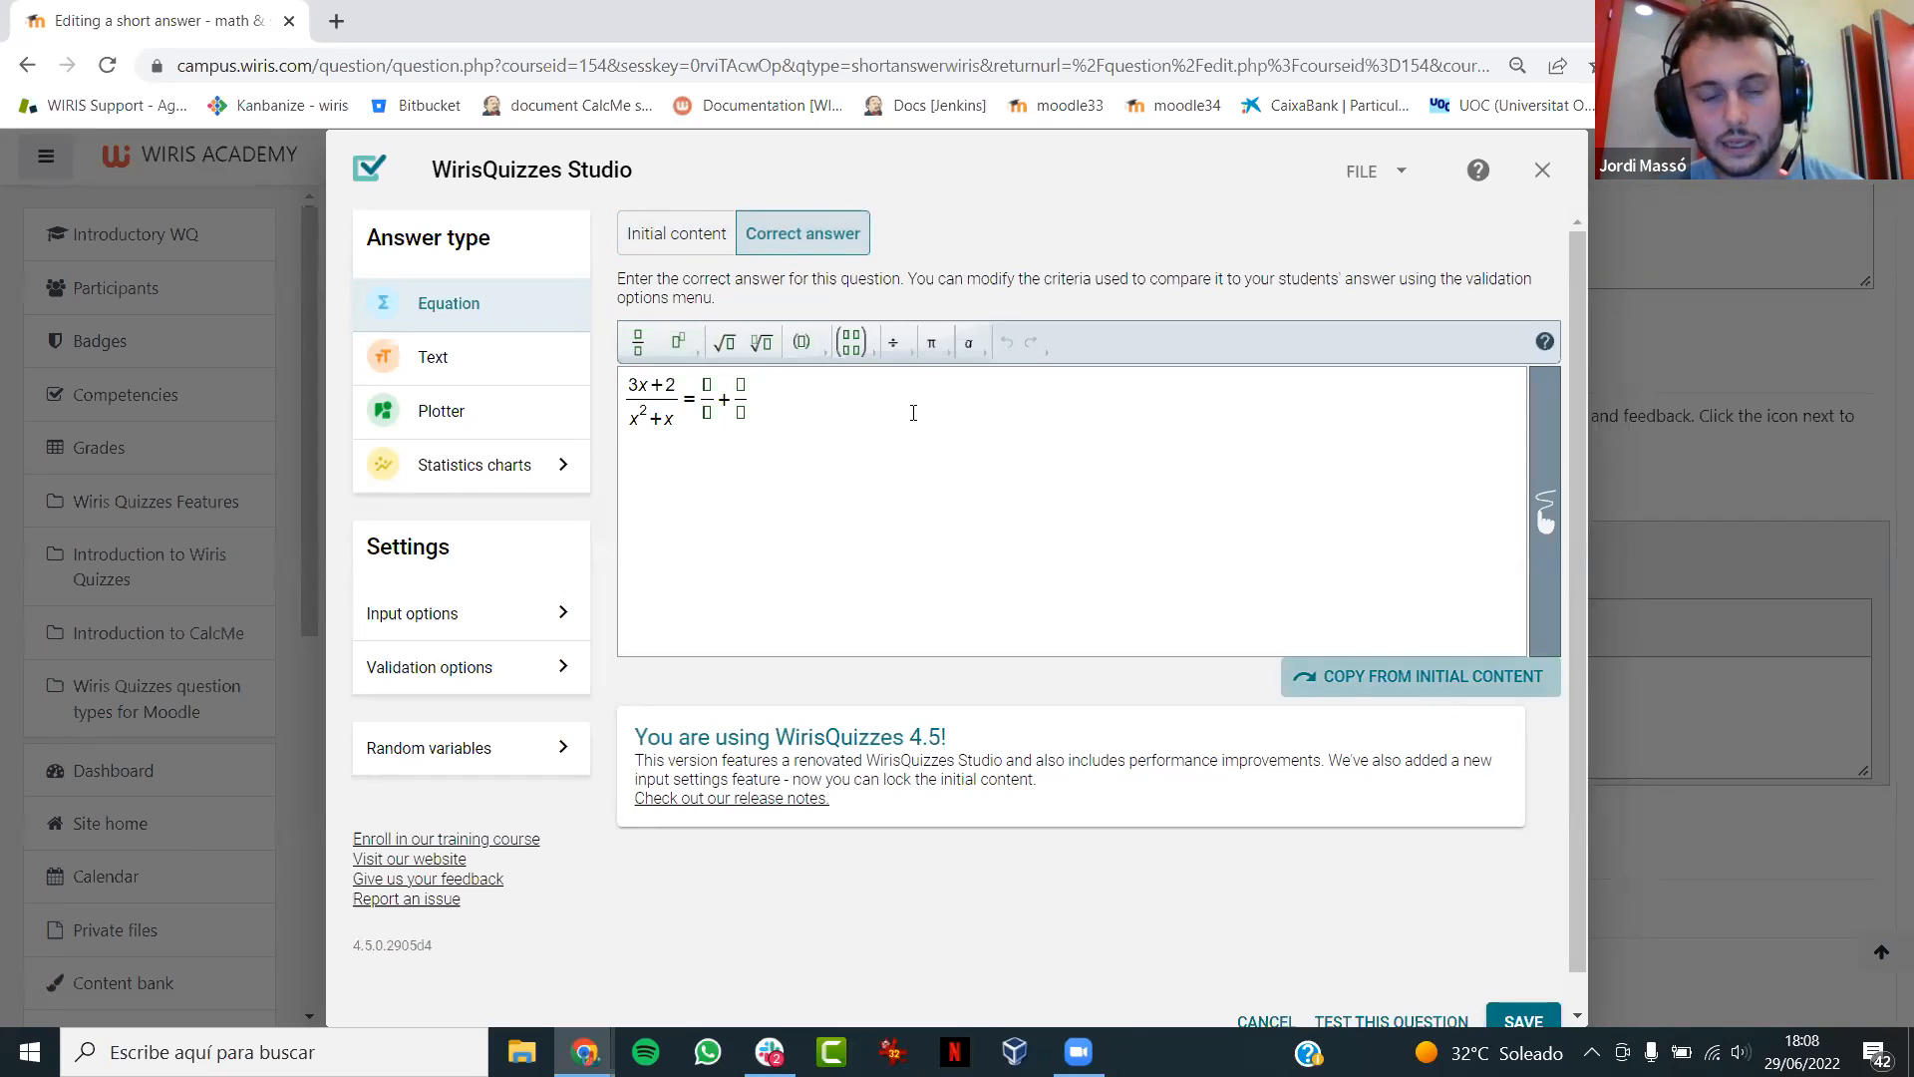
left_click(708, 385)
type("2+x")
key("Tab")
type("1")
key("Tab")
type("x+1")
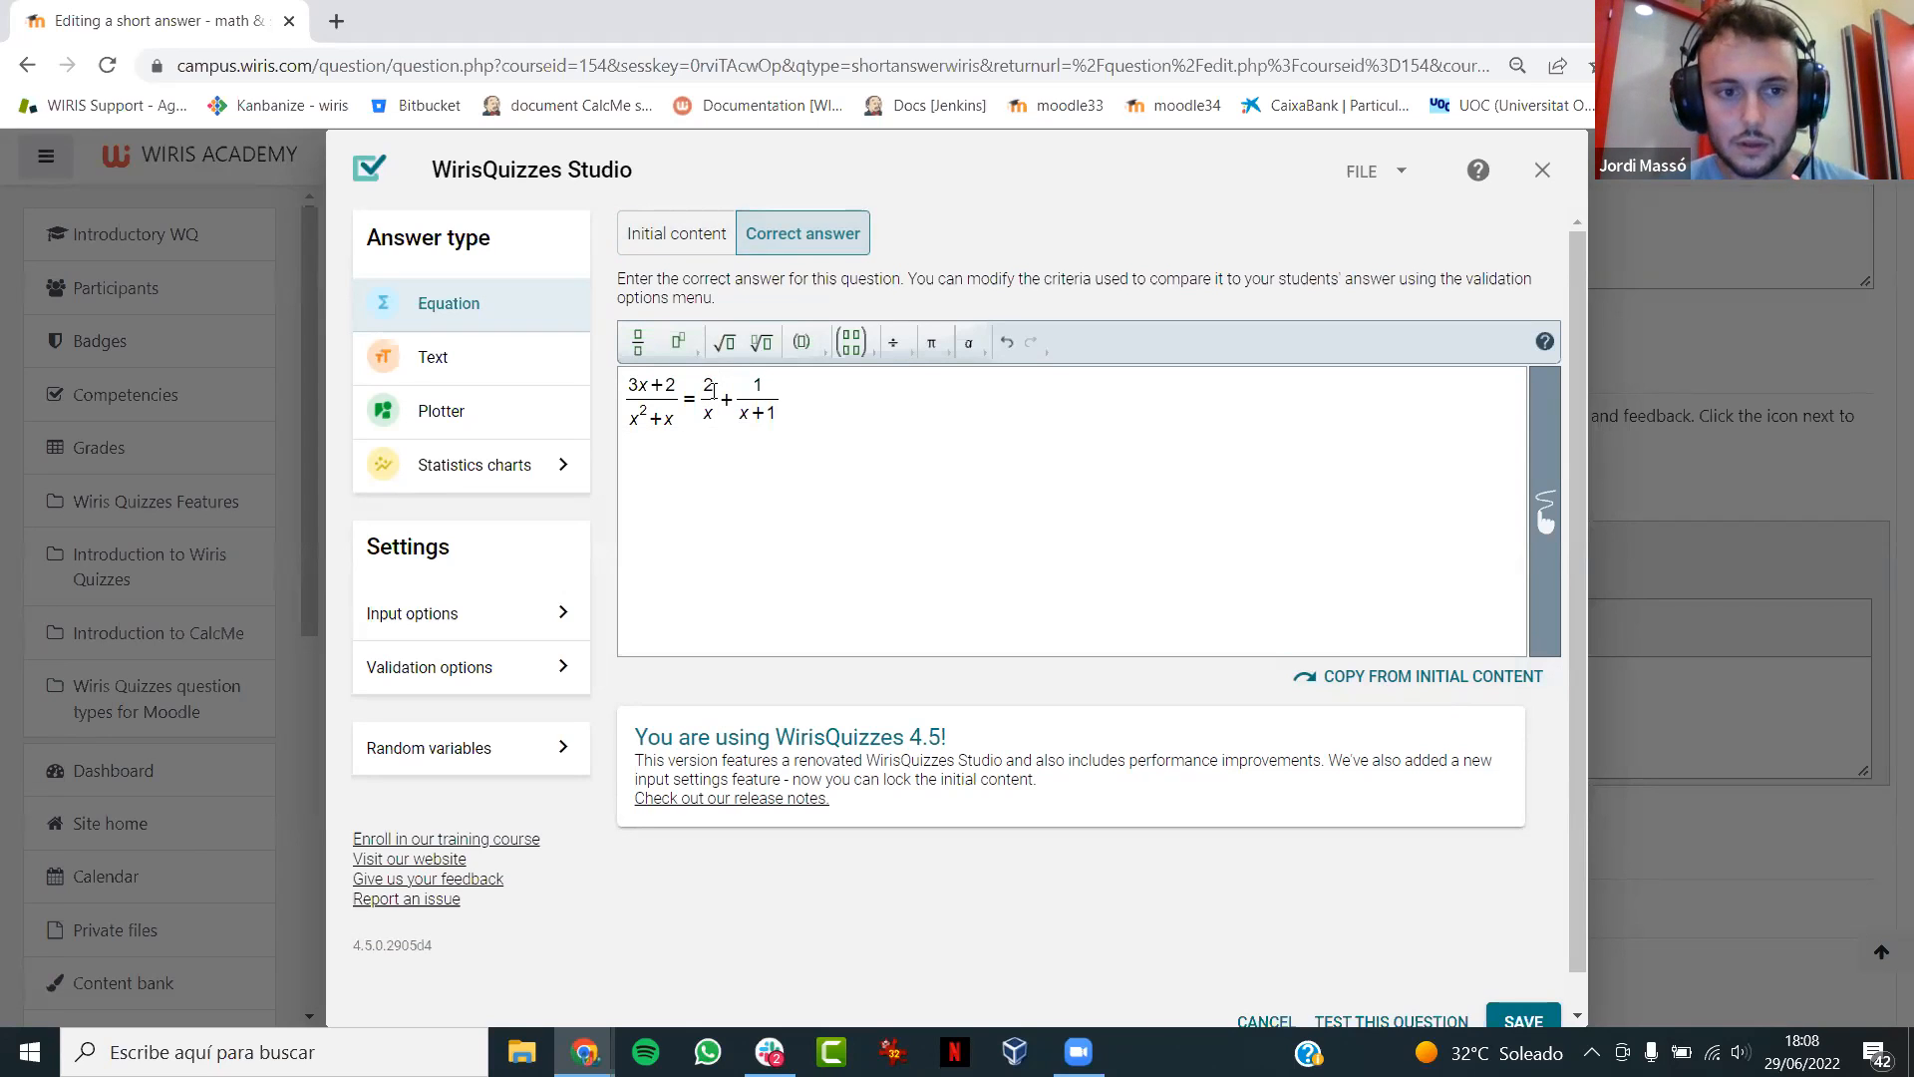
- Enable Lock initial content in the answer's input options
left_click(417, 618)
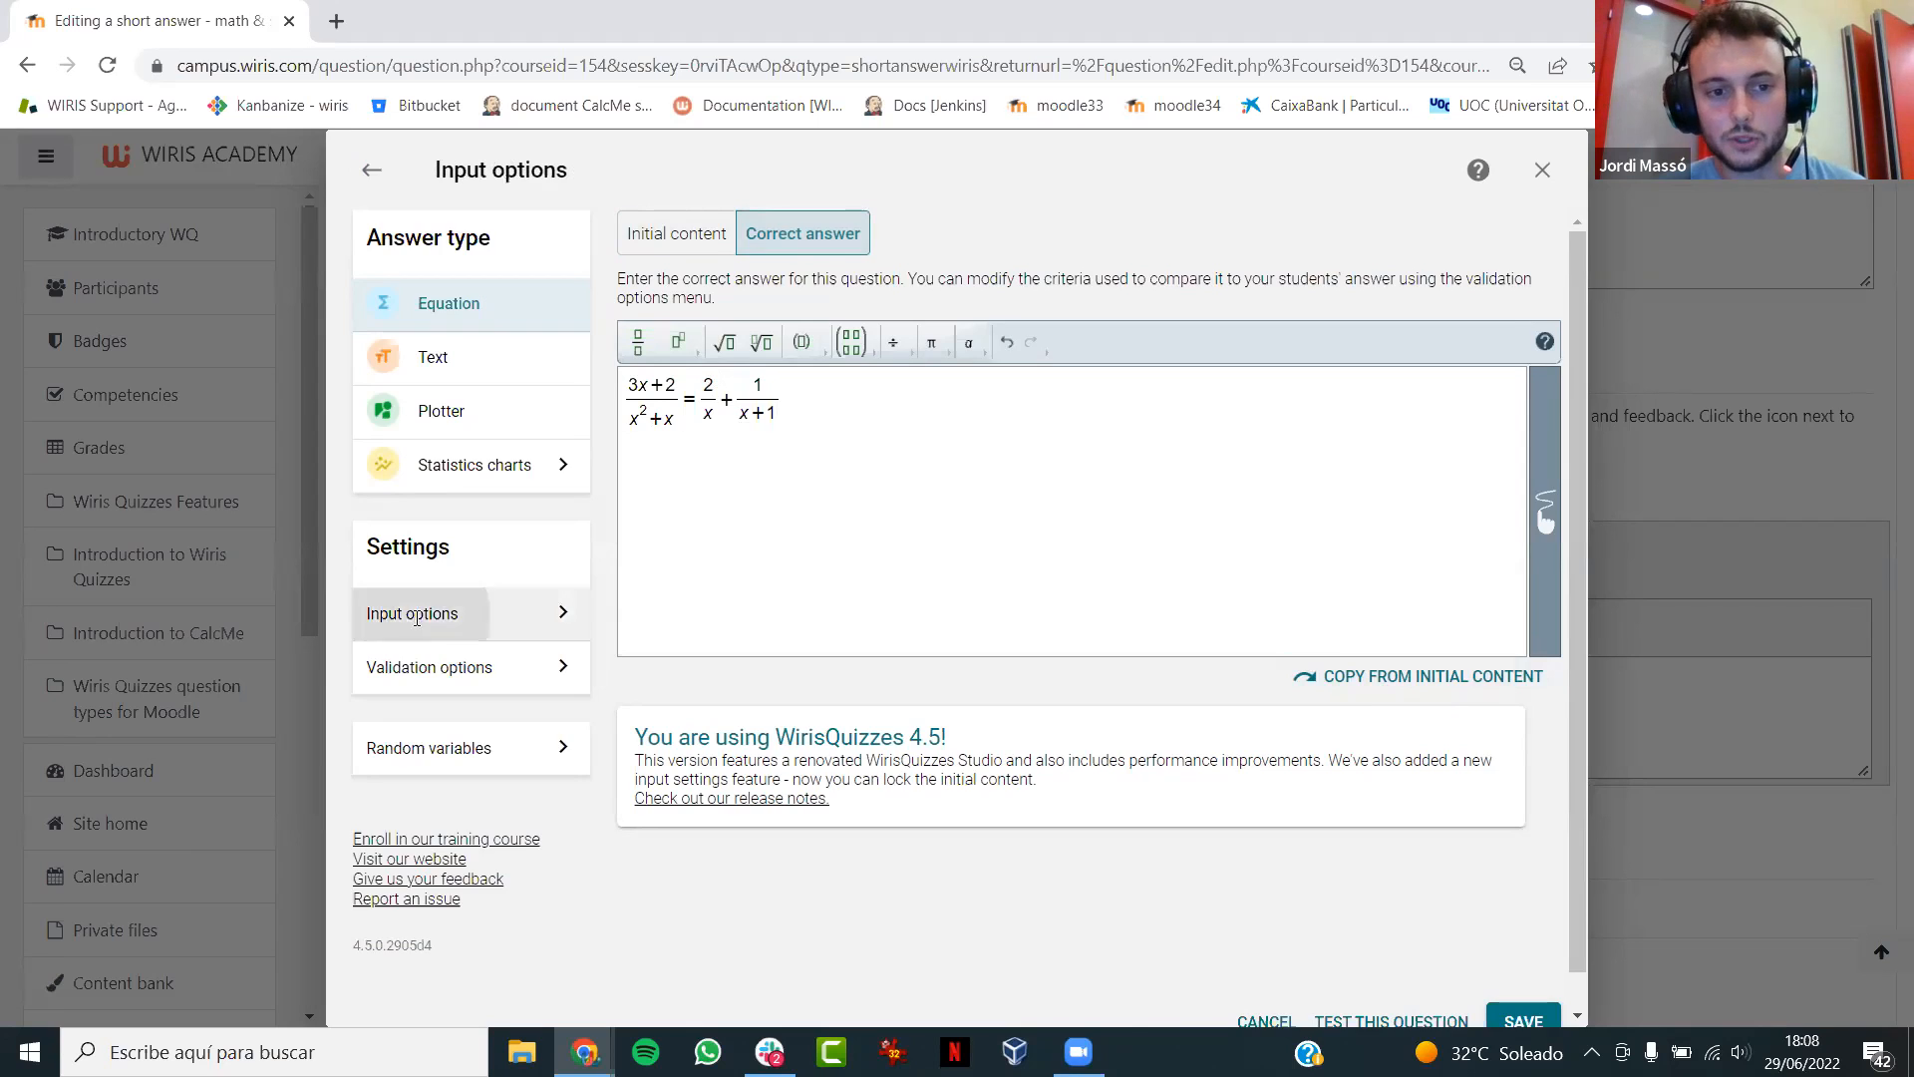
scroll(1581, 511, "down", 2)
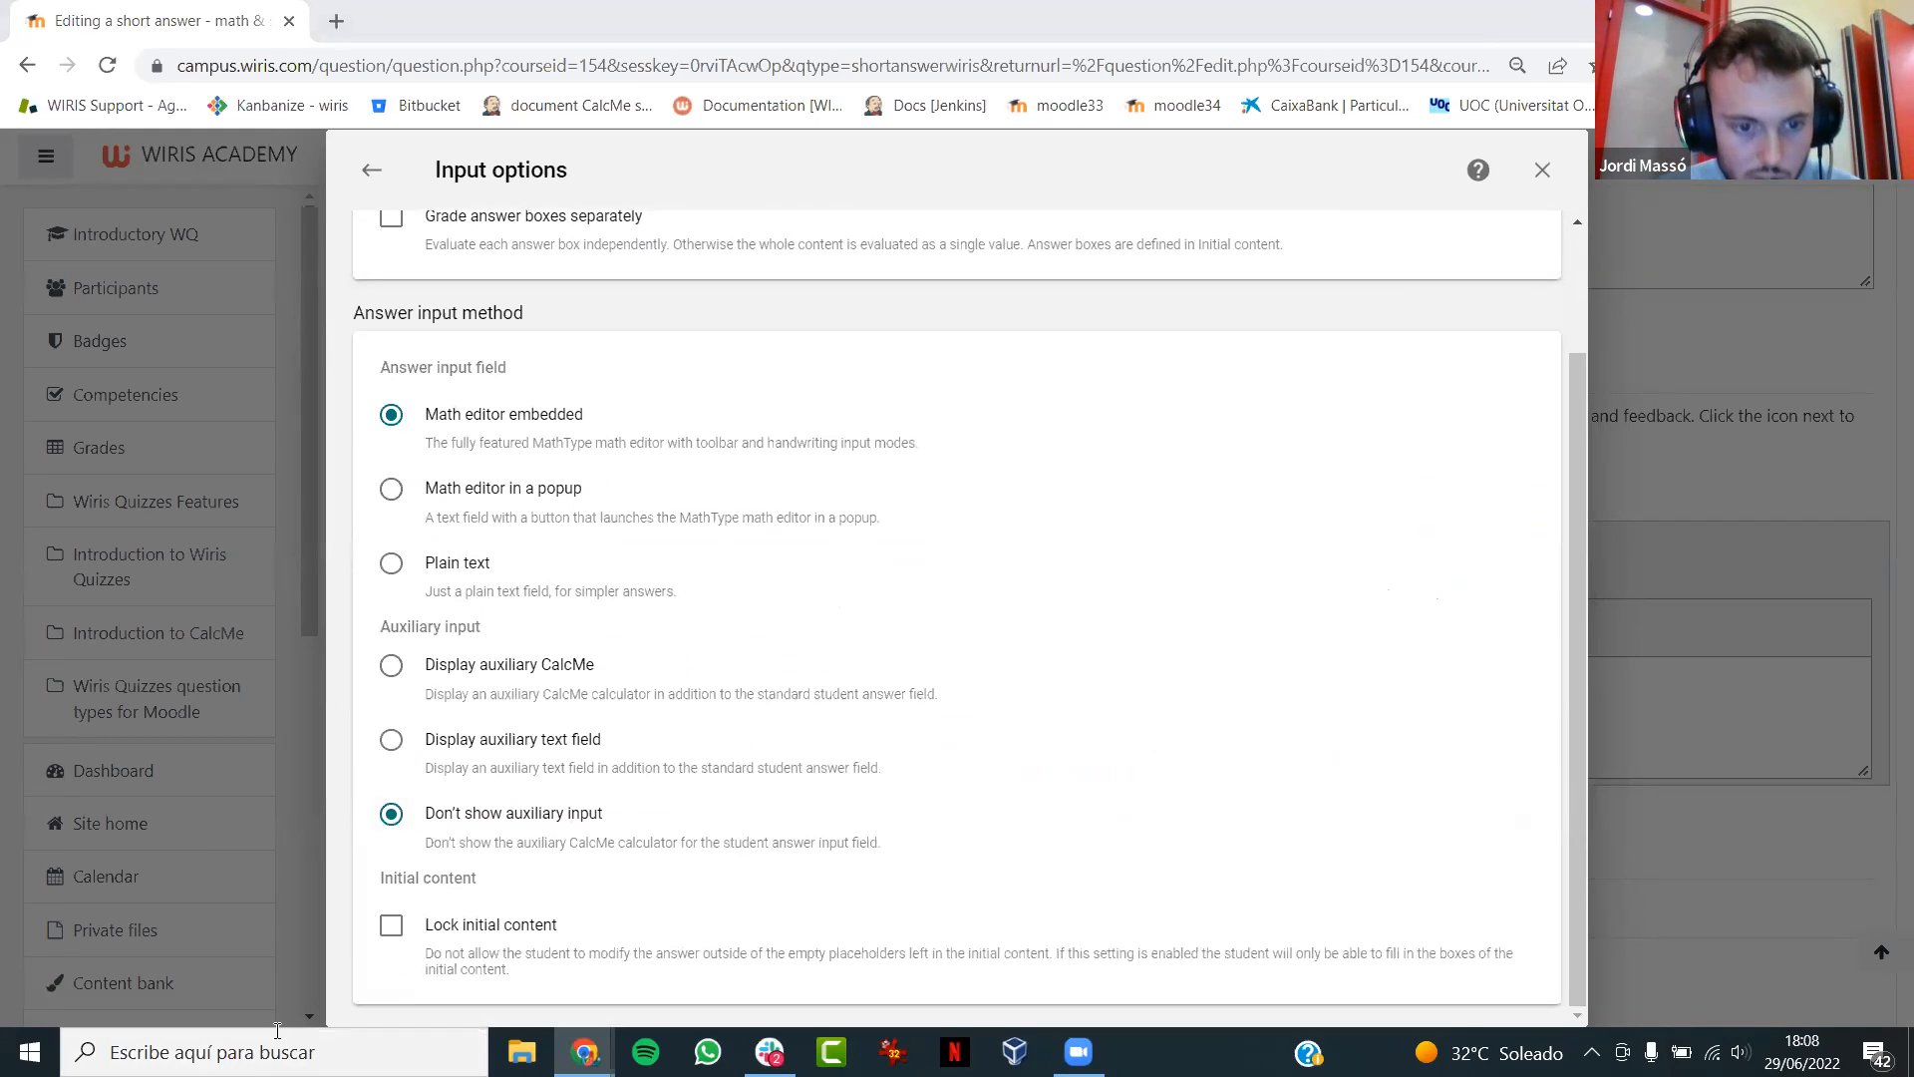
left_click(391, 924)
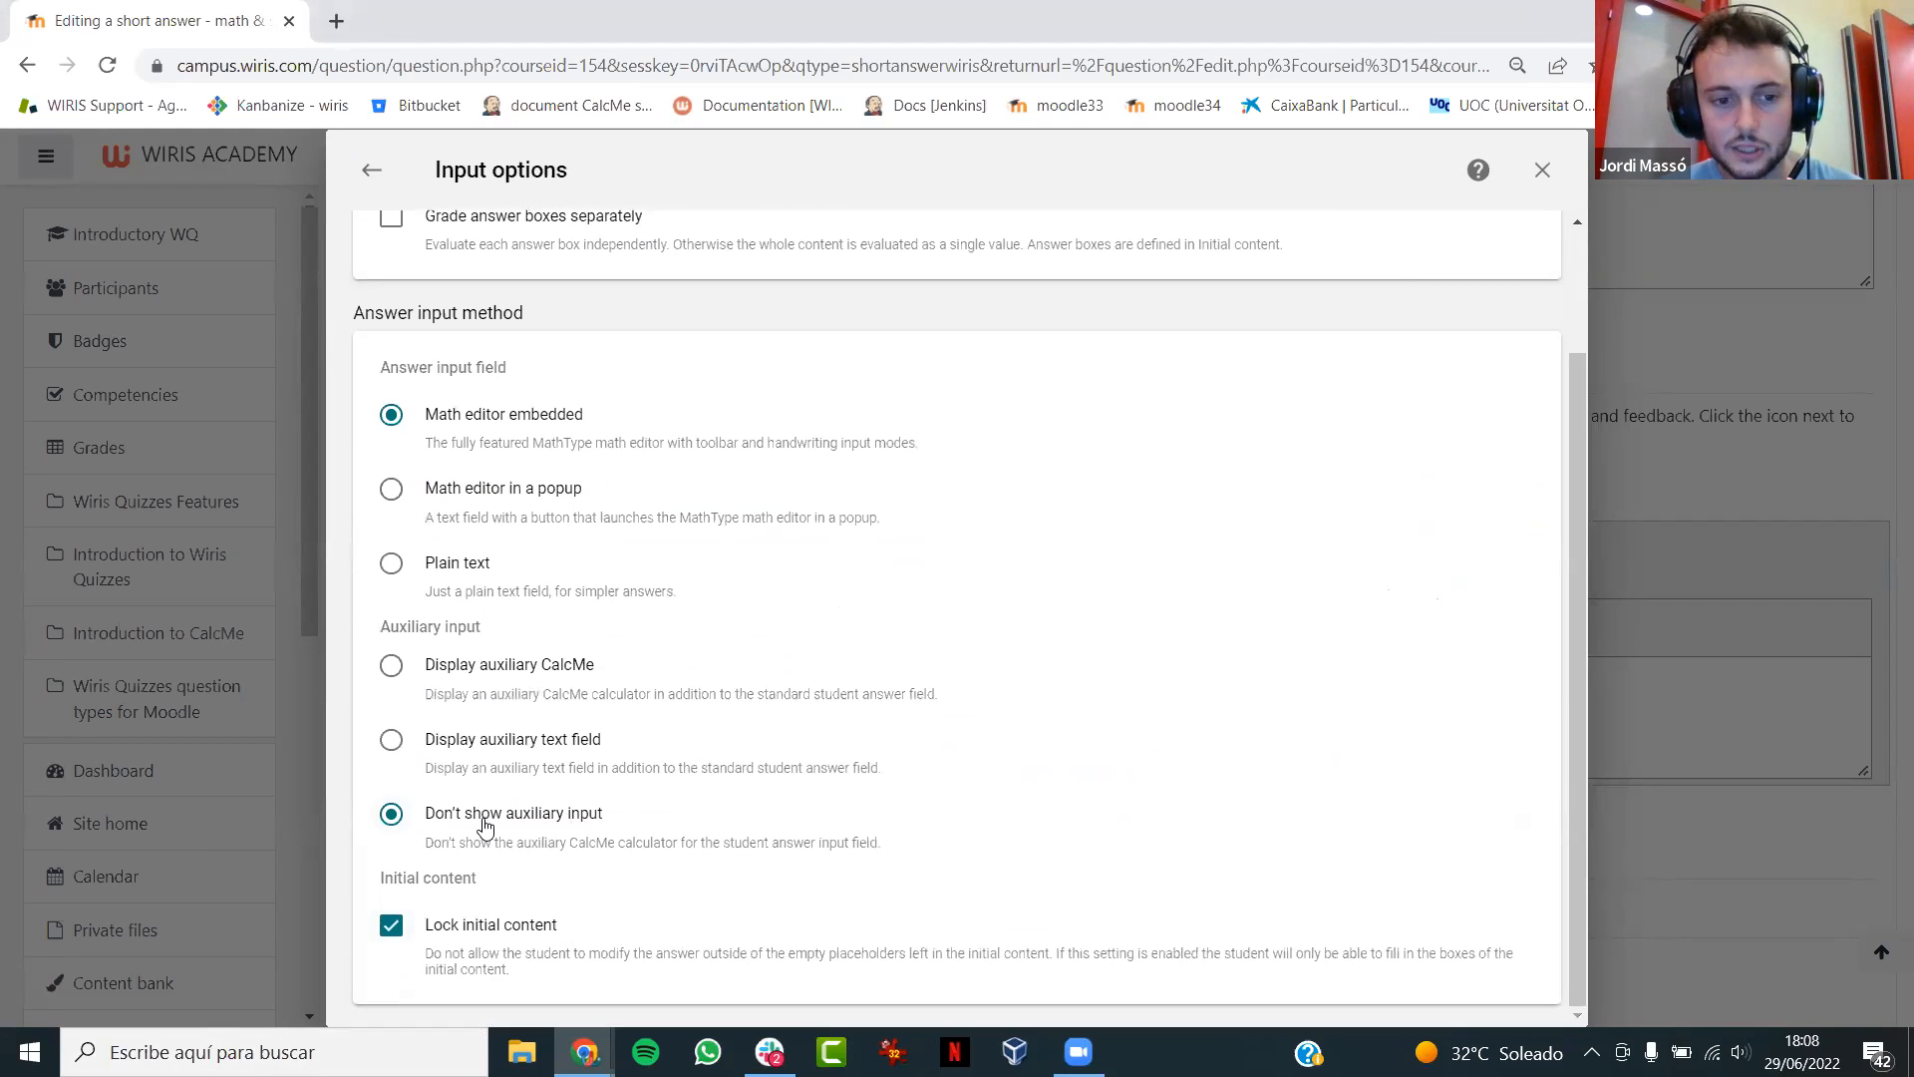
- Enable Grade answer boxes separately under the compound answer settings of the input options
left_click(371, 171)
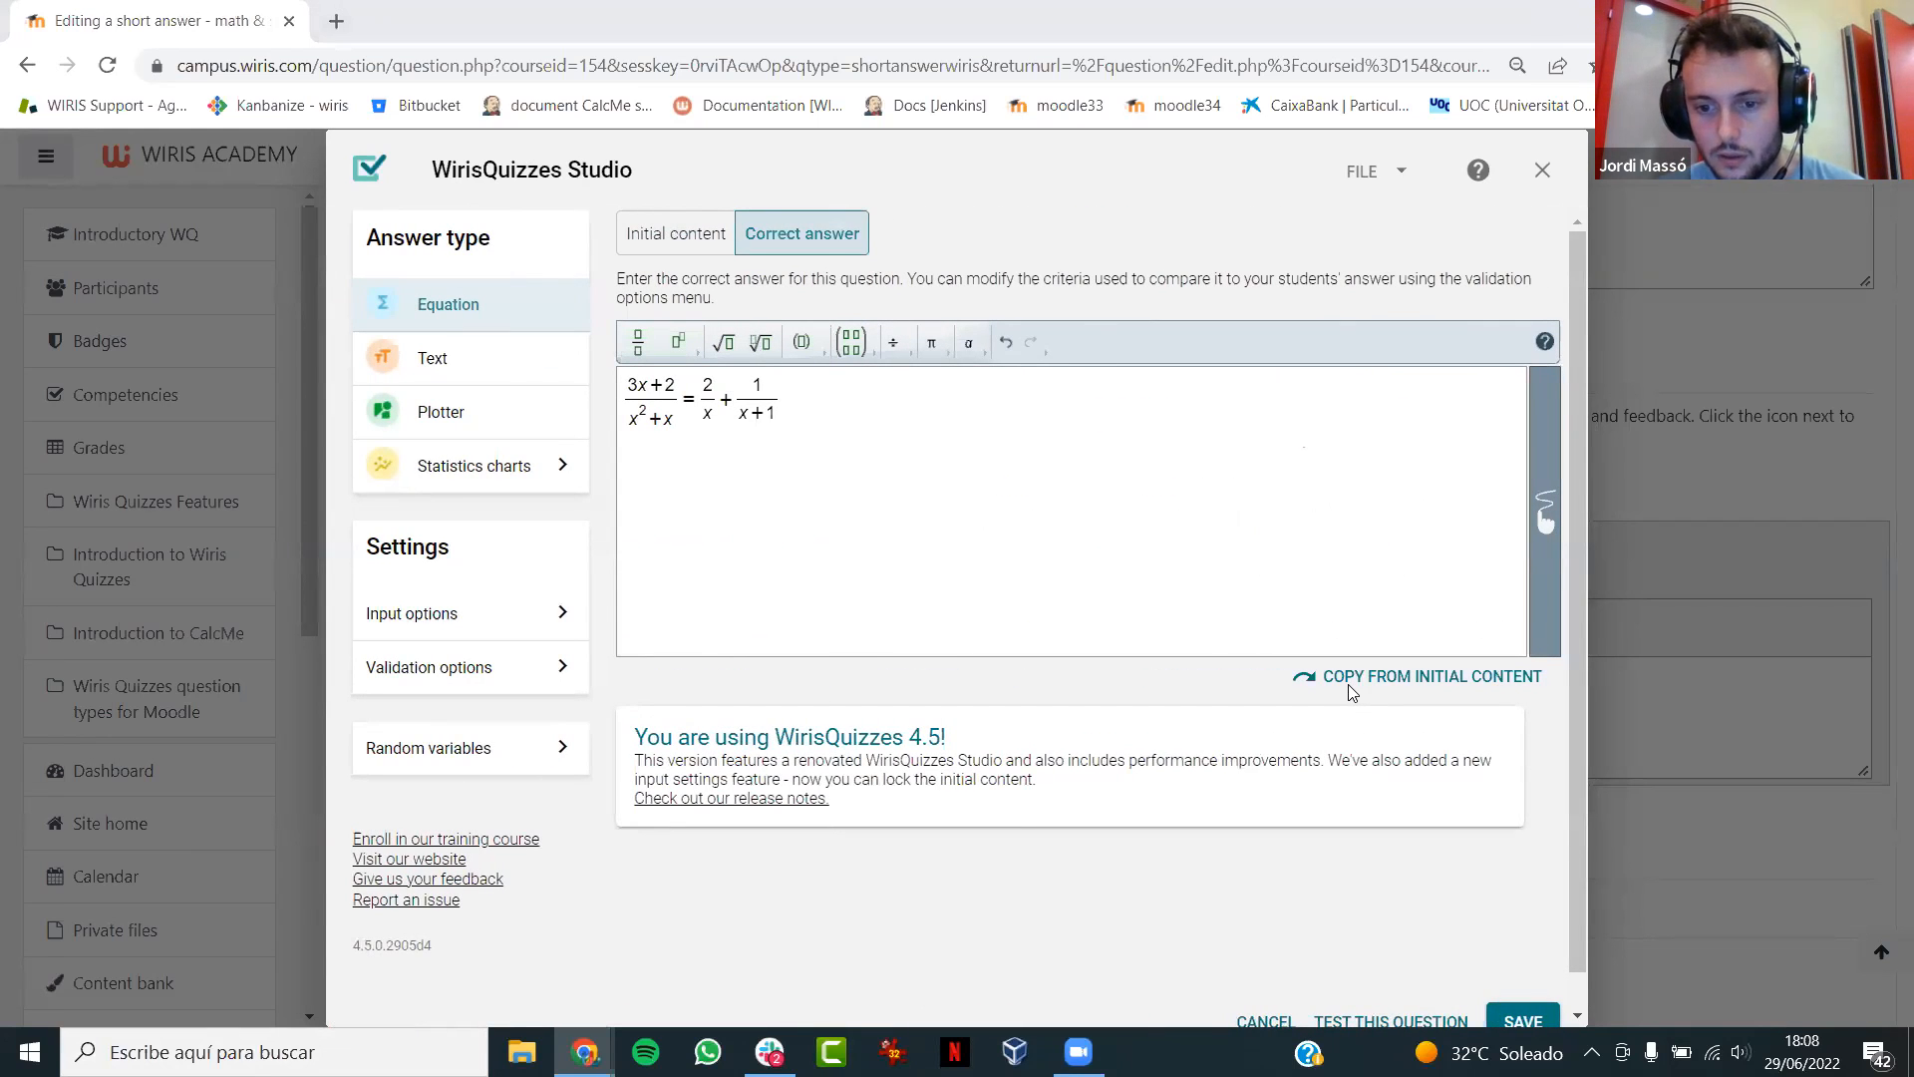
left_click(477, 623)
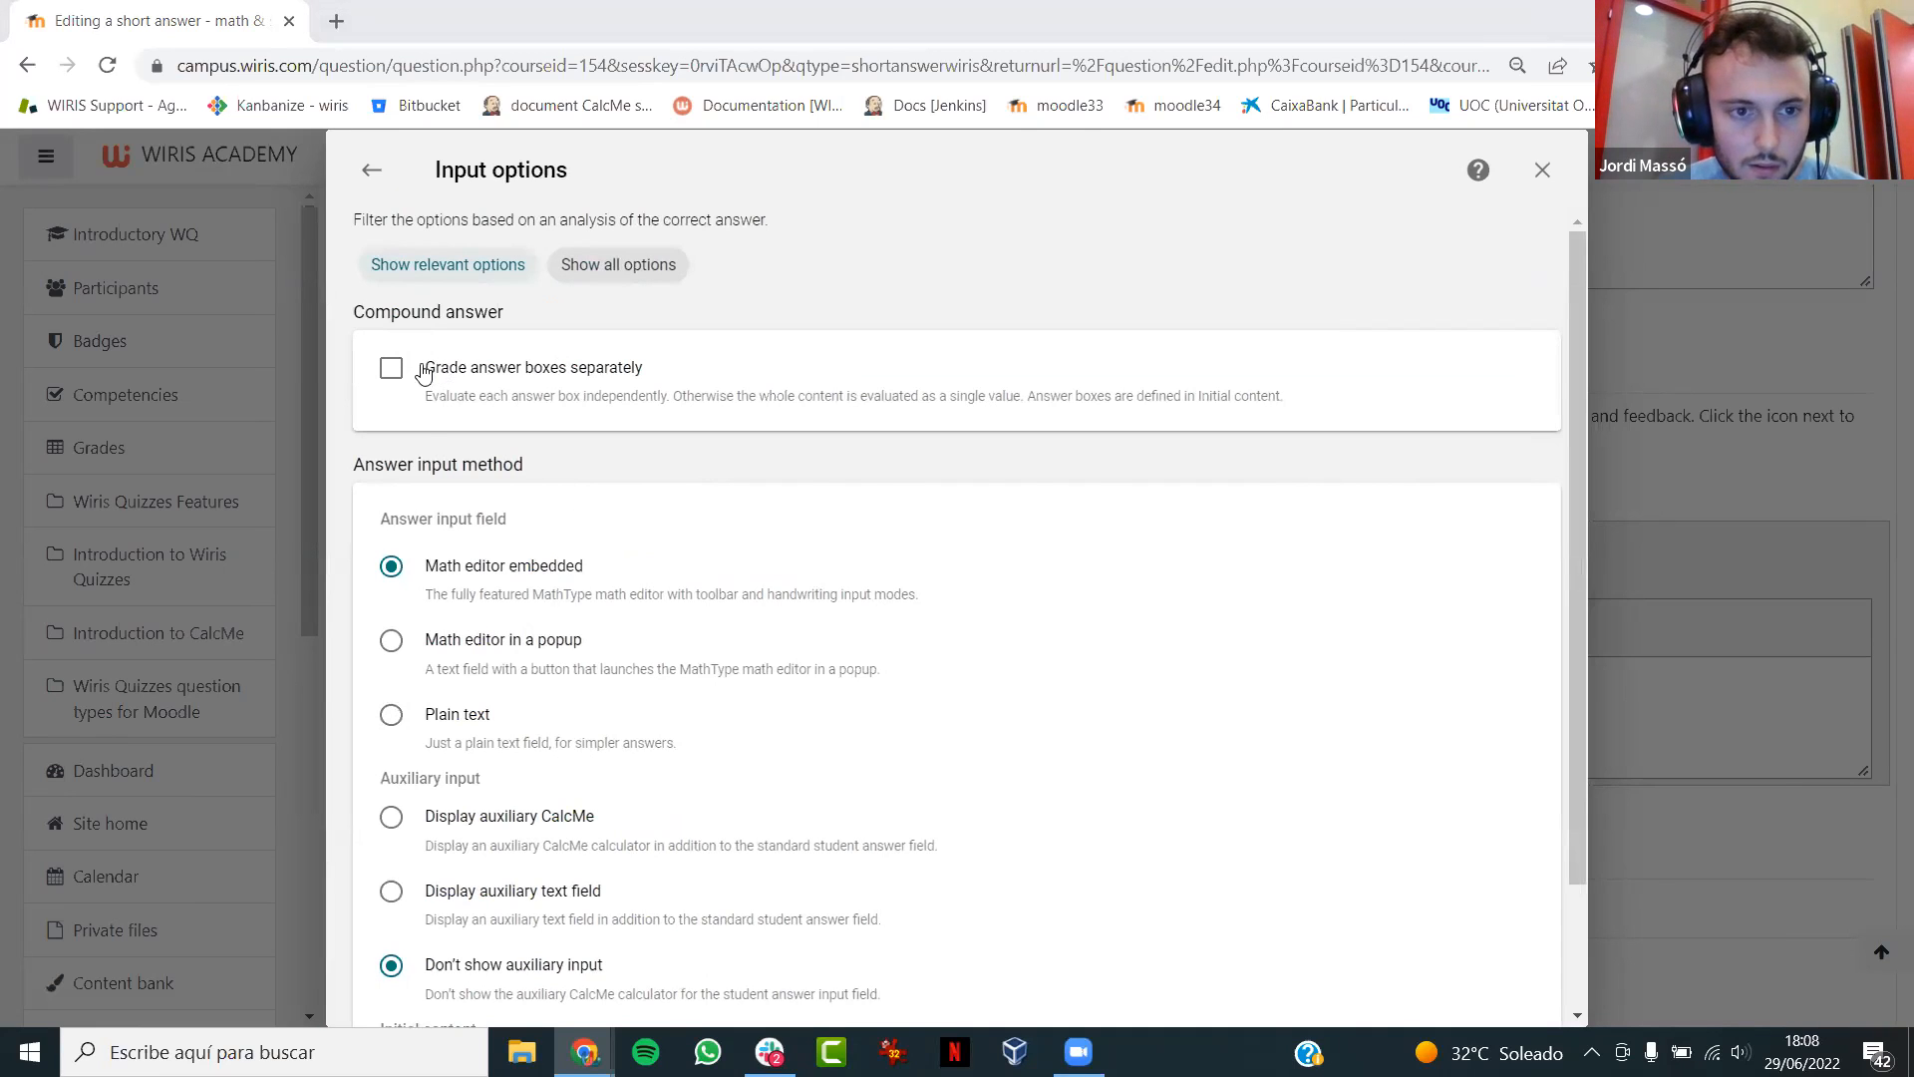
left_click(391, 367)
left_click(445, 435)
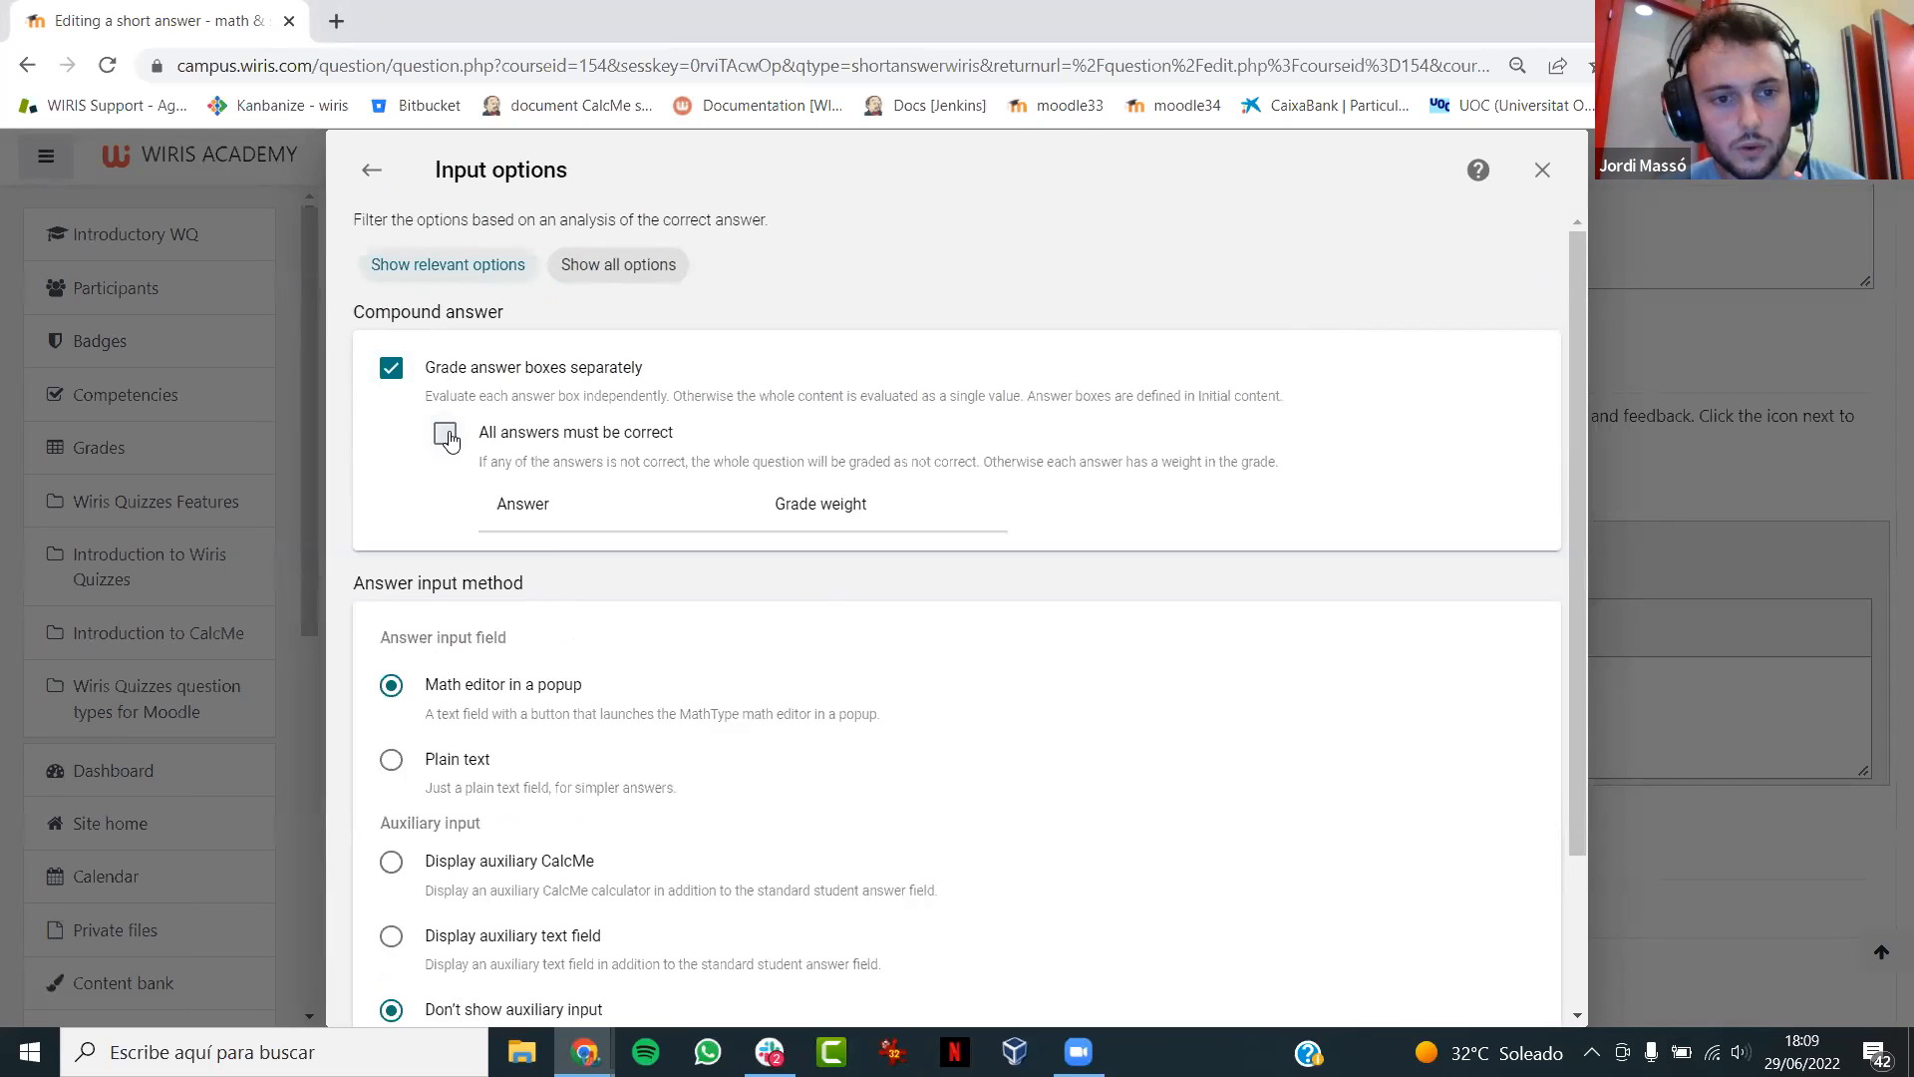
left_click(444, 434)
left_click(362, 170)
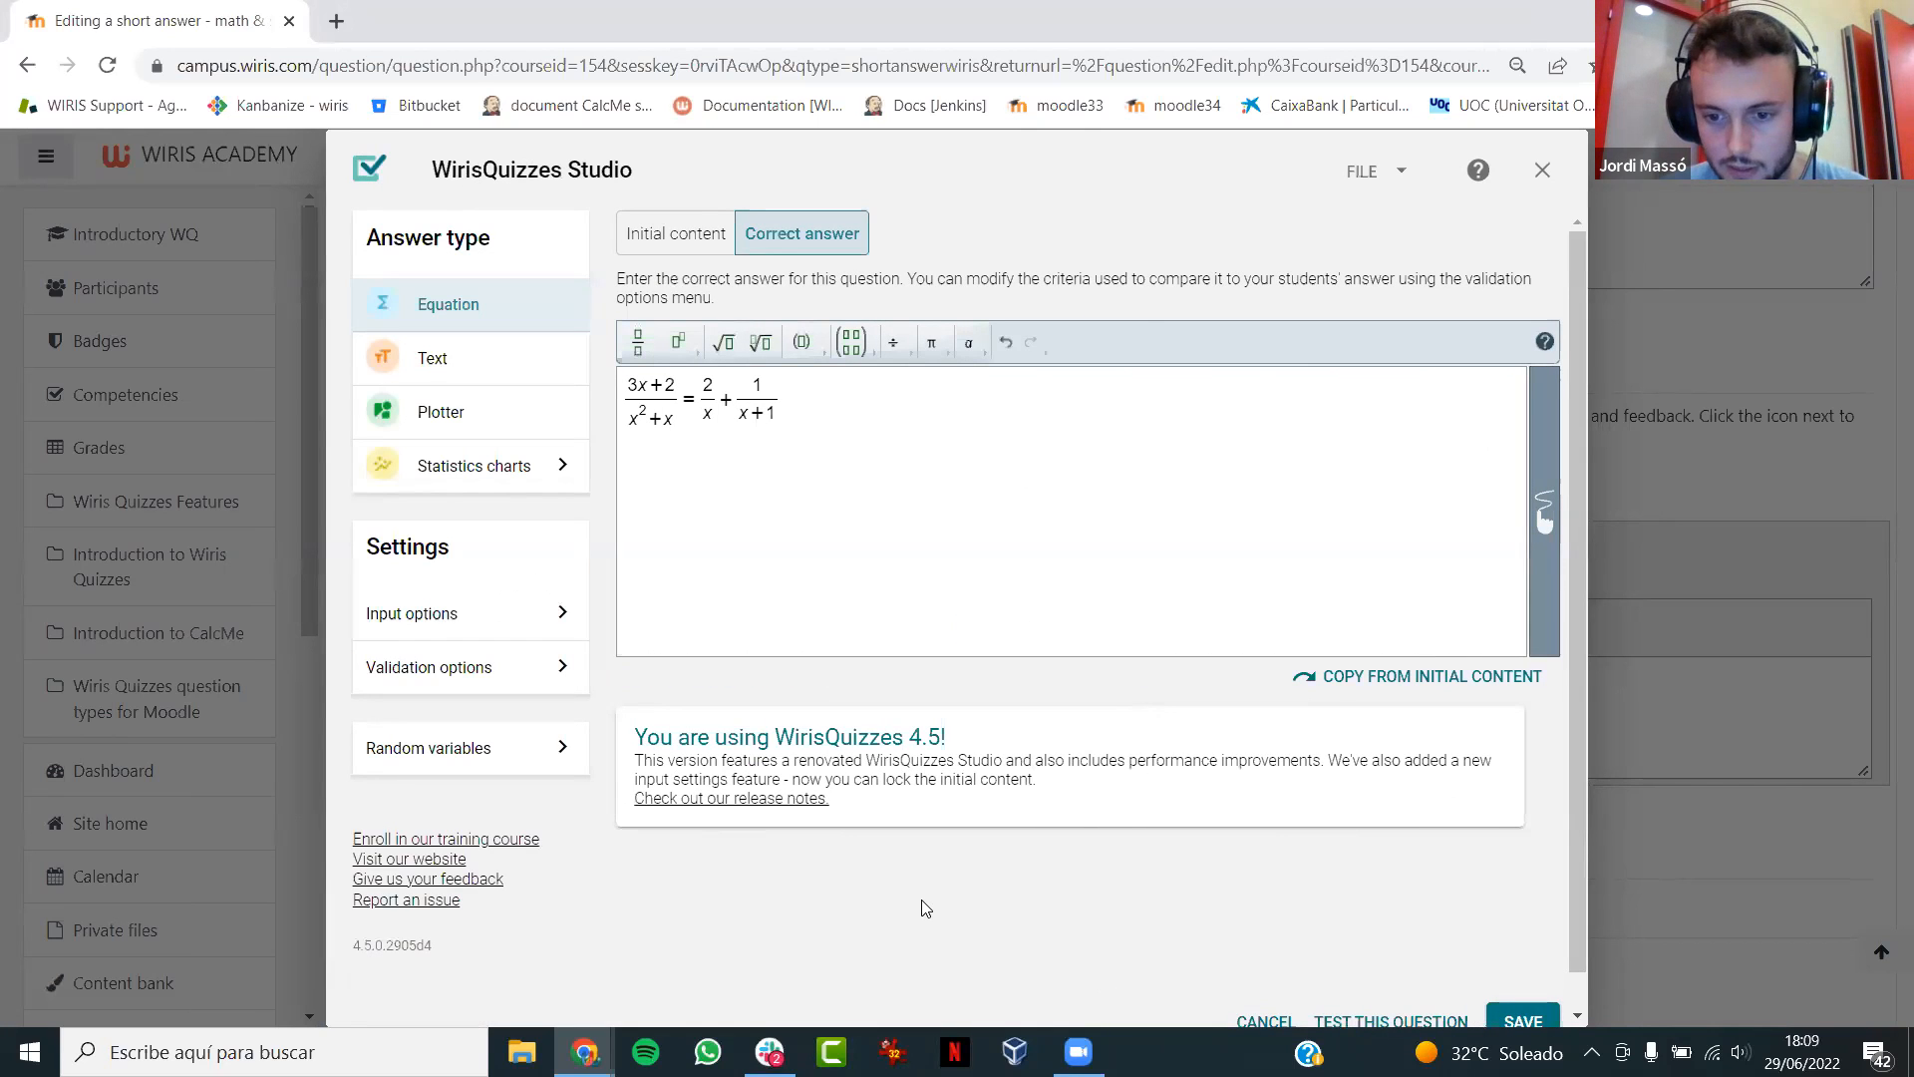
- Open the question test and fill the first fraction of the student answer with 2/x
left_click(1400, 1022)
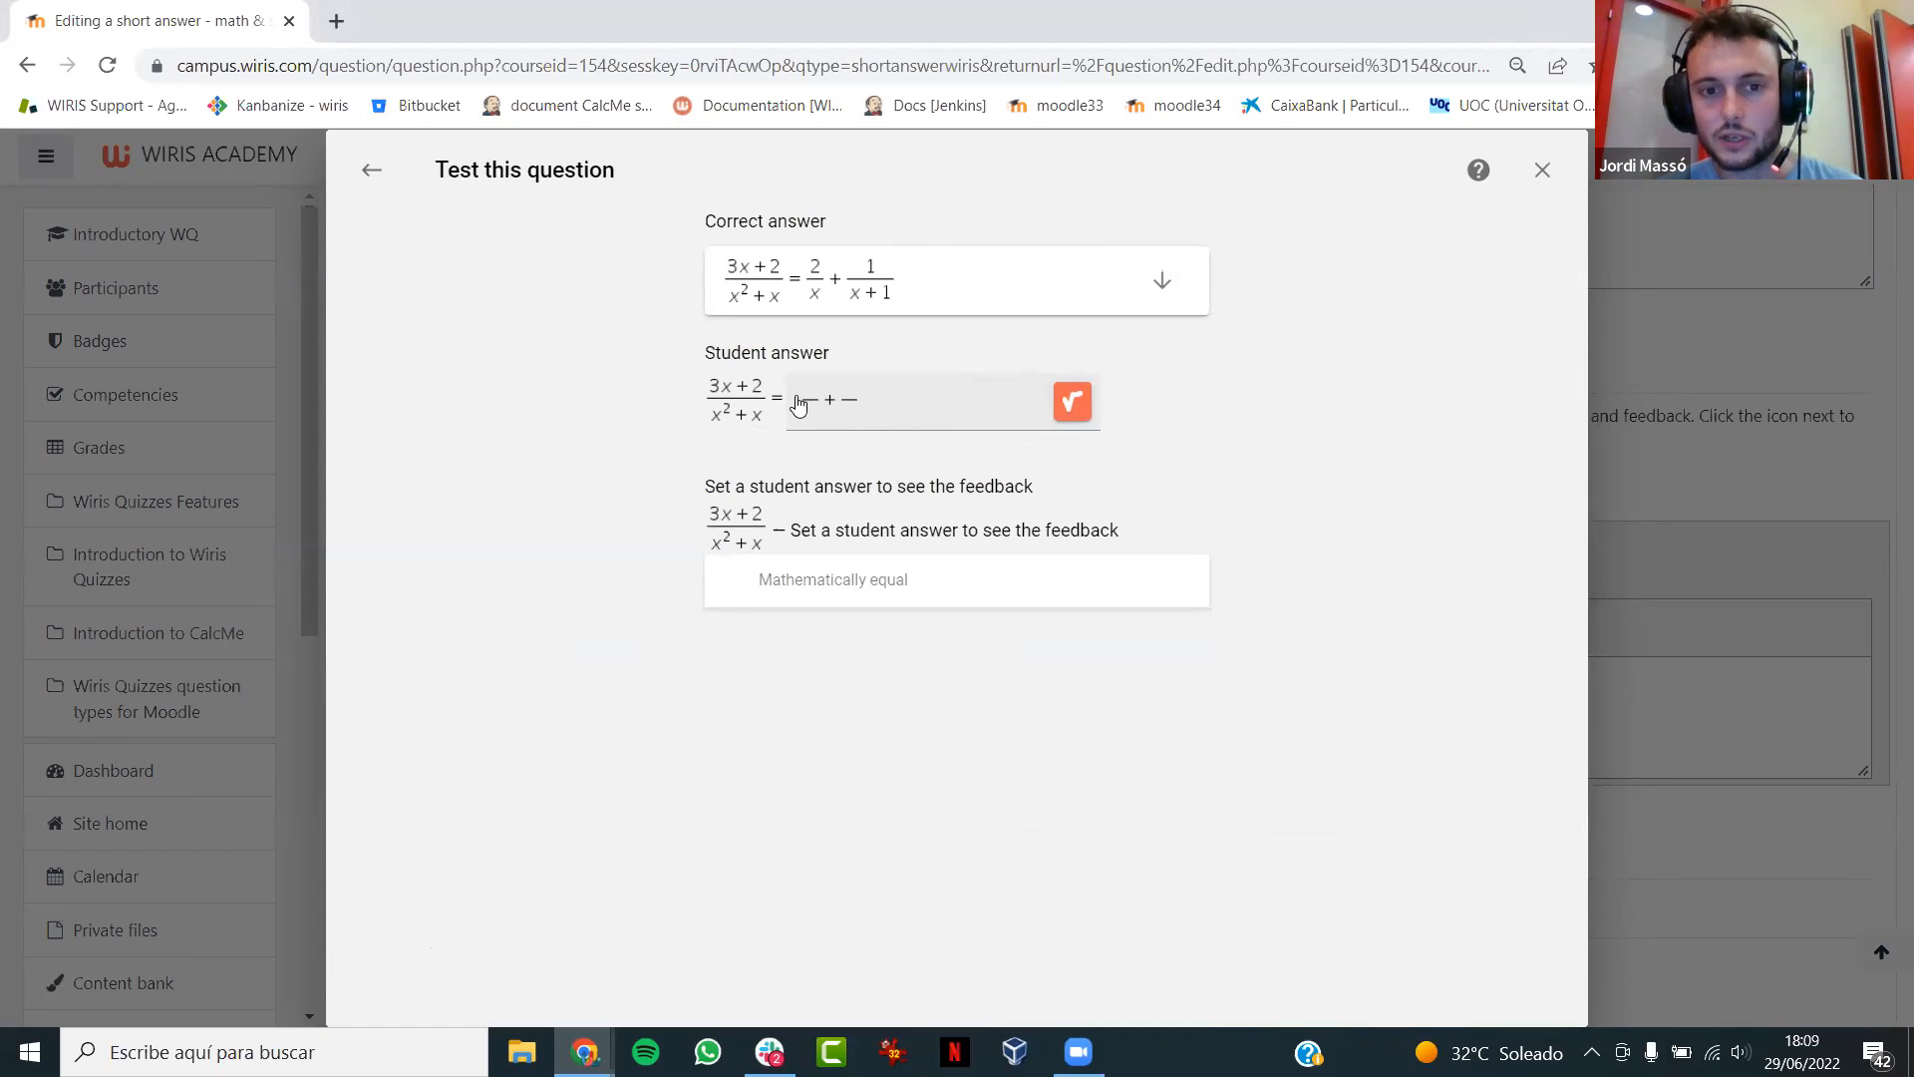
left_click(1066, 407)
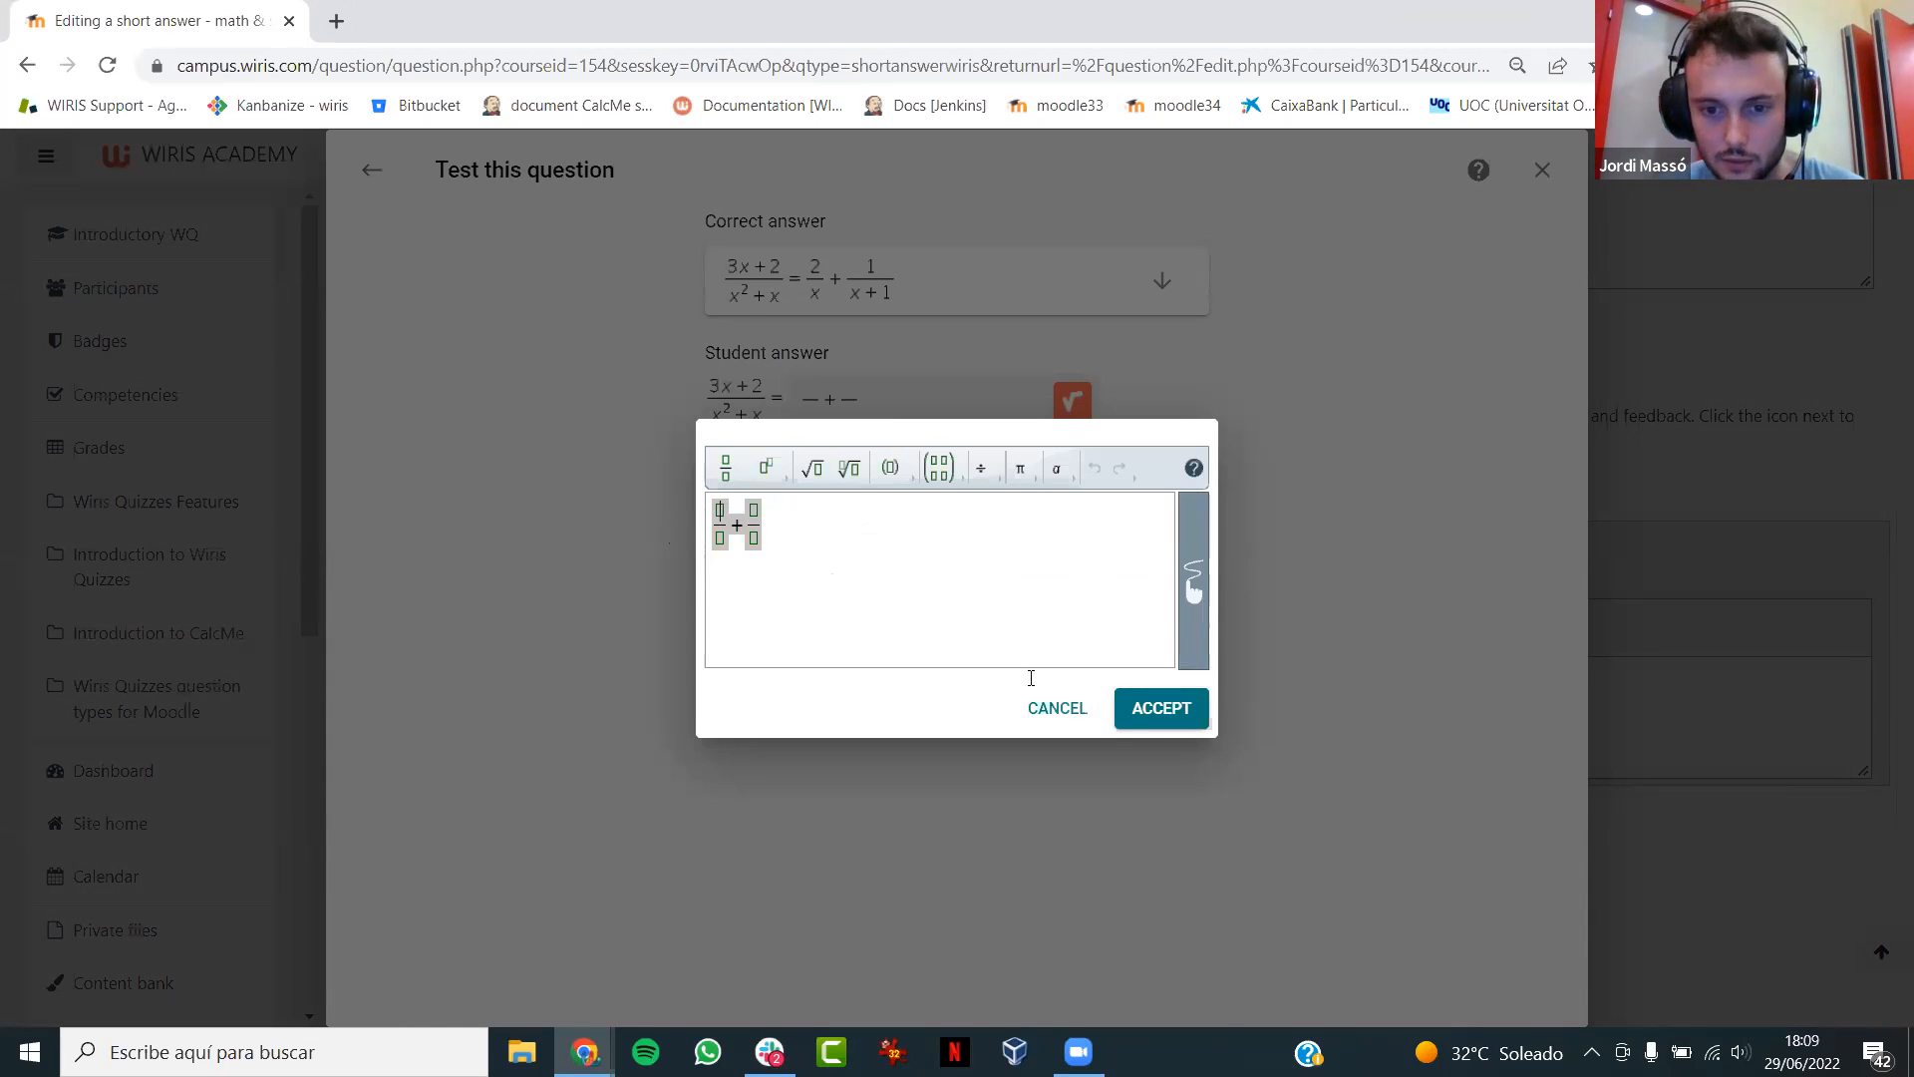
left_click(1036, 708)
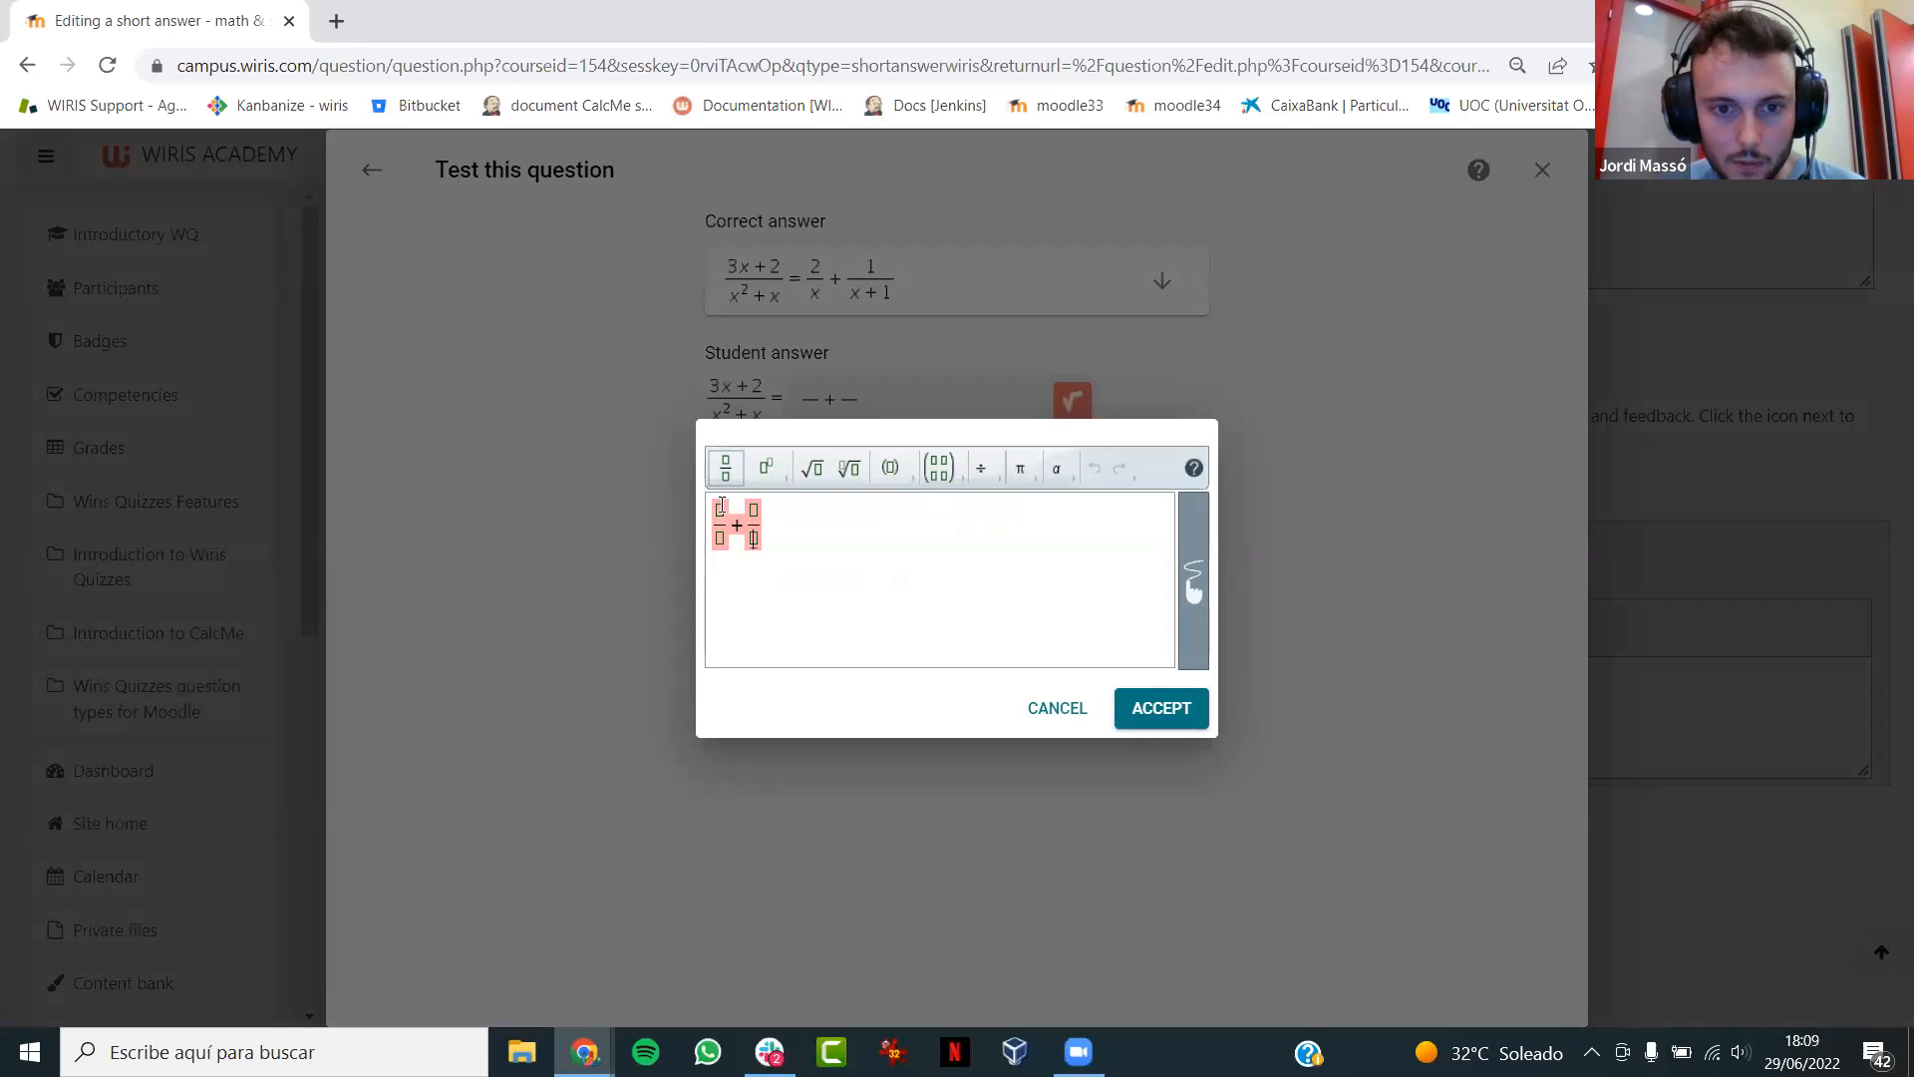
left_click(722, 507)
type("2")
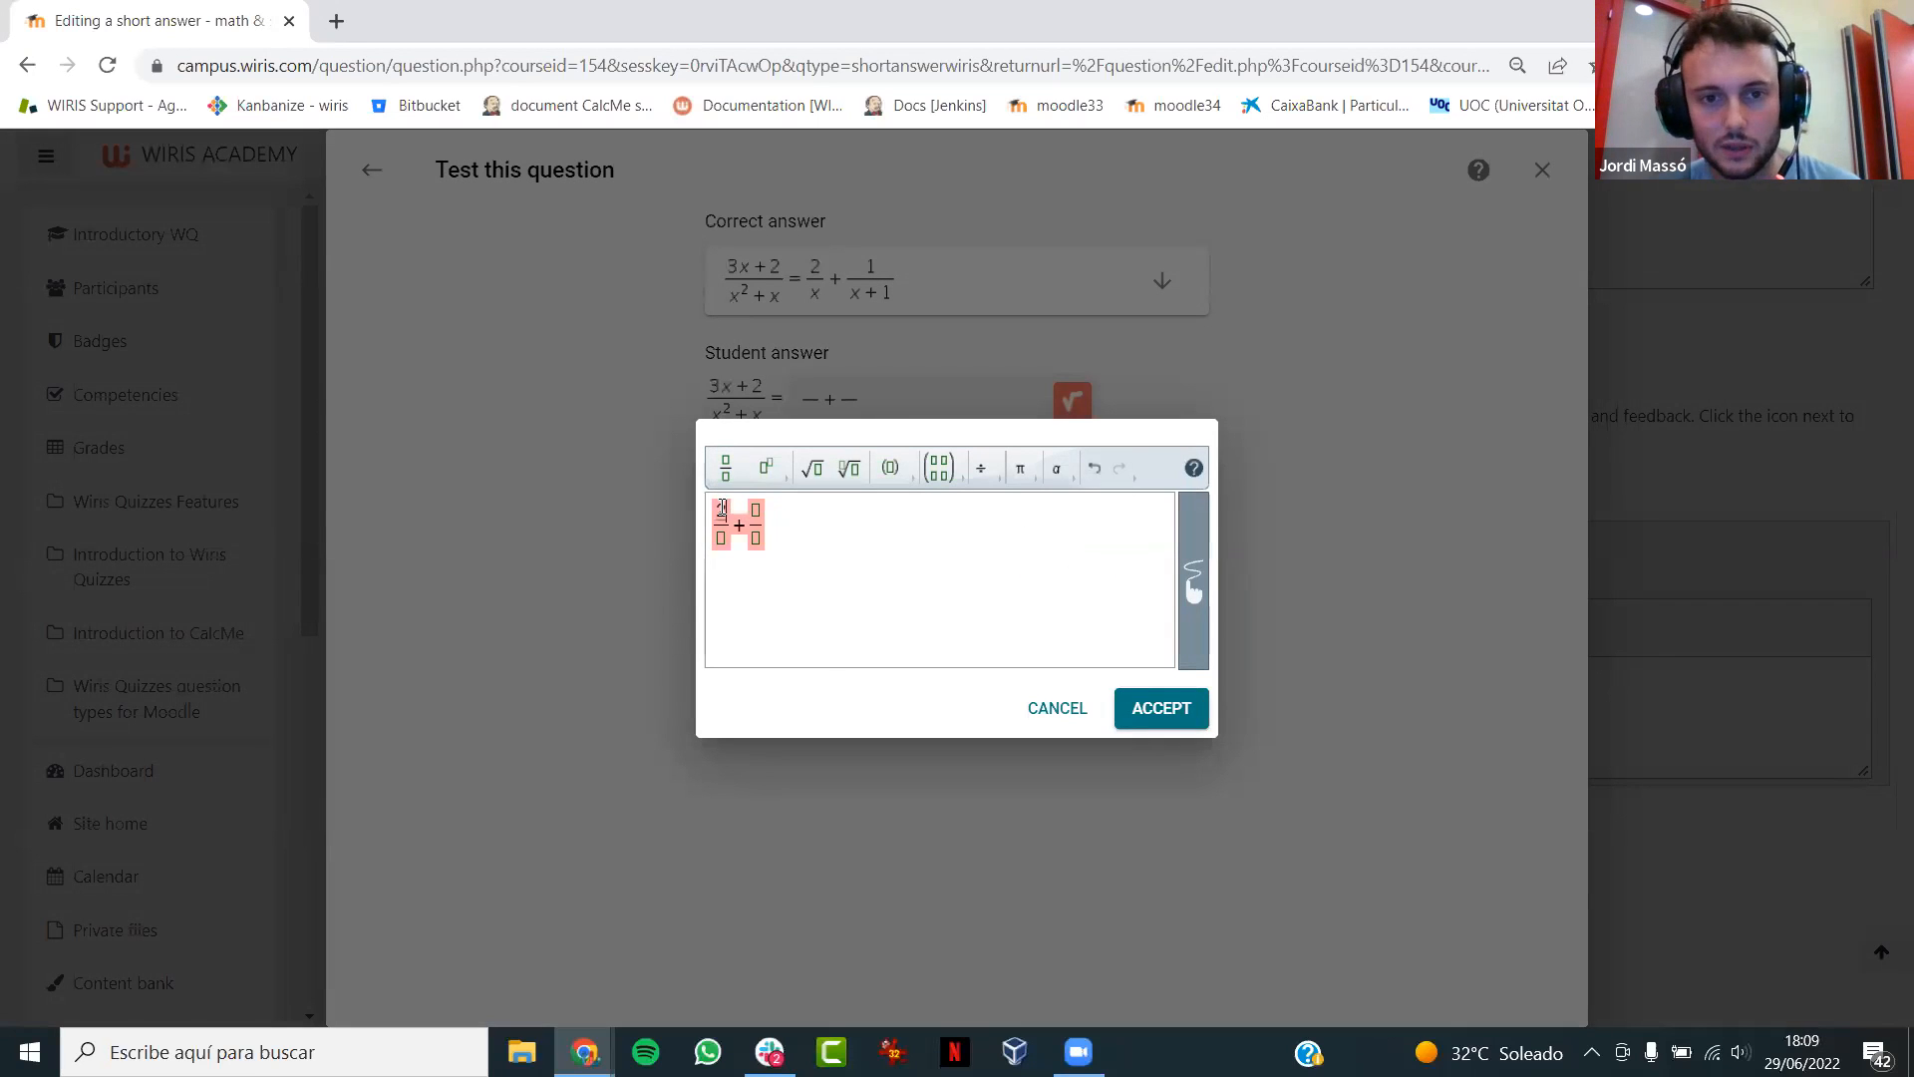
key("Down")
type("x")
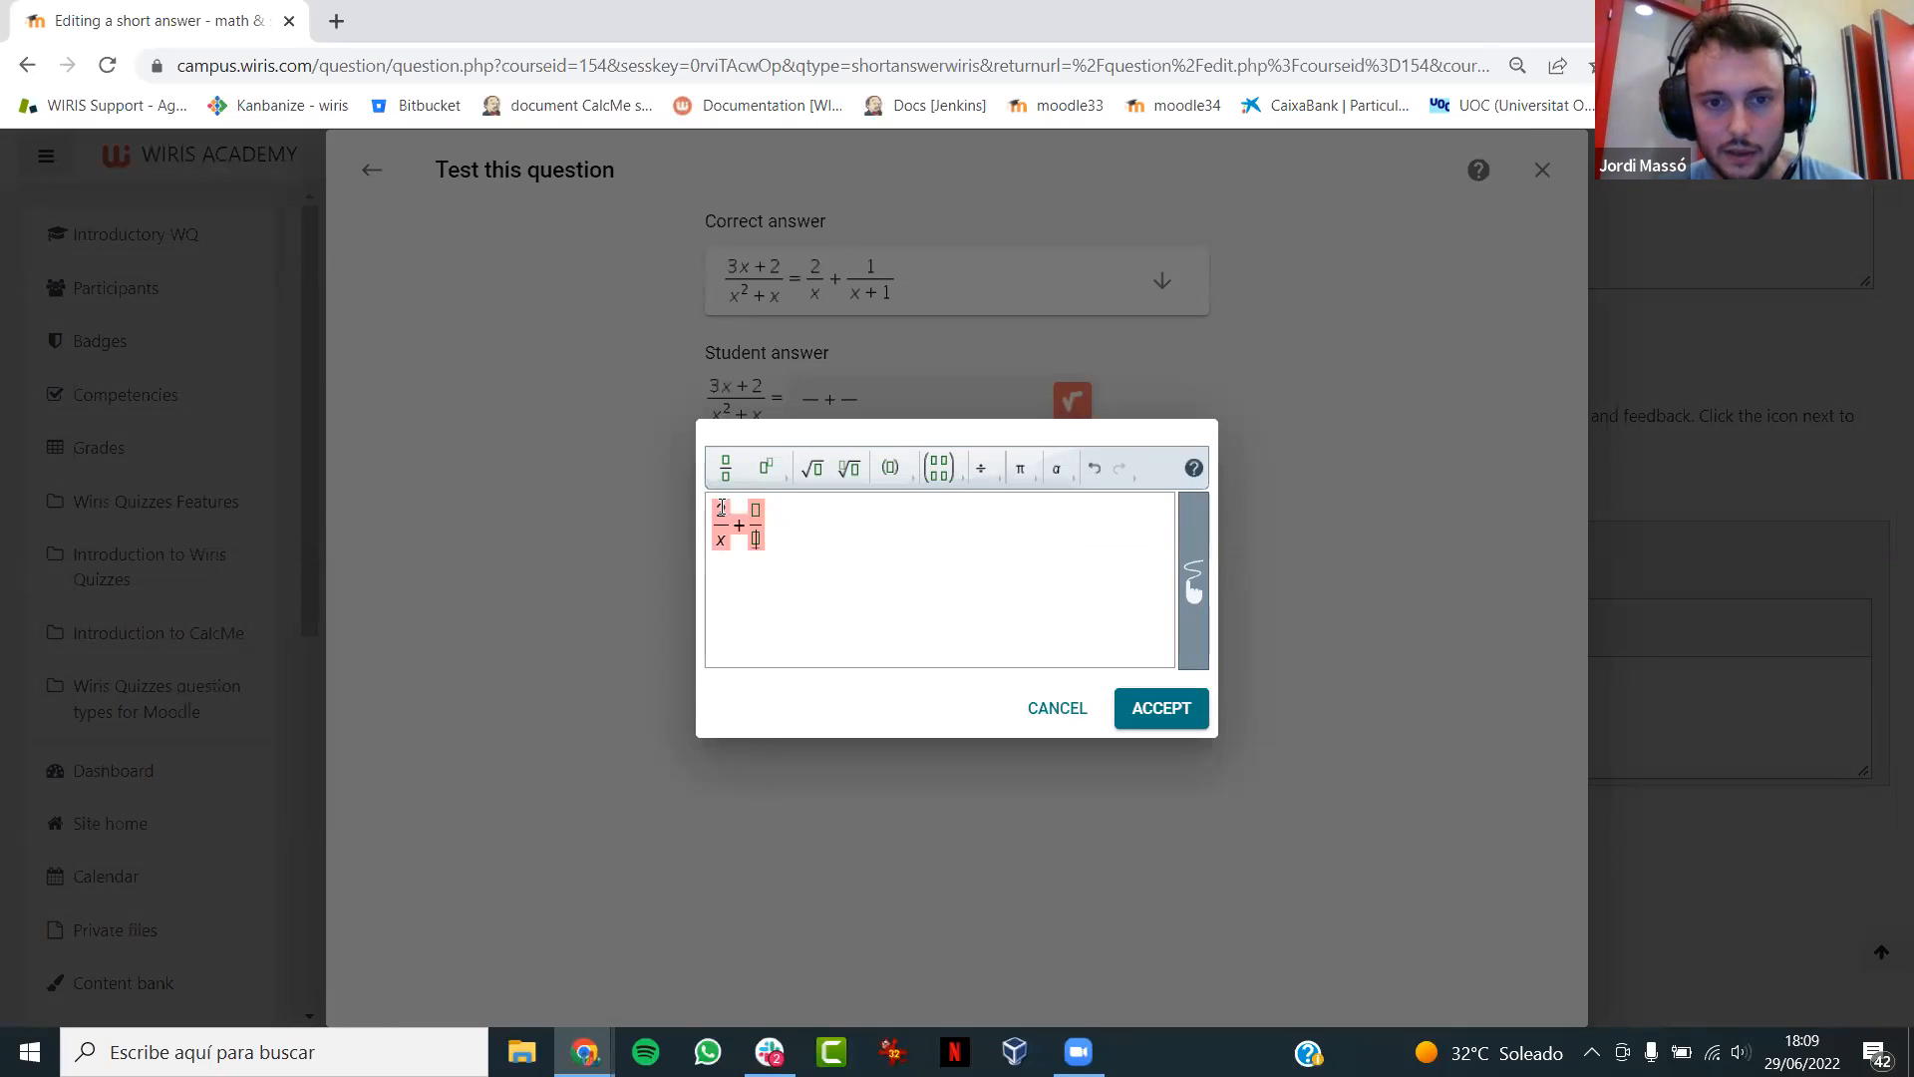
type("1+xnsdof")
- Fill the second fraction of the test answer with 1/(x+1), accept it for grading, and leave the test
key("BackSpace")
key("BackSpace")
key("BackSpace")
key("BackSpace")
key("BackSpace")
key("BackSpace")
key("BackSpace")
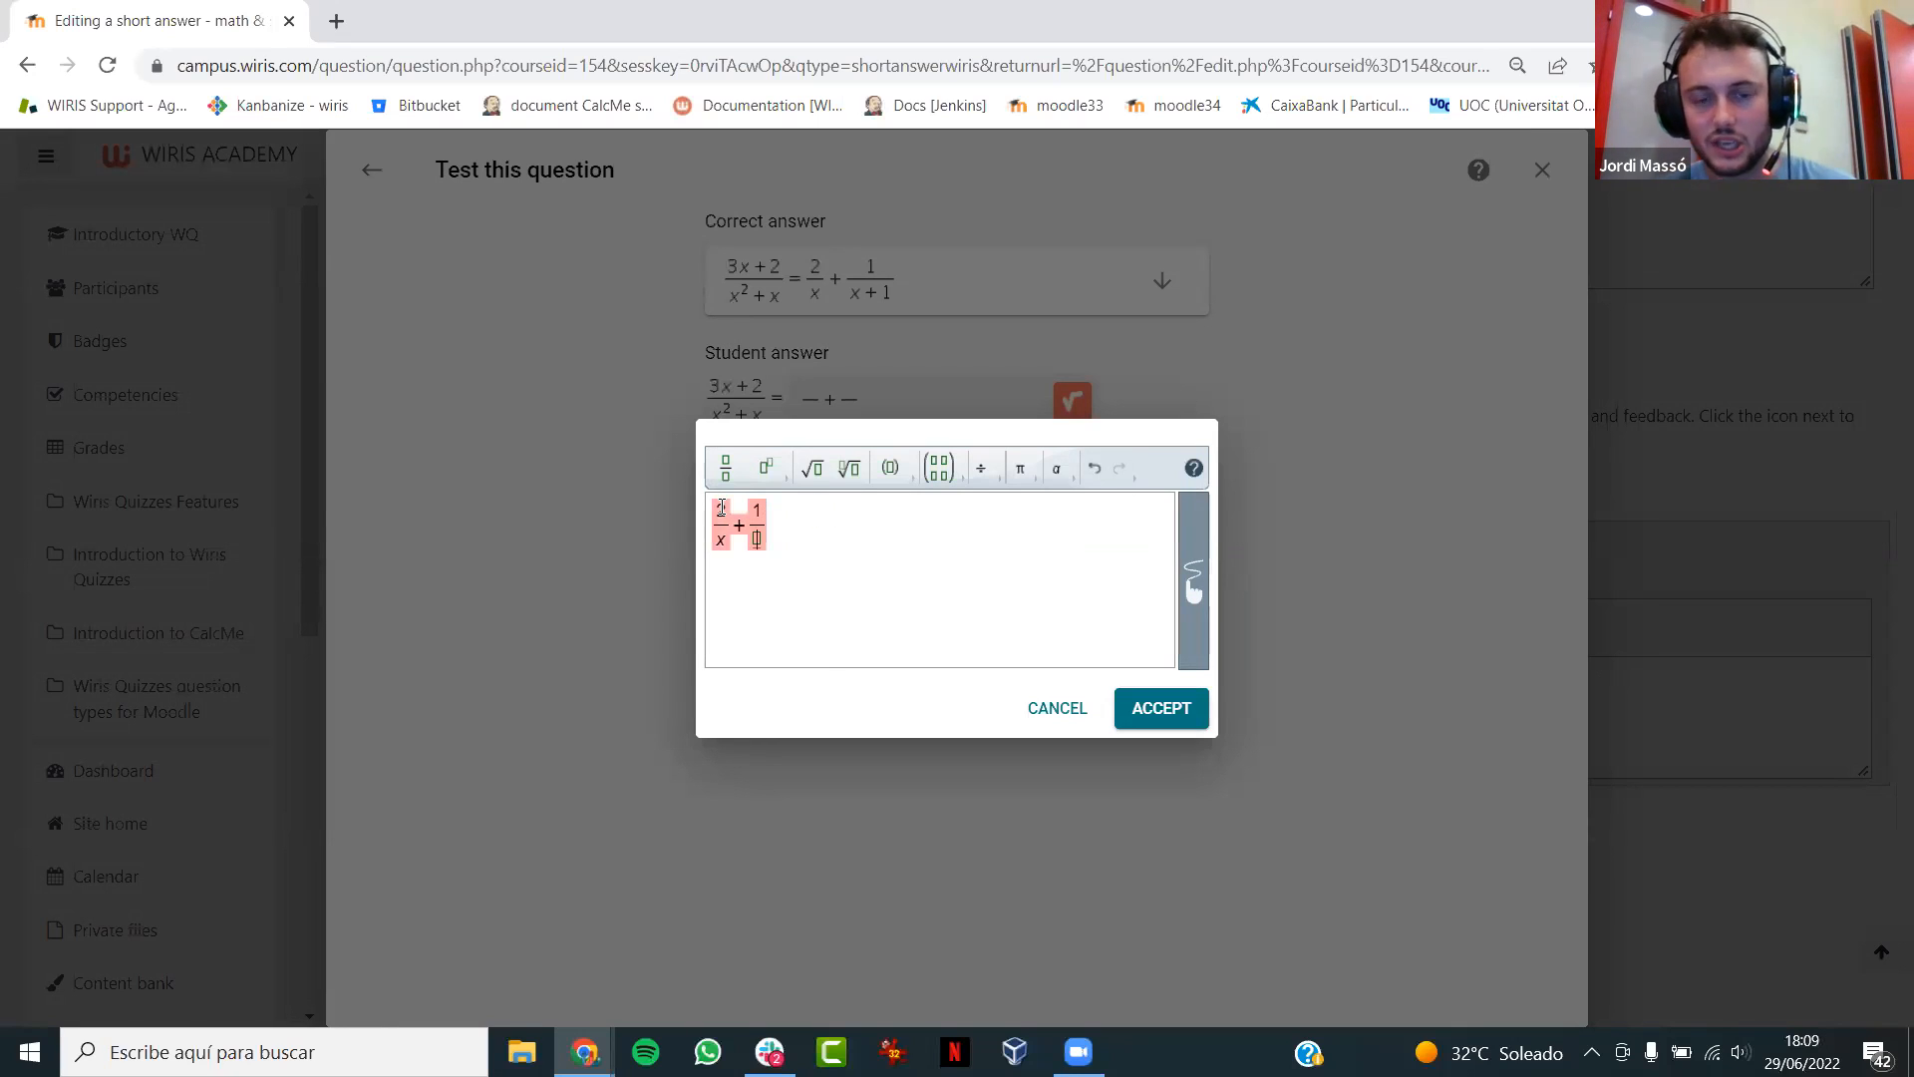
type("x+1")
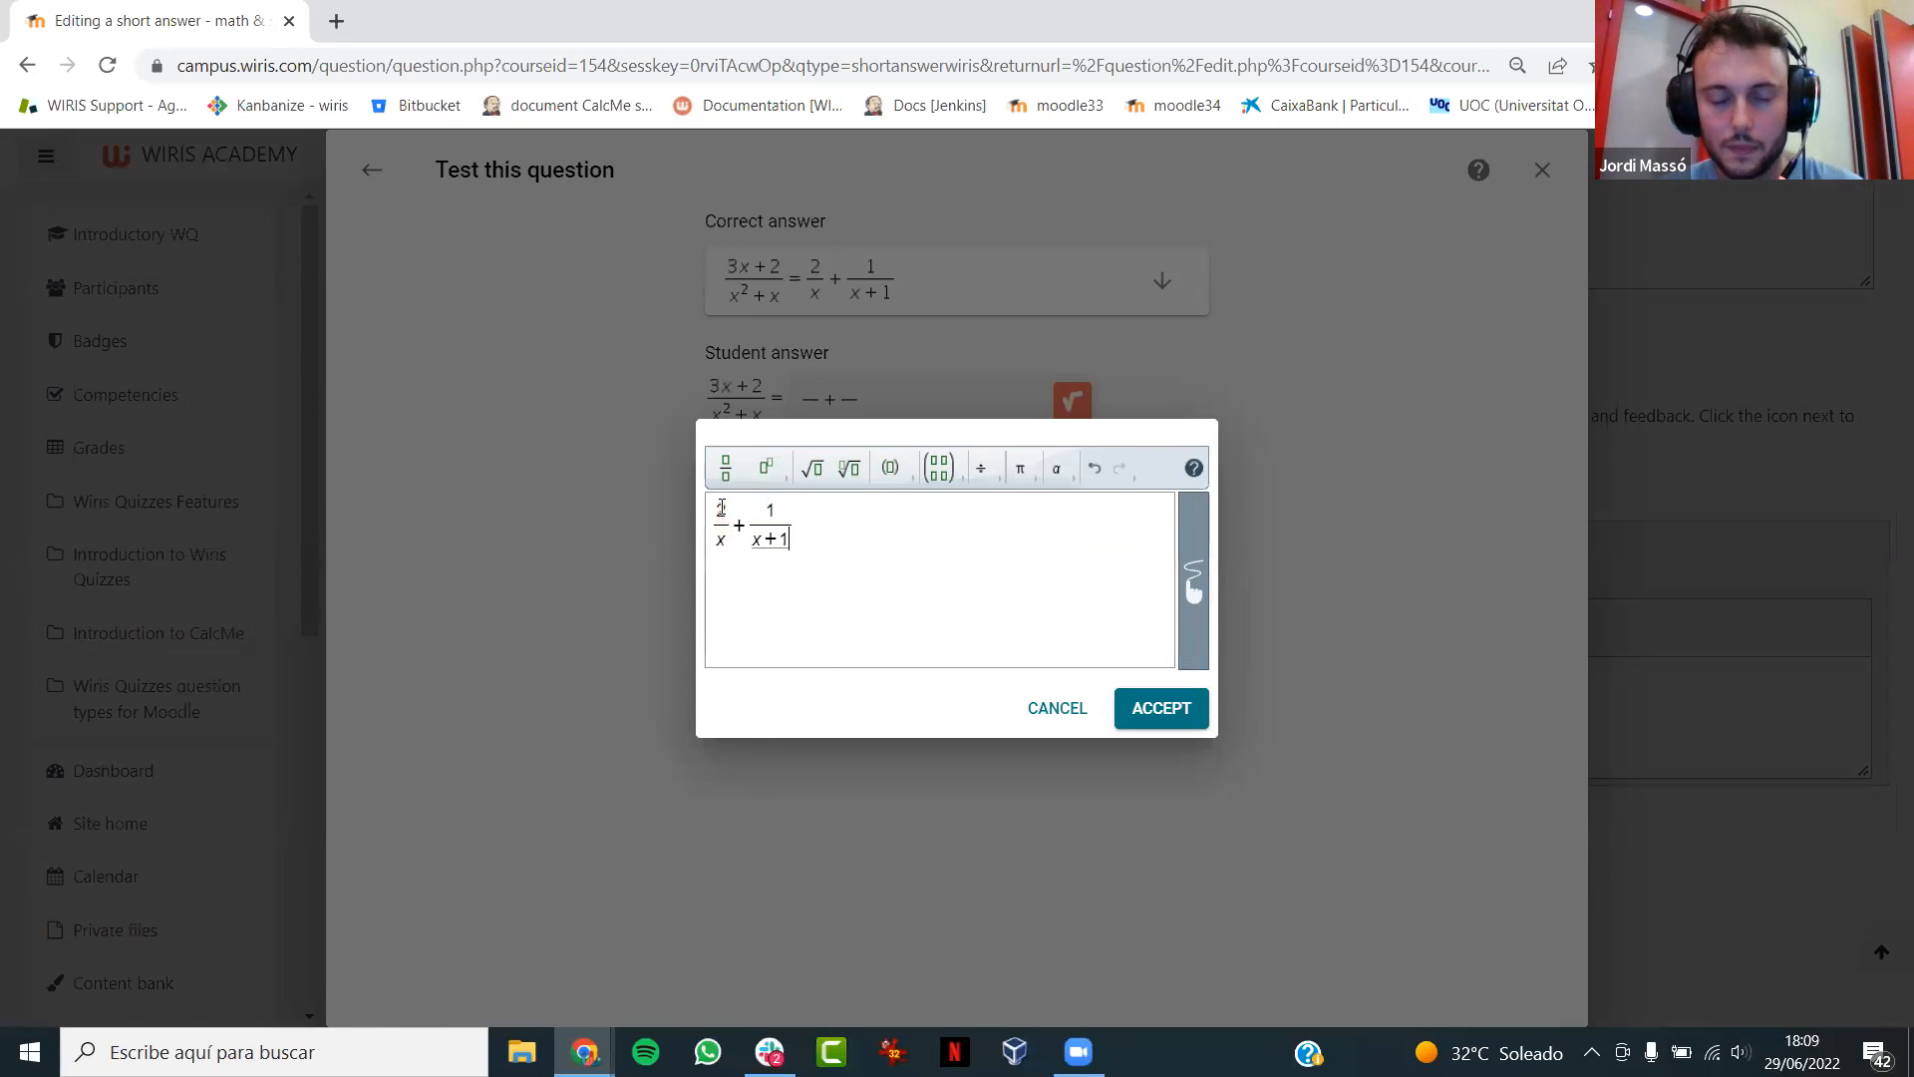
left_click(1154, 733)
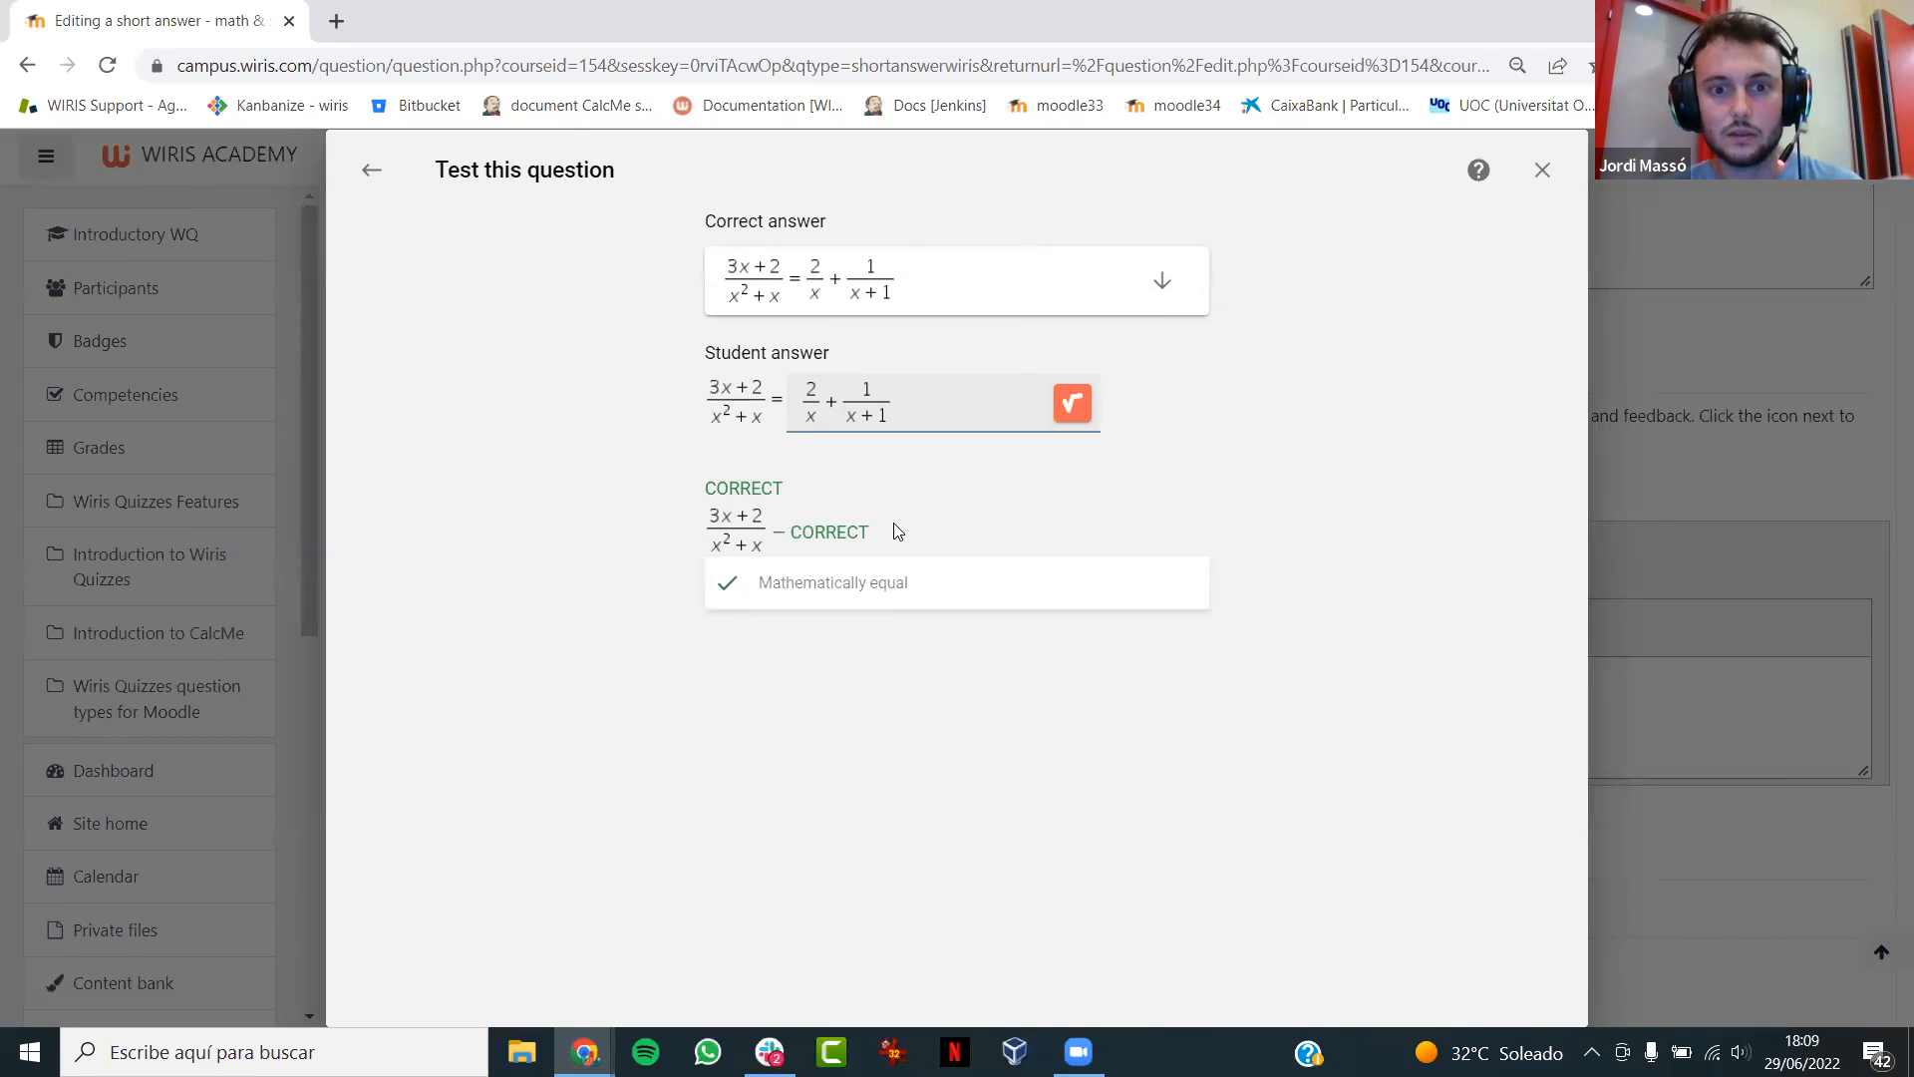
left_click(369, 172)
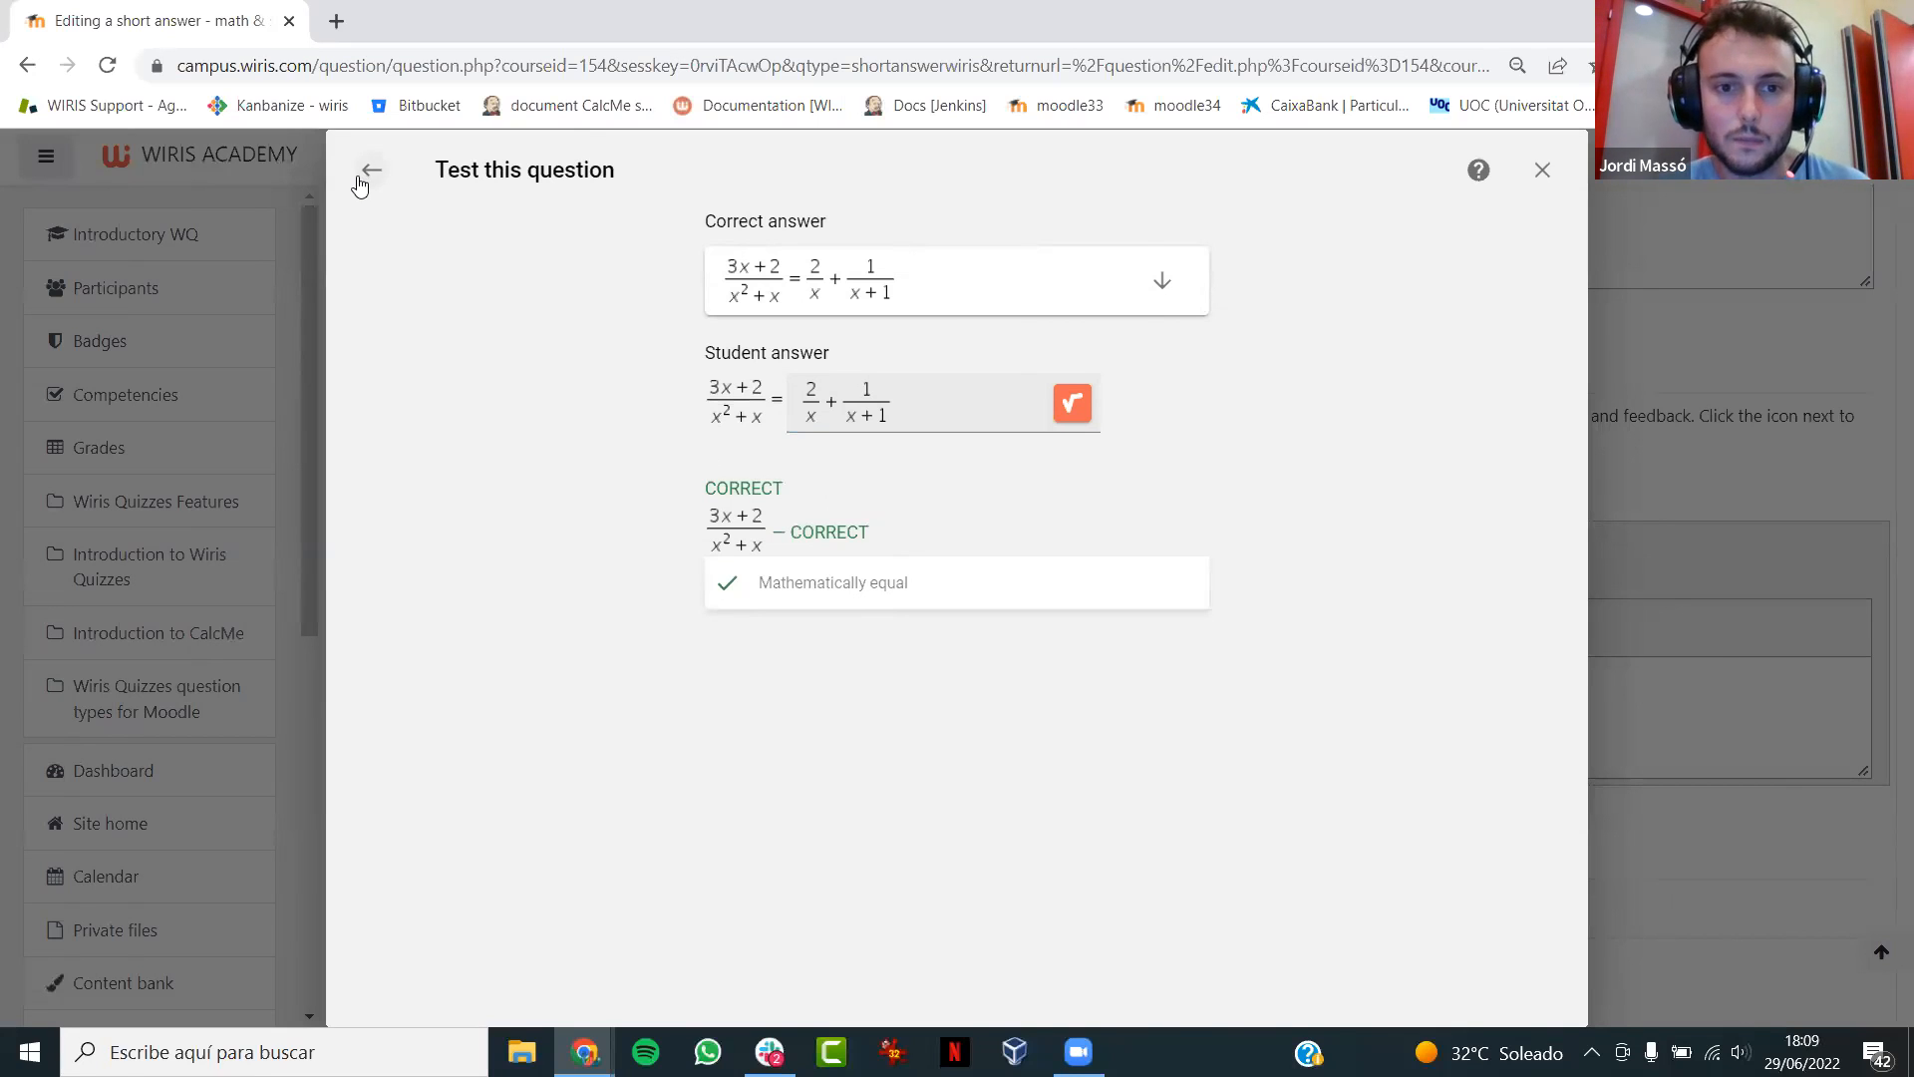
- Try to prefill the denominators of the two initial content fractions with x and x+1
left_click(670, 233)
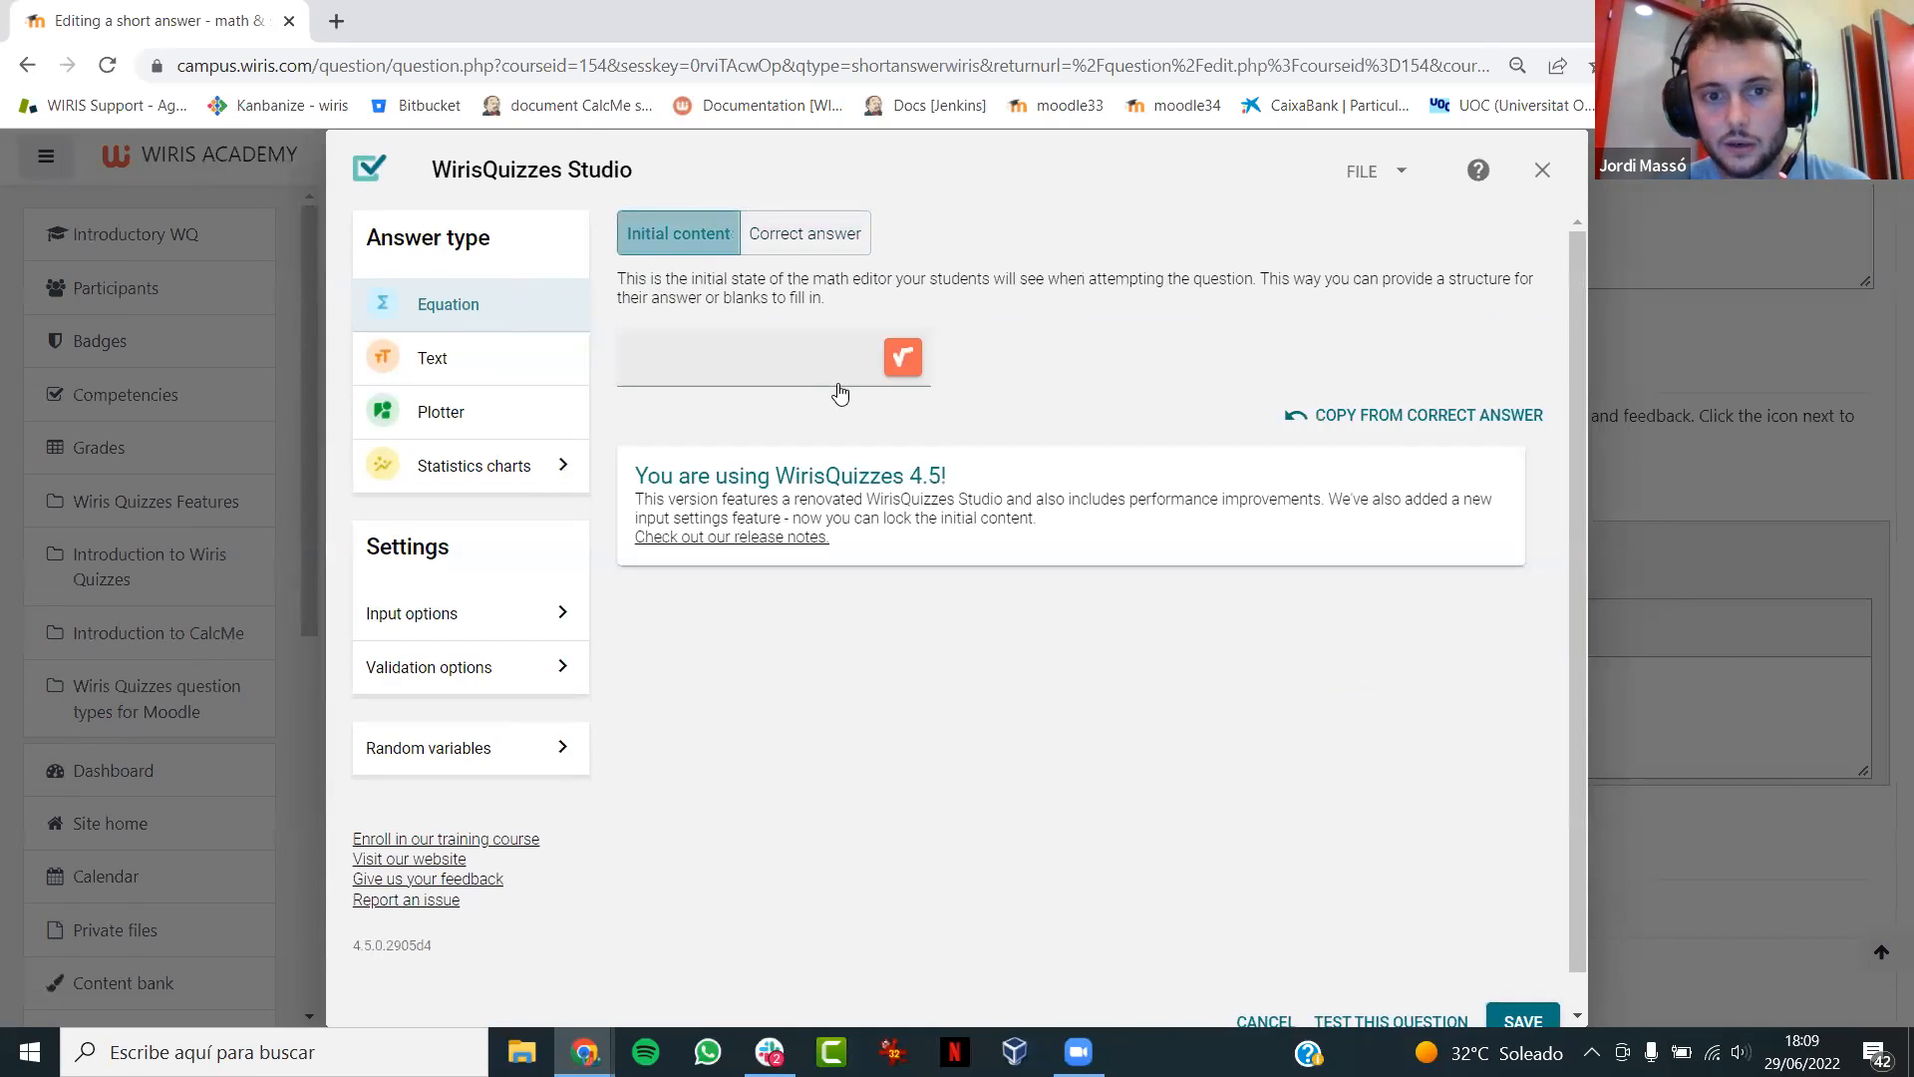
left_click(985, 357)
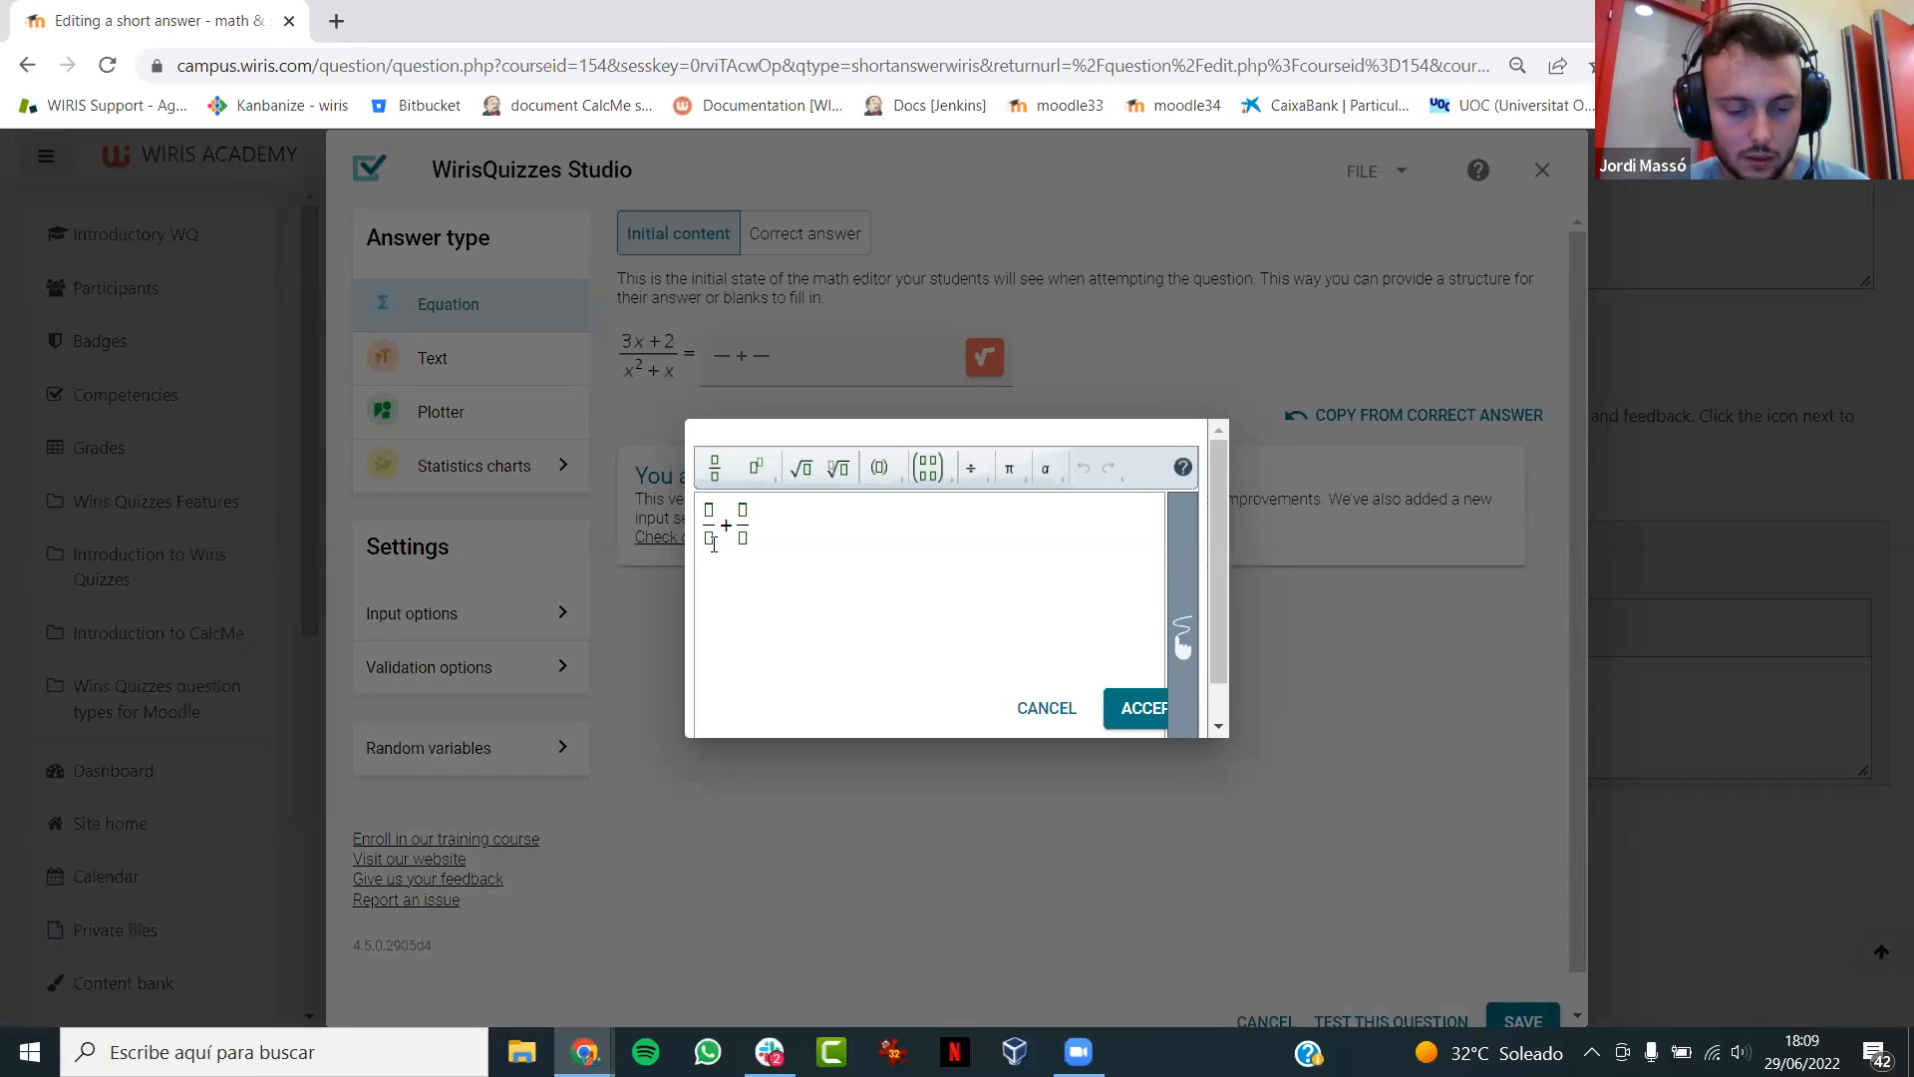
left_click(713, 543)
type("x+□/□")
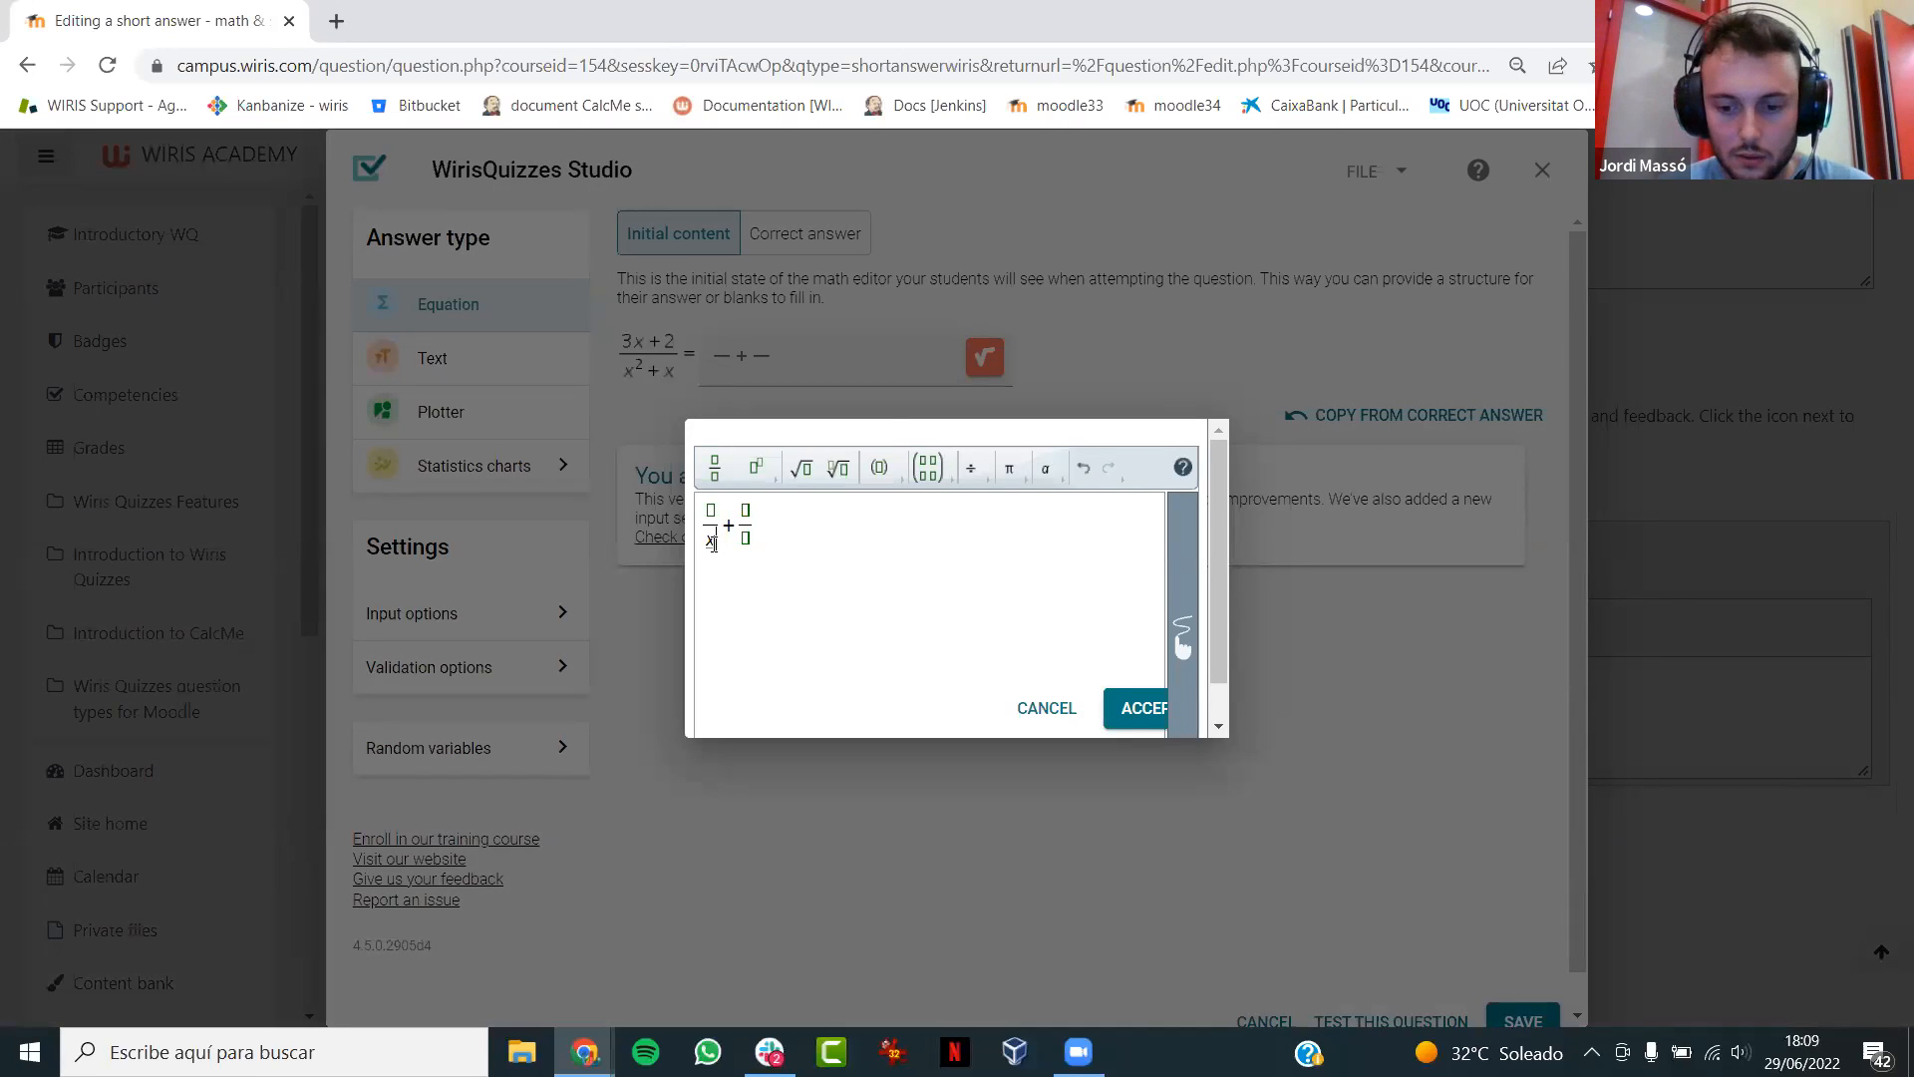
type("x+1")
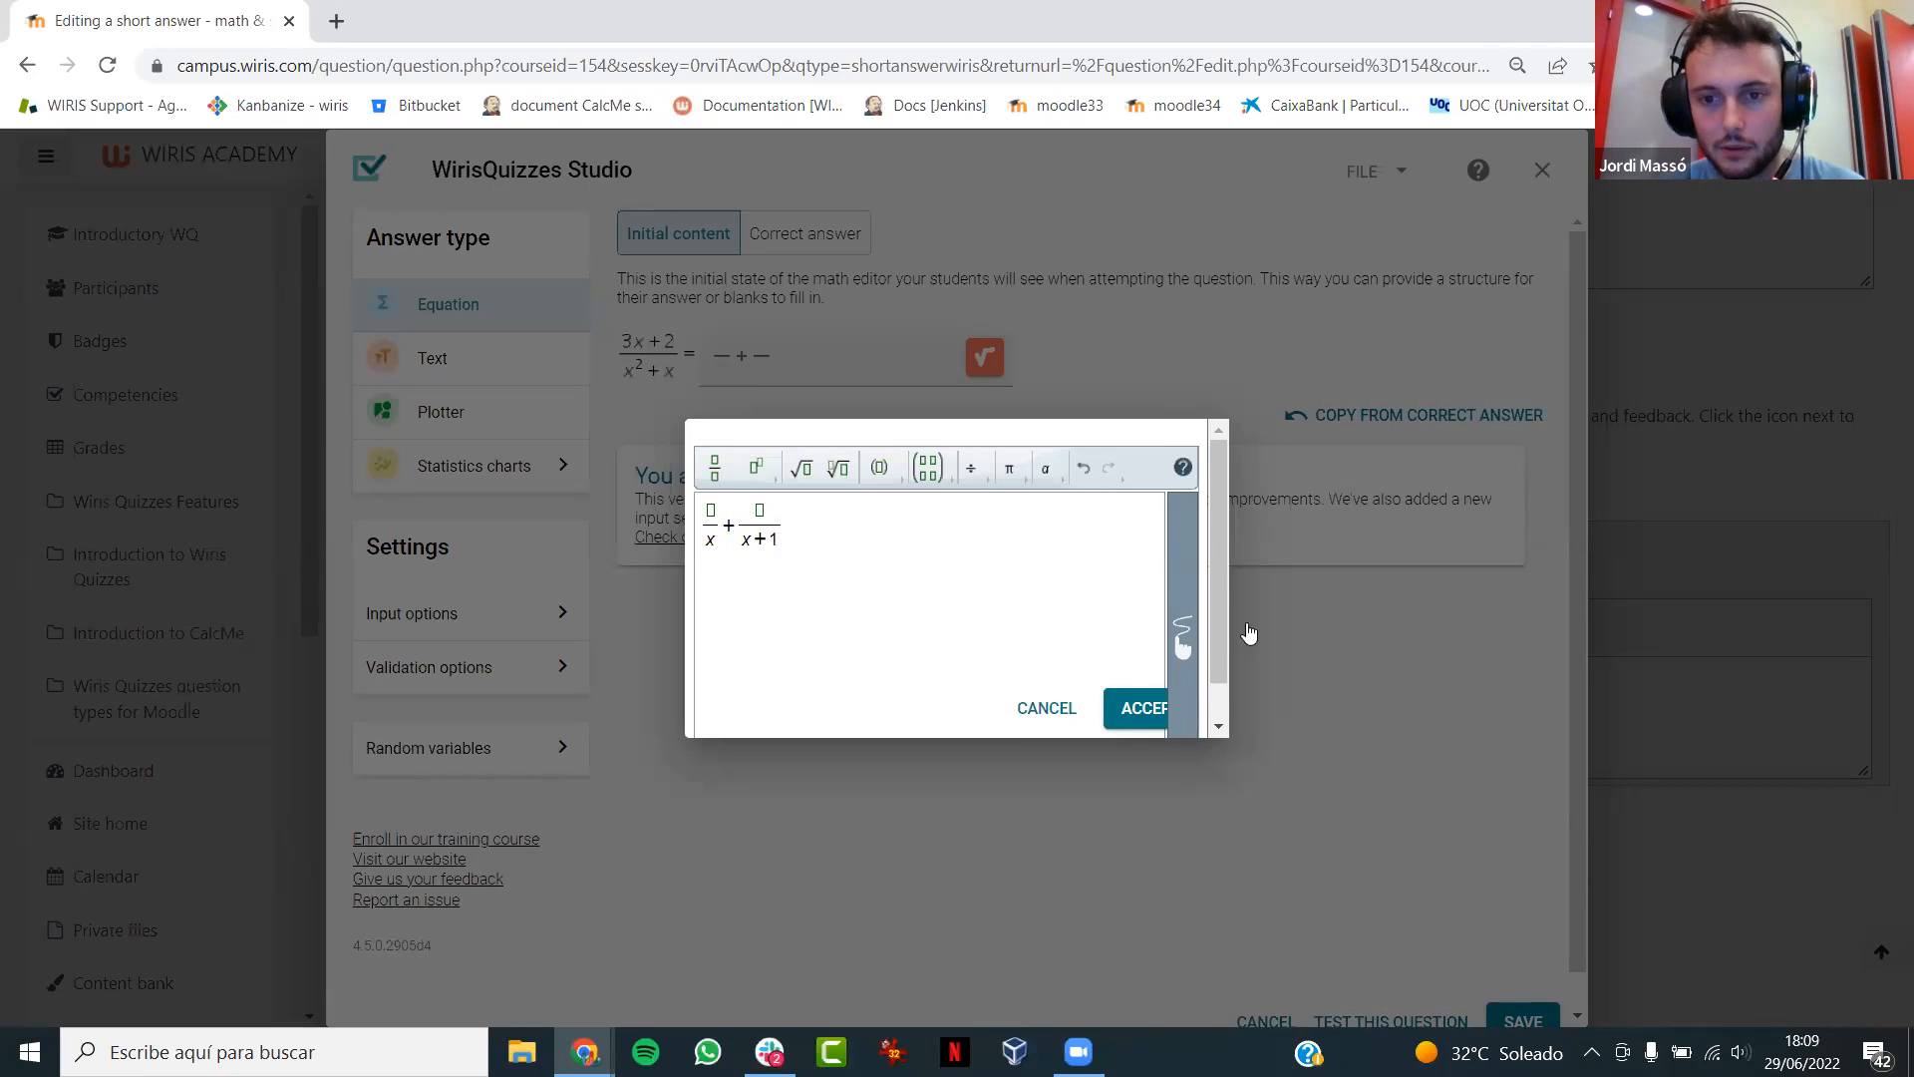
left_click(1127, 708)
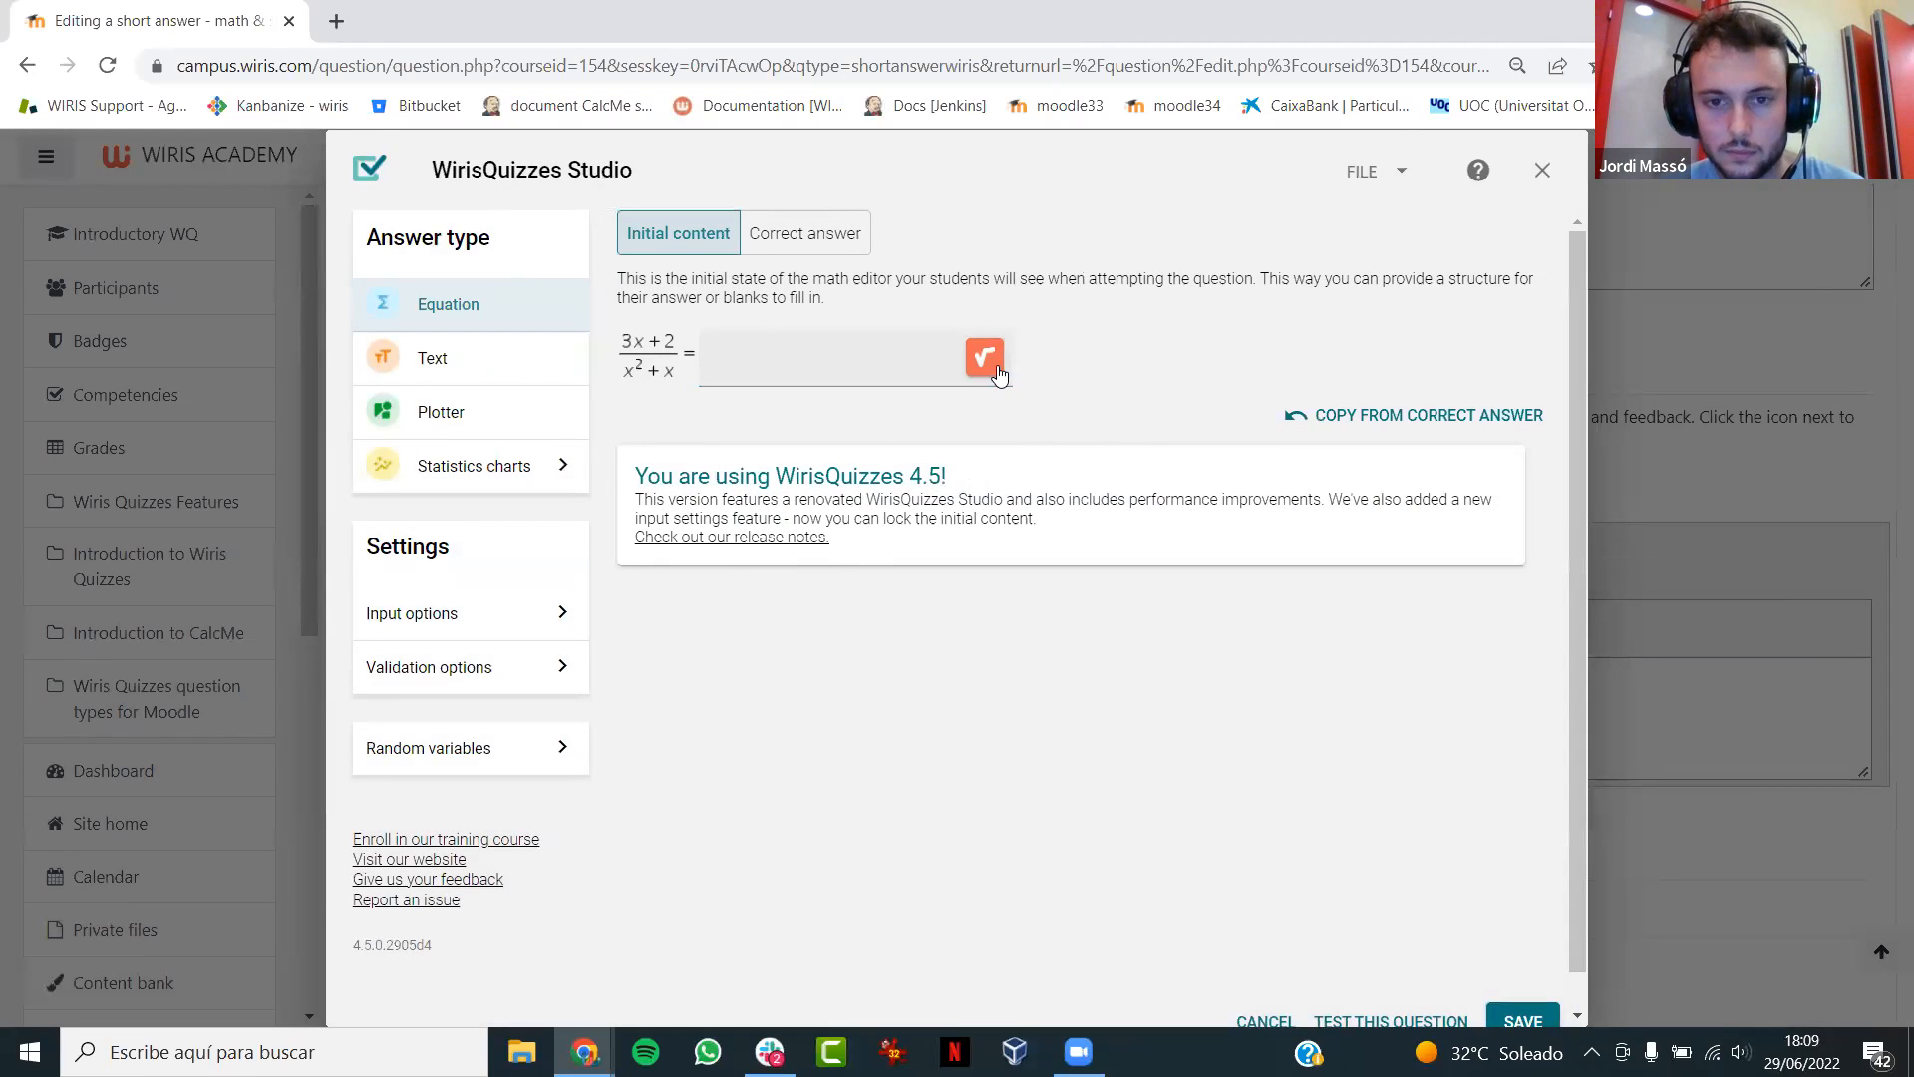
left_click(997, 371)
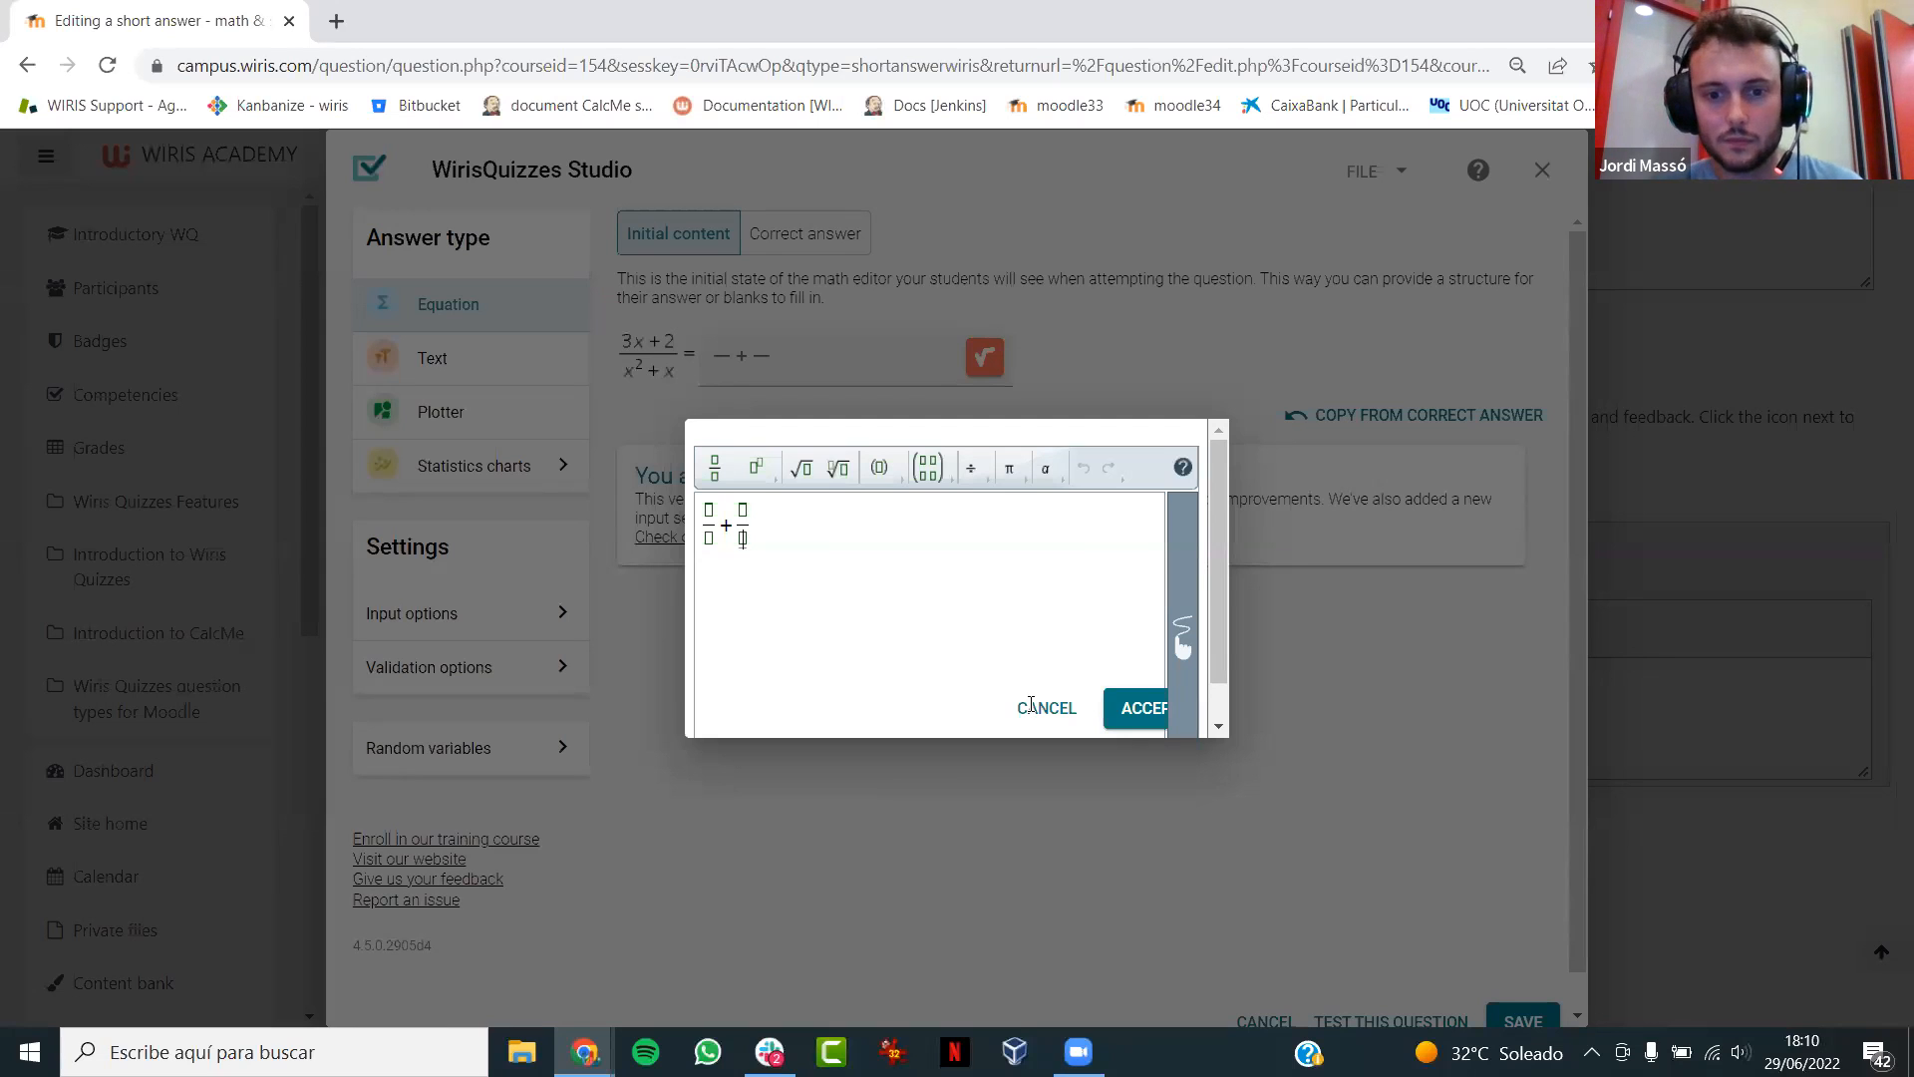
left_click(1044, 706)
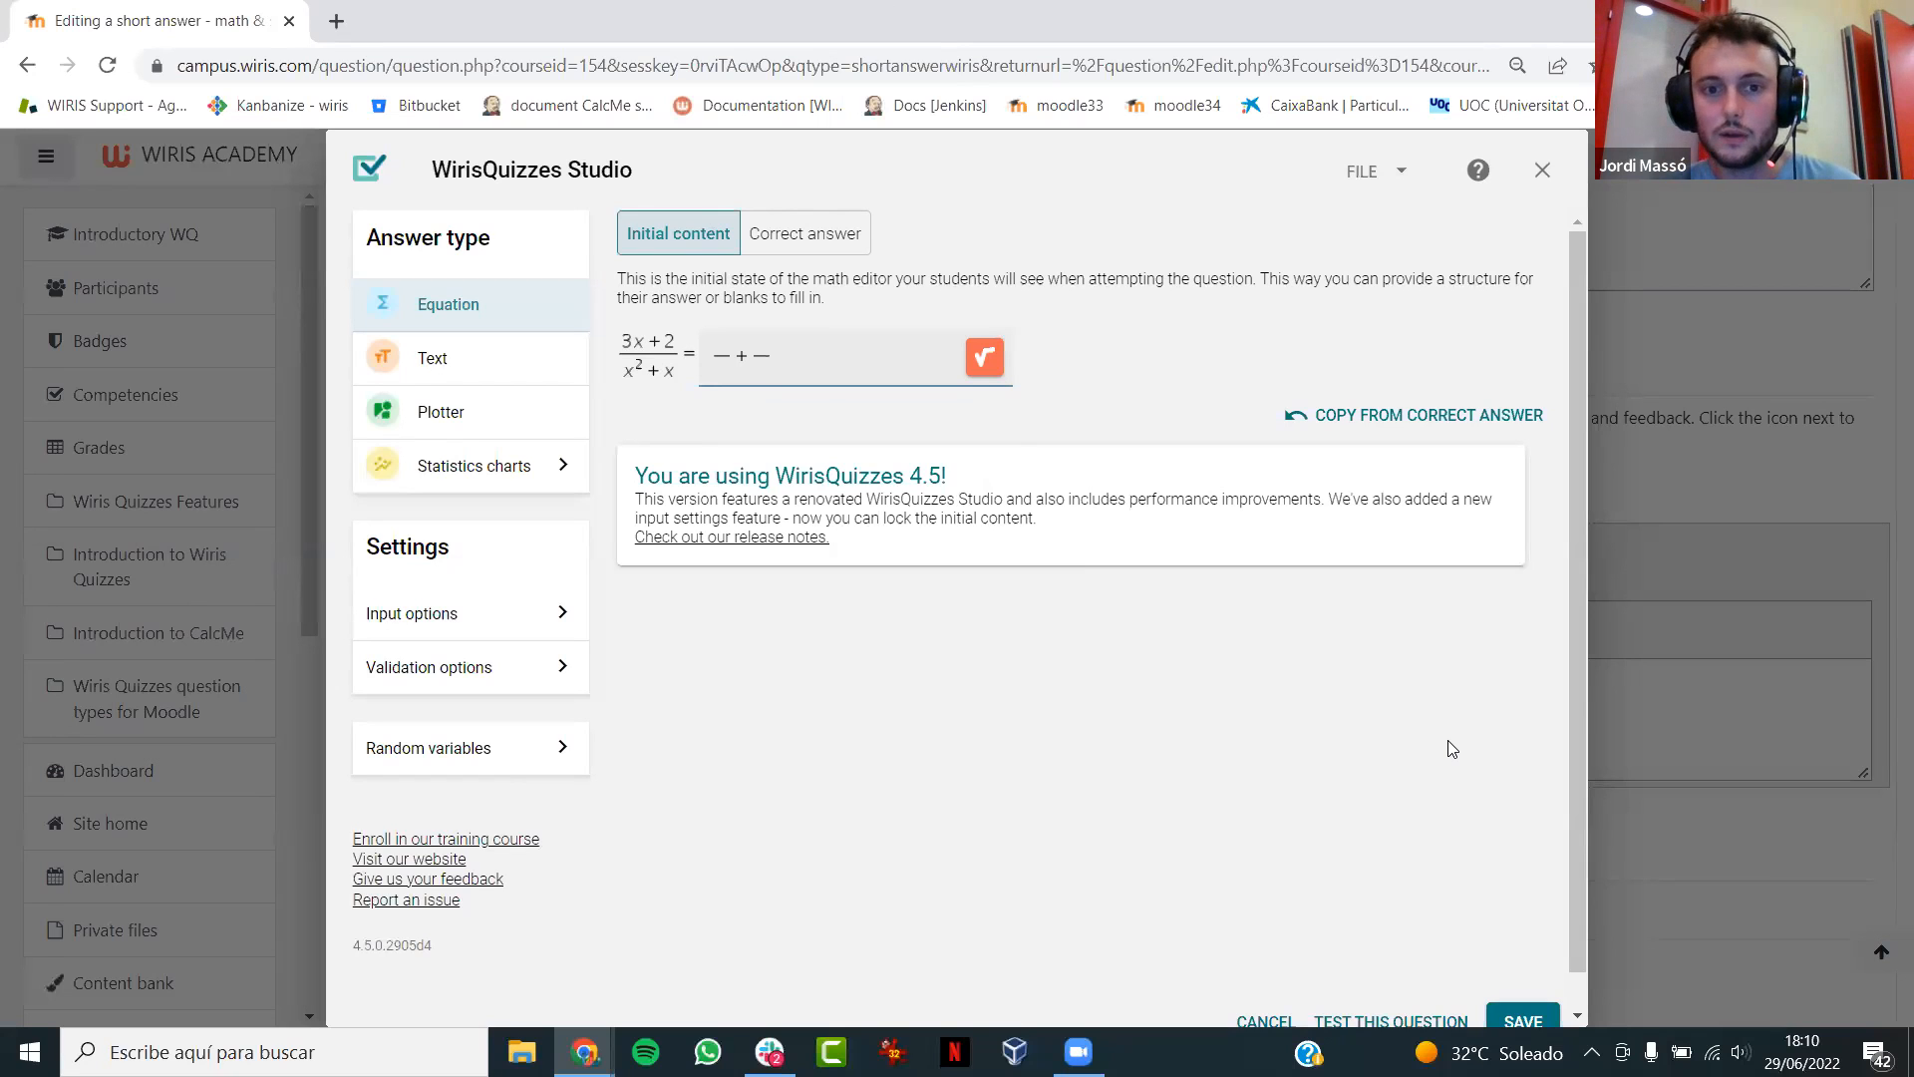
- Save the Answer 1 settings and save the question while continuing to edit it
left_click(1522, 1019)
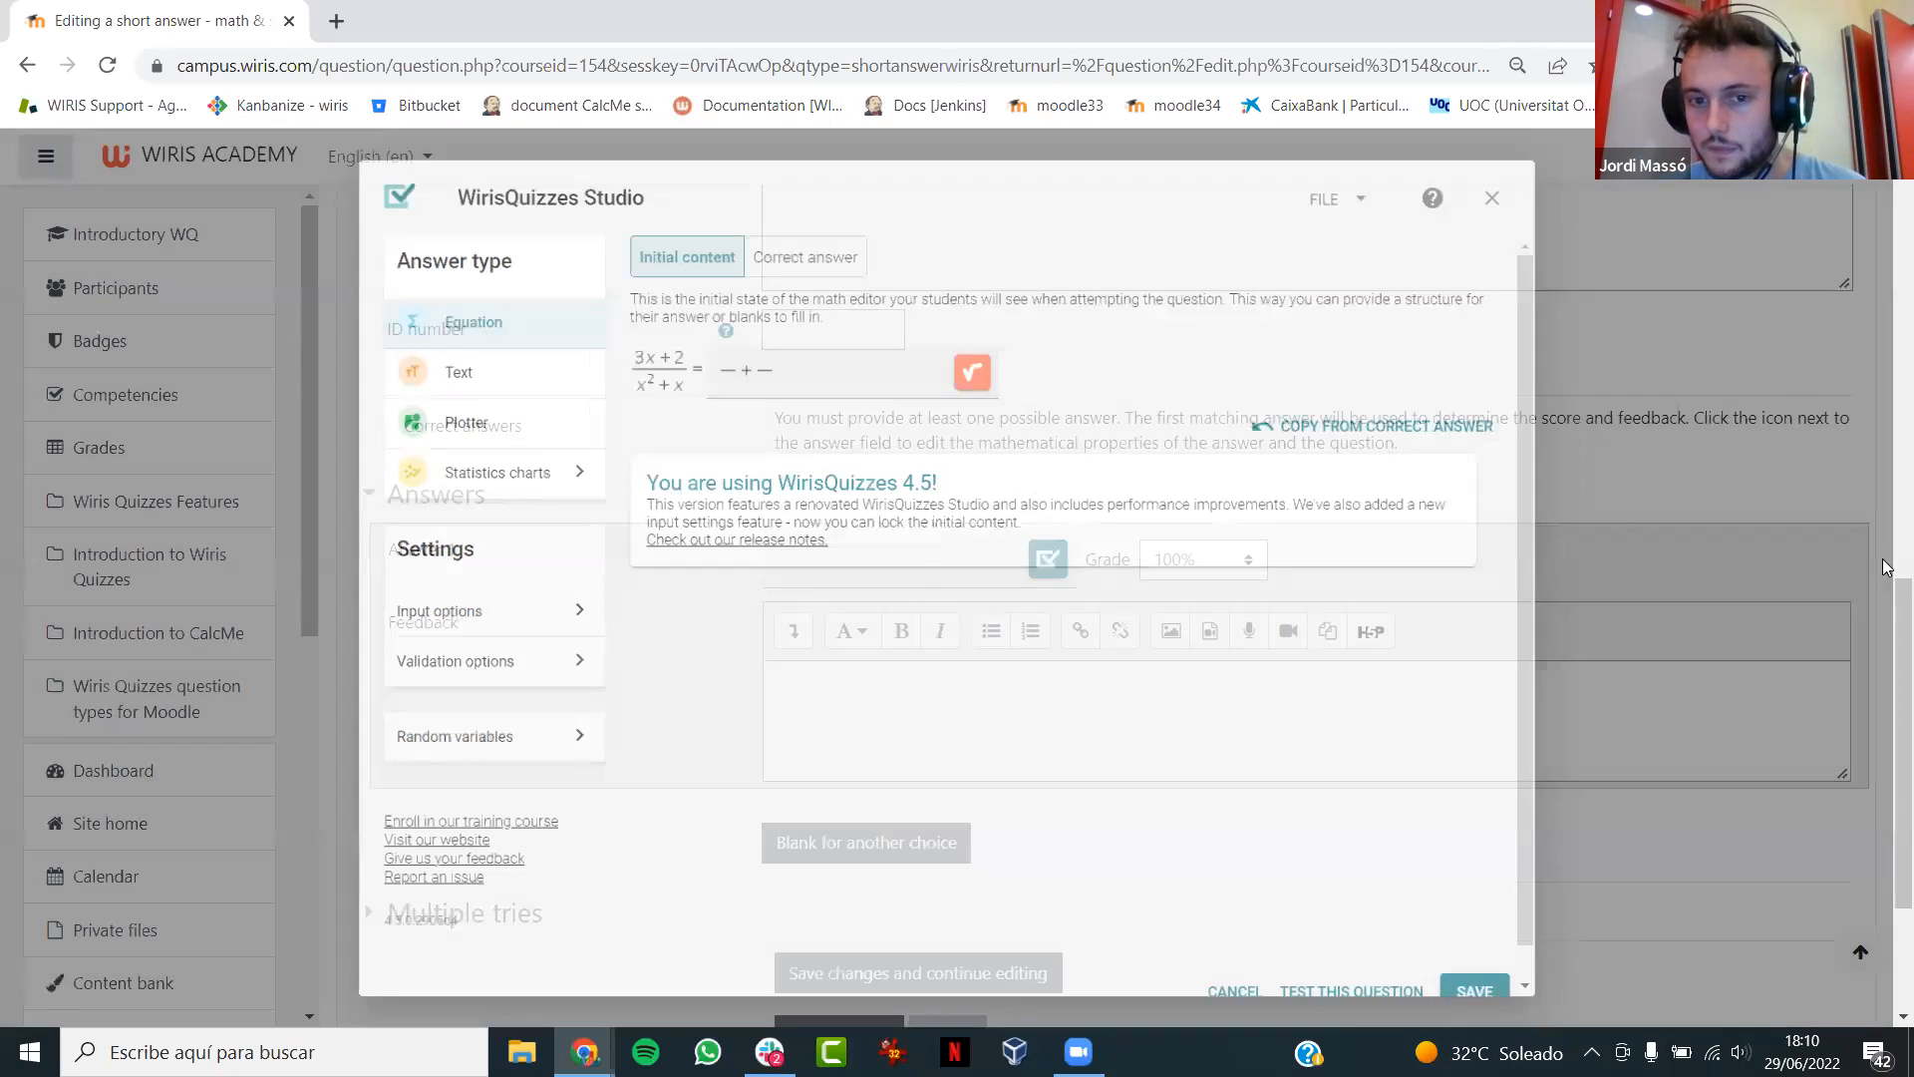
scroll(1887, 588, "down", 3)
left_click(959, 711)
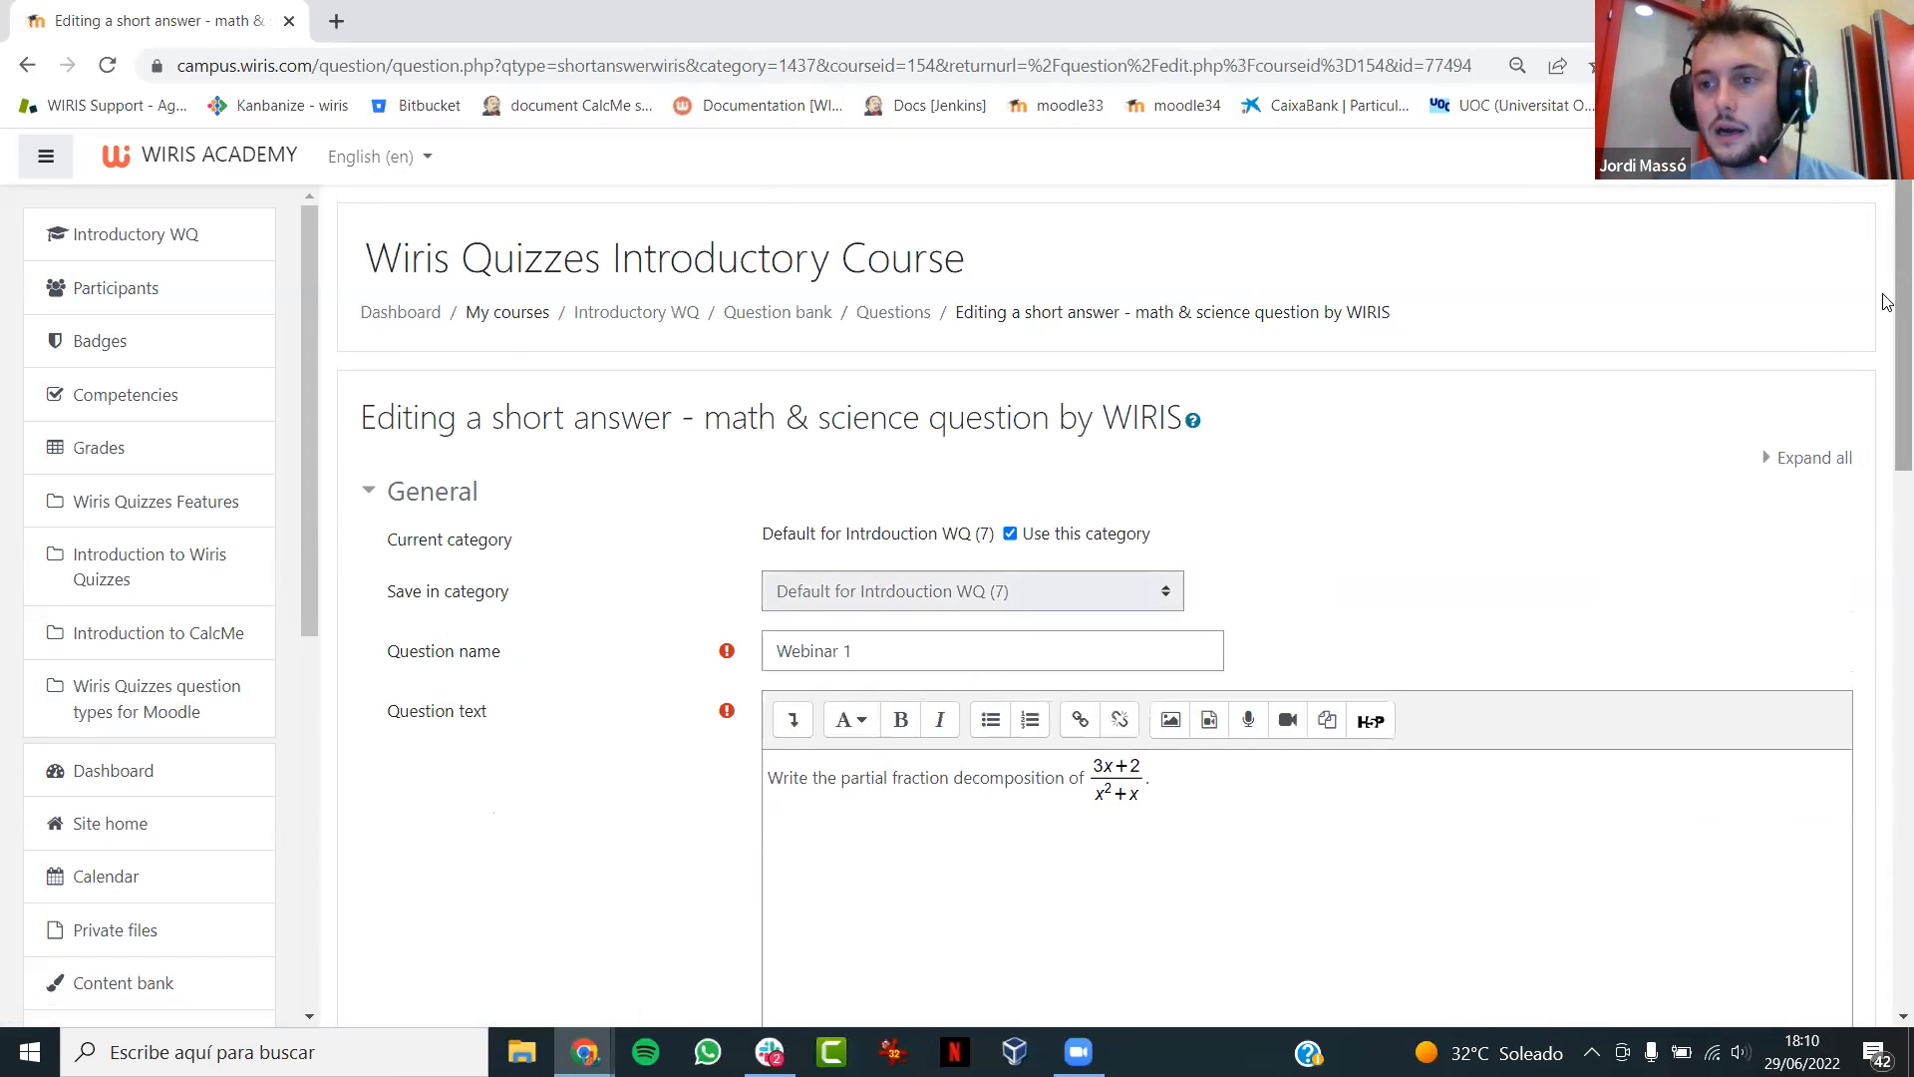
- Preview the saved question, check the fill-in fractions in its answer editor without answering, and close the preview
scroll(1887, 302, "down", 10)
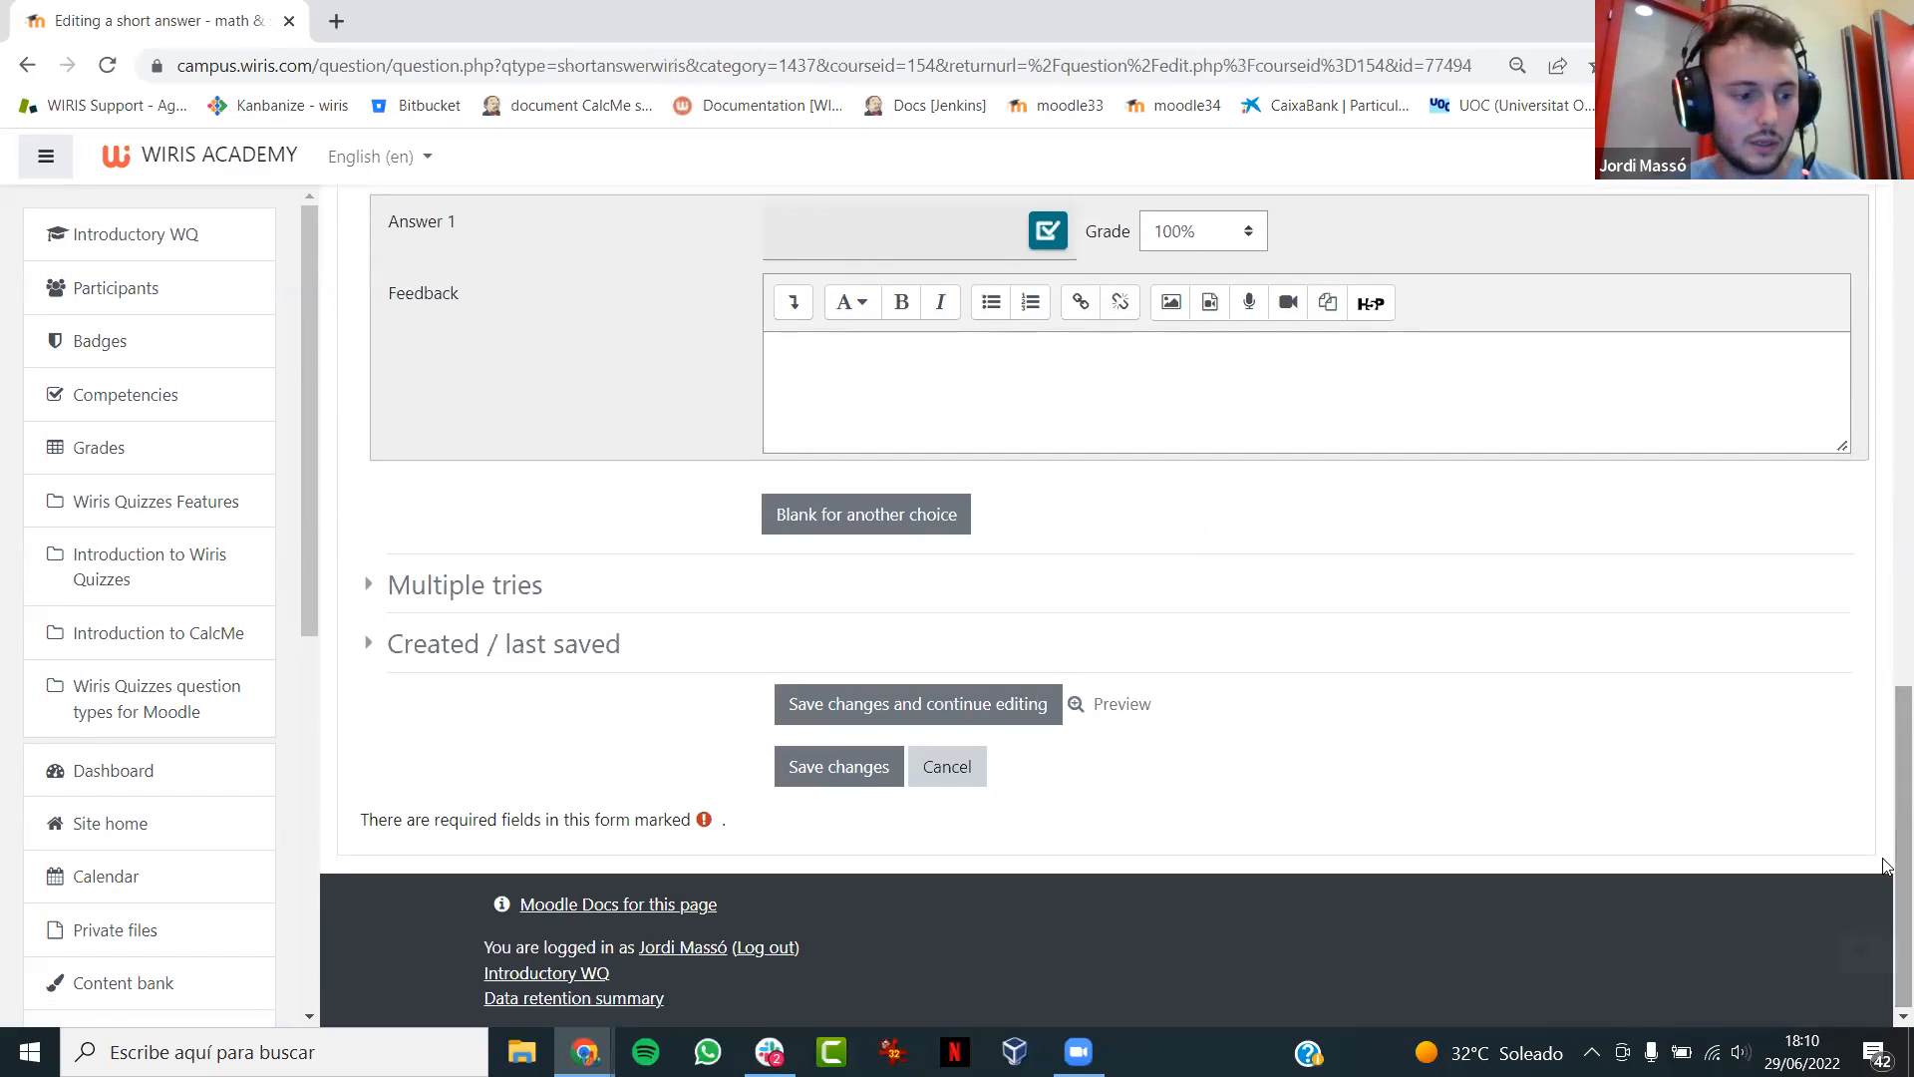
left_click(1142, 705)
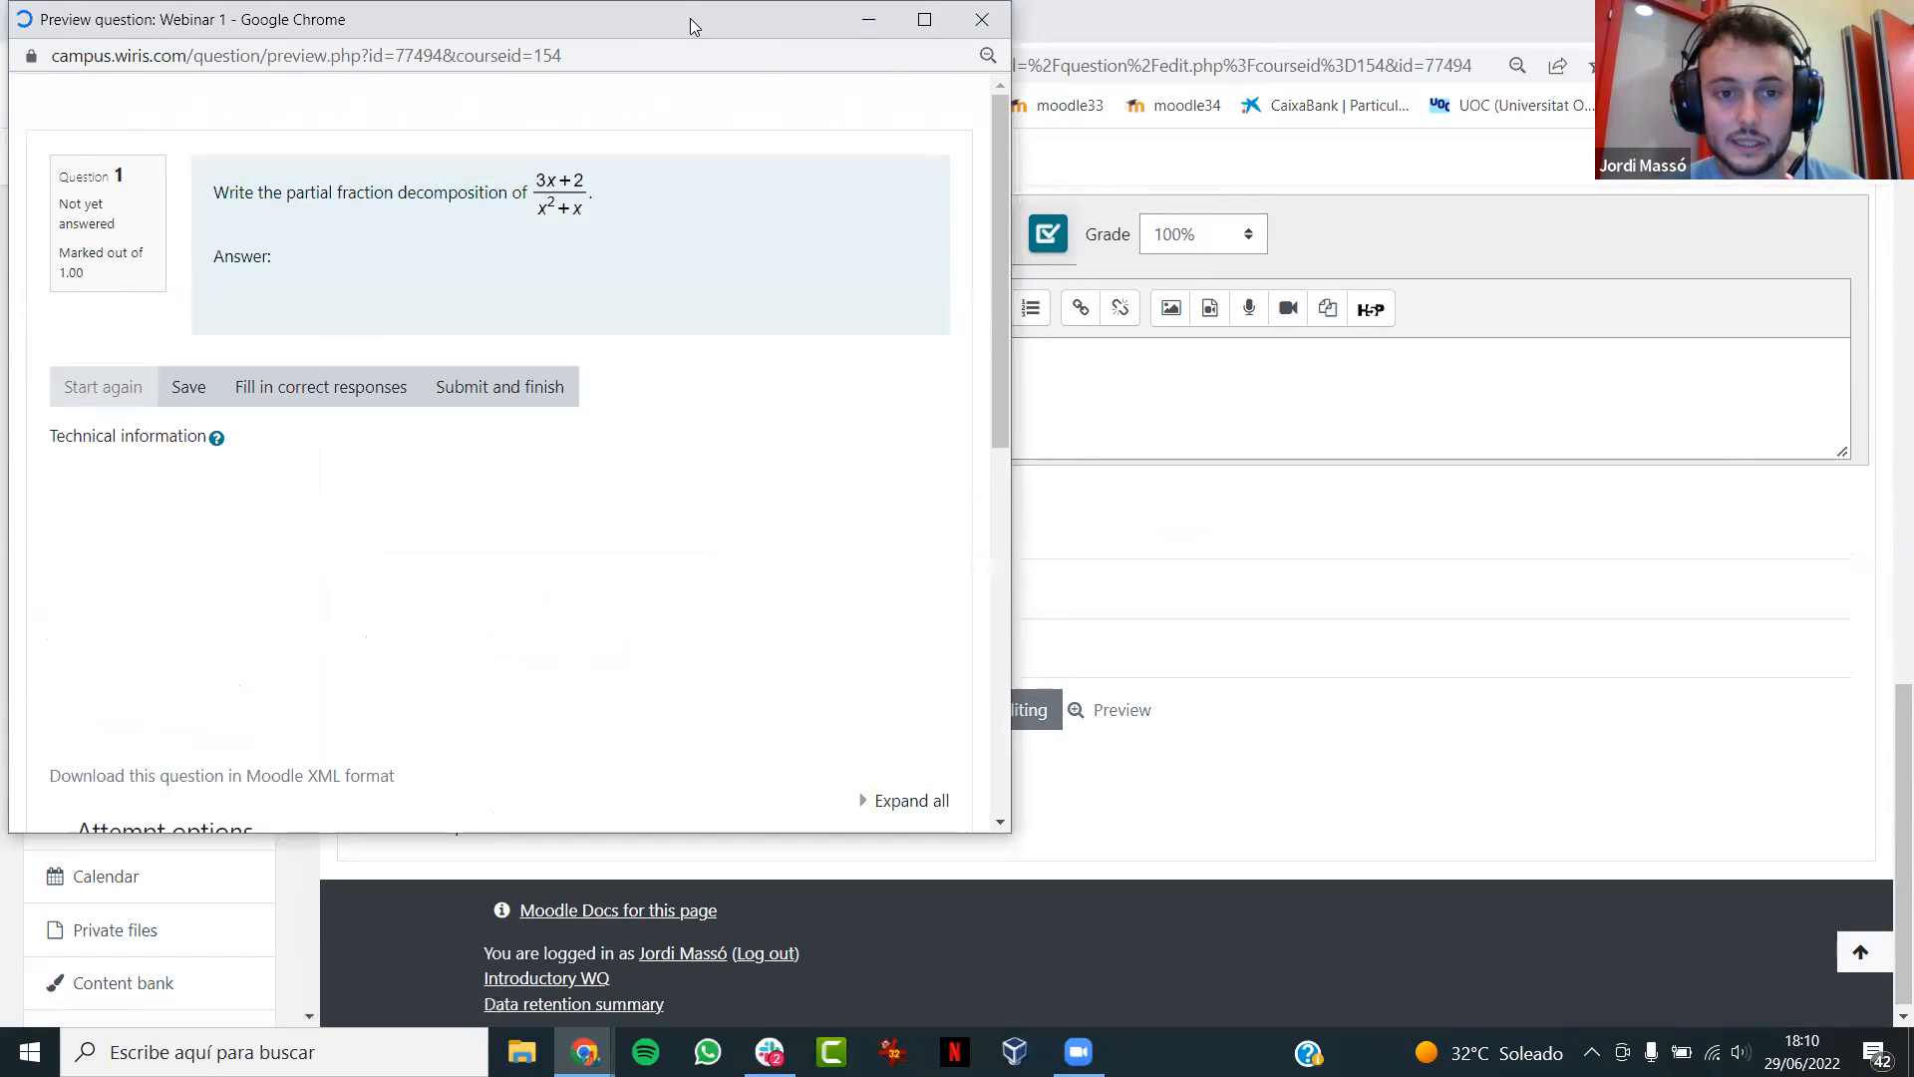
left_click_drag(694, 26, 1262, 54)
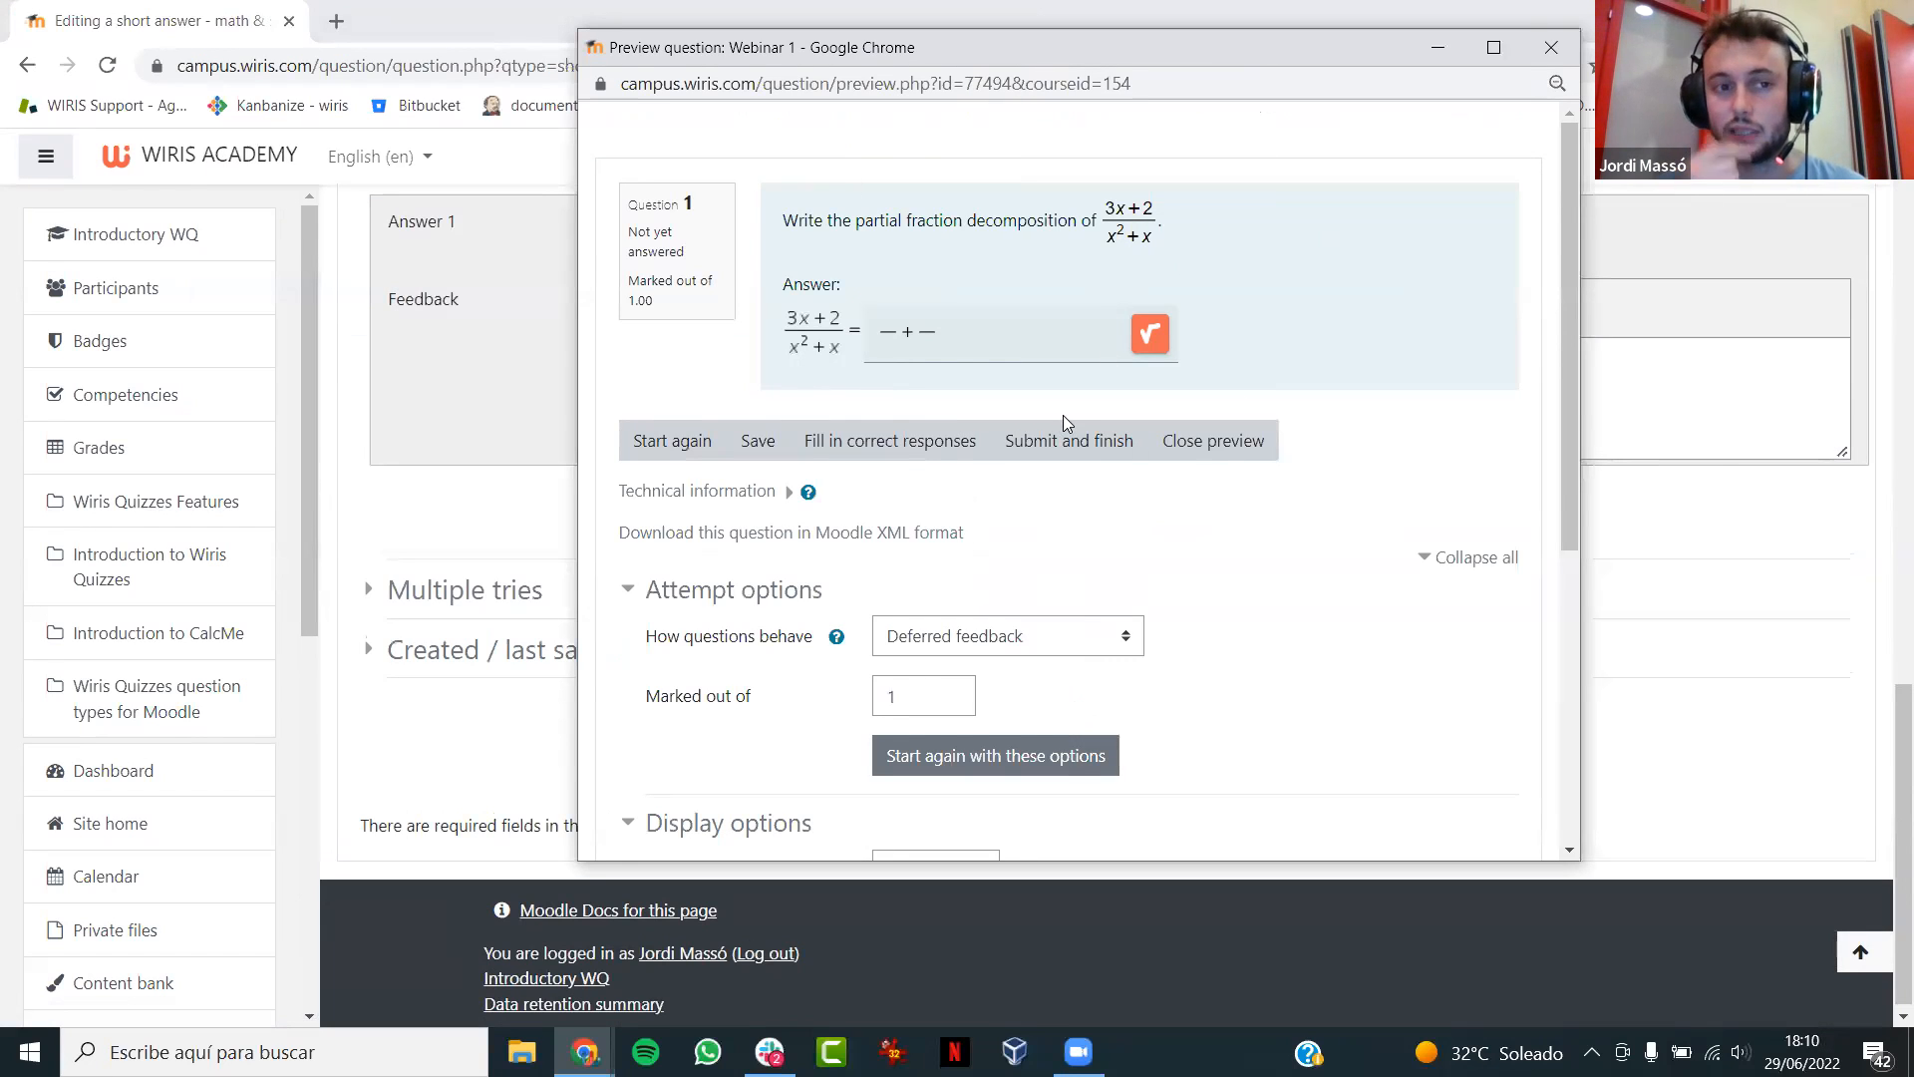
left_click(1149, 334)
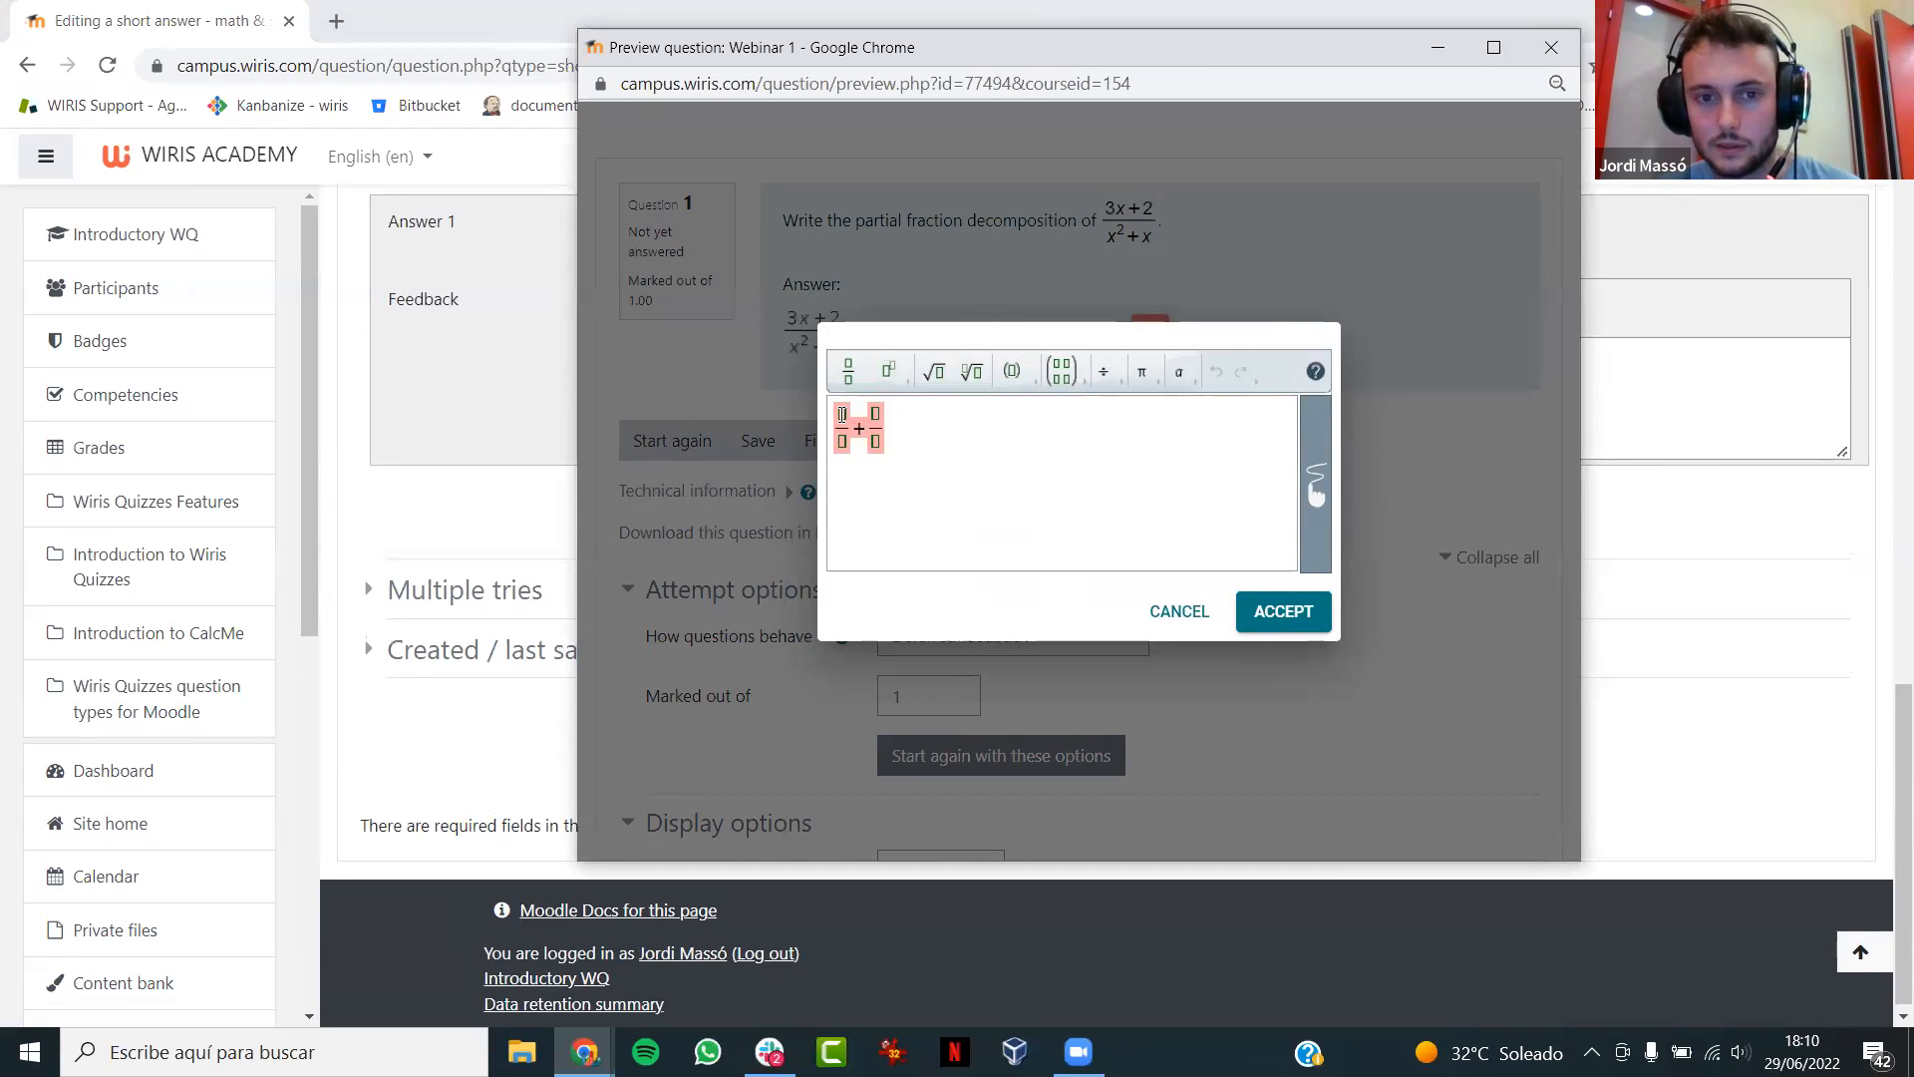
left_click(1182, 612)
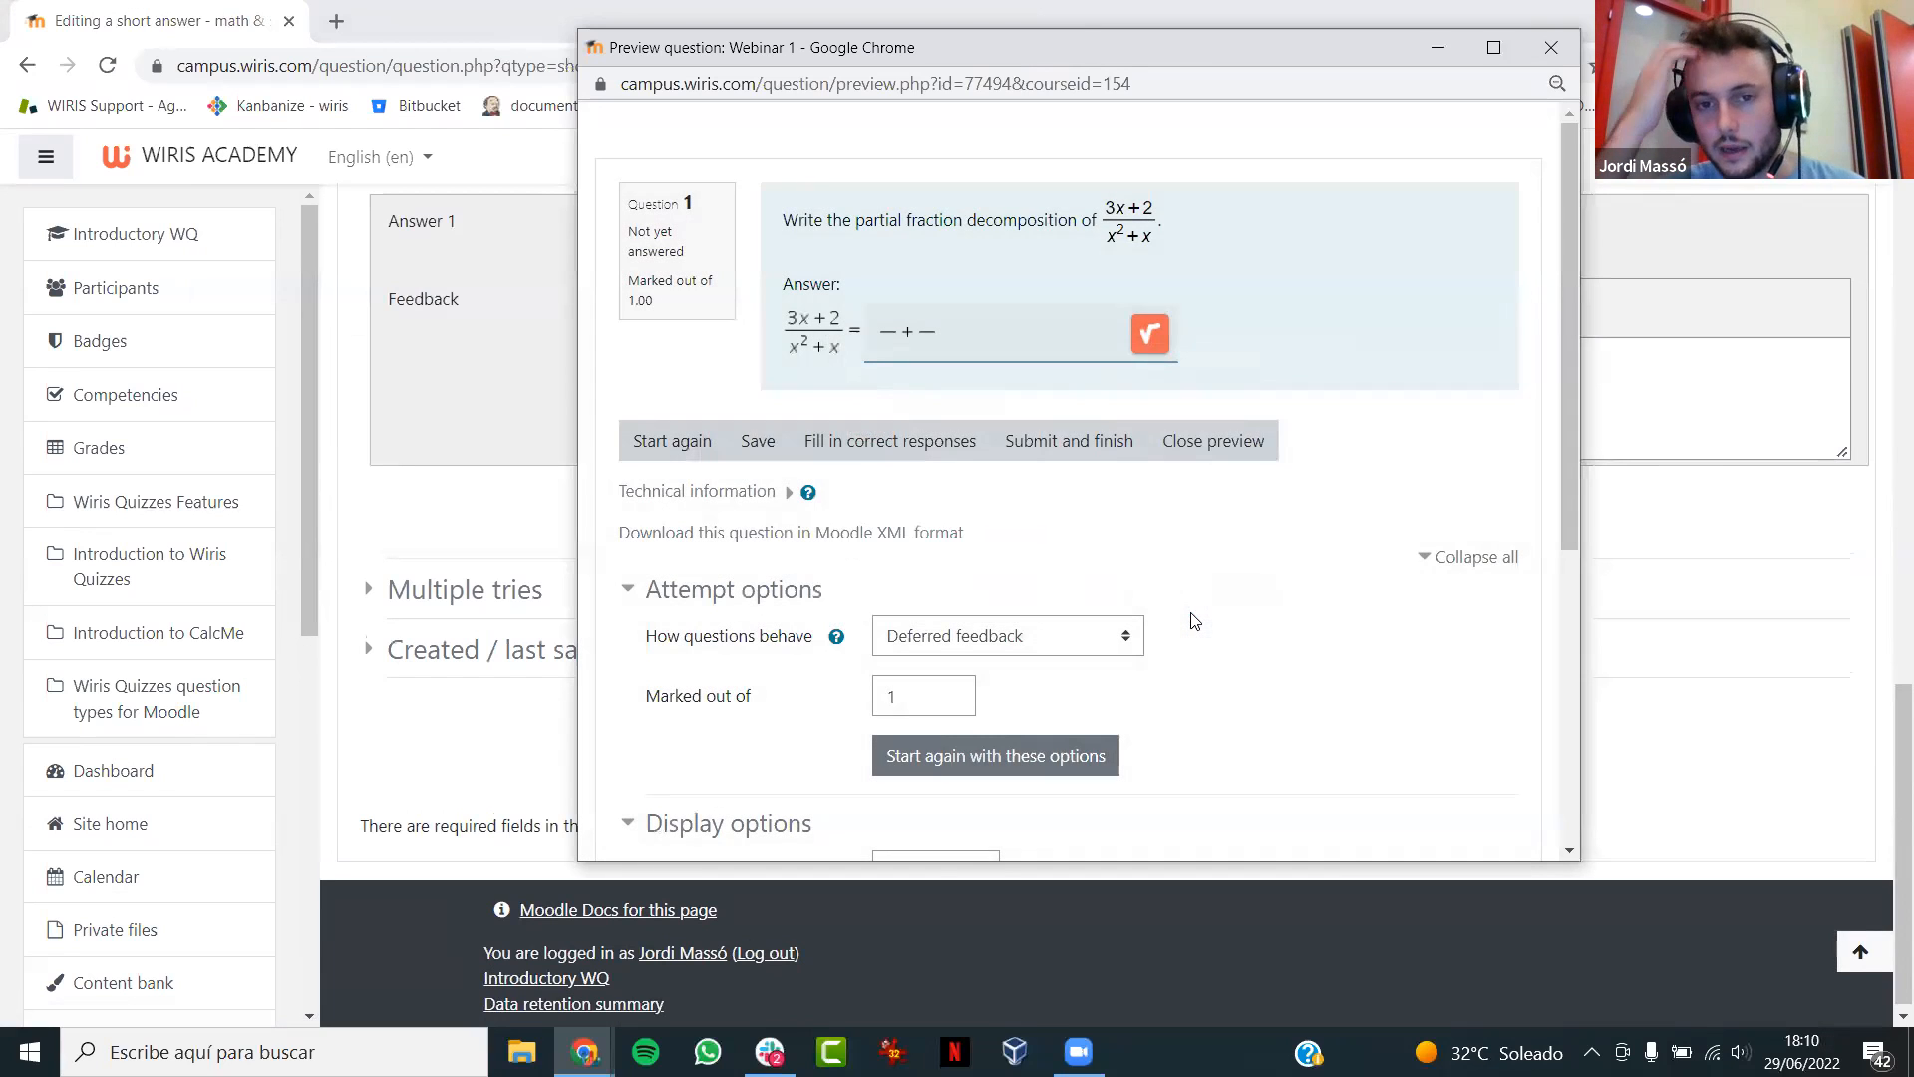
left_click(1541, 63)
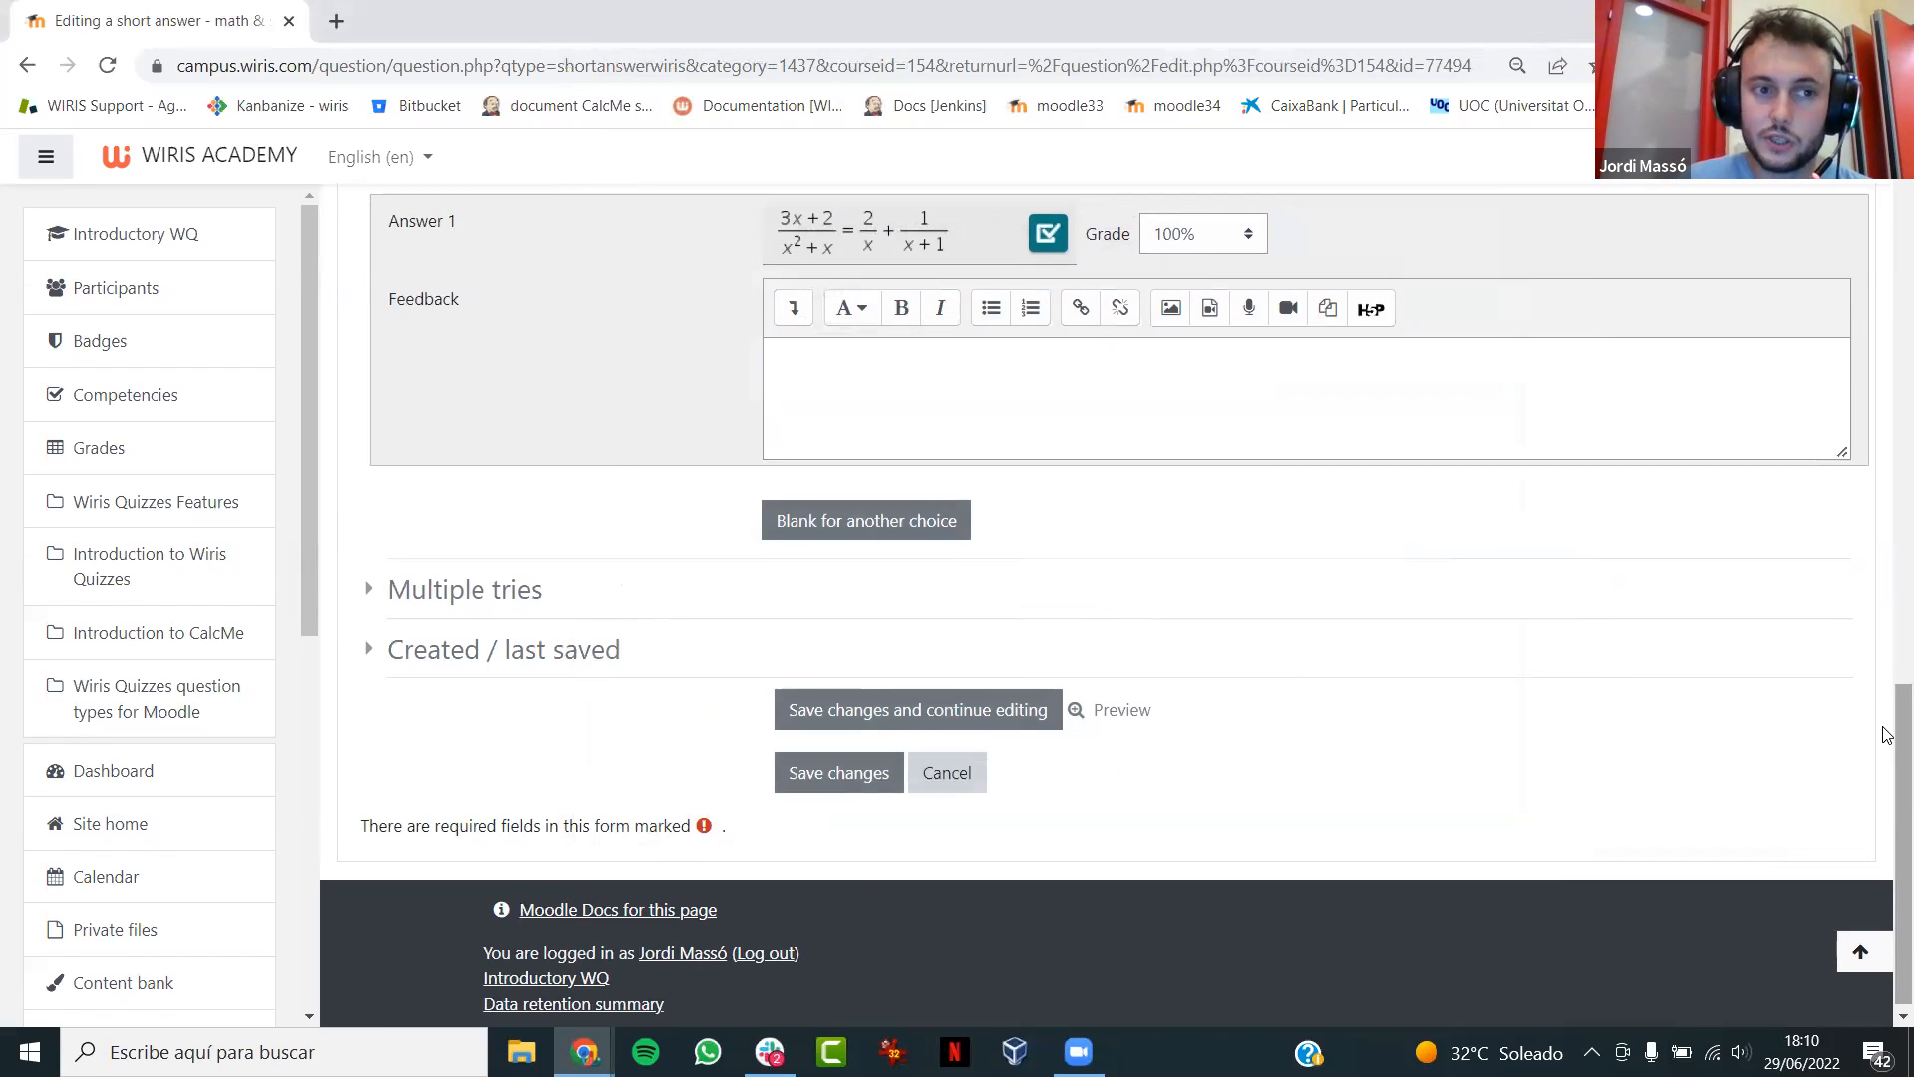
- Leave the question form for the question bank and add a new Short answer - science question
left_click(953, 777)
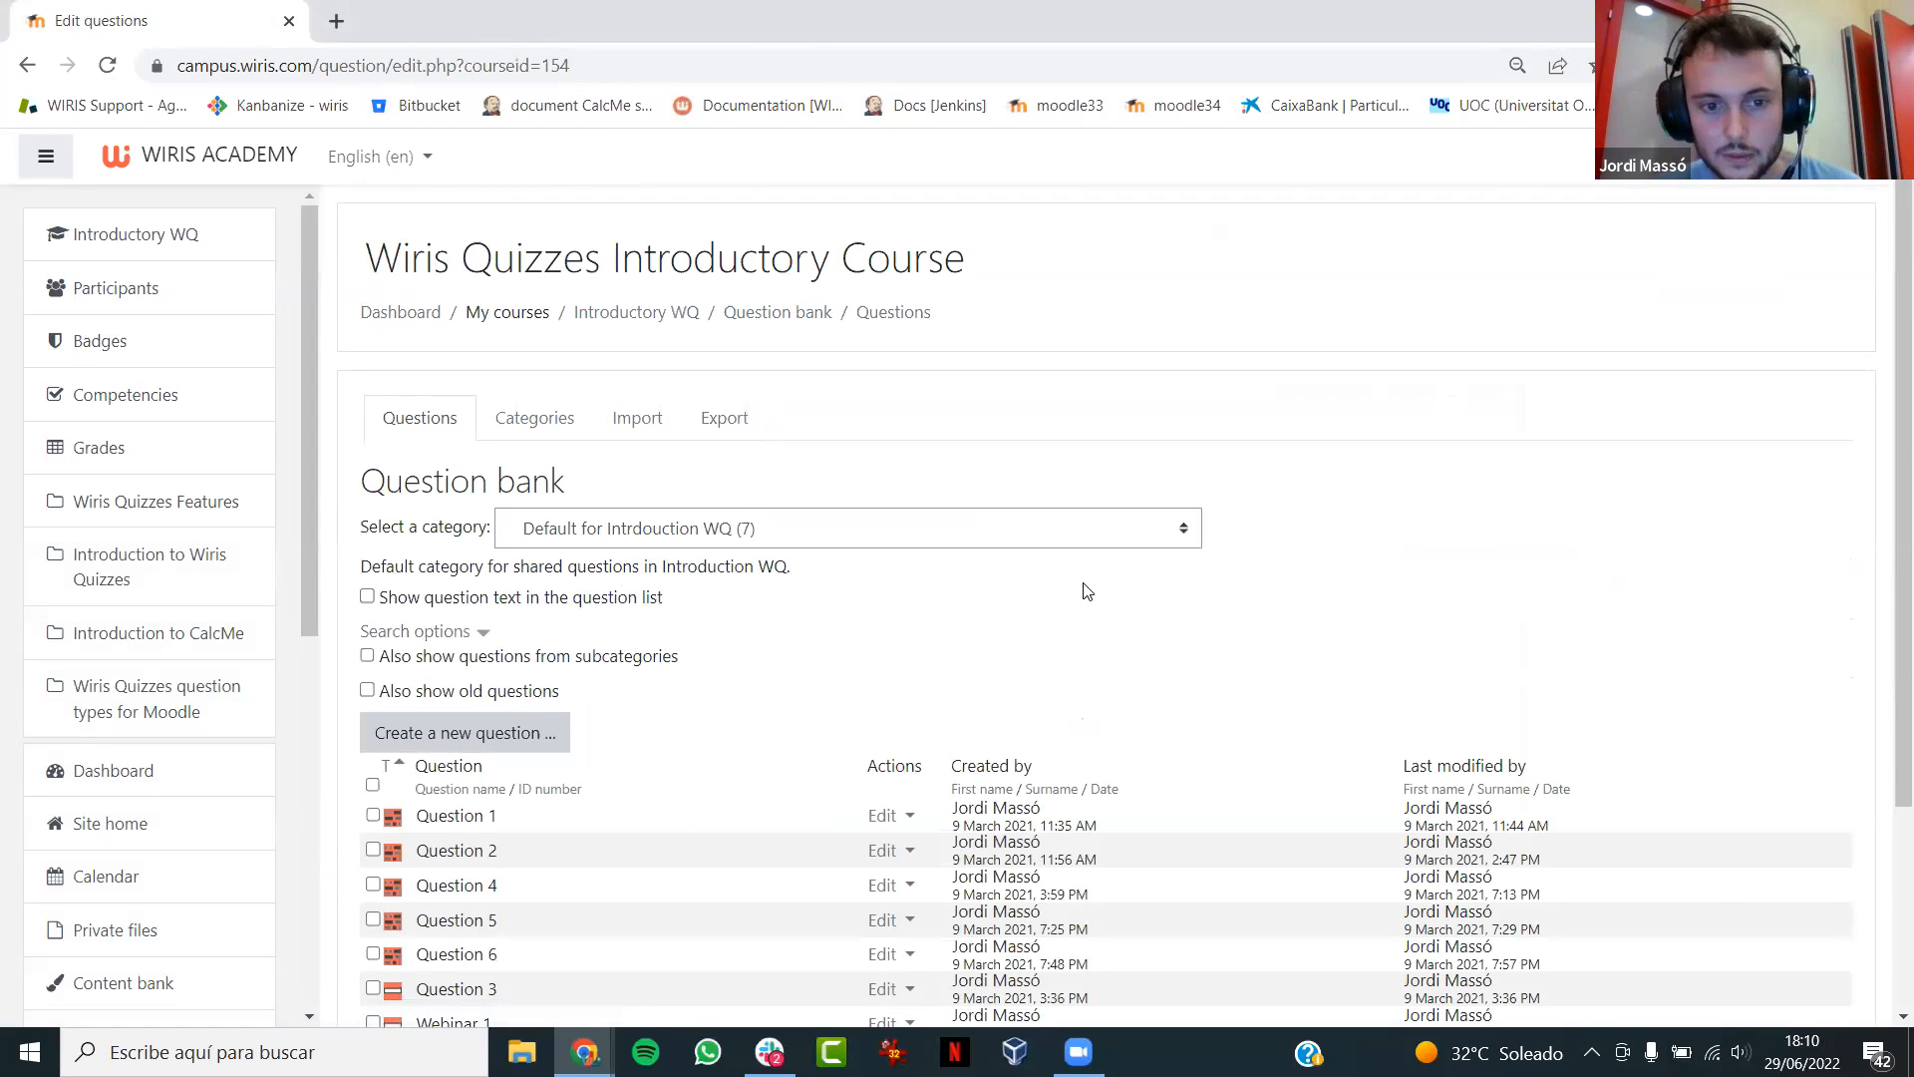
left_click(469, 735)
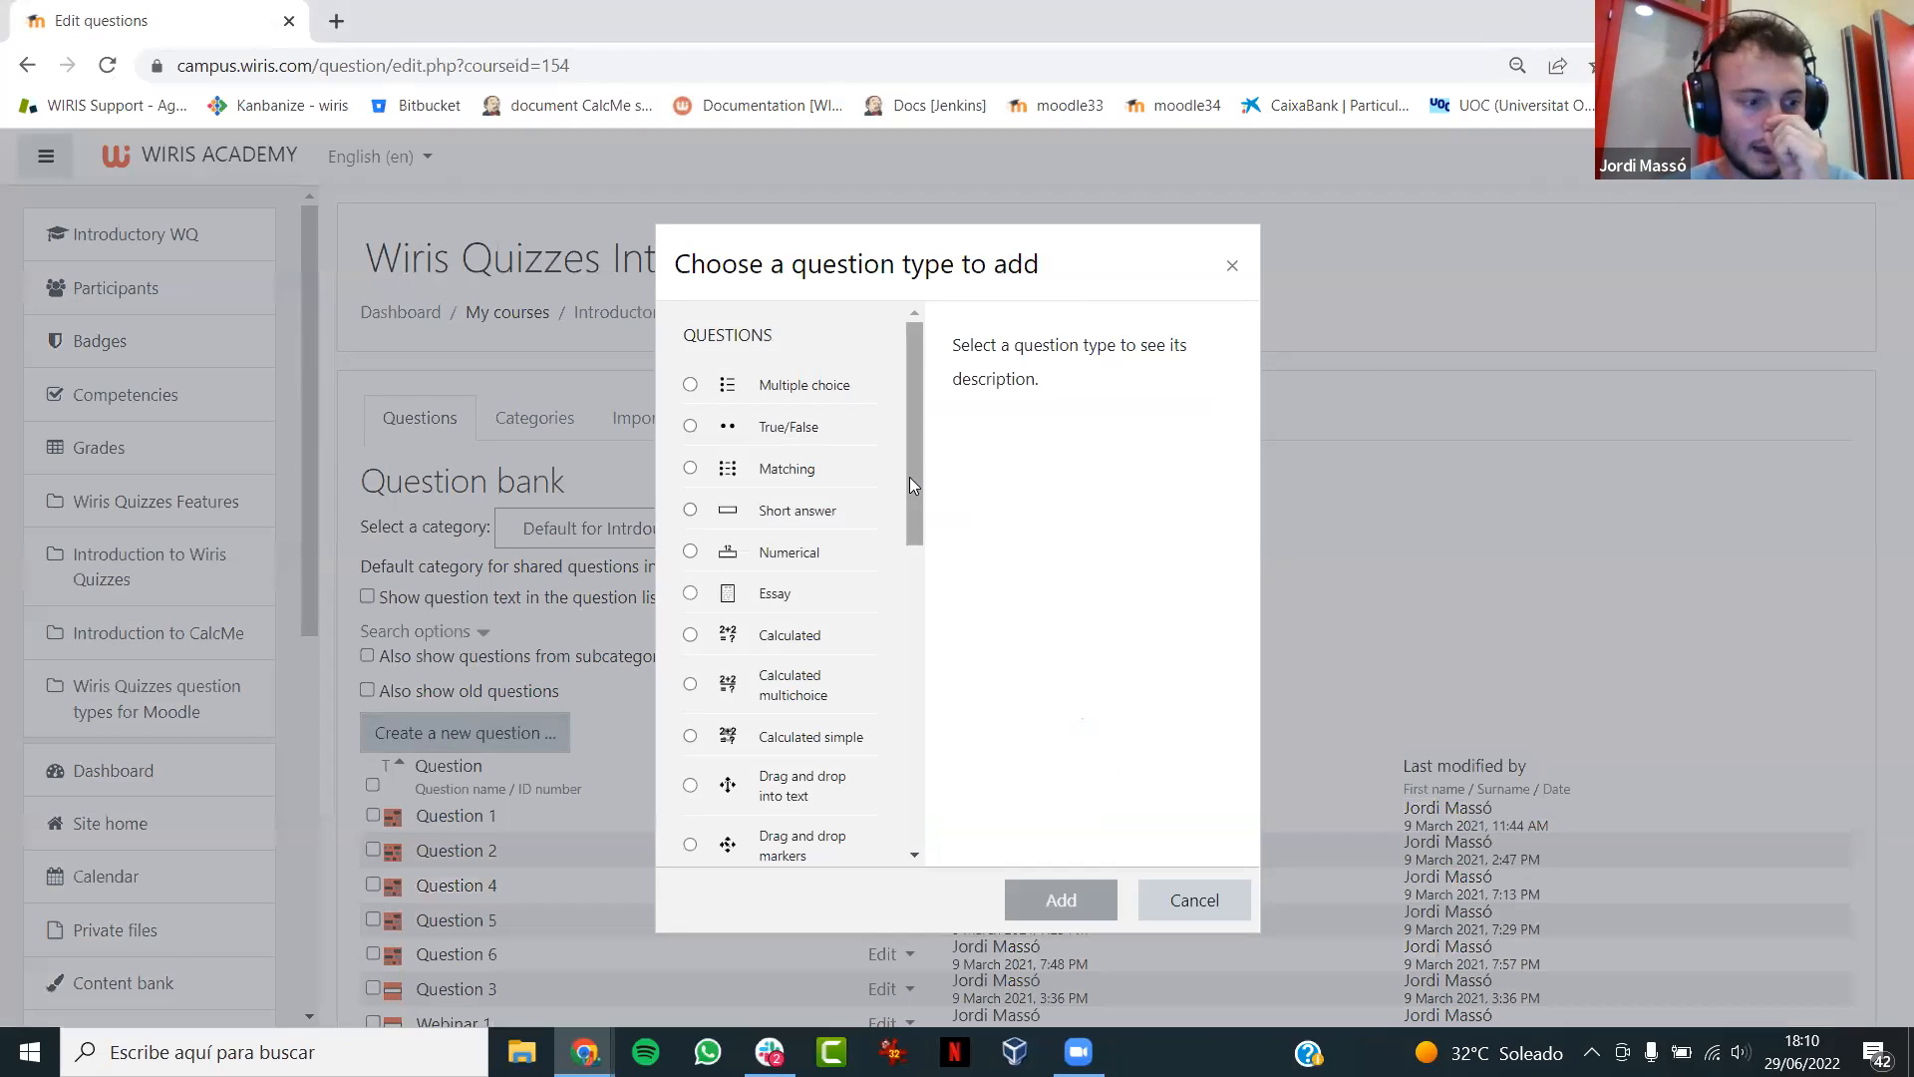
left_click_drag(909, 485, 917, 842)
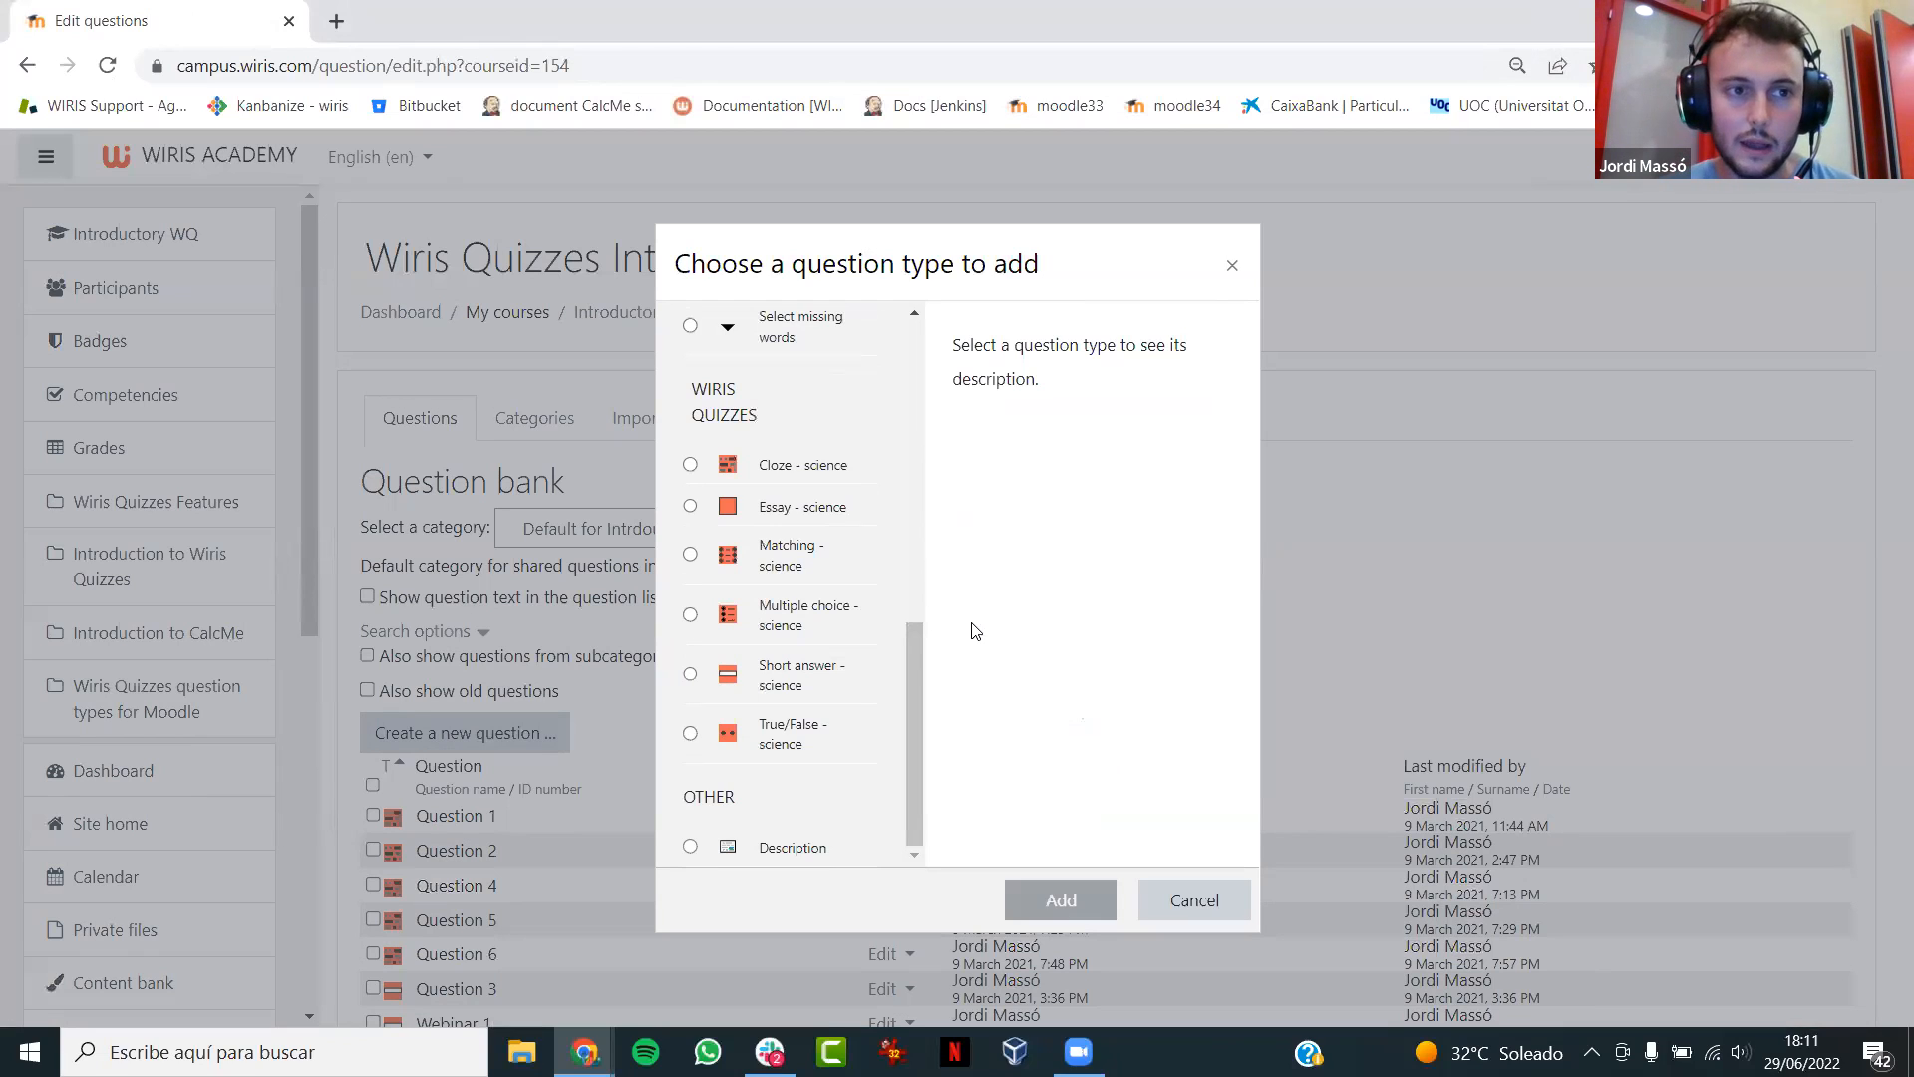
left_click(775, 684)
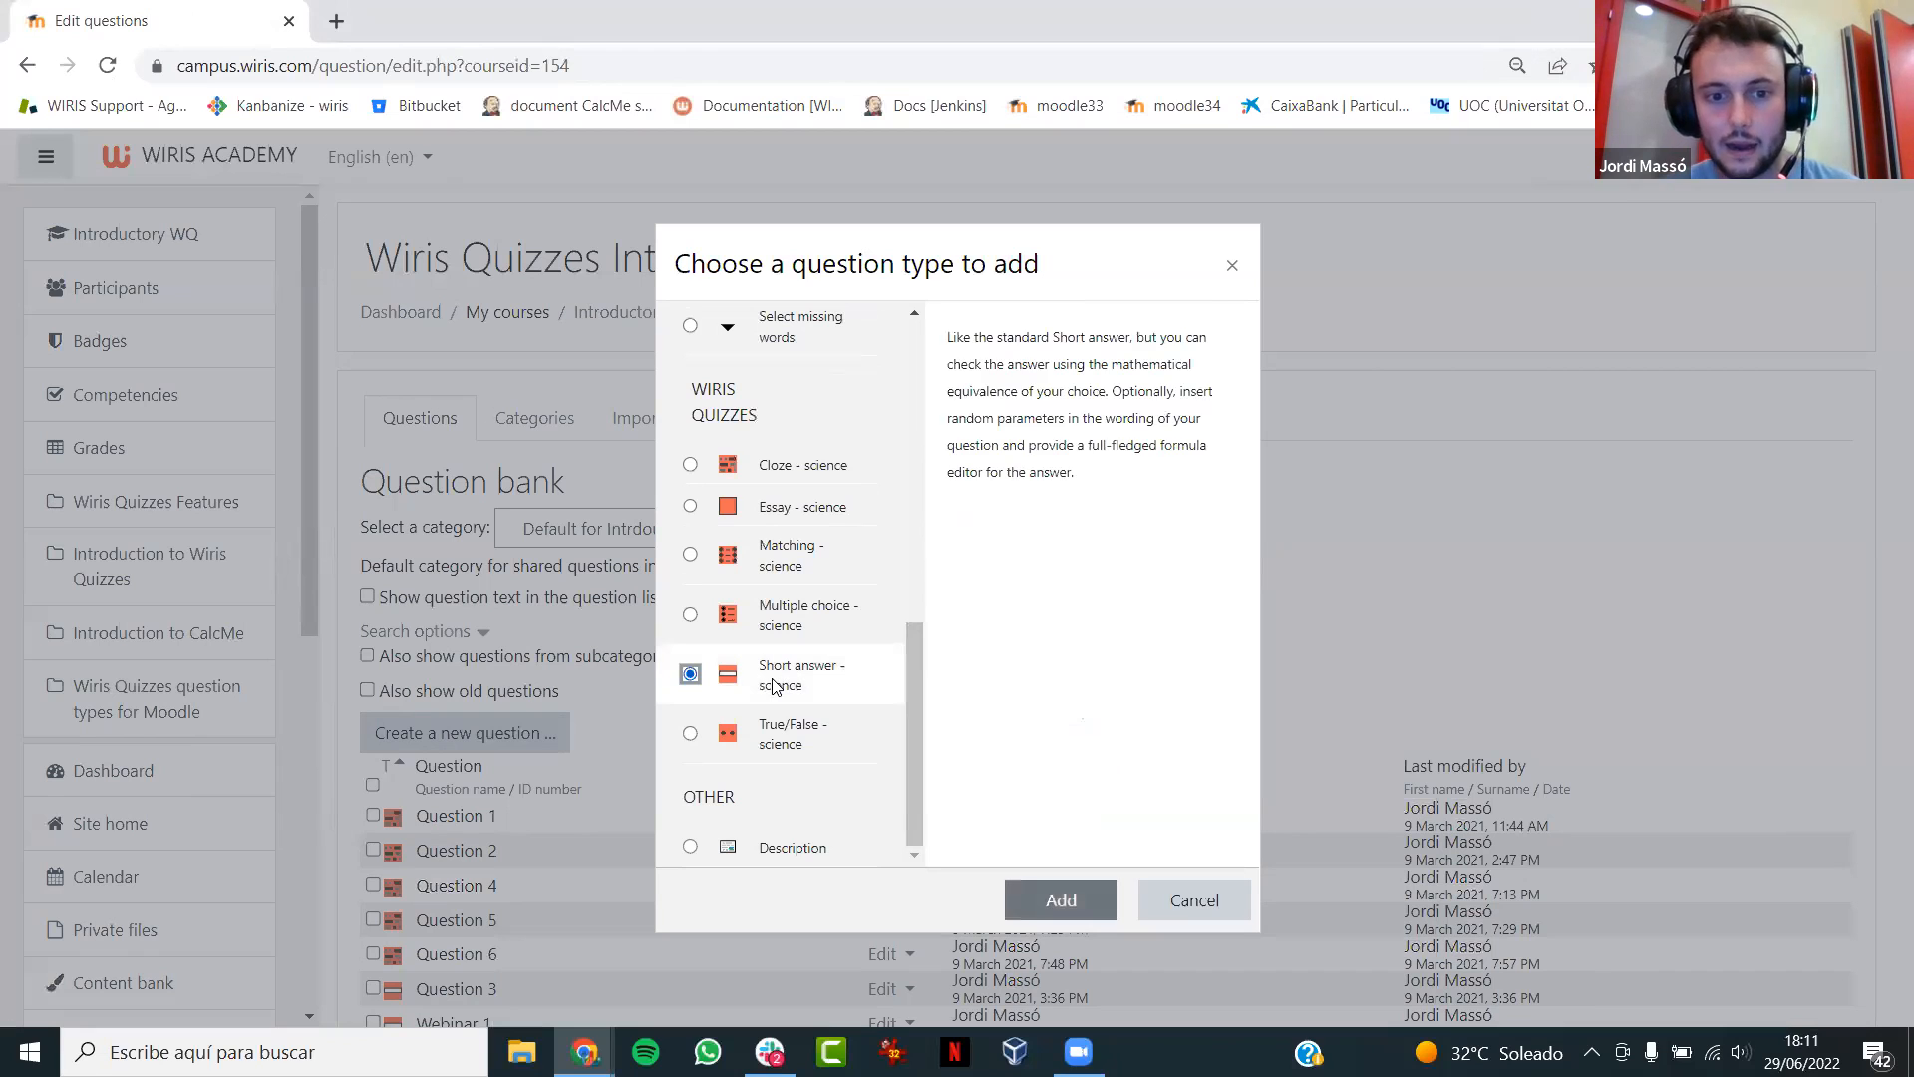
left_click(1040, 895)
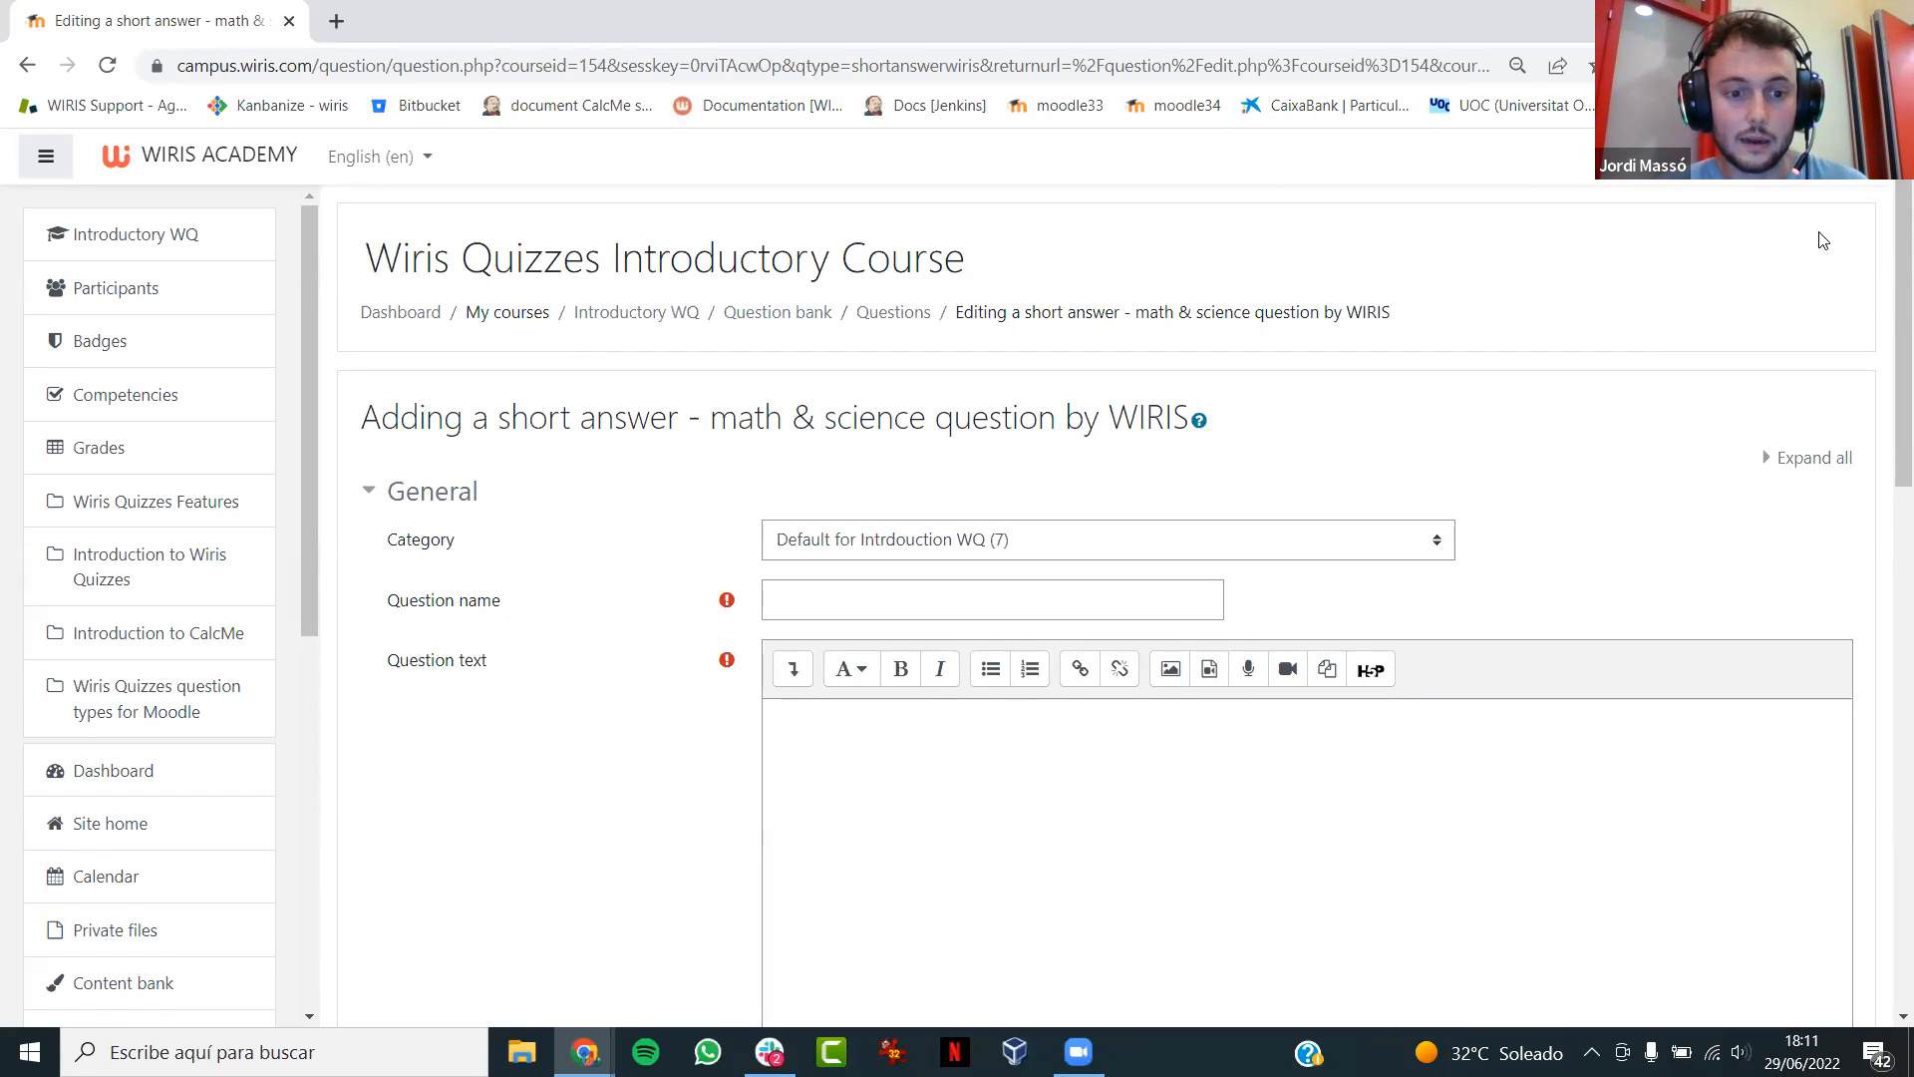
- Name the new question Webinar 2
scroll(1884, 325, "down", 2)
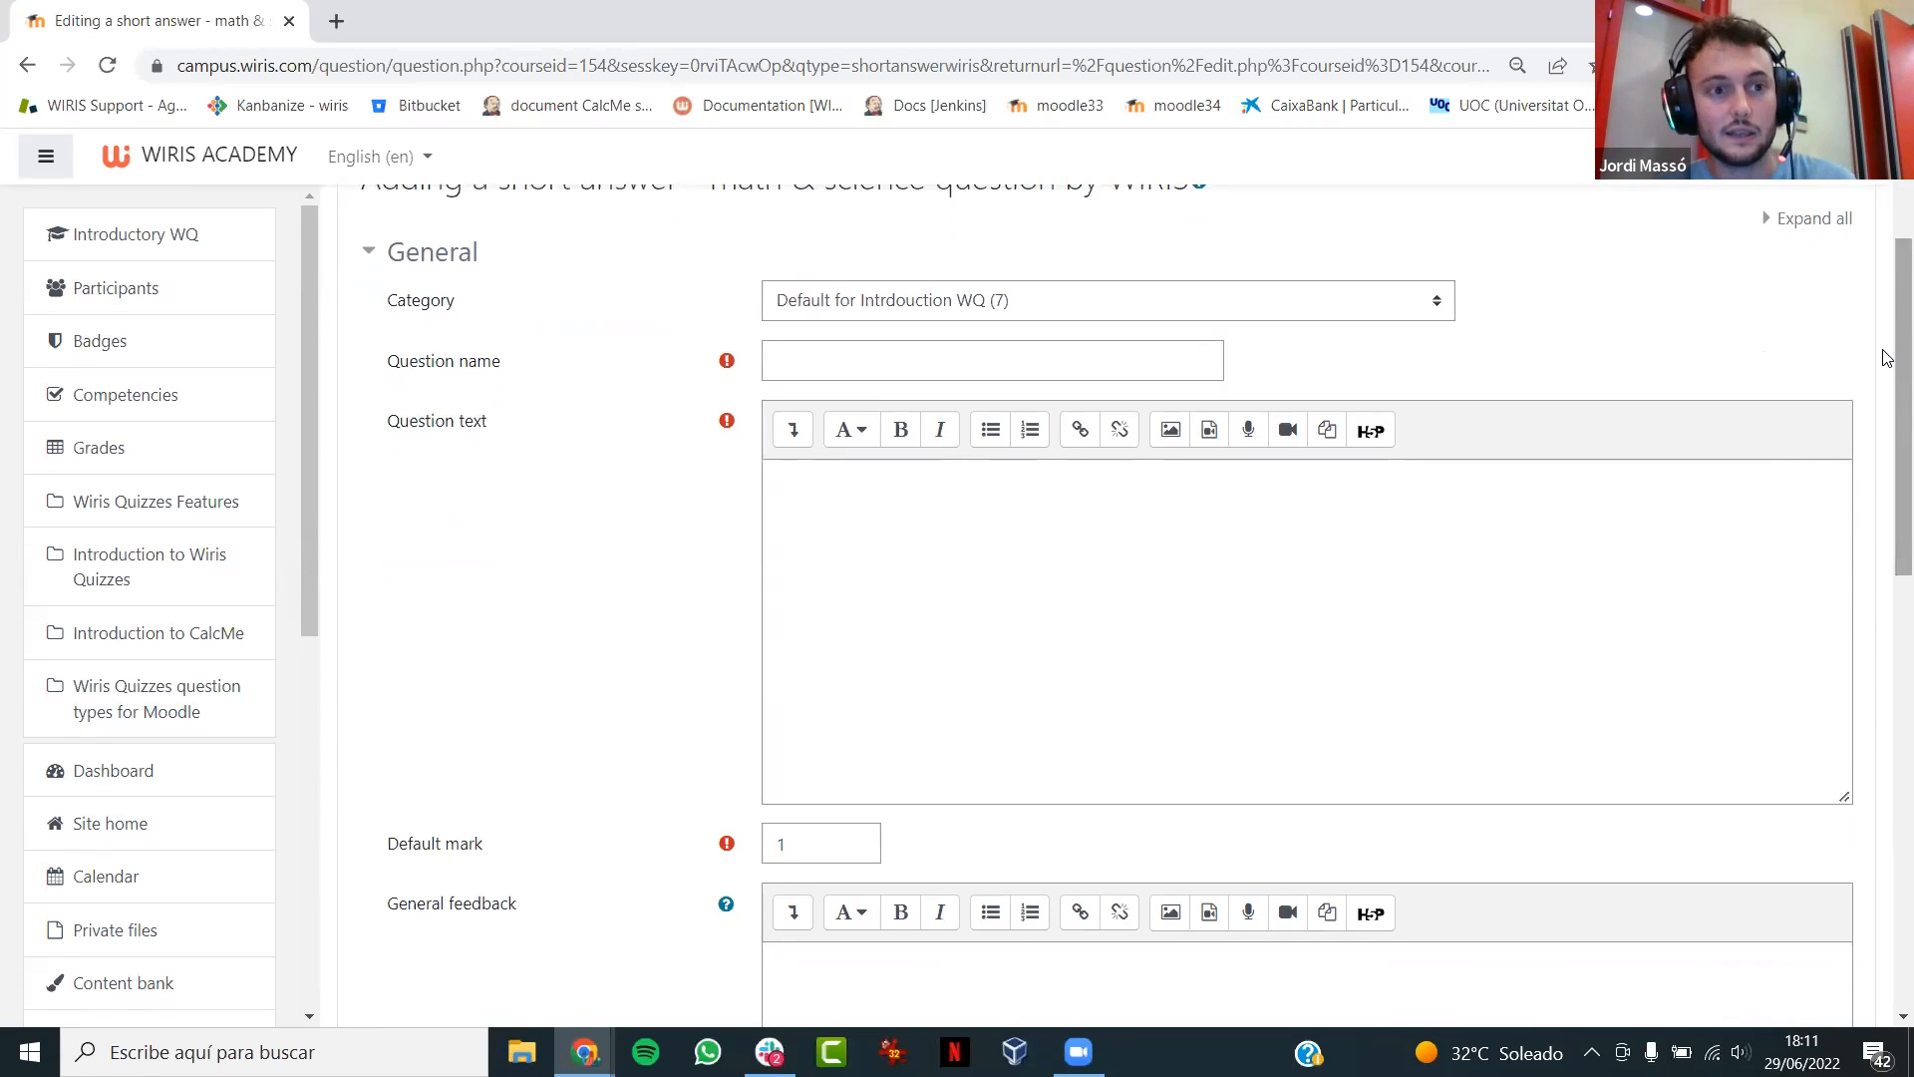
left_click(981, 345)
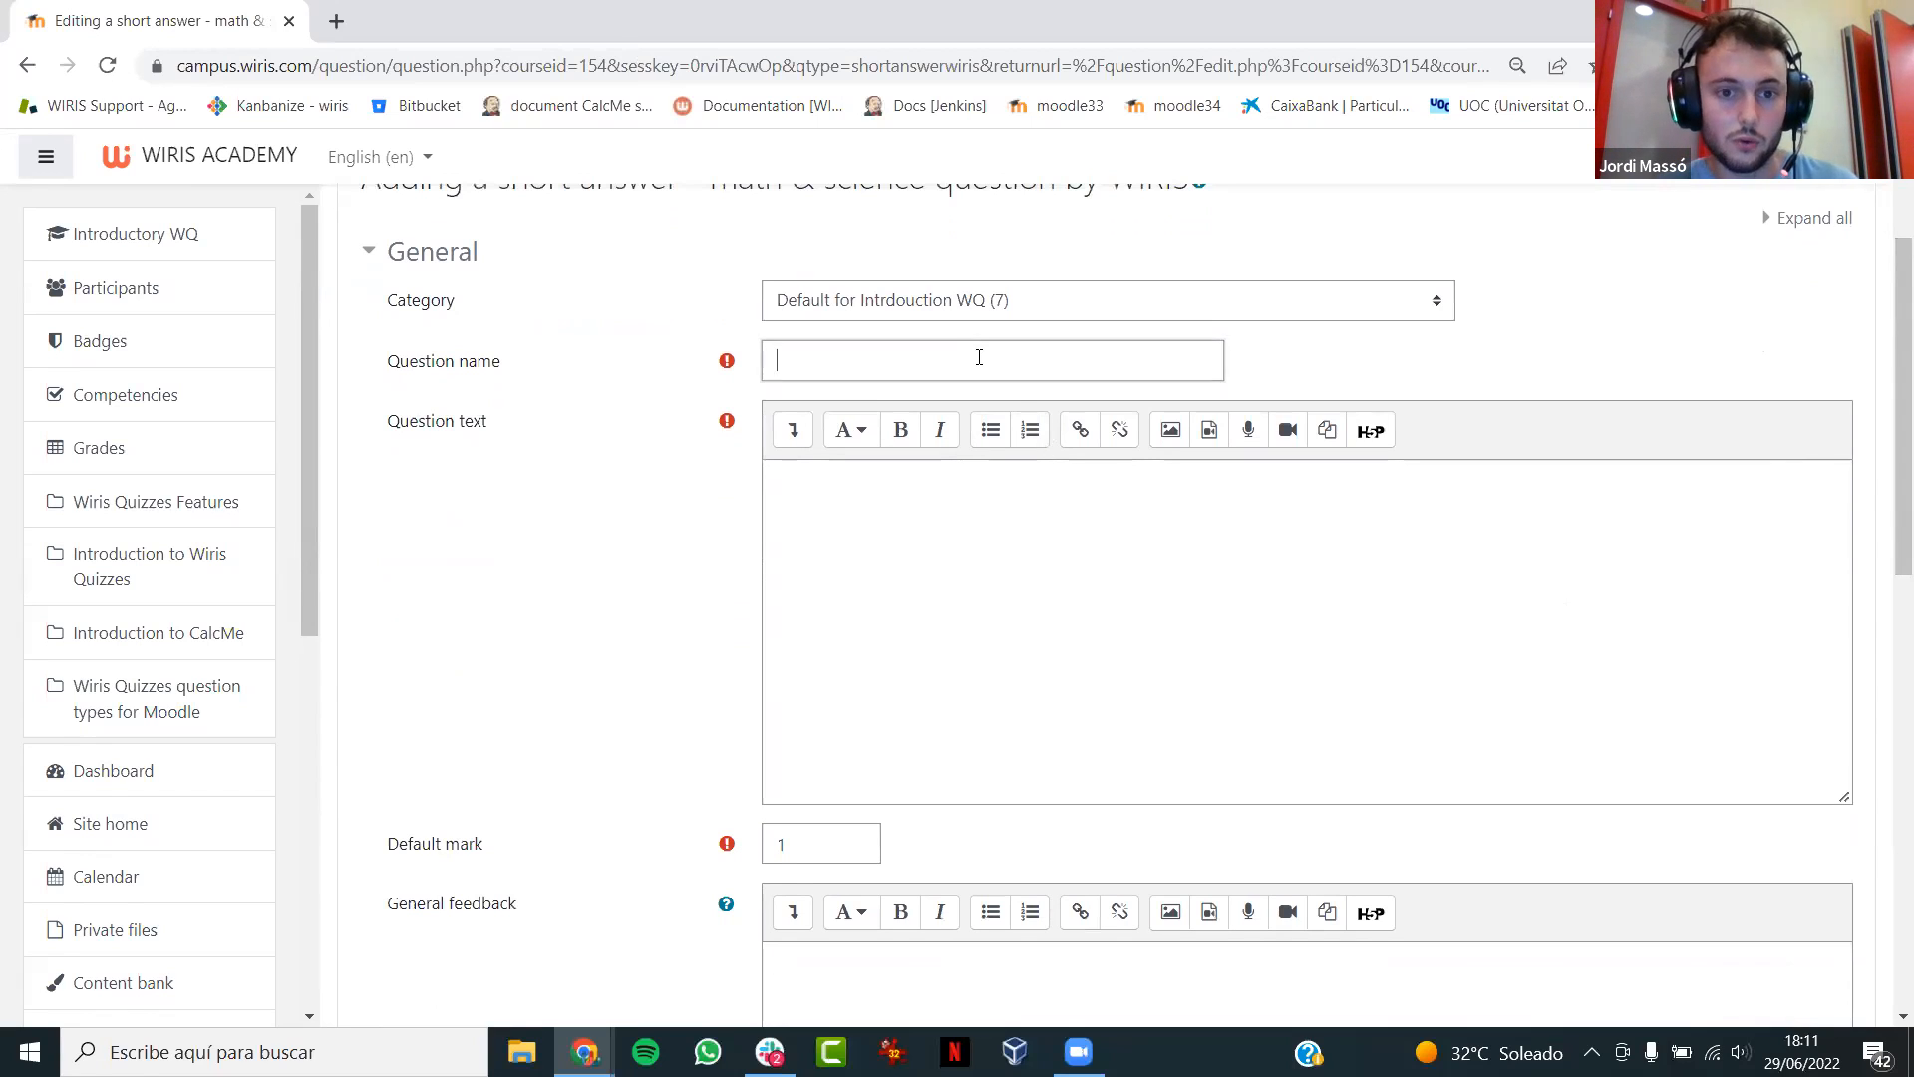
type("Webinar 2")
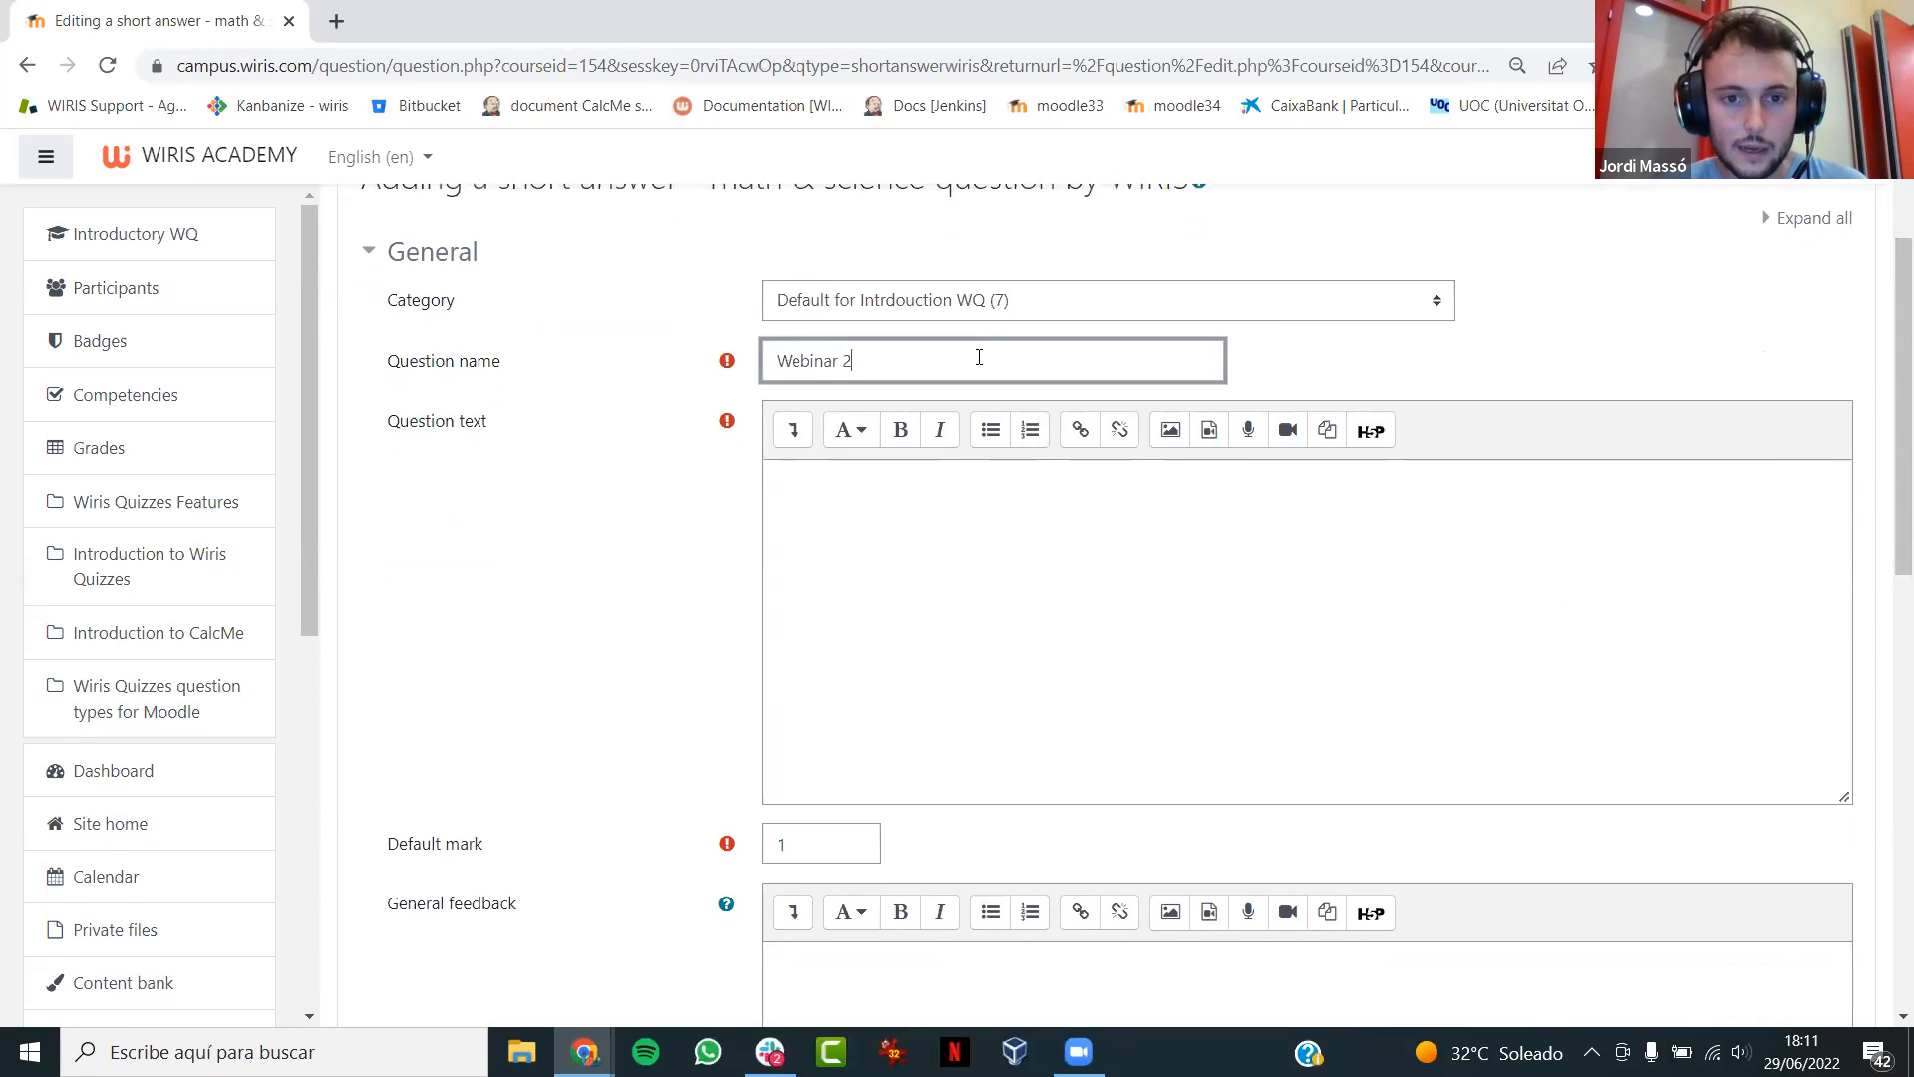
- Begin the question text with "Find the monic polynomial of degree two with roots"
left_click(919, 549)
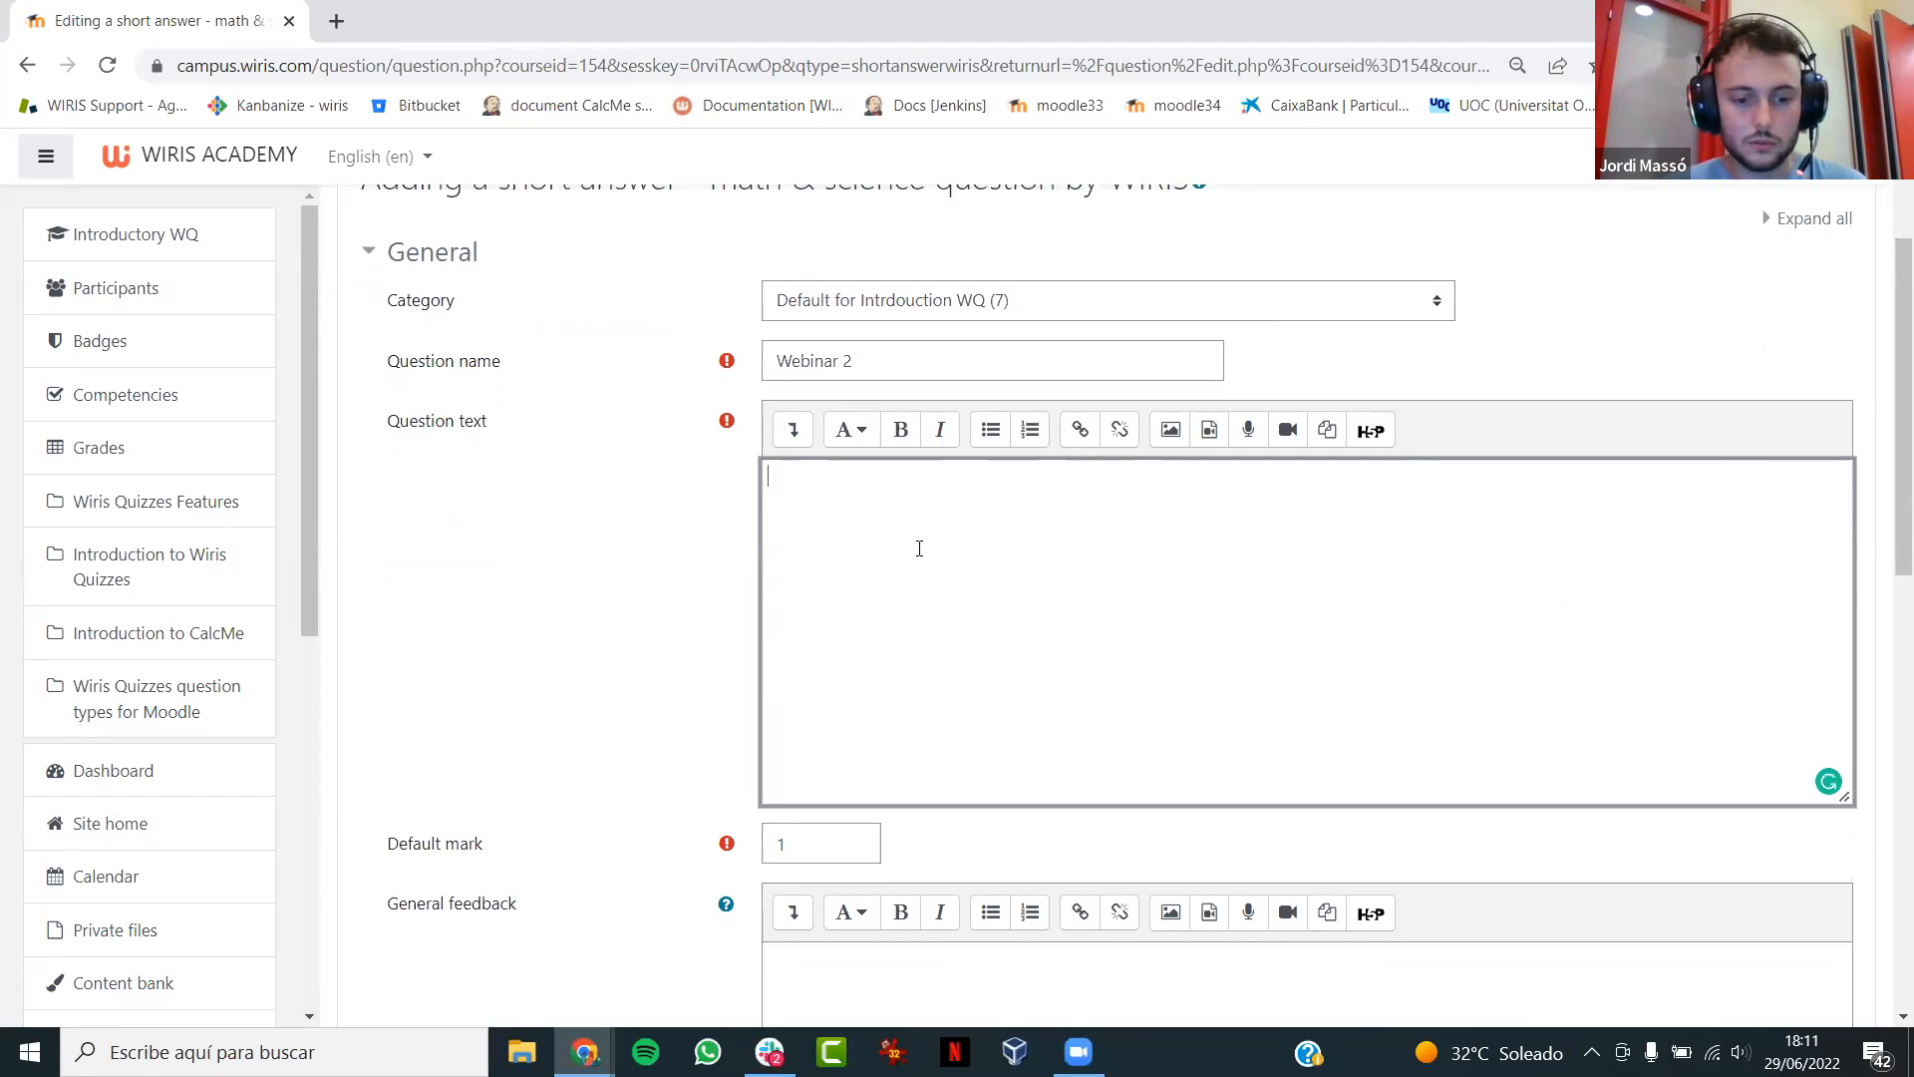
type("Find the mo")
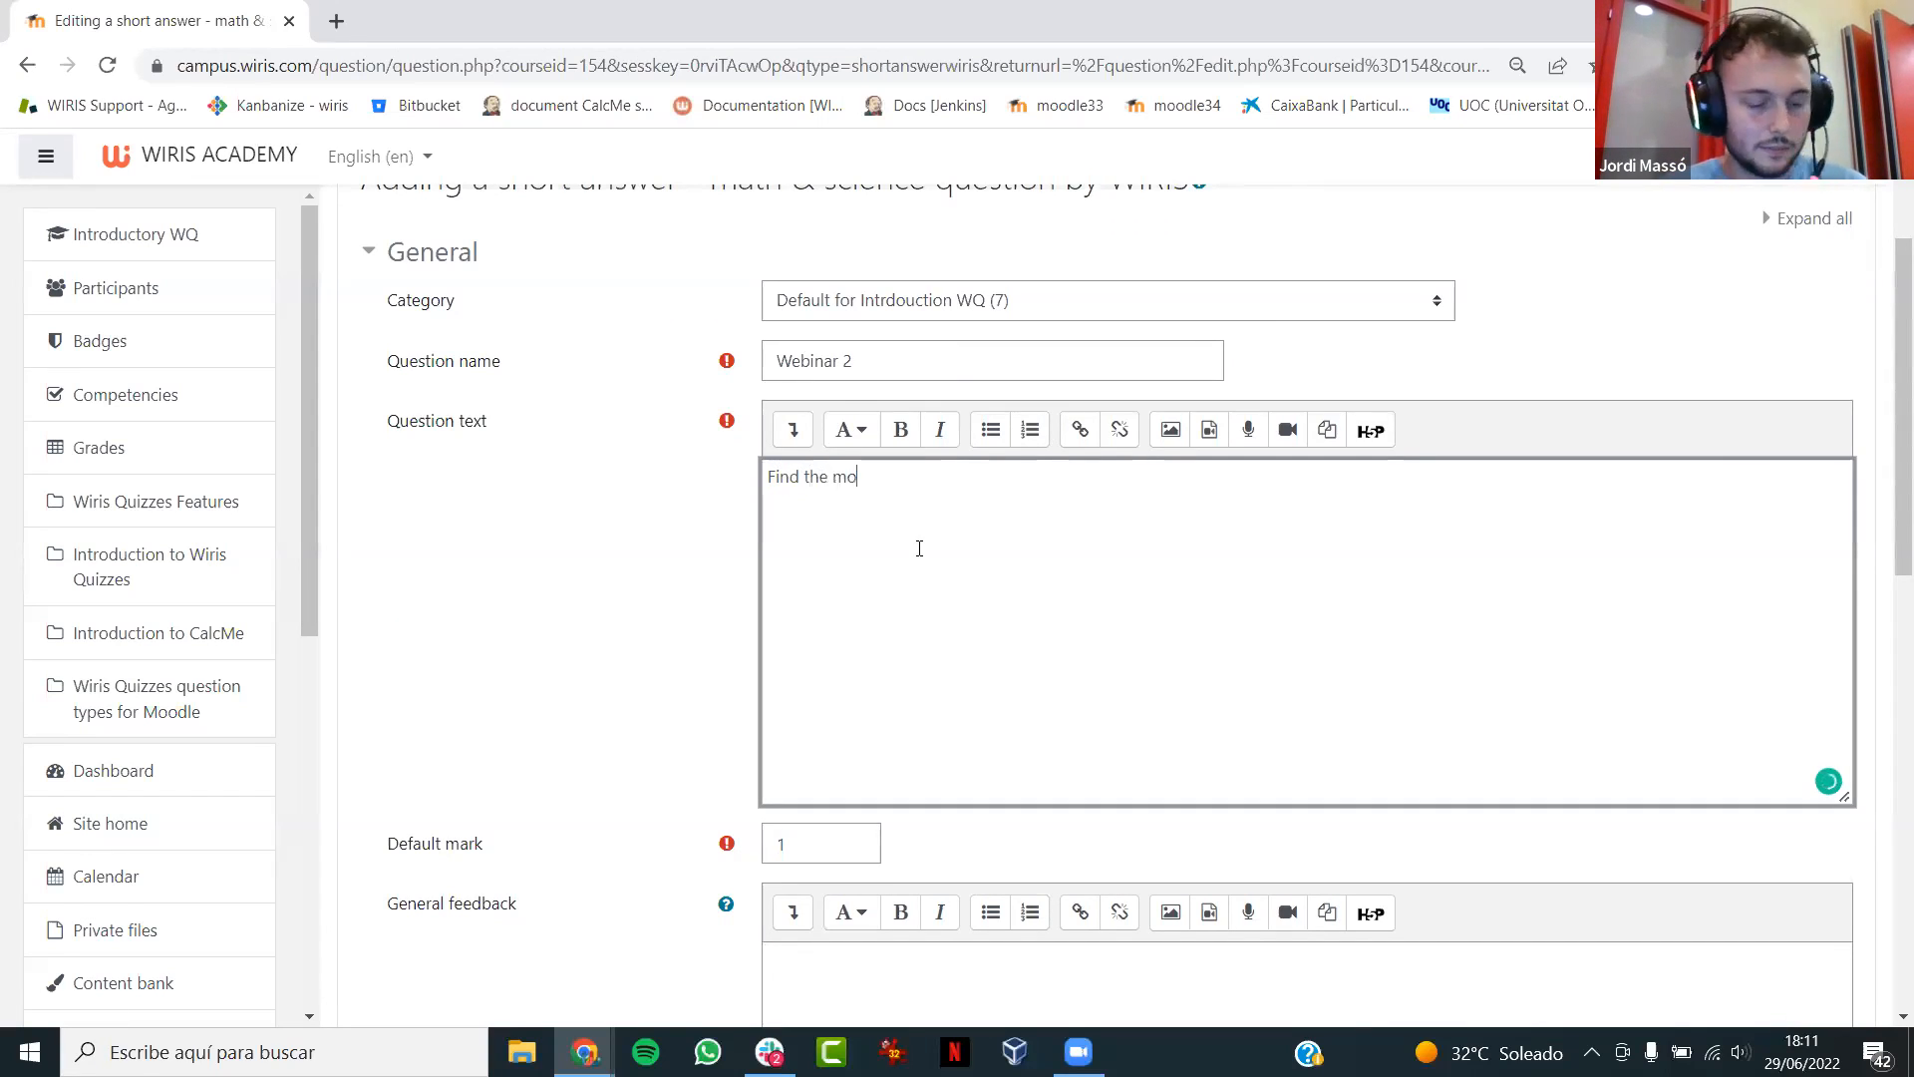
type("nic polynomial of")
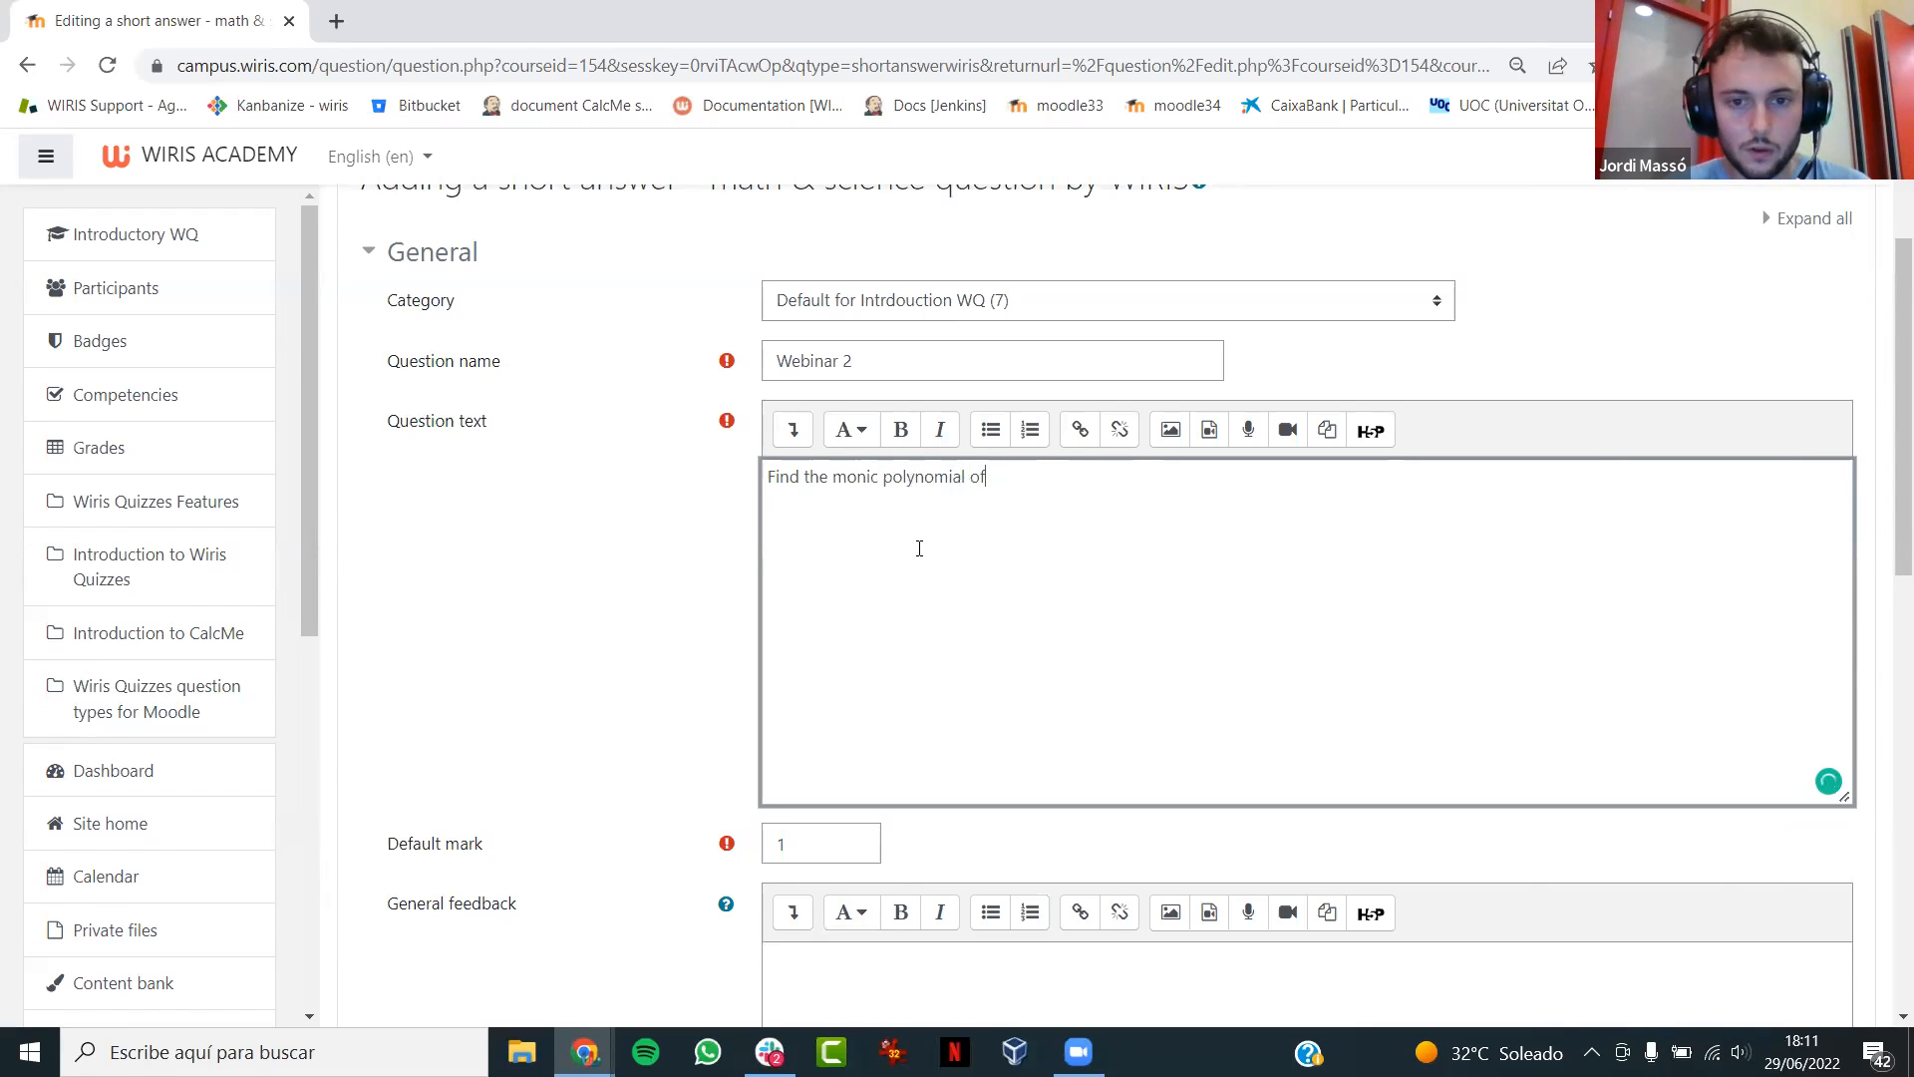
type(" degree two ")
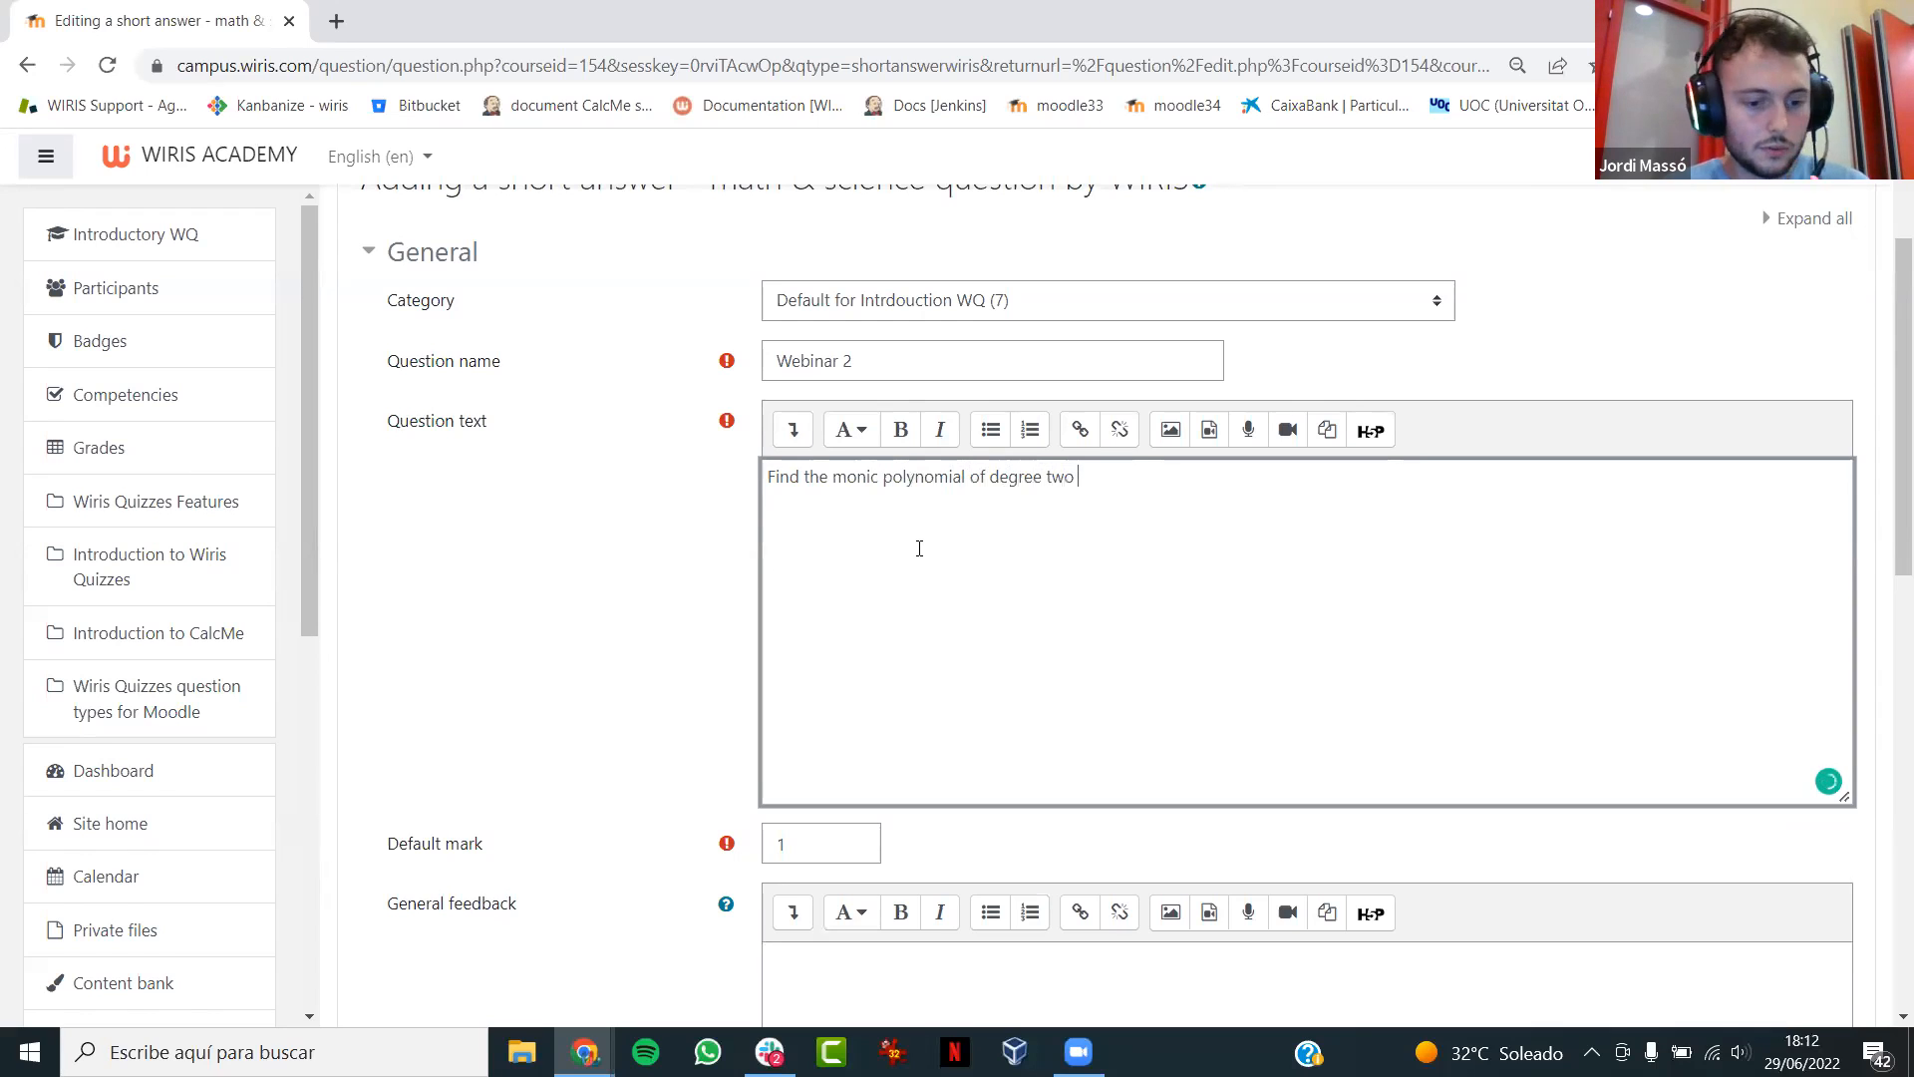
type("with roots")
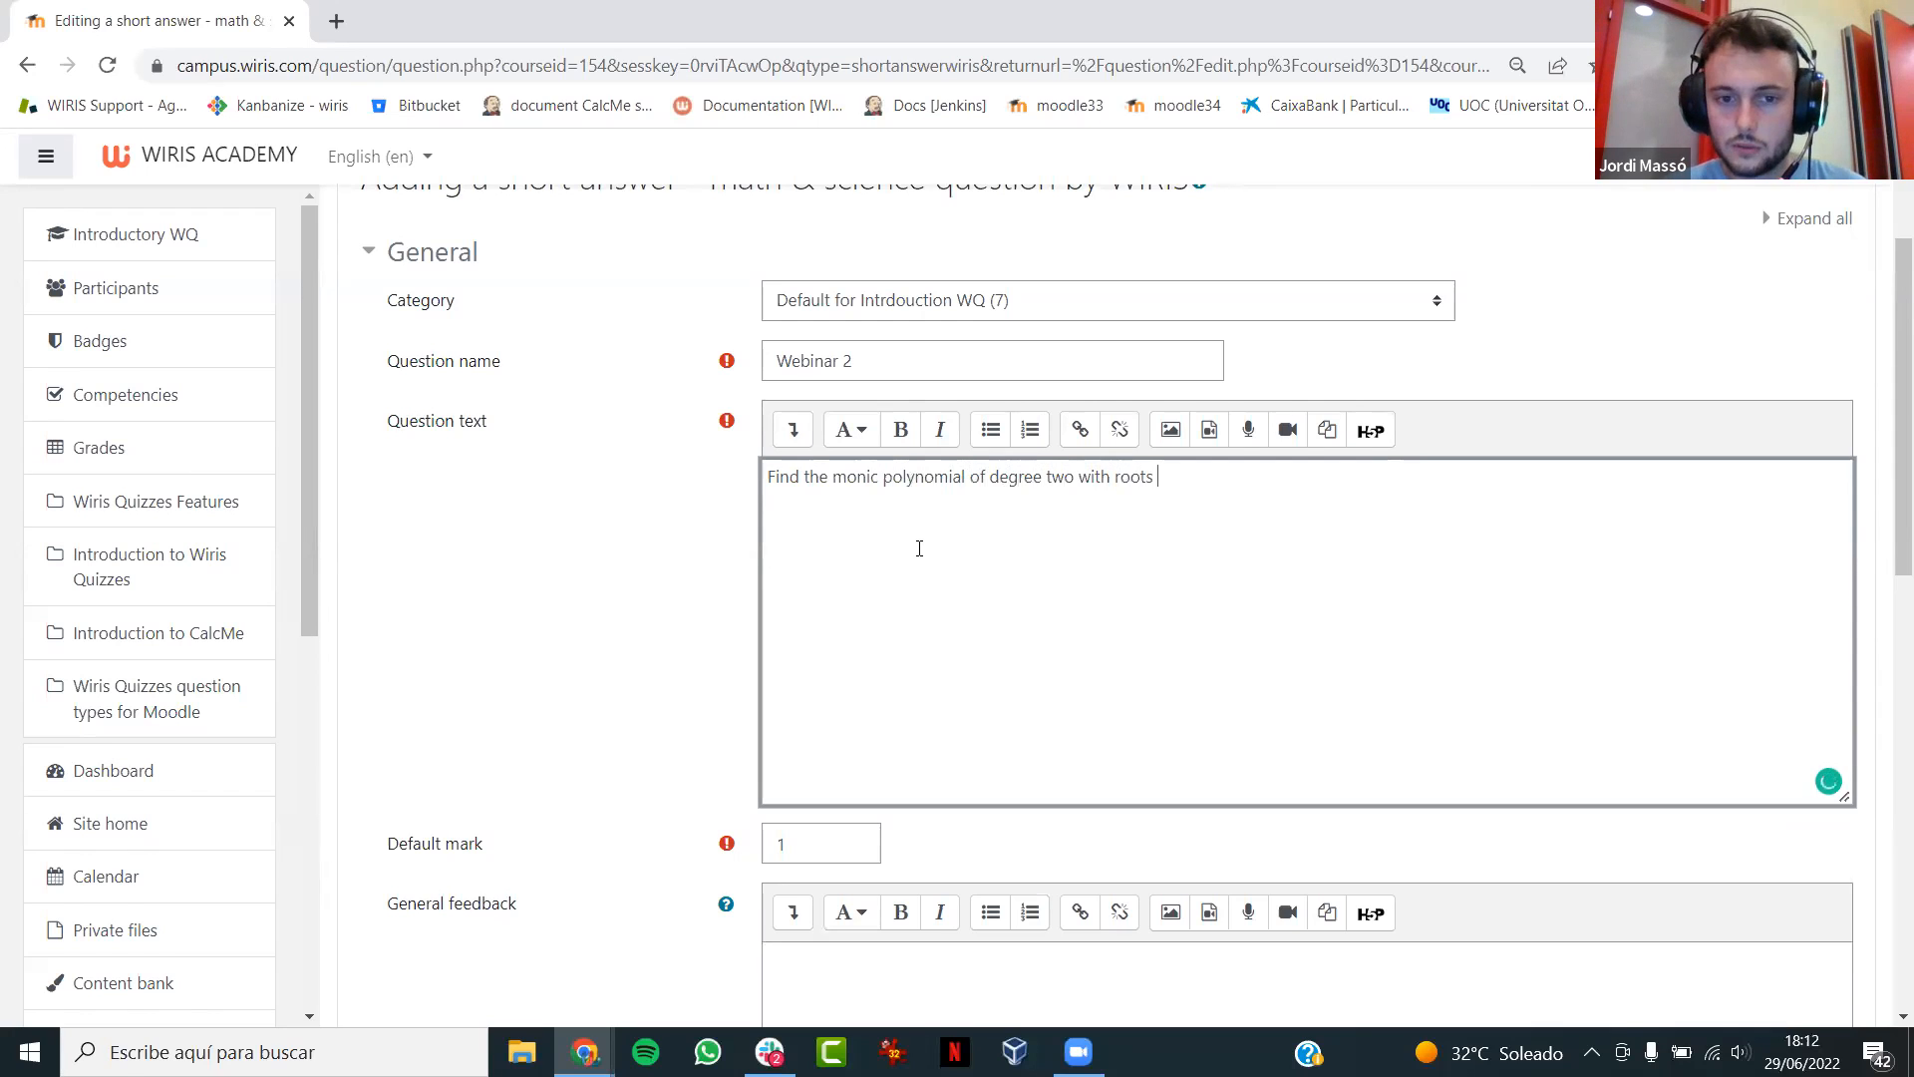
- Insert the variable #a as a MathType formula after "roots" and continue the question text with "and"
left_click(793, 430)
left_click(1548, 472)
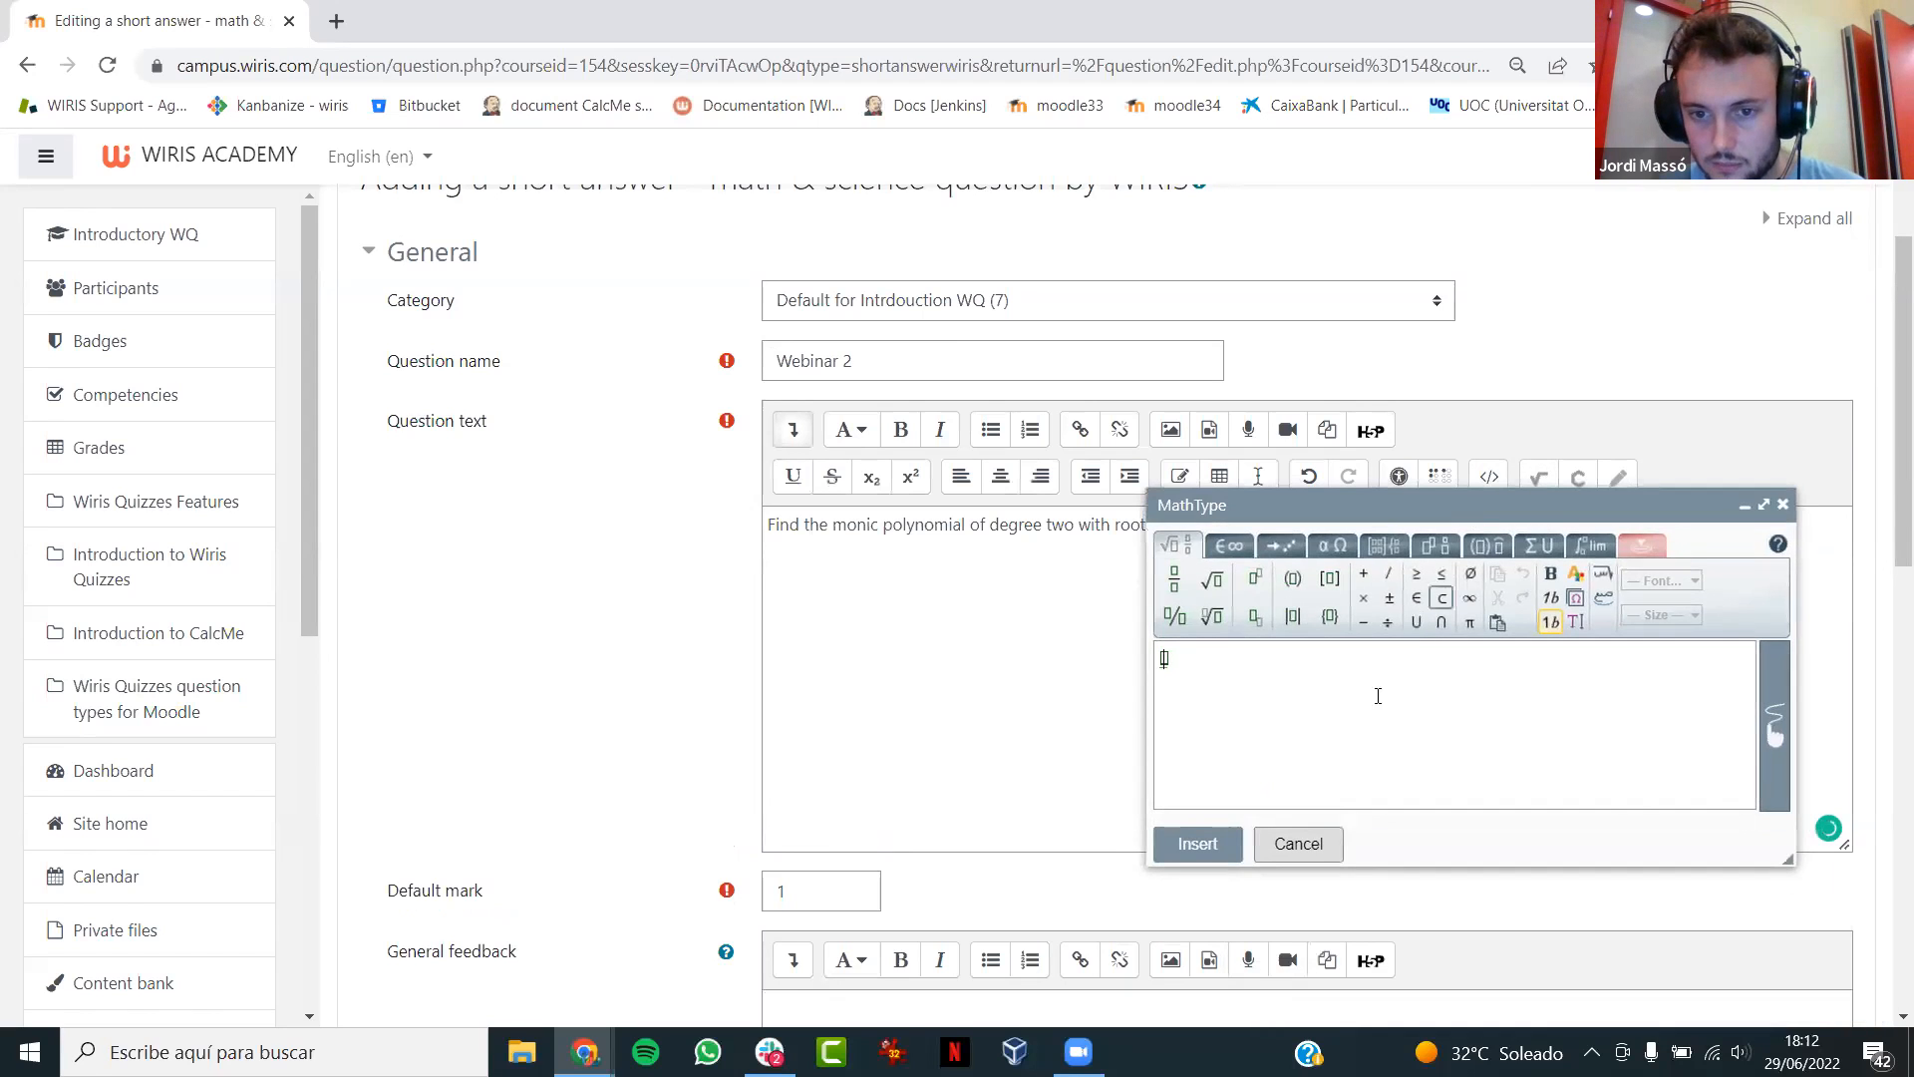
type("#a")
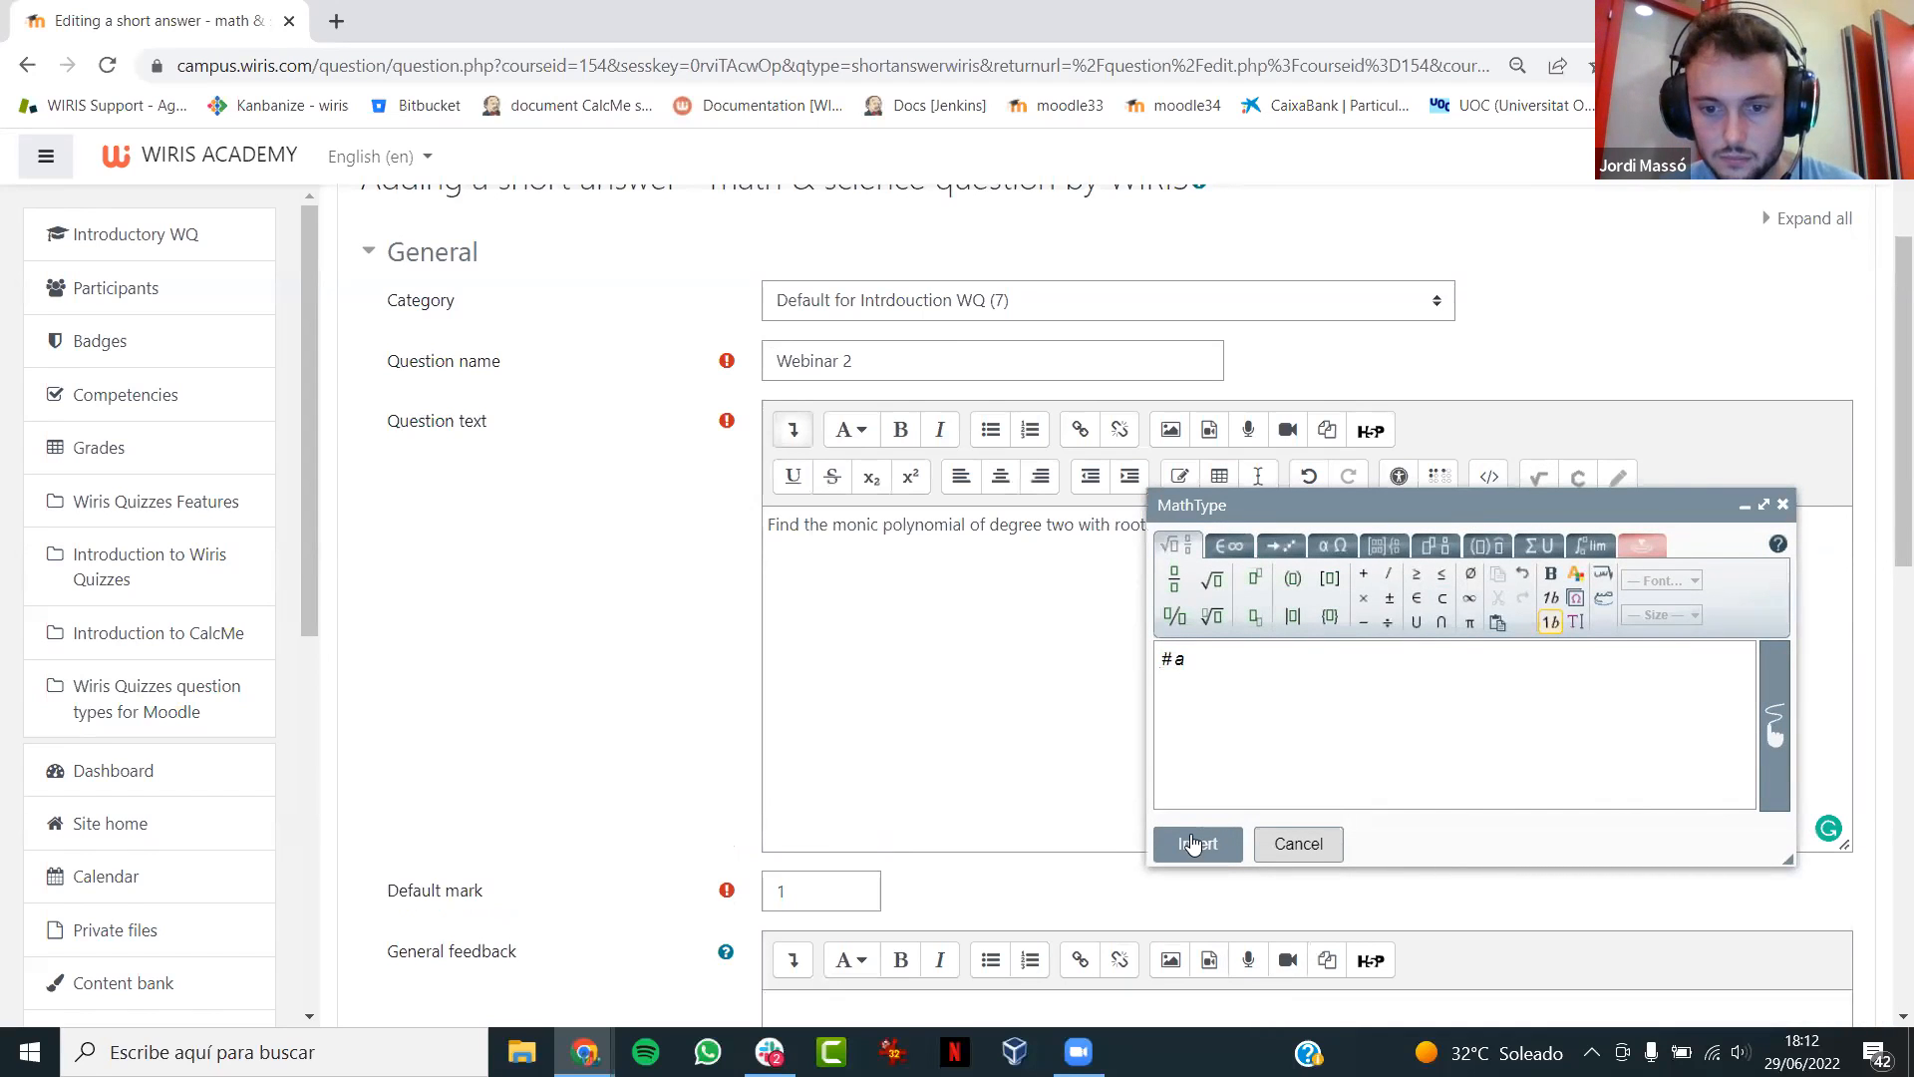
left_click(1194, 844)
type("and")
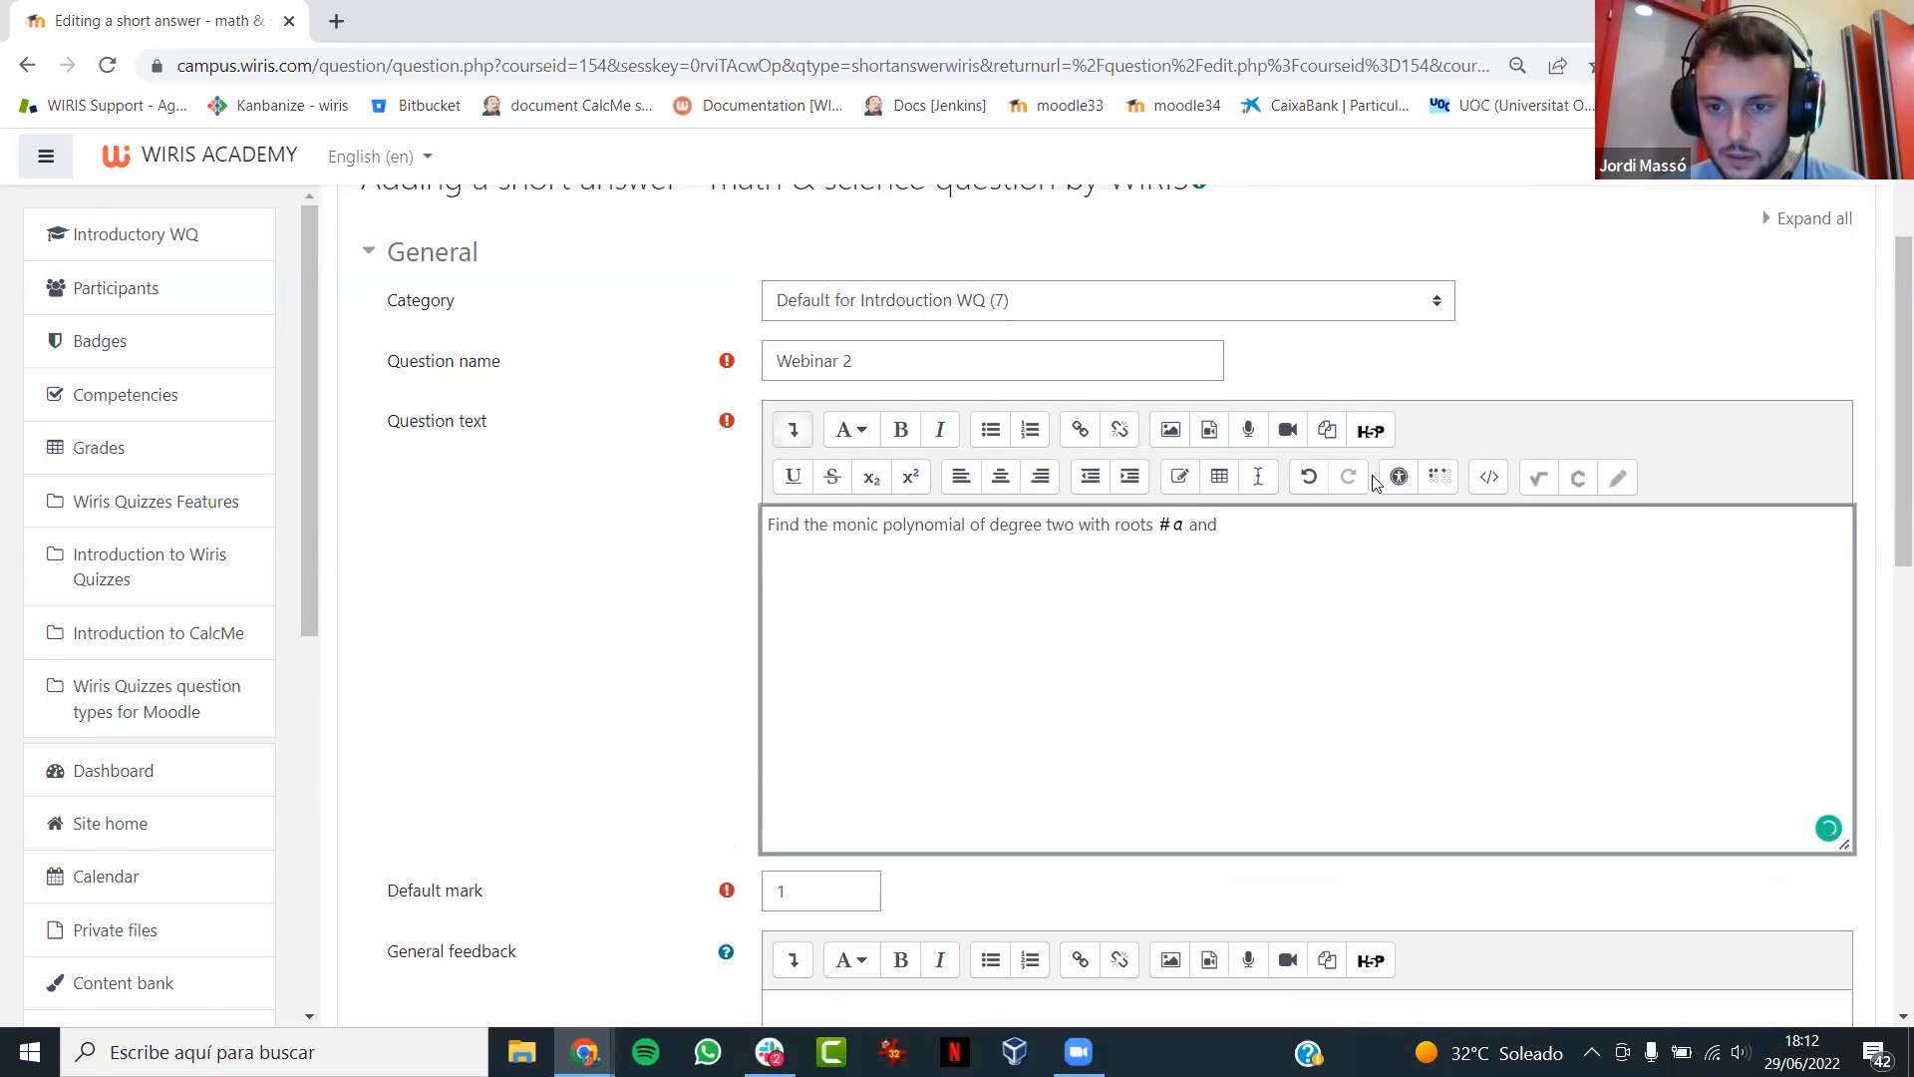
left_click(1492, 478)
left_click(1492, 478)
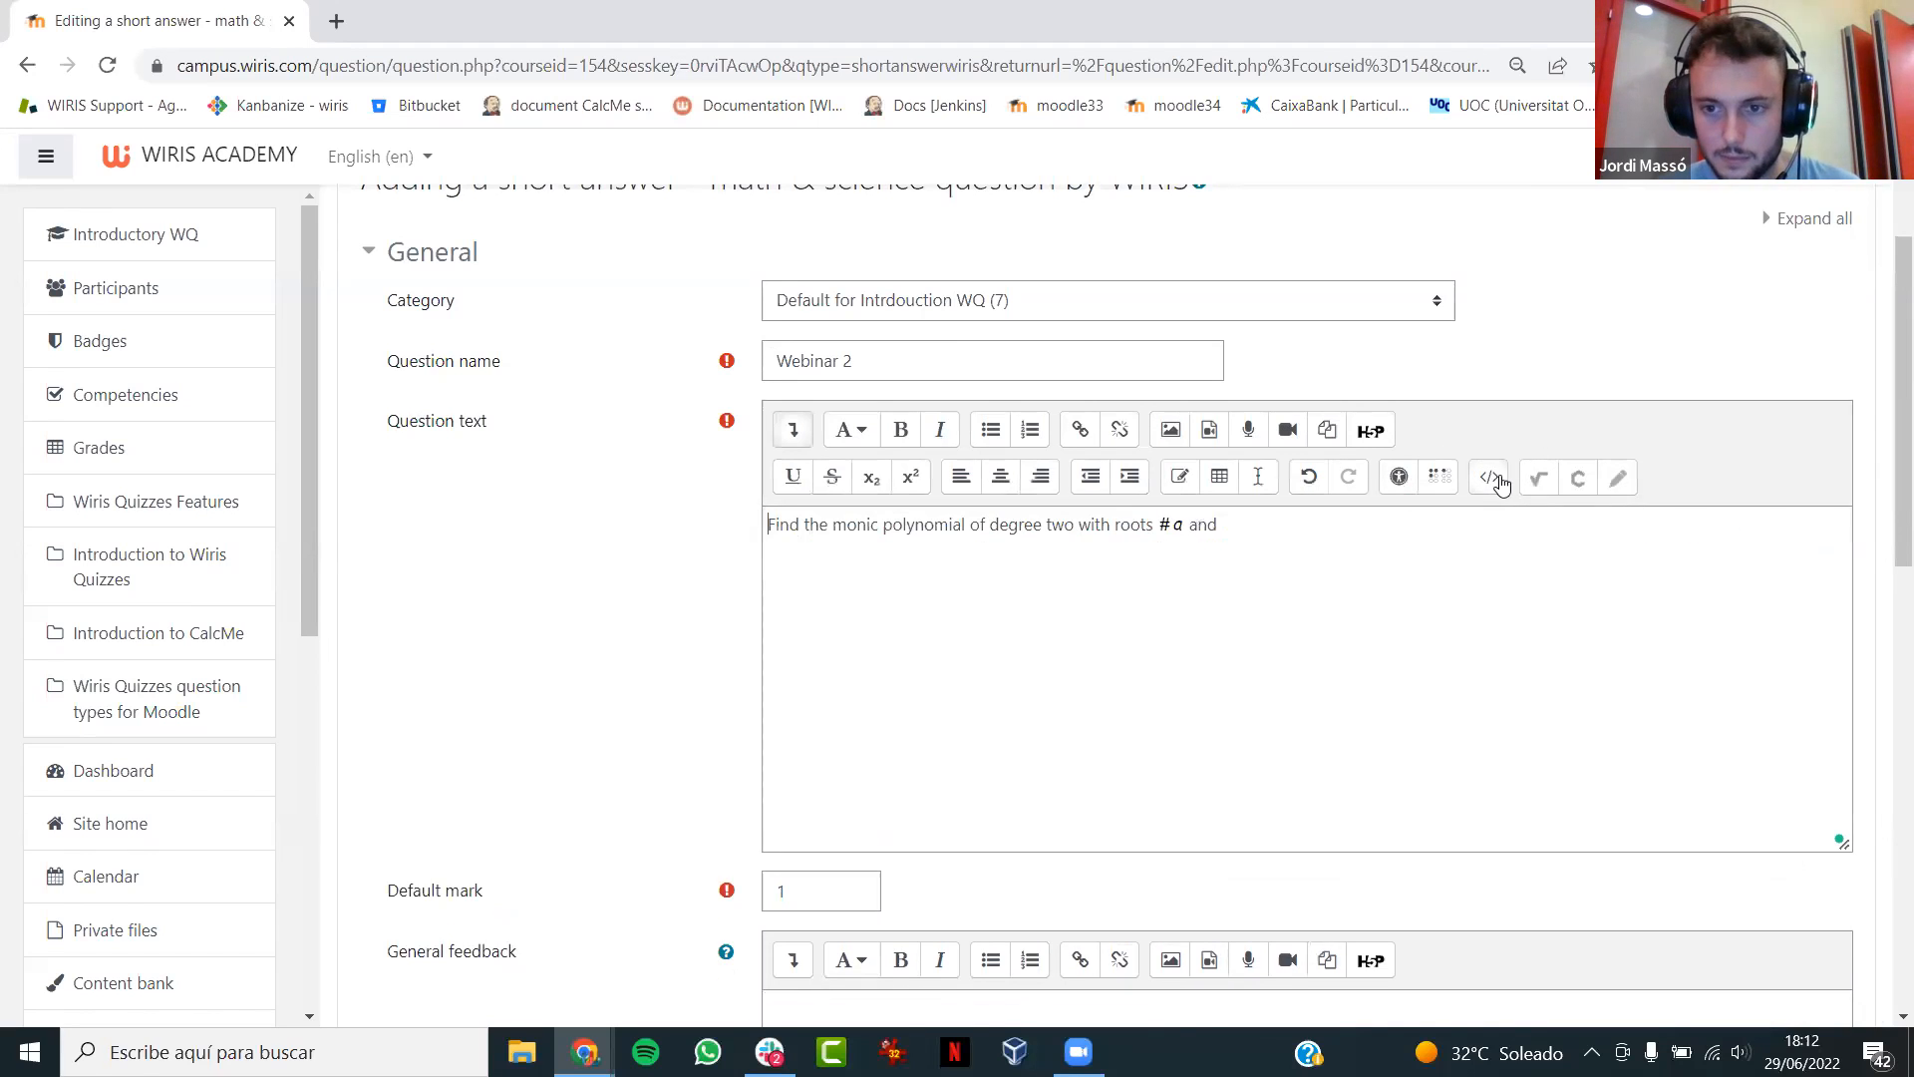
left_click(1538, 477)
left_click(1301, 844)
left_click(1538, 477)
type("#b")
left_click(1203, 843)
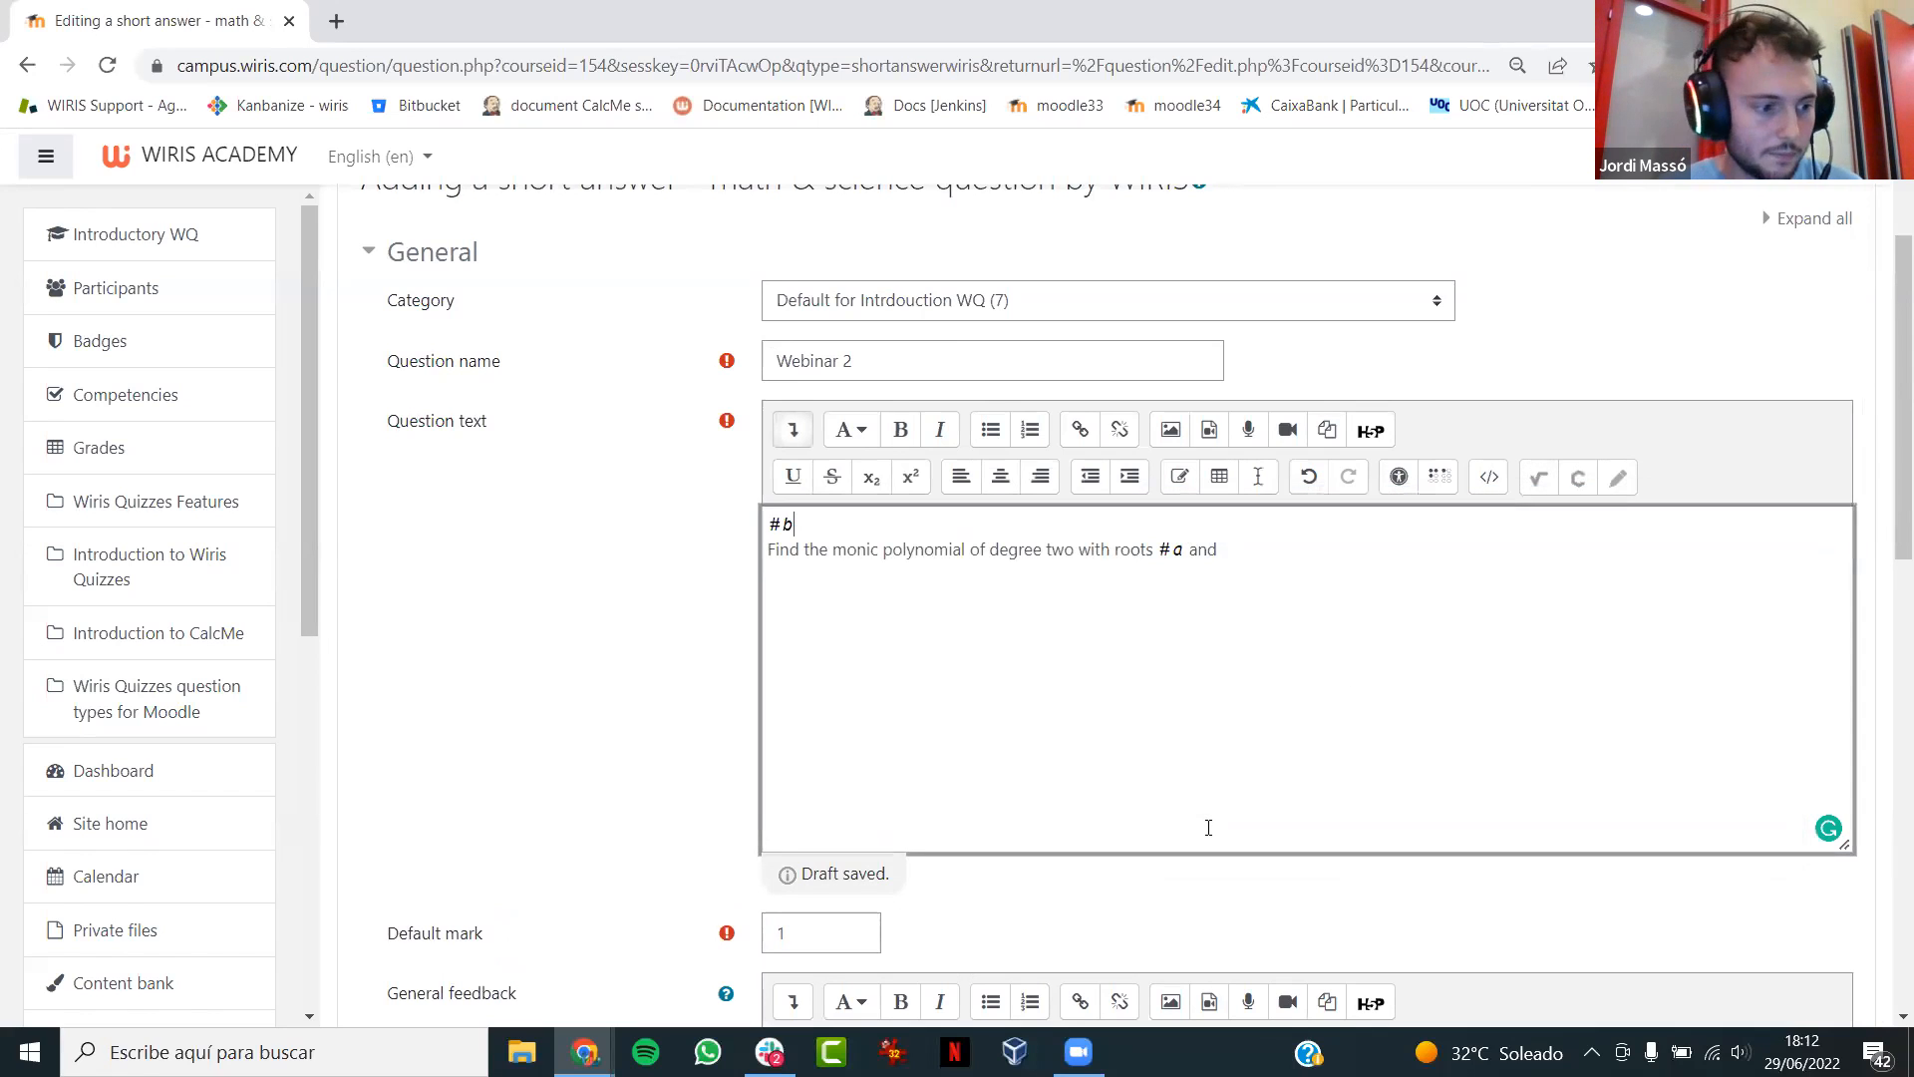
key("ctrl+z")
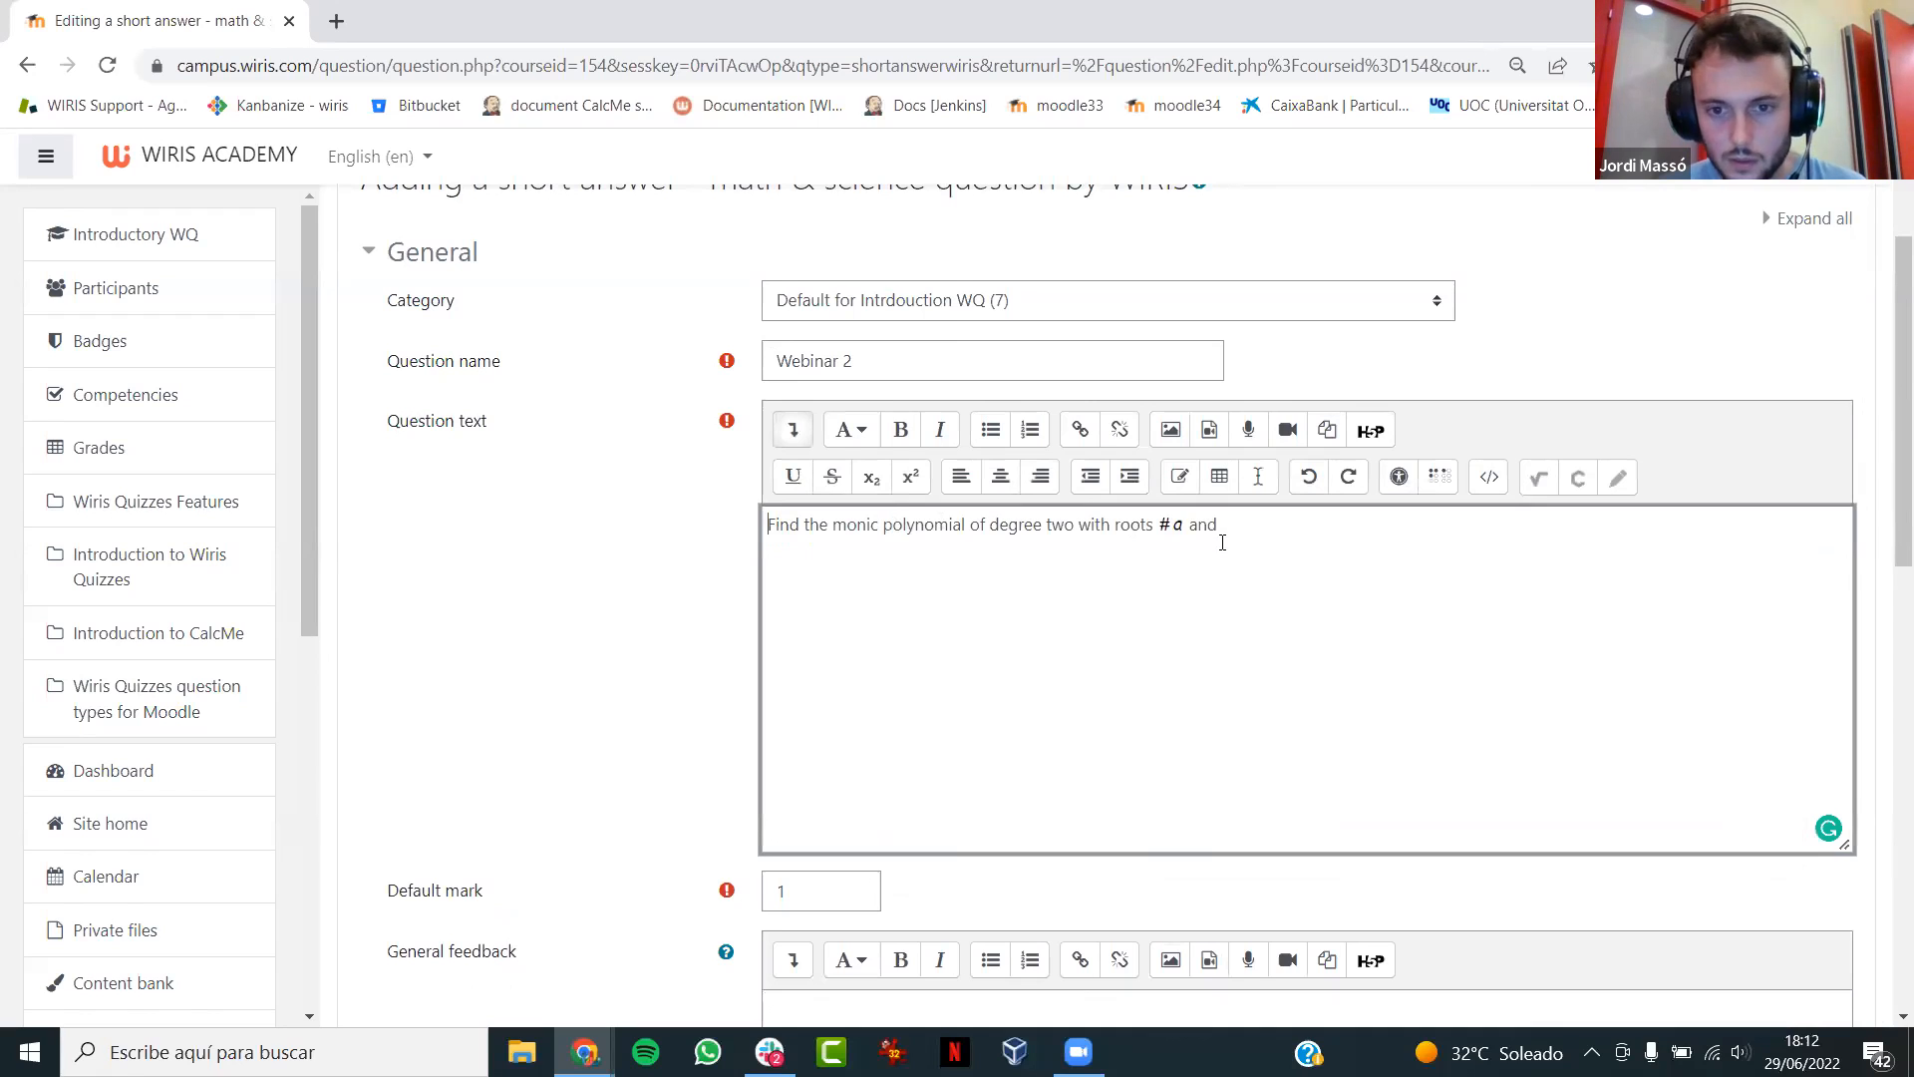
- Insert the variable #b as a MathType formula after "and", and end the sentence with a period
left_click(1536, 477)
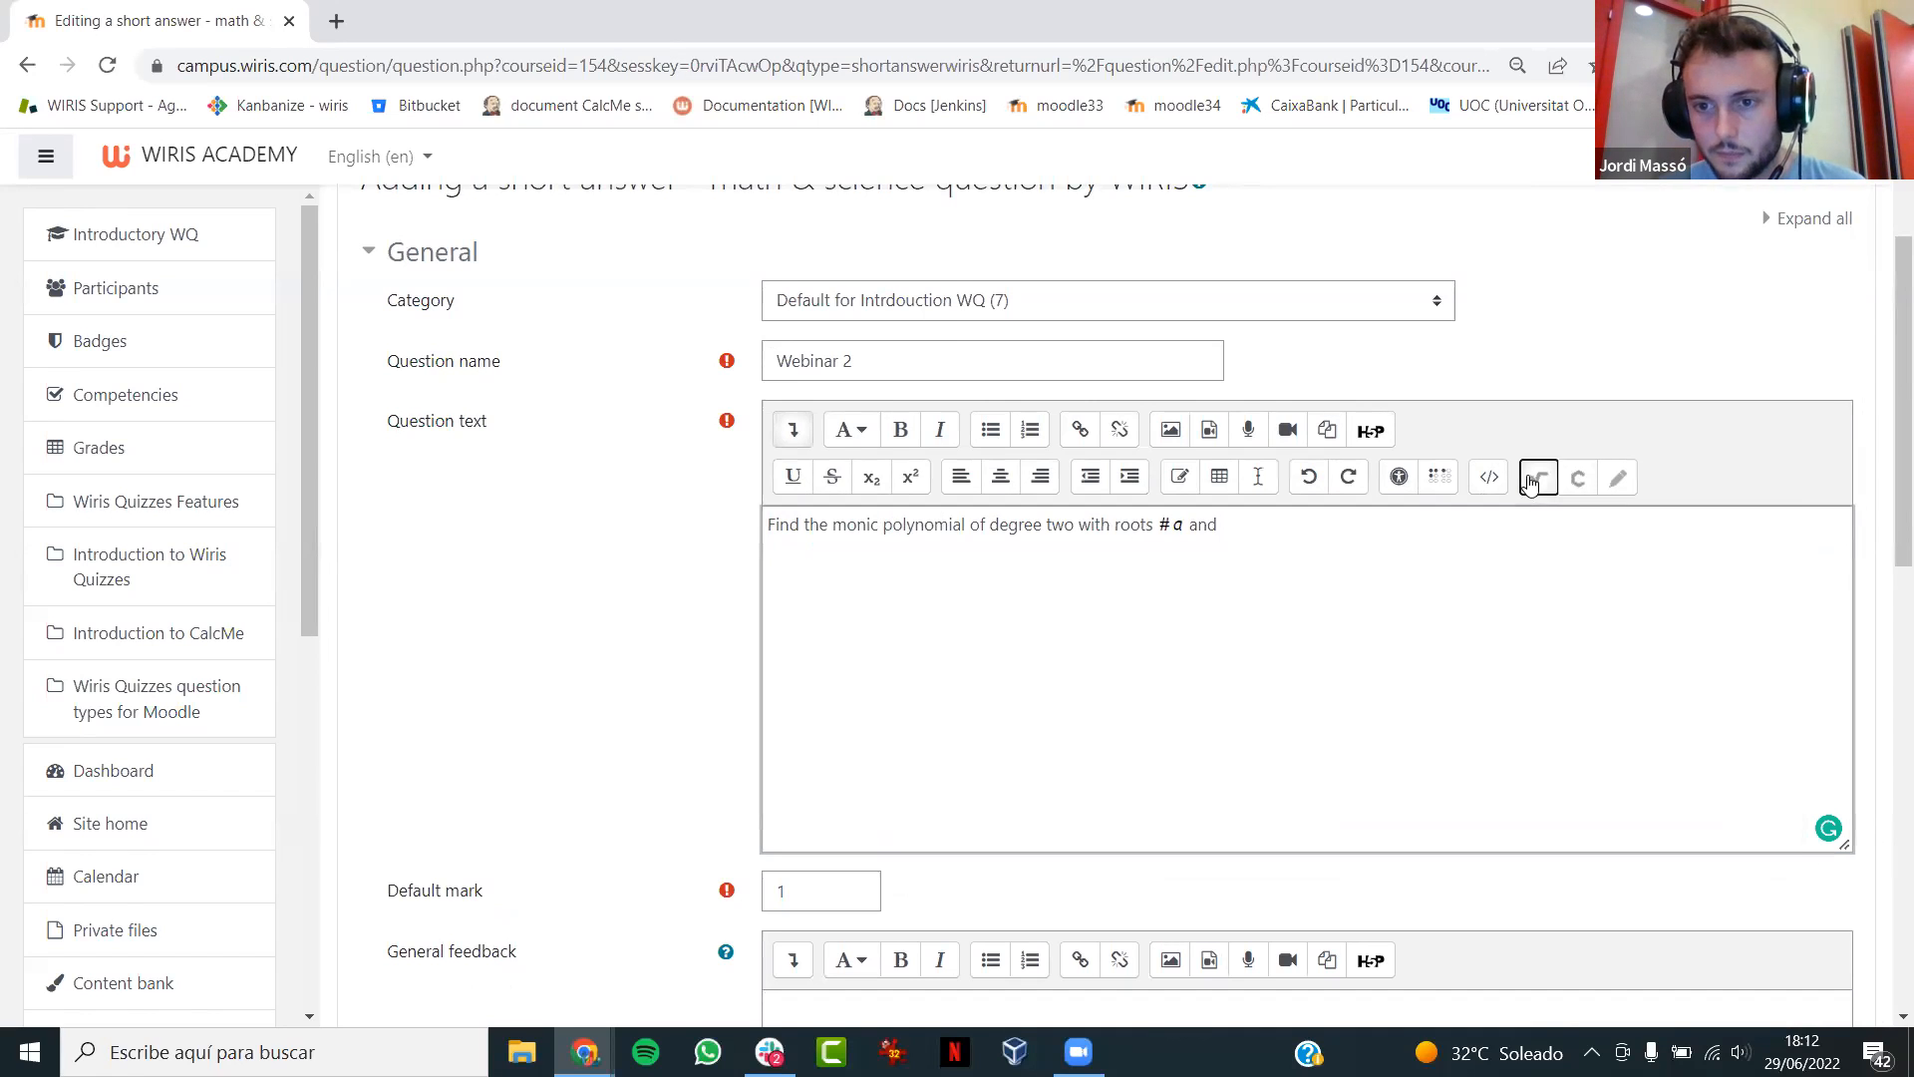
type("#b")
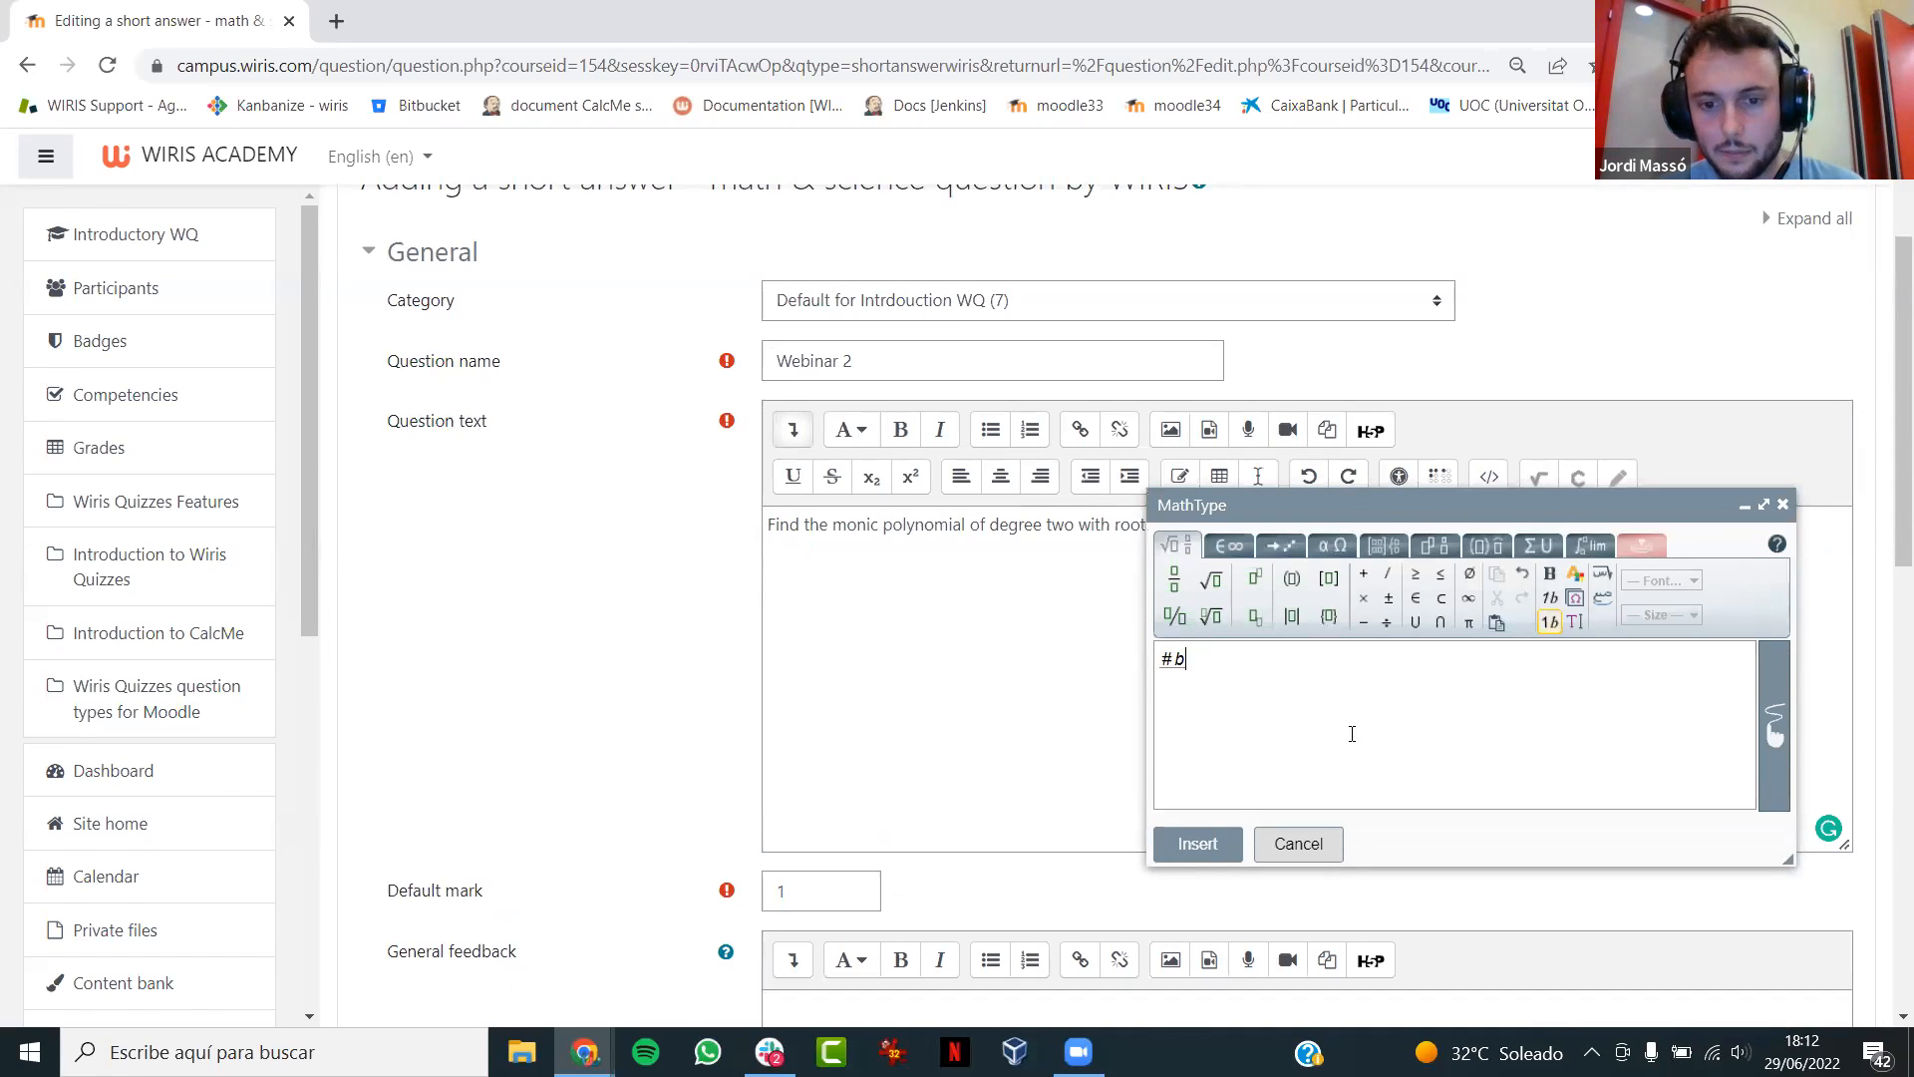
left_click(1193, 846)
type(".")
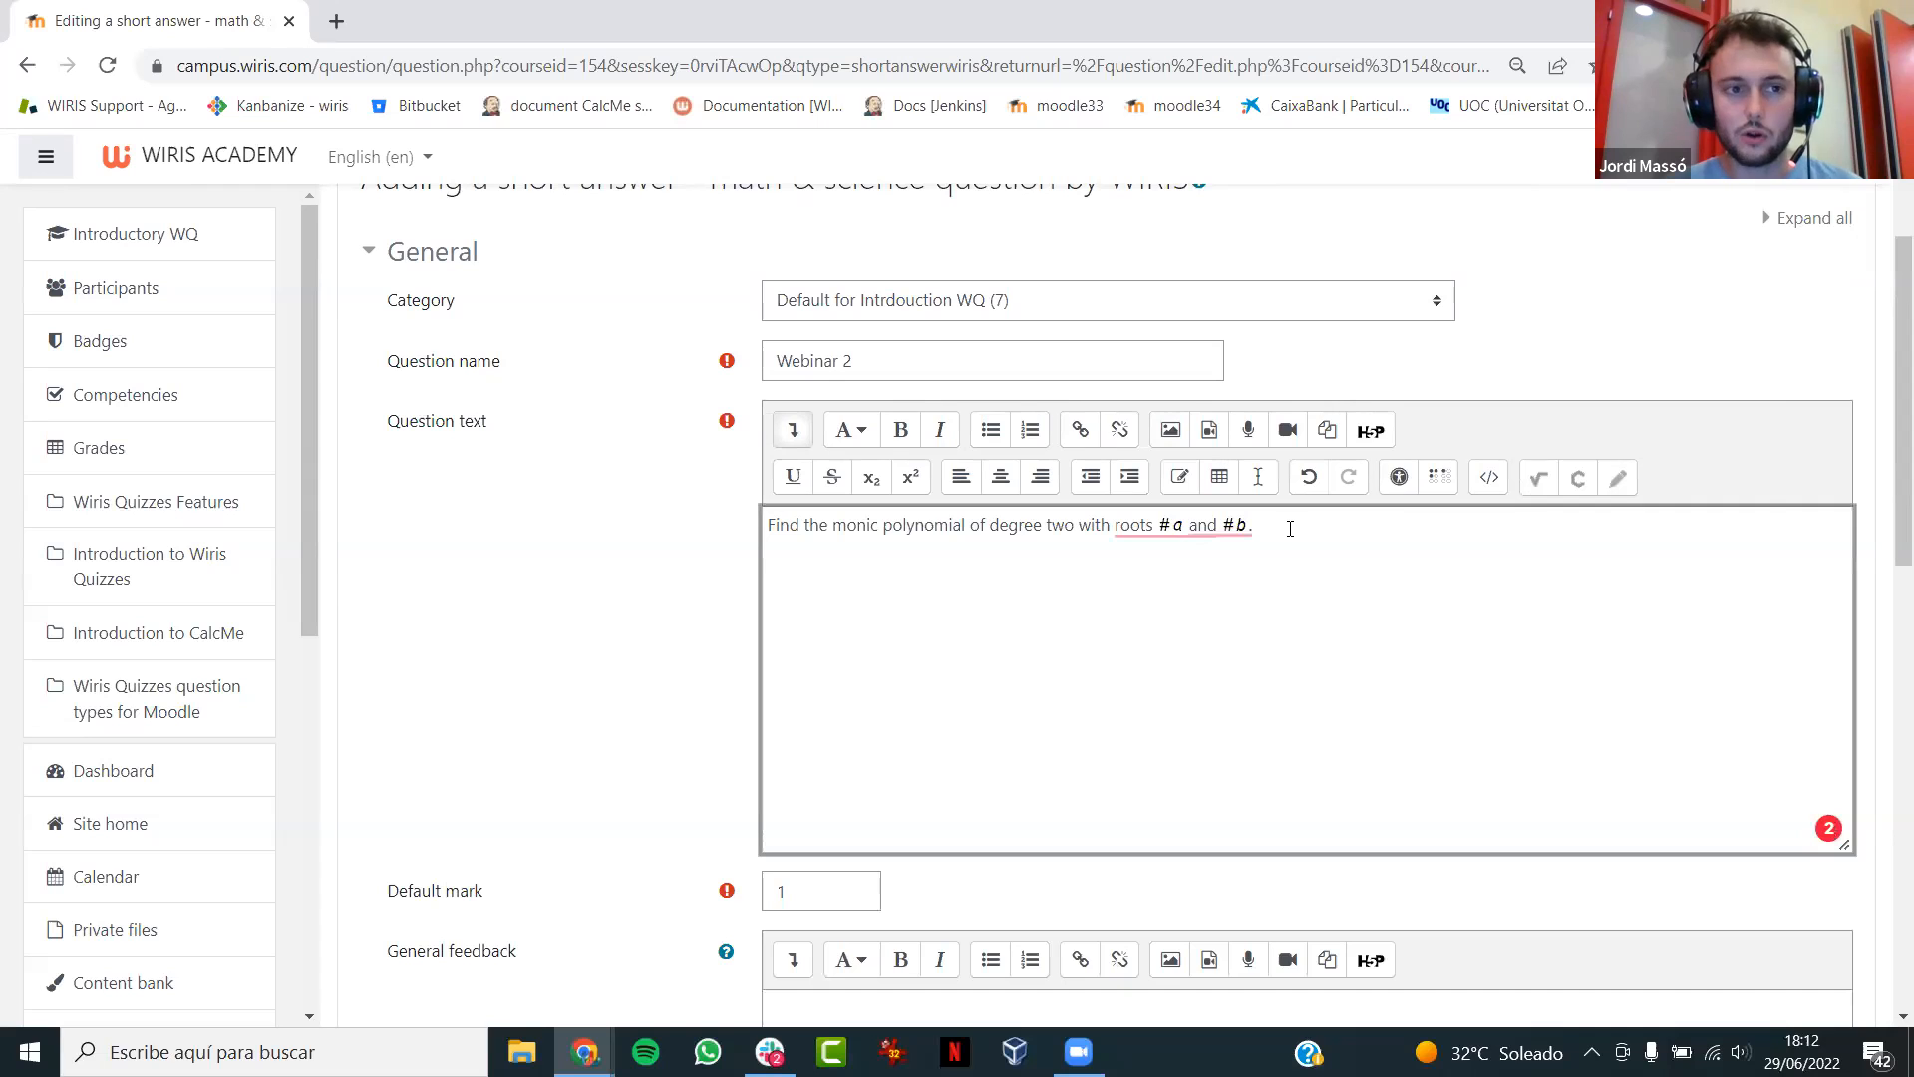
type(" Besides, calcula")
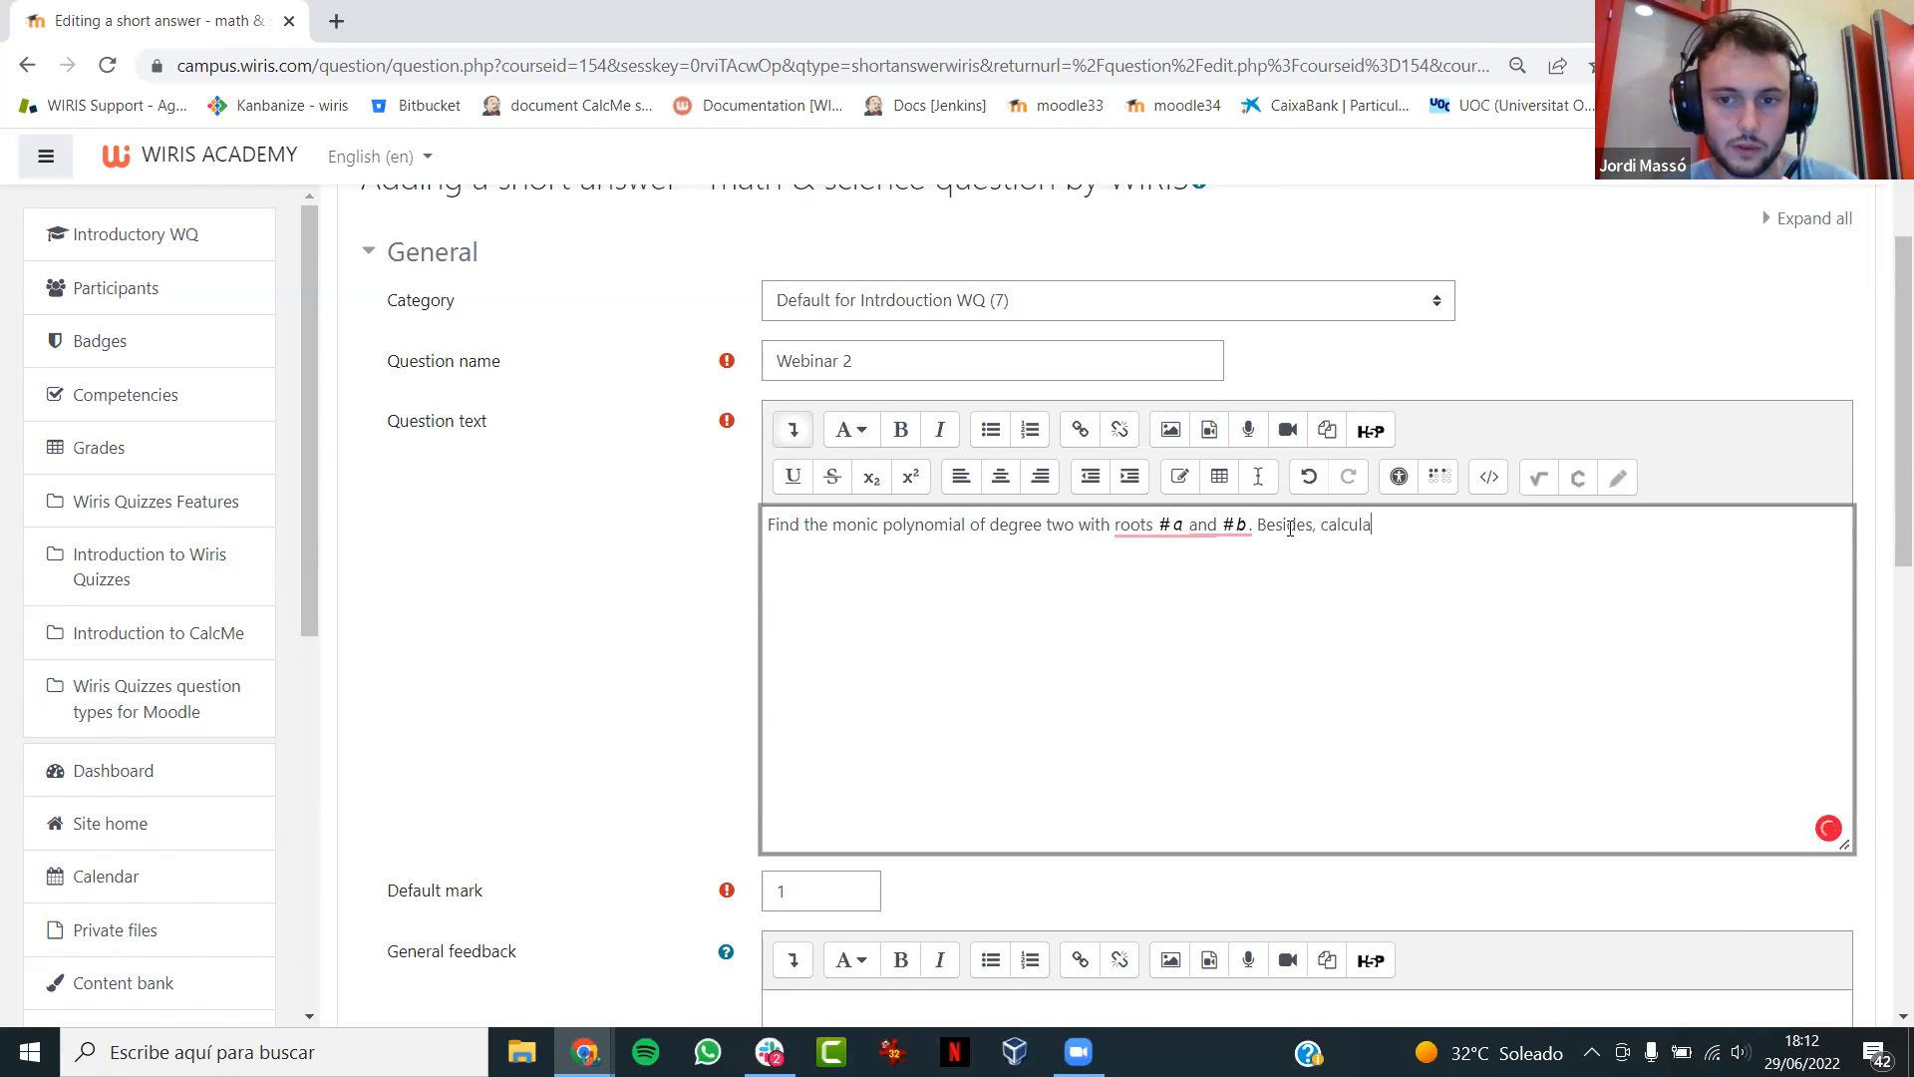
type("te the image of")
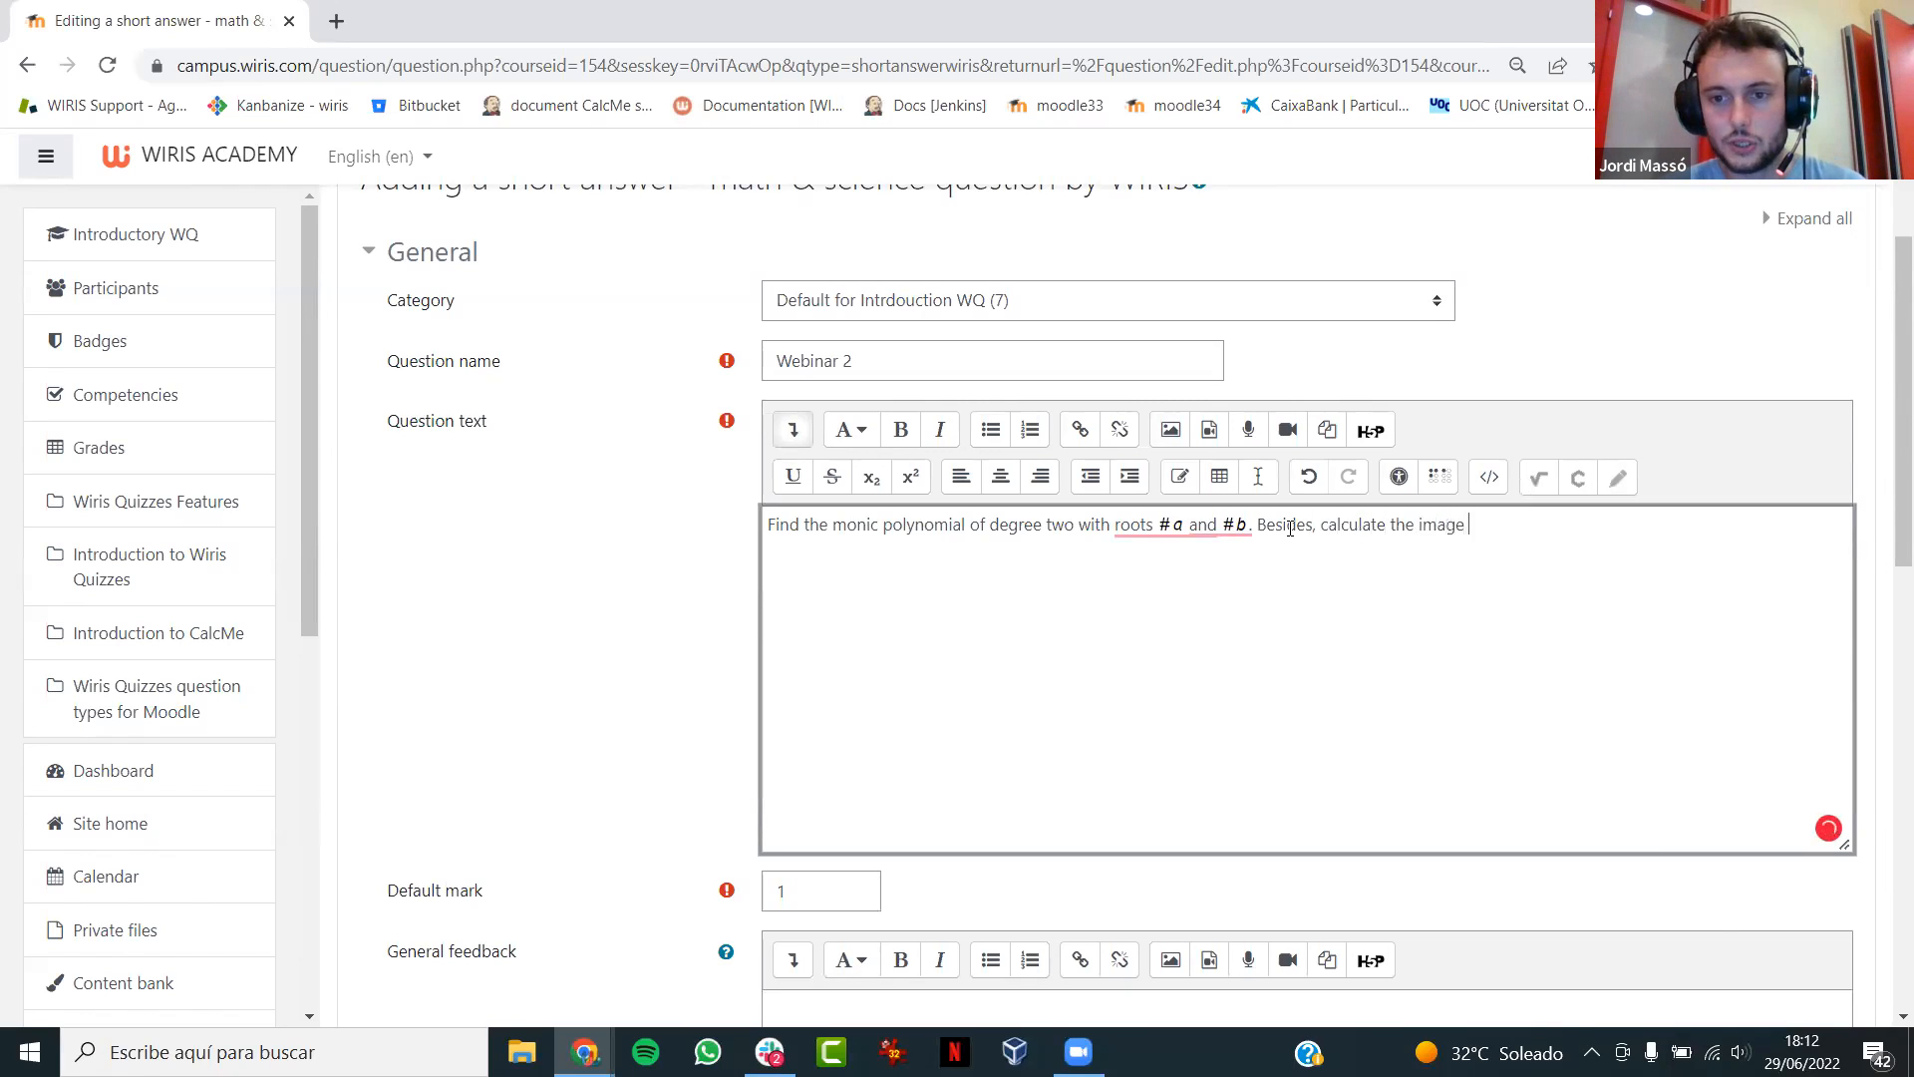
- Add "Besides, calculate the image of p(x) in" to the question text, with p(x) as a MathType formula
left_click(1540, 478)
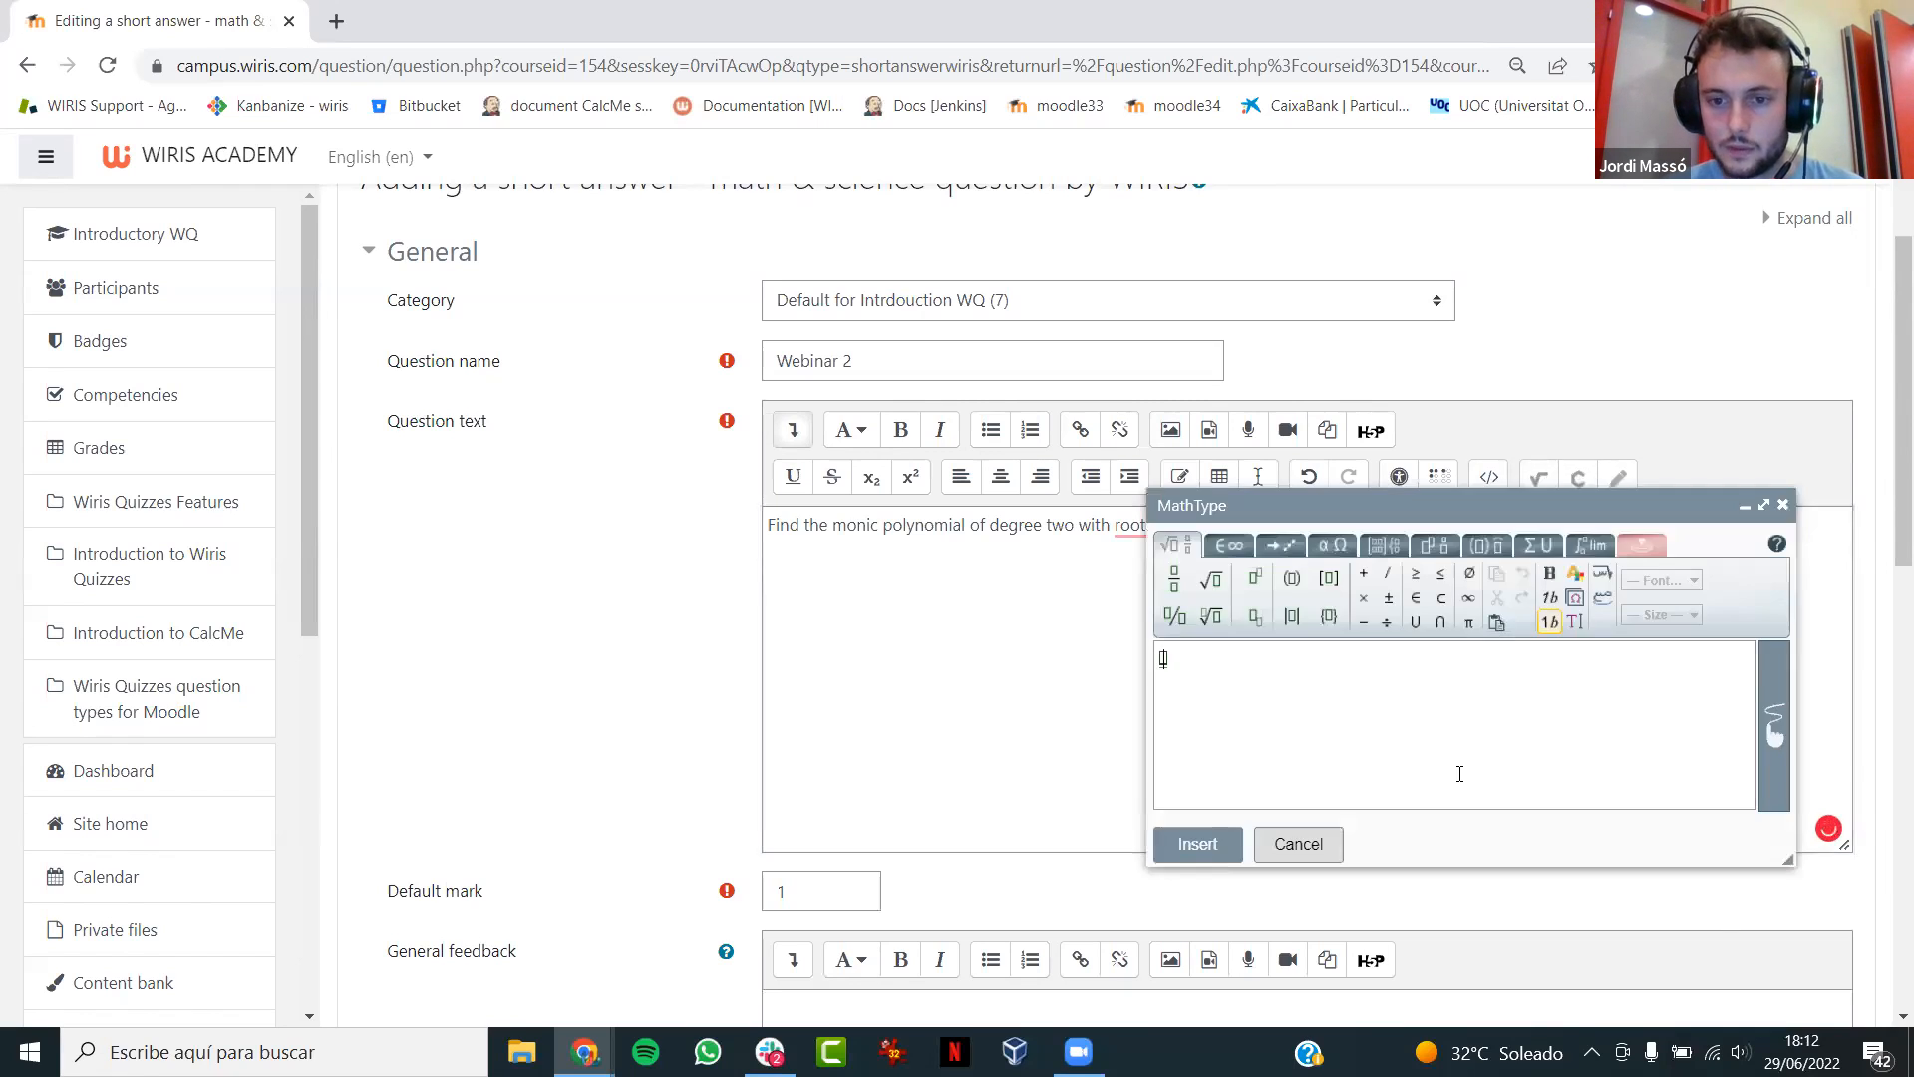
type("p(x)")
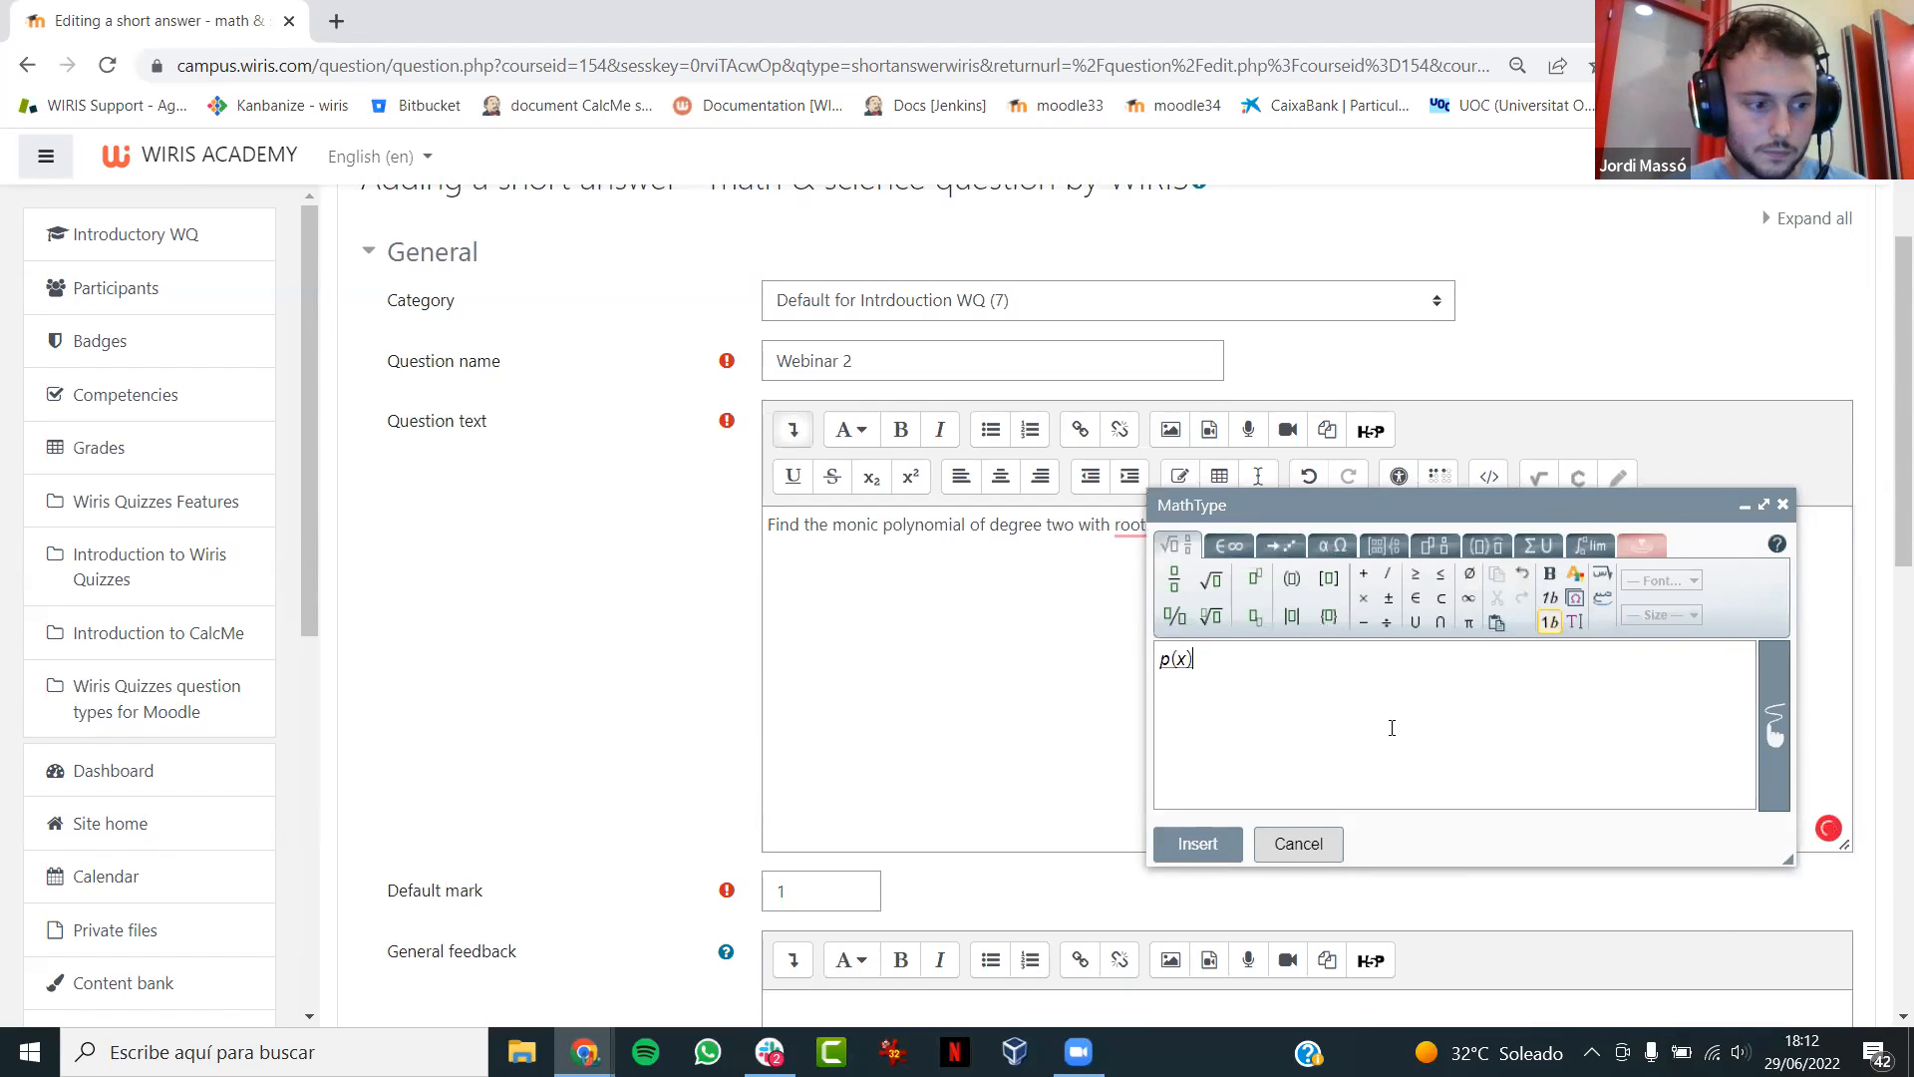
left_click(1197, 844)
type("in")
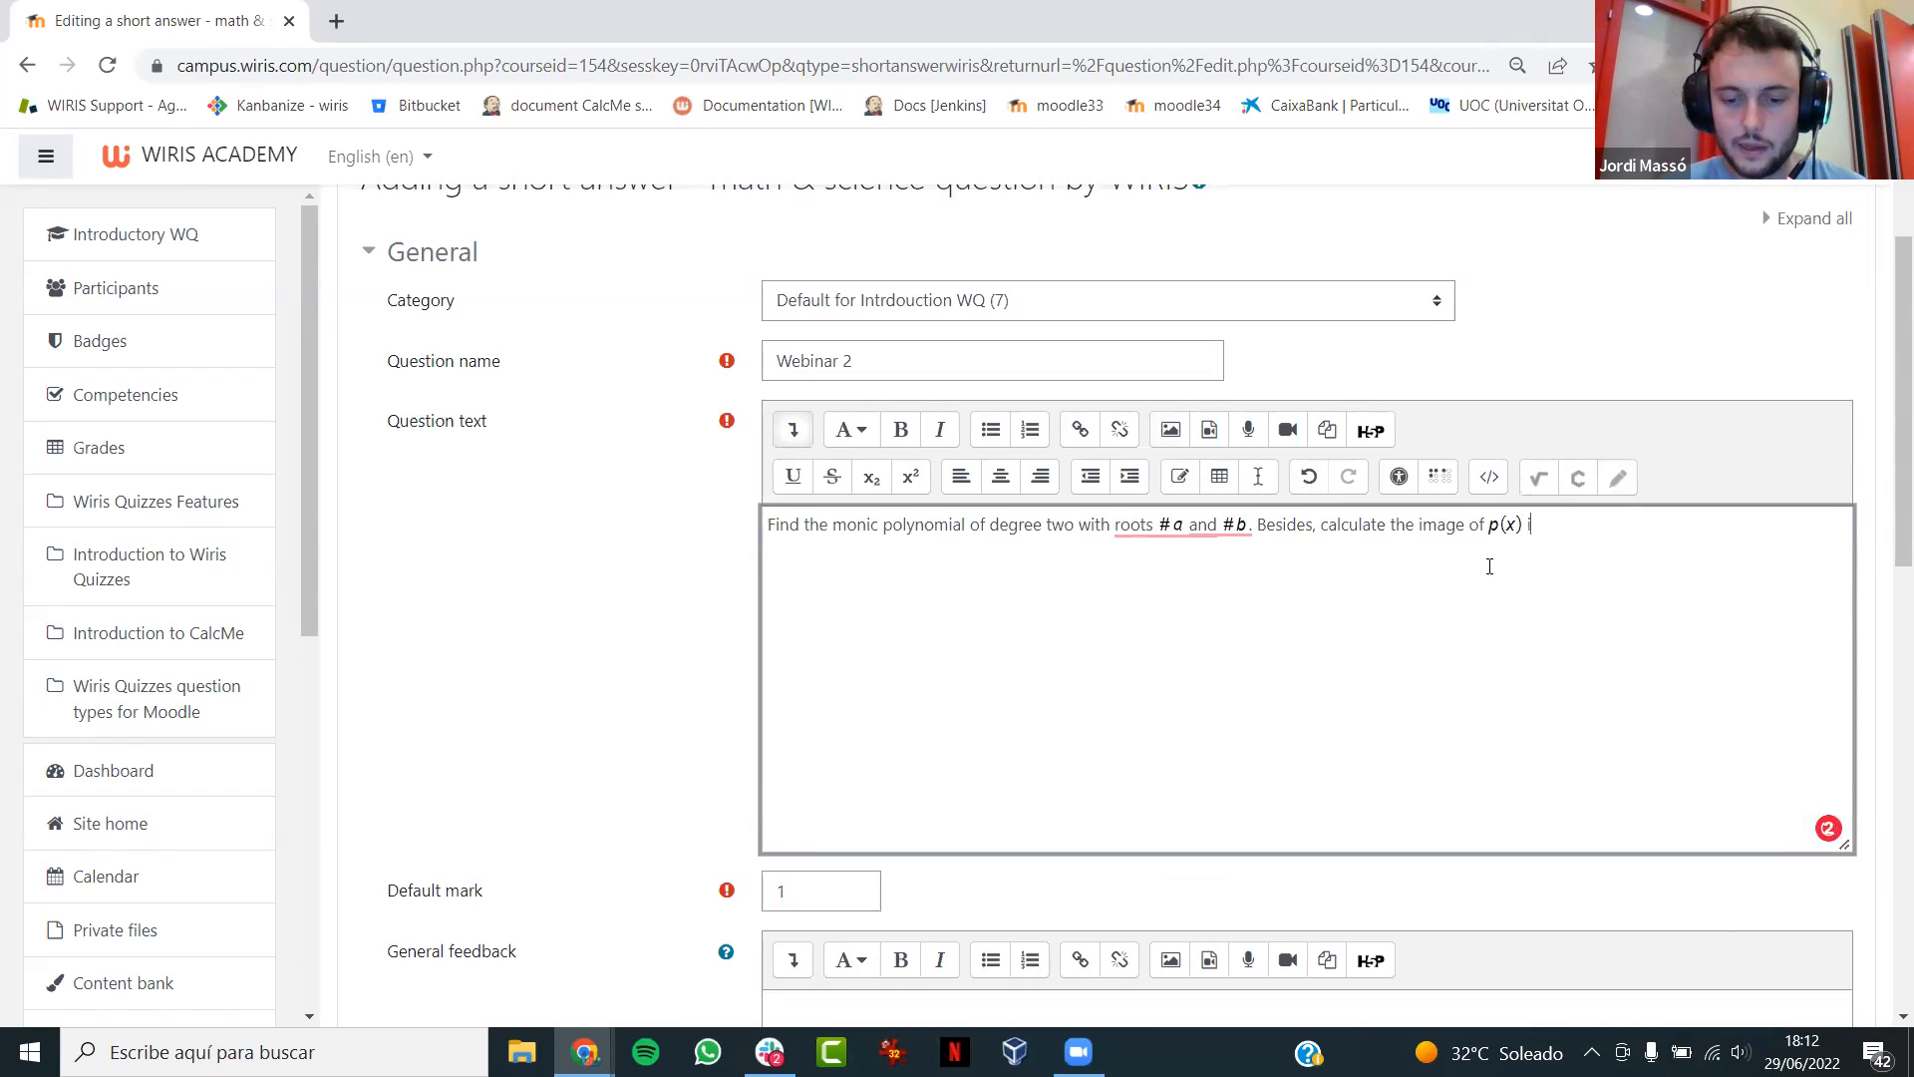
- Complete the second sentence of the question text with the variable #c as a MathType formula and a period
left_click(1540, 479)
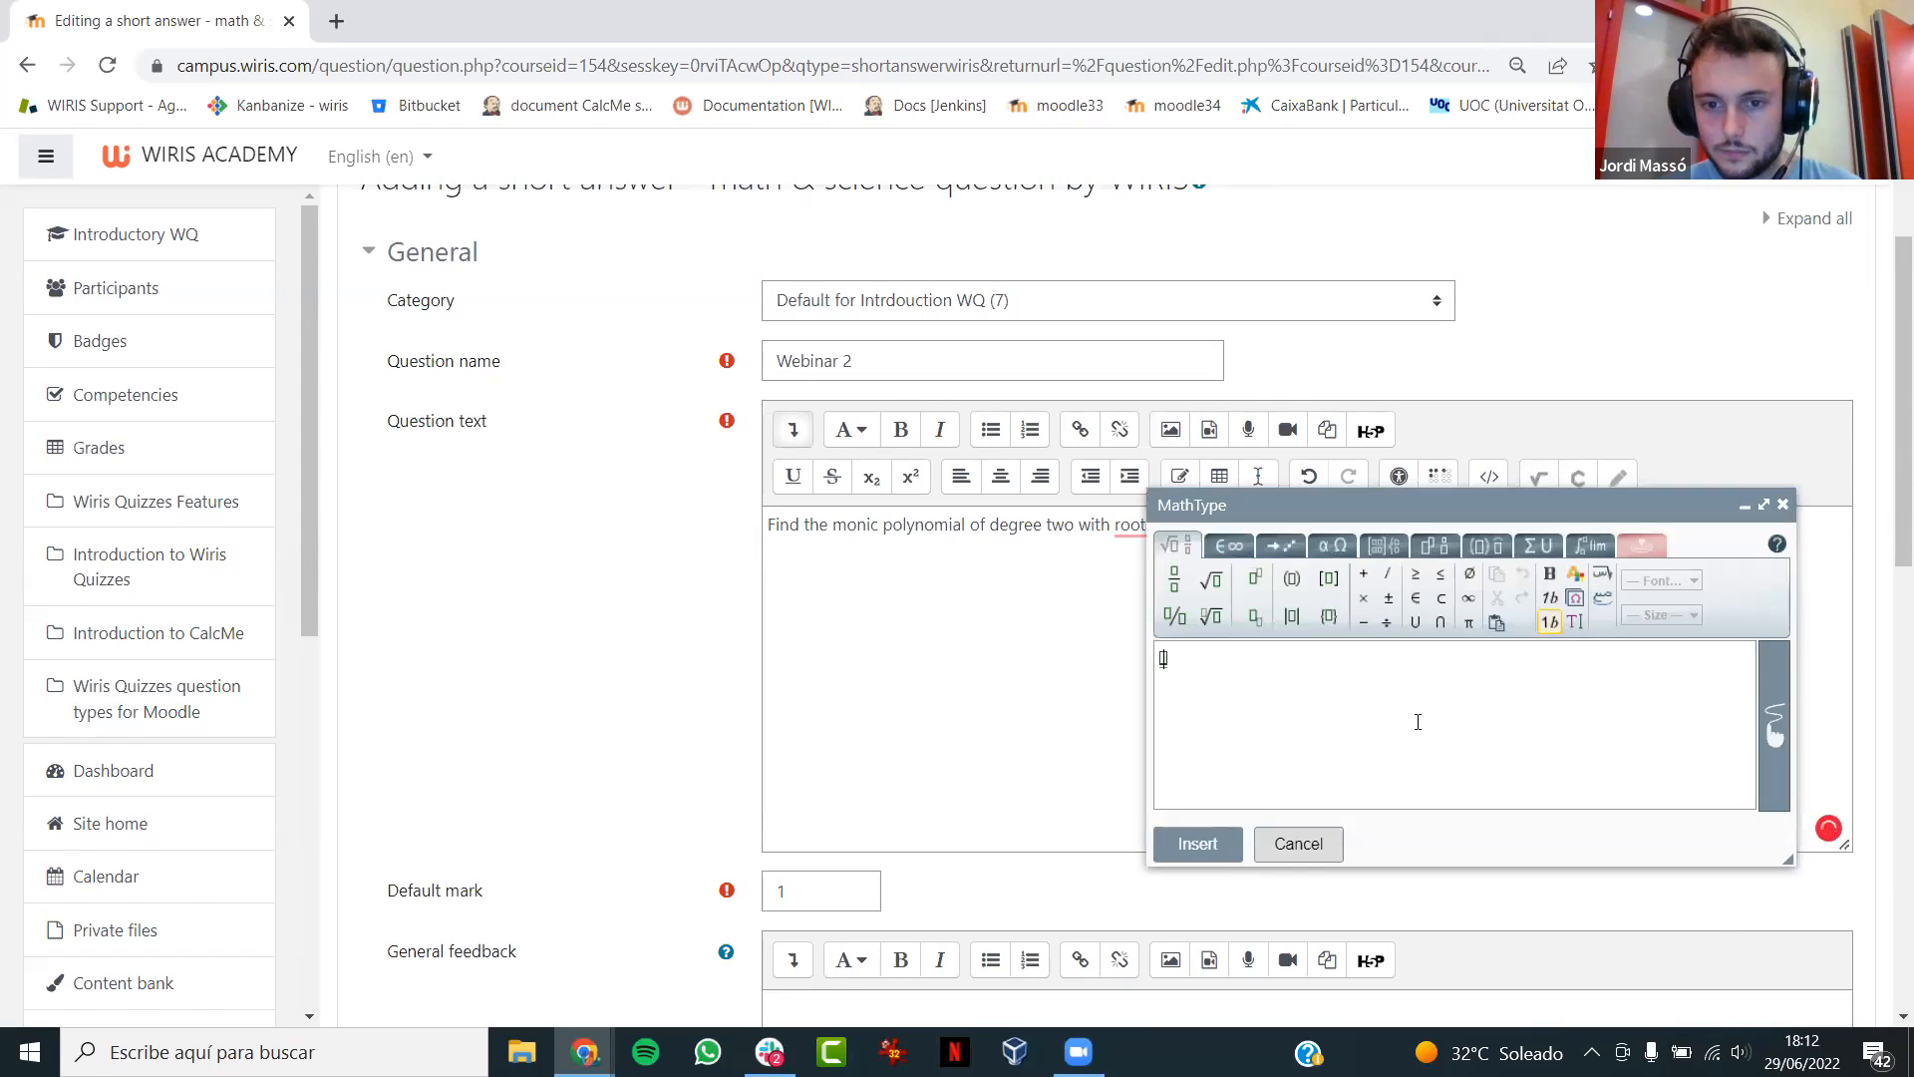
type("#c")
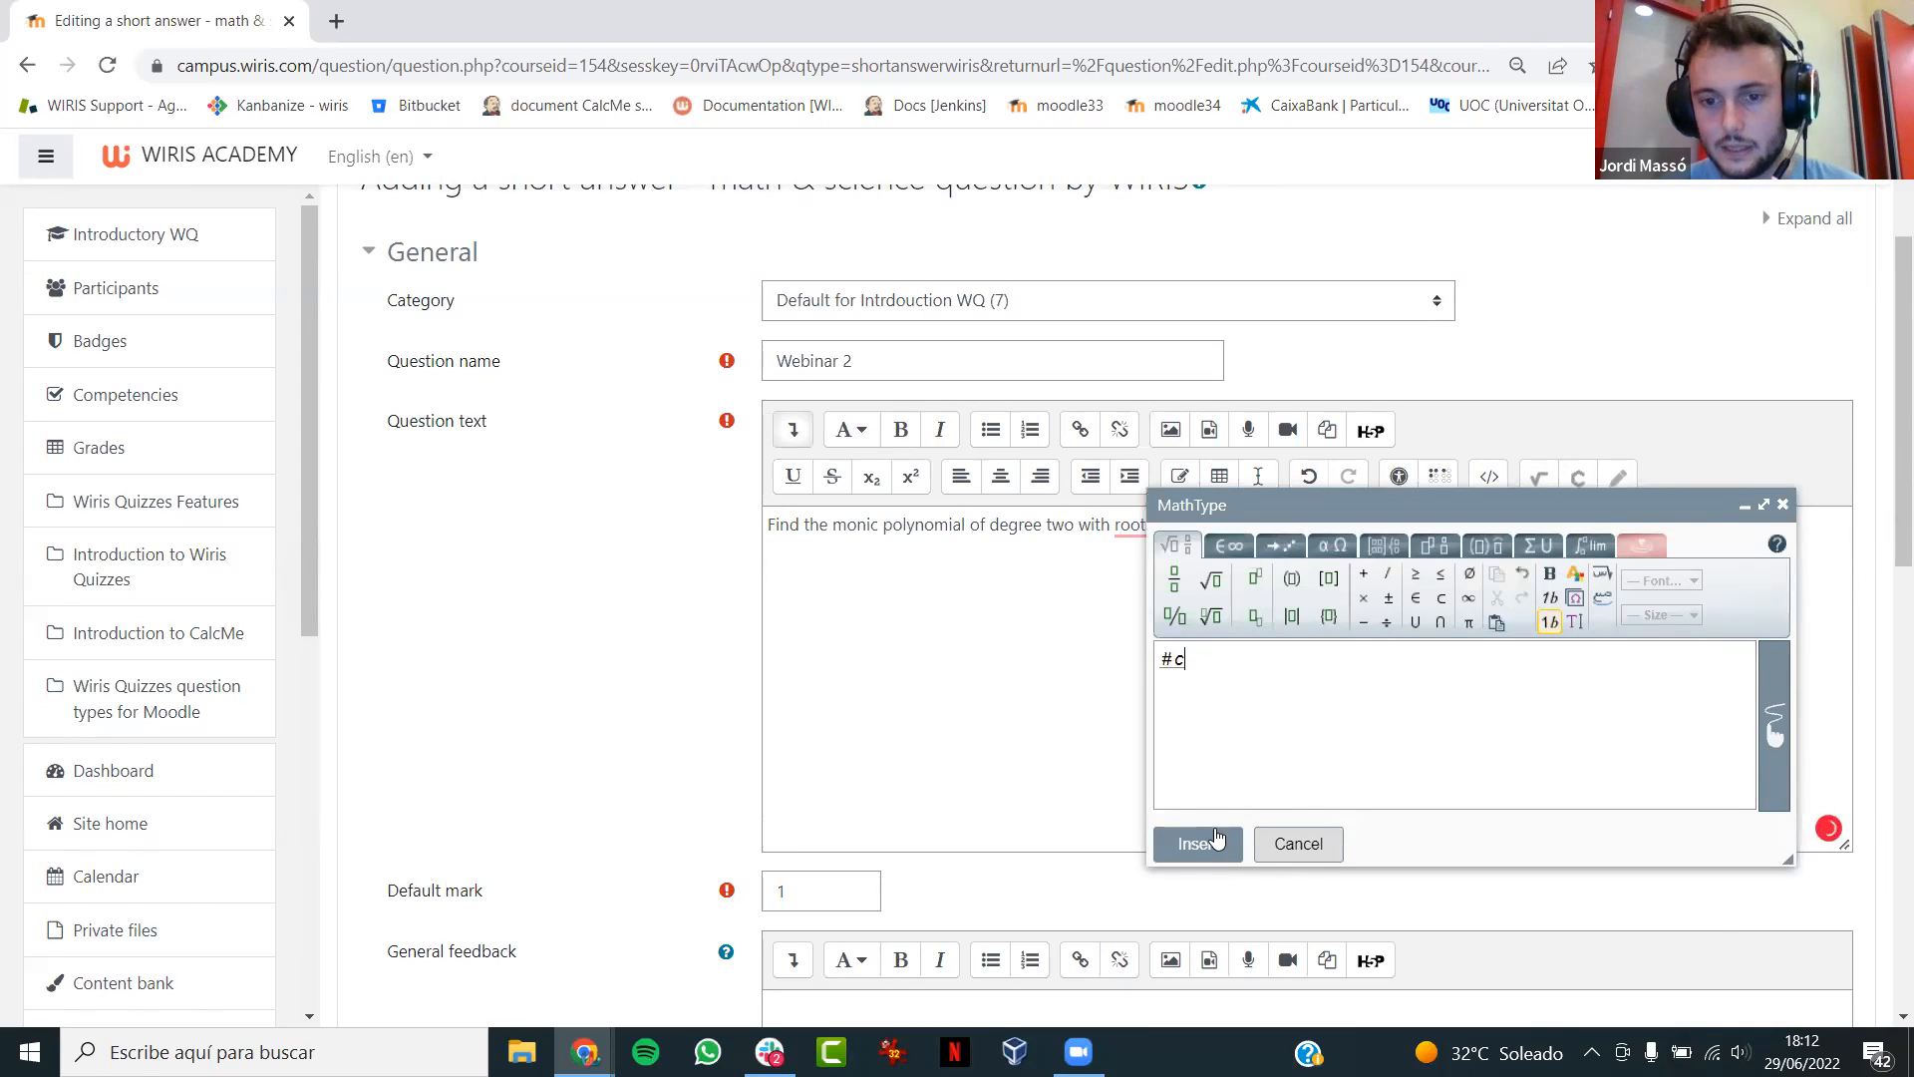
left_click(1210, 842)
type(".")
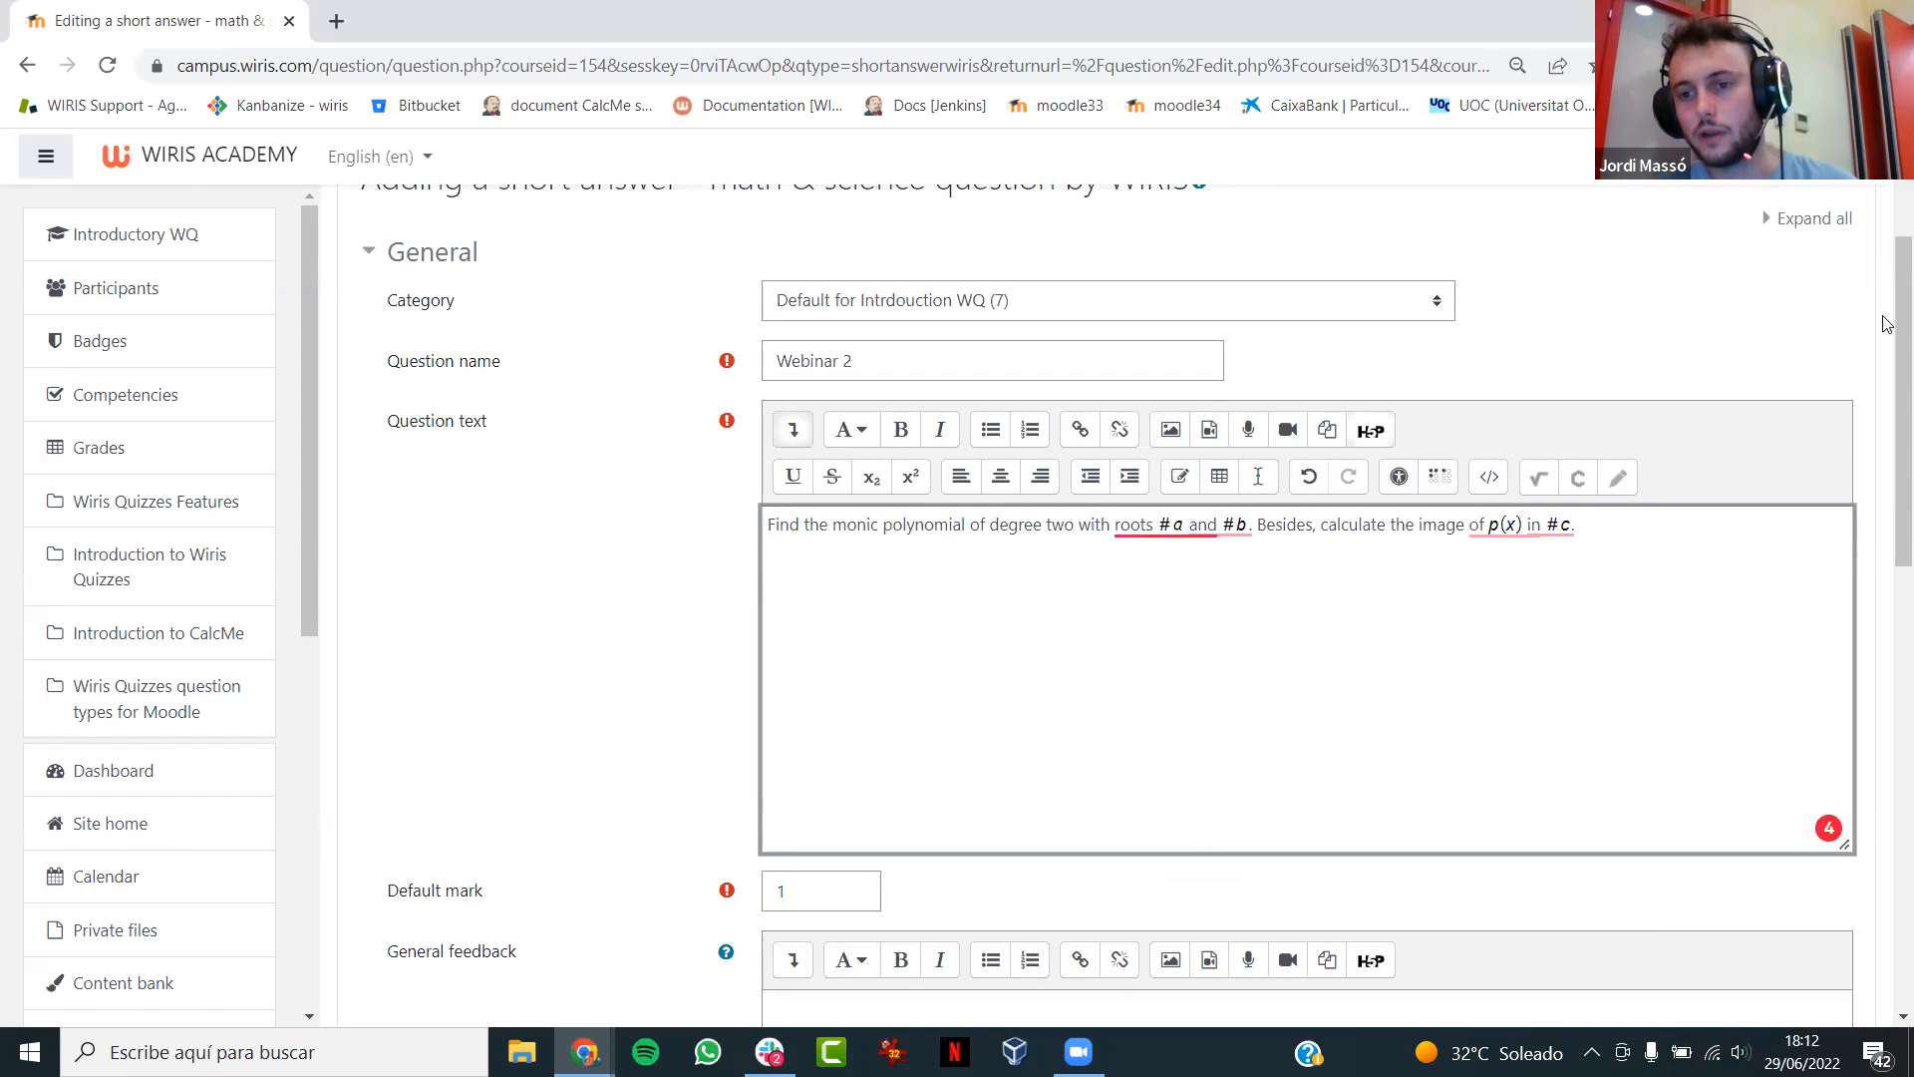
- Set the grade of Answer 1 to 100%
left_click_drag(1894, 349, 1887, 697)
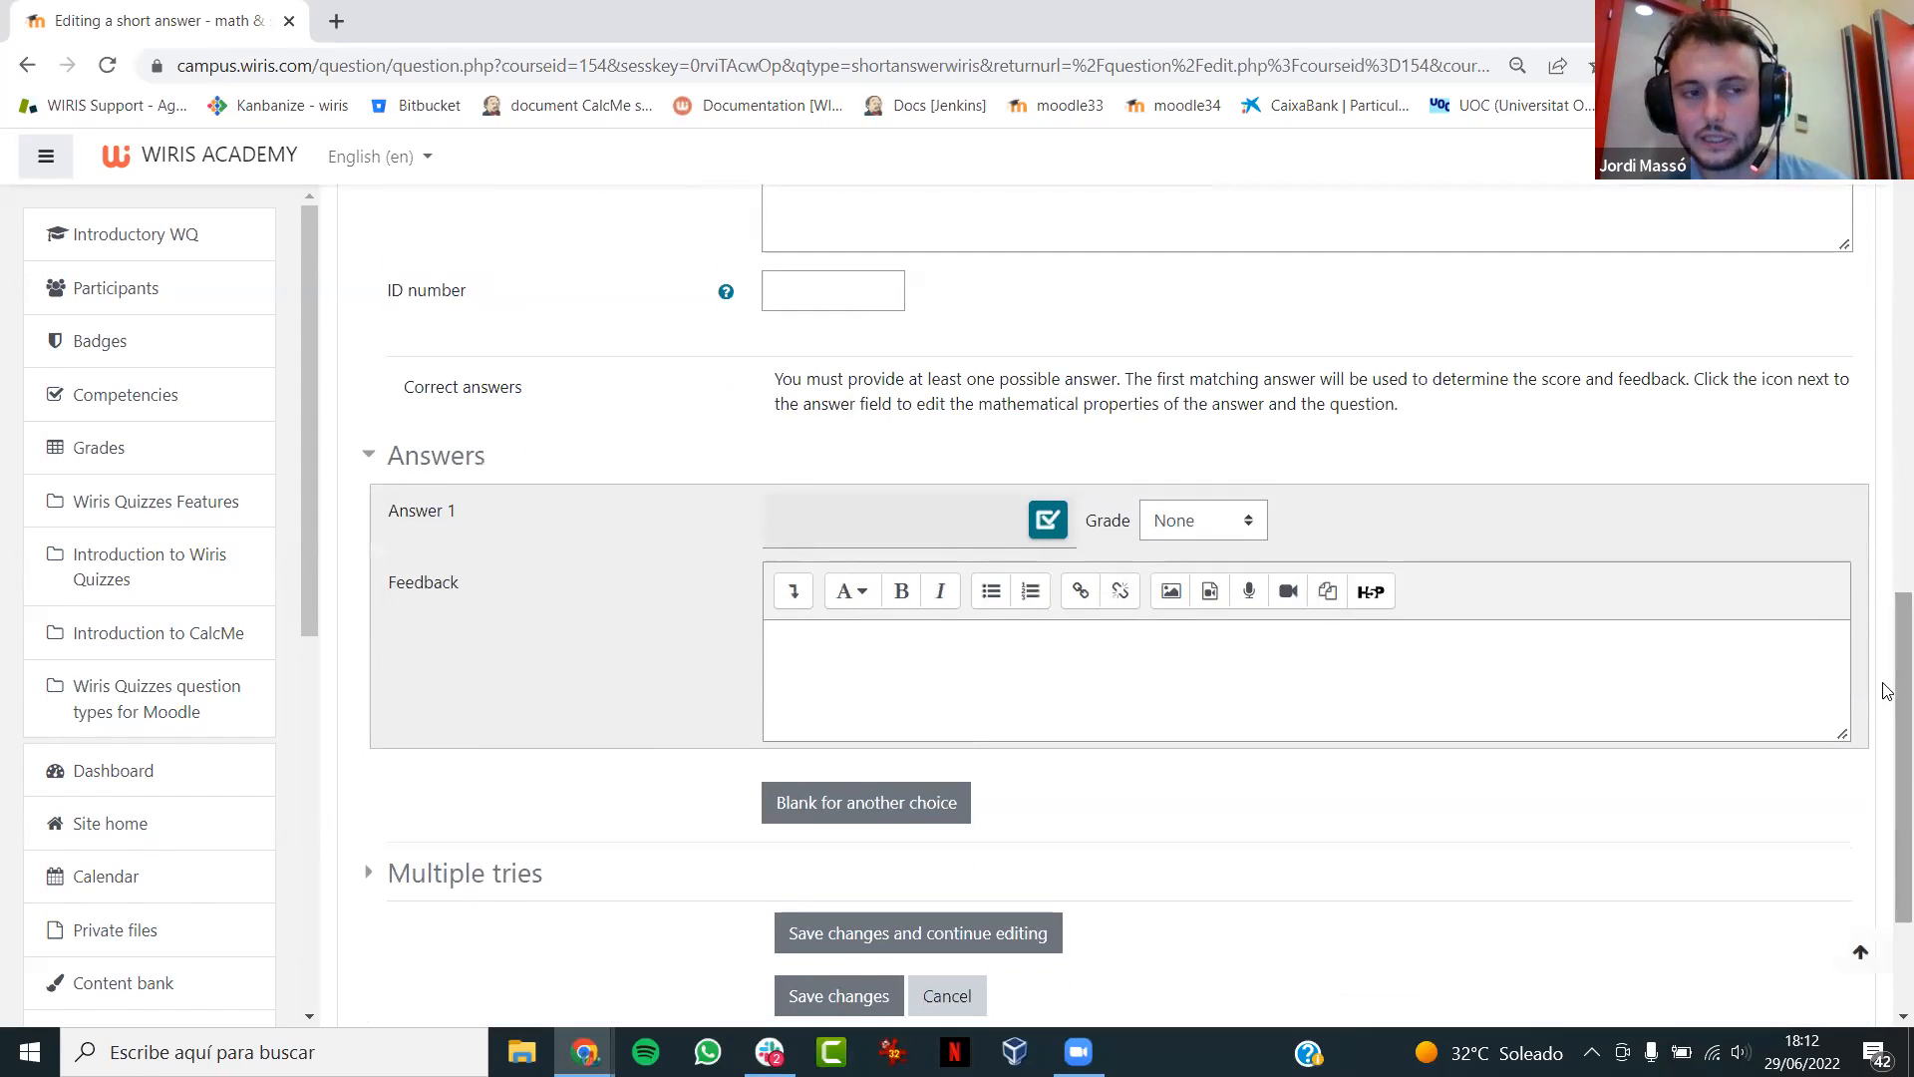
left_click(1199, 526)
left_click(1177, 577)
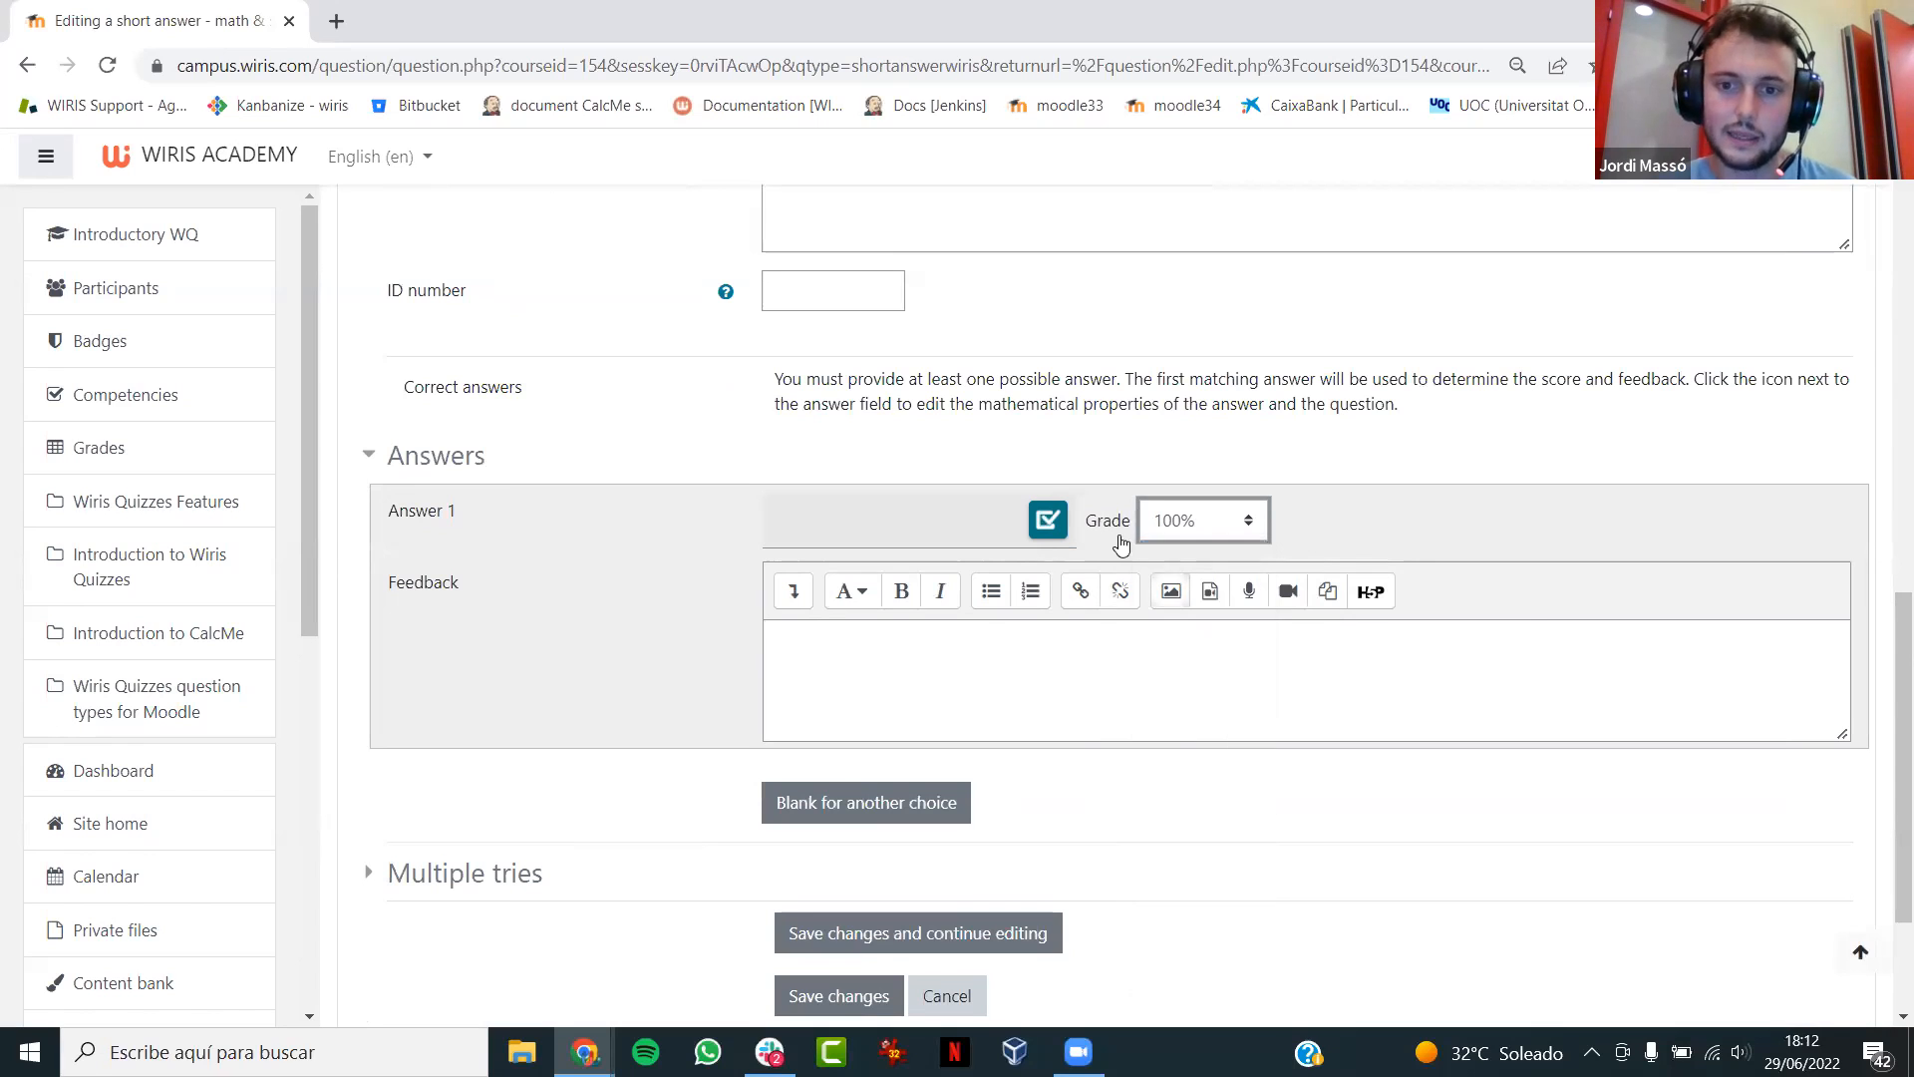
- Open Answer 1 in WirisQuizzes Studio and enter p(x)=#sol1 as the first line of the correct answer
left_click(1045, 519)
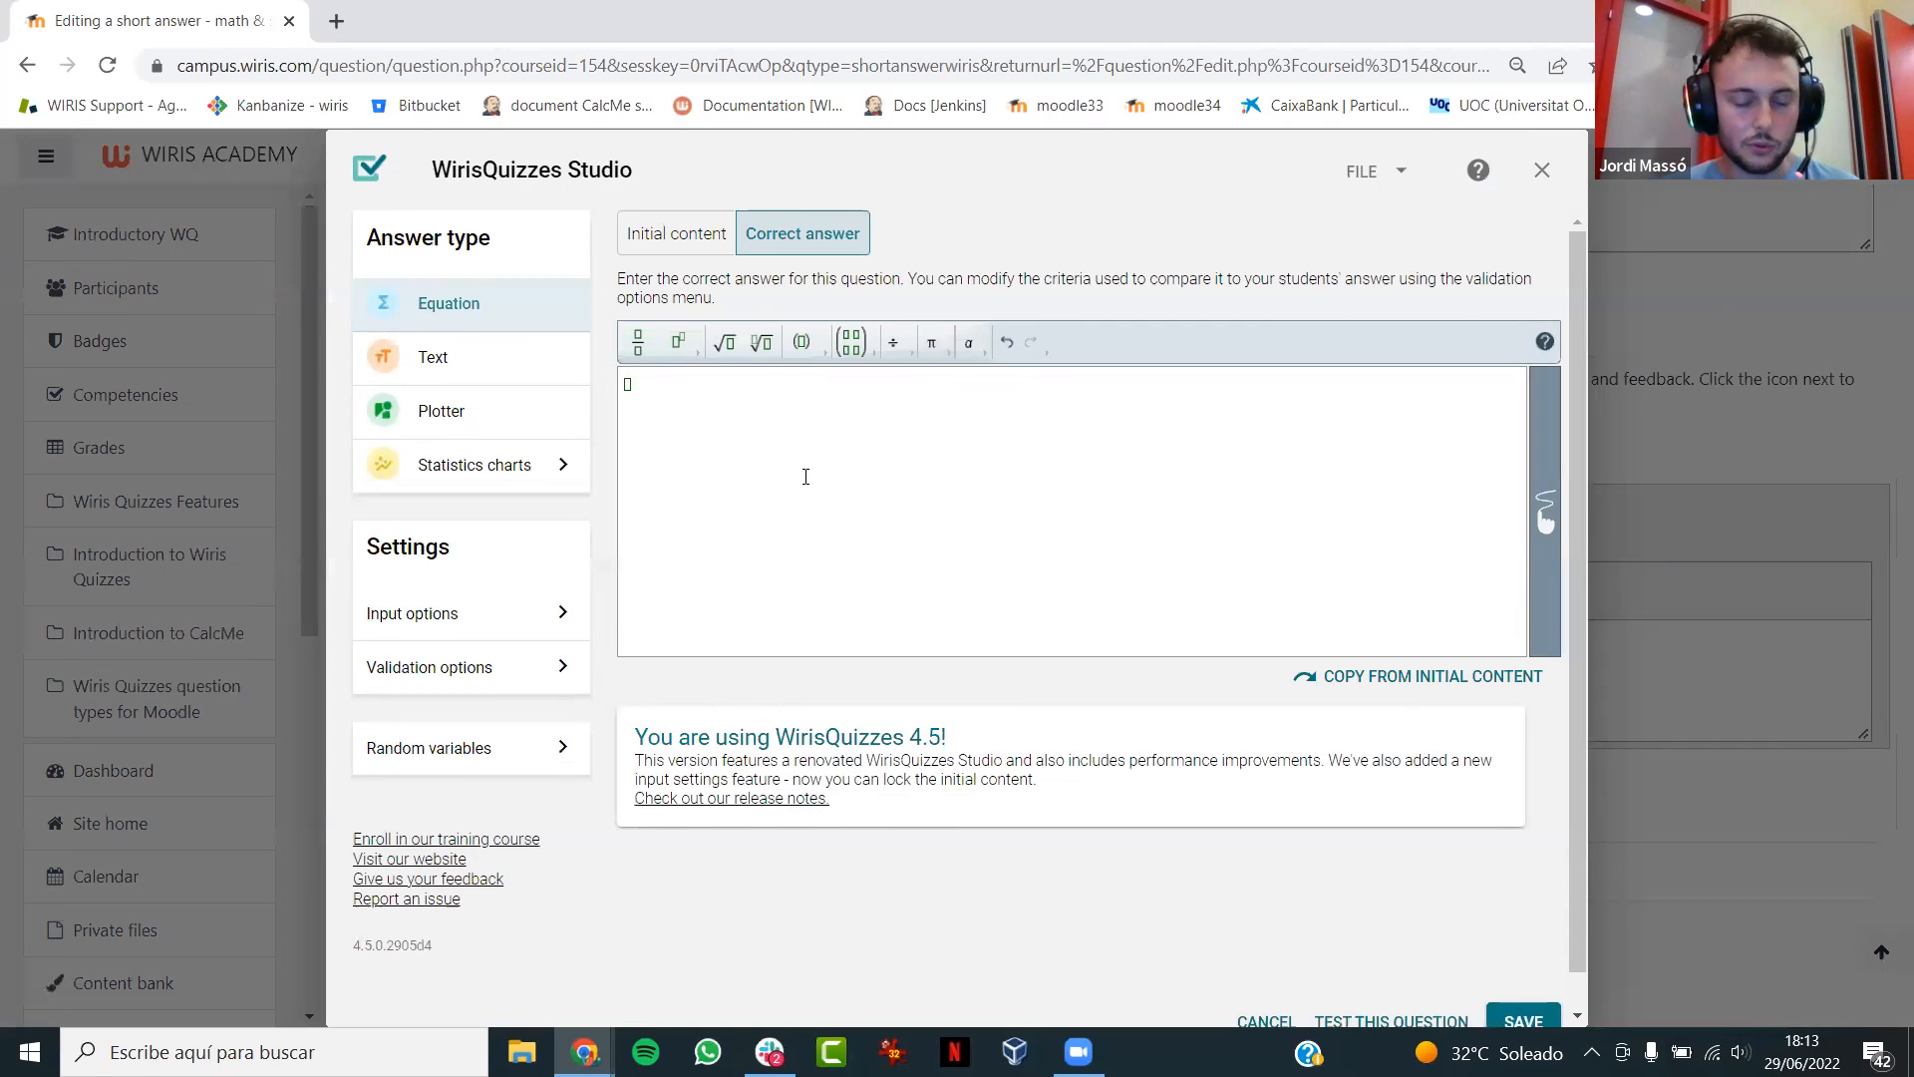
type("p(x)")
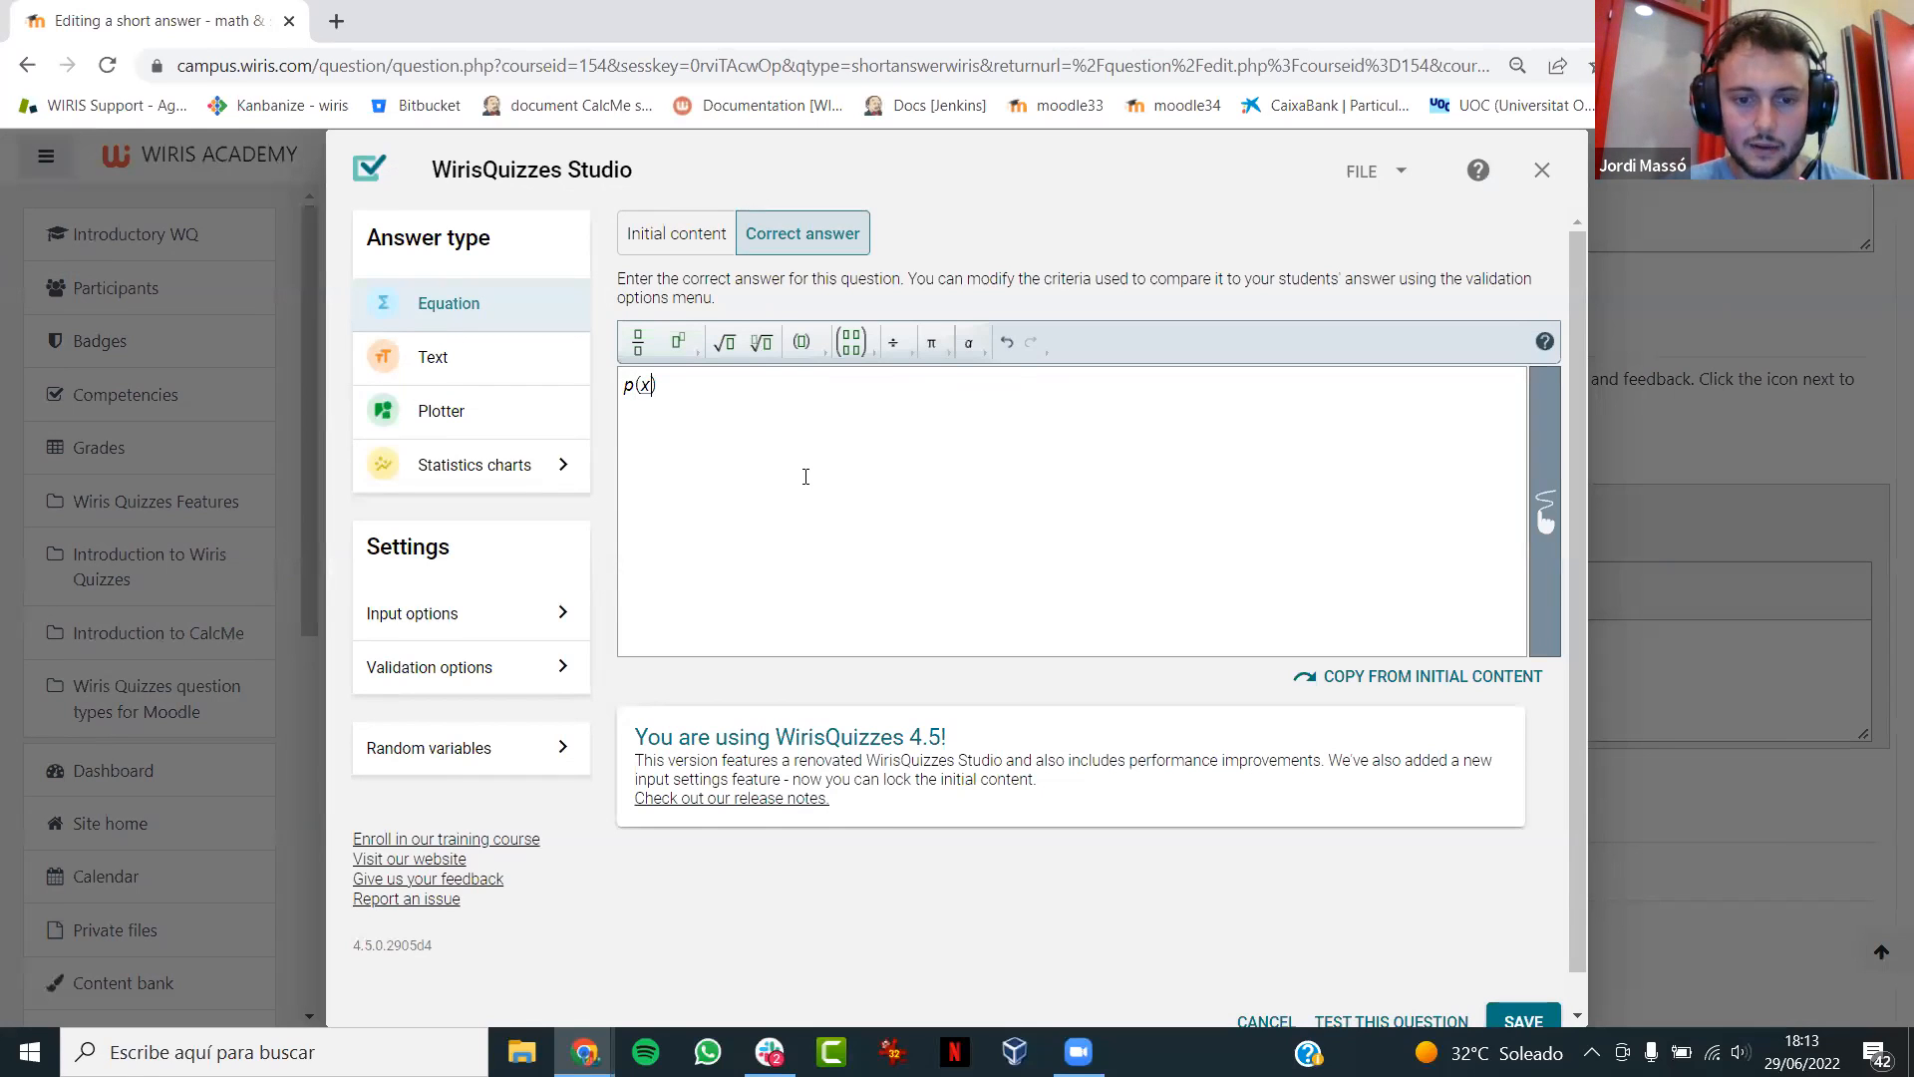
type("=")
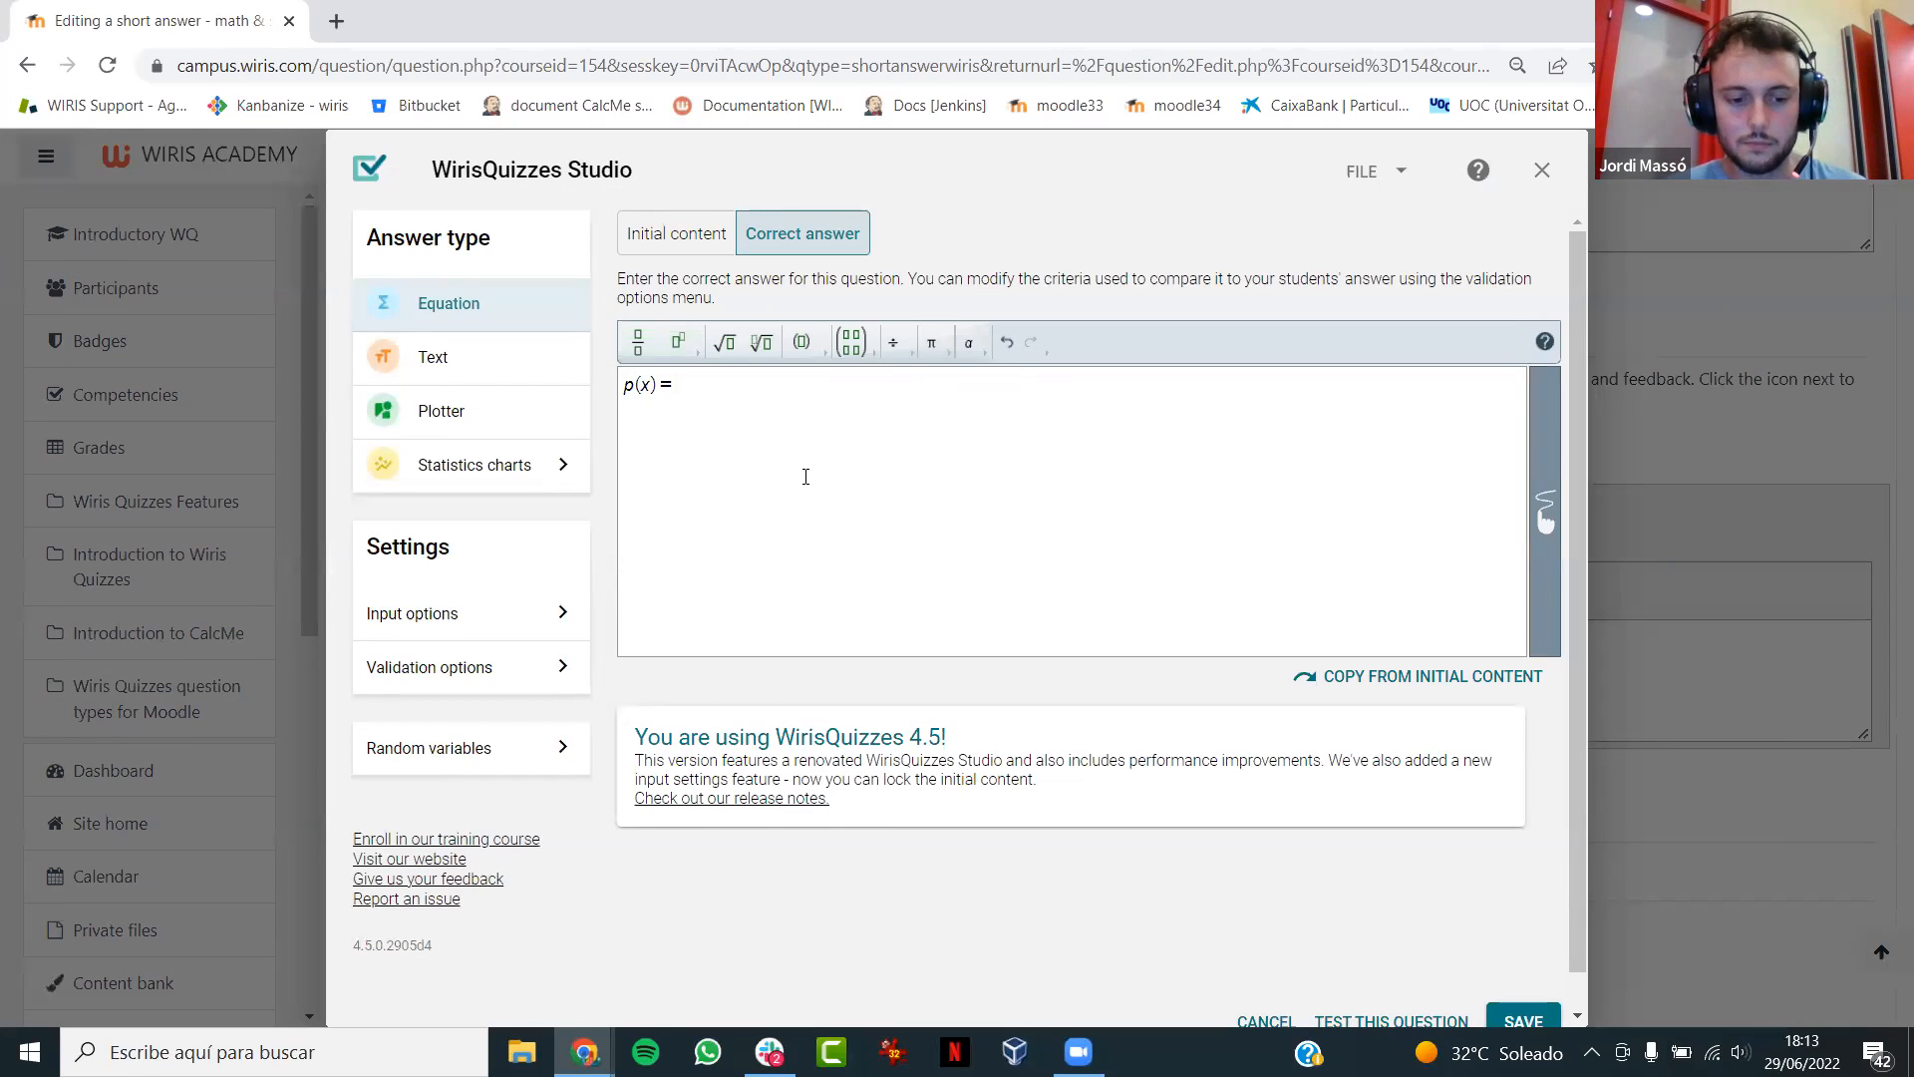
type("#s")
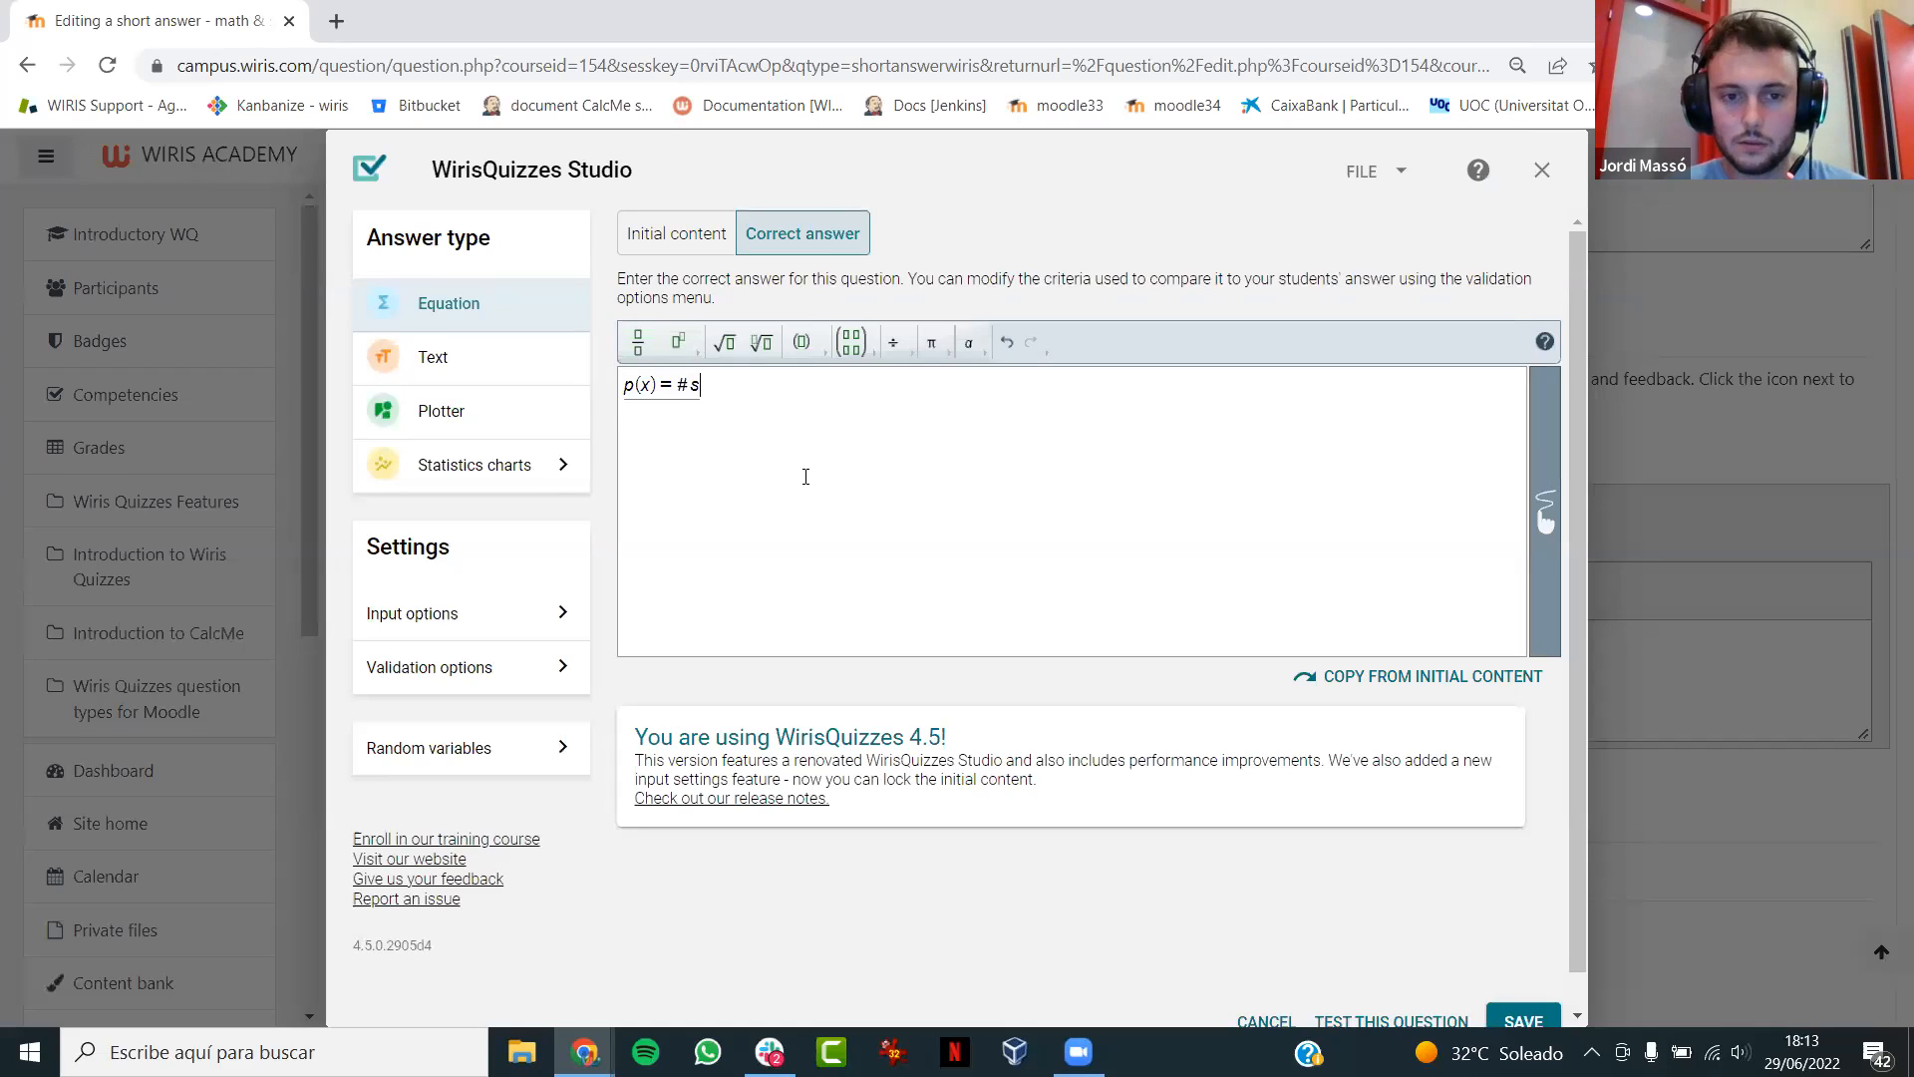
type("ol1")
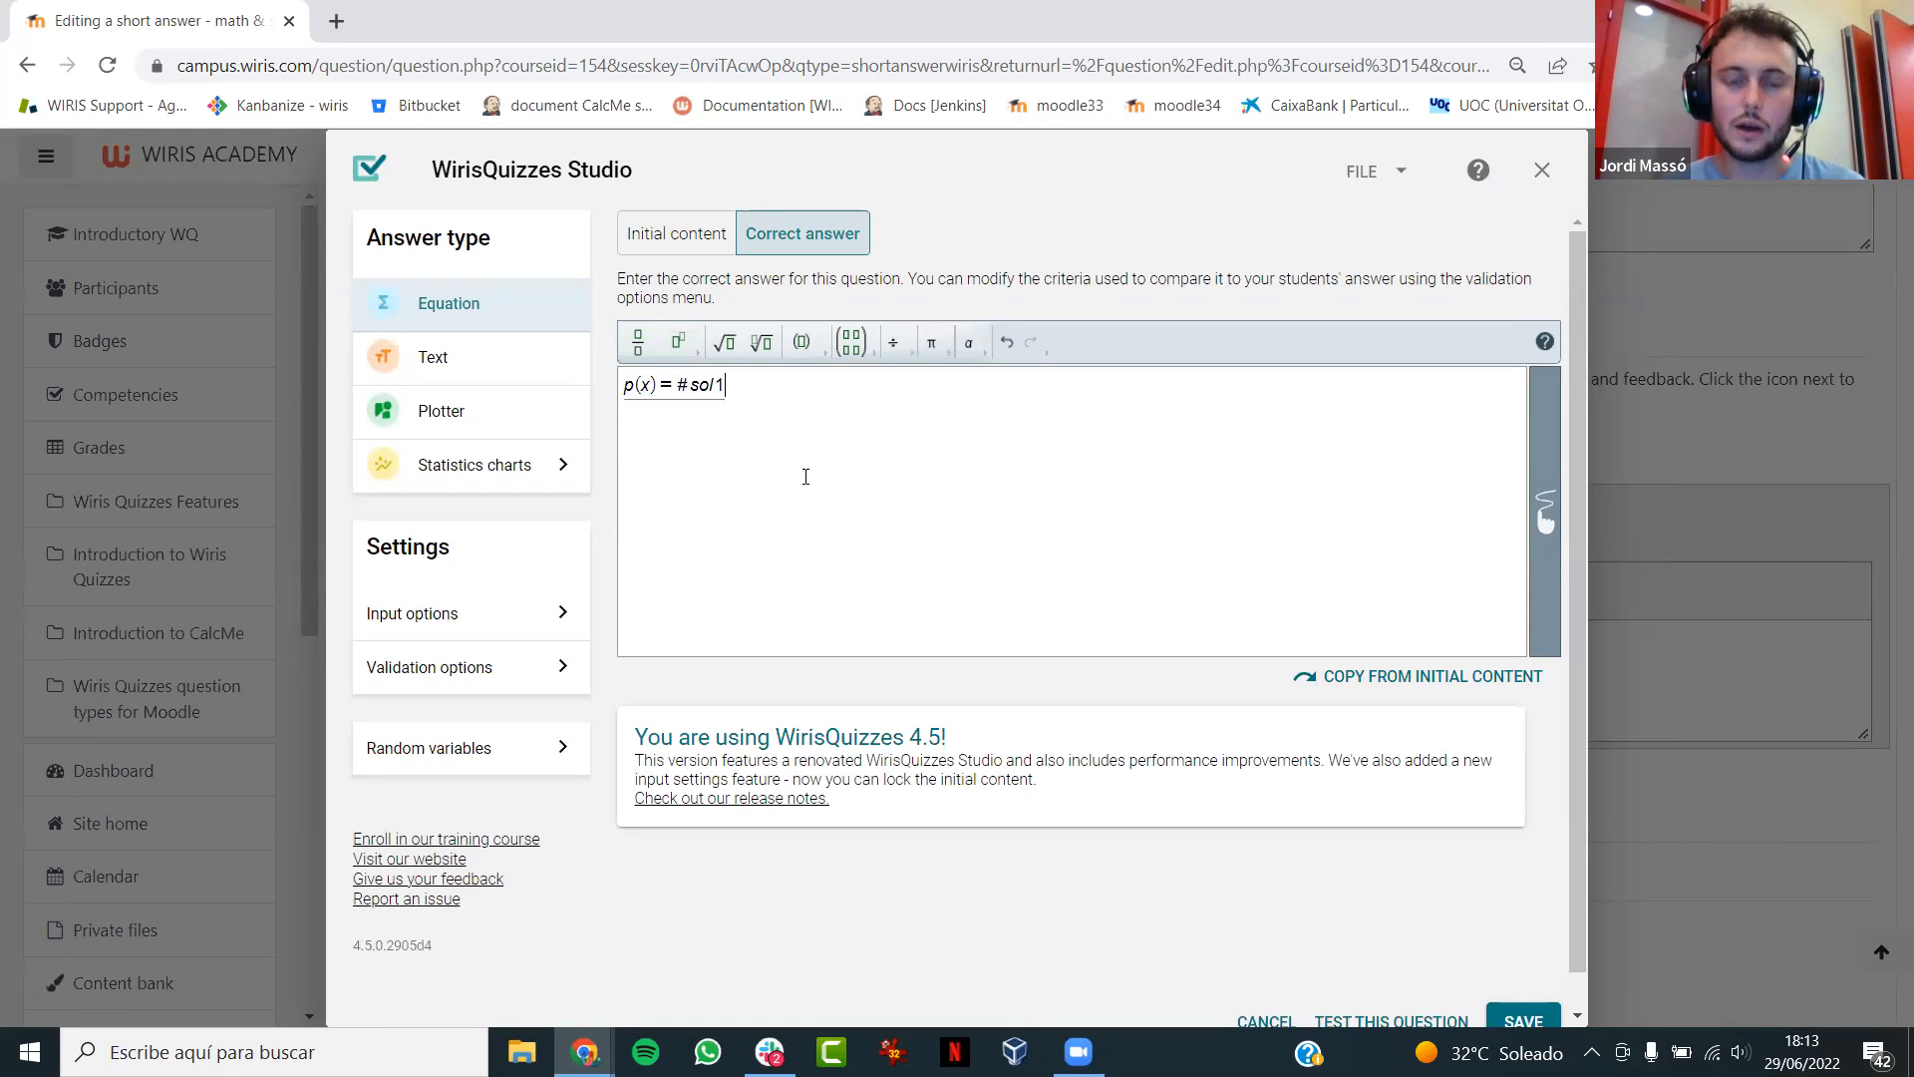
- Add p(#c)=#sol2 as the second line of the correct answer
key("Return")
type("p(")
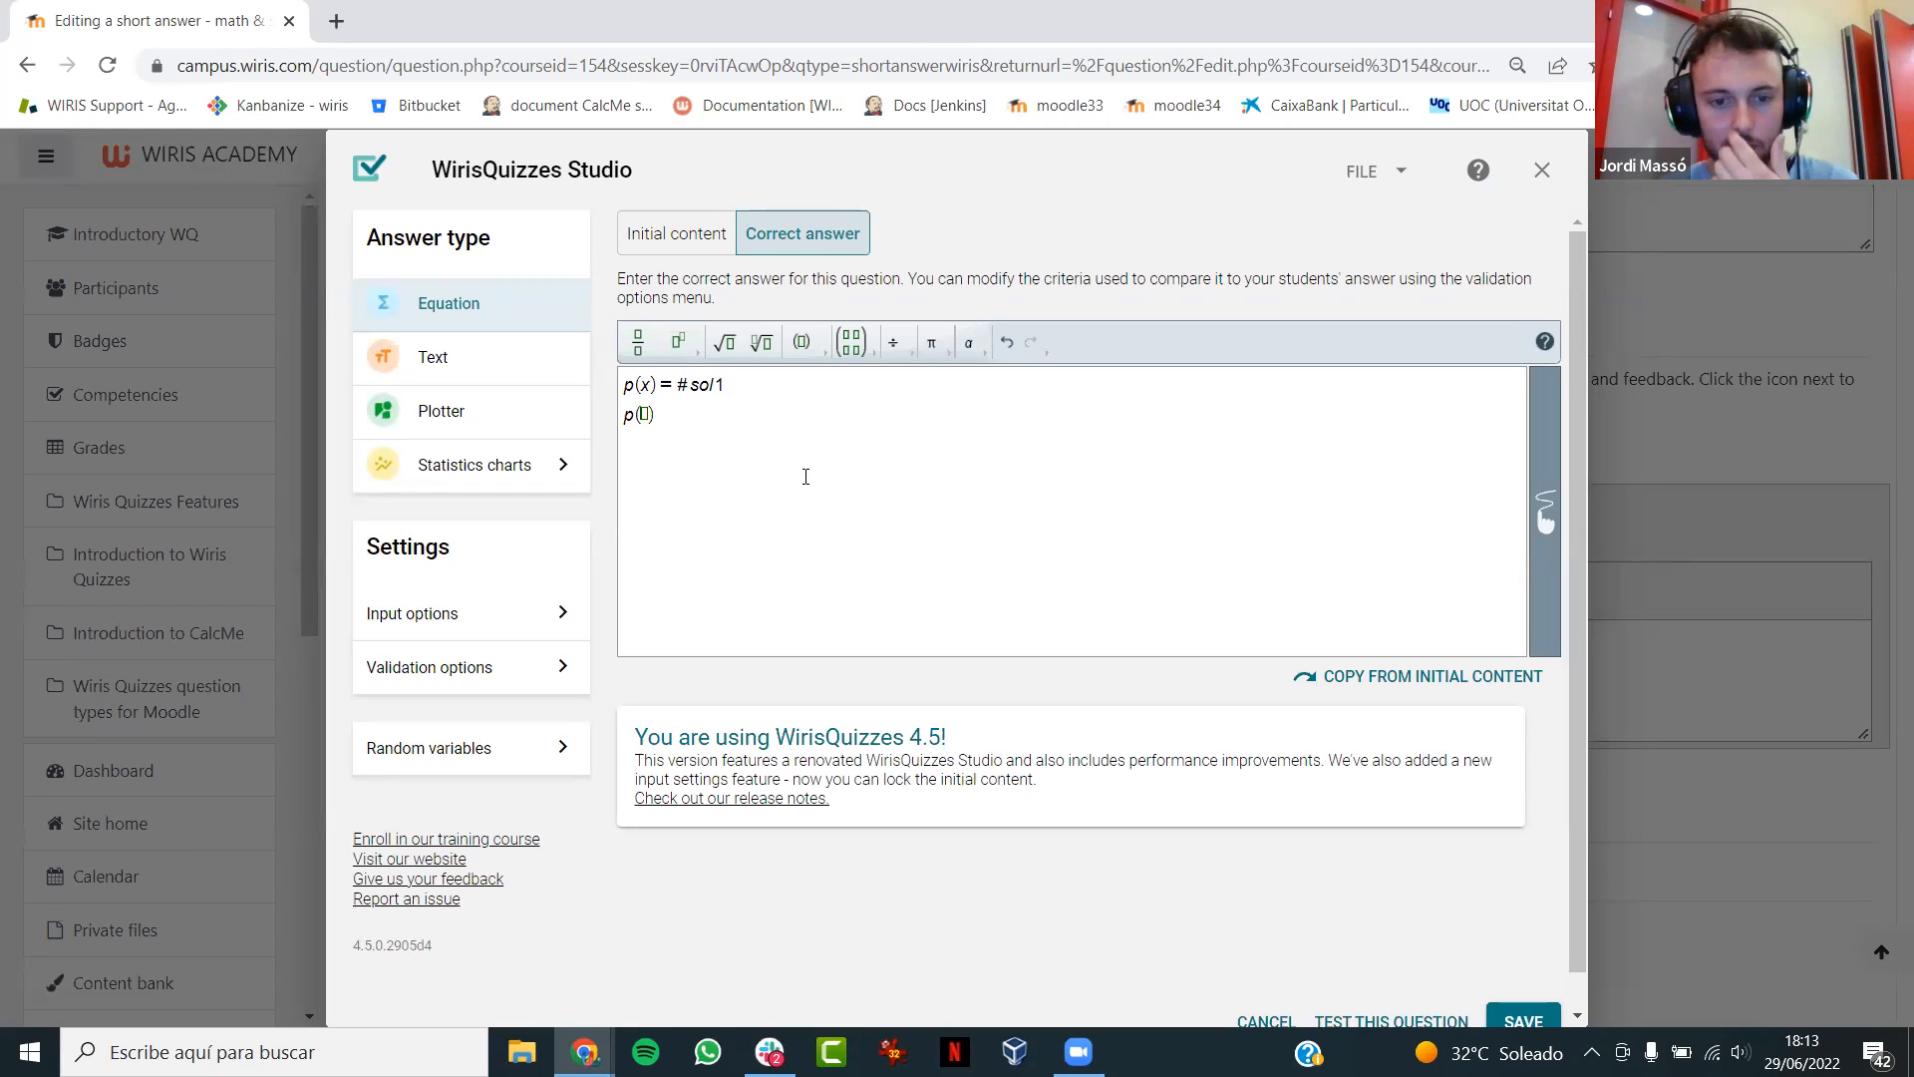
type("#c")
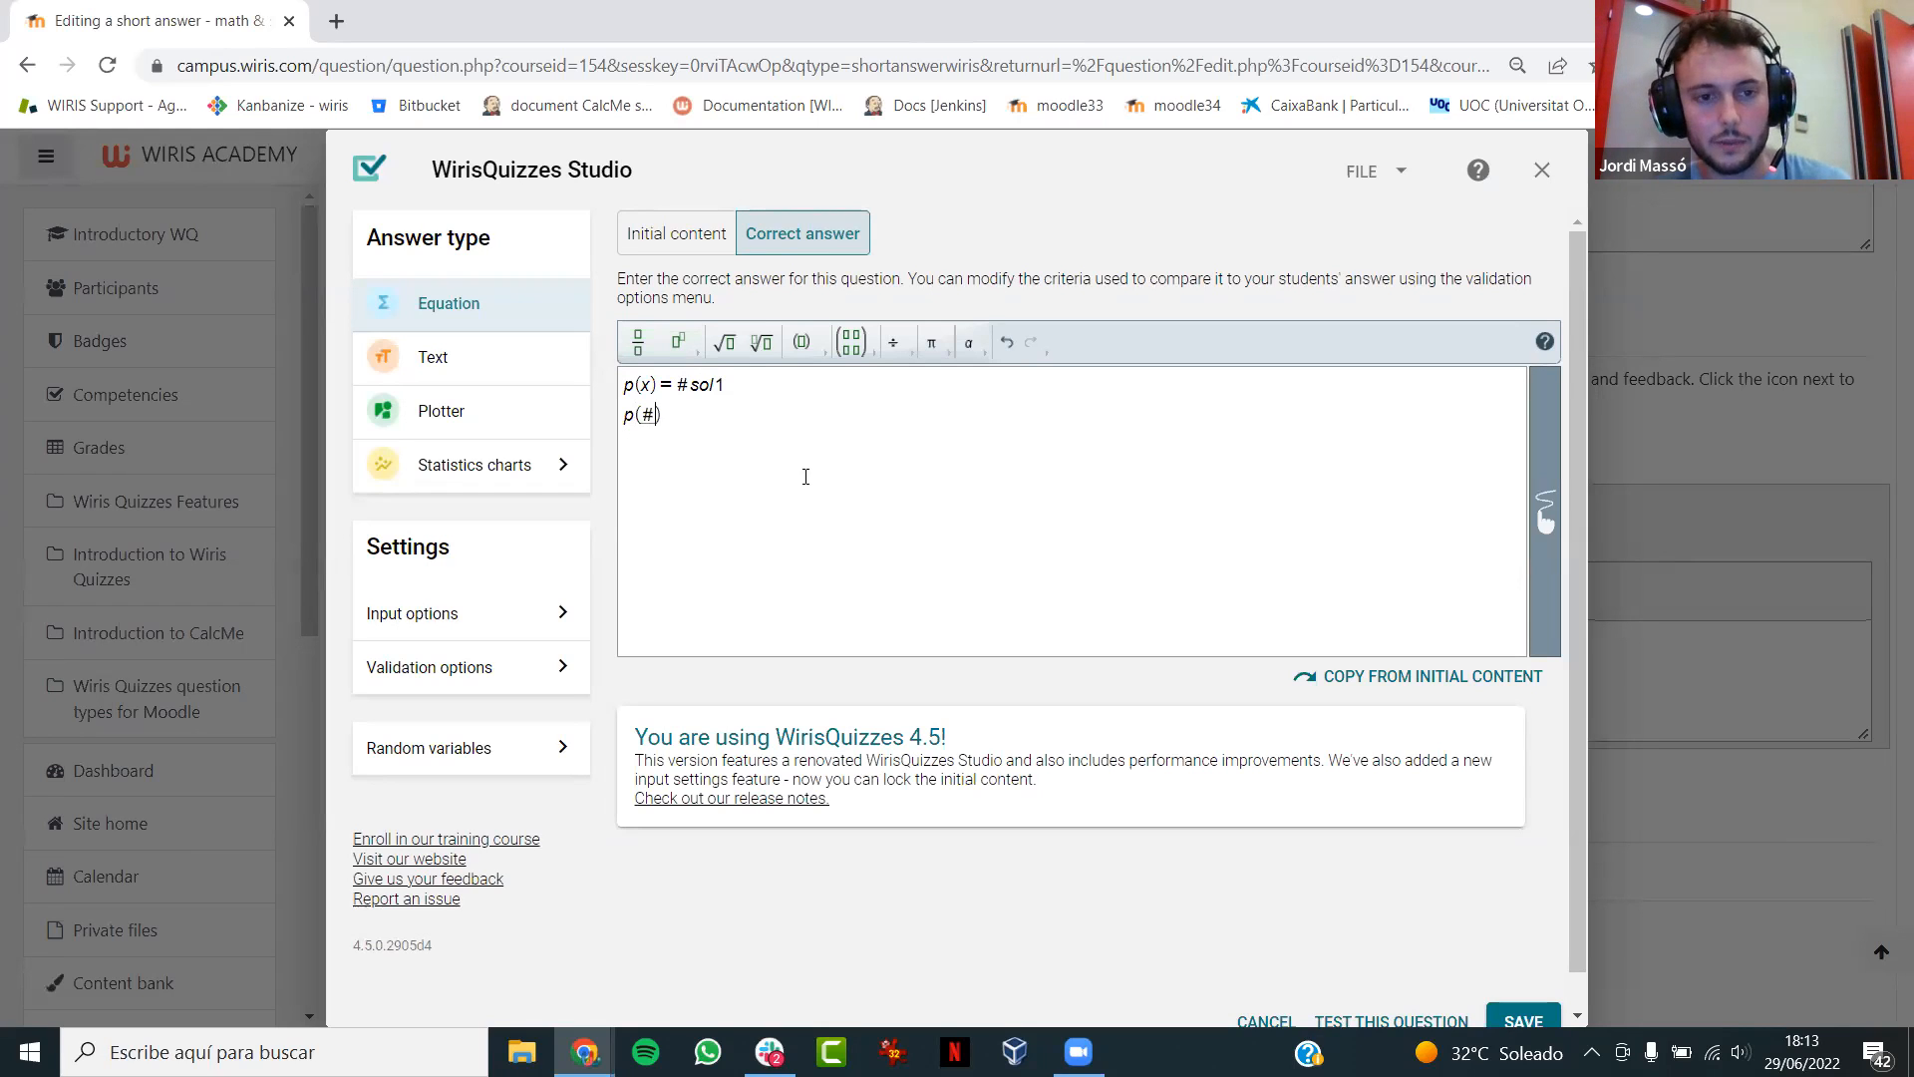
key("Right")
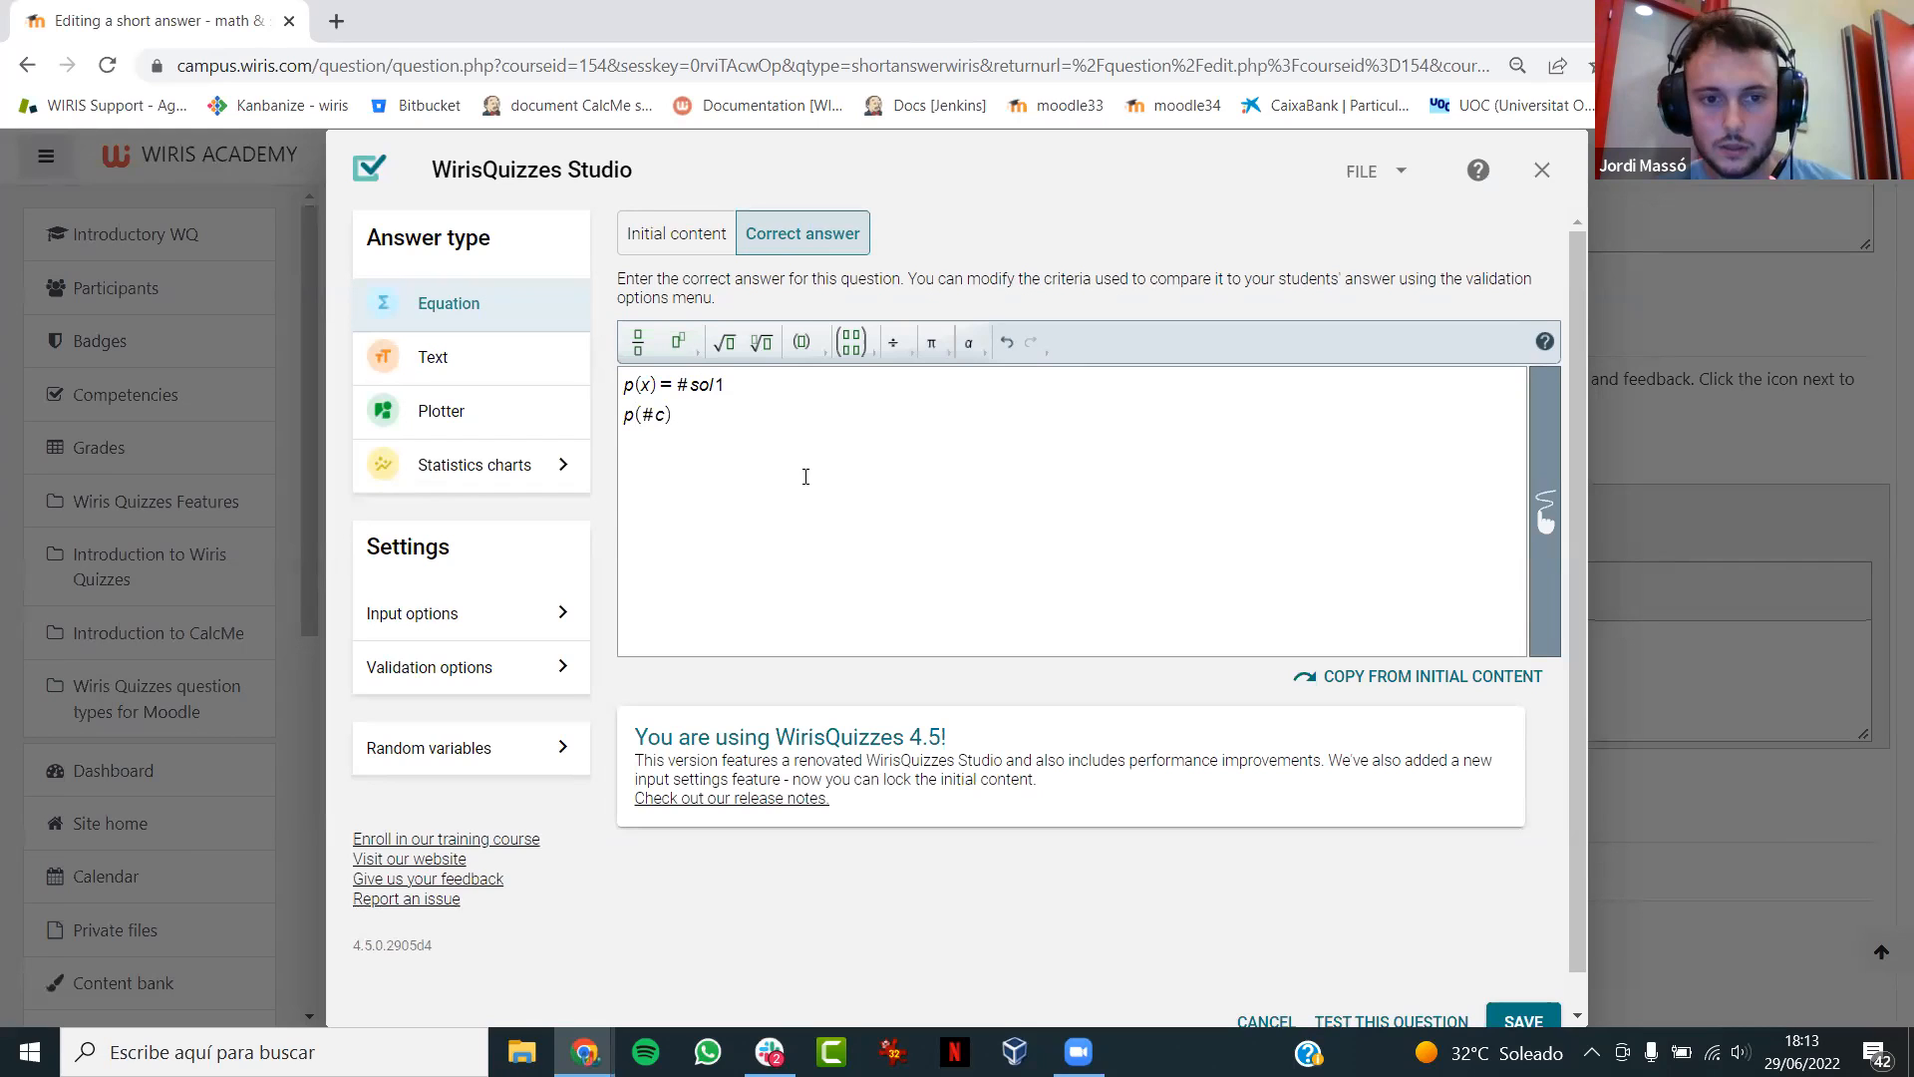
type("= #sol2")
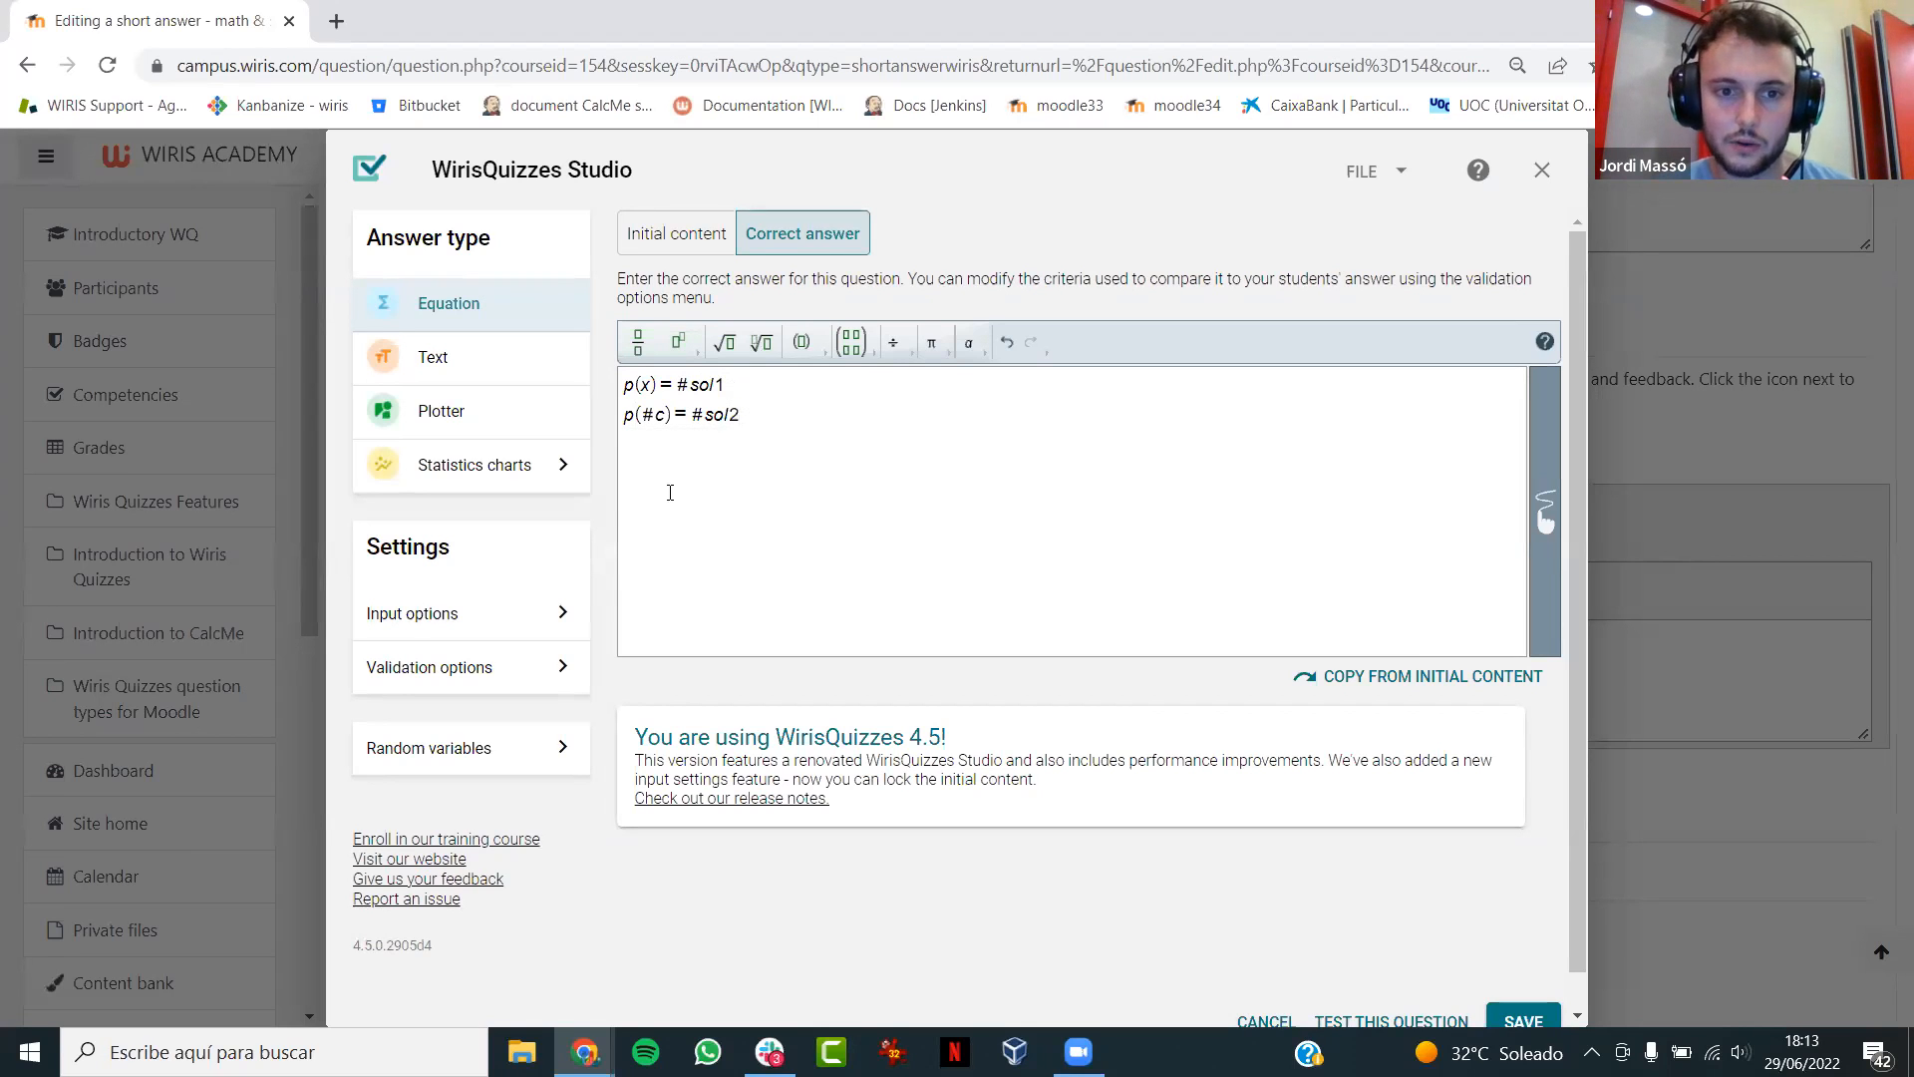
- In the input options, grade the answer boxes separately without requiring all answers to be correct
left_click(440, 624)
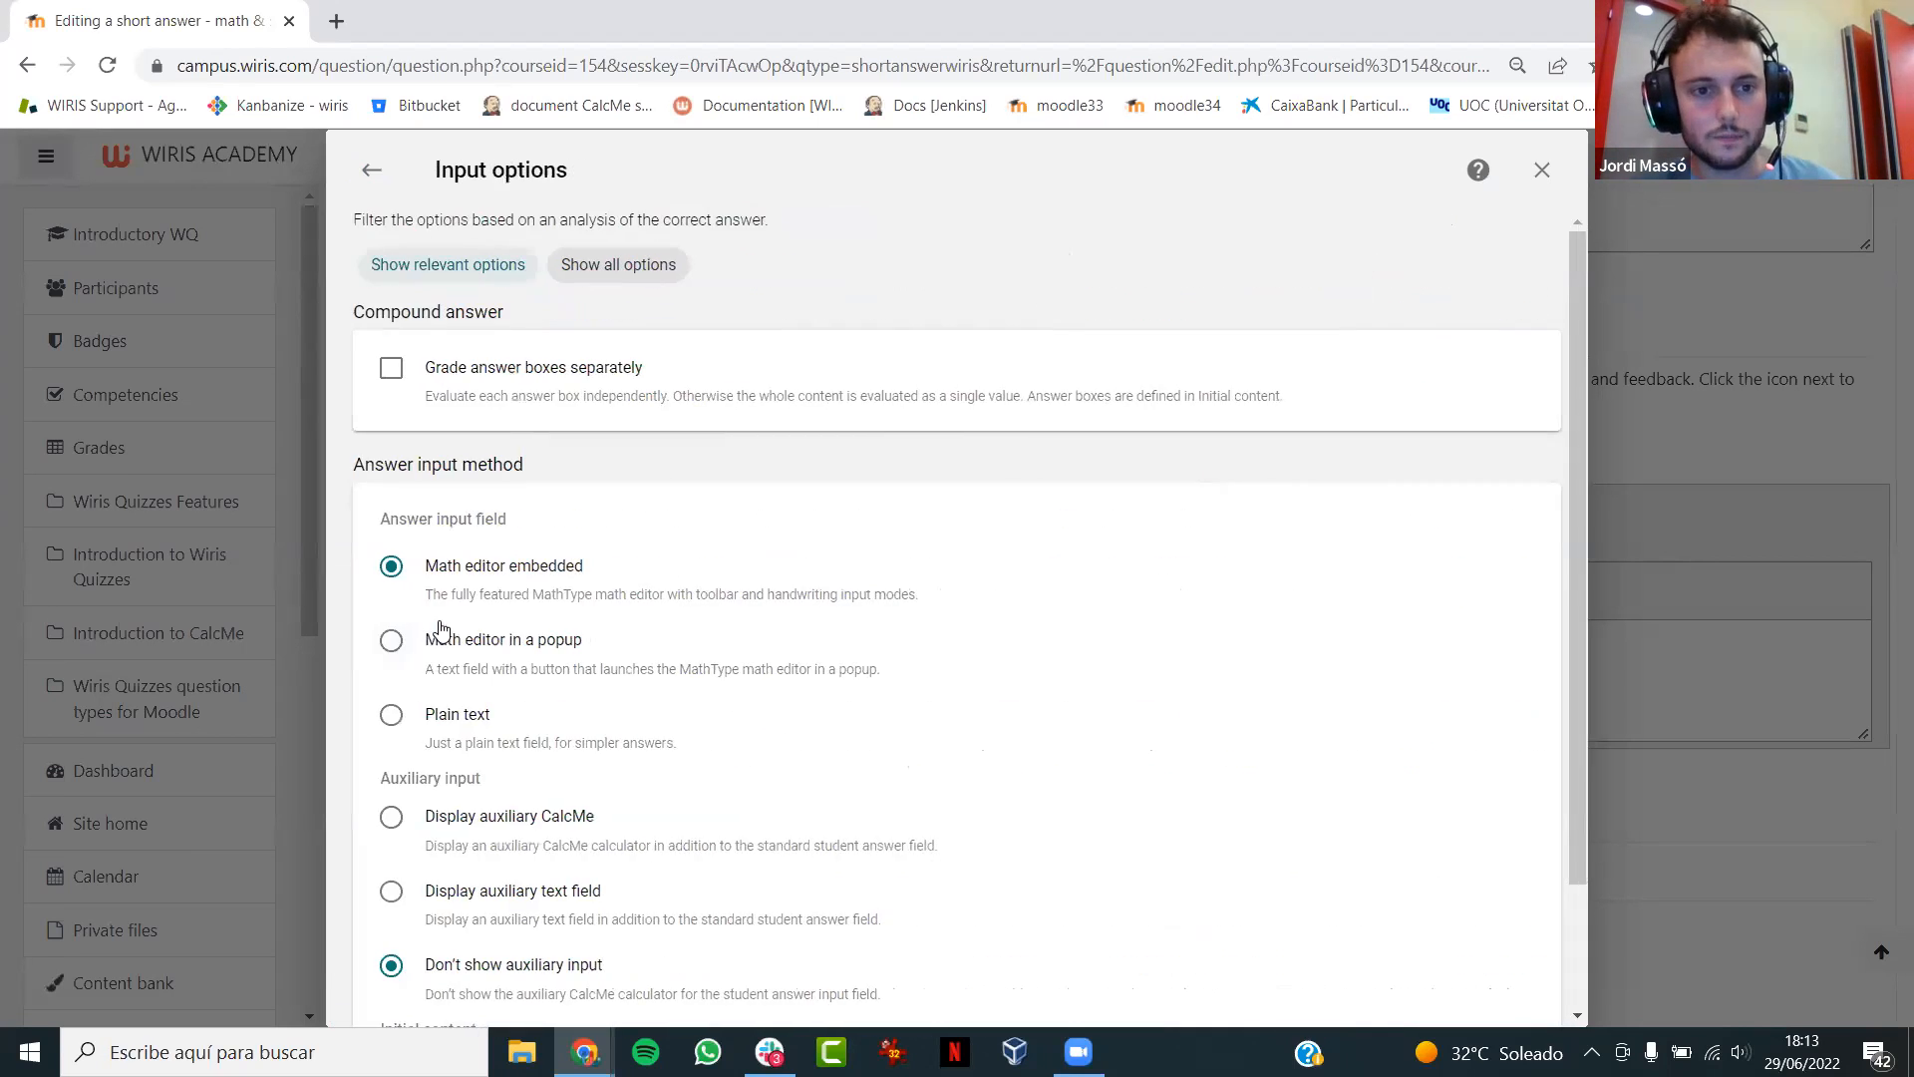
left_click(392, 382)
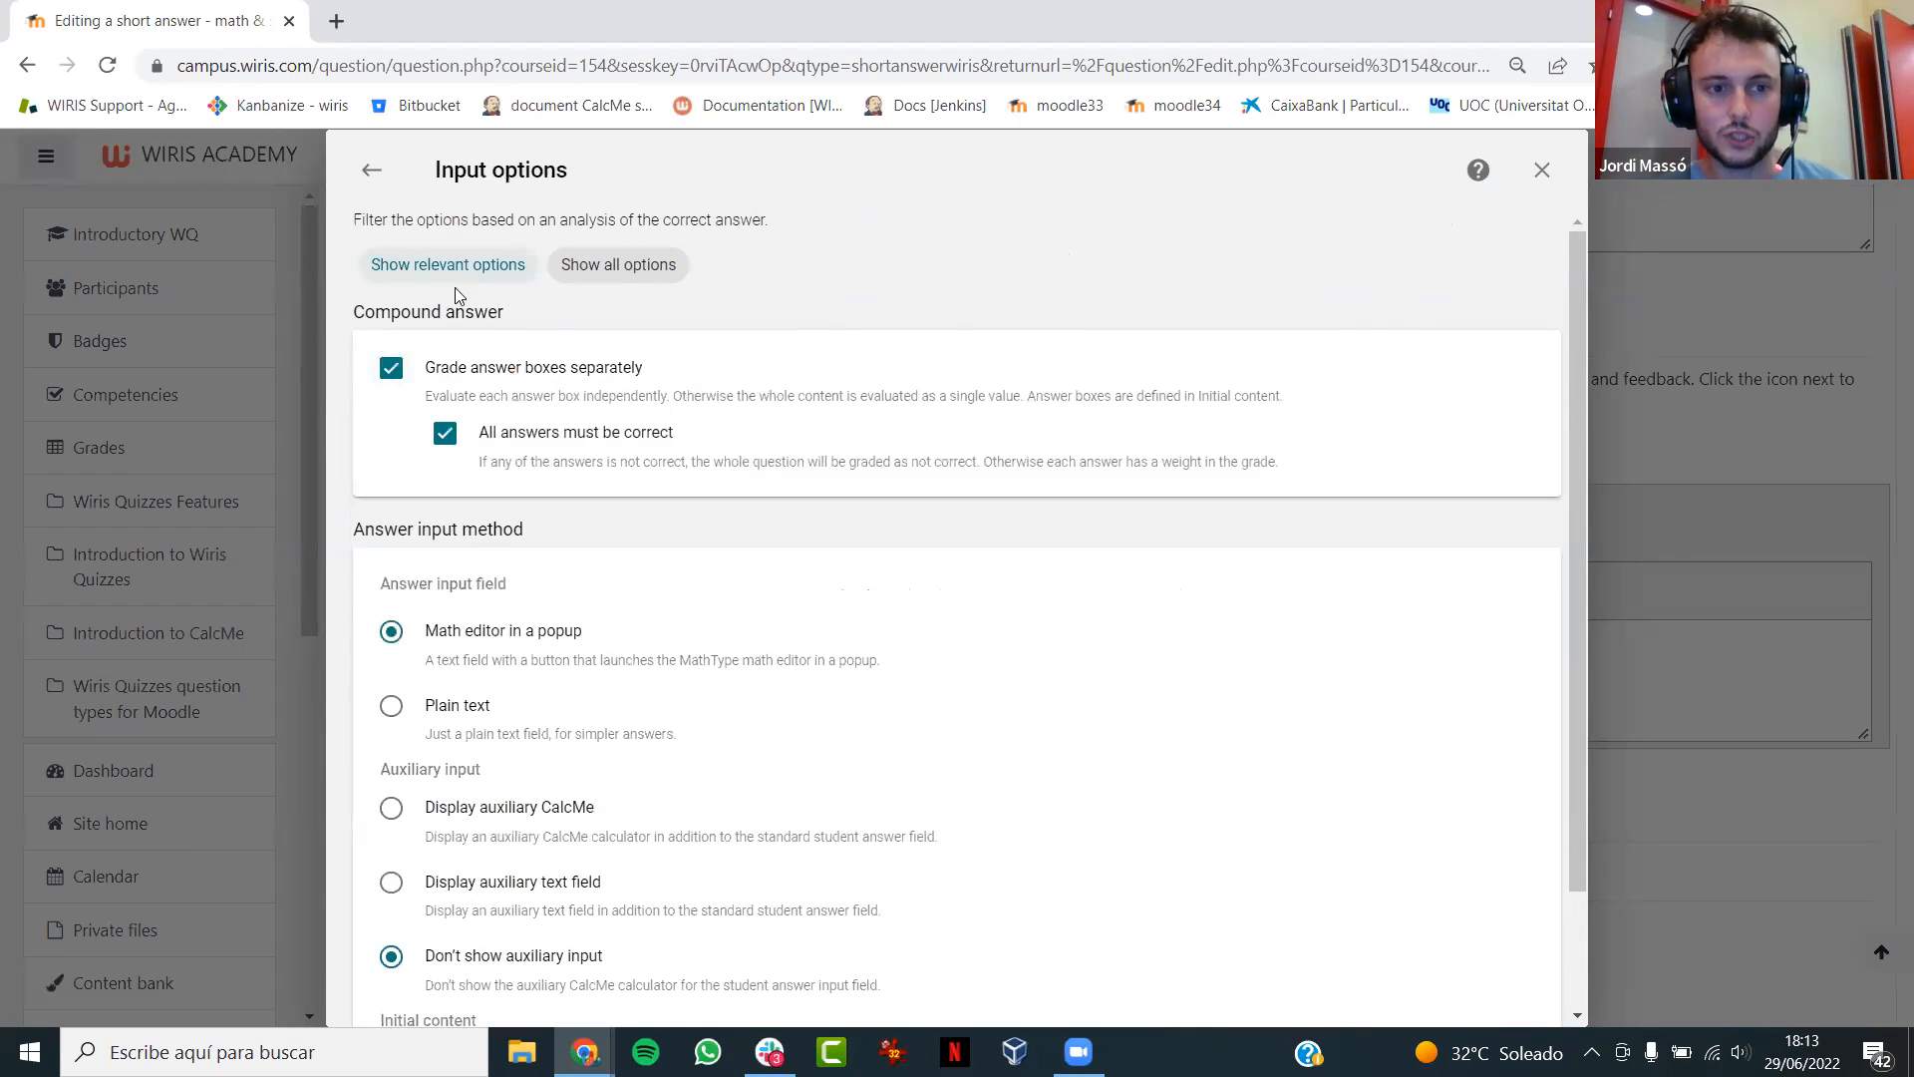
left_click(446, 439)
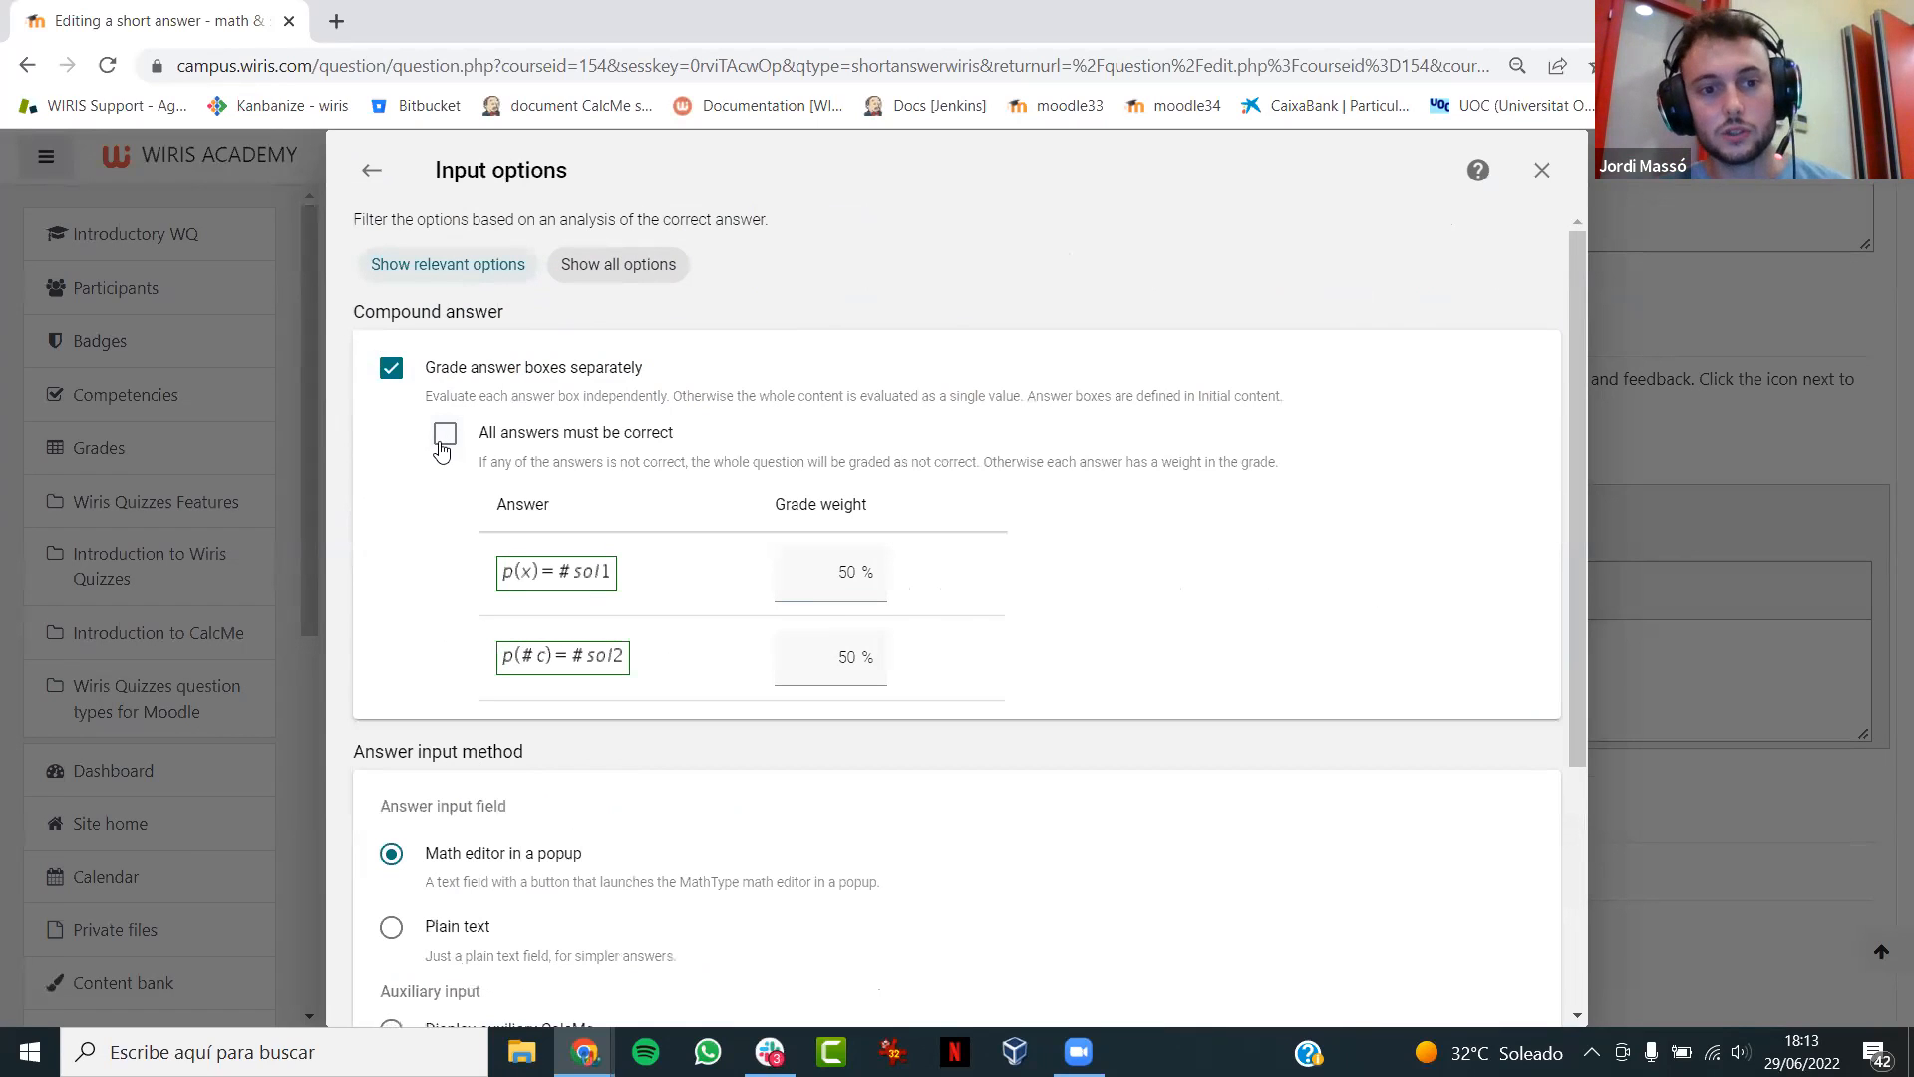
left_click(372, 170)
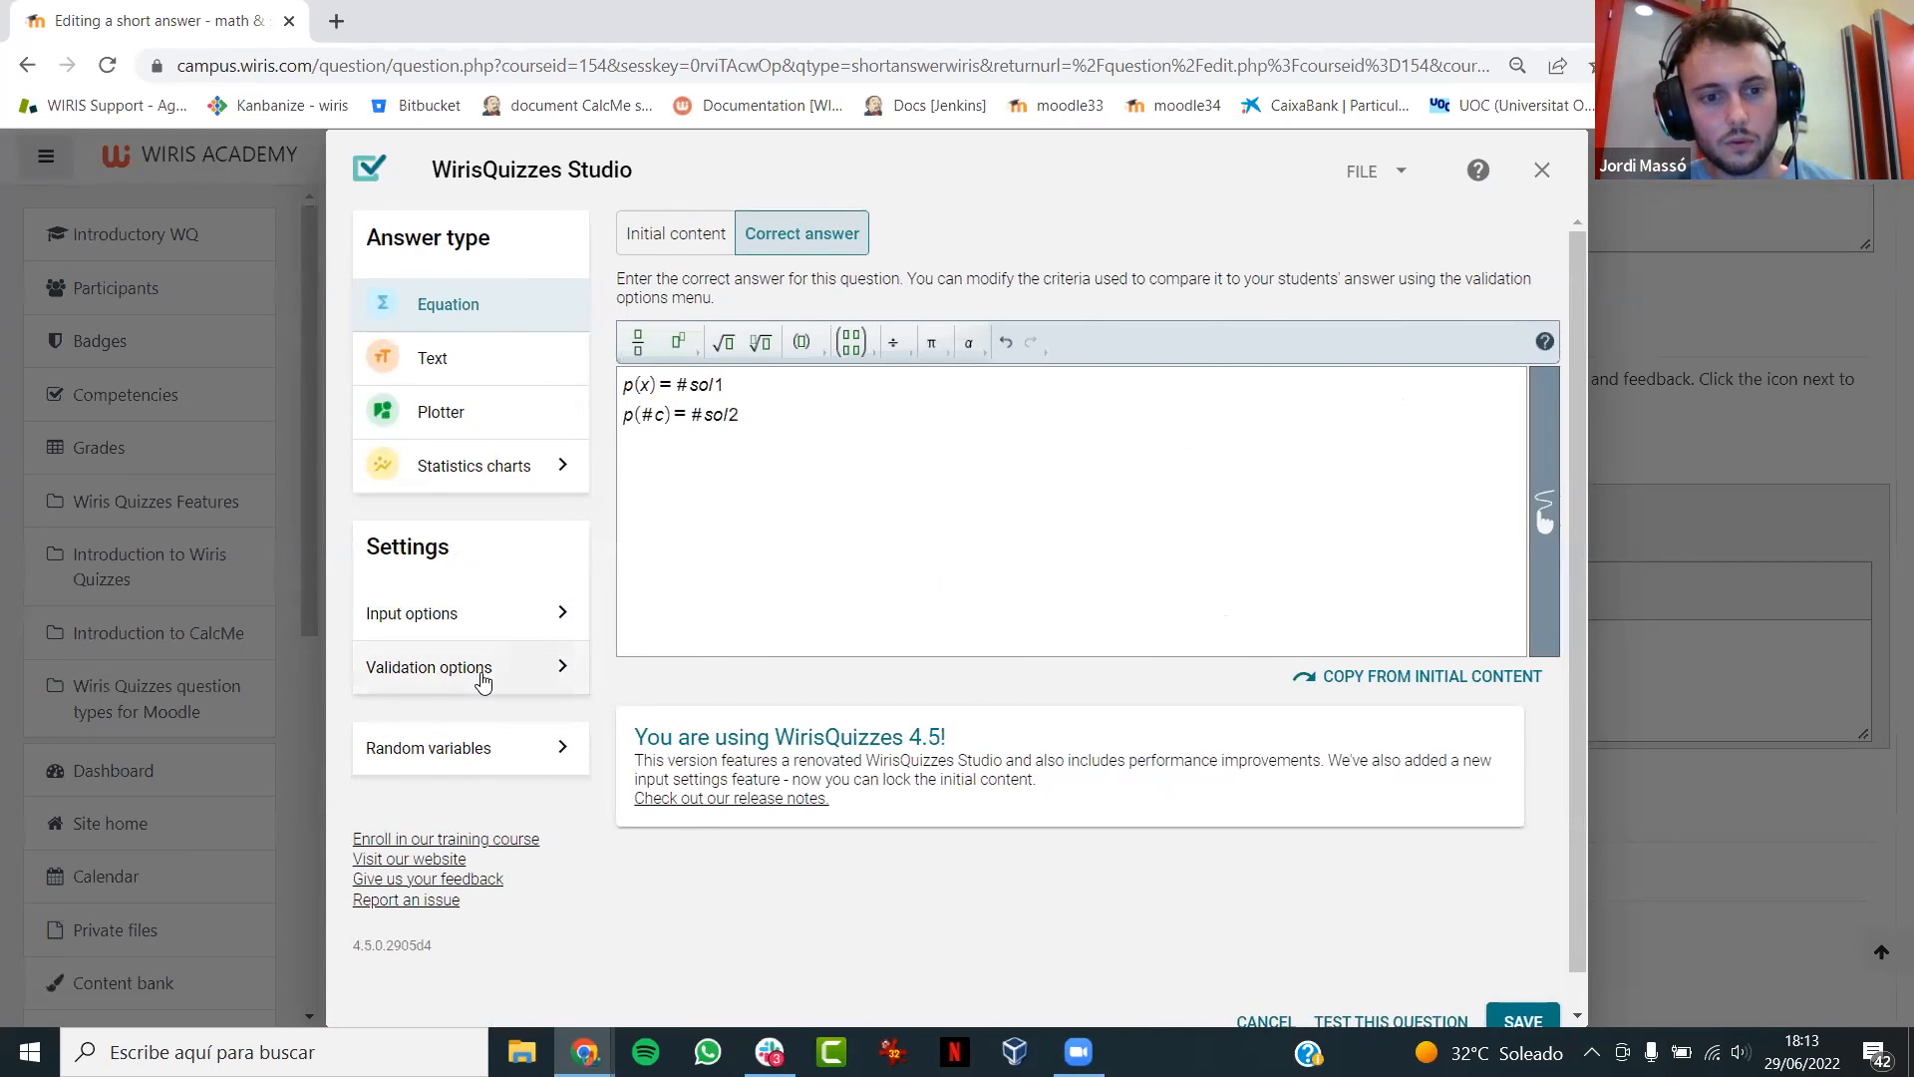
- In the validation options, compare the student answer with a custom grading function named gf
left_click(483, 681)
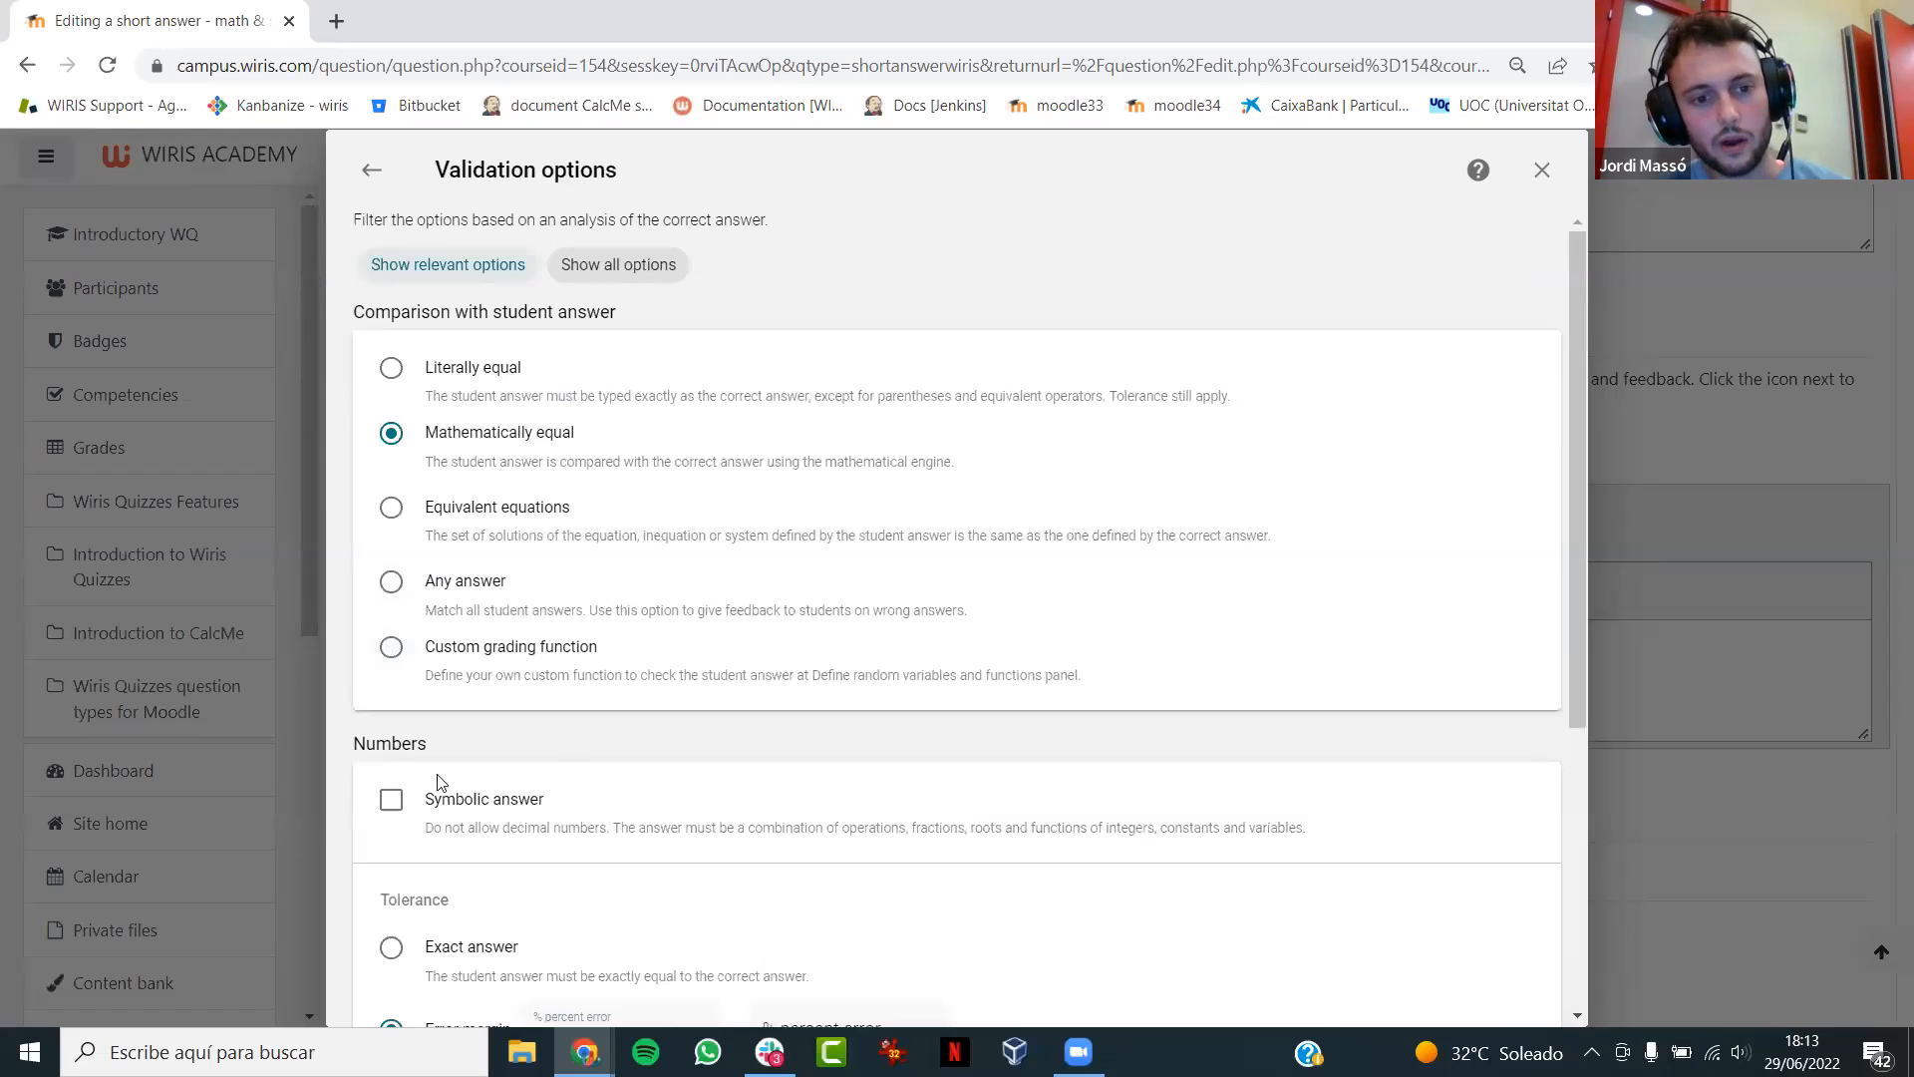
left_click(390, 650)
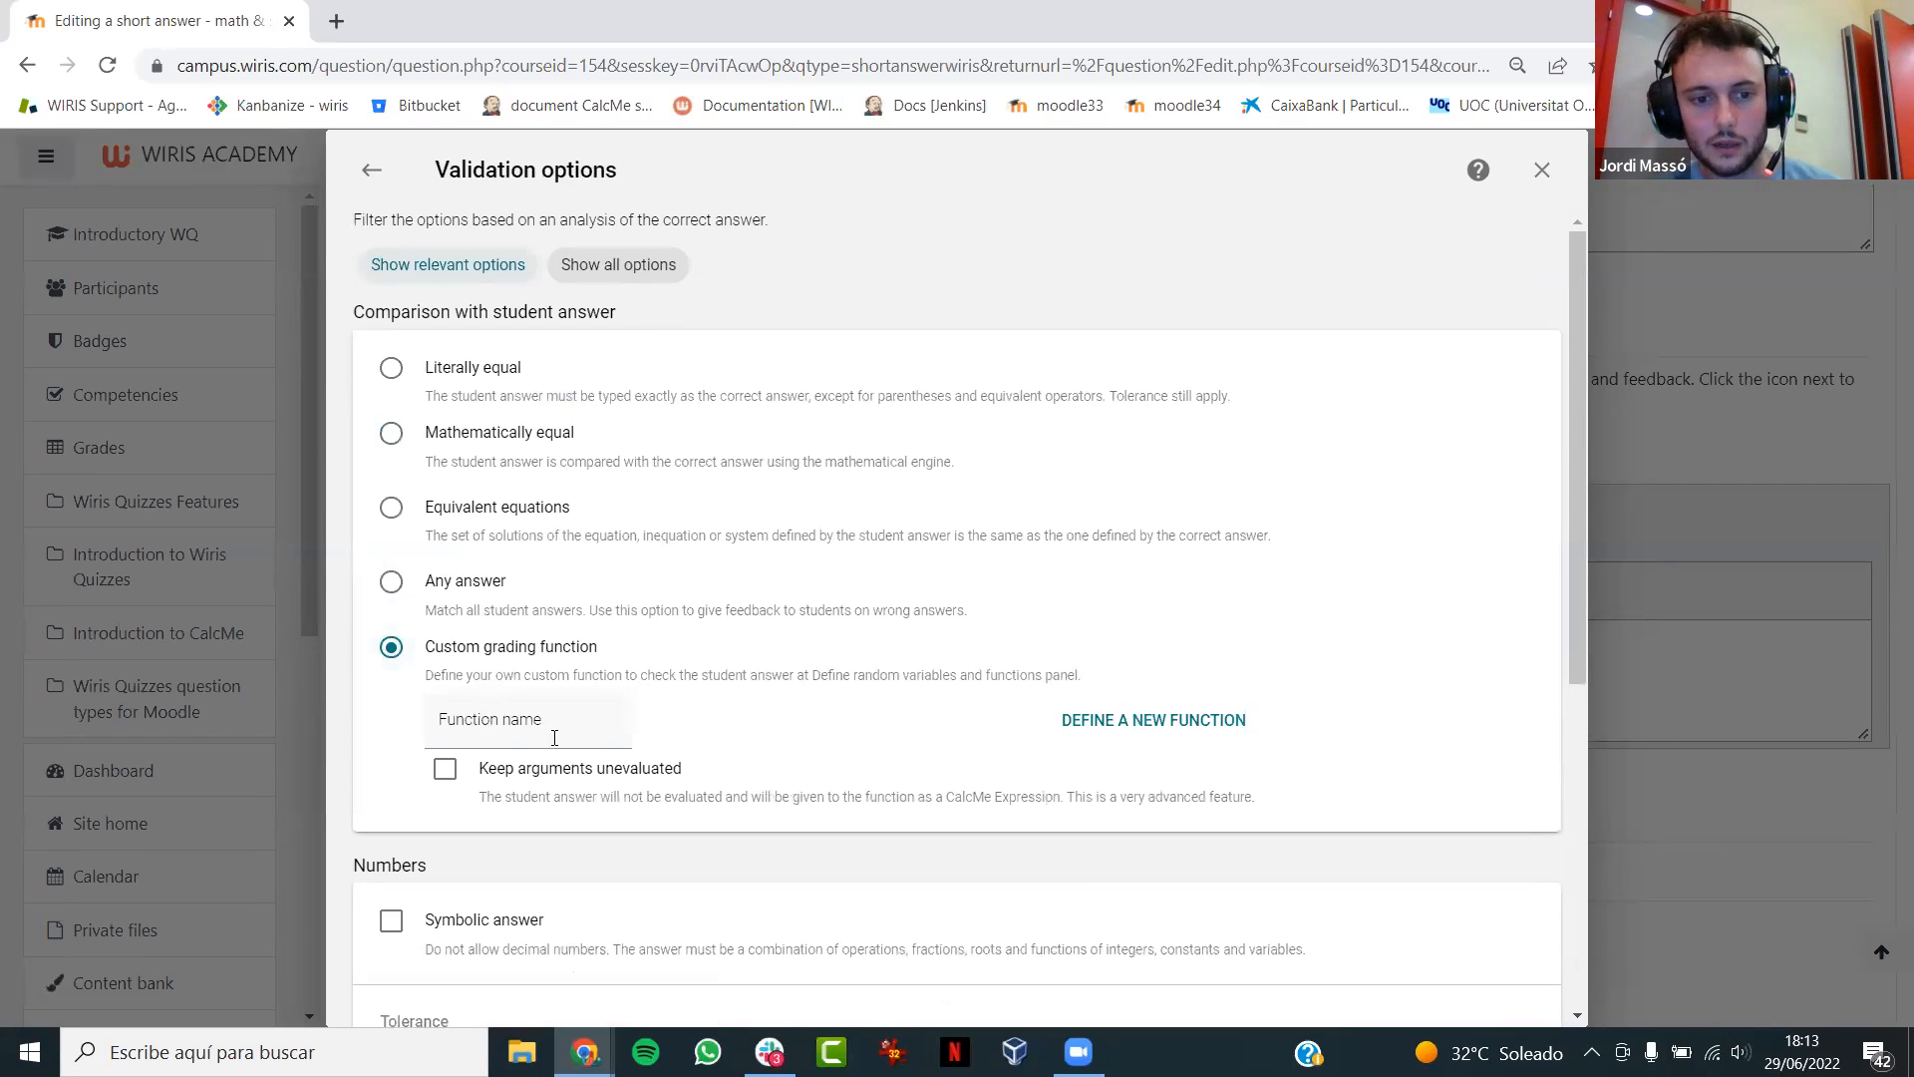
left_click(549, 728)
type("gf")
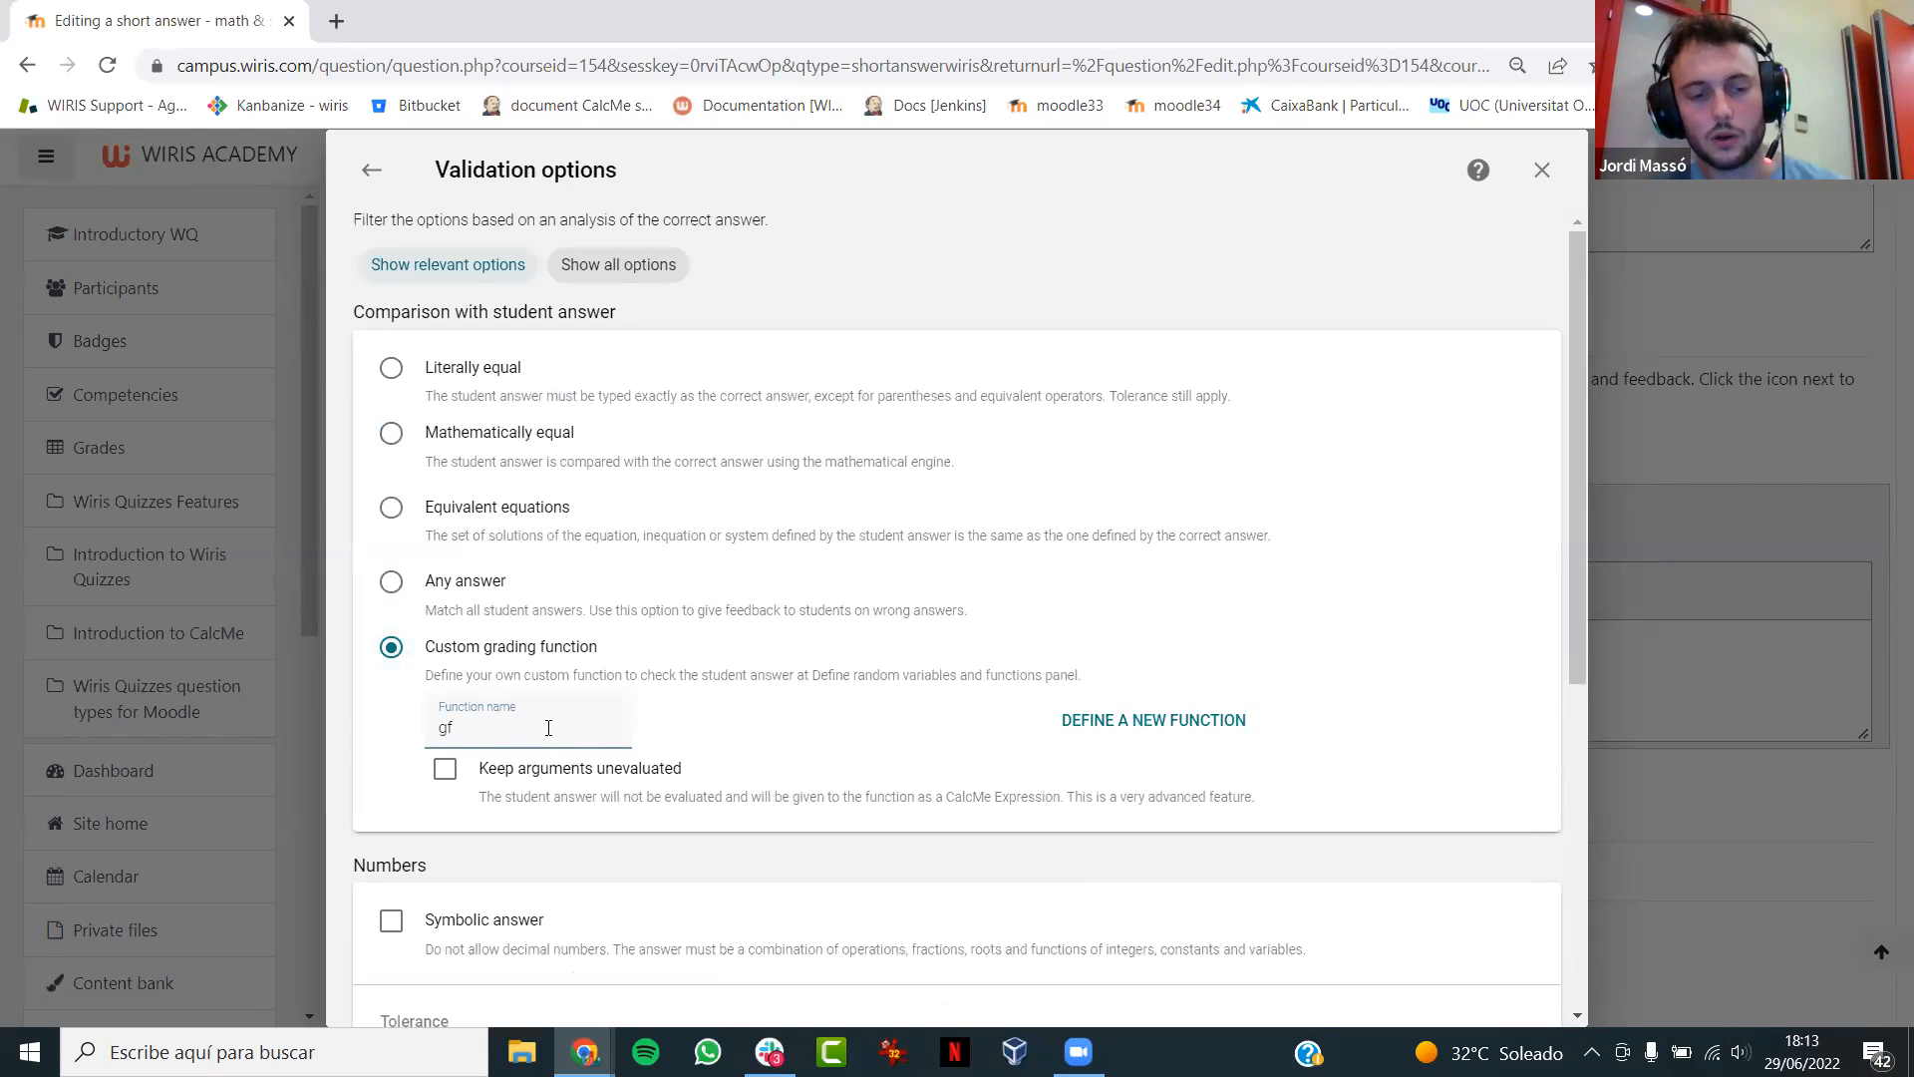
left_click(367, 179)
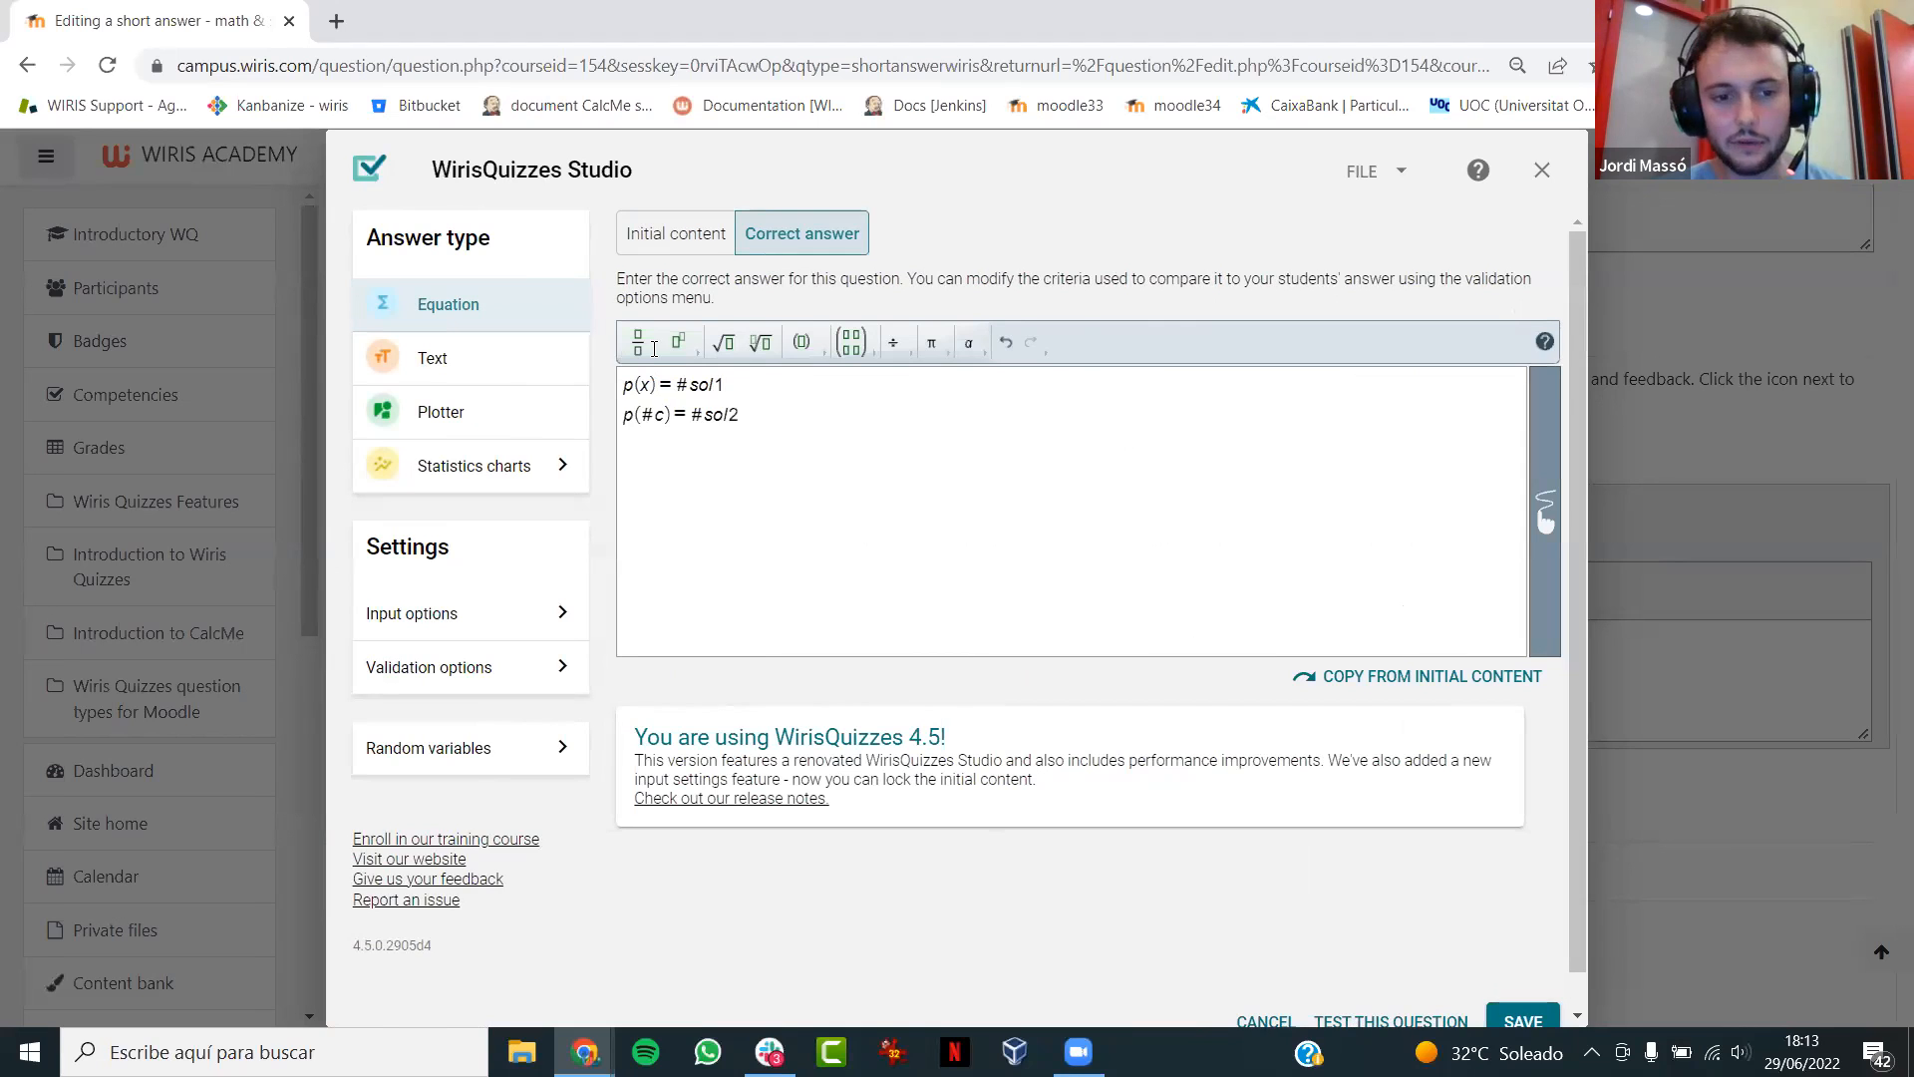
- Open the question's random variables algorithm and delete the prefilled webinar announcement comment
left_click(493, 747)
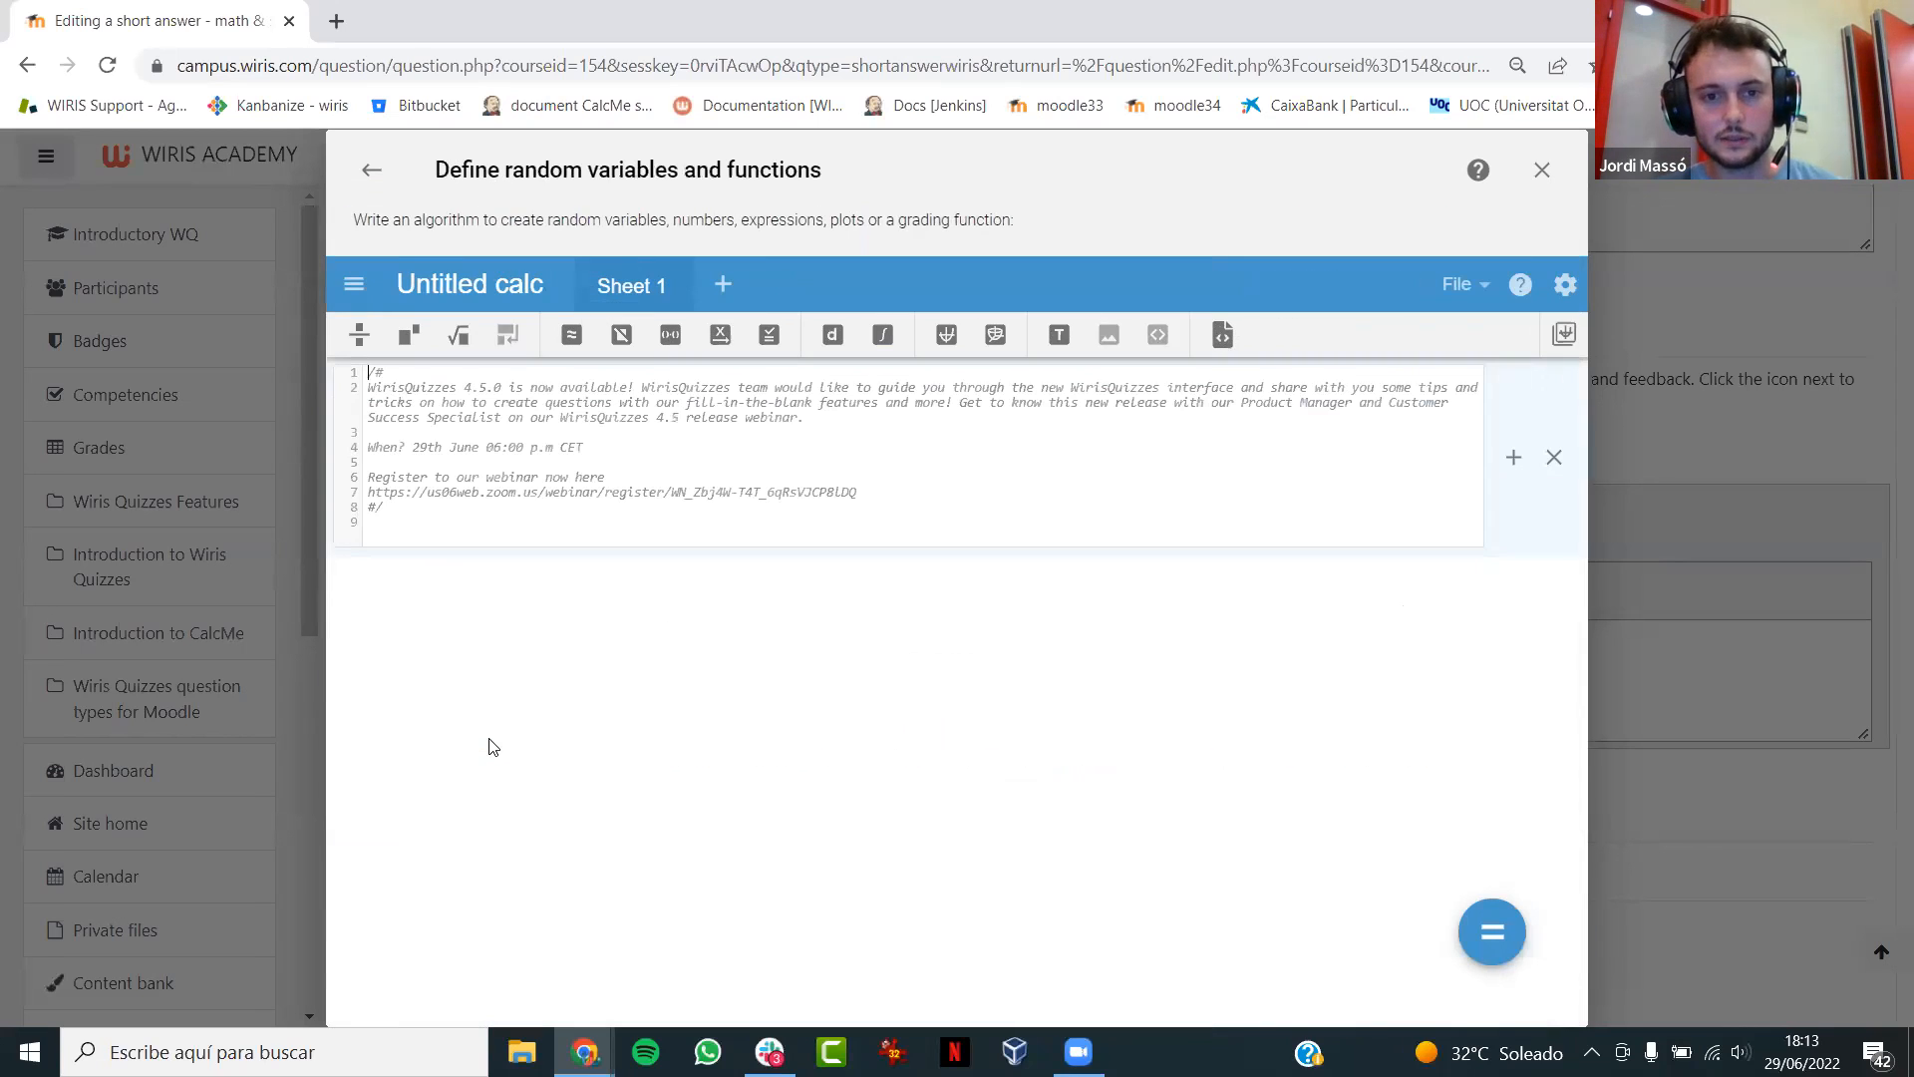
left_click_drag(451, 513, 327, 372)
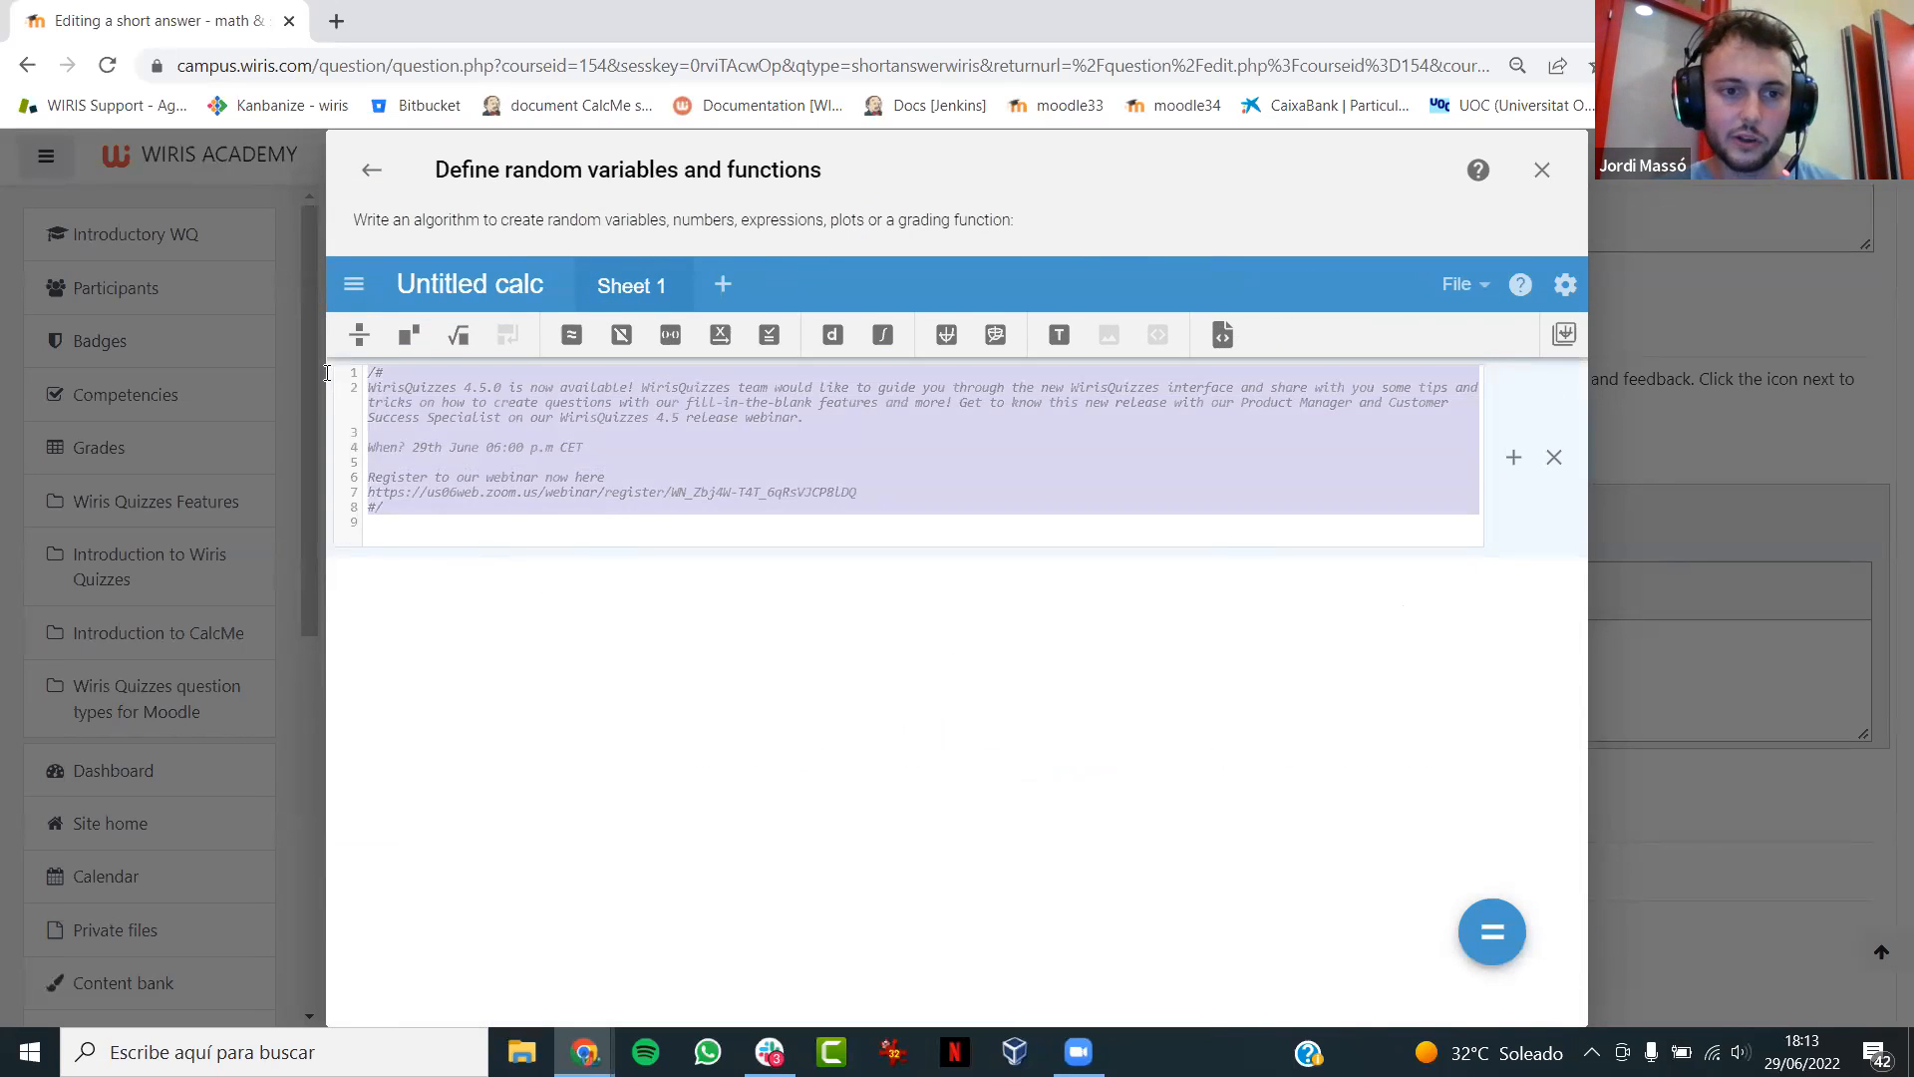
key("BackSpace")
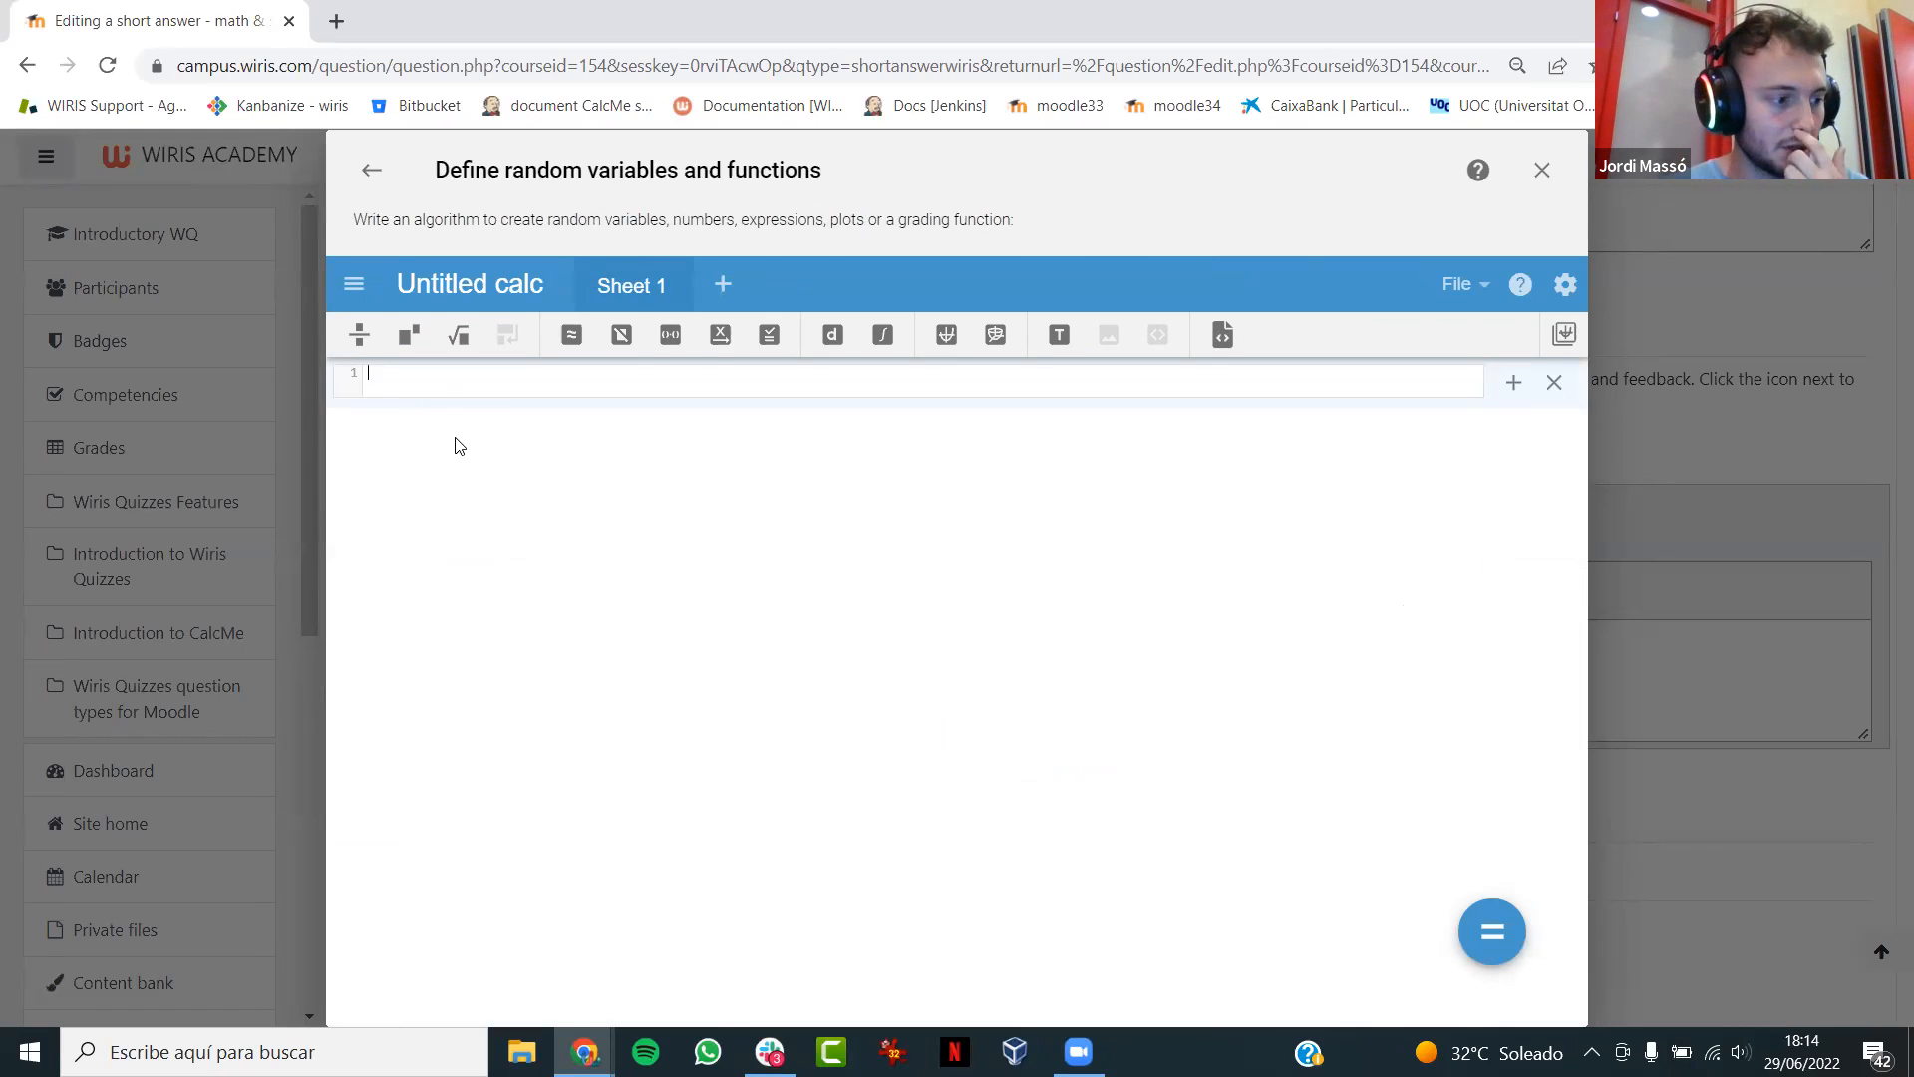
- Define the variable a = random(-5,5) in the algorithm, with the page enlarged to 125%
type("a")
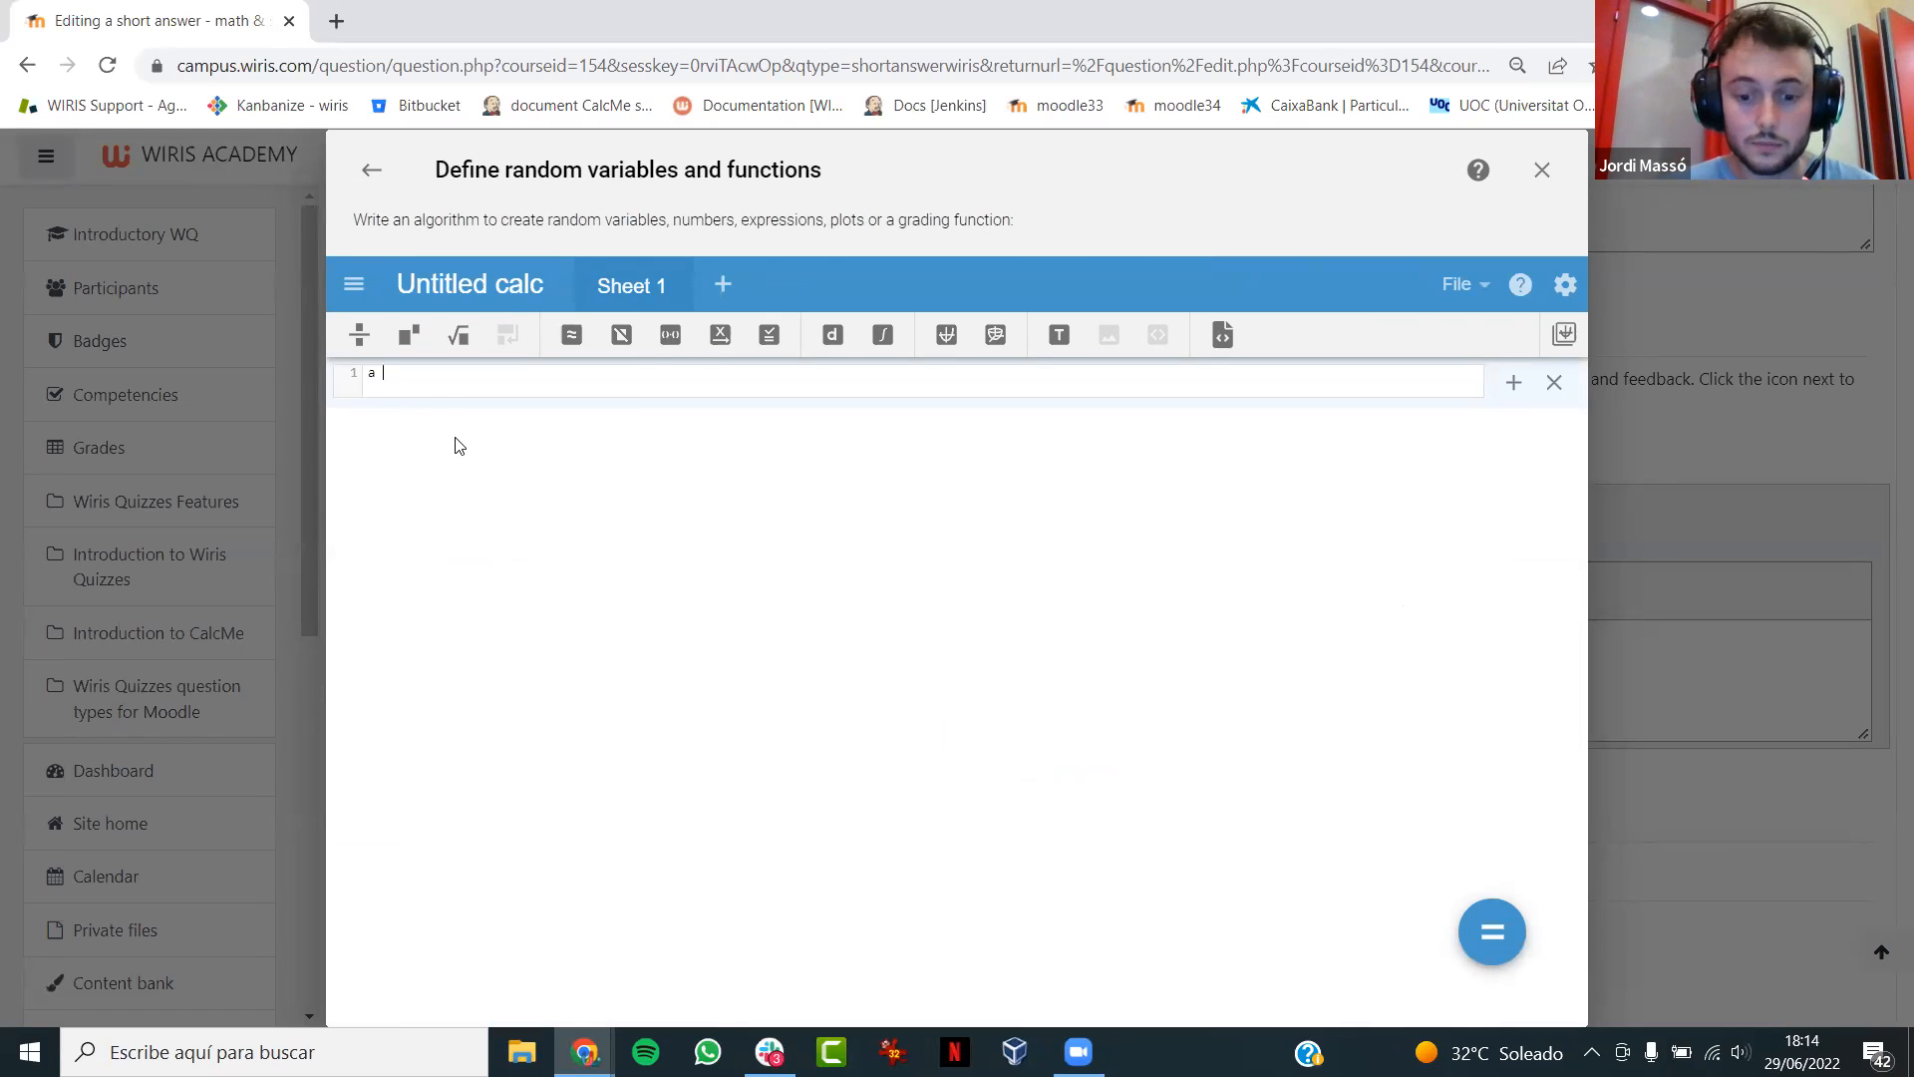
key("ctrl+plus")
key("ctrl+plus")
key("ctrl+plus")
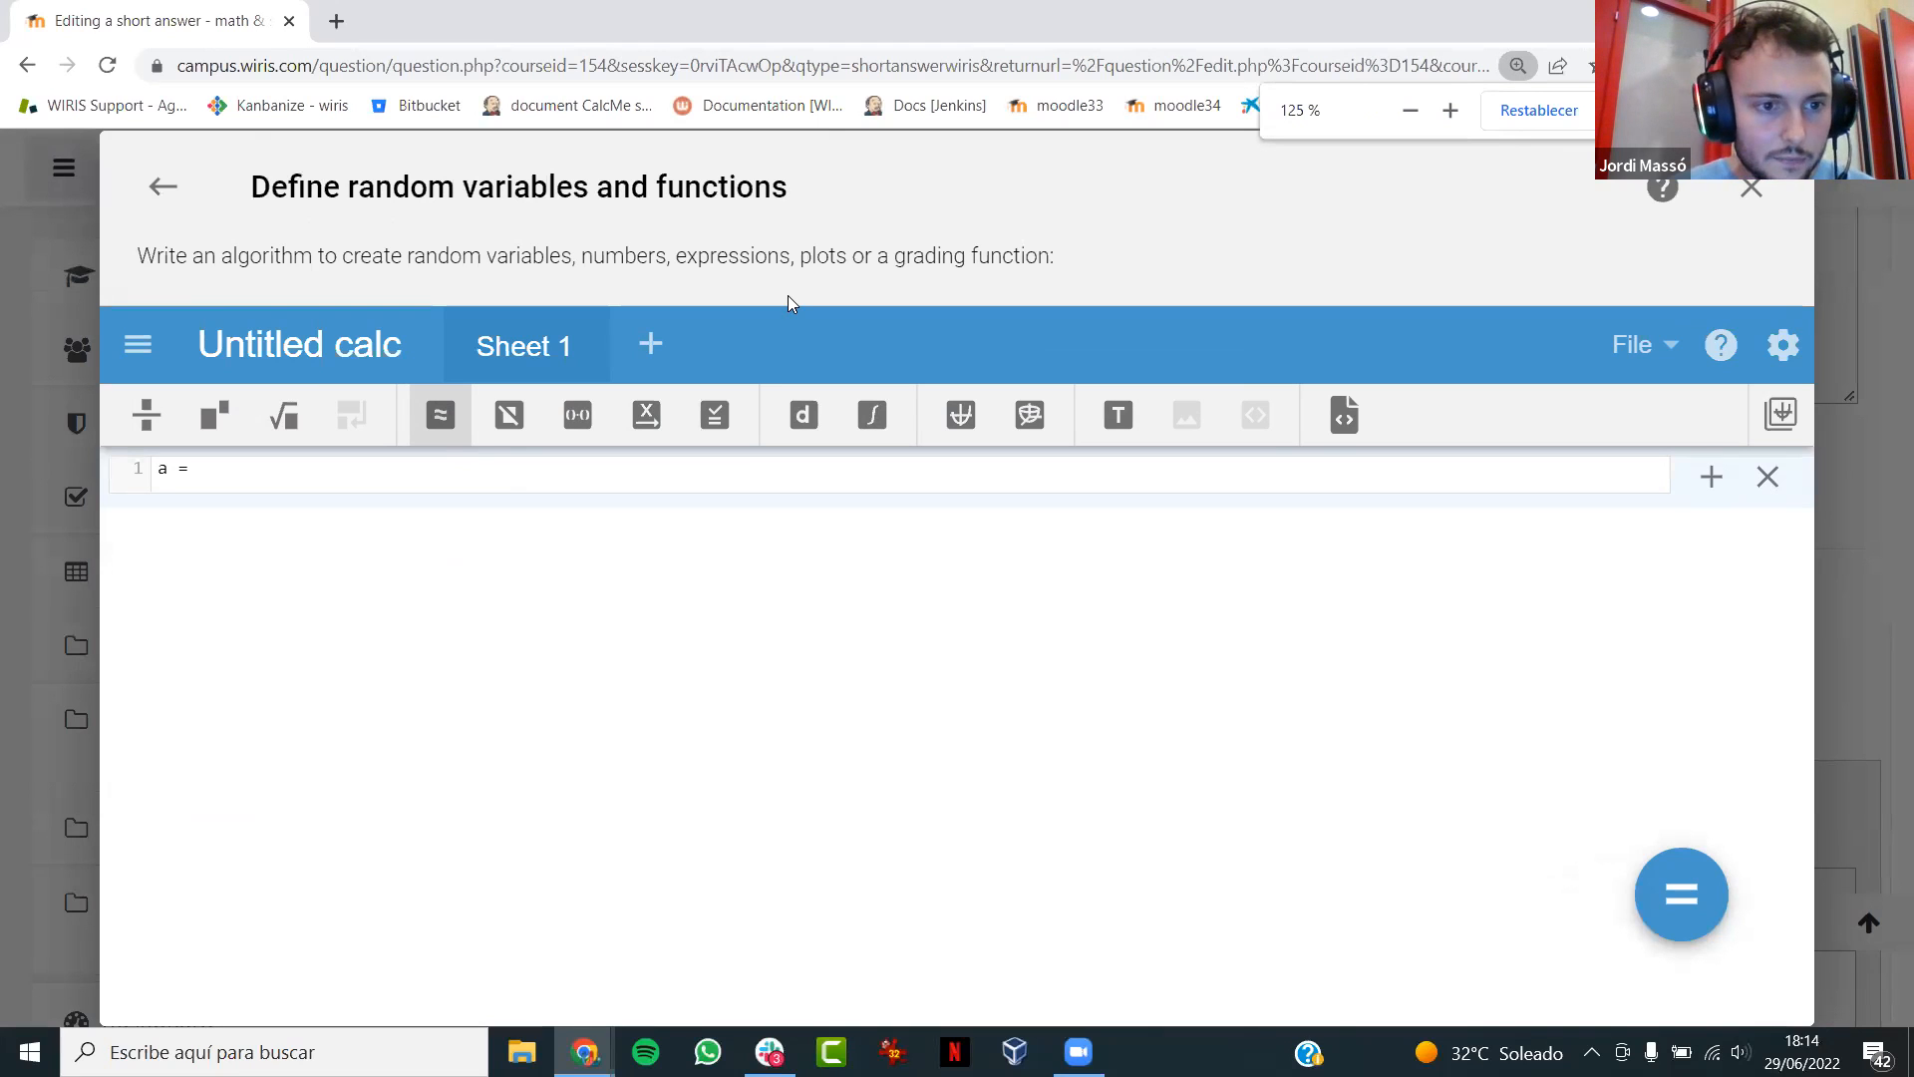
left_click(250, 464)
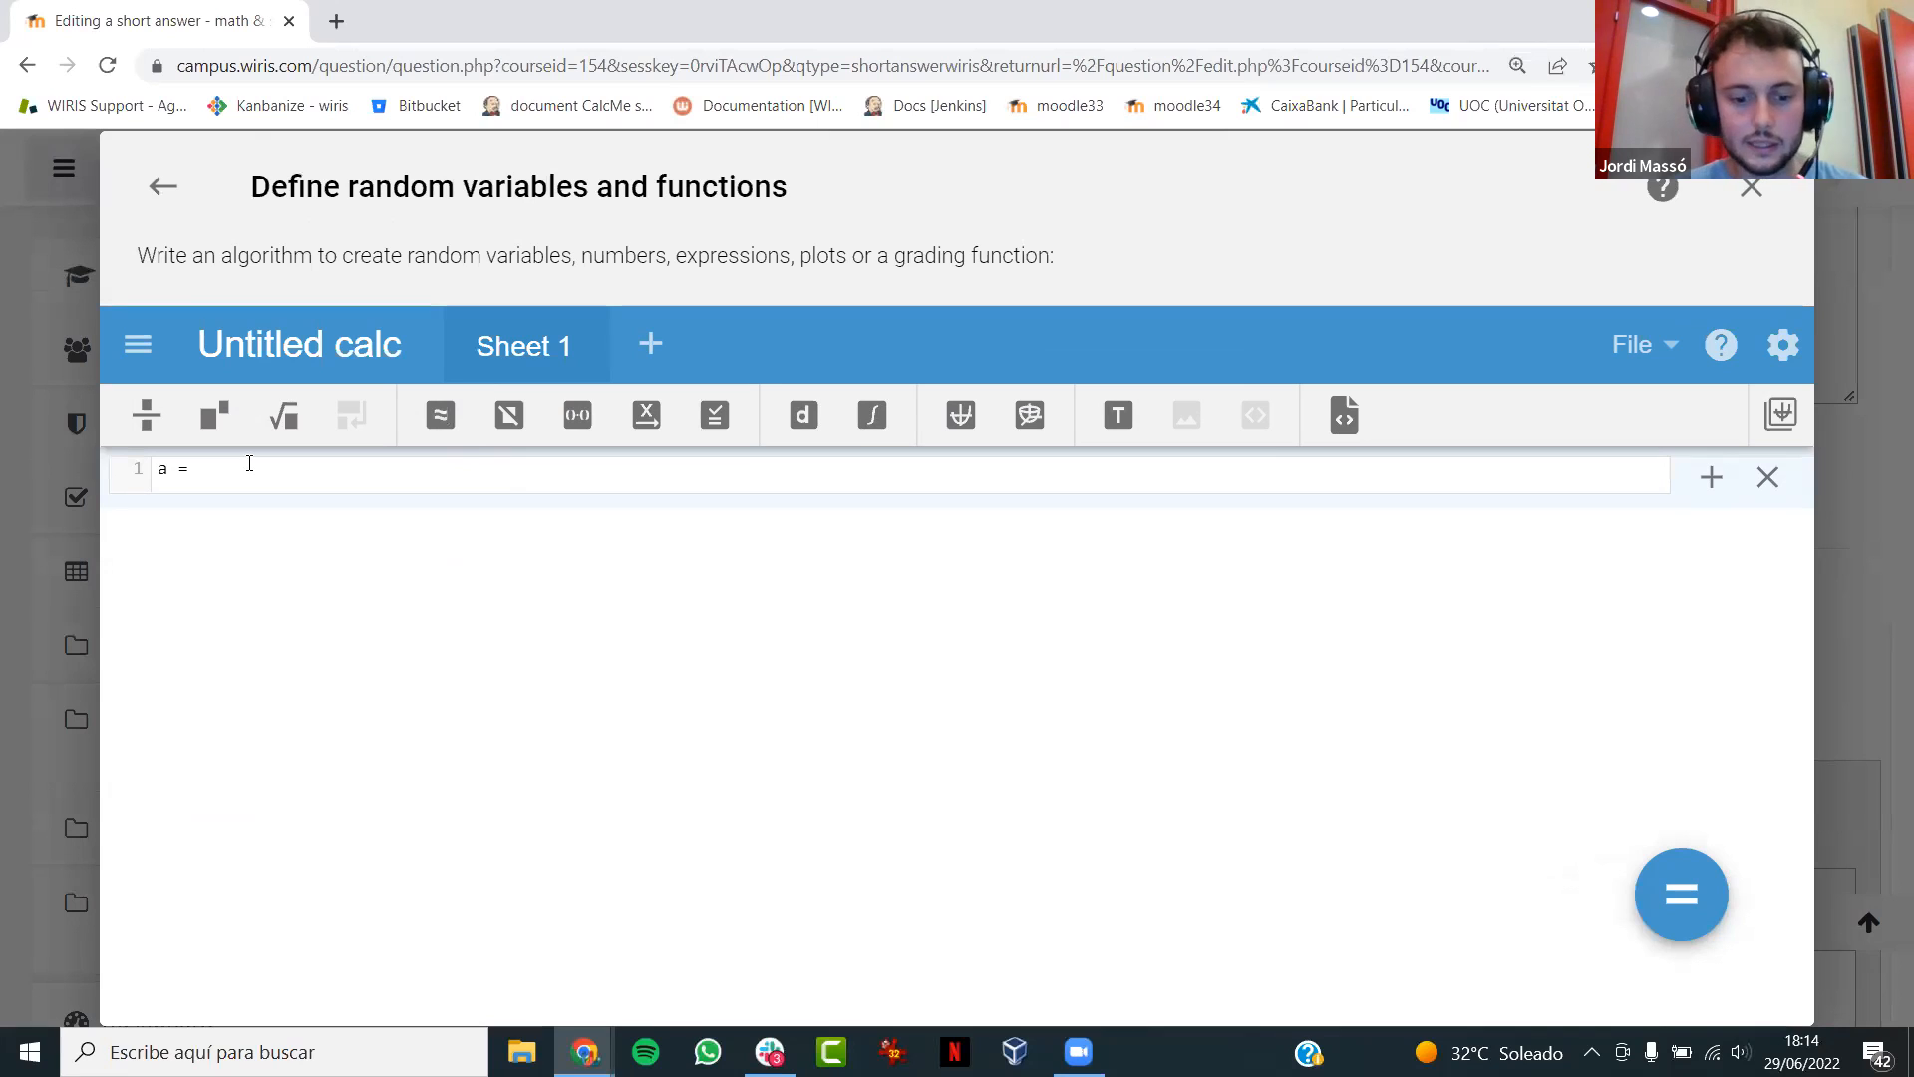
type("random(")
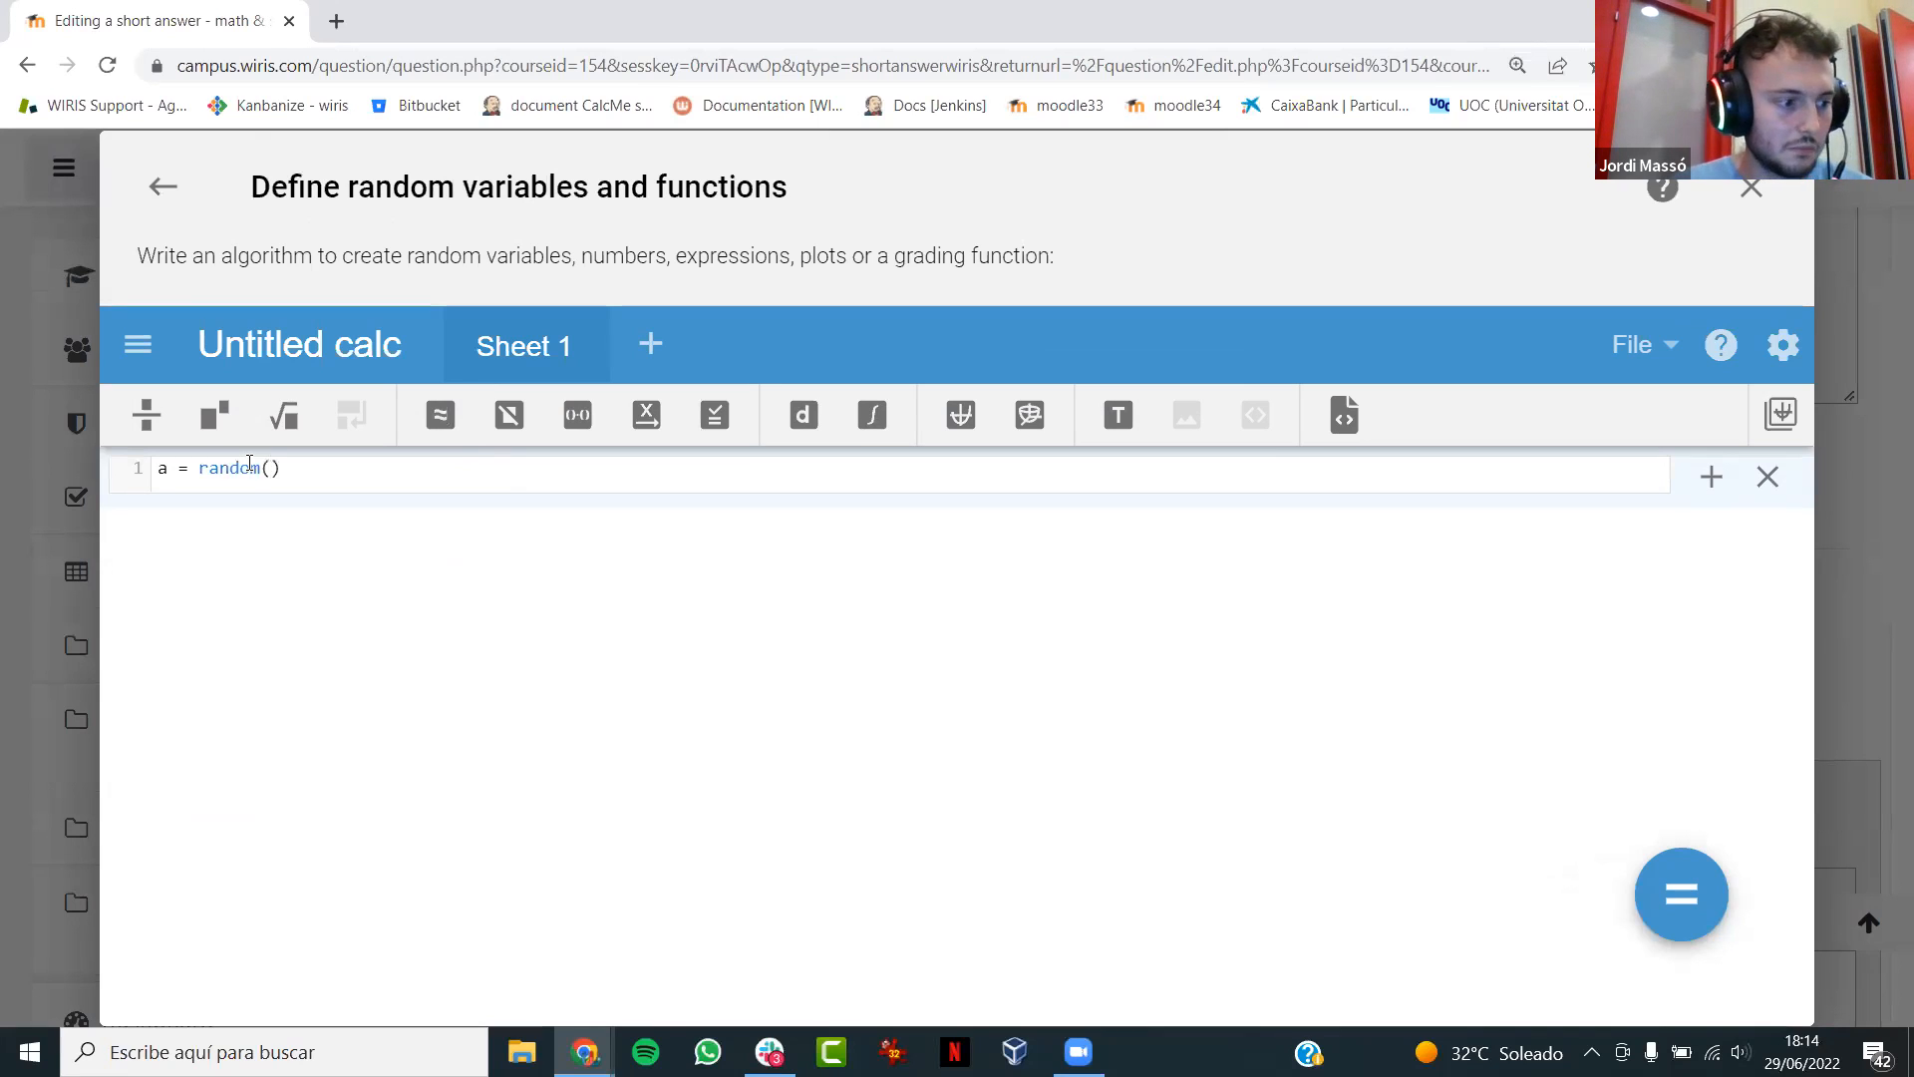
type("-5,5")
- Define b = random([-5..5]/[a]) on the second line of the algorithm
key("Return")
type("b")
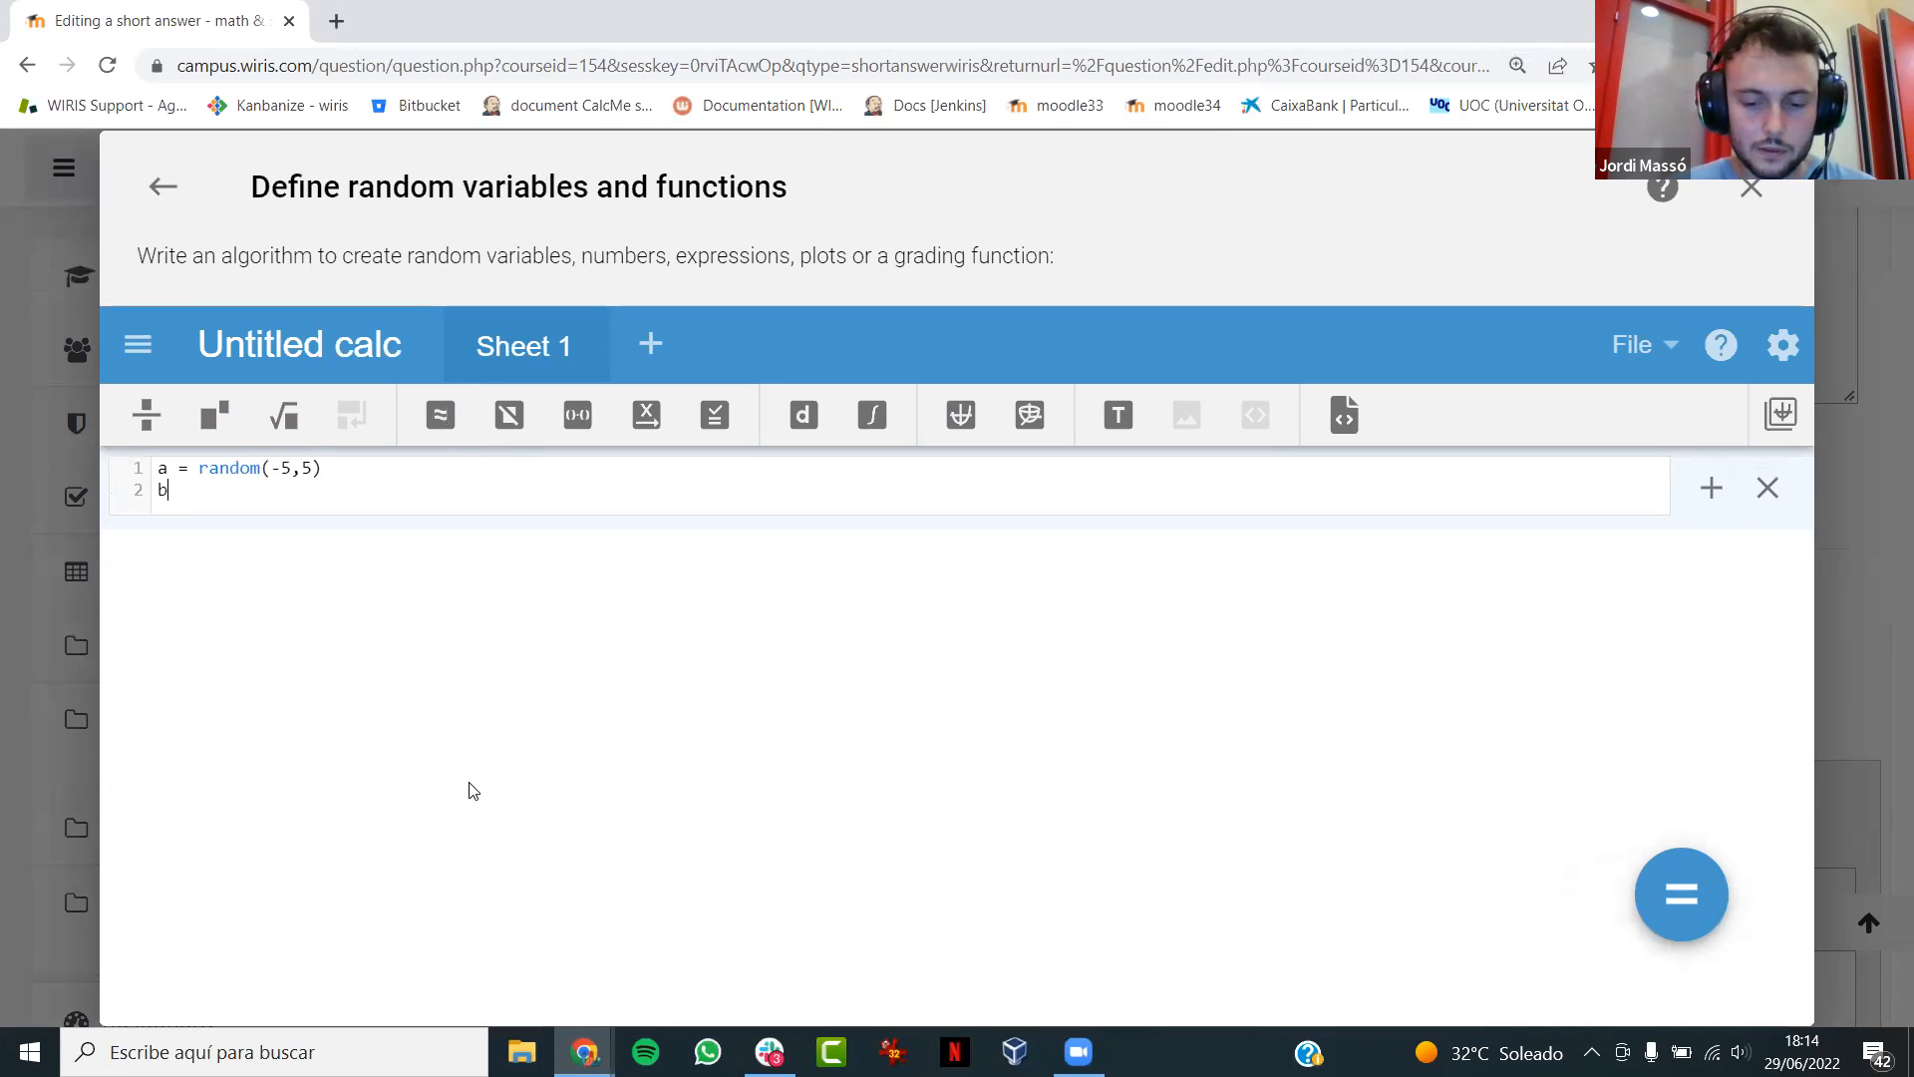
type(" = random([-5..5]/[a")
- Define c = random([-5..5]/[a,b]) on the third line of the algorithm
key("Return")
type("c = ra")
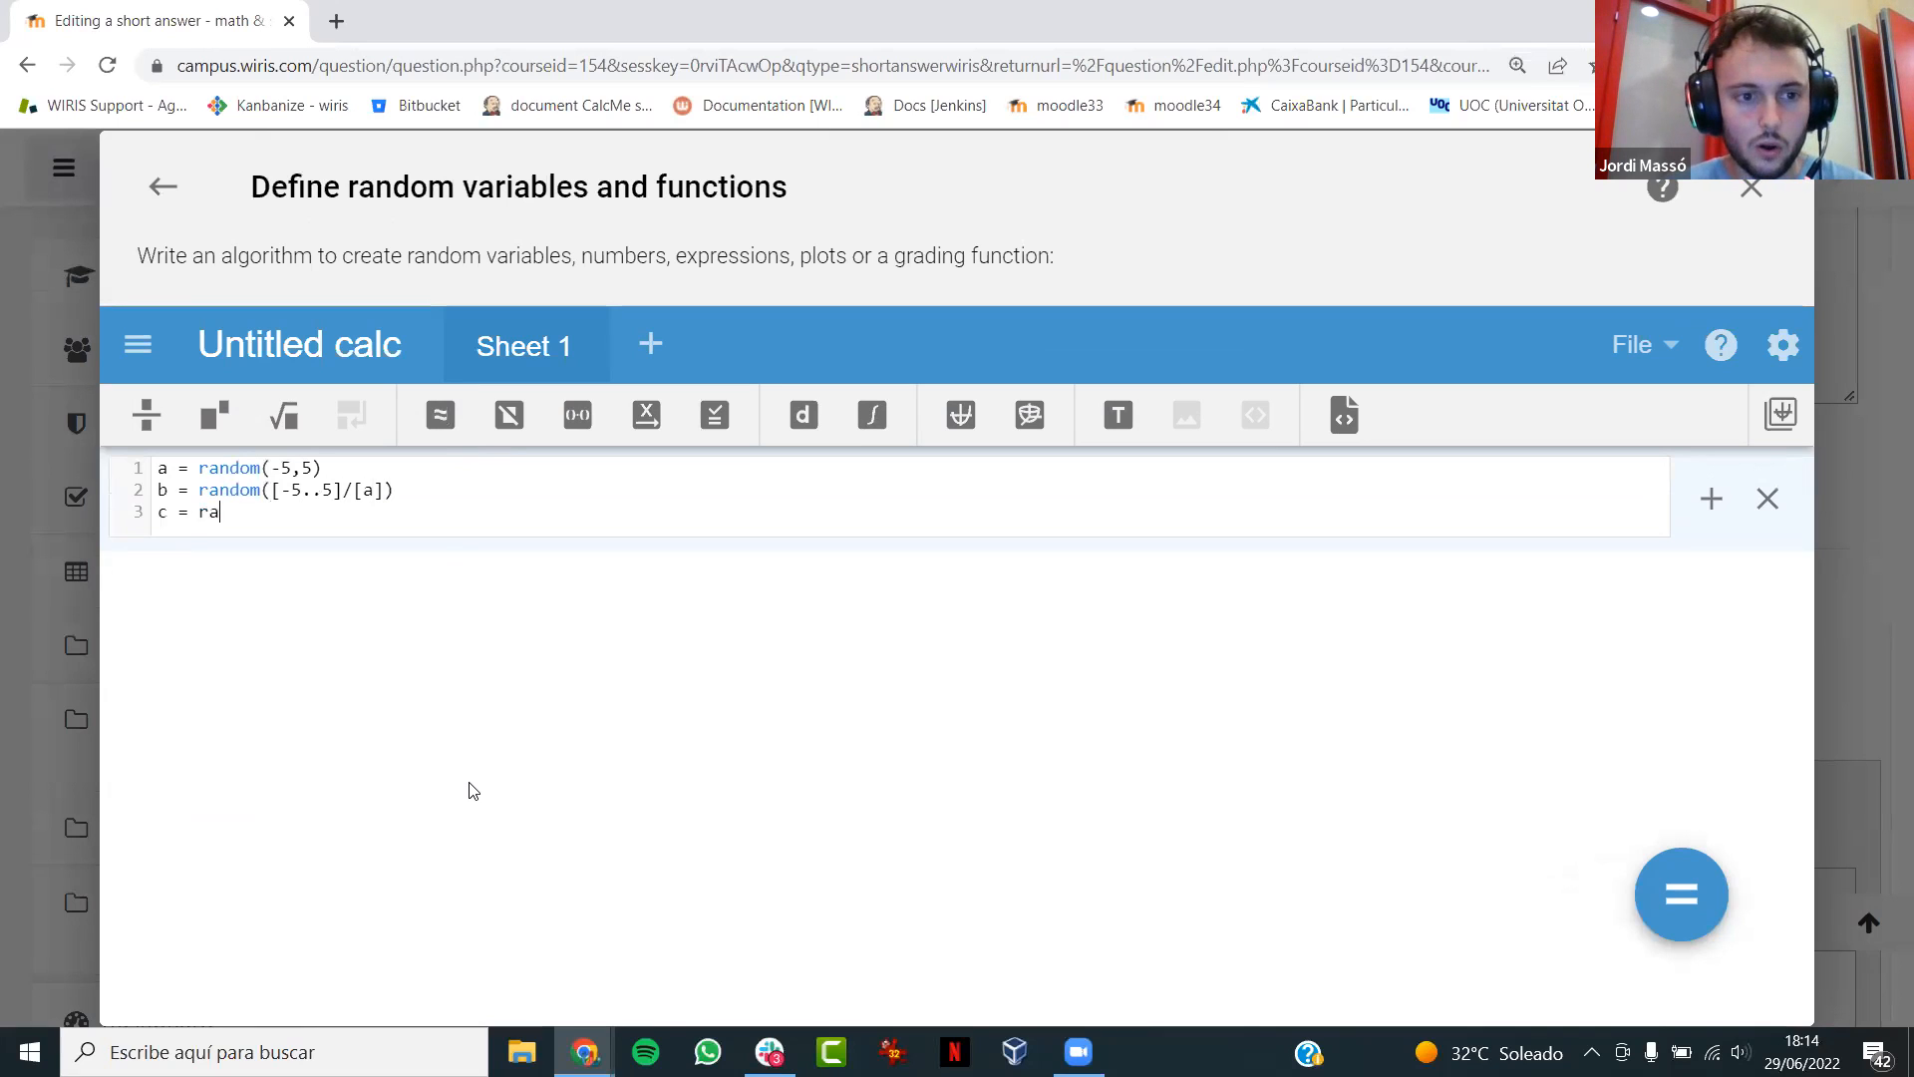
type("ndom(")
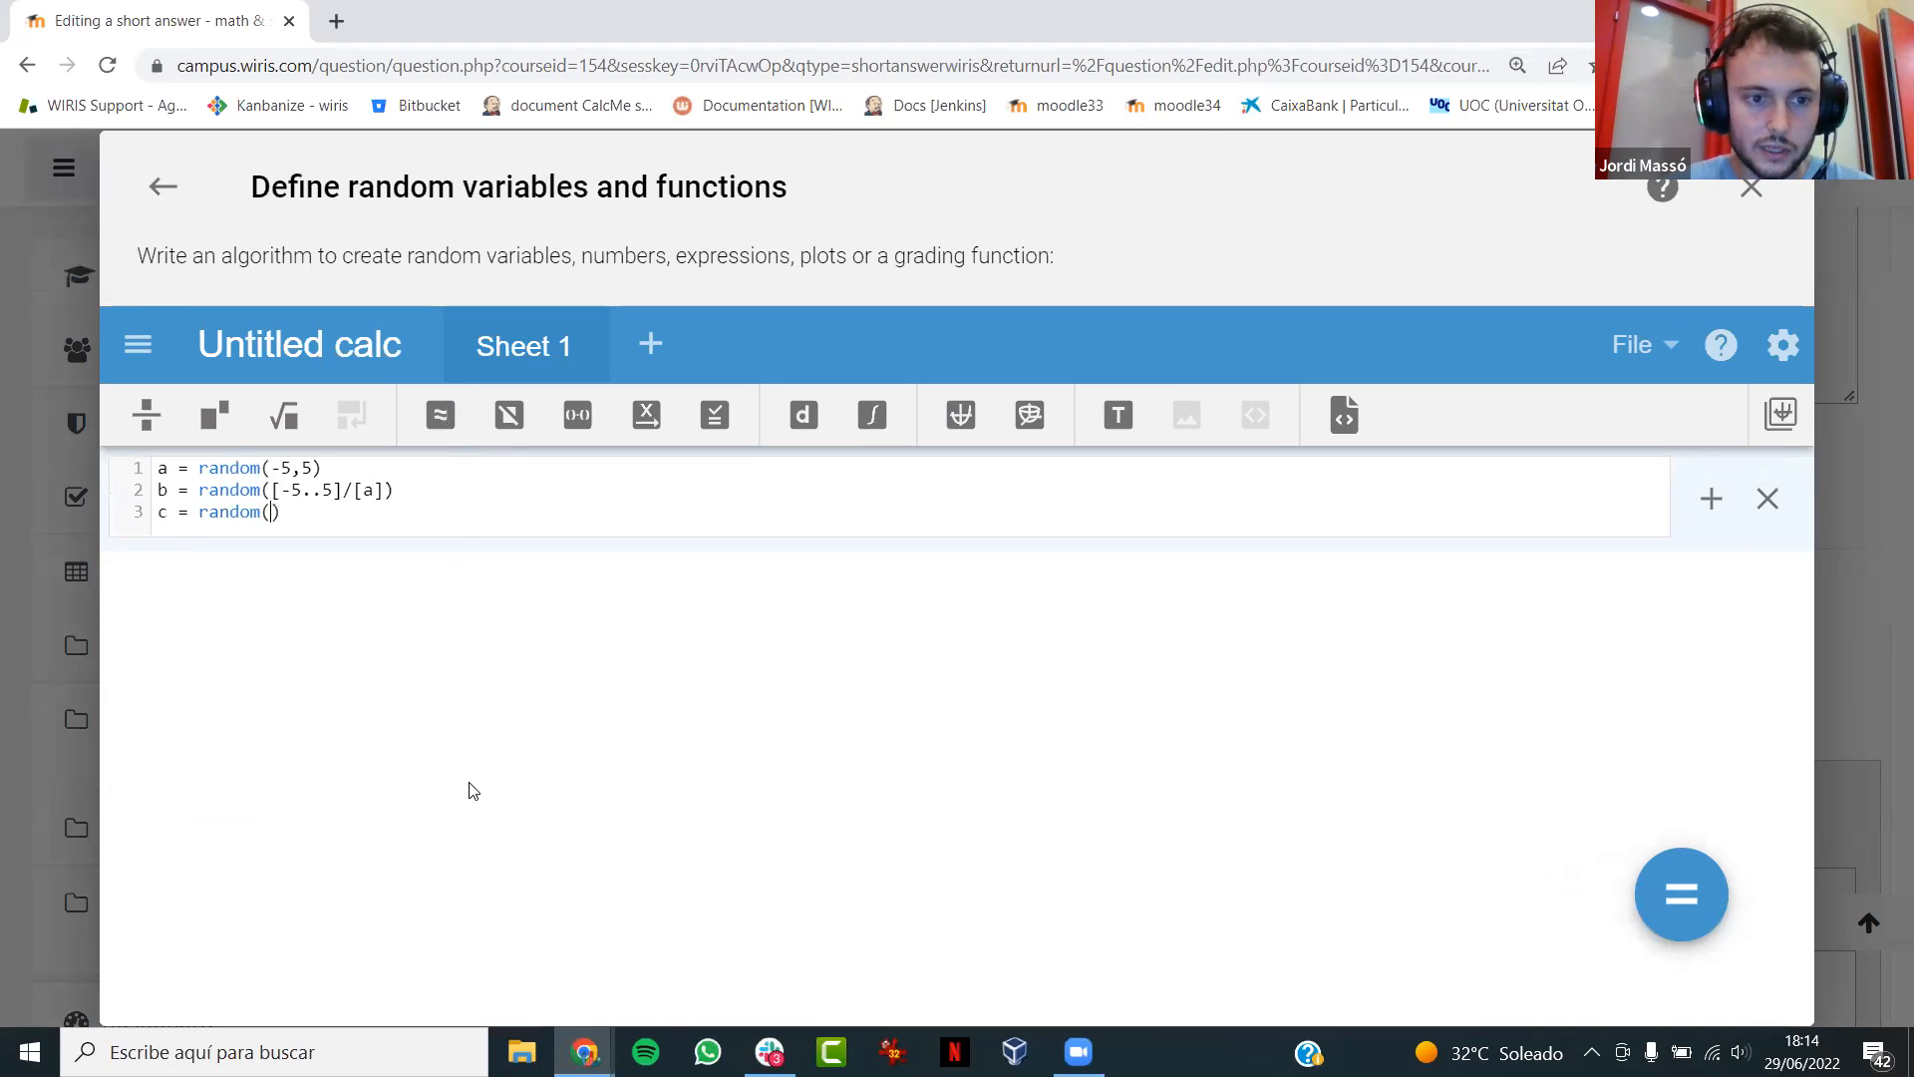
type("[-5..5")
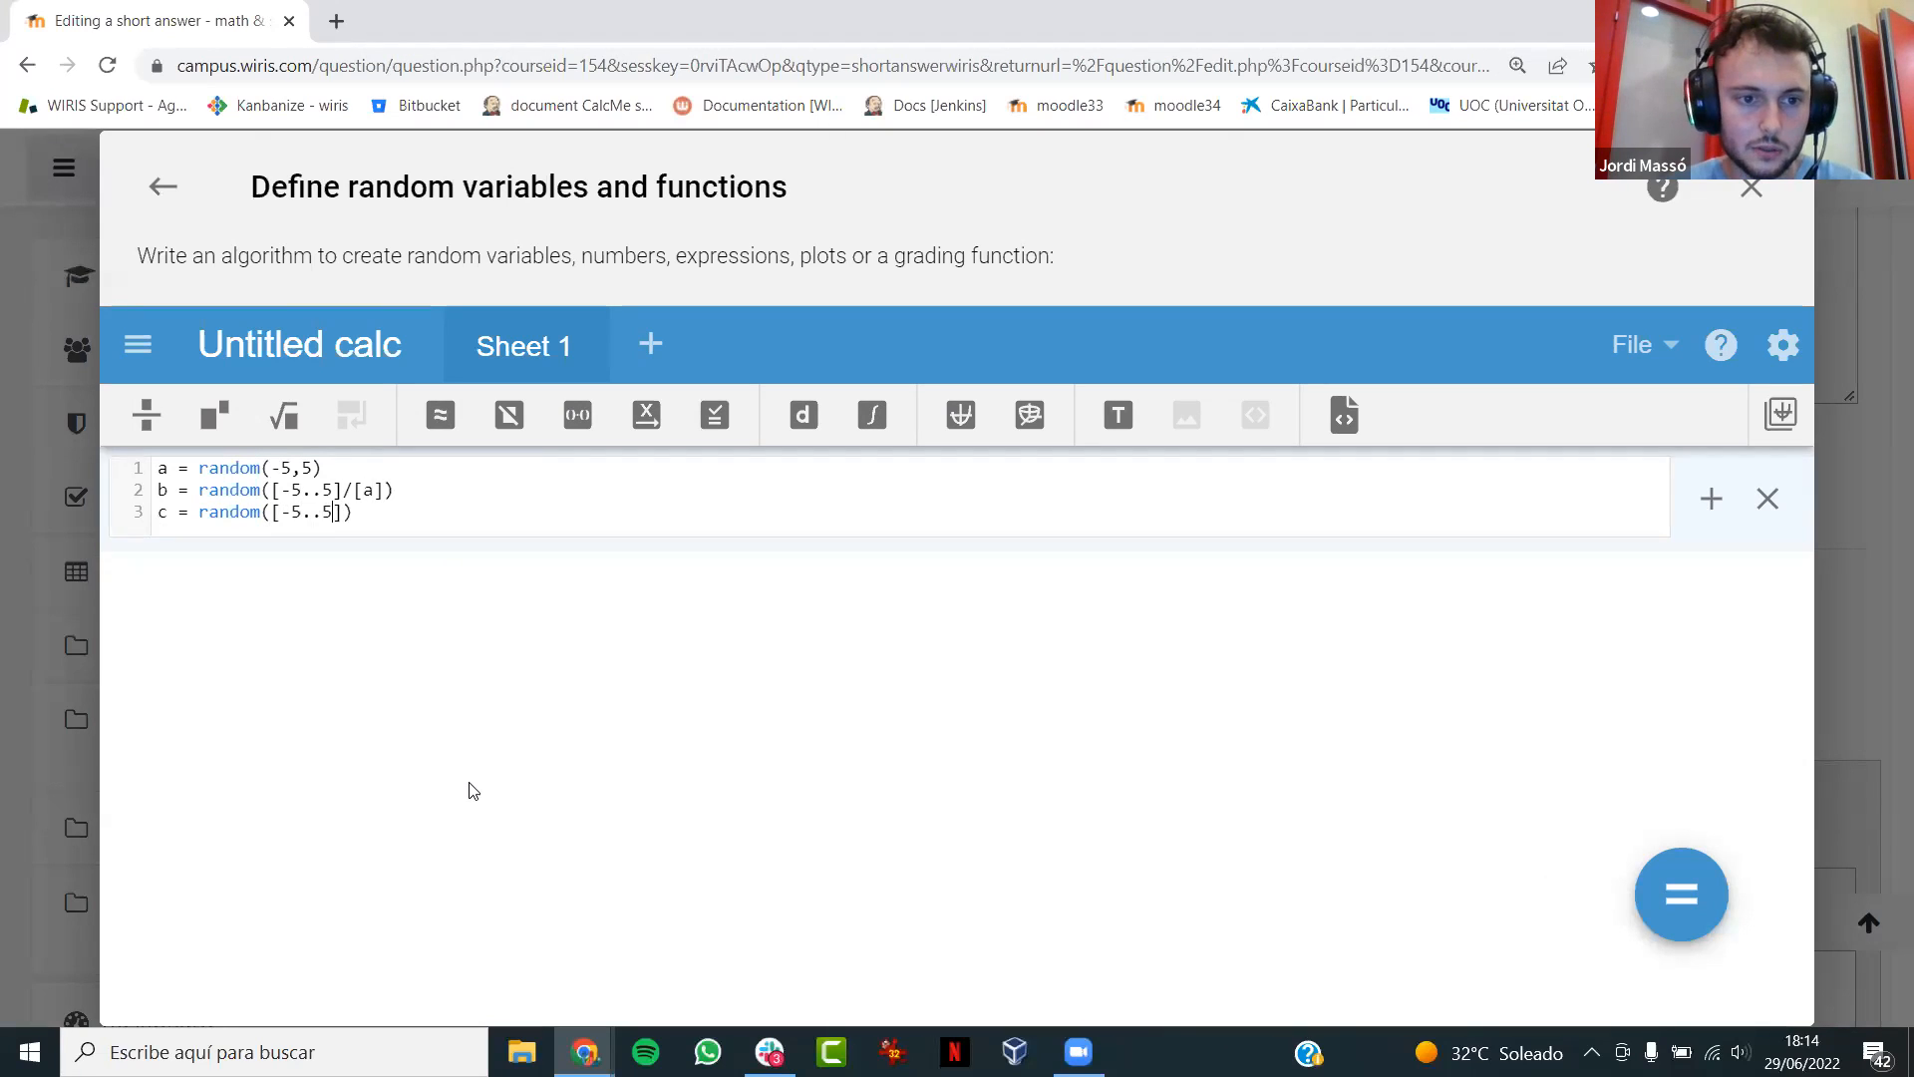
type("]/[")
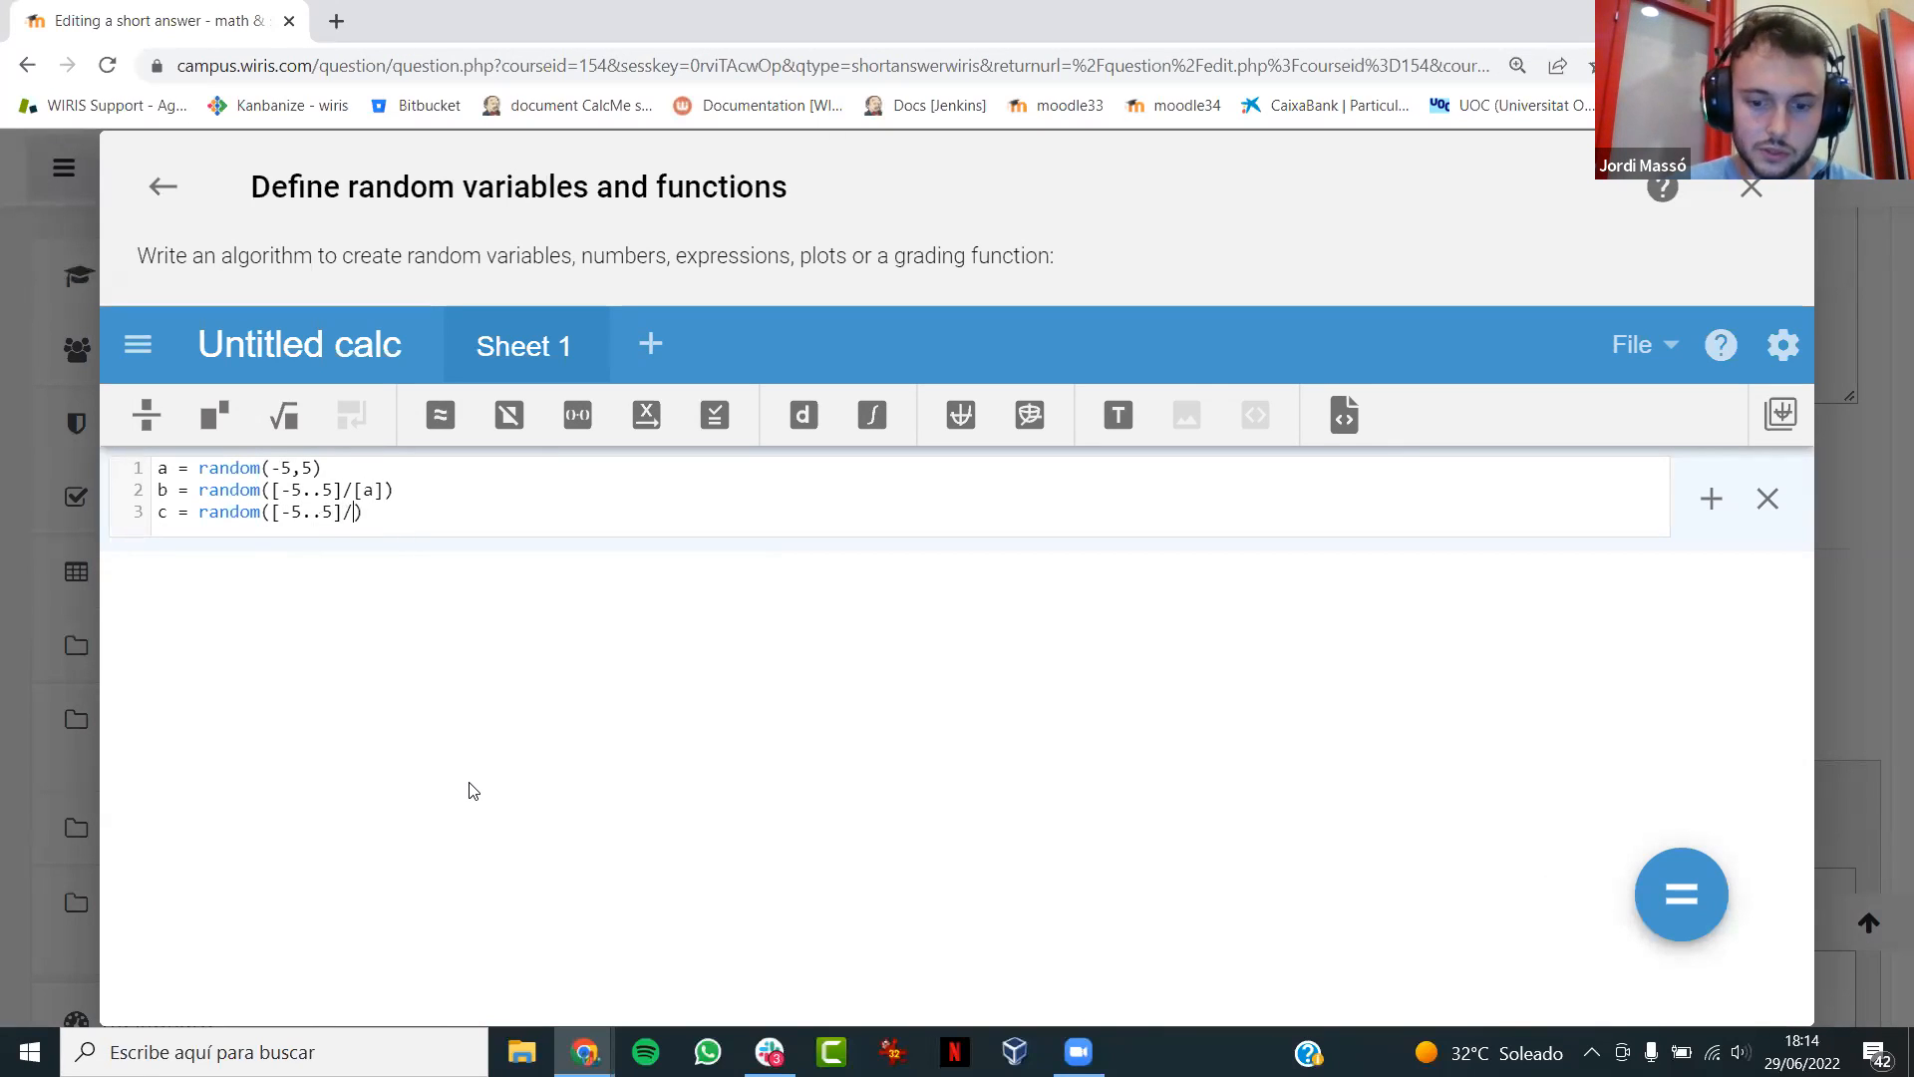
type("a,b")
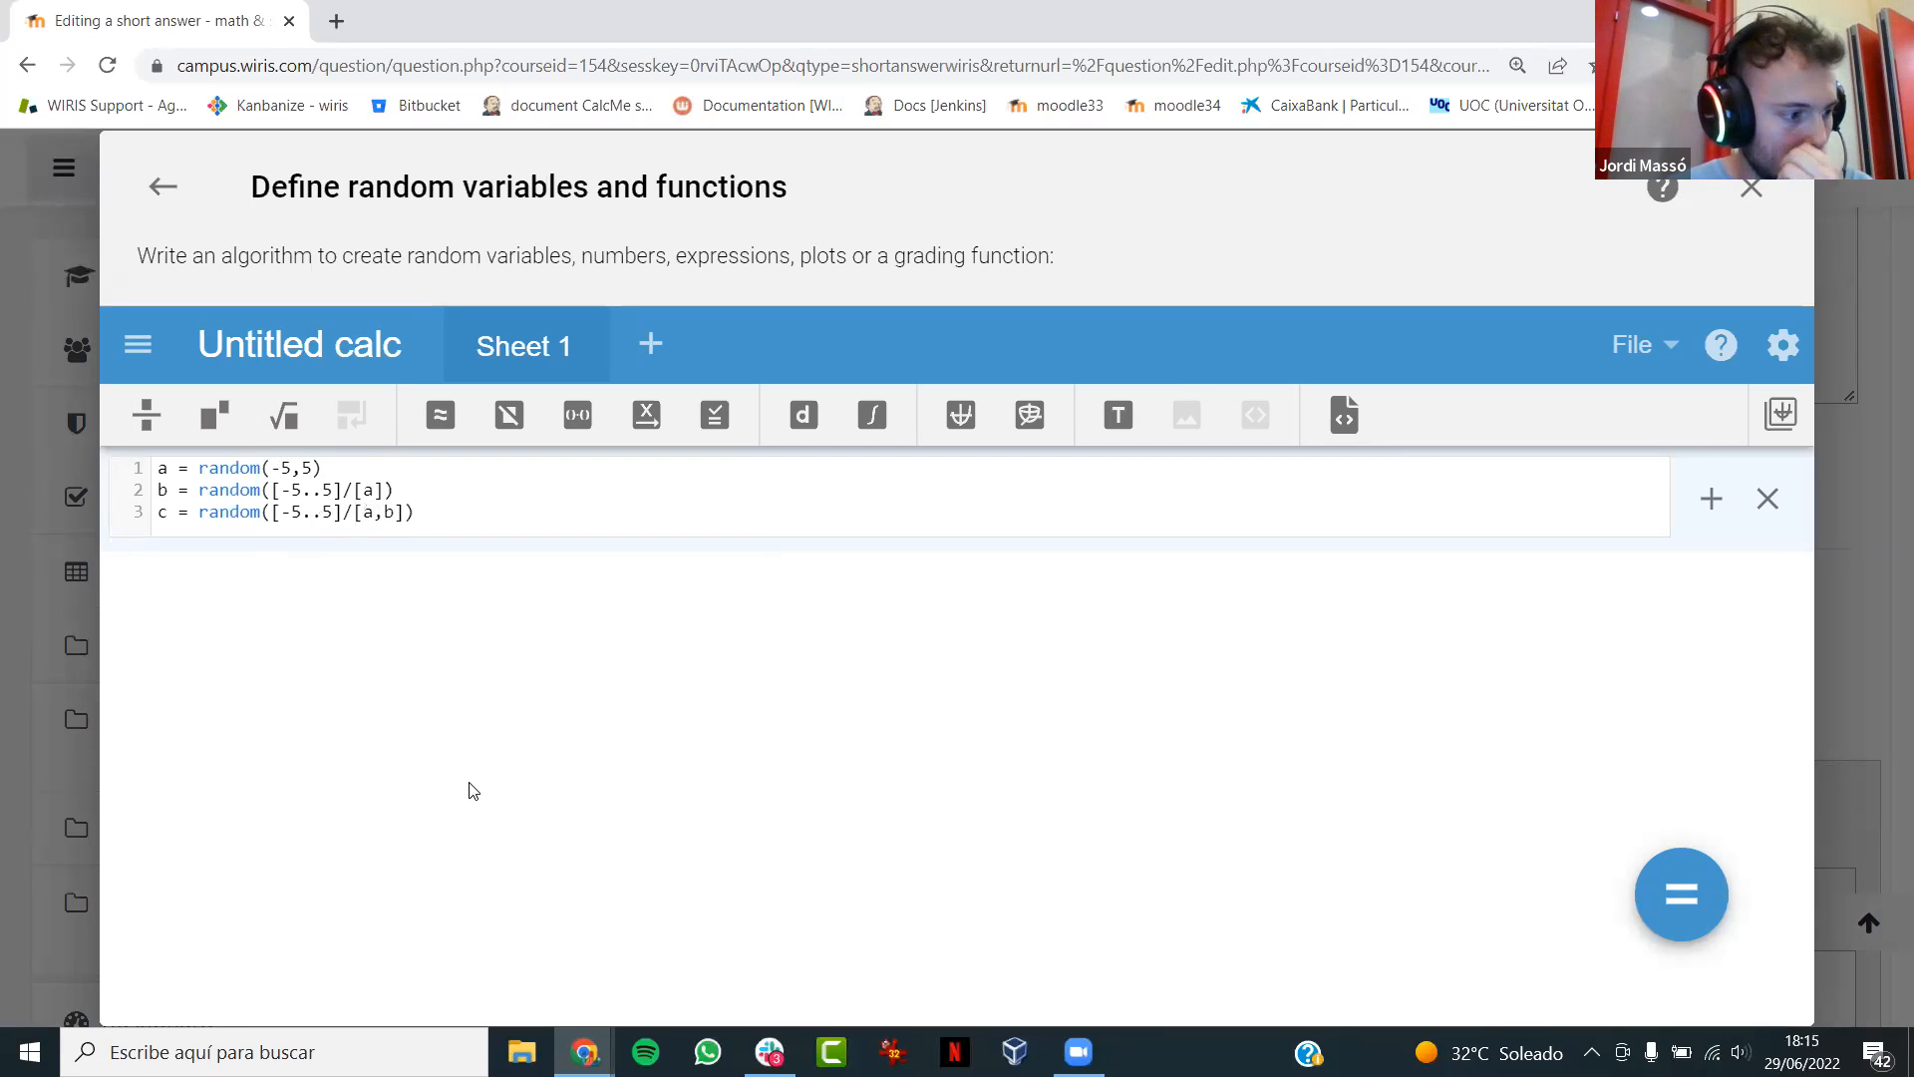
- Define the polynomial sol1 = (x-a)*(x-b) on the fourth line of the algorithm
key("Return")
type("sol1 = (x-a)*(x-b")
- Define sol2 = evaluate(sol1,c) on the fifth line of the algorithm
key("Return")
type("s")
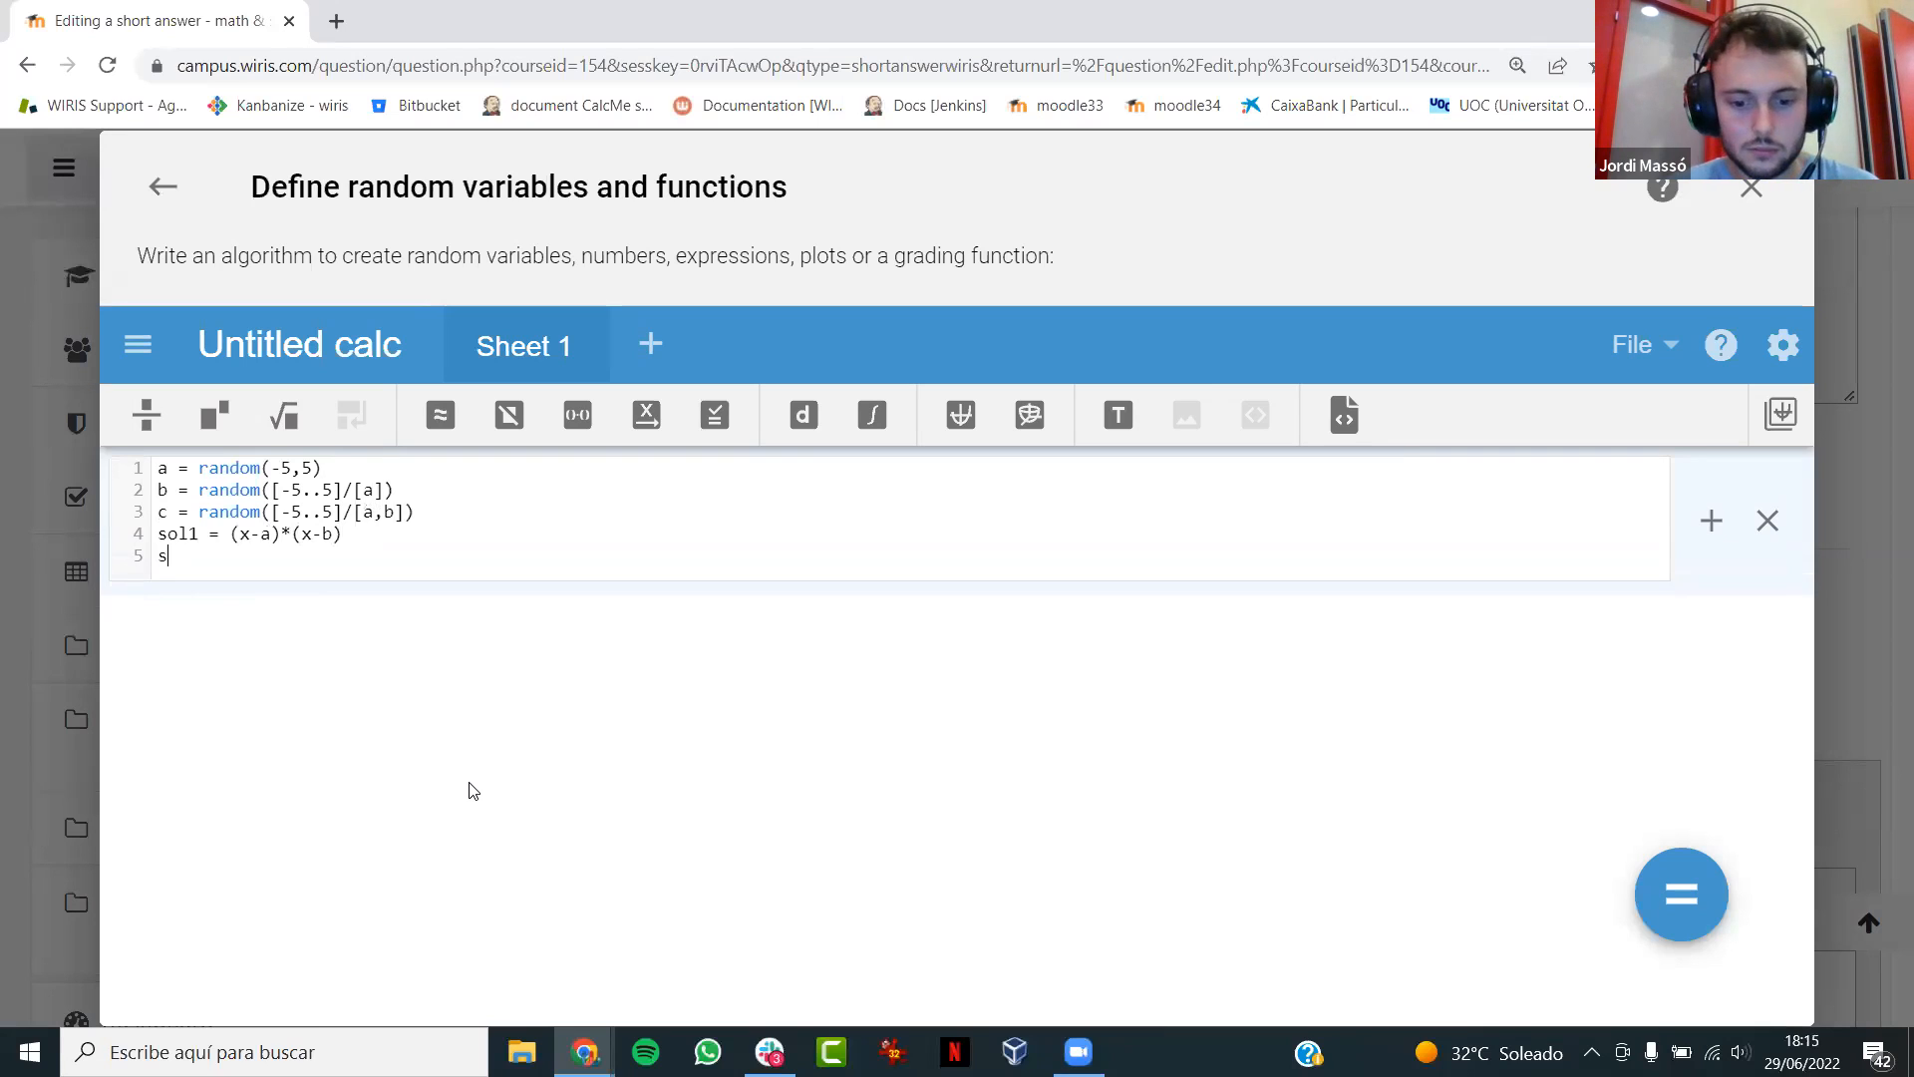
type("ol2 =")
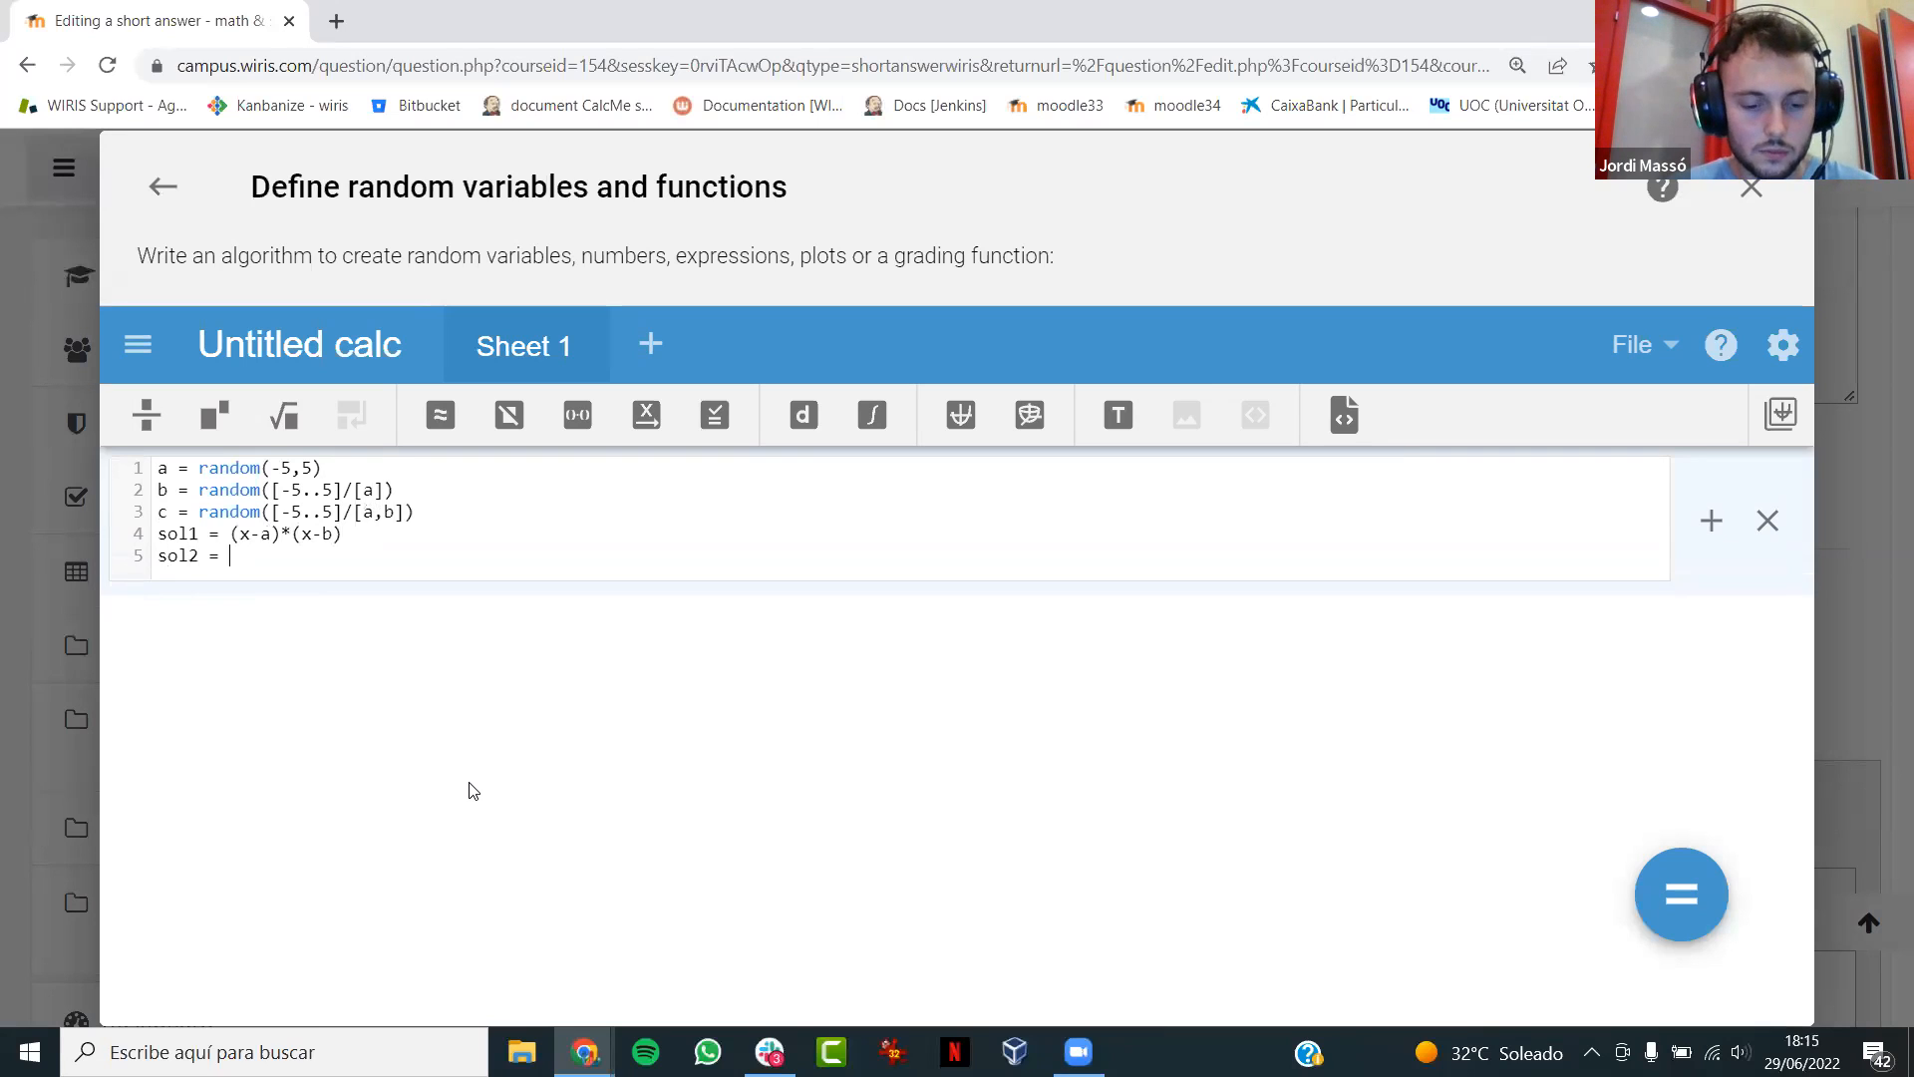
type(" evaluate")
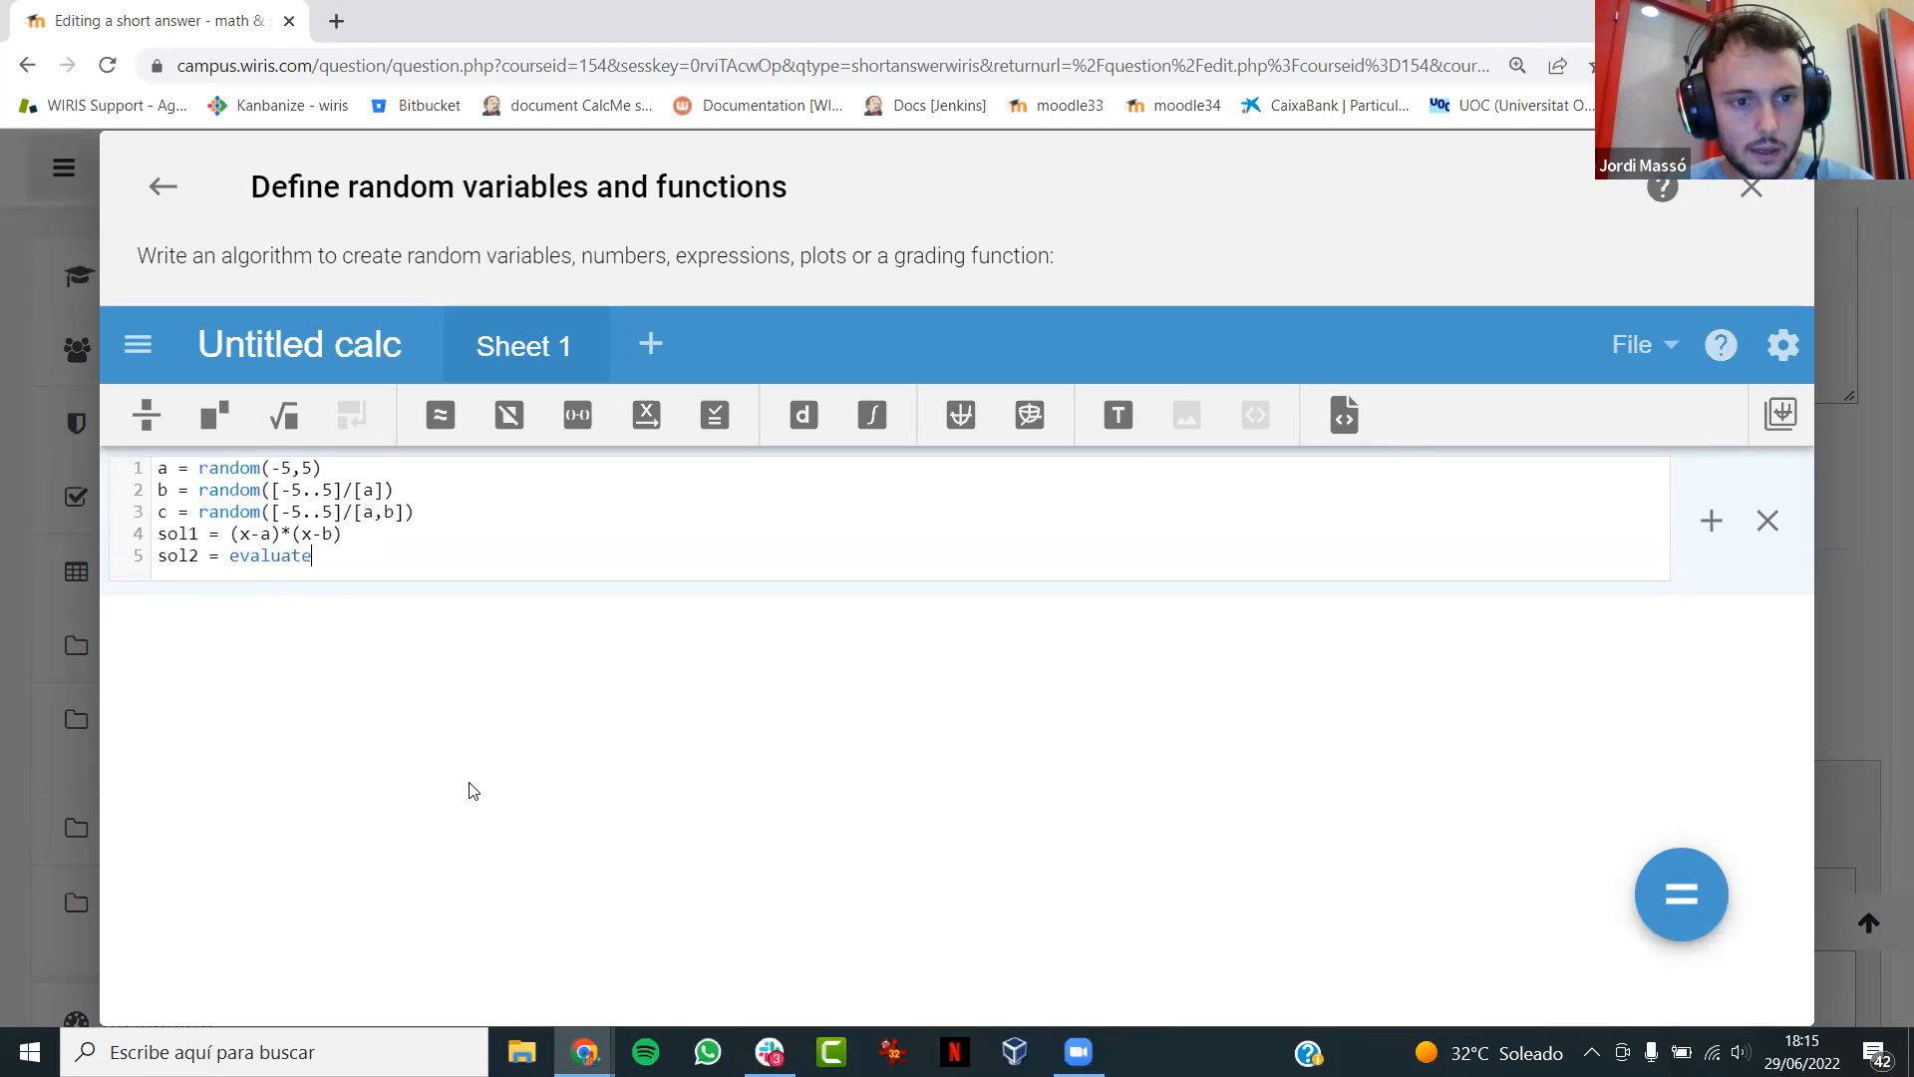
type("(sol1,c")
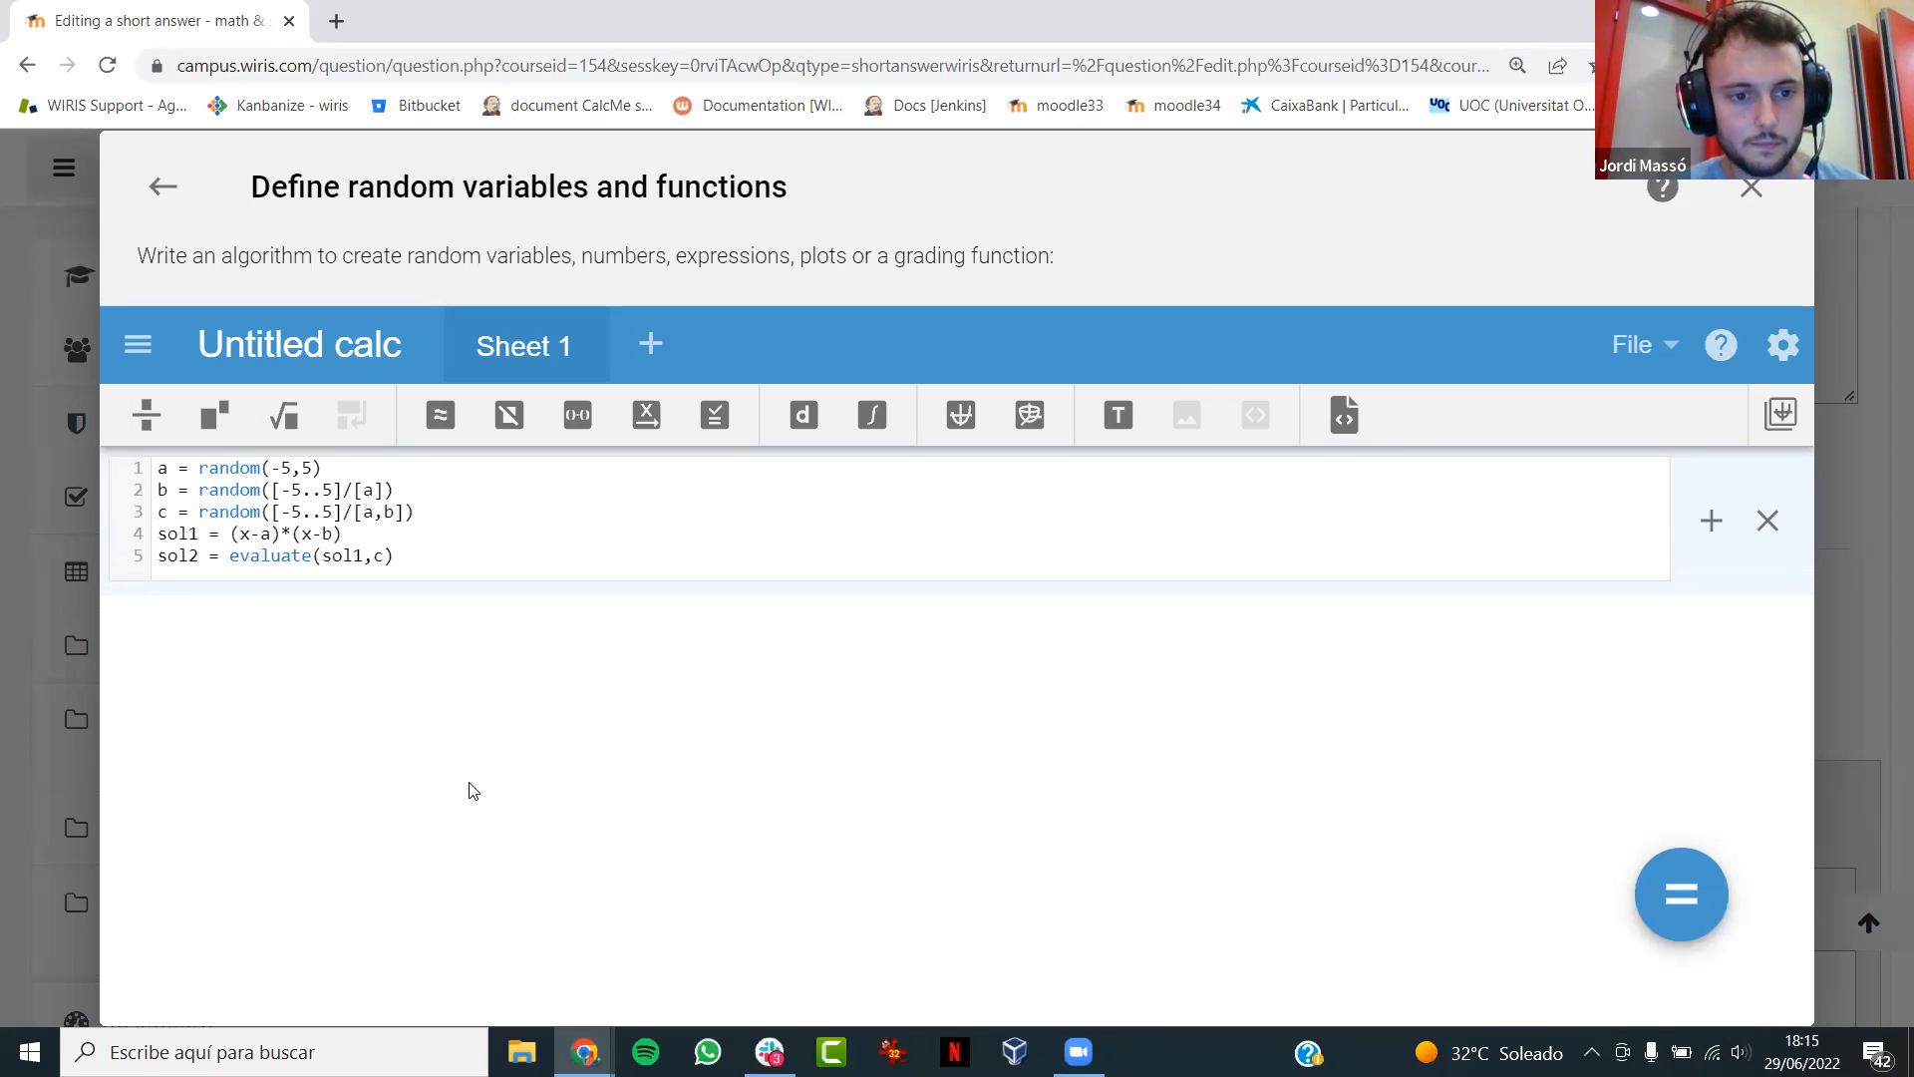
- Add calculation lines for sol1, c and sol2 below the algorithm and evaluate them to test the random variables
key("ctrl+Return")
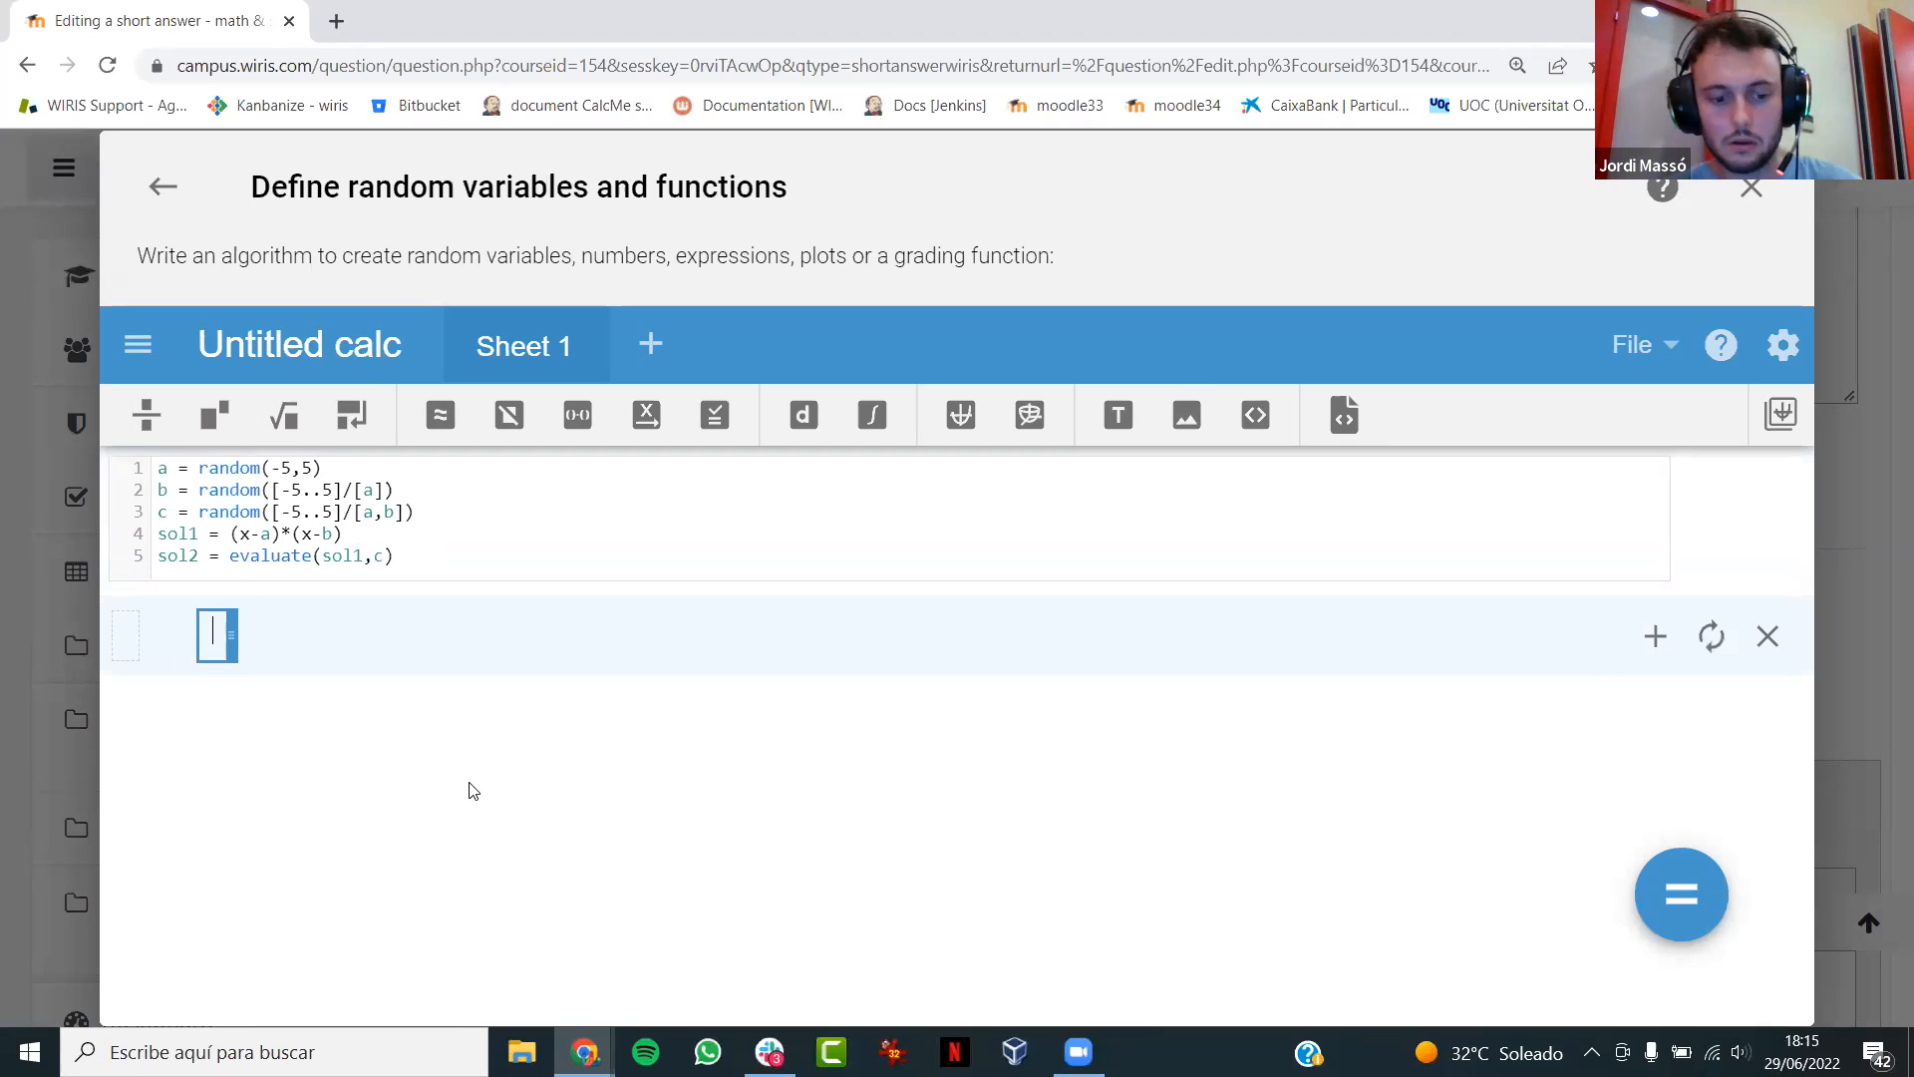
type("sol1")
key("Return")
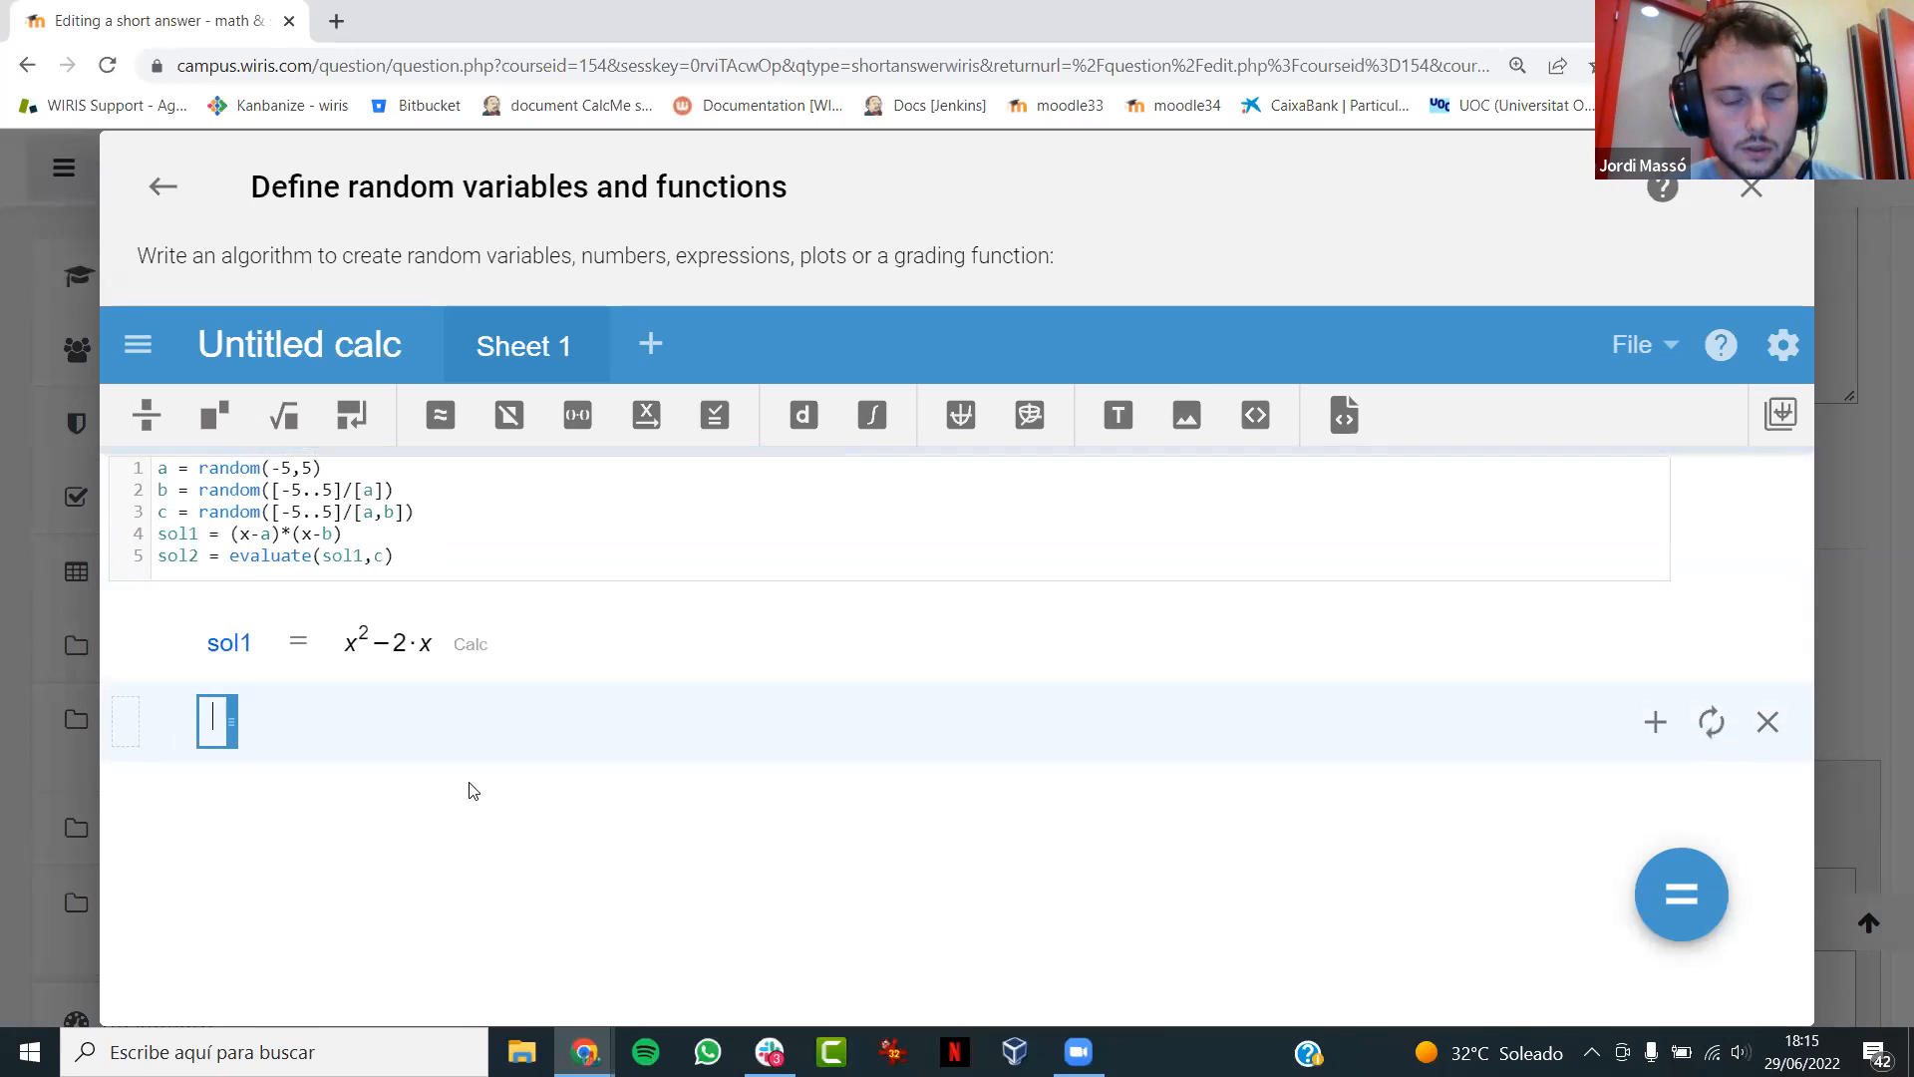
key("Return")
key("Return")
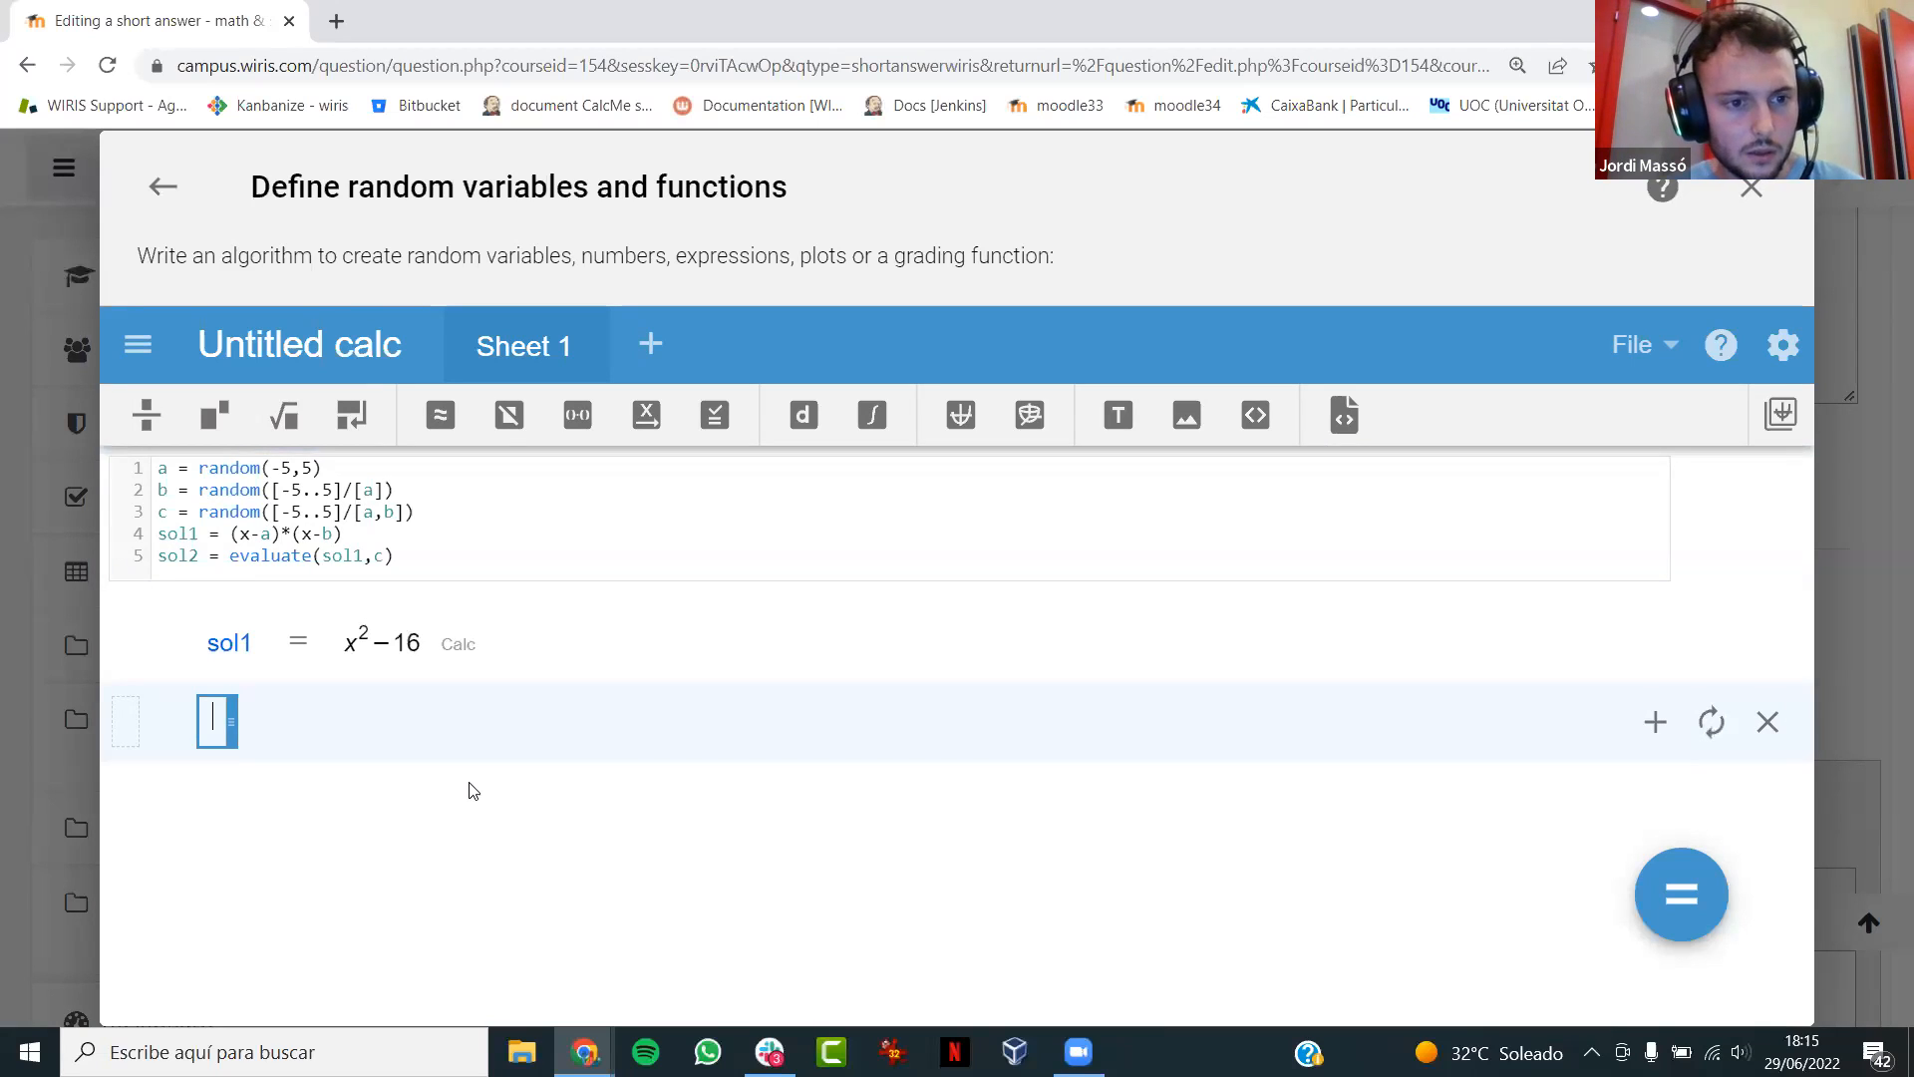
type("c")
key("Return")
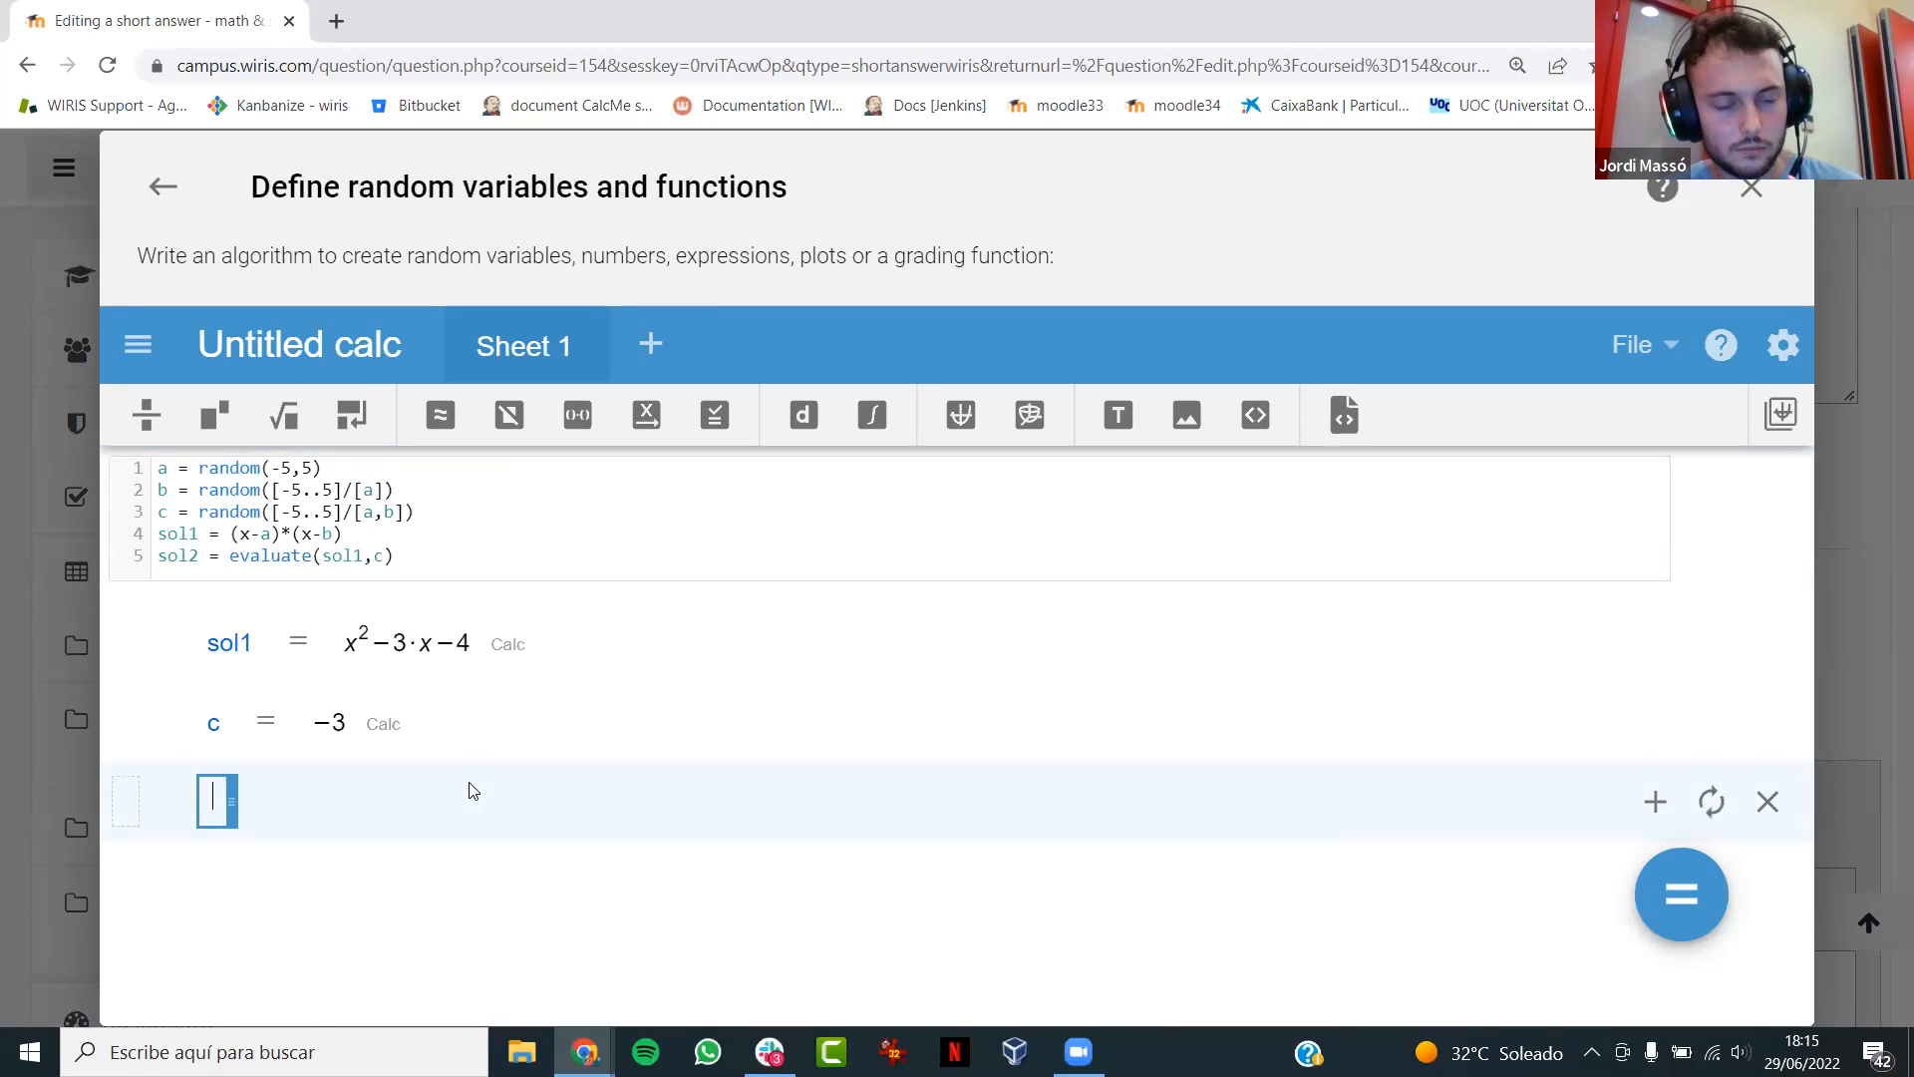
type("sol2")
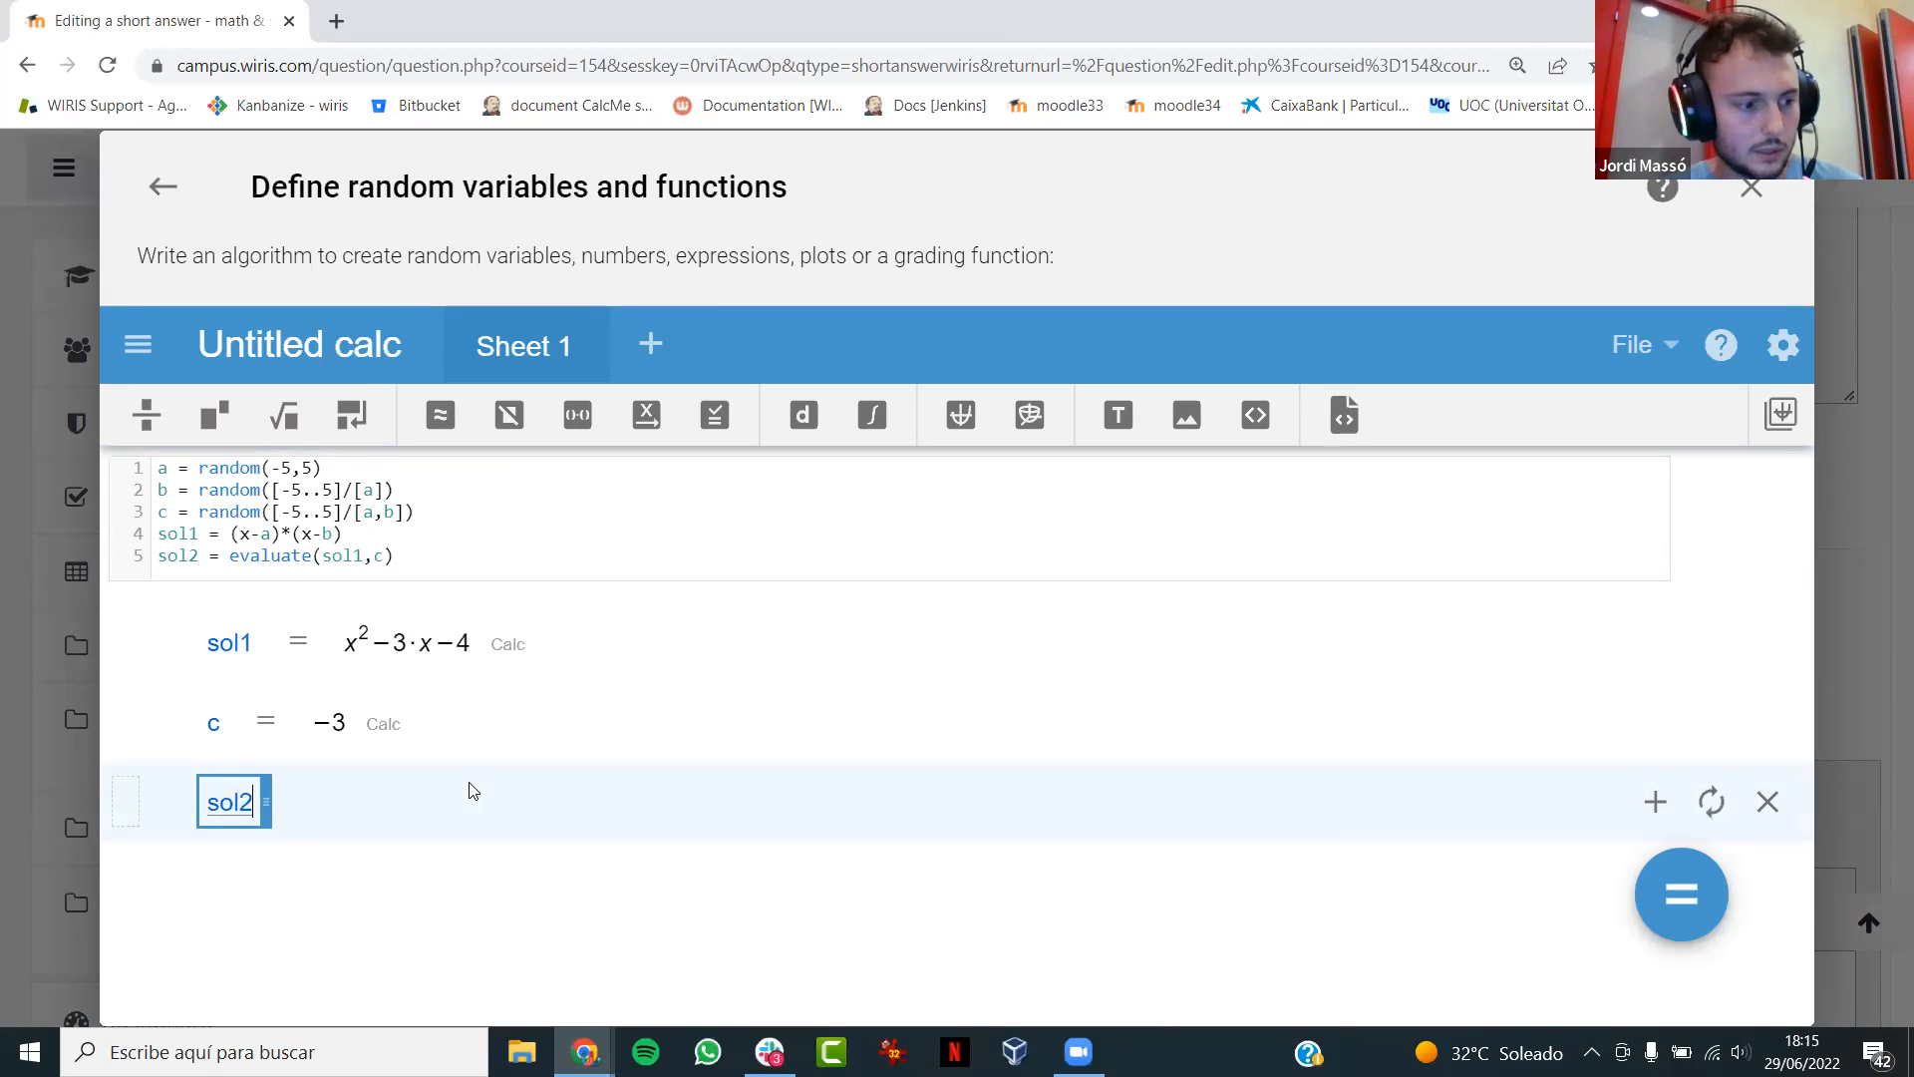
key("Return")
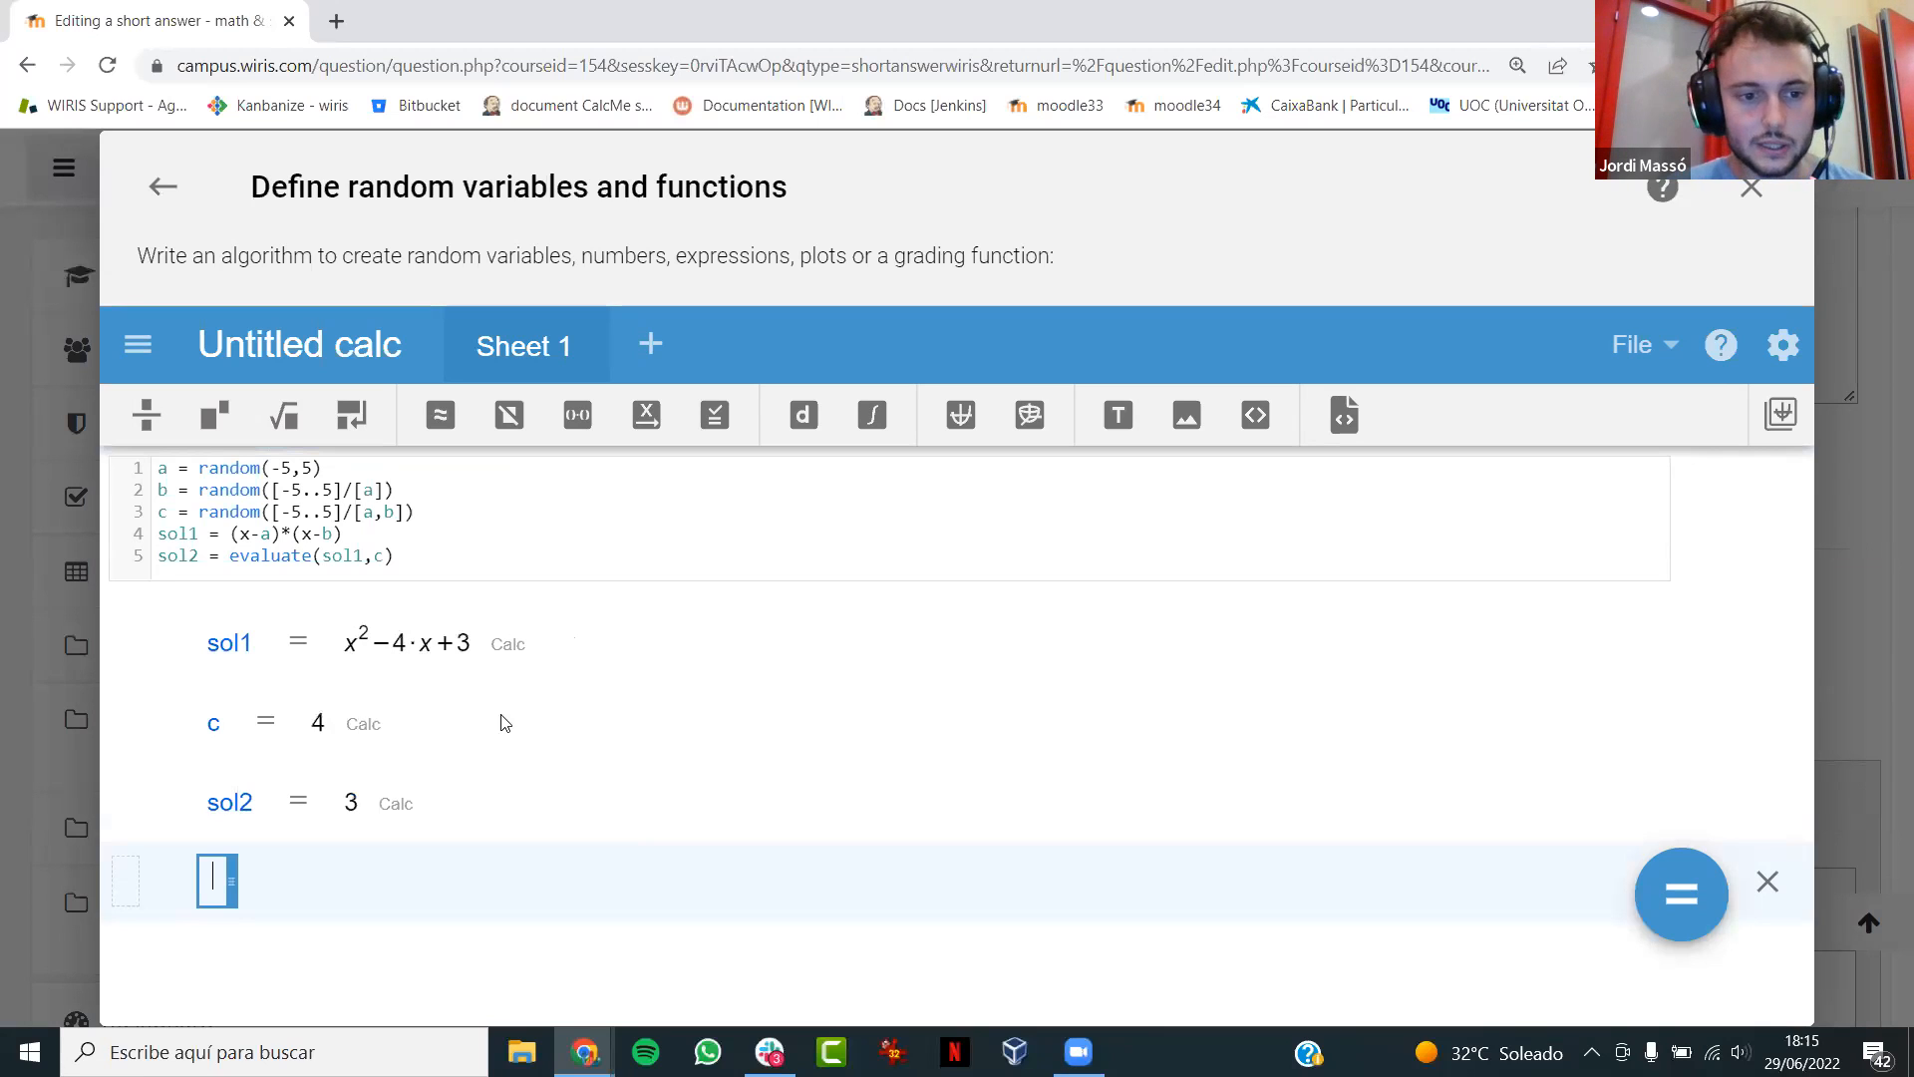
- Delete the sol1, c and sol2 calculation lines below the algorithm
left_click(612, 658)
left_click(1768, 641)
left_click(1768, 641)
left_click(1767, 641)
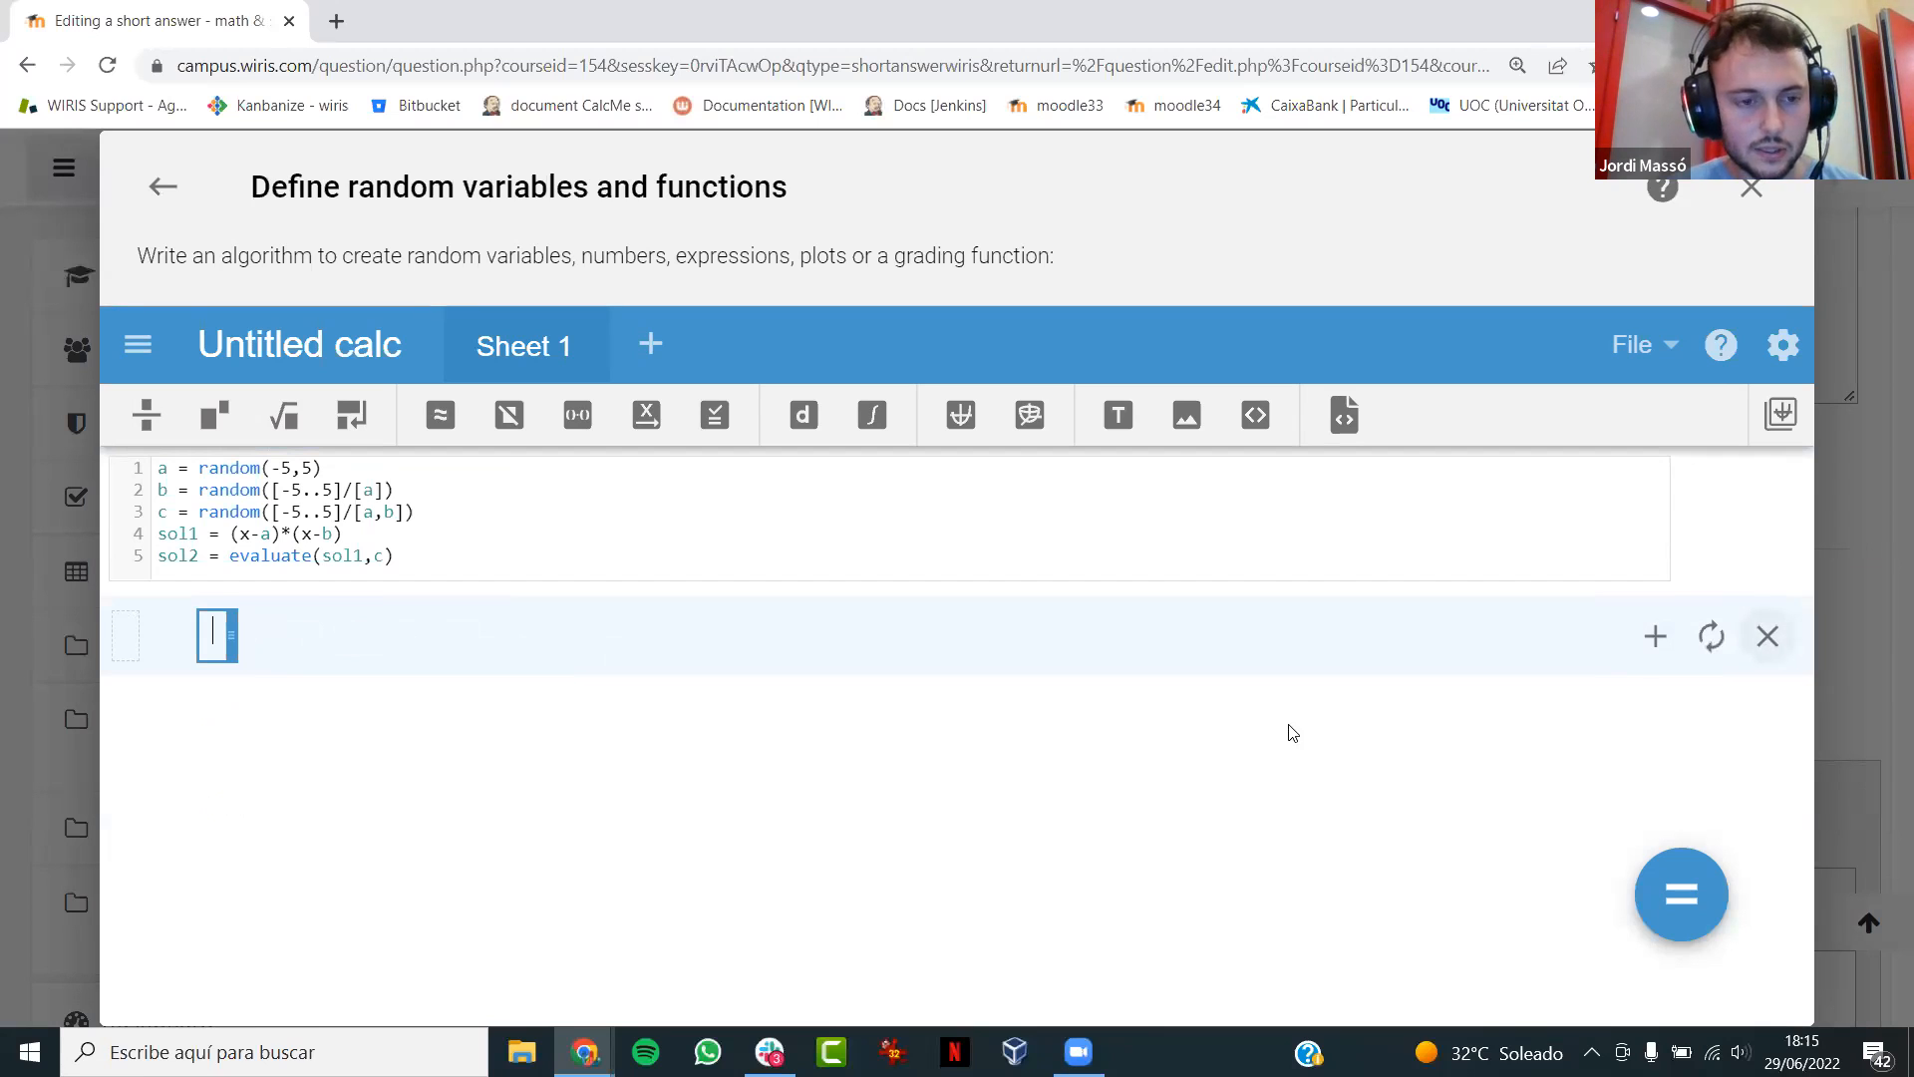
- Add the initial values credit1 = 0 and credit2 = 0 after a blank line beneath sol2 in the algorithm
left_click(412, 559)
key("Return")
key("Return")
type("credit")
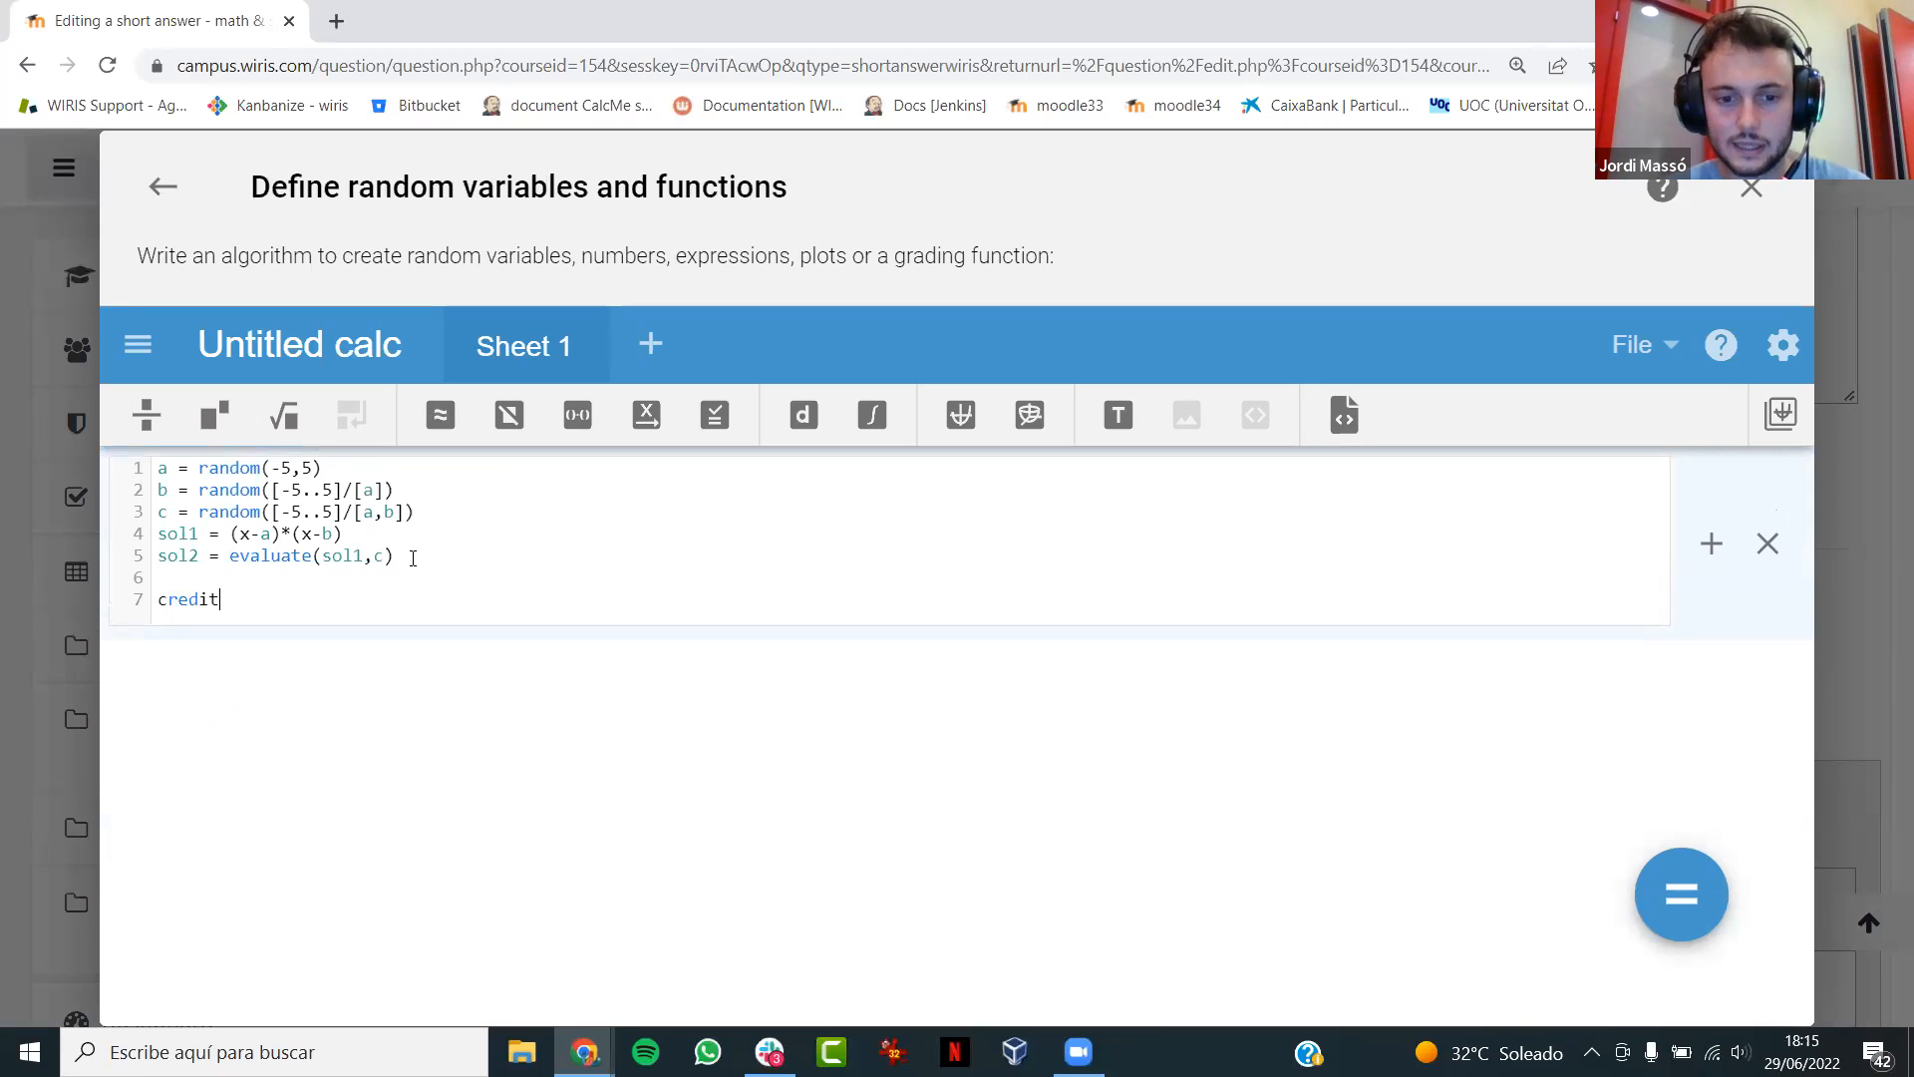
type("1 = 0")
key("Return")
type("credit2 = 0")
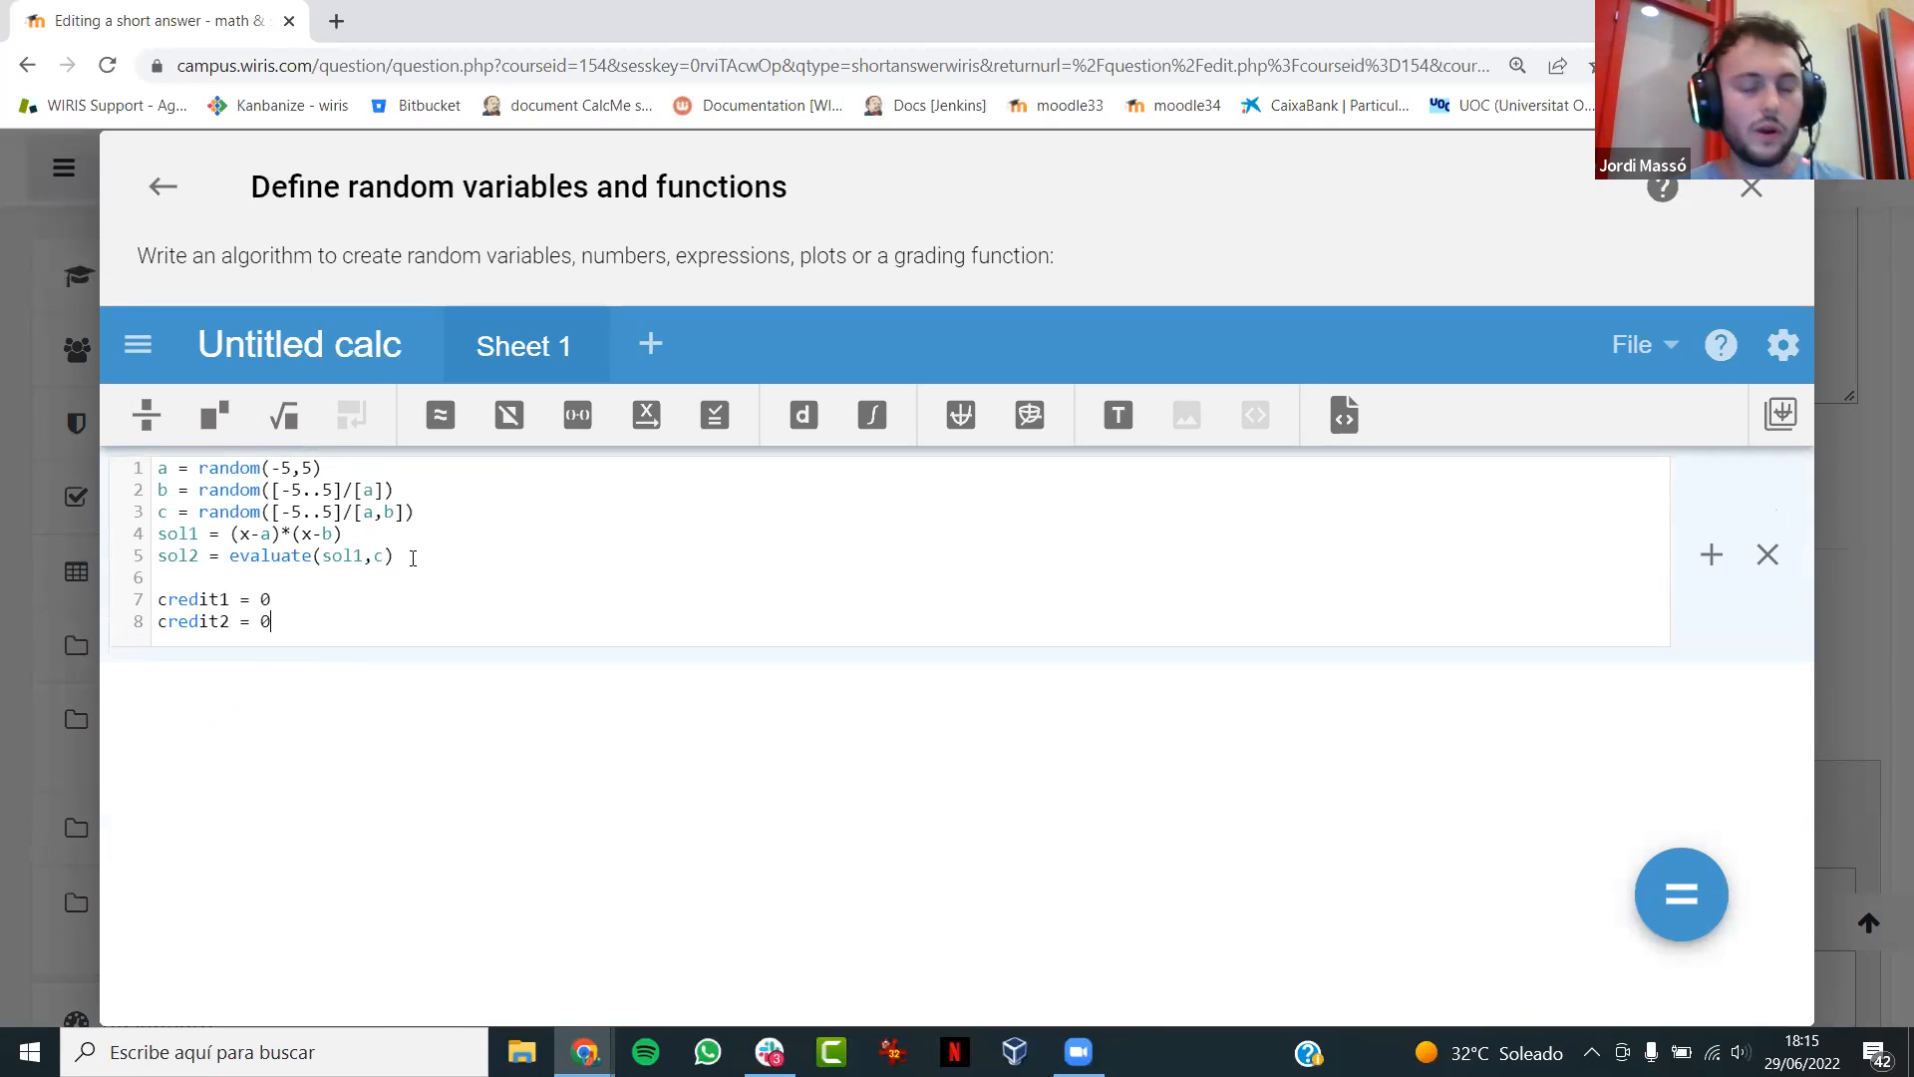
- Start the grading function gf(u,v) := with a begin…end block below the credit2 line
key("Return")
type("gf(u,v) ")
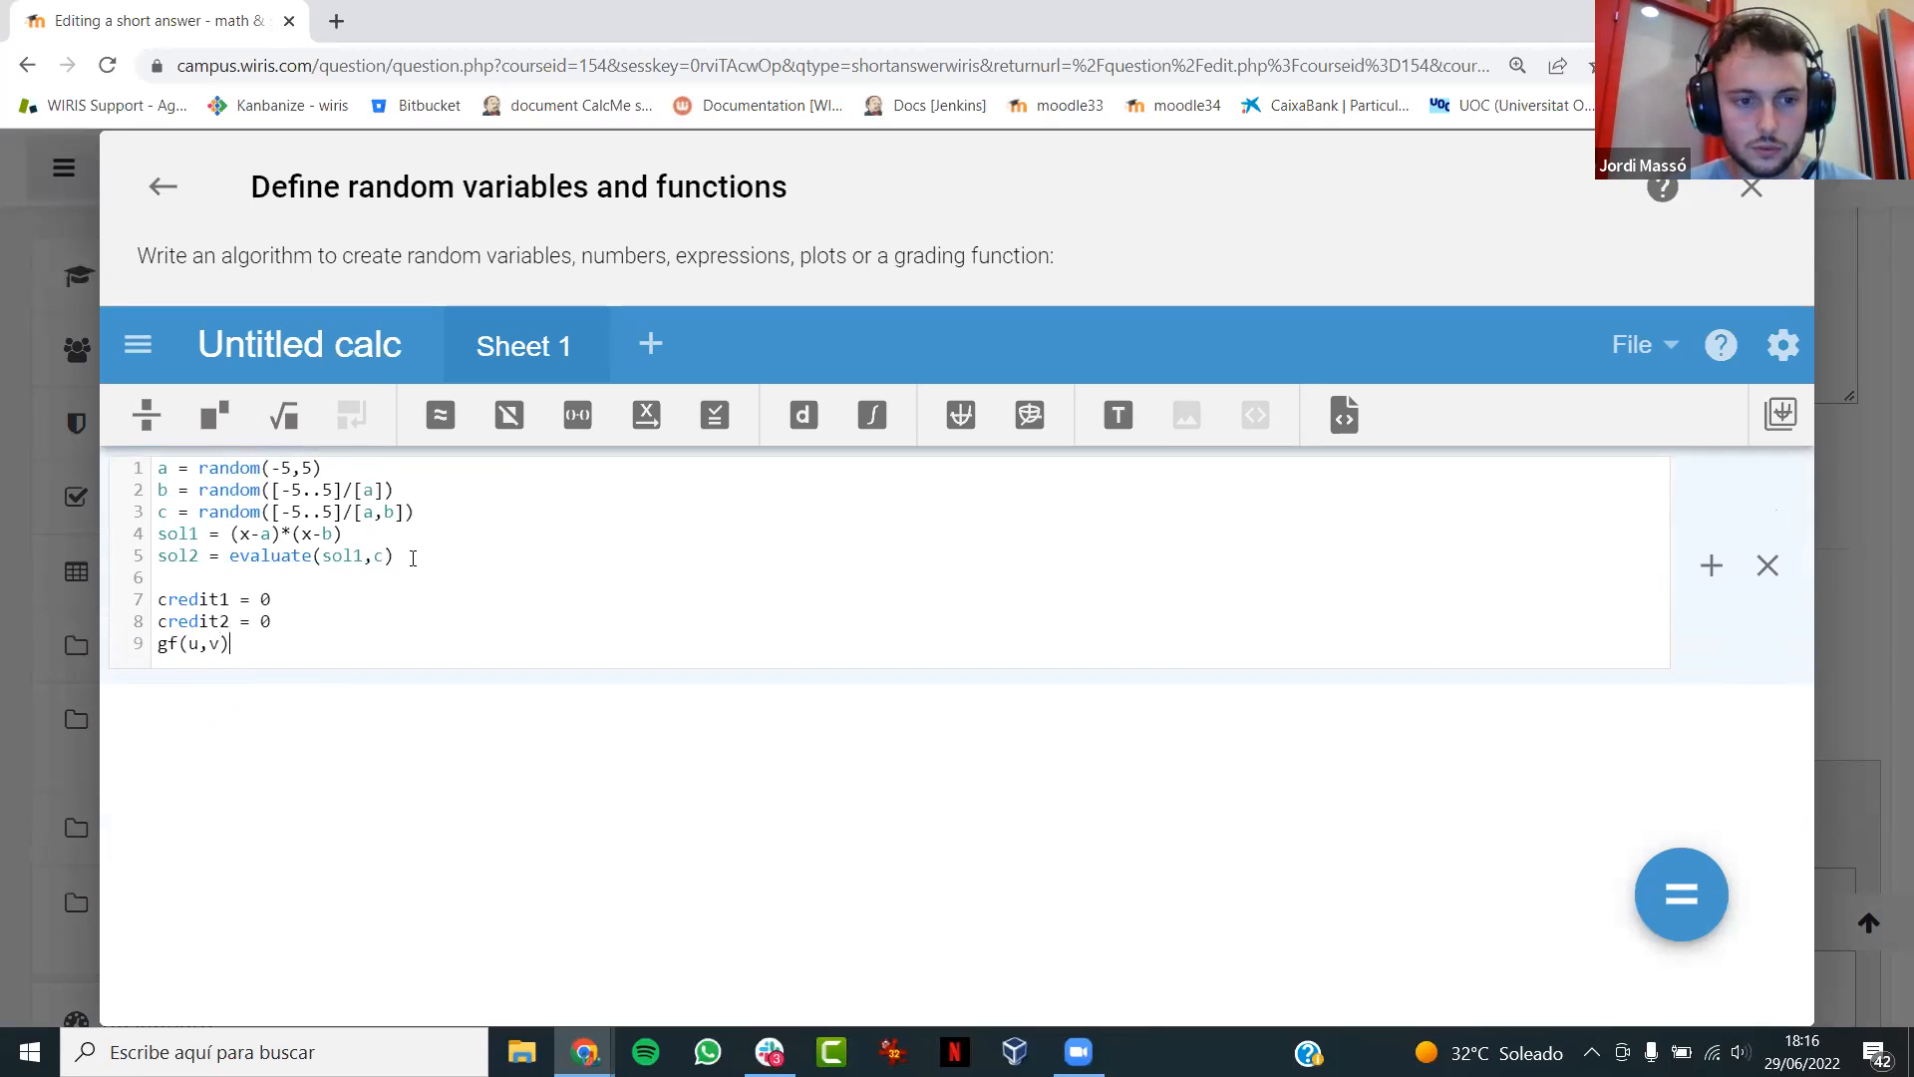
type(":=")
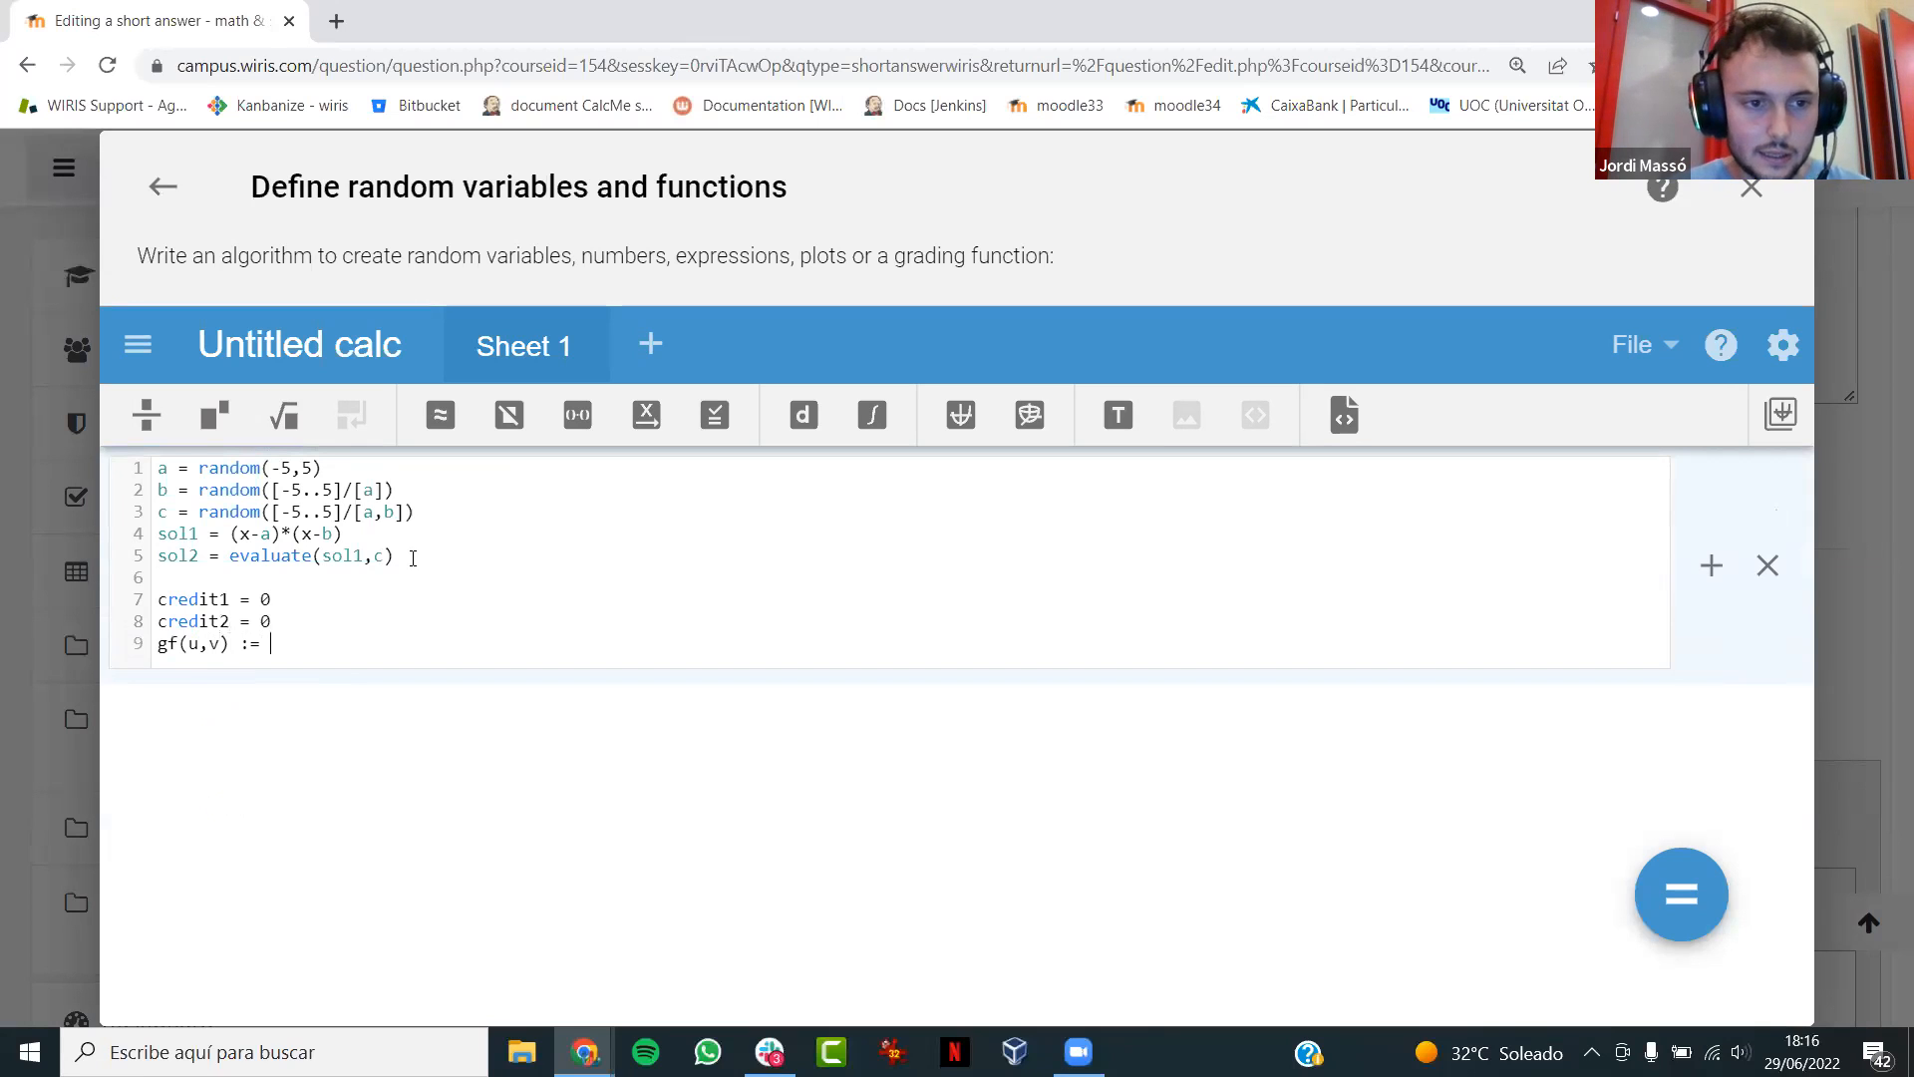
left_click(138, 344)
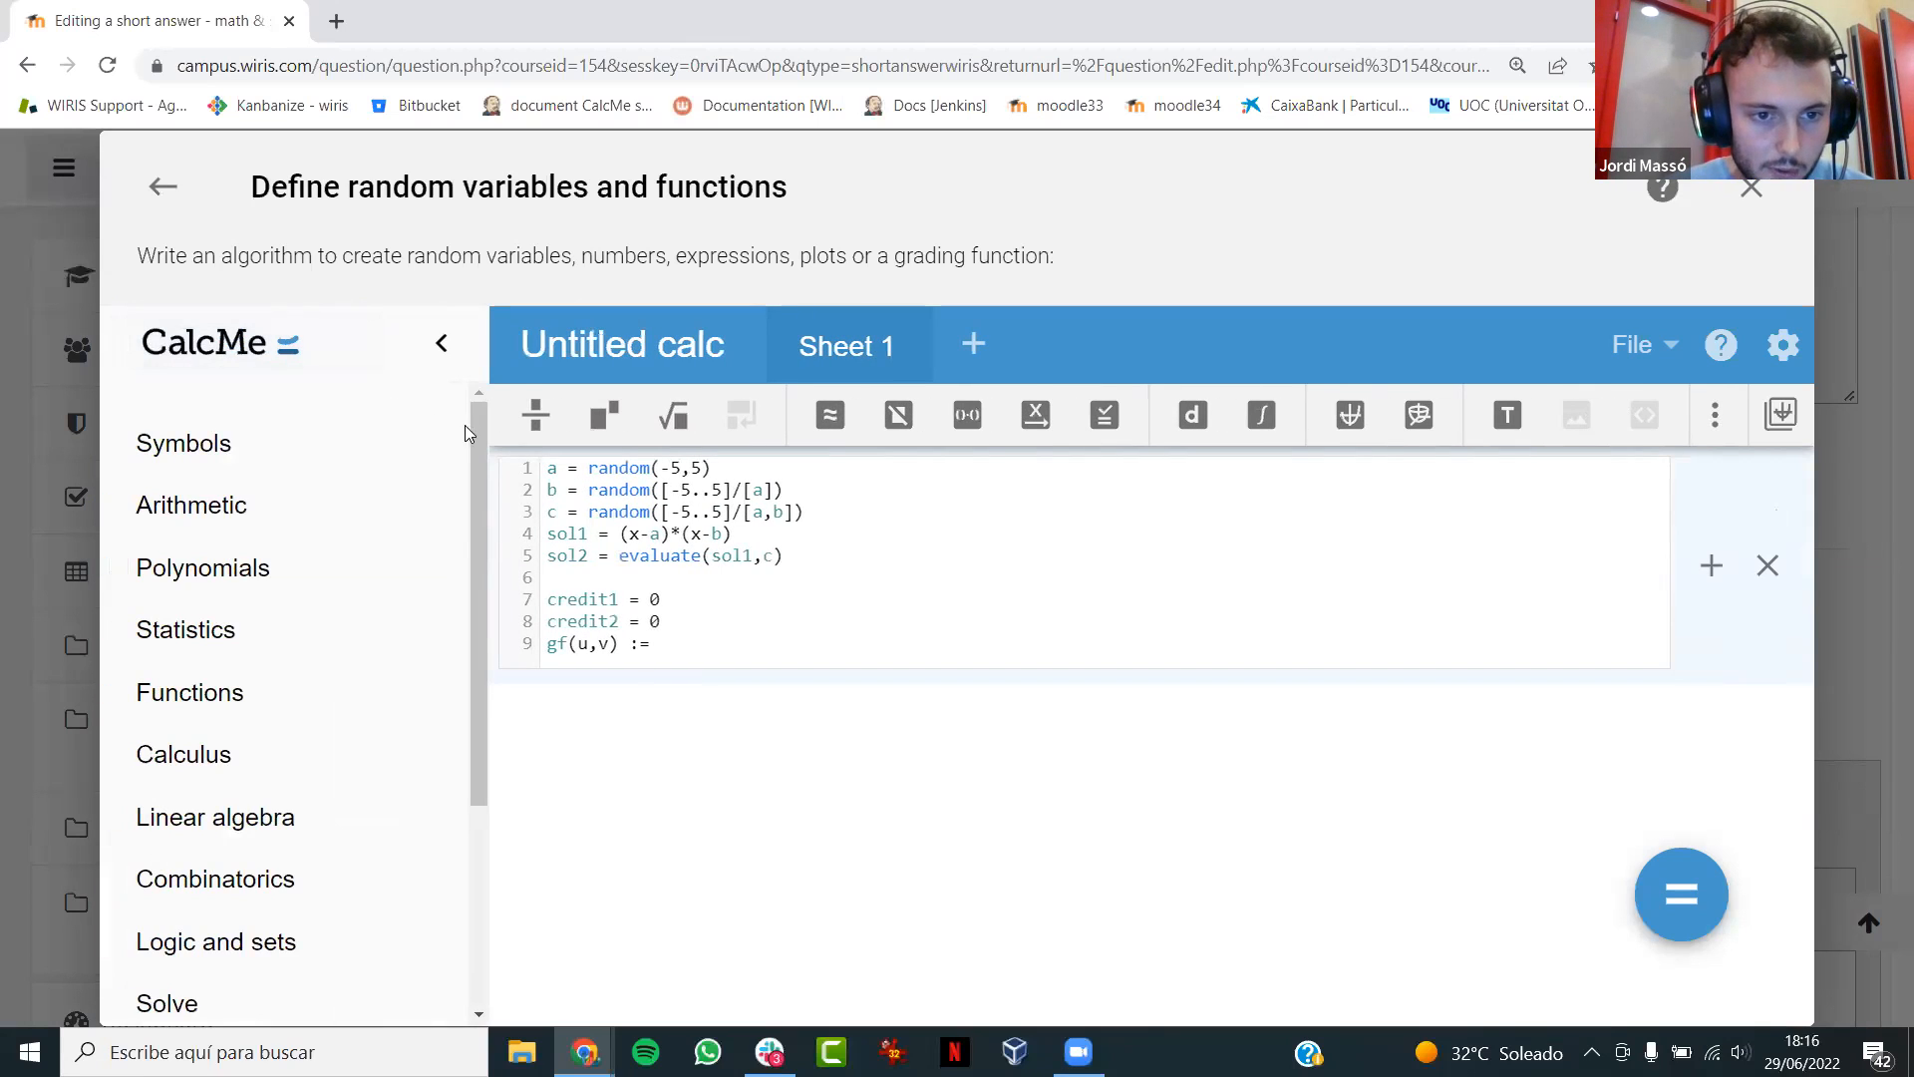
scroll(477, 662, "down", 3)
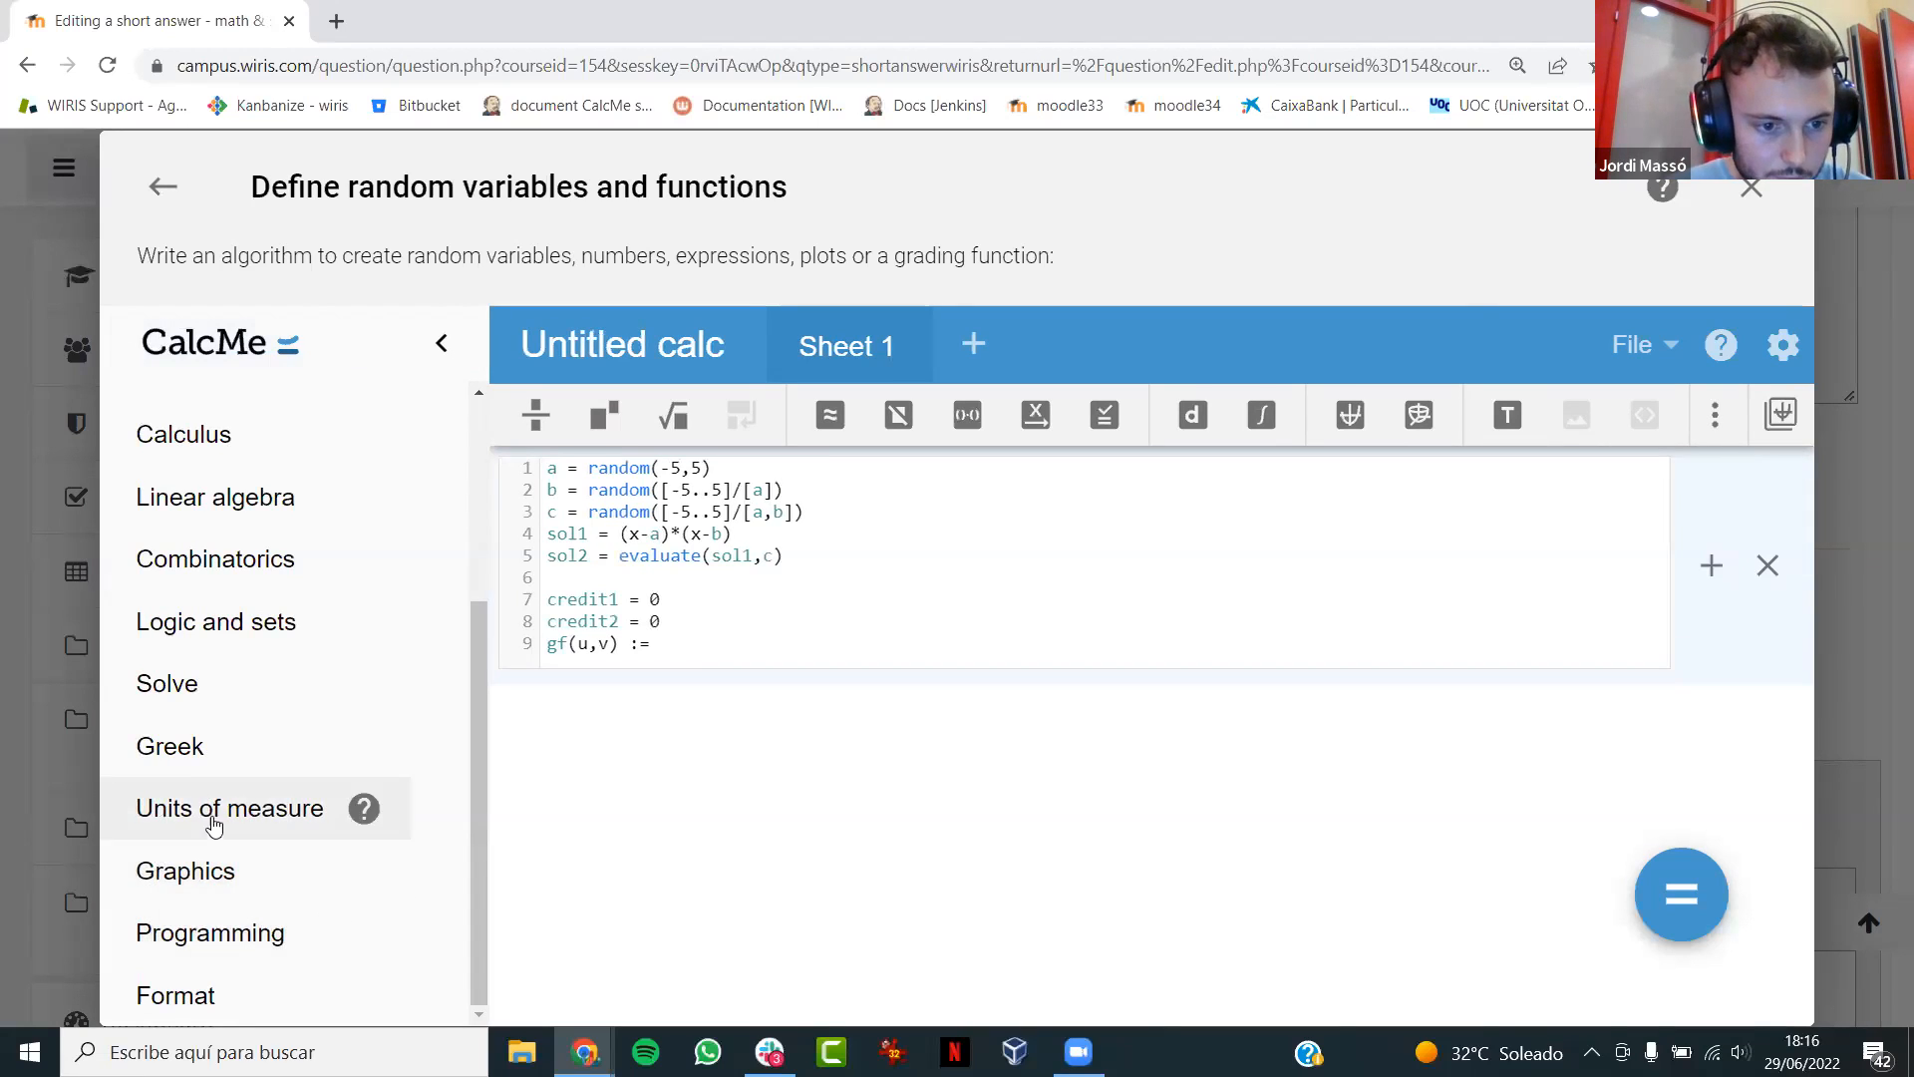
left_click(125, 945)
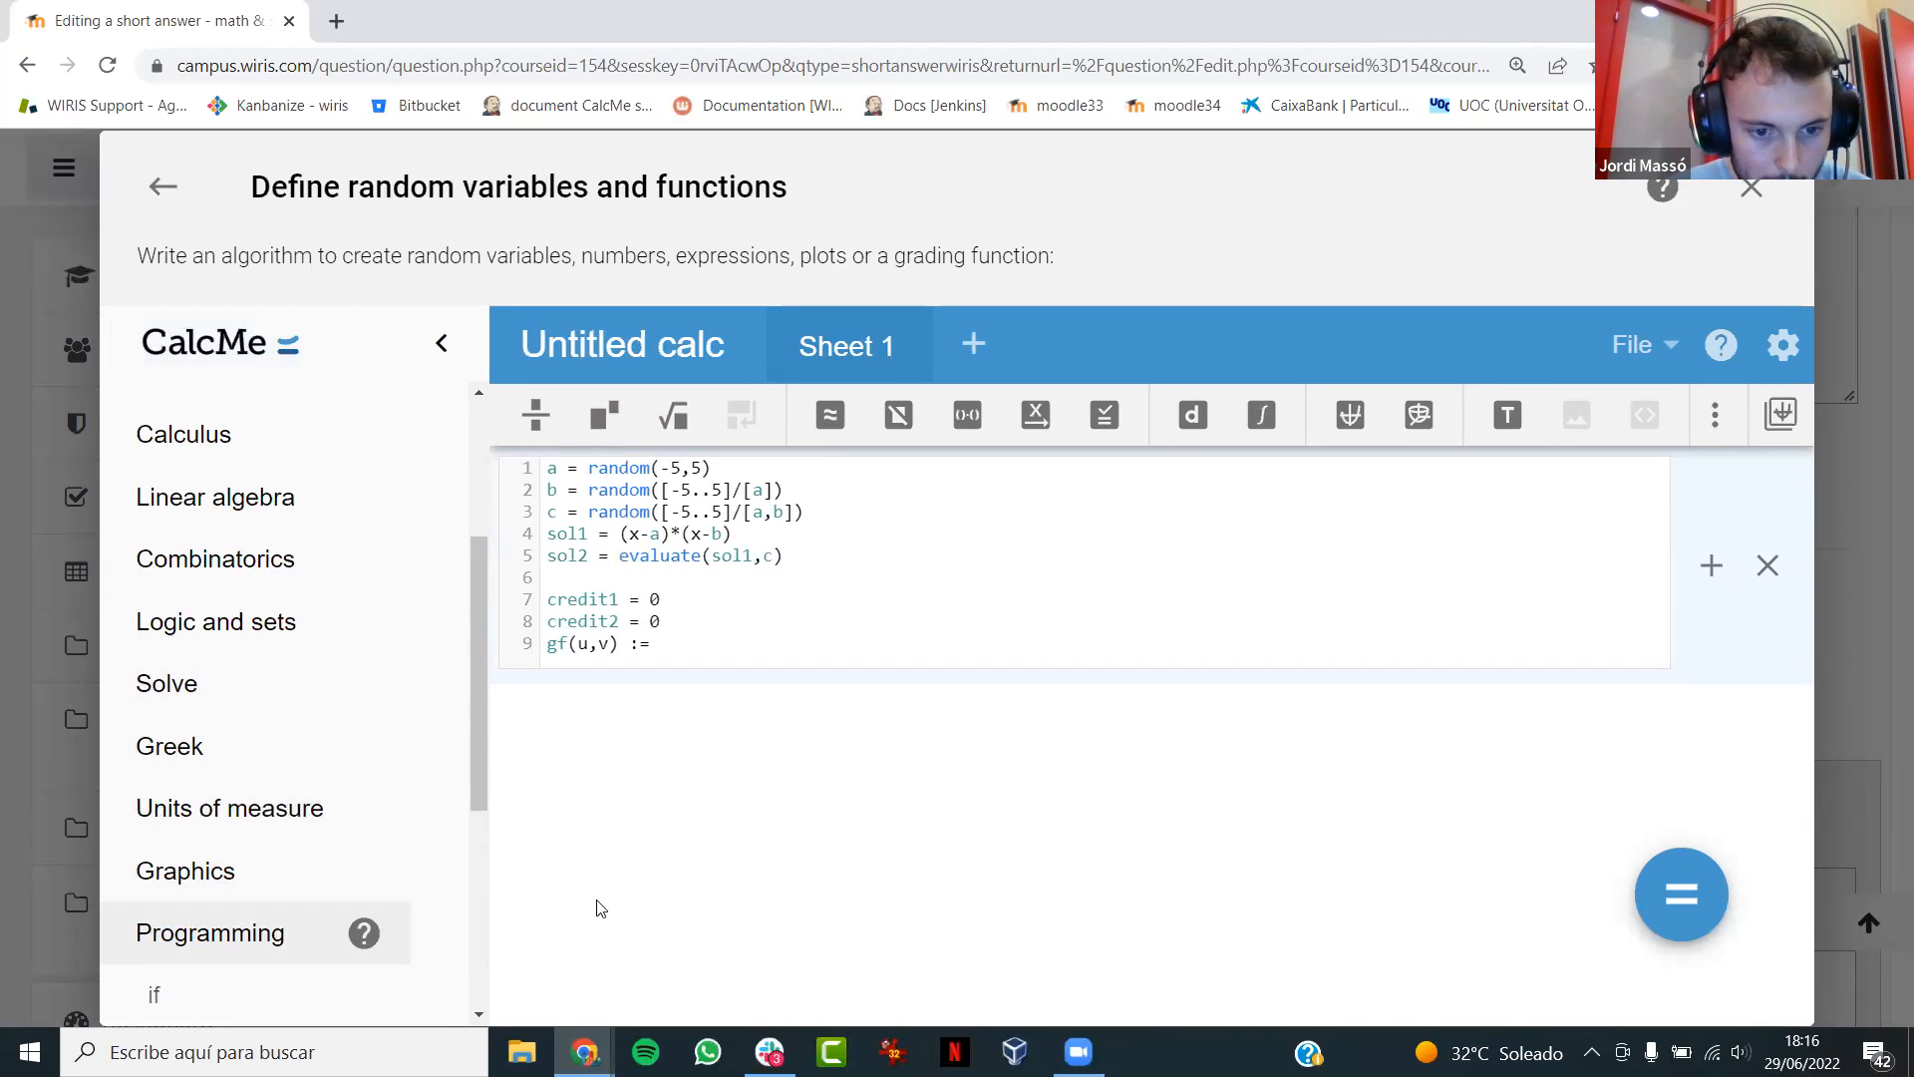
scroll(474, 722, "down", 5)
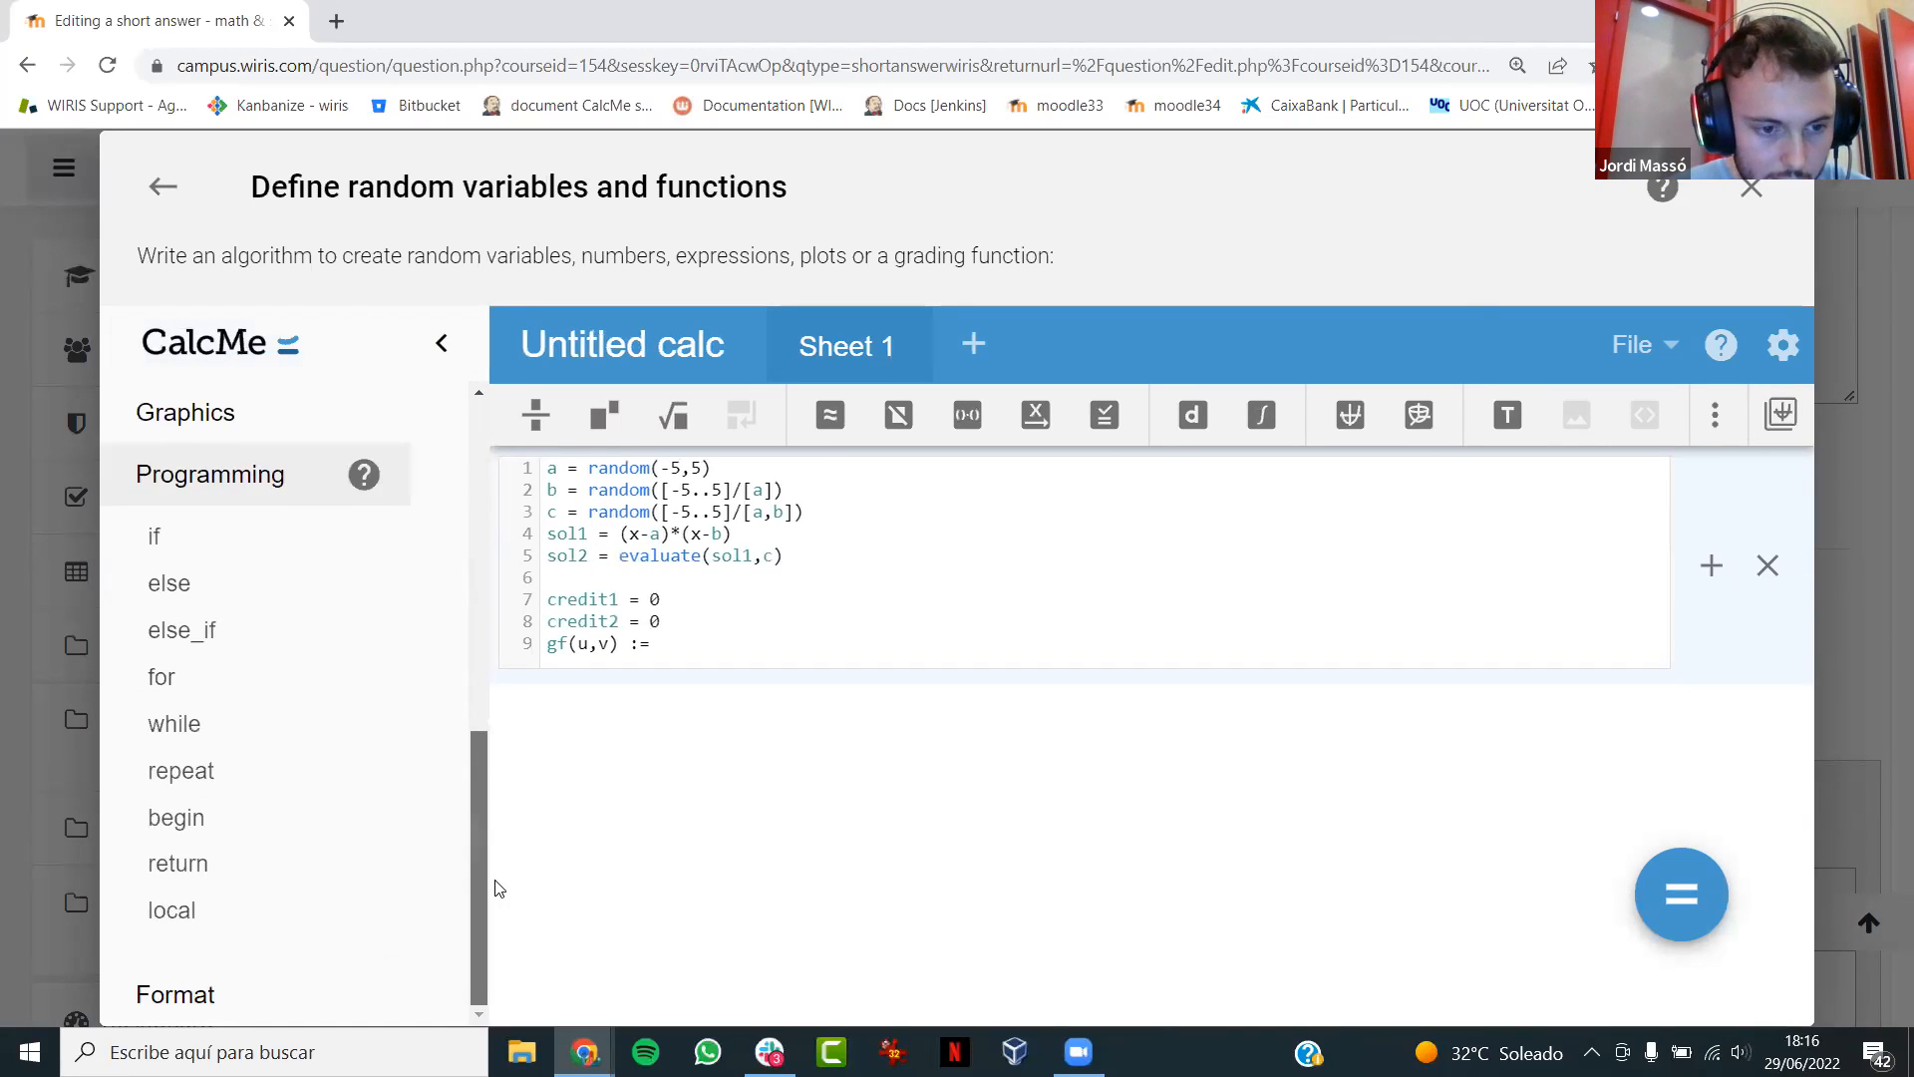
left_click(262, 818)
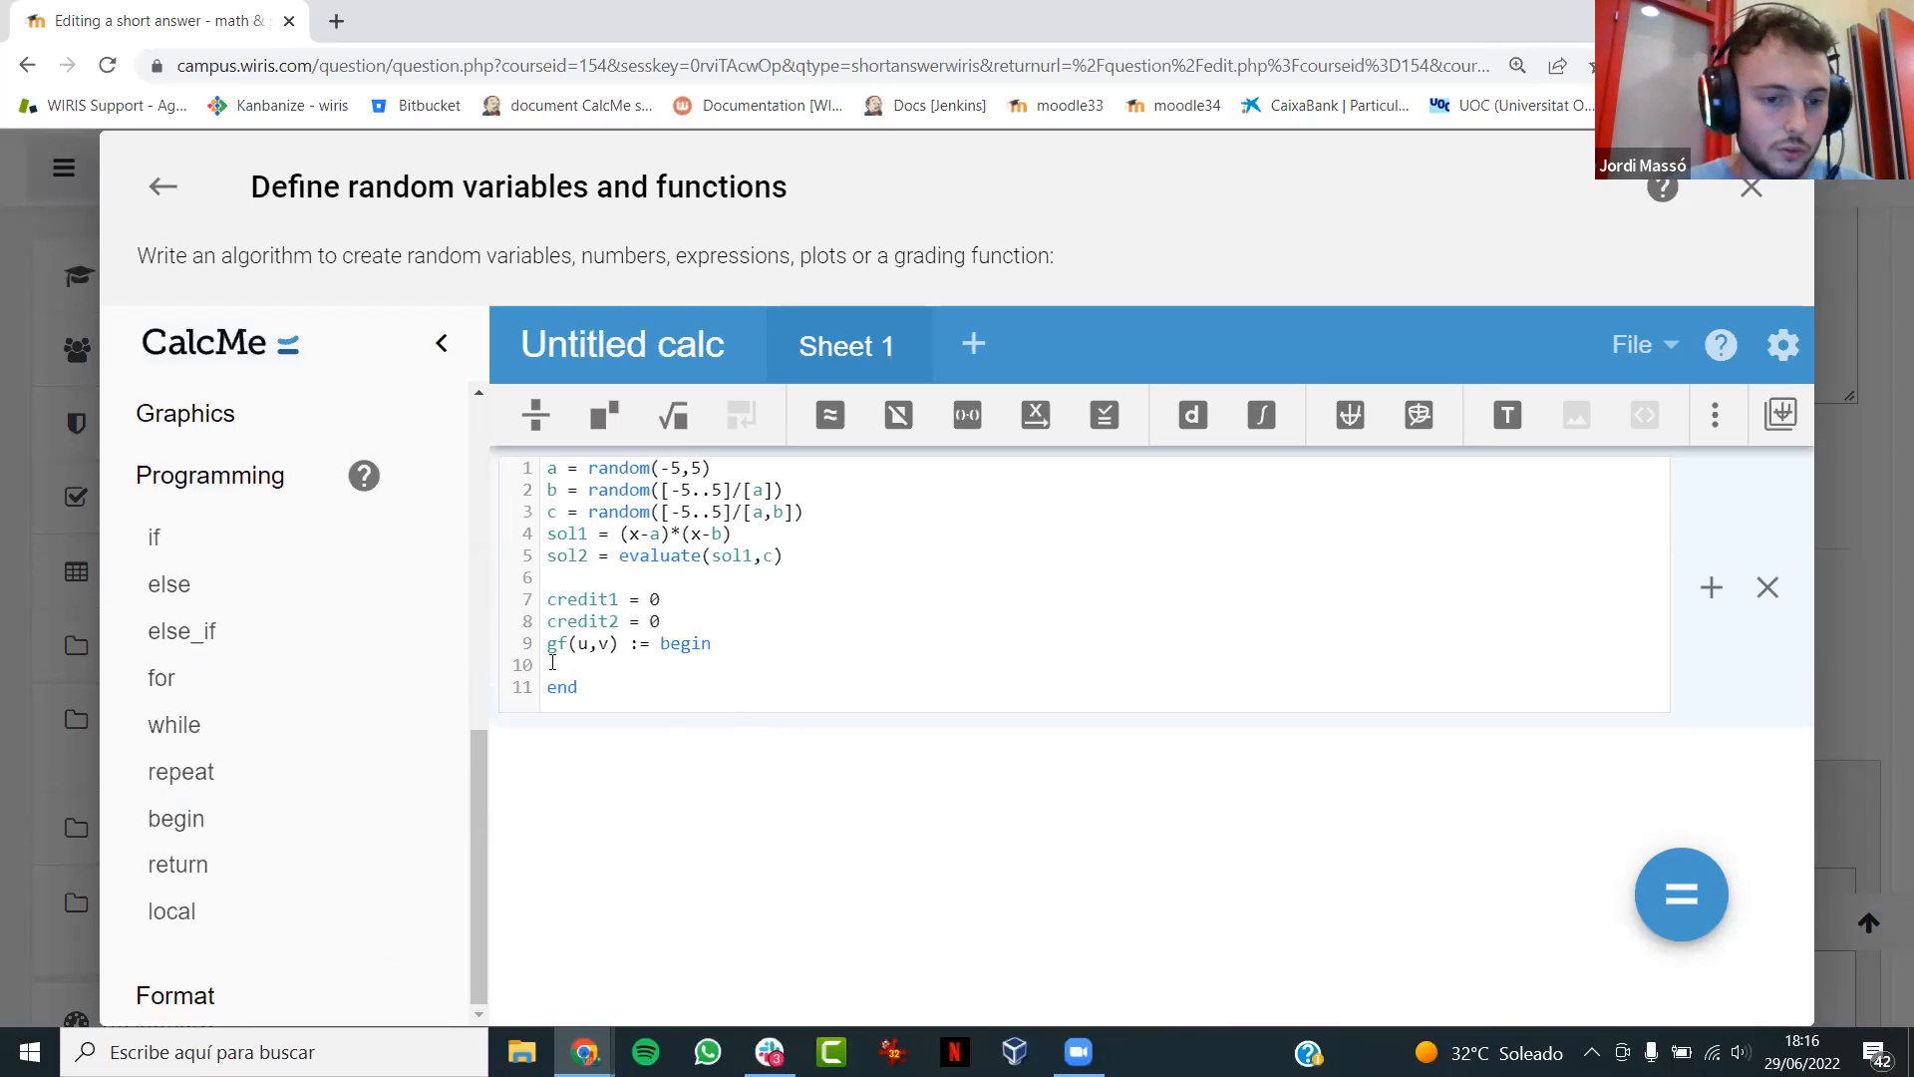
- Add an if block inside gf that sets credit1 = 1 when evaluate(u,a) = 0 && evaluate(u,b) = 0
left_click(196, 545)
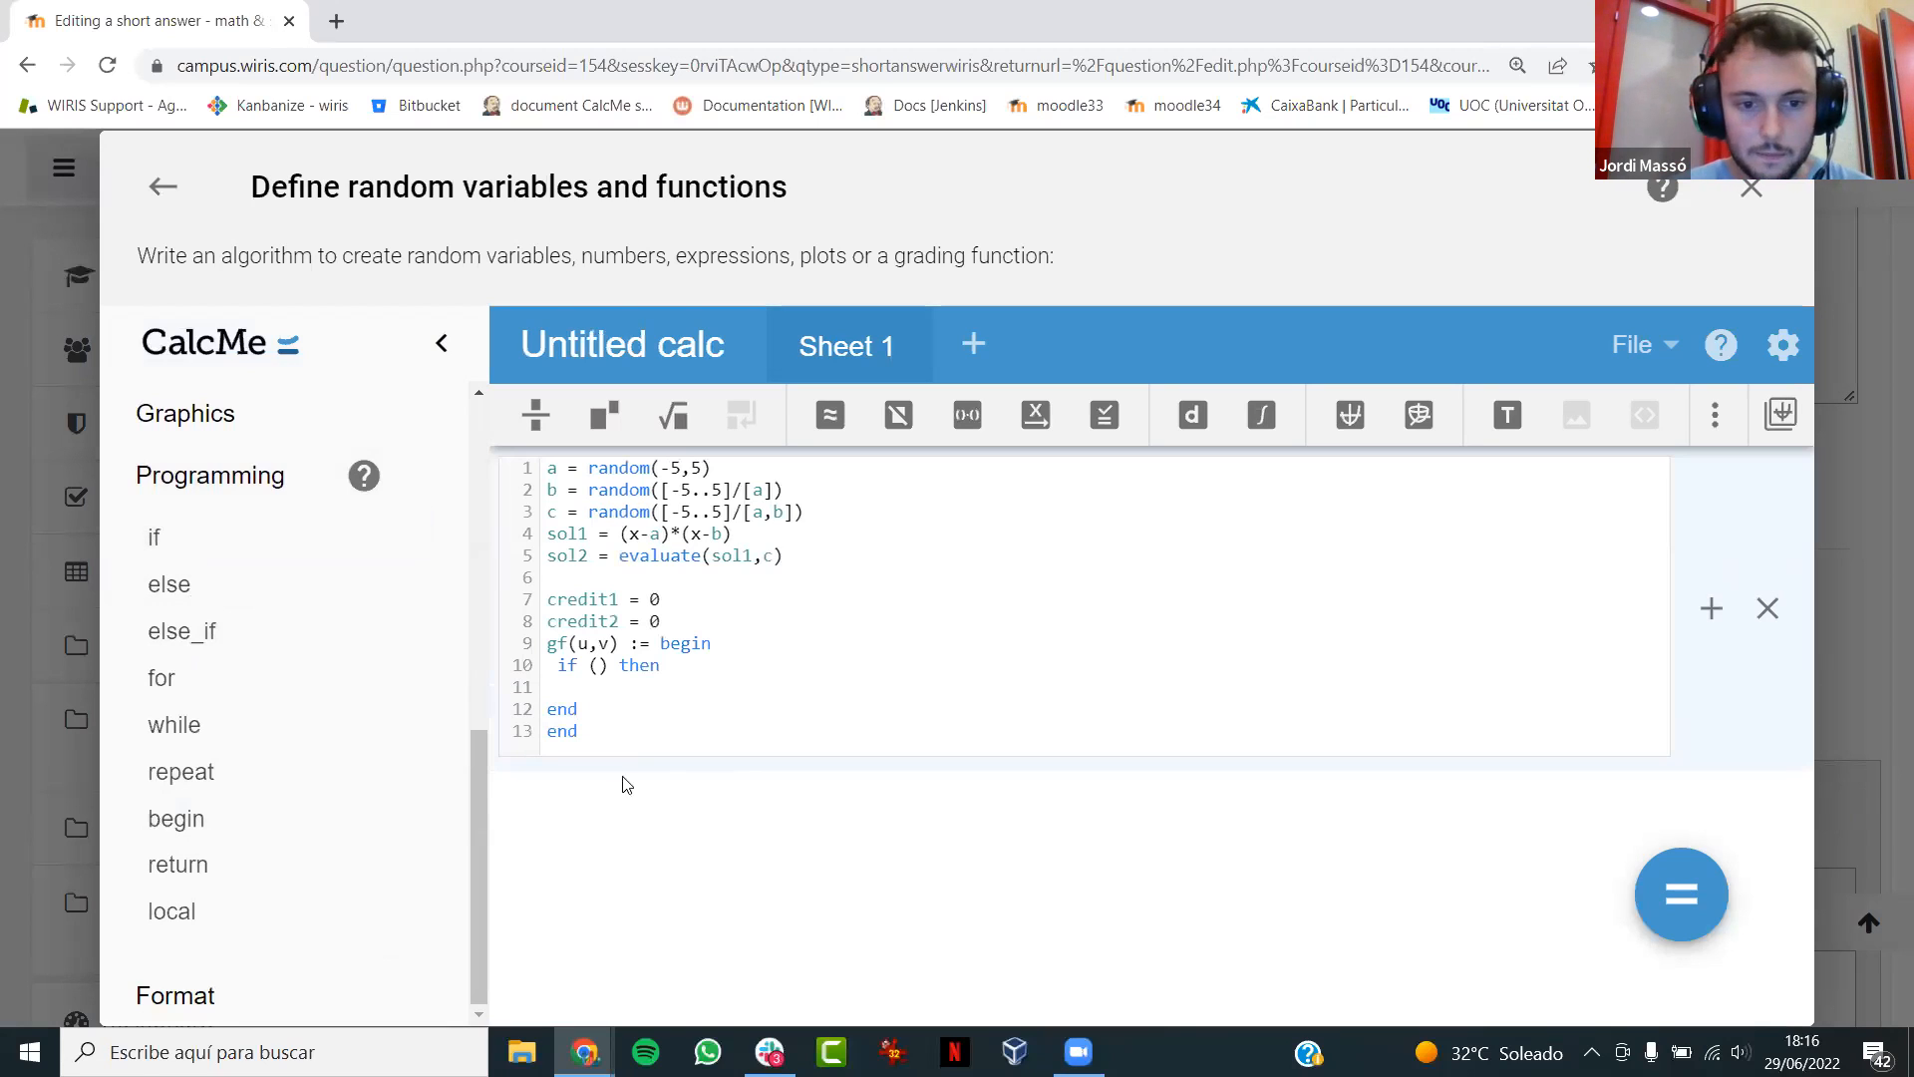
left_click(589, 666)
type("evaluate(")
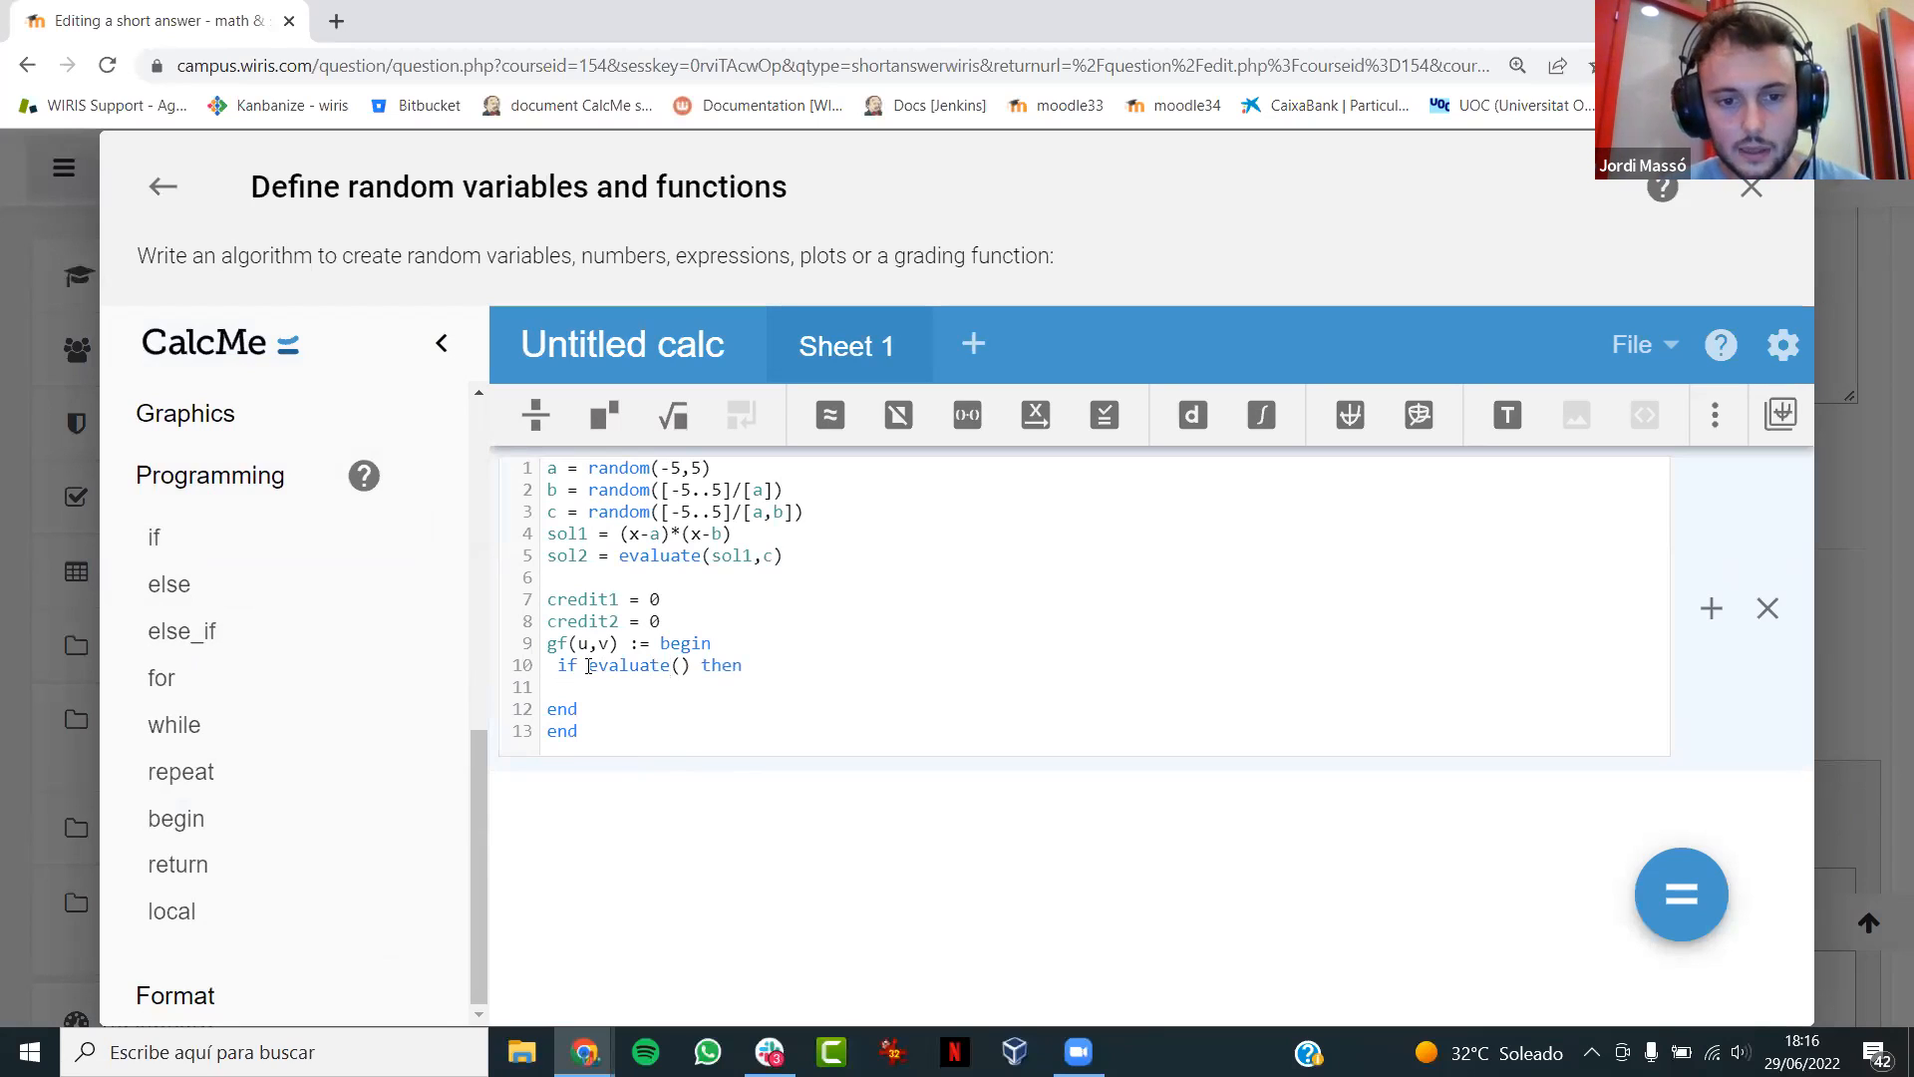
type("u,a)")
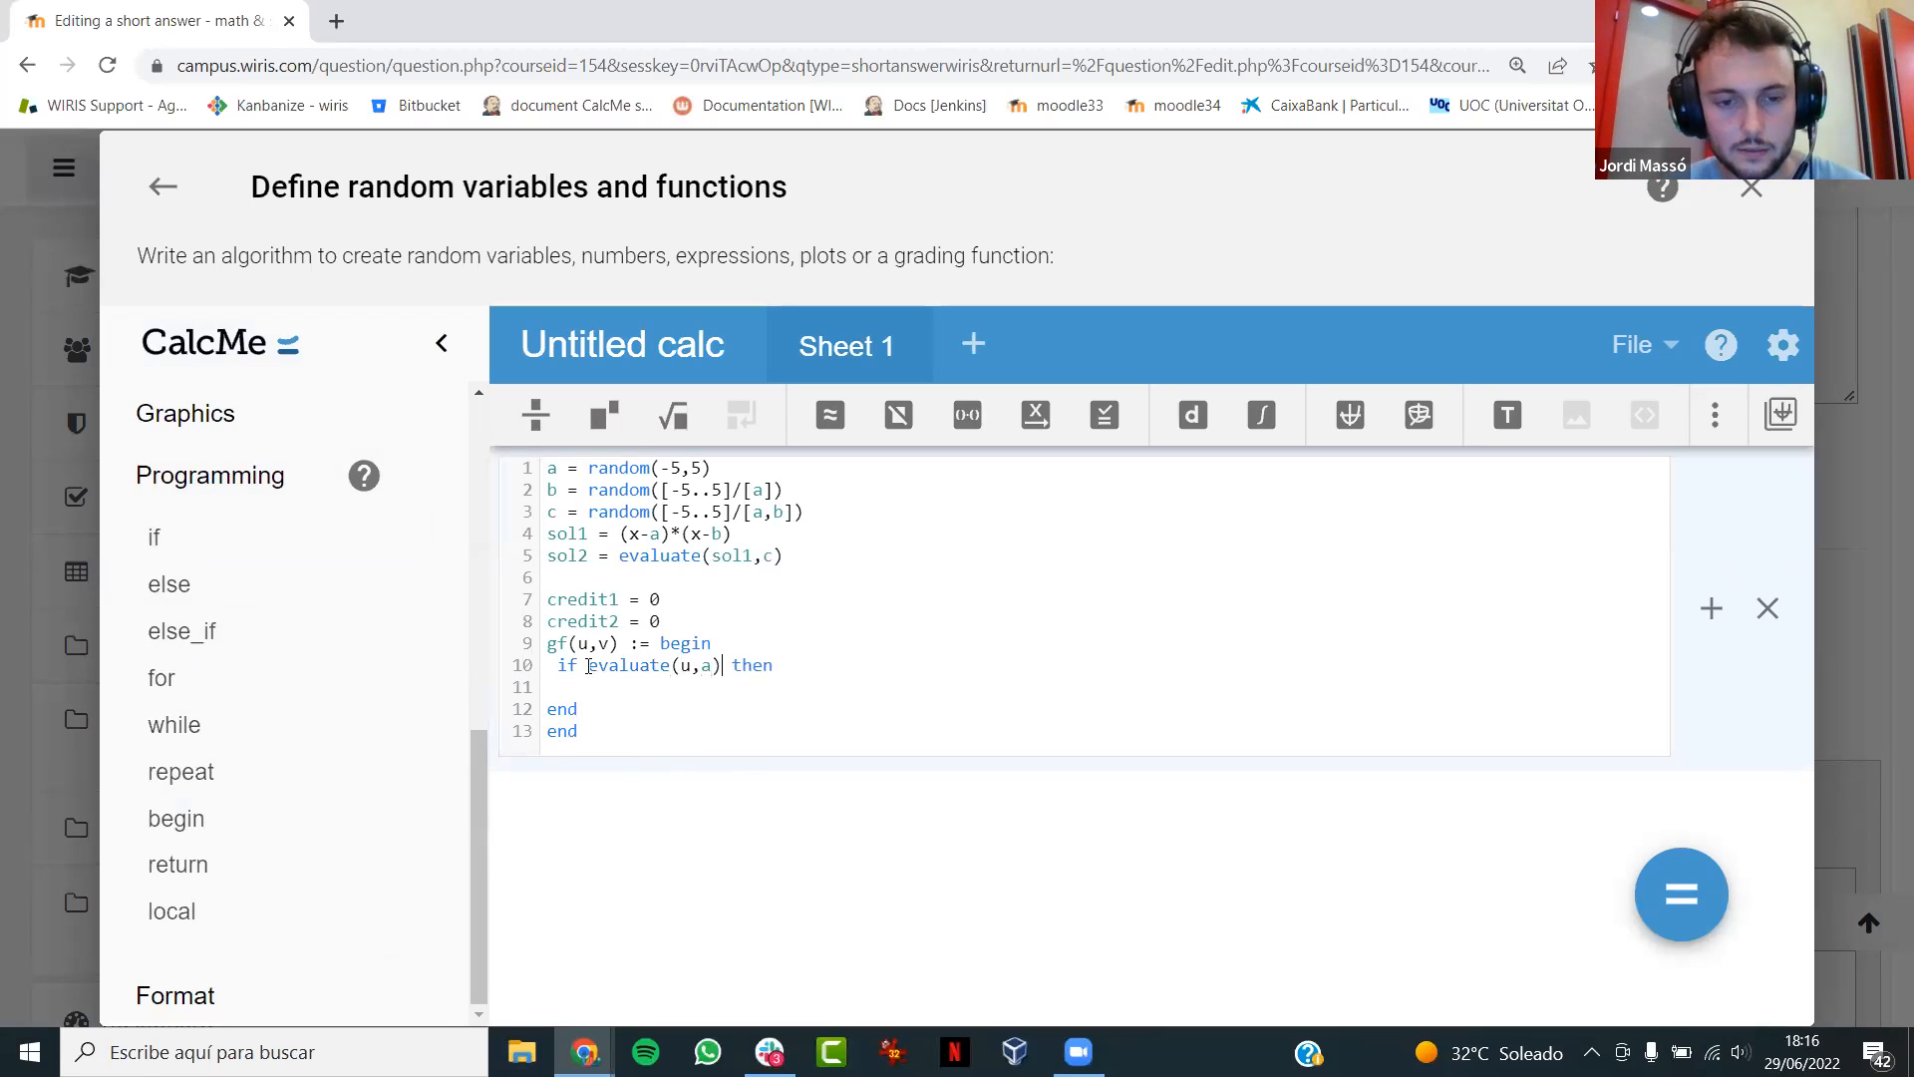
type("0 && evaluate(u,b) = 0 then   ")
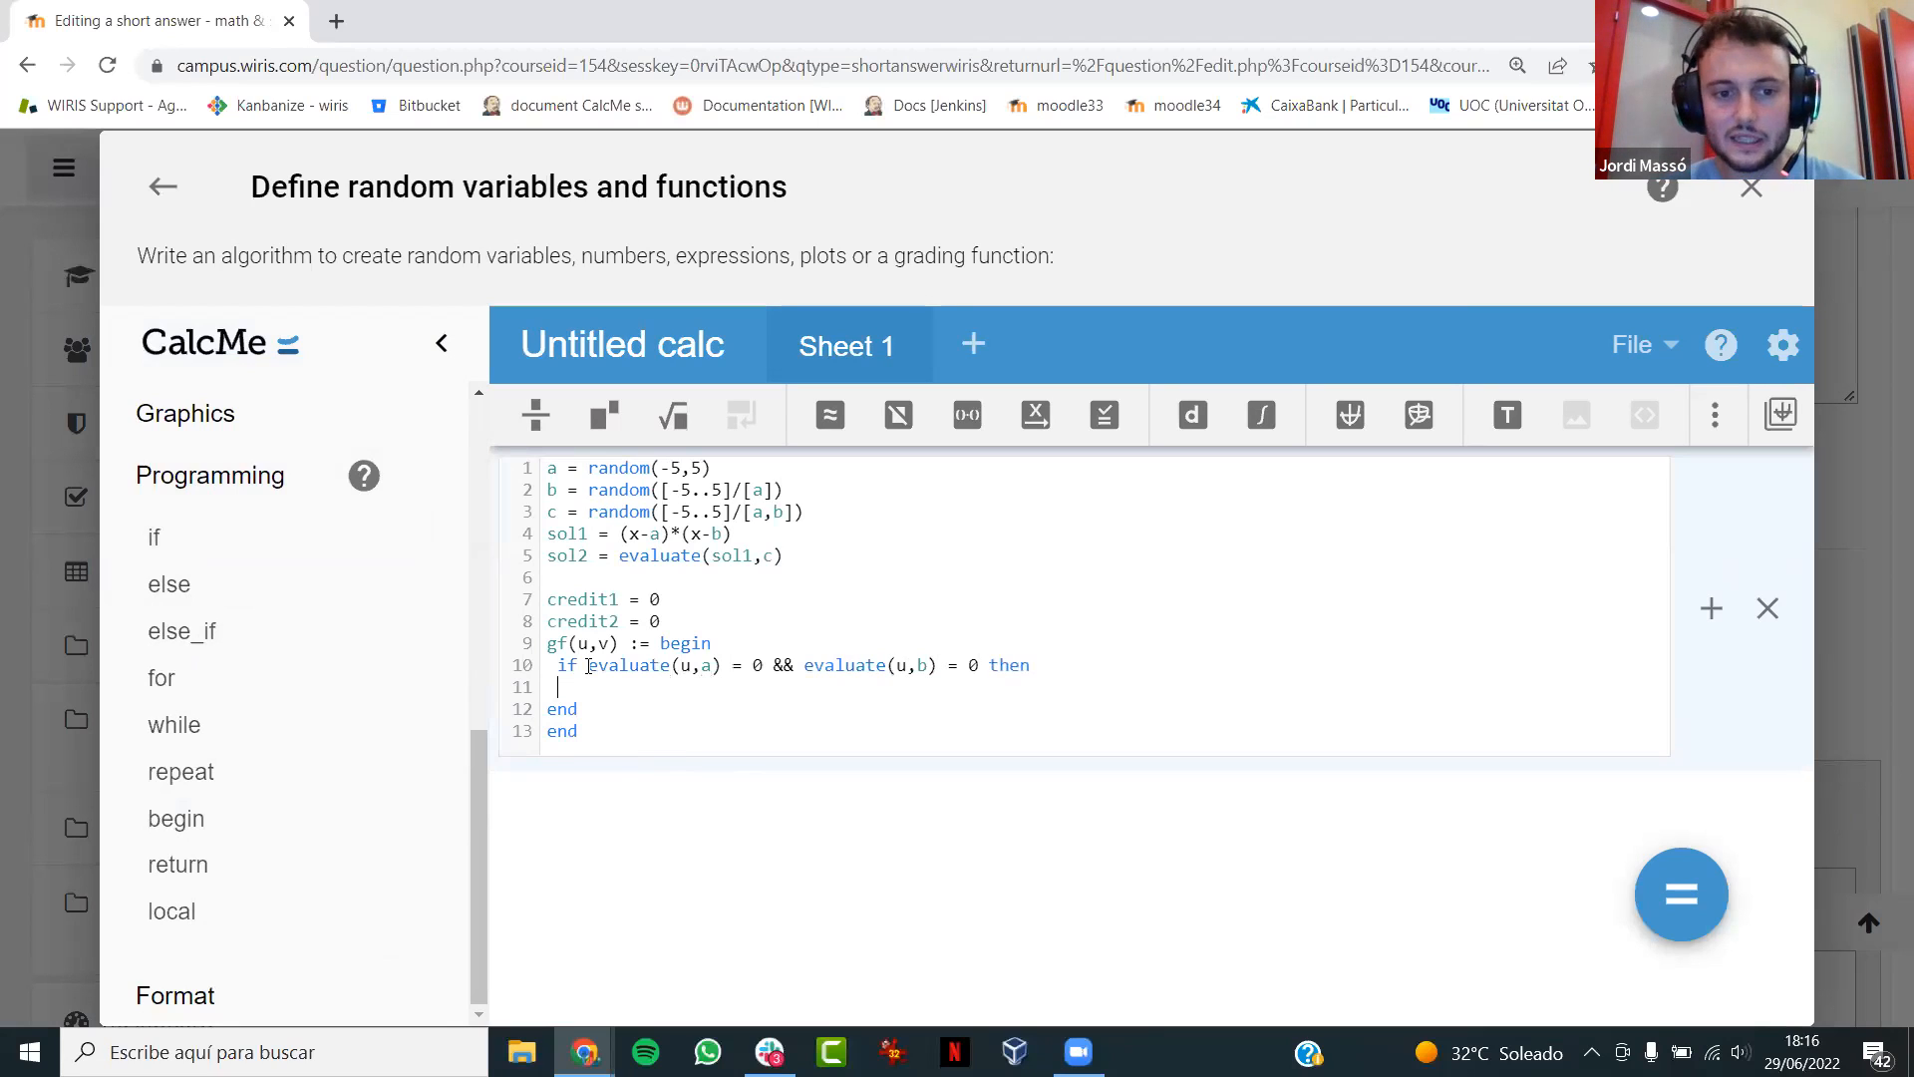
type("cre")
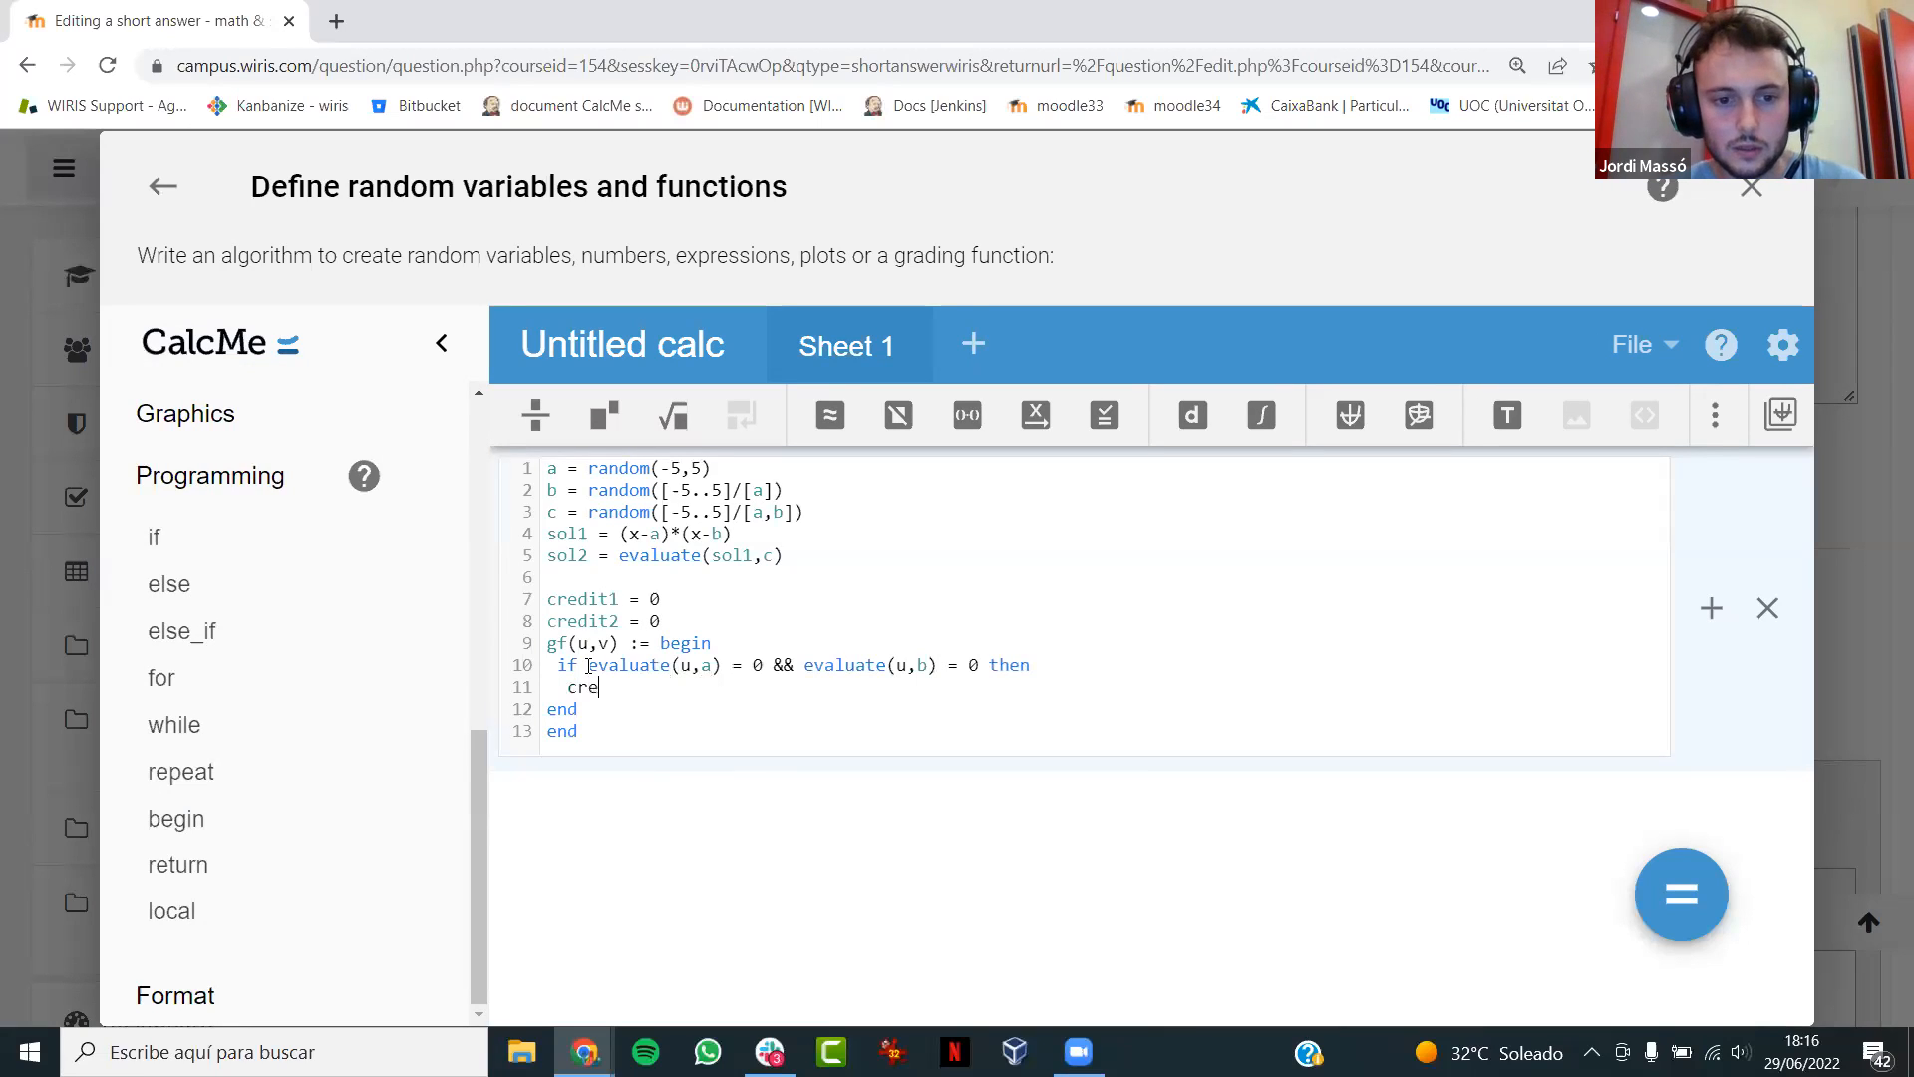
type("dit1 = 1")
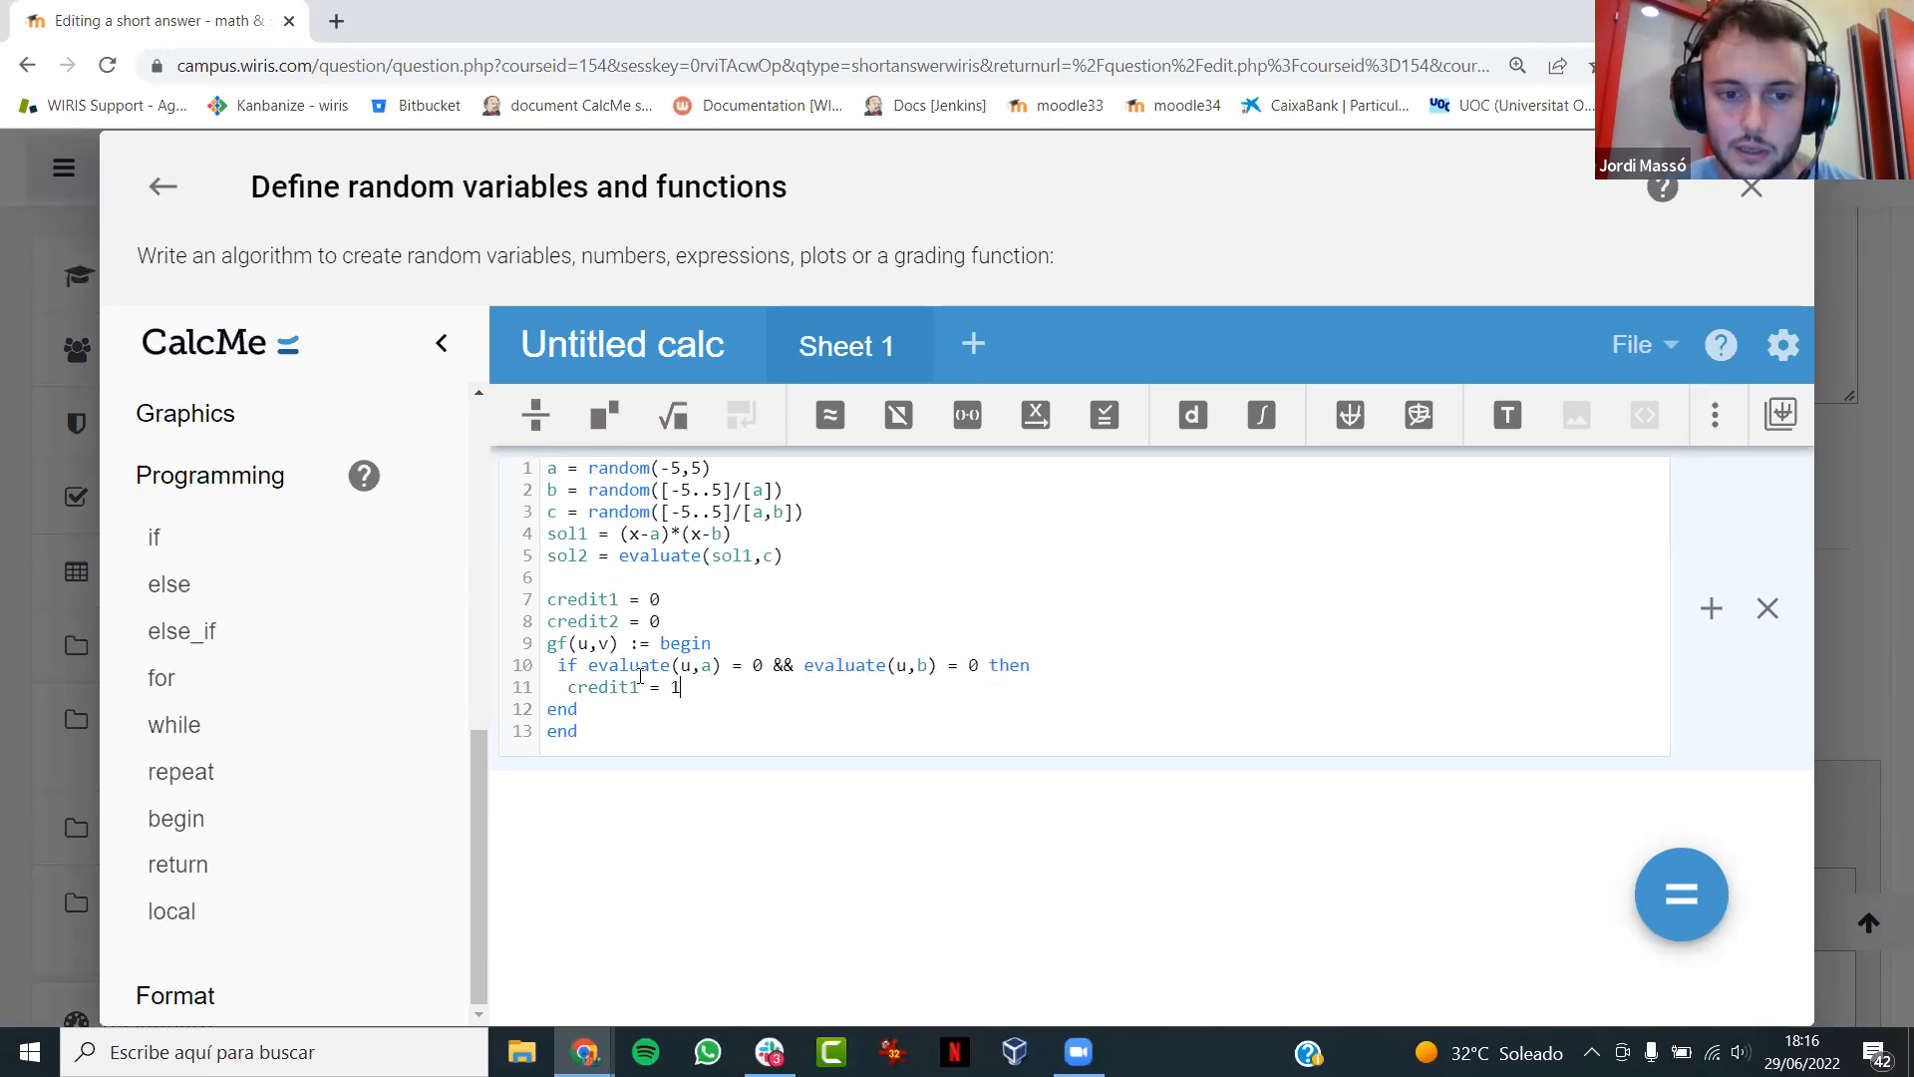
- Add a second if block after the first one in gf that sets credit2 = 1 when evaluate(u,c) = v
key("Return")
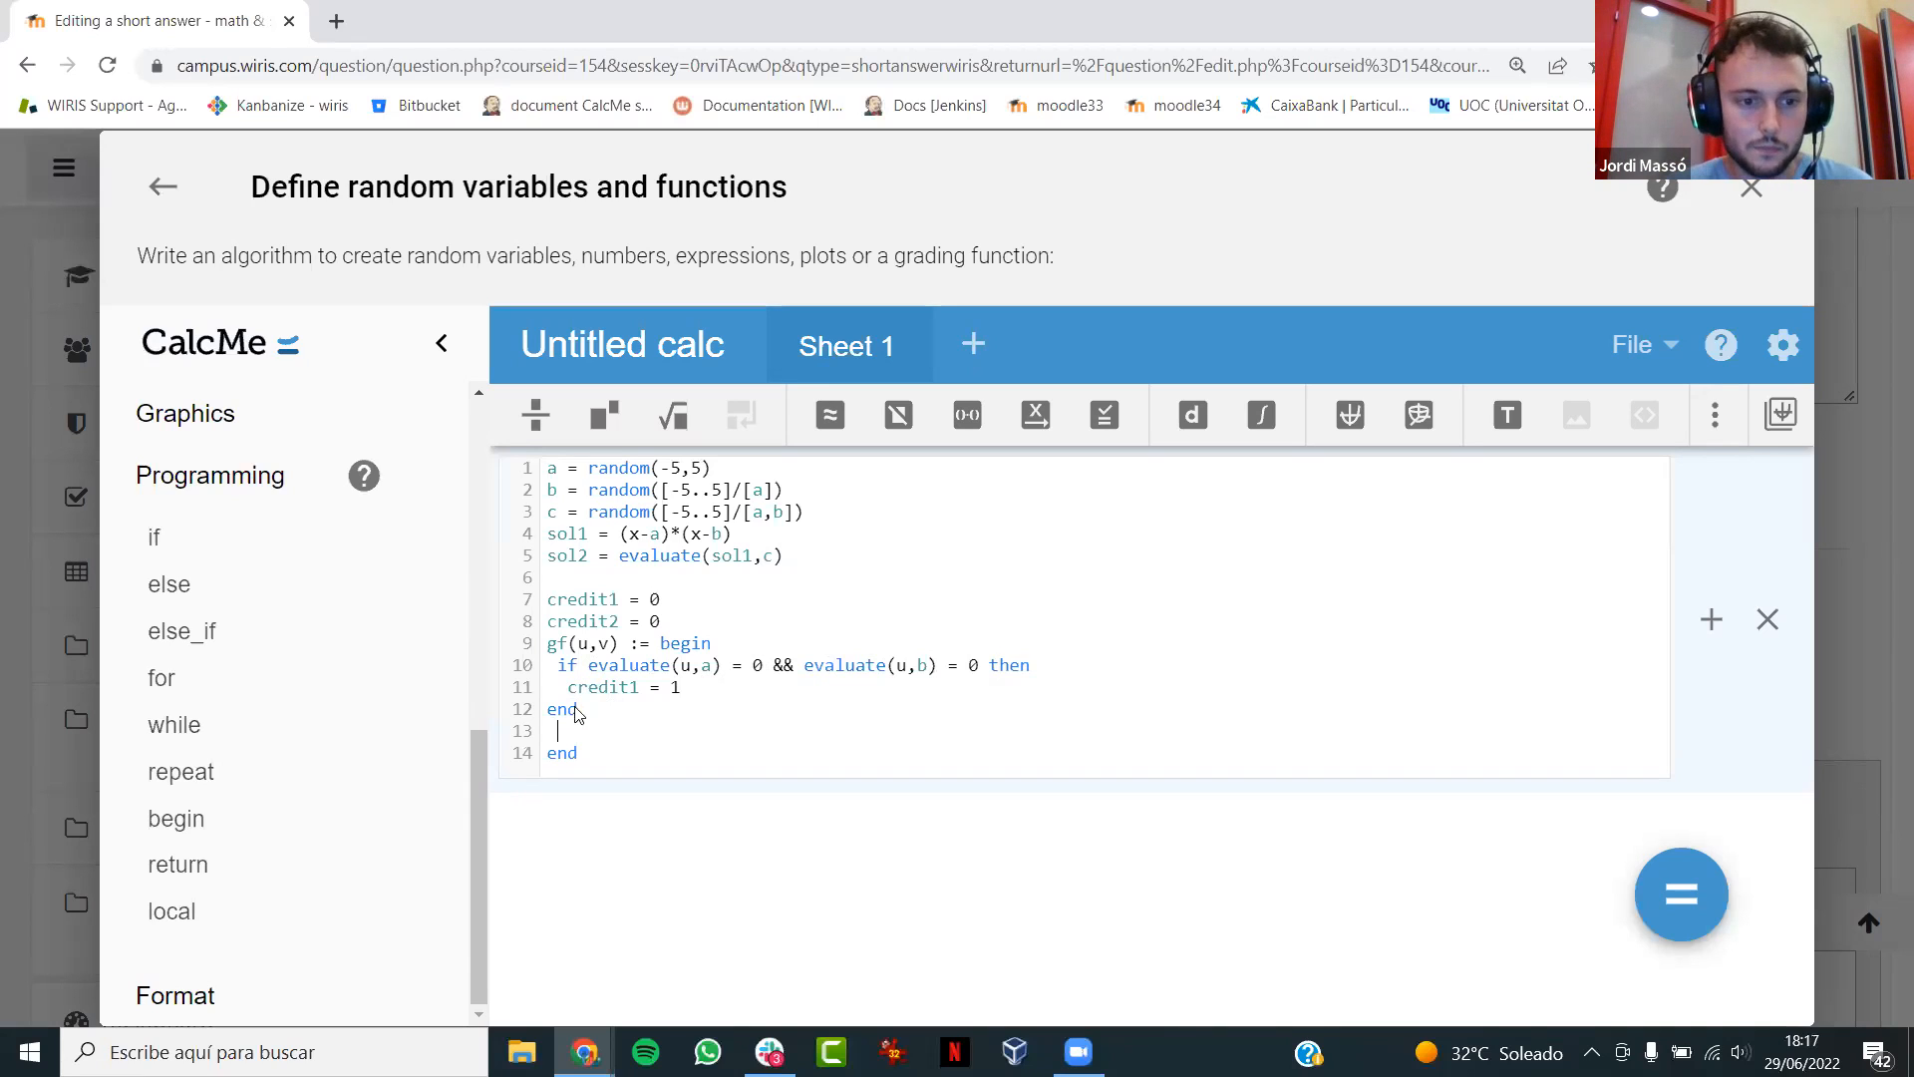
left_click(162, 537)
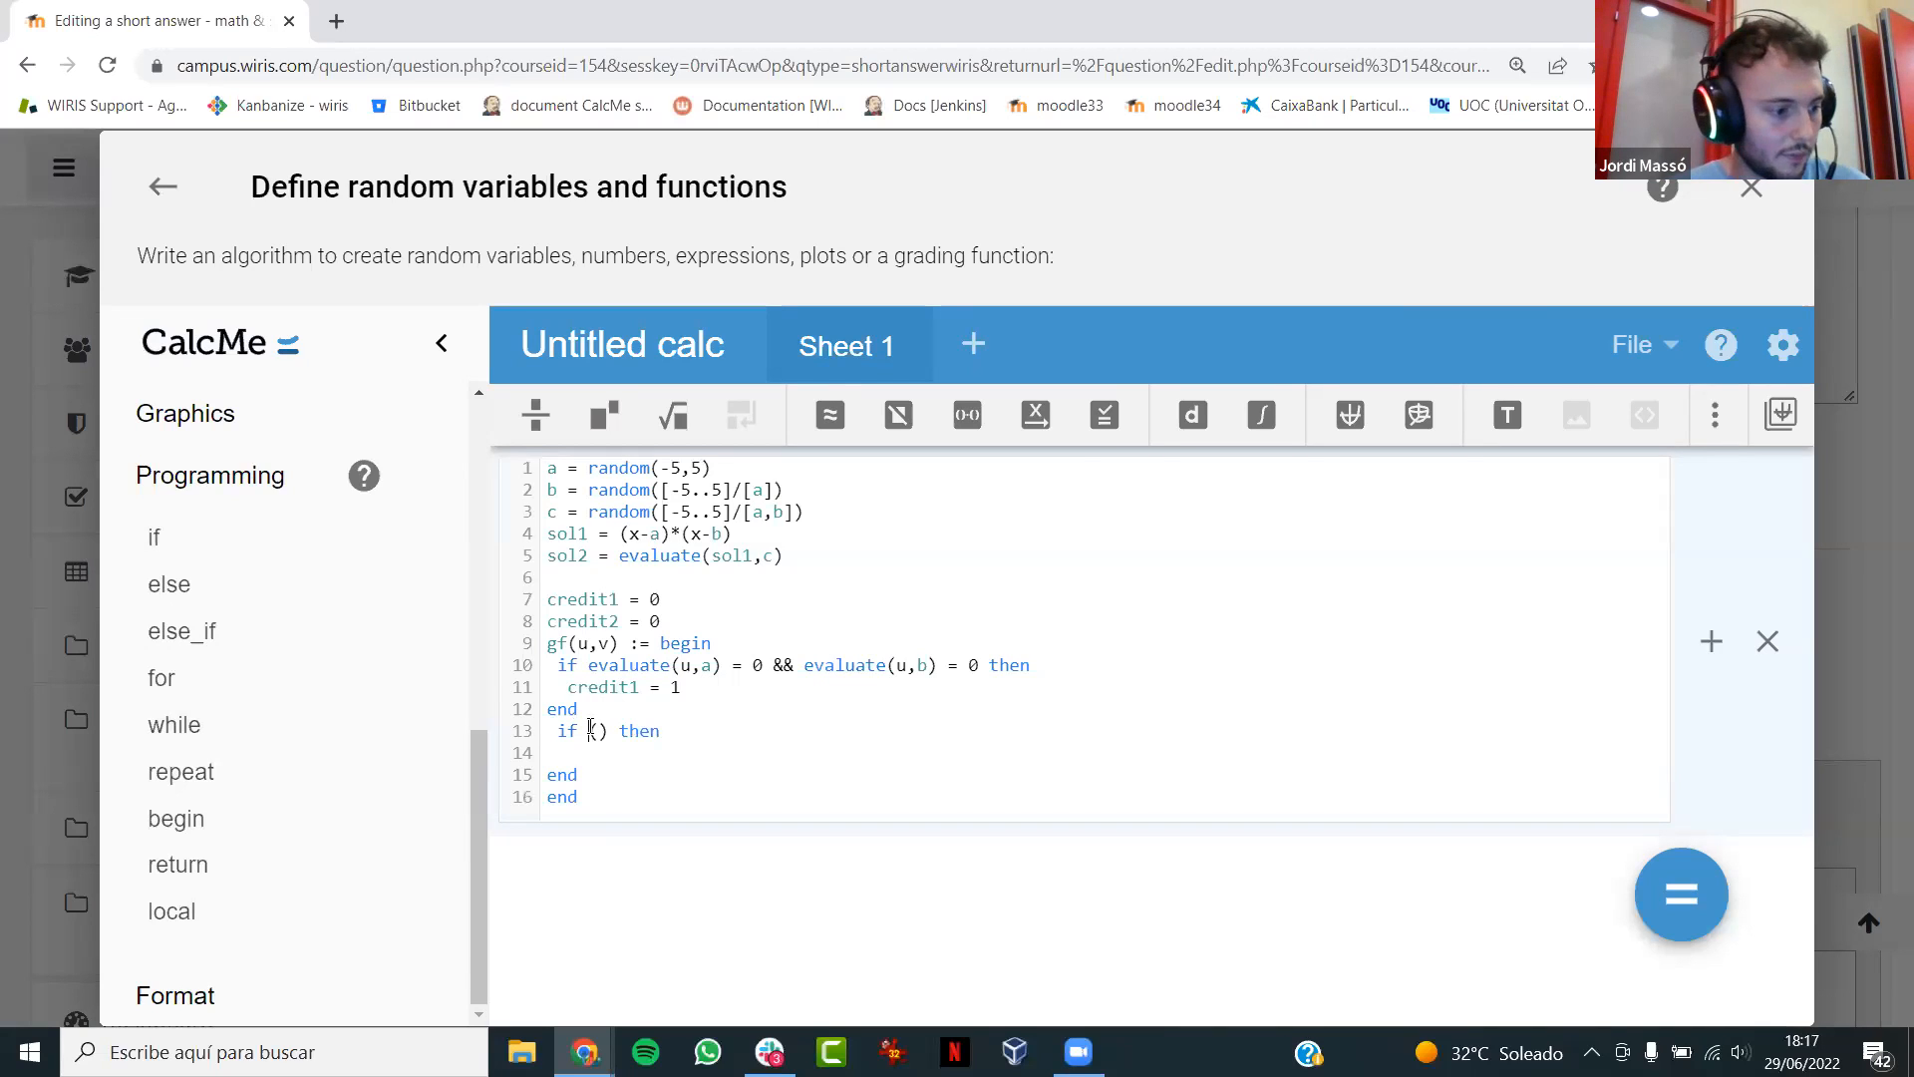
type("evaluate(")
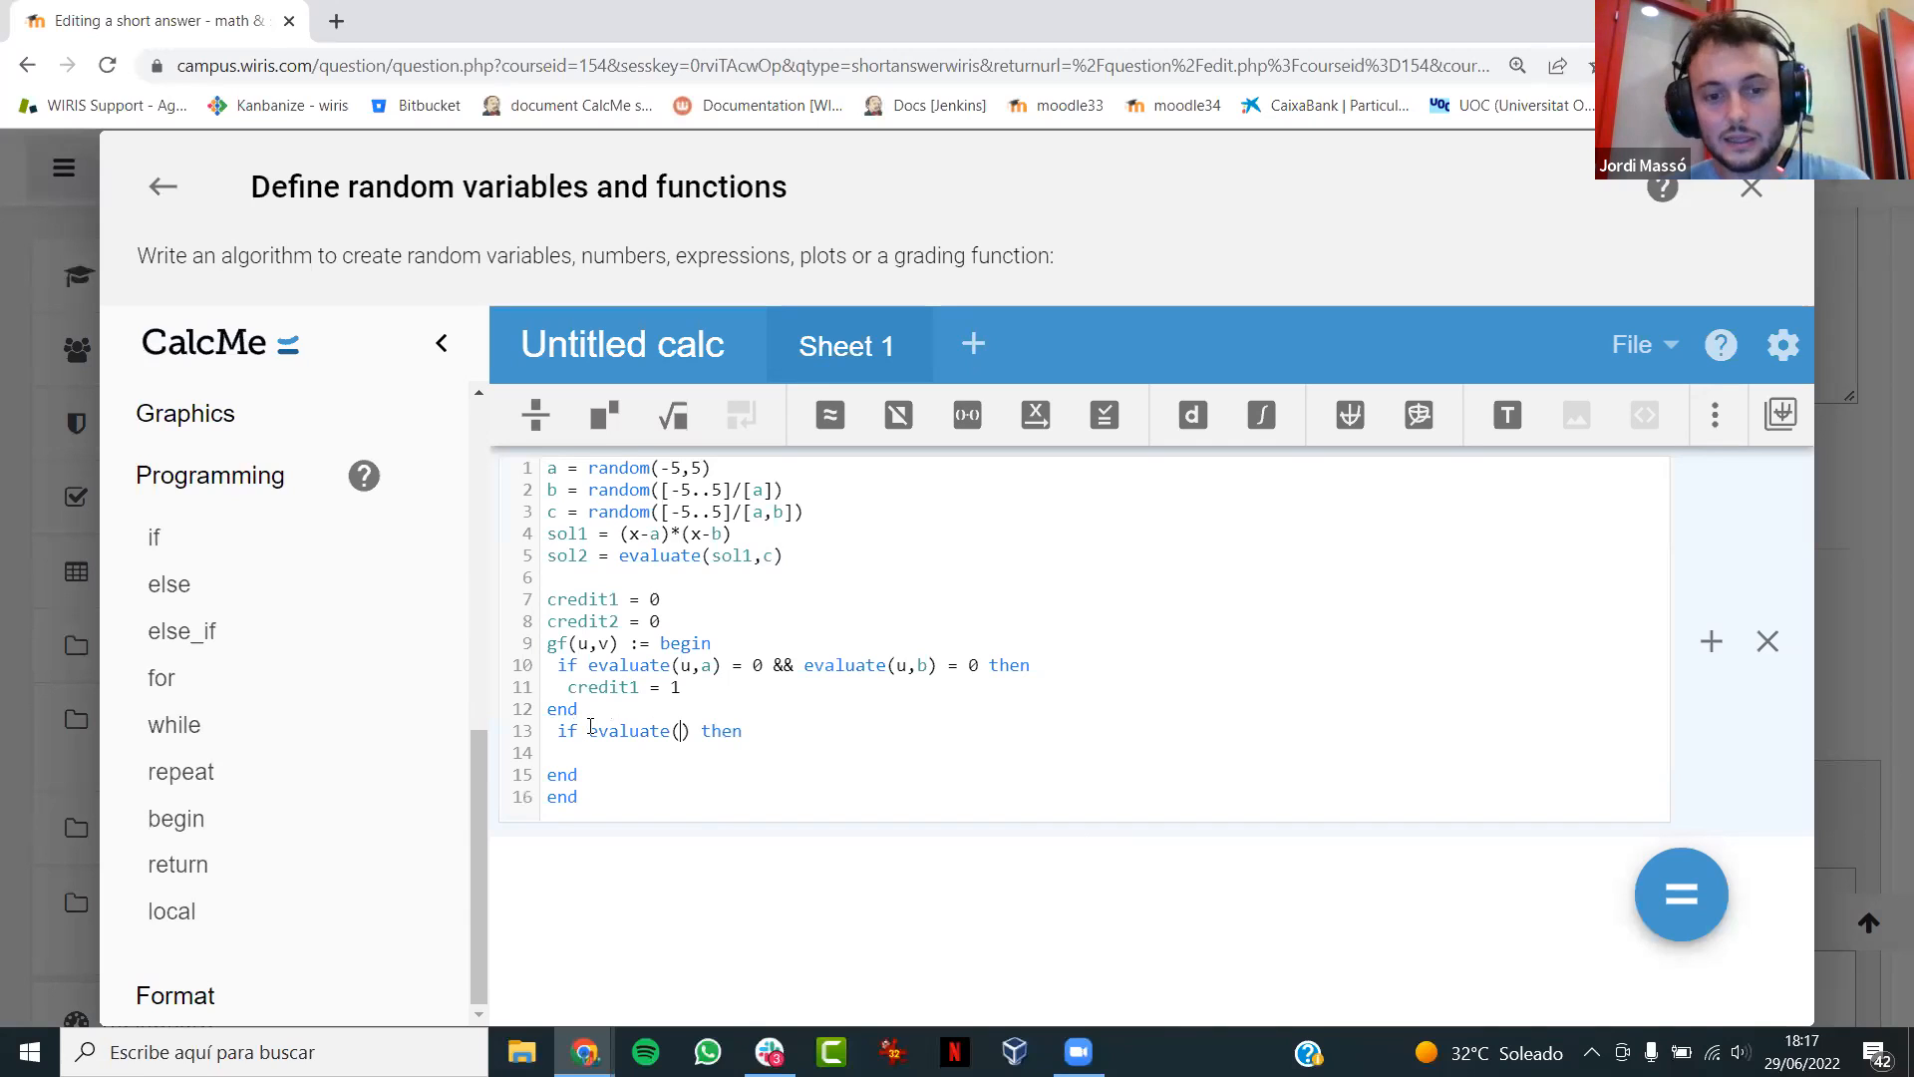
type("v,")
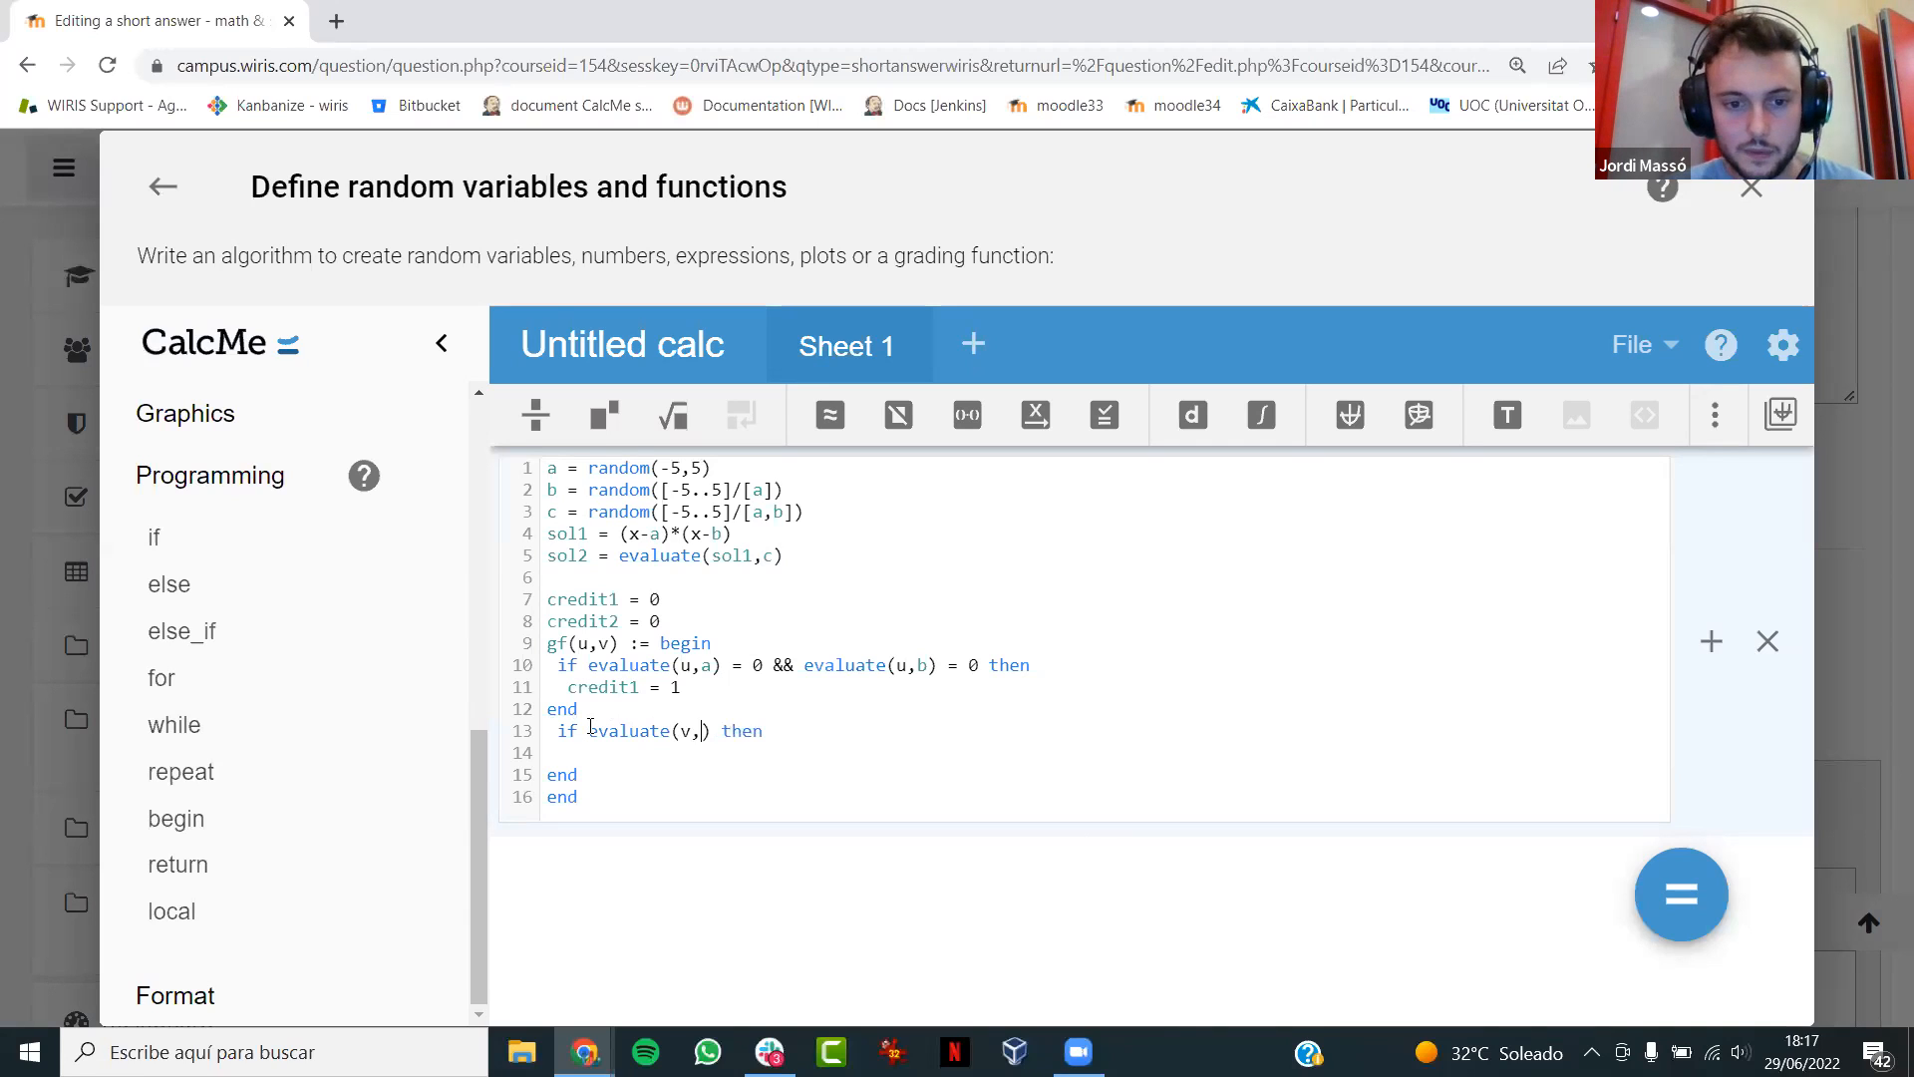
type("c)")
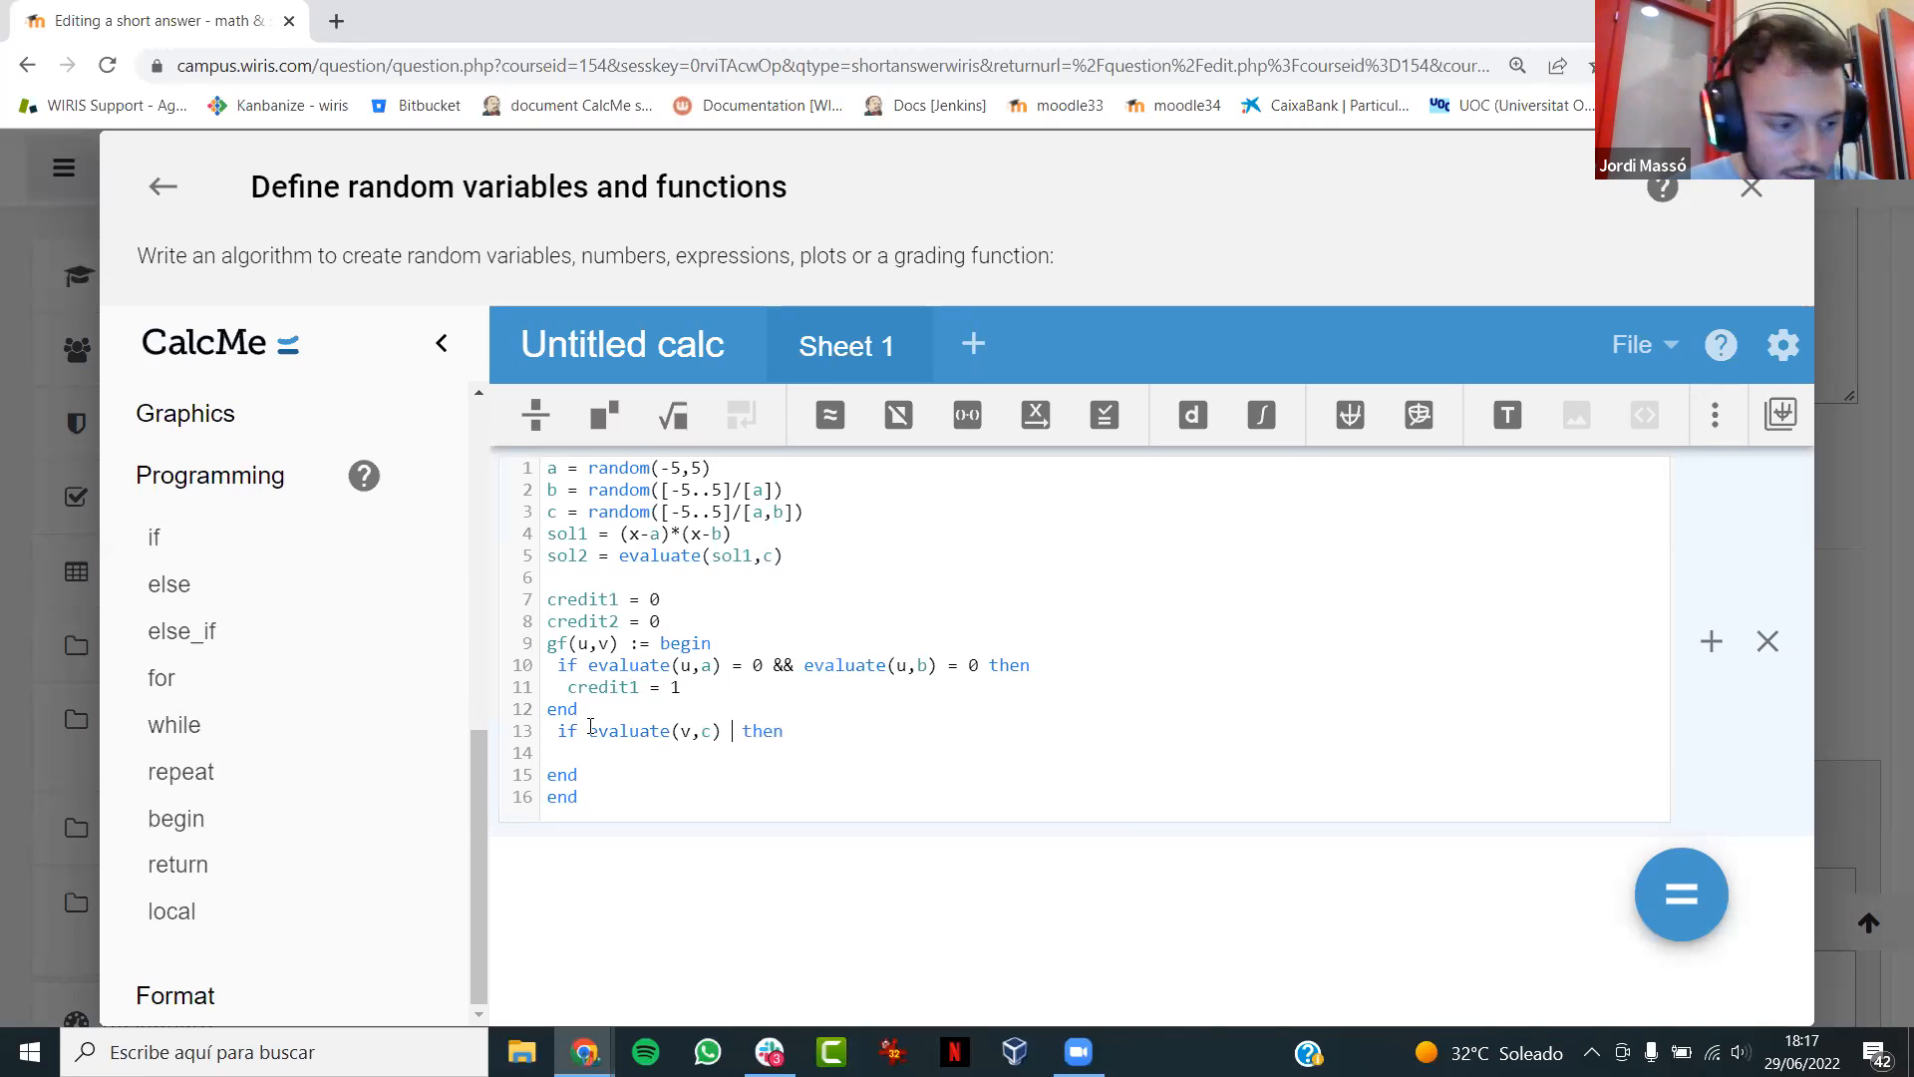
key("Left")
key("BackSpace")
type("u")
key("Right")
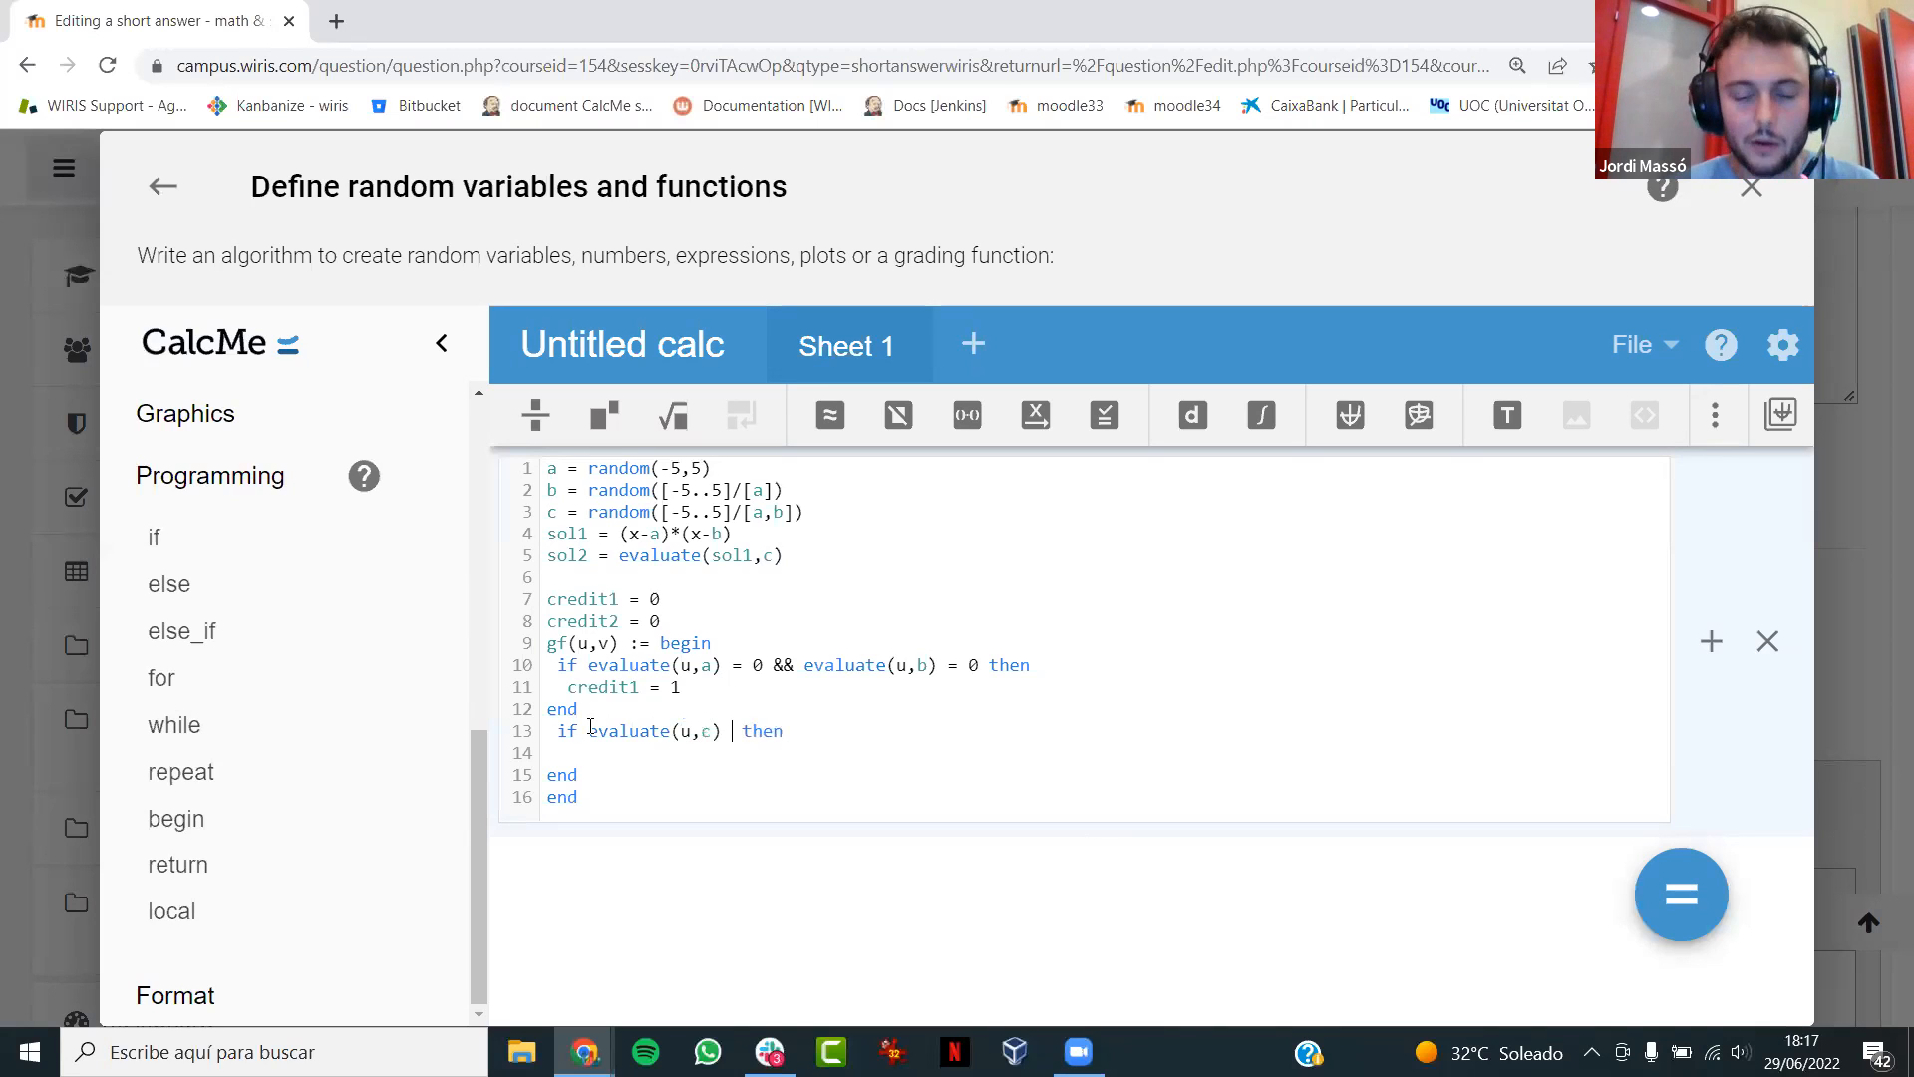
type("= v")
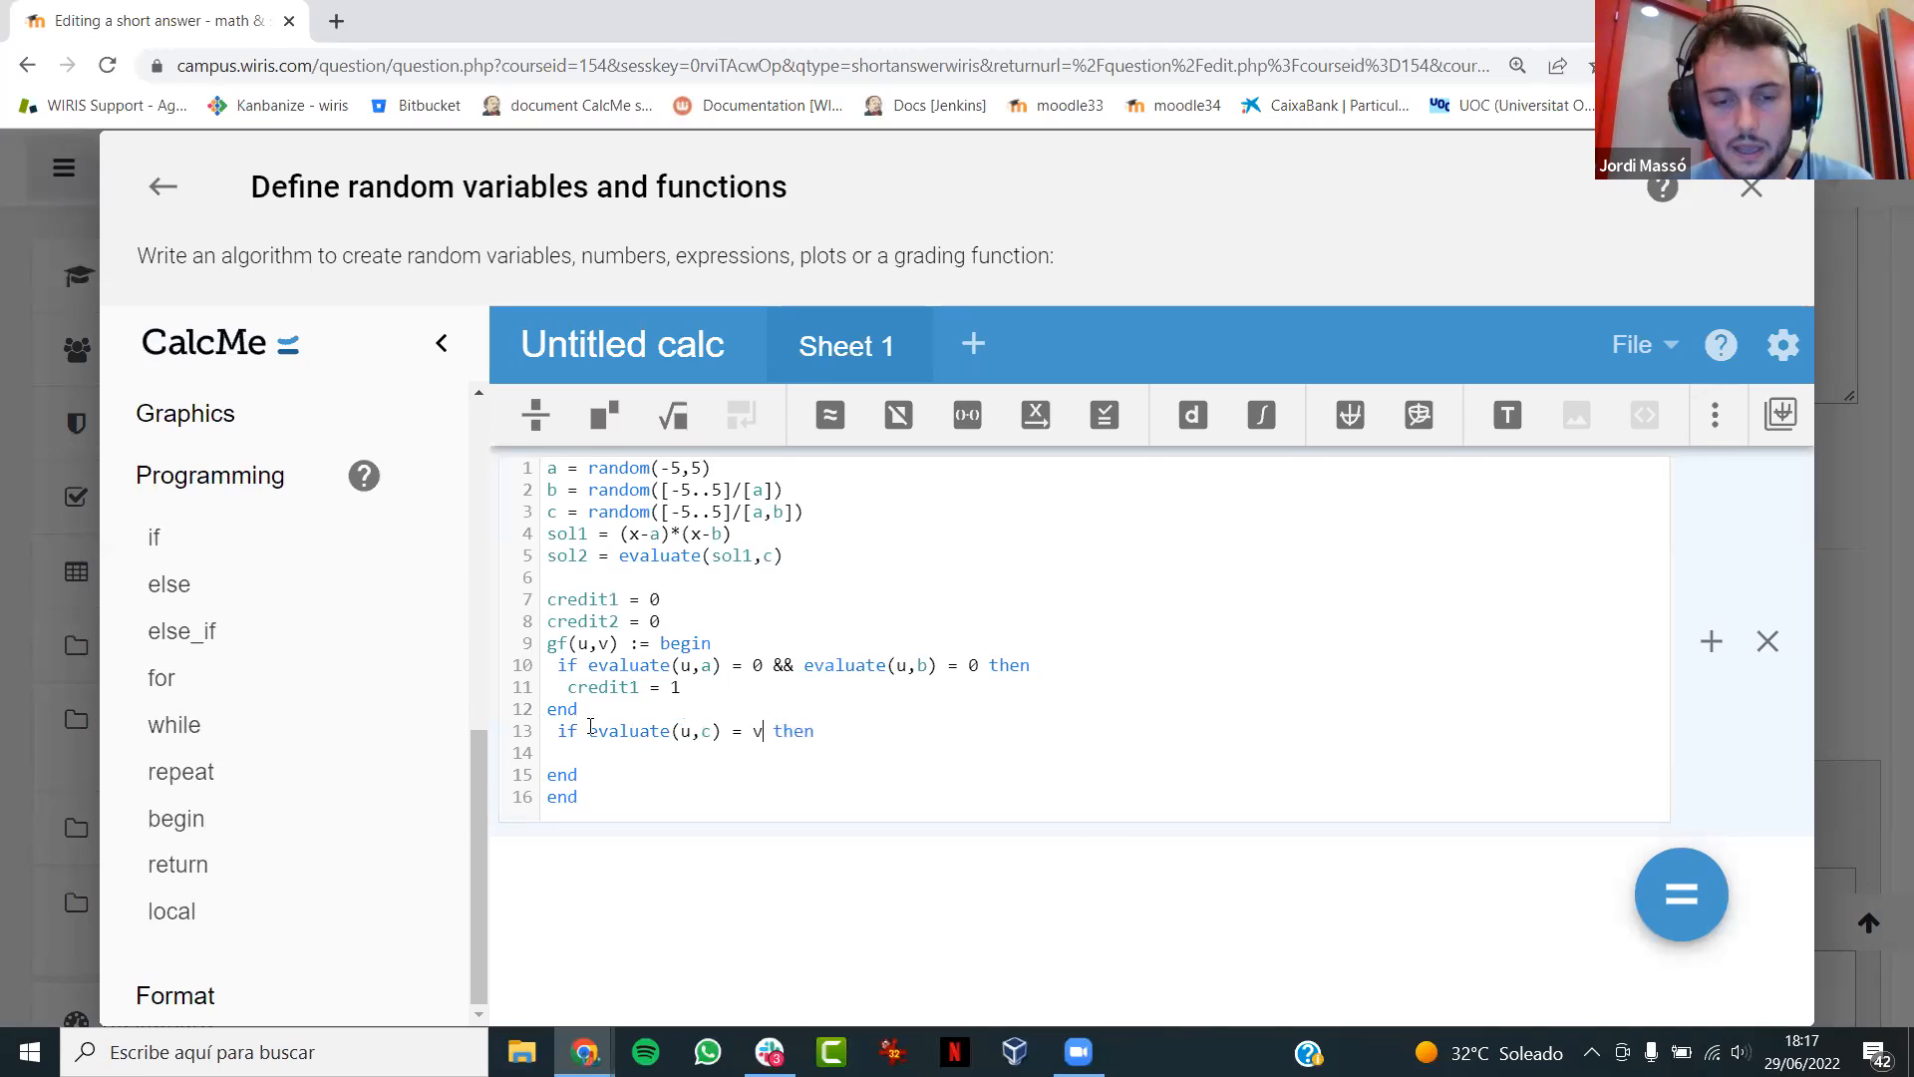
type(" then   credit2 = 1")
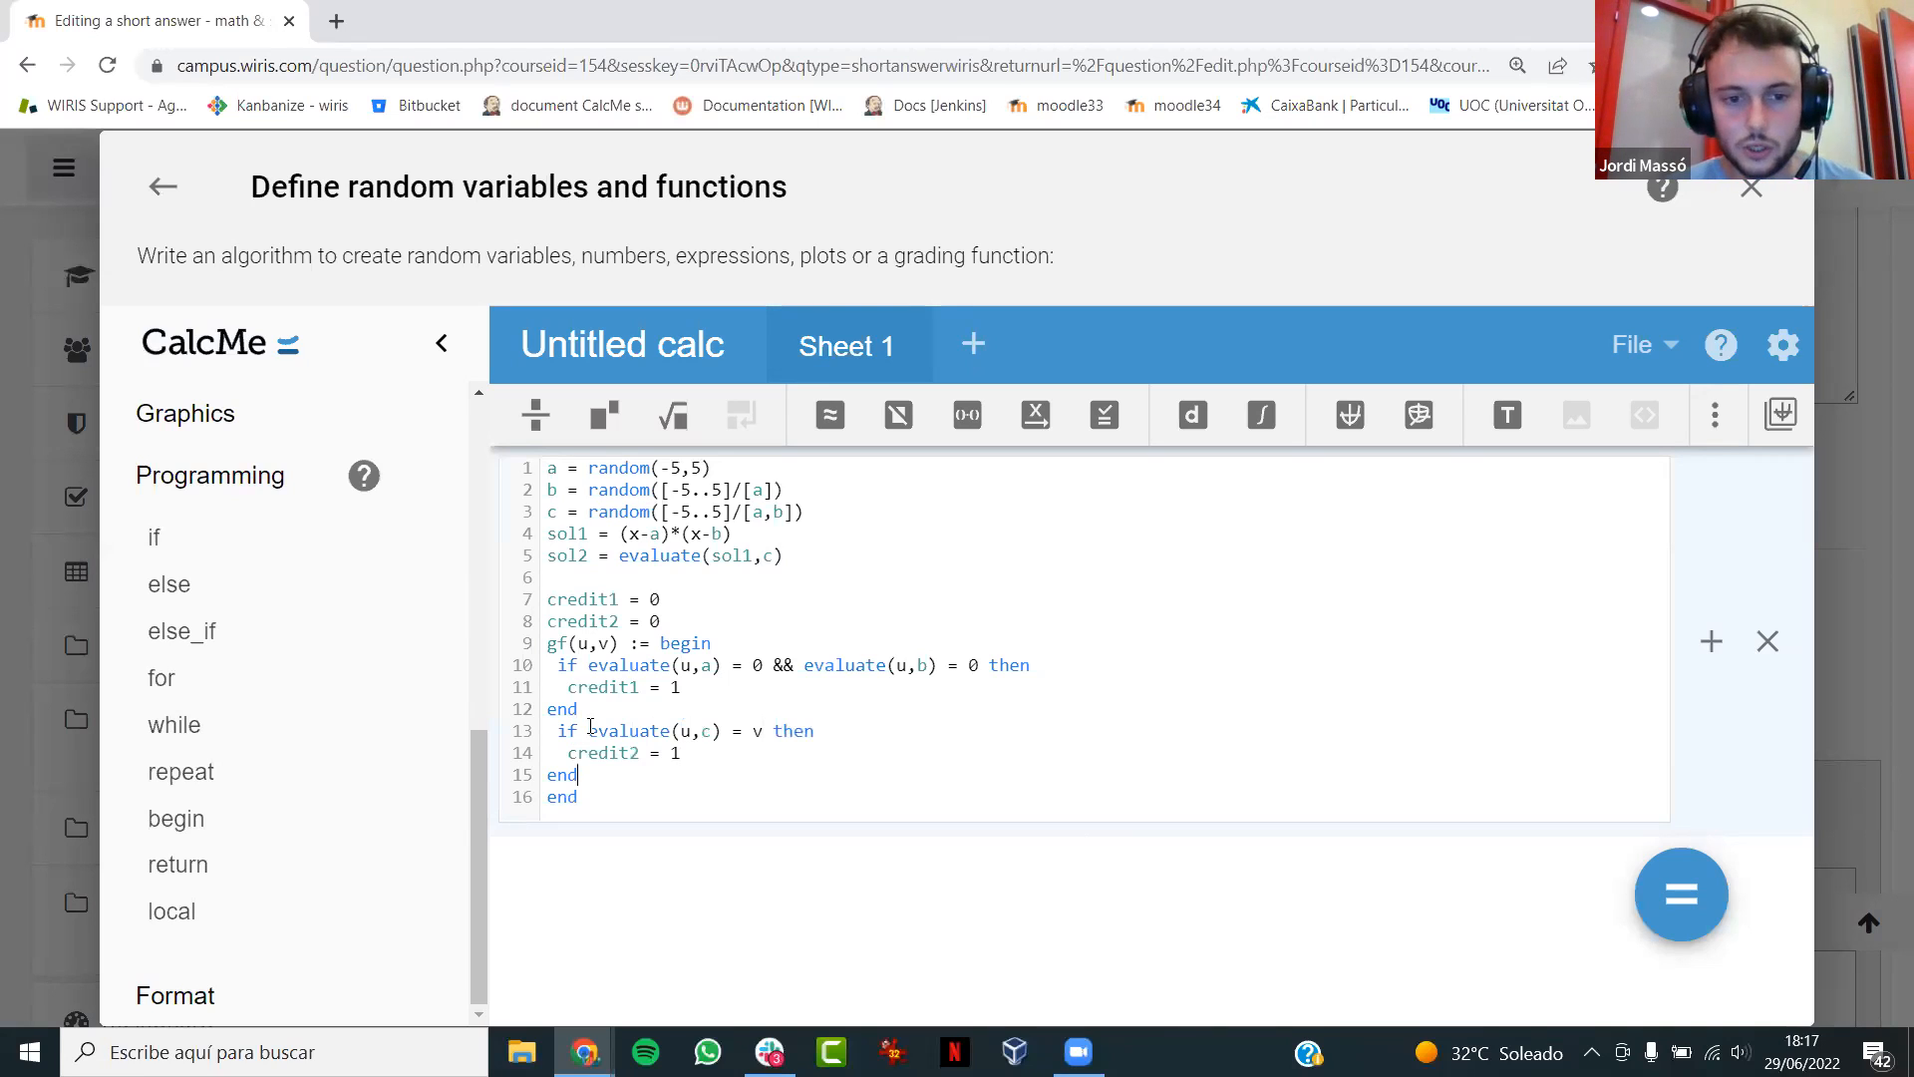
- Make gf return the list [credit1,credit2] before its final end, and evaluate the algorithm
key("Return")
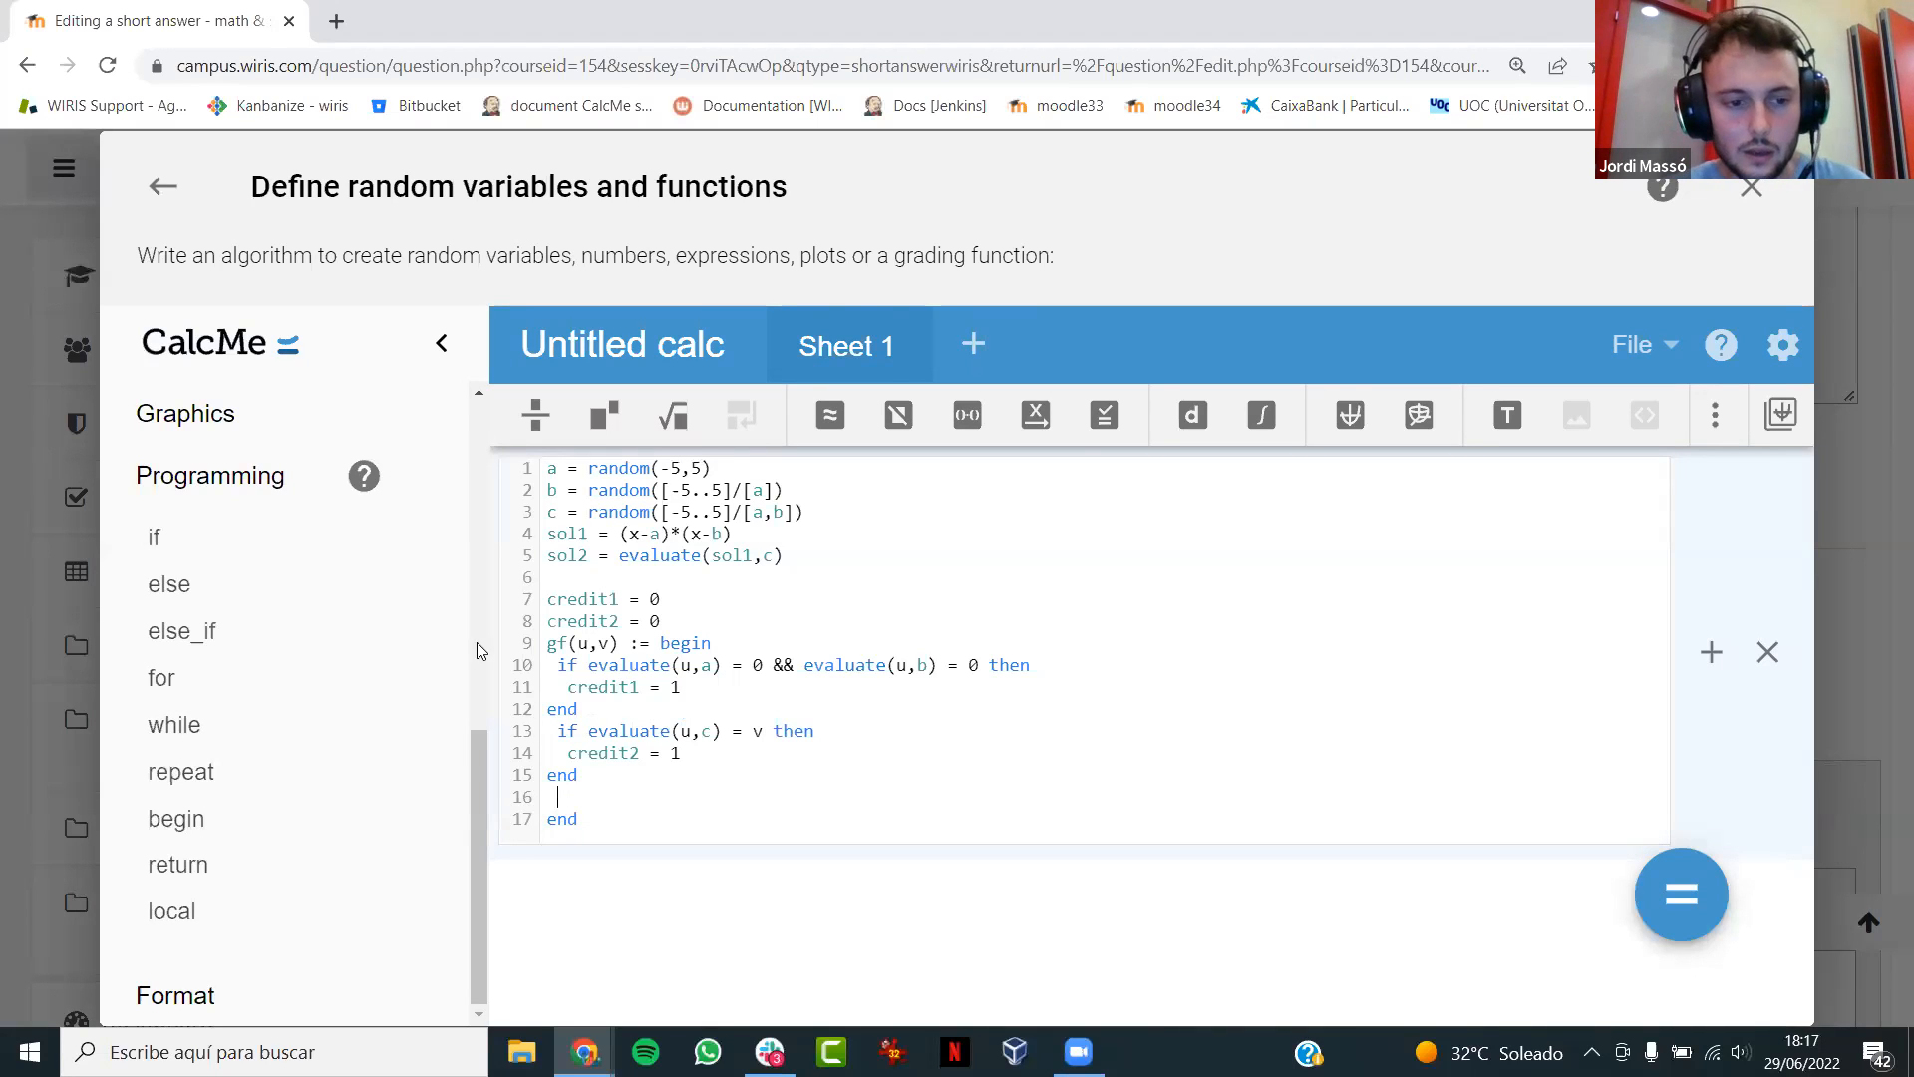
left_click(235, 867)
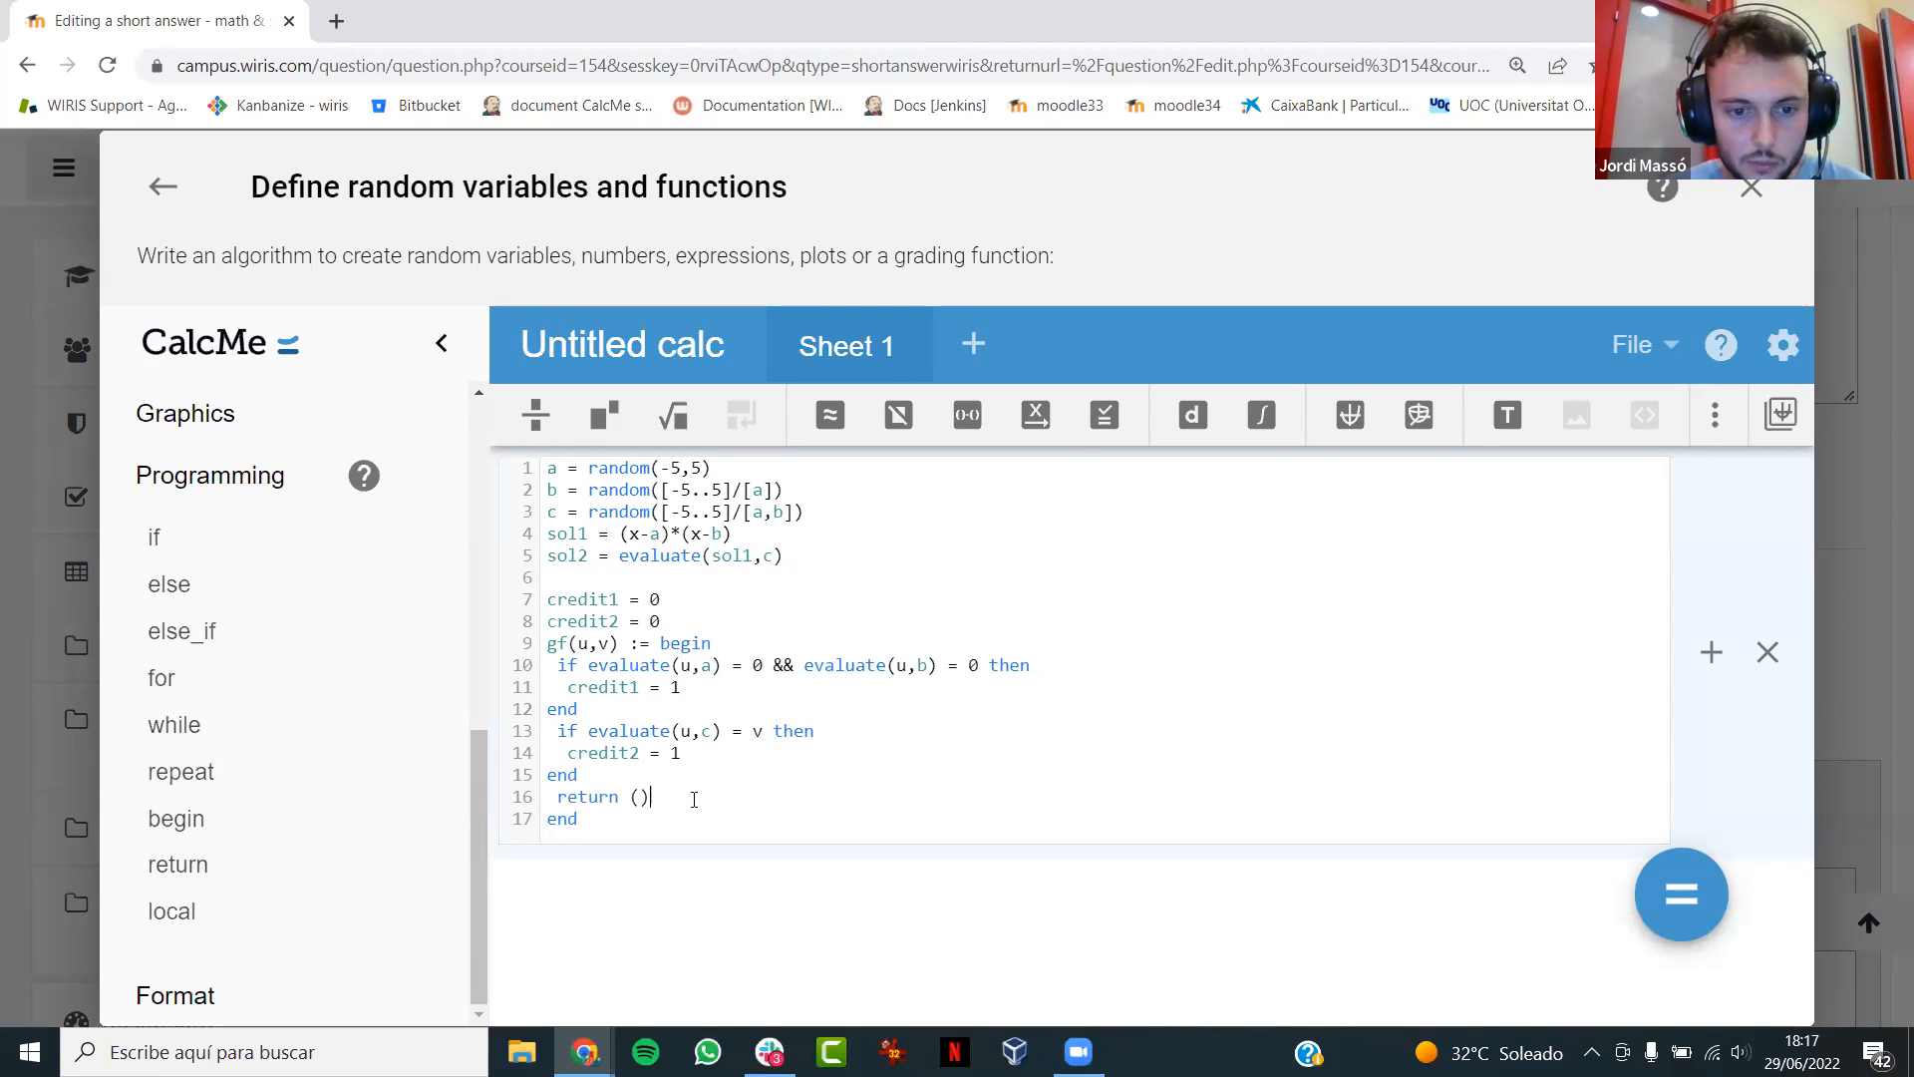
type("credit1,cr")
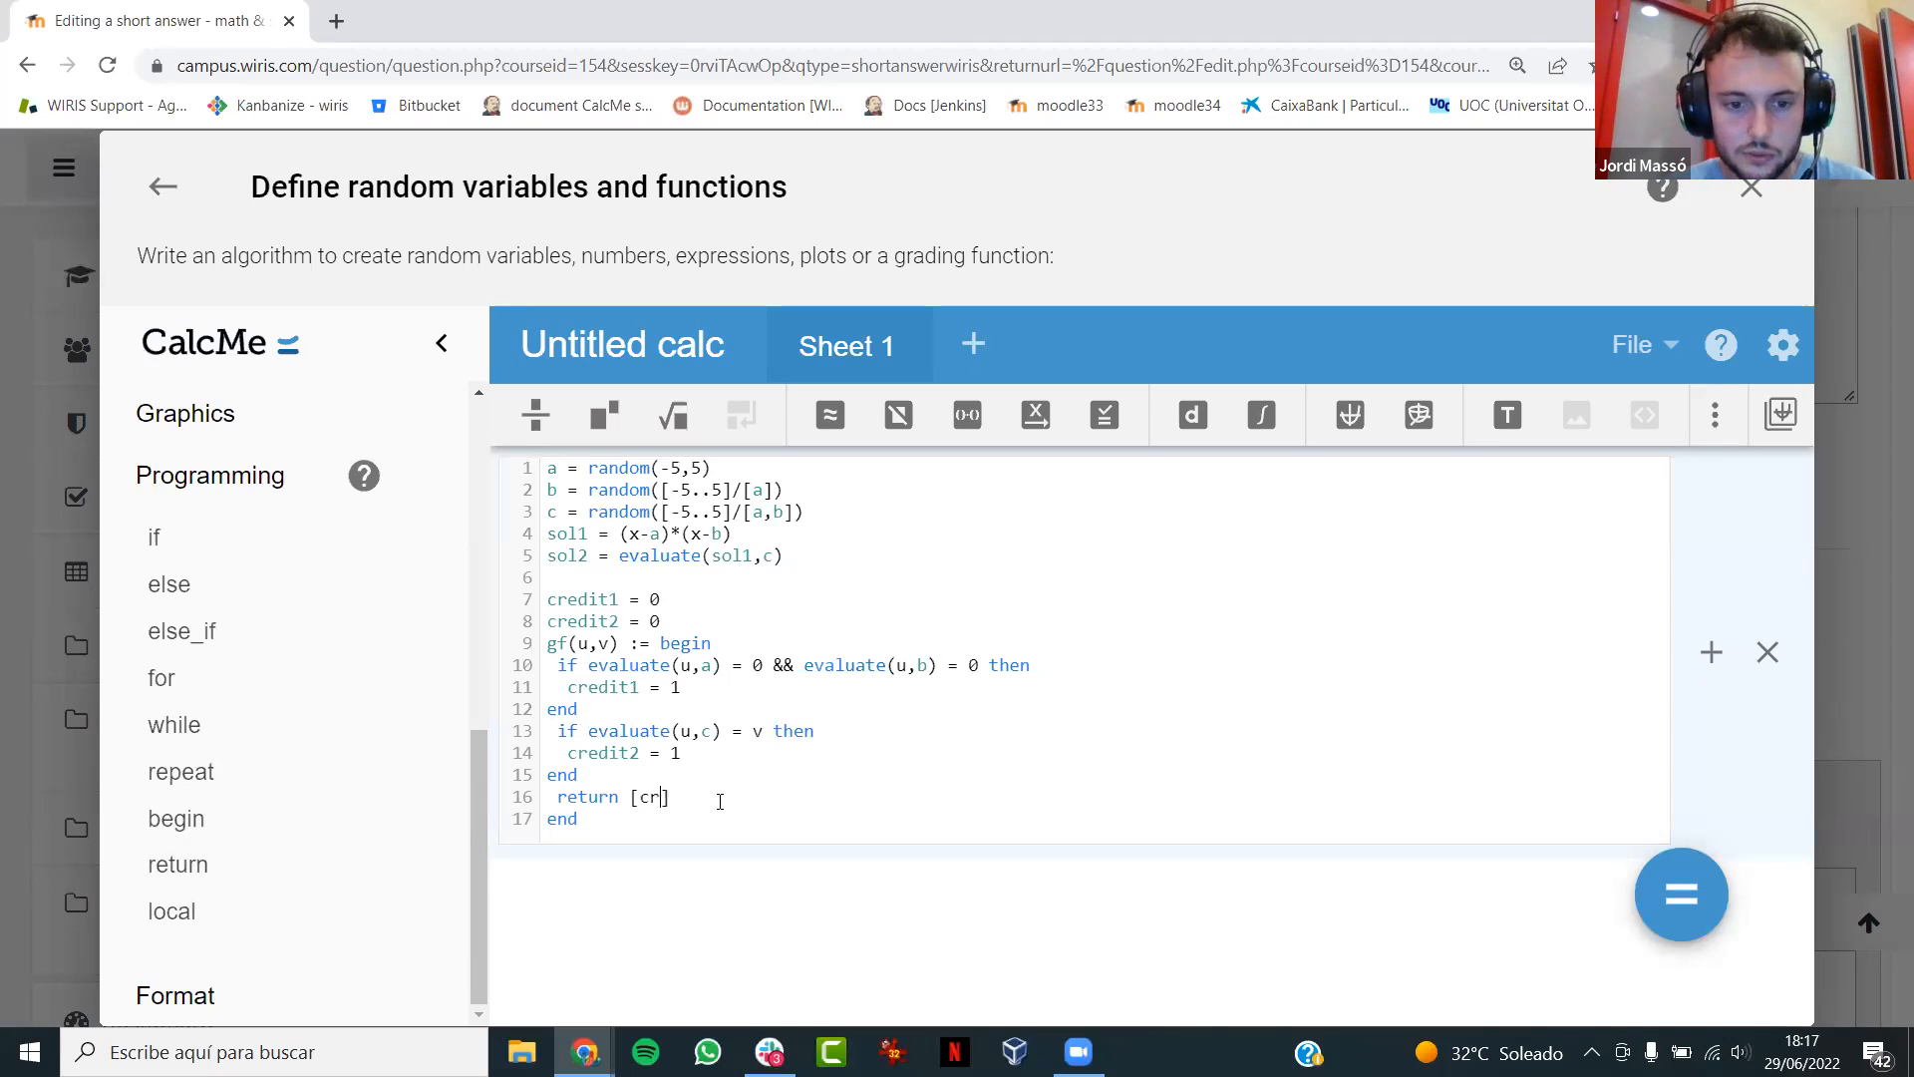
type("edit2")
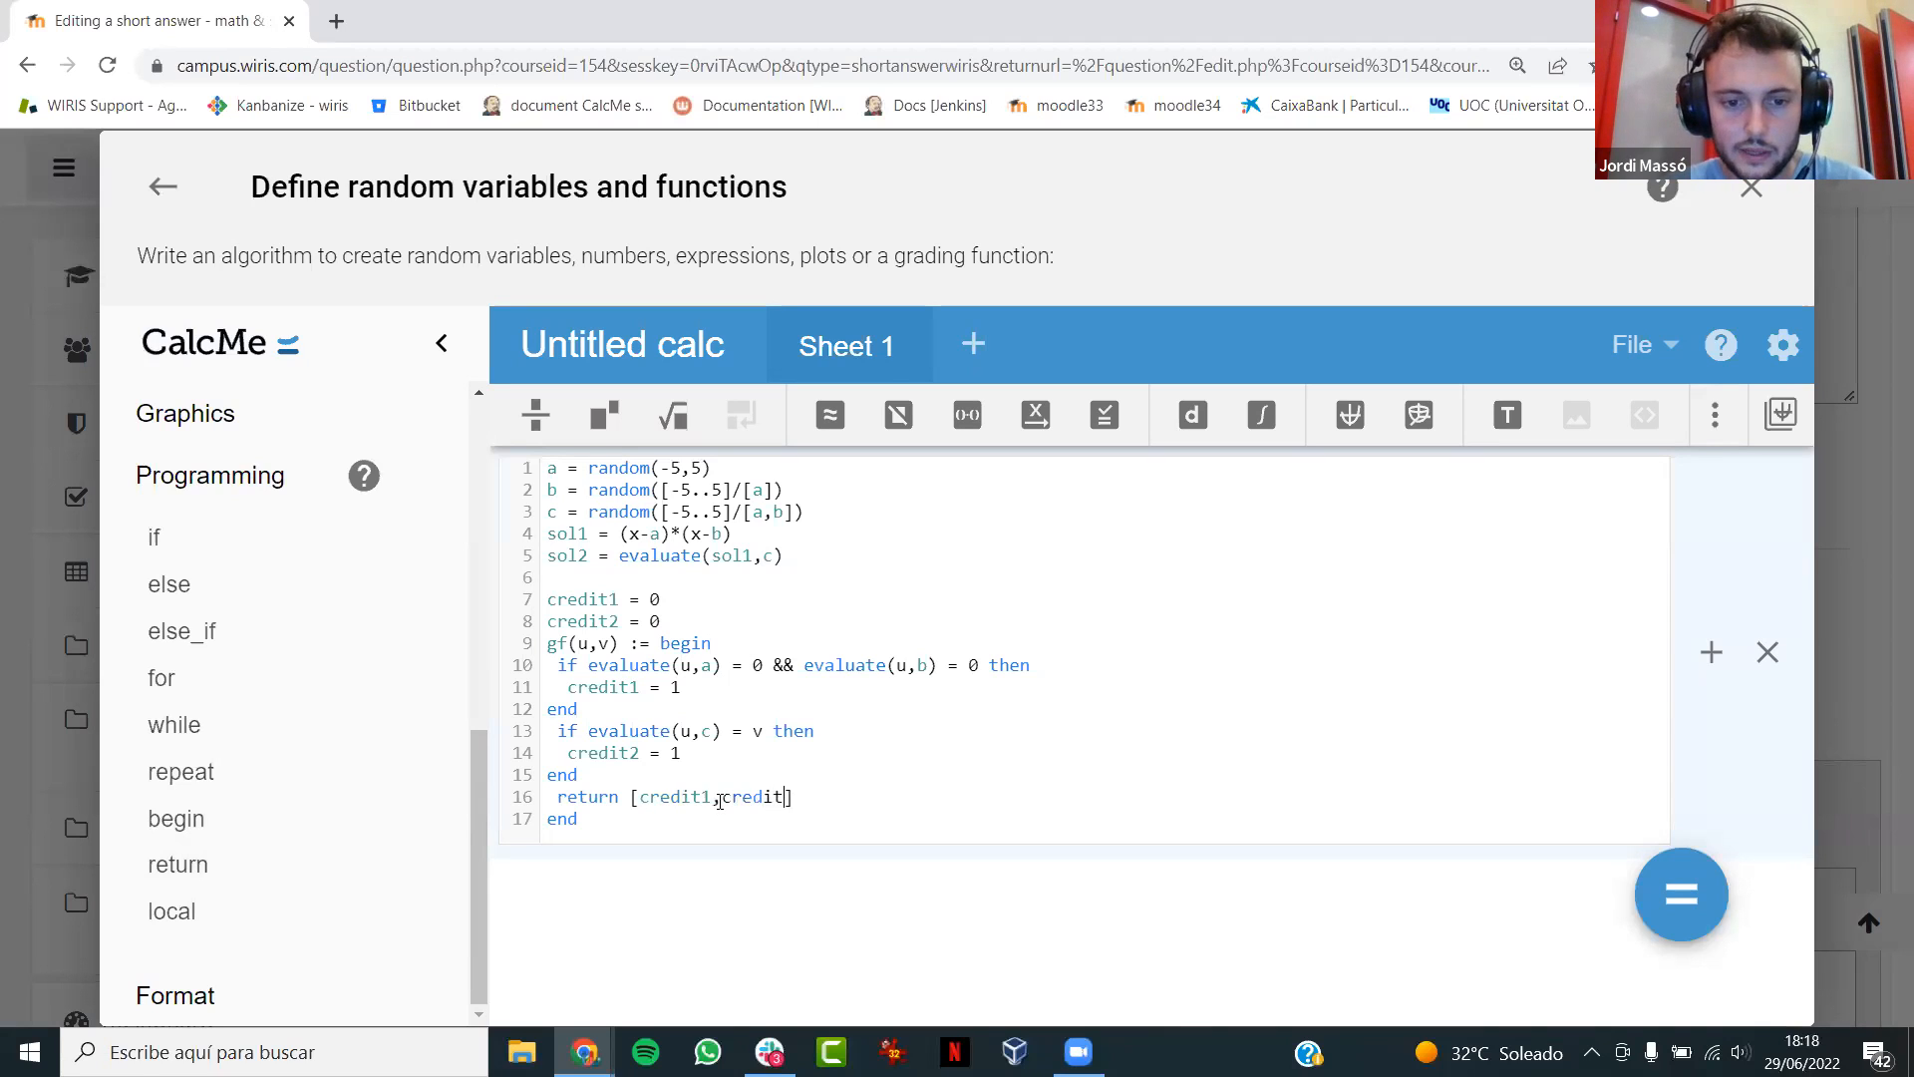
key("ctrl+Return")
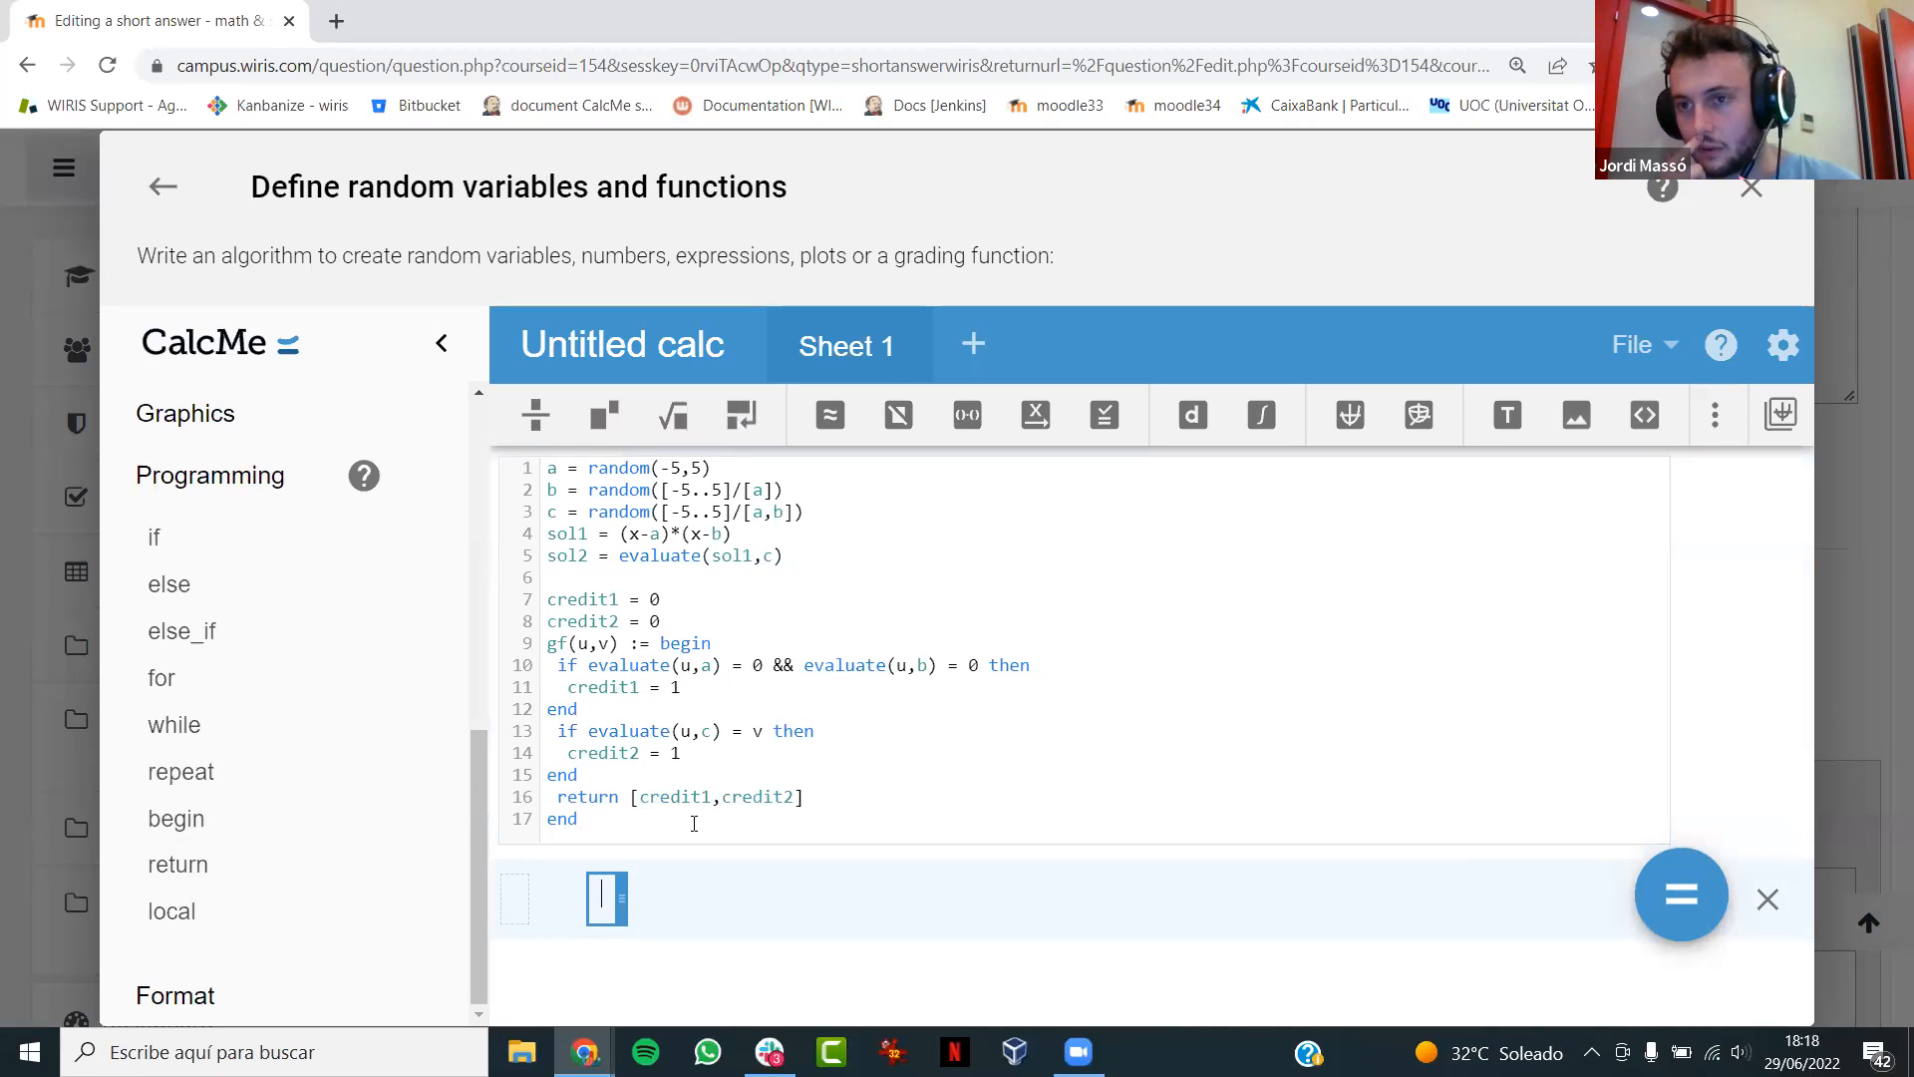
- Return from the algorithm to the WirisQuizzes Studio main page, reduce the browser zoom to 90 %, and save the answer settings
left_click(166, 190)
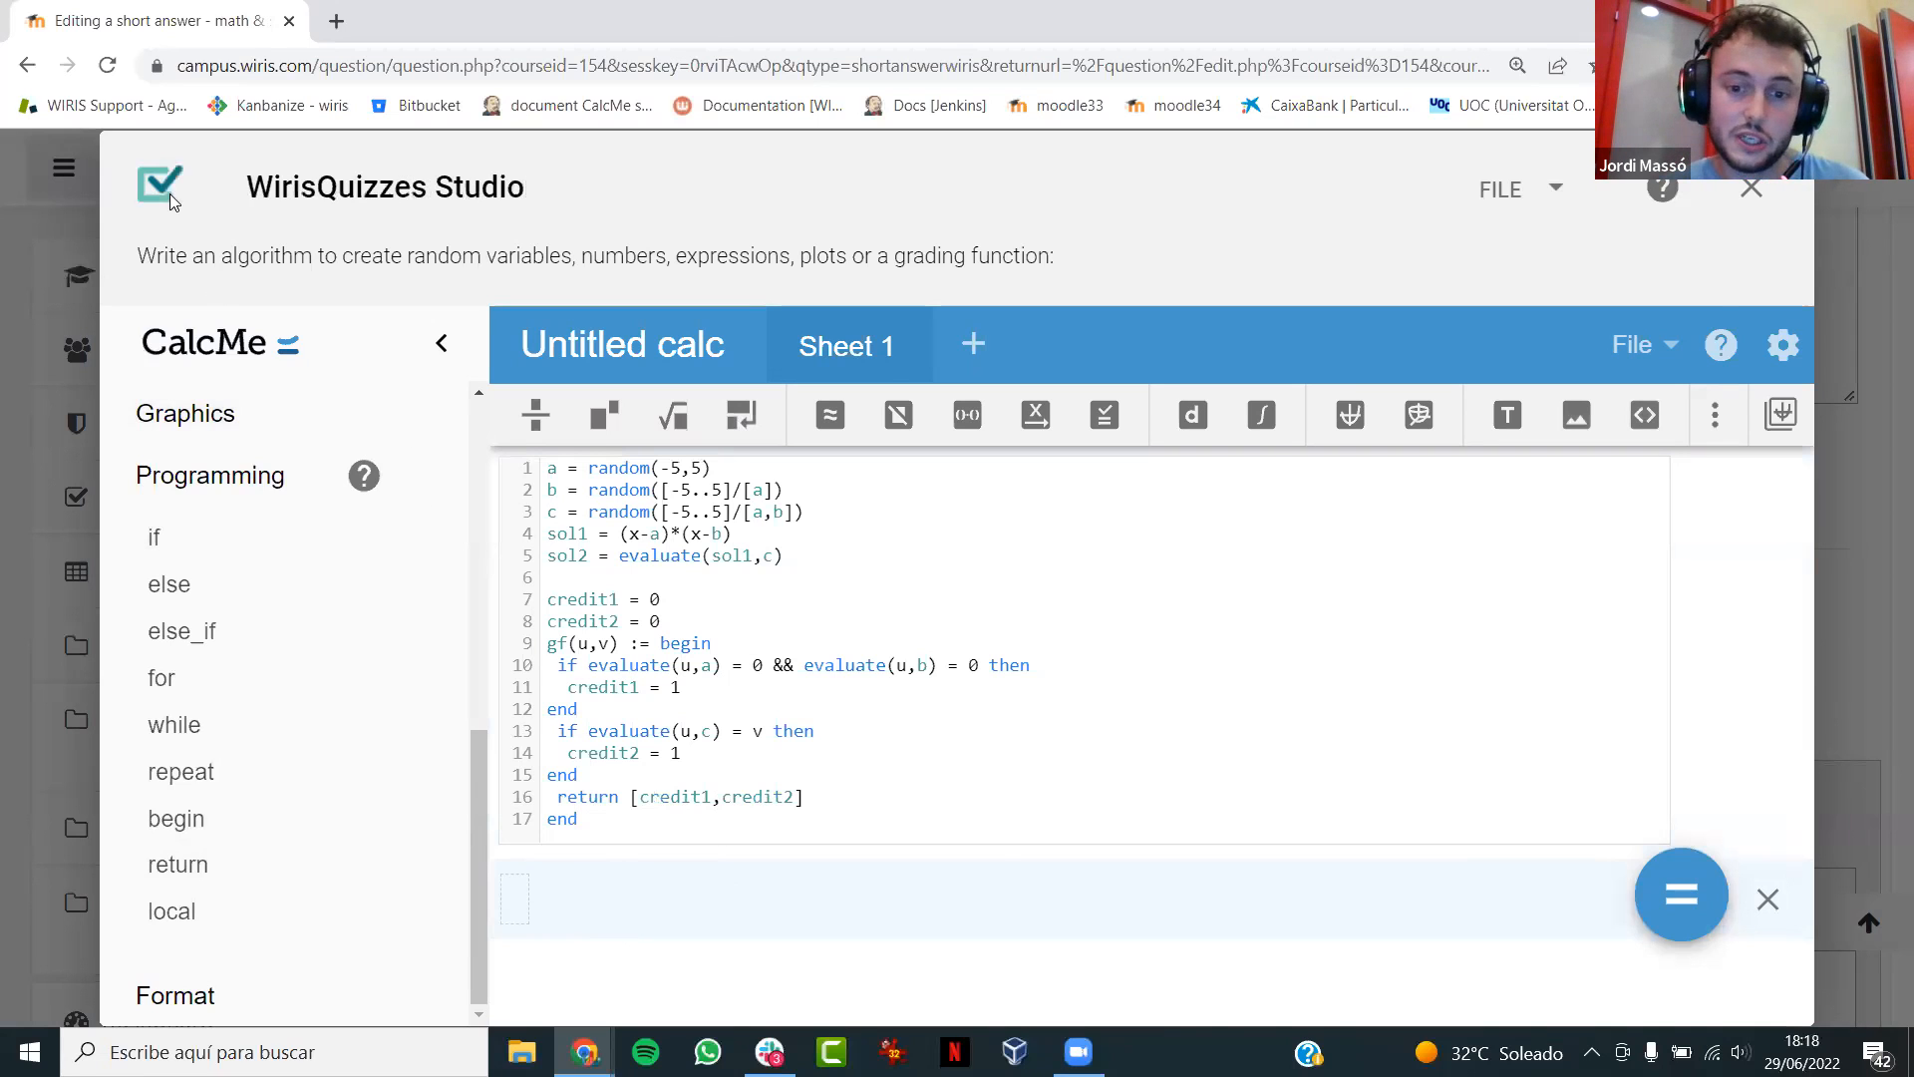
left_click_drag(1804, 646, 1816, 1041)
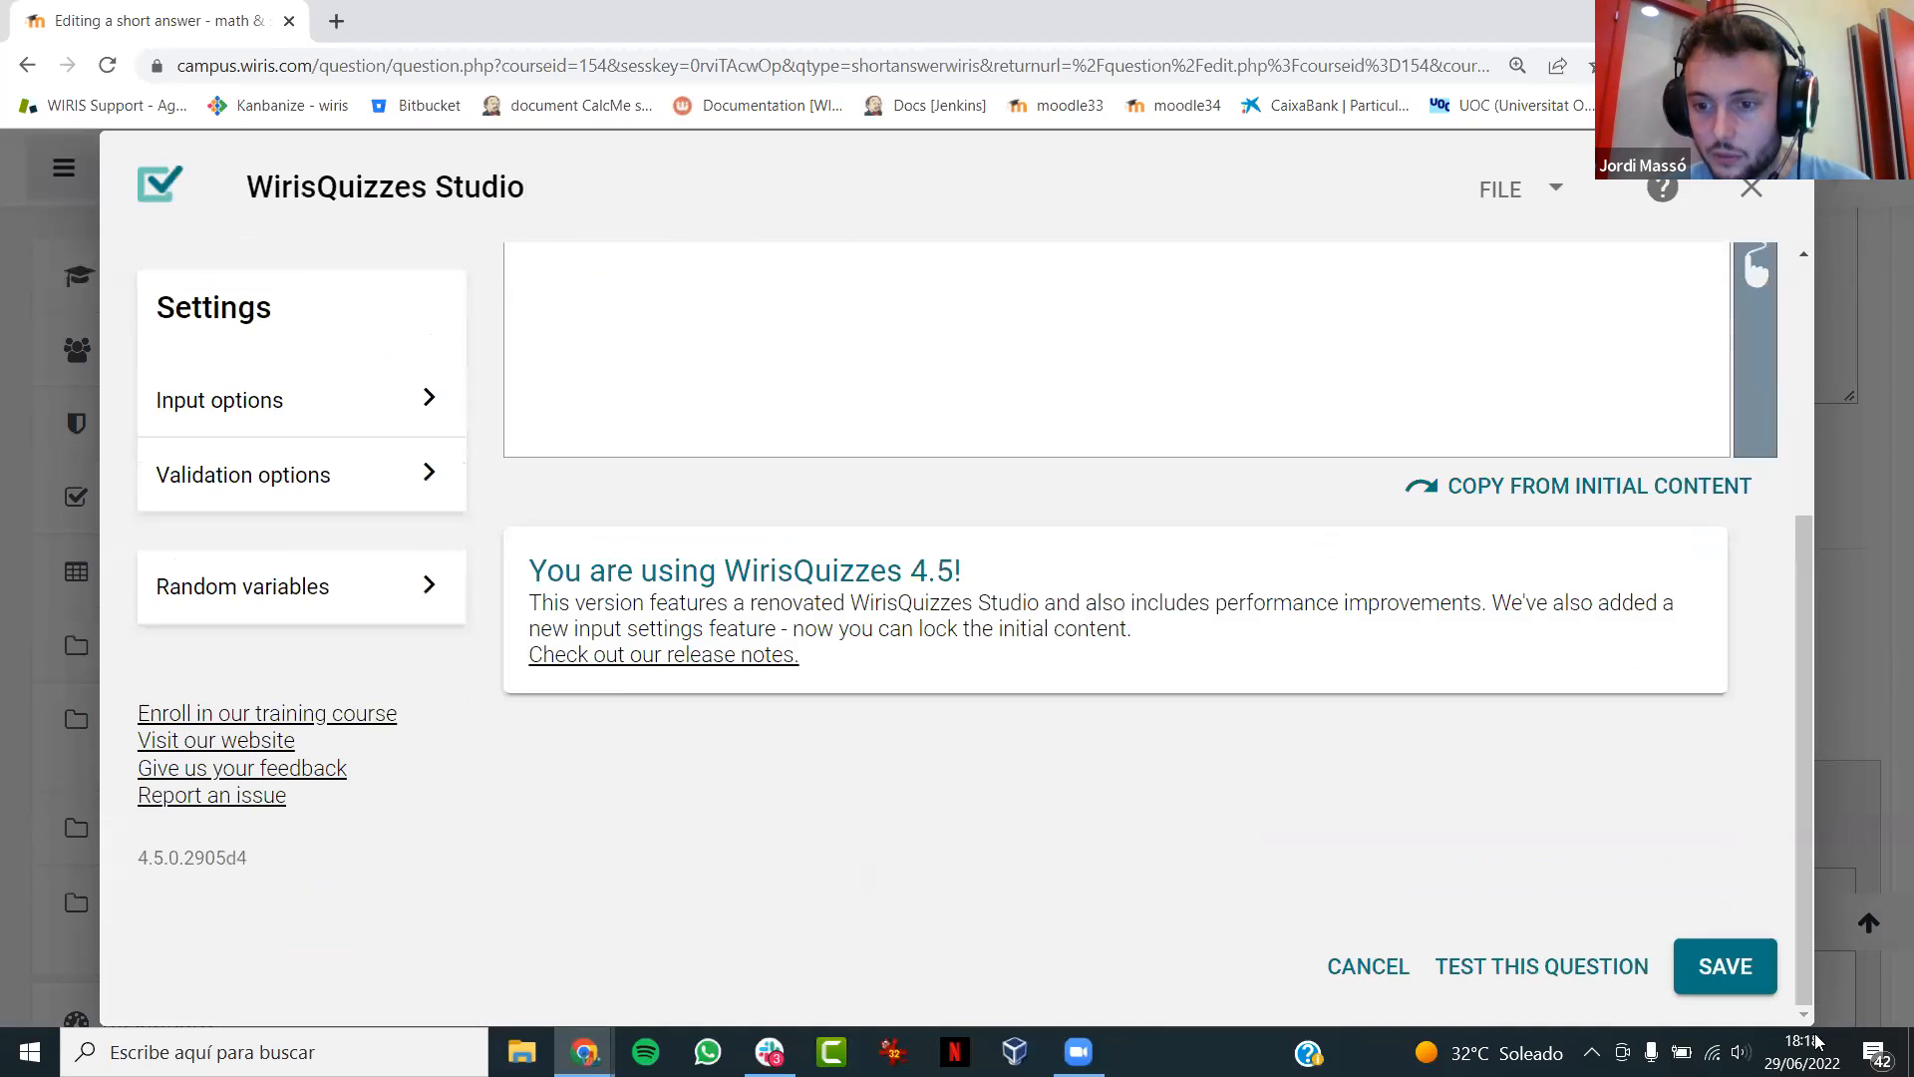
left_click(1816, 1041)
left_click(1349, 696)
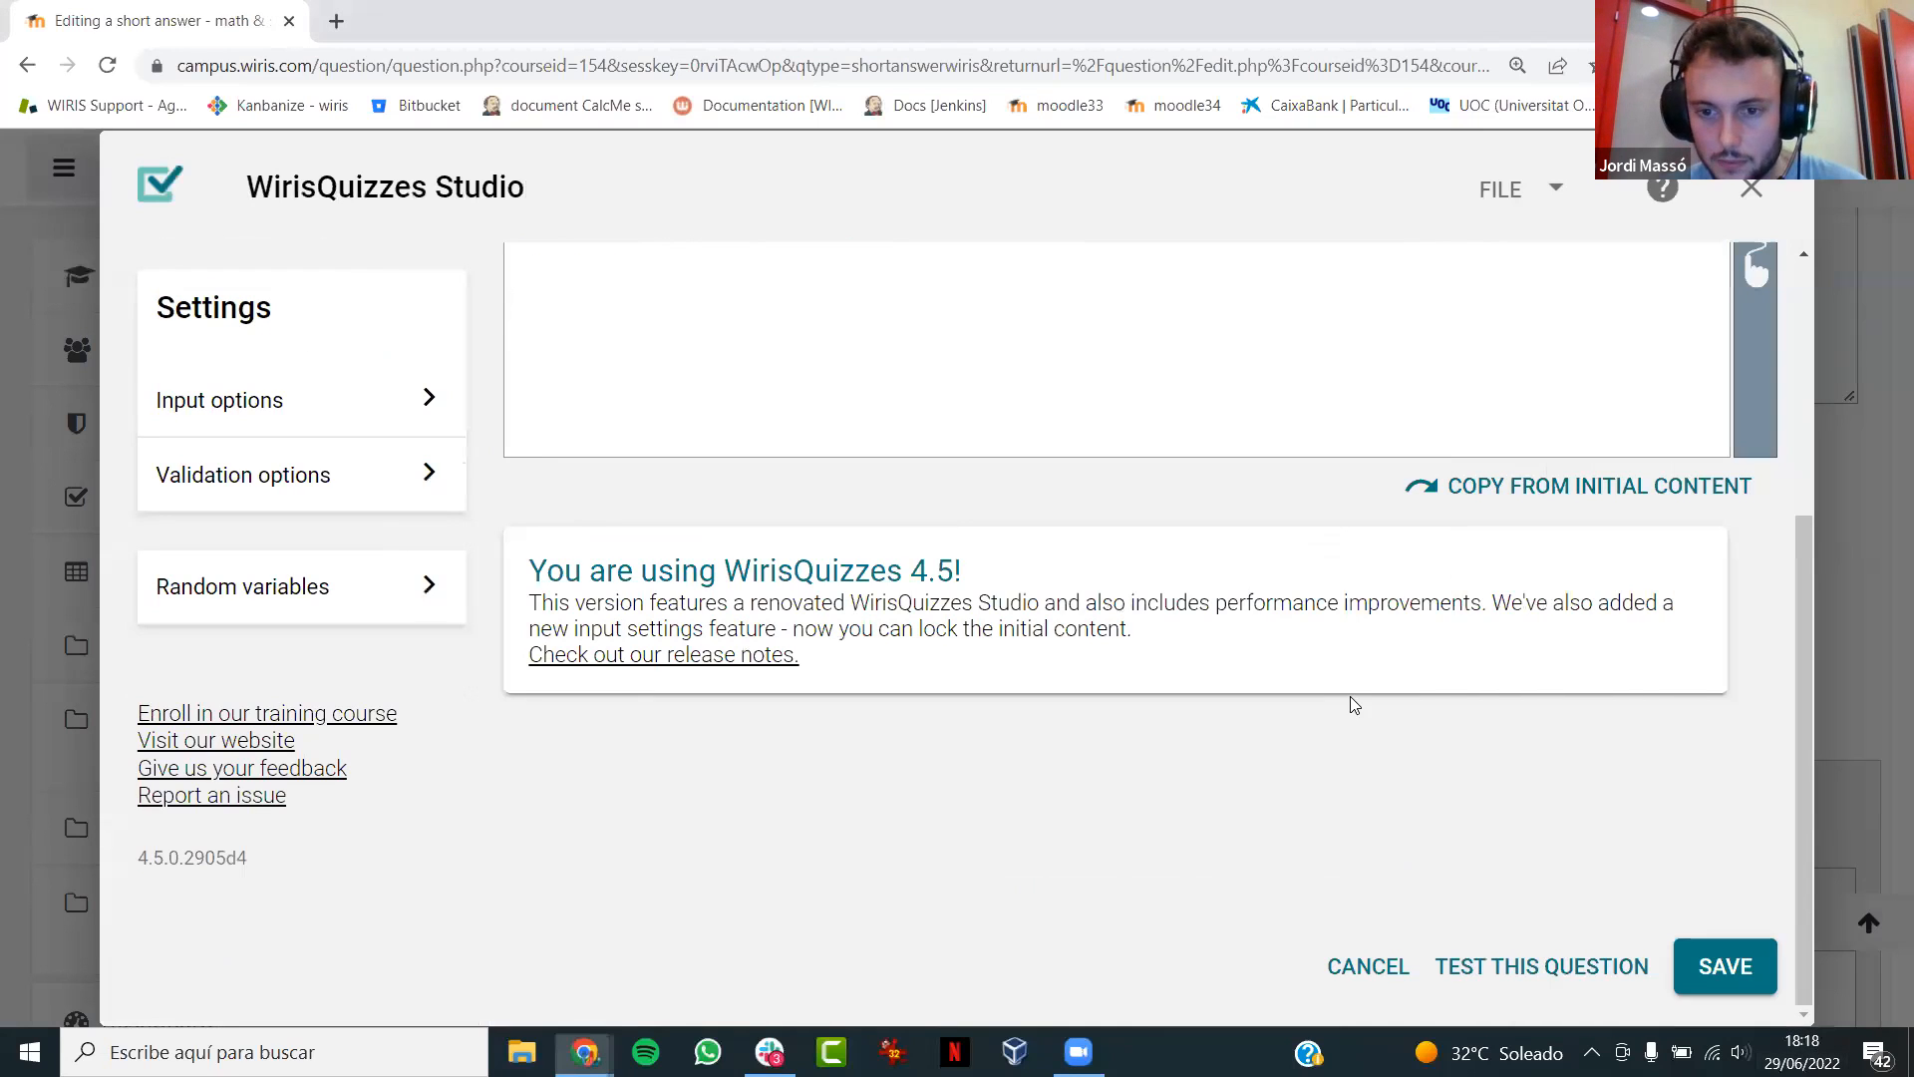
key("ctrl+minus")
key("ctrl+minus")
key("ctrl+minus")
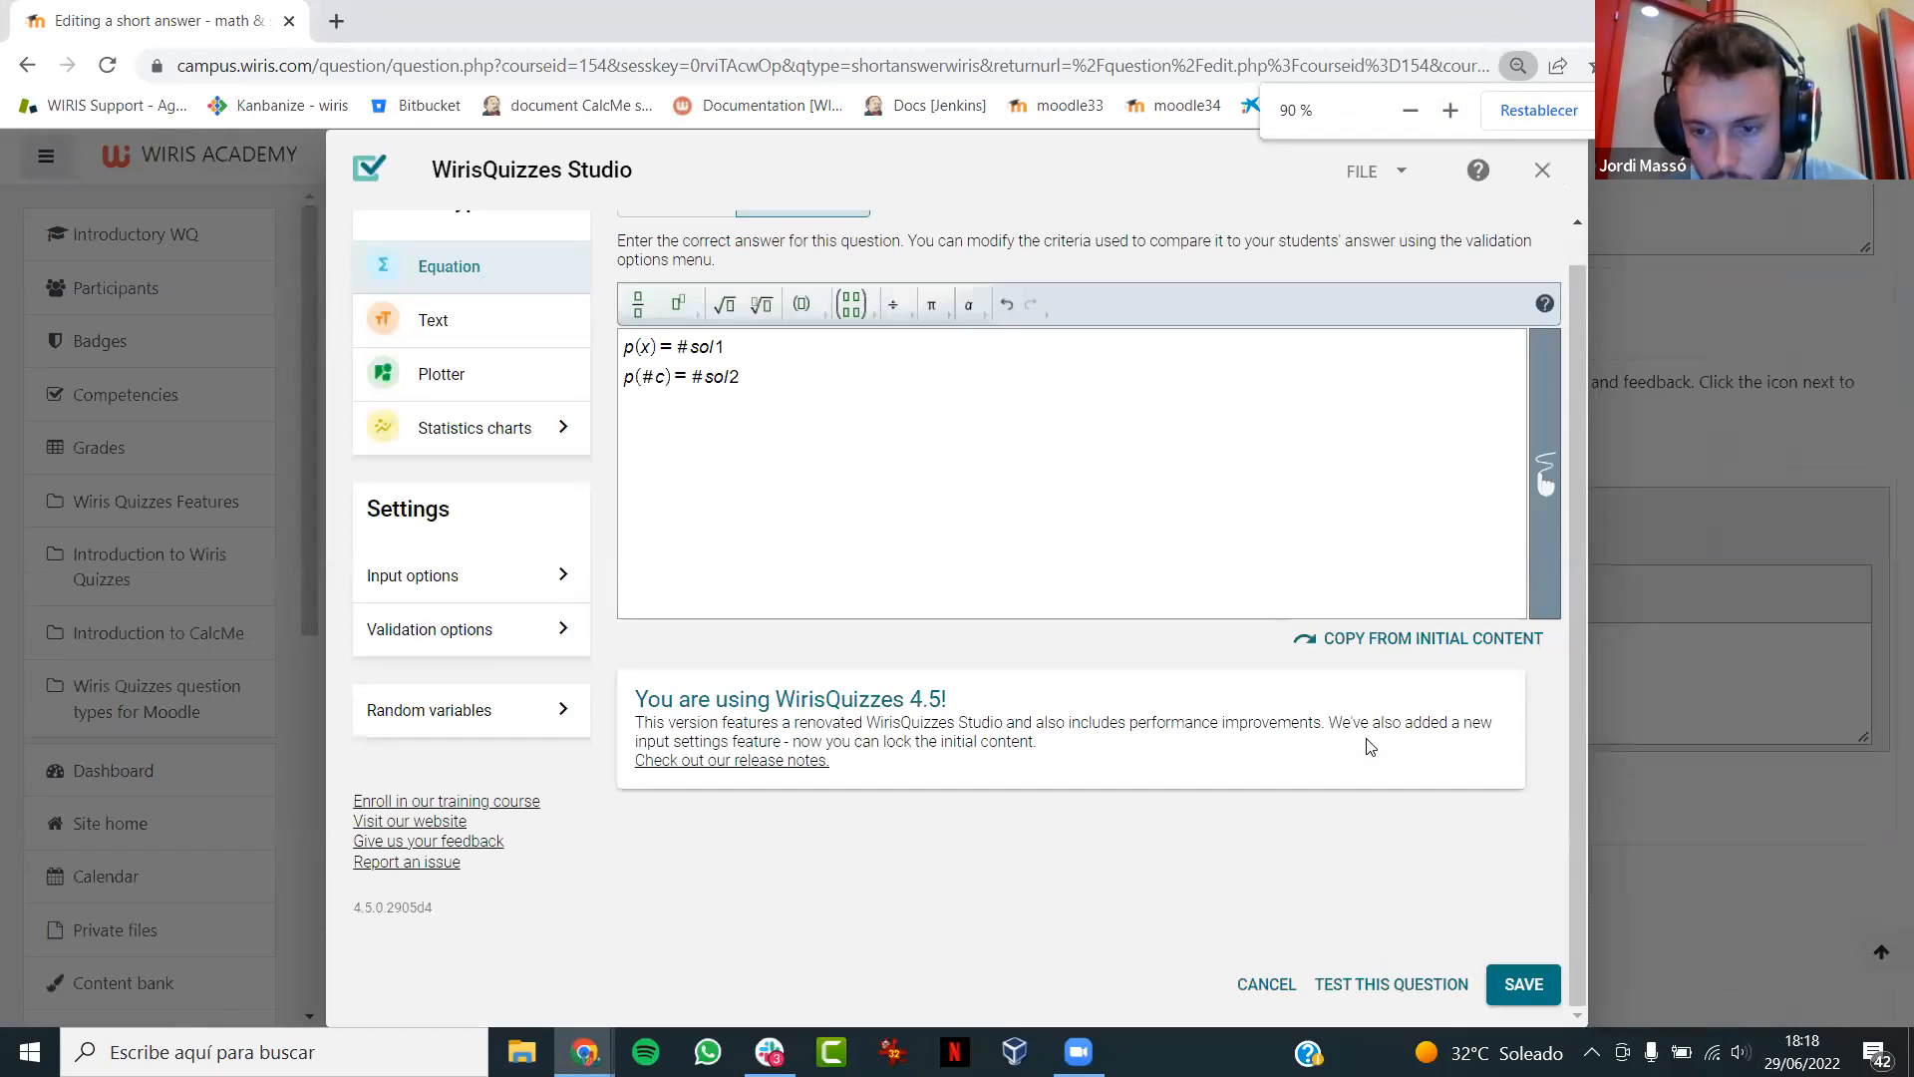
left_click(1512, 984)
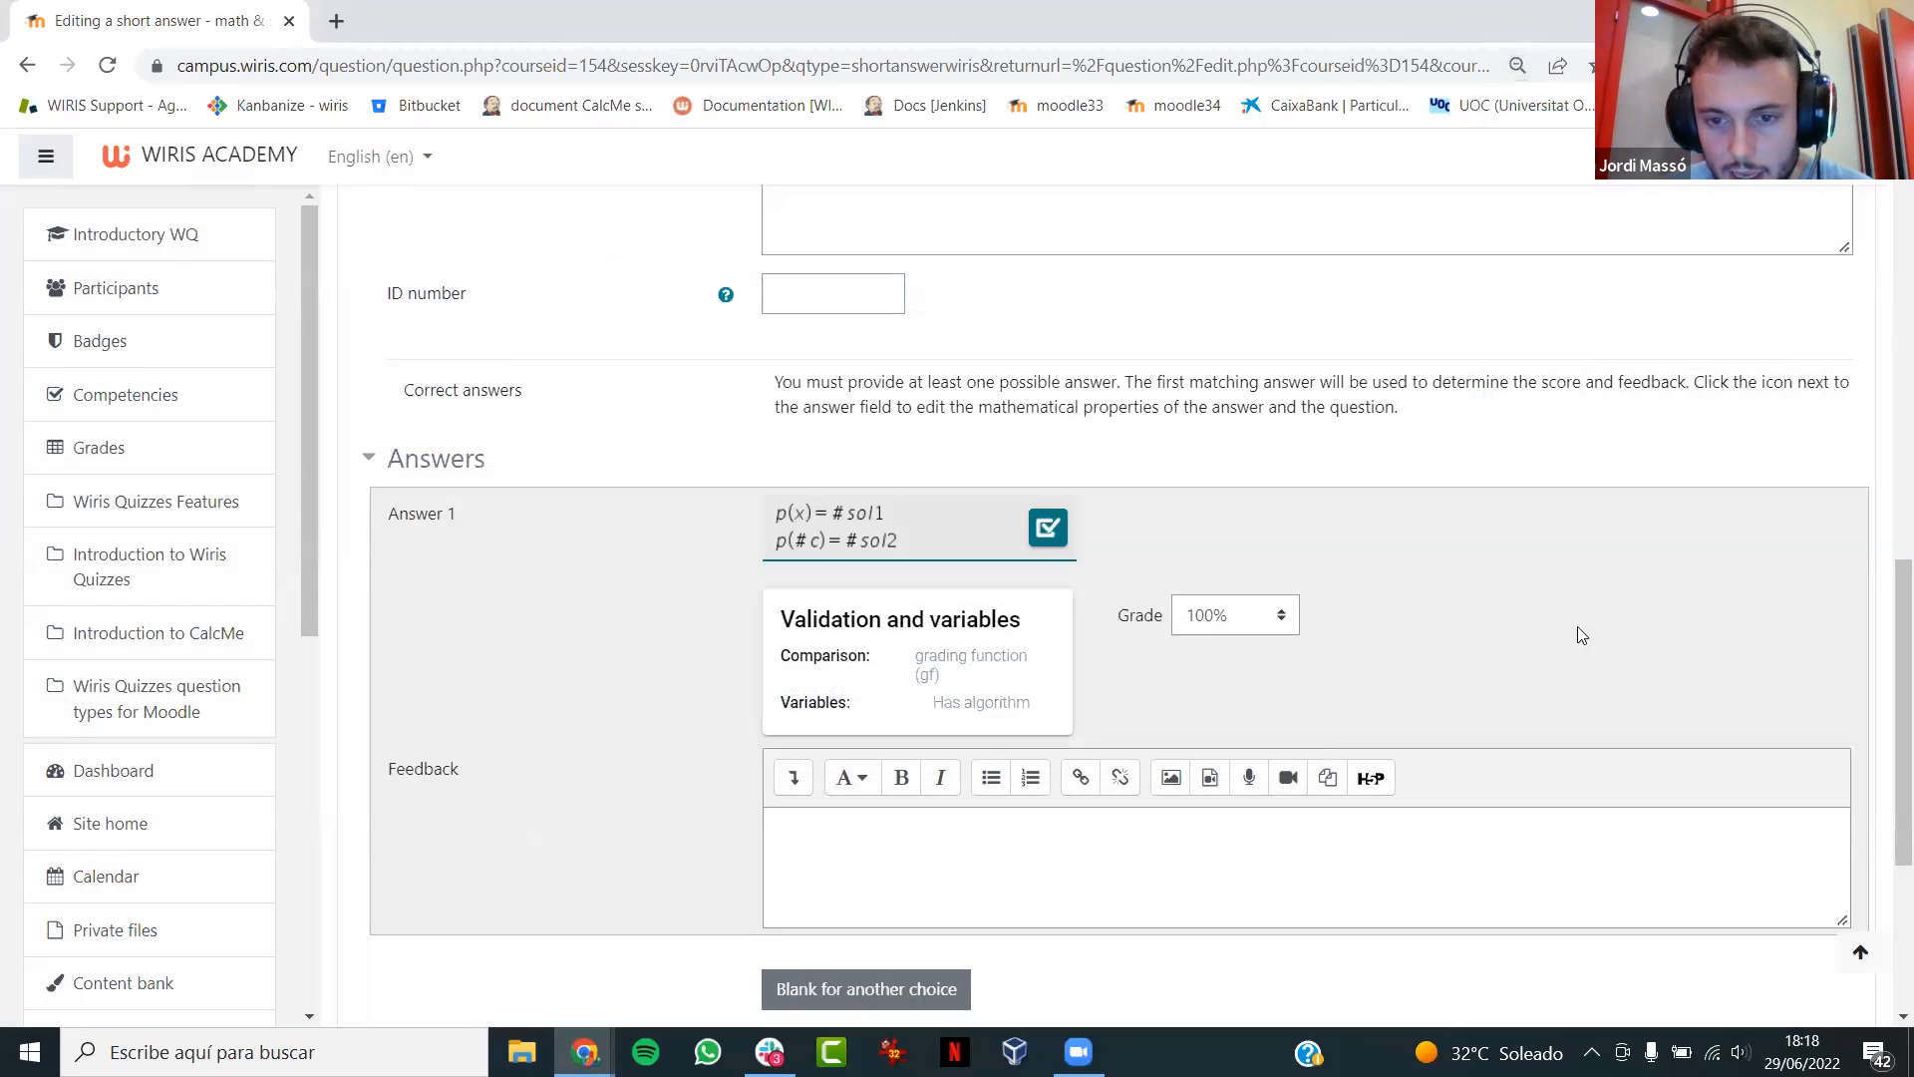
- Save the Webinar 2 question while staying in its editor, and open its preview
scroll(1884, 902, "down", 1)
scroll(1884, 902, "down", 3)
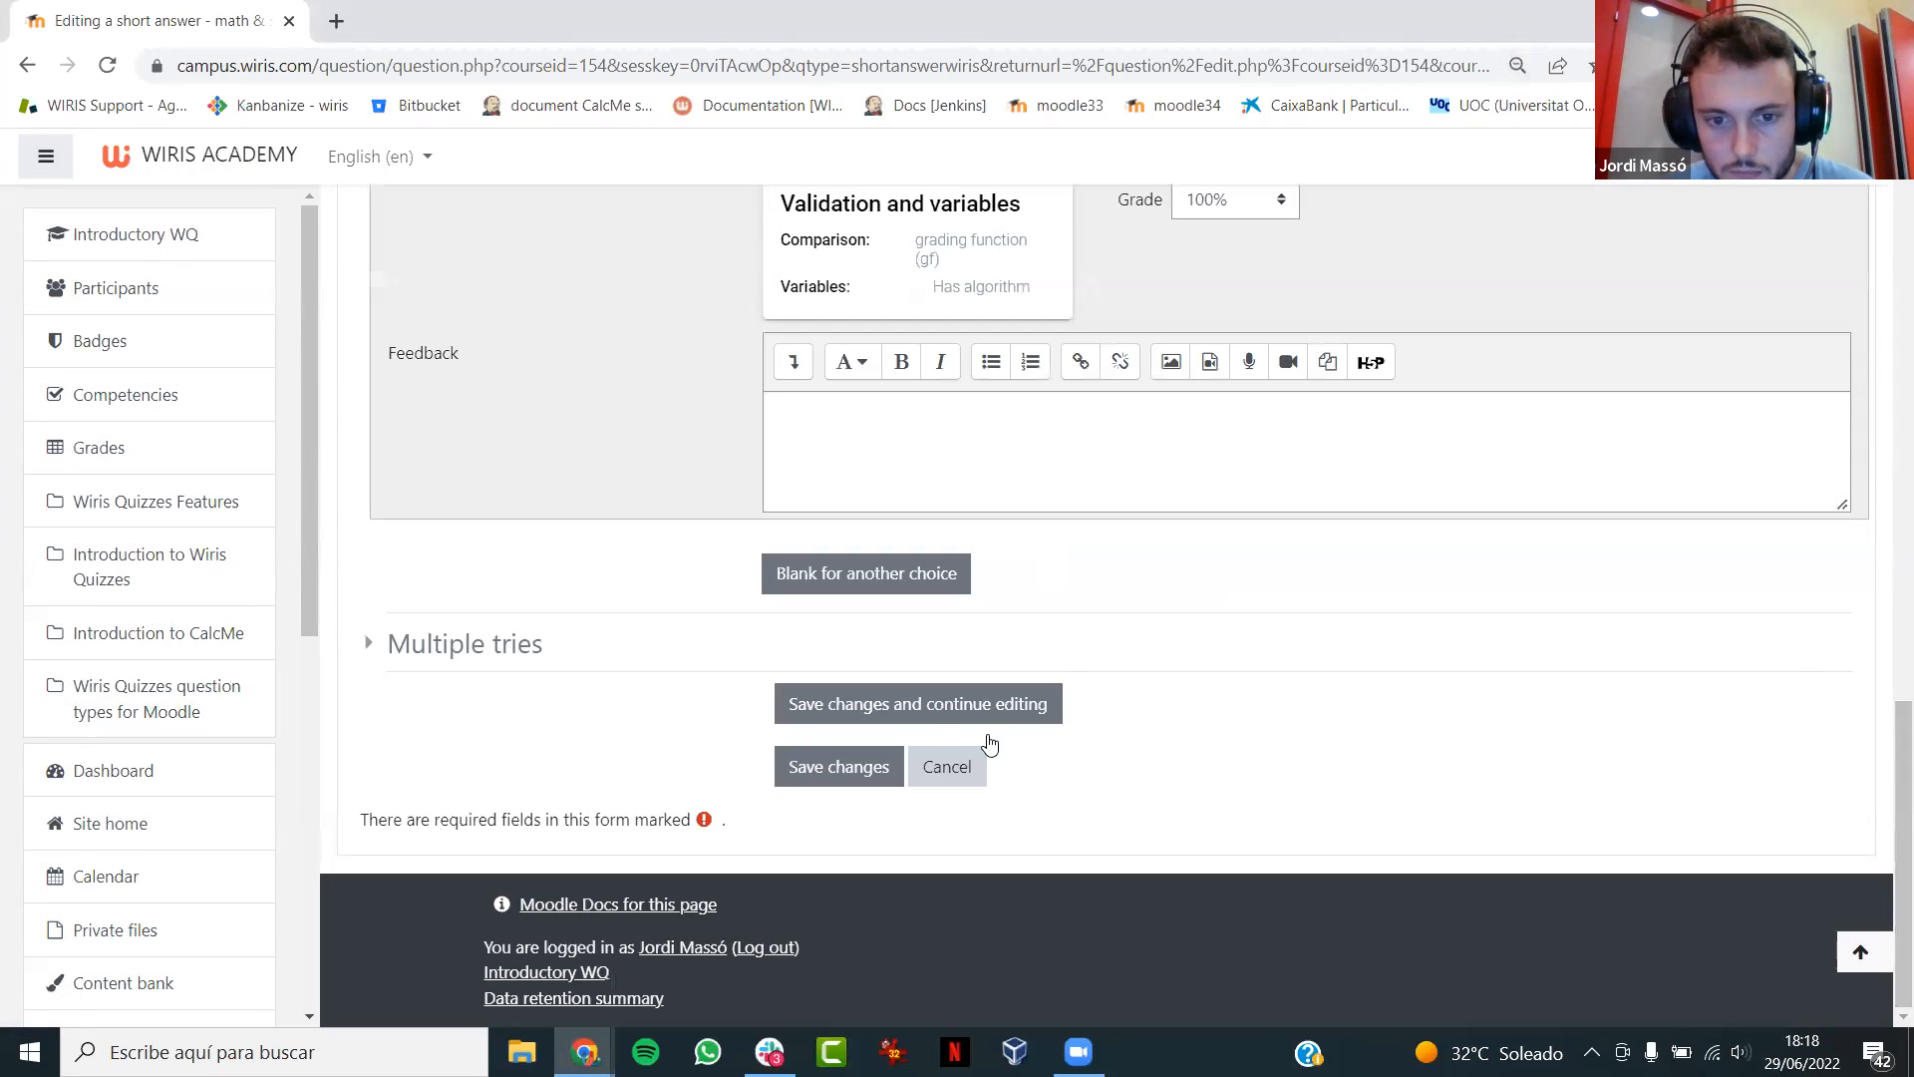
left_click(943, 705)
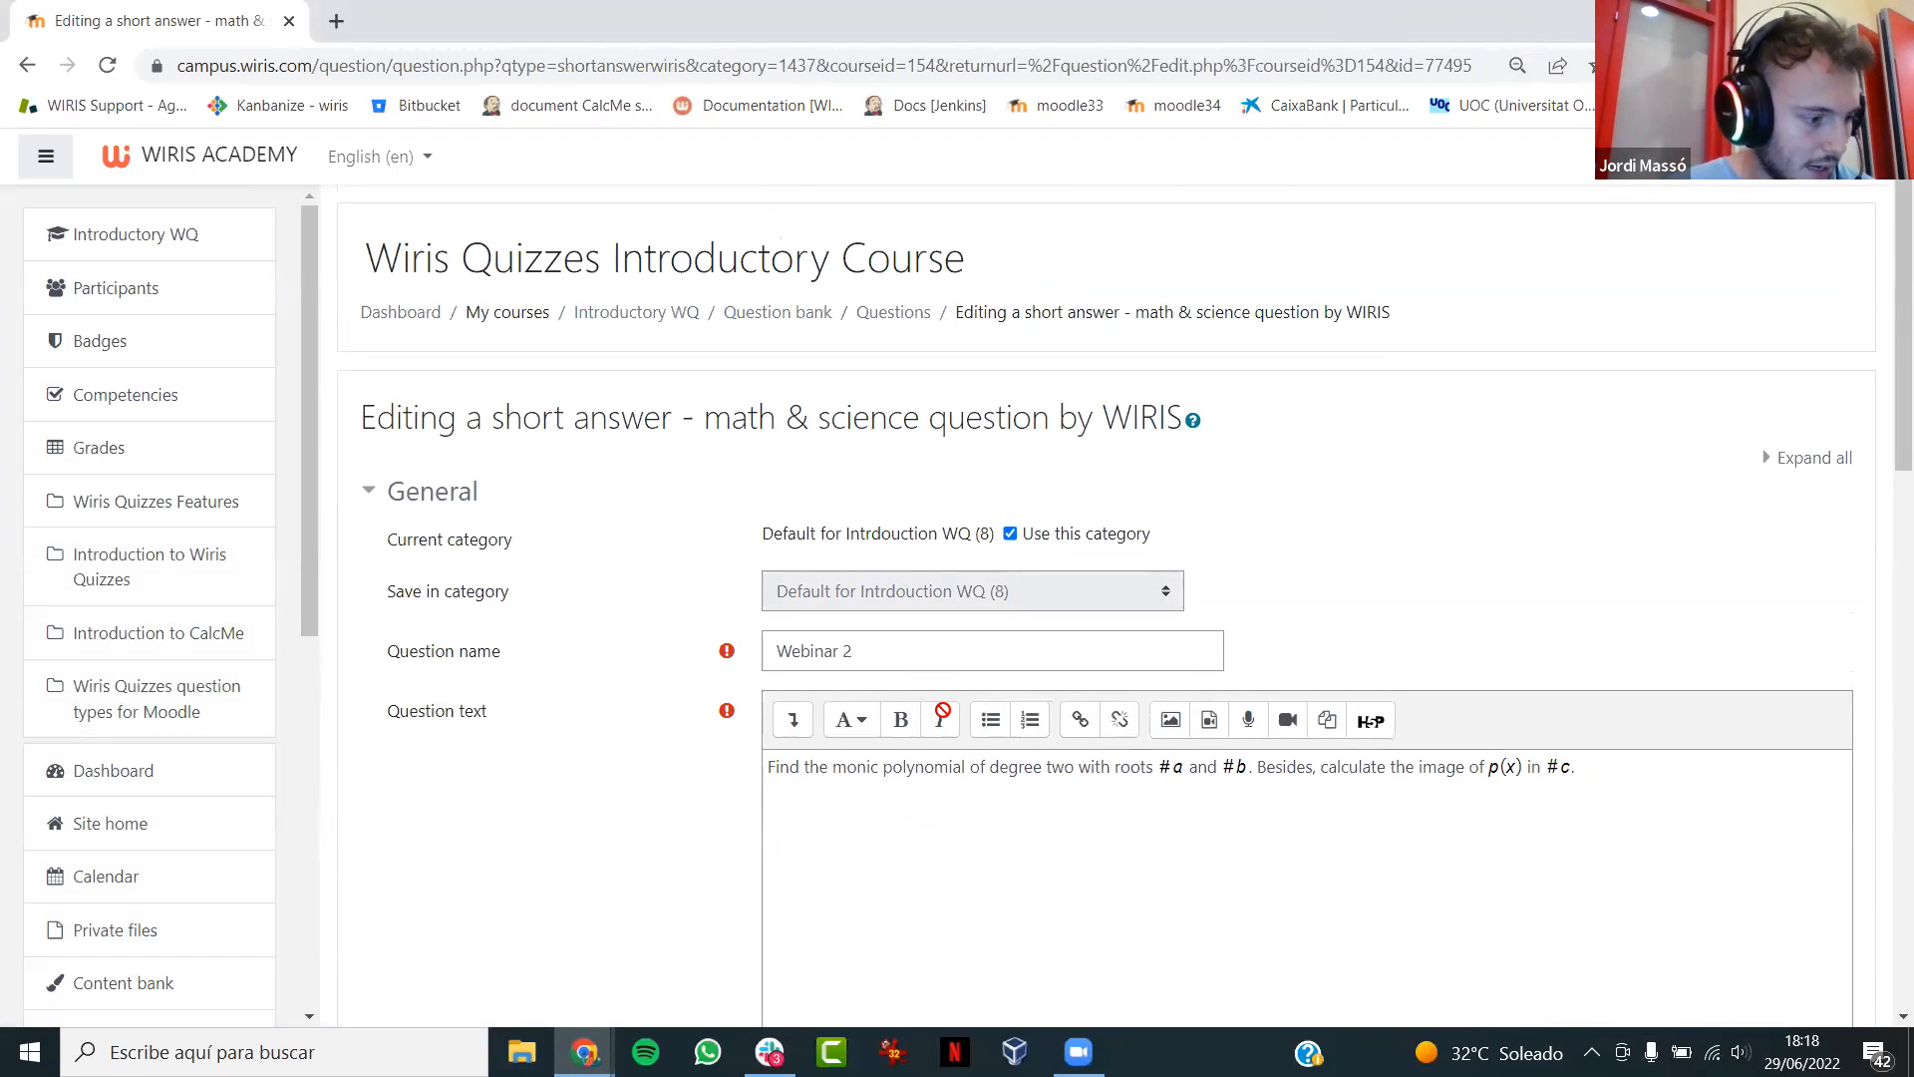
scroll(943, 709, "down", 4)
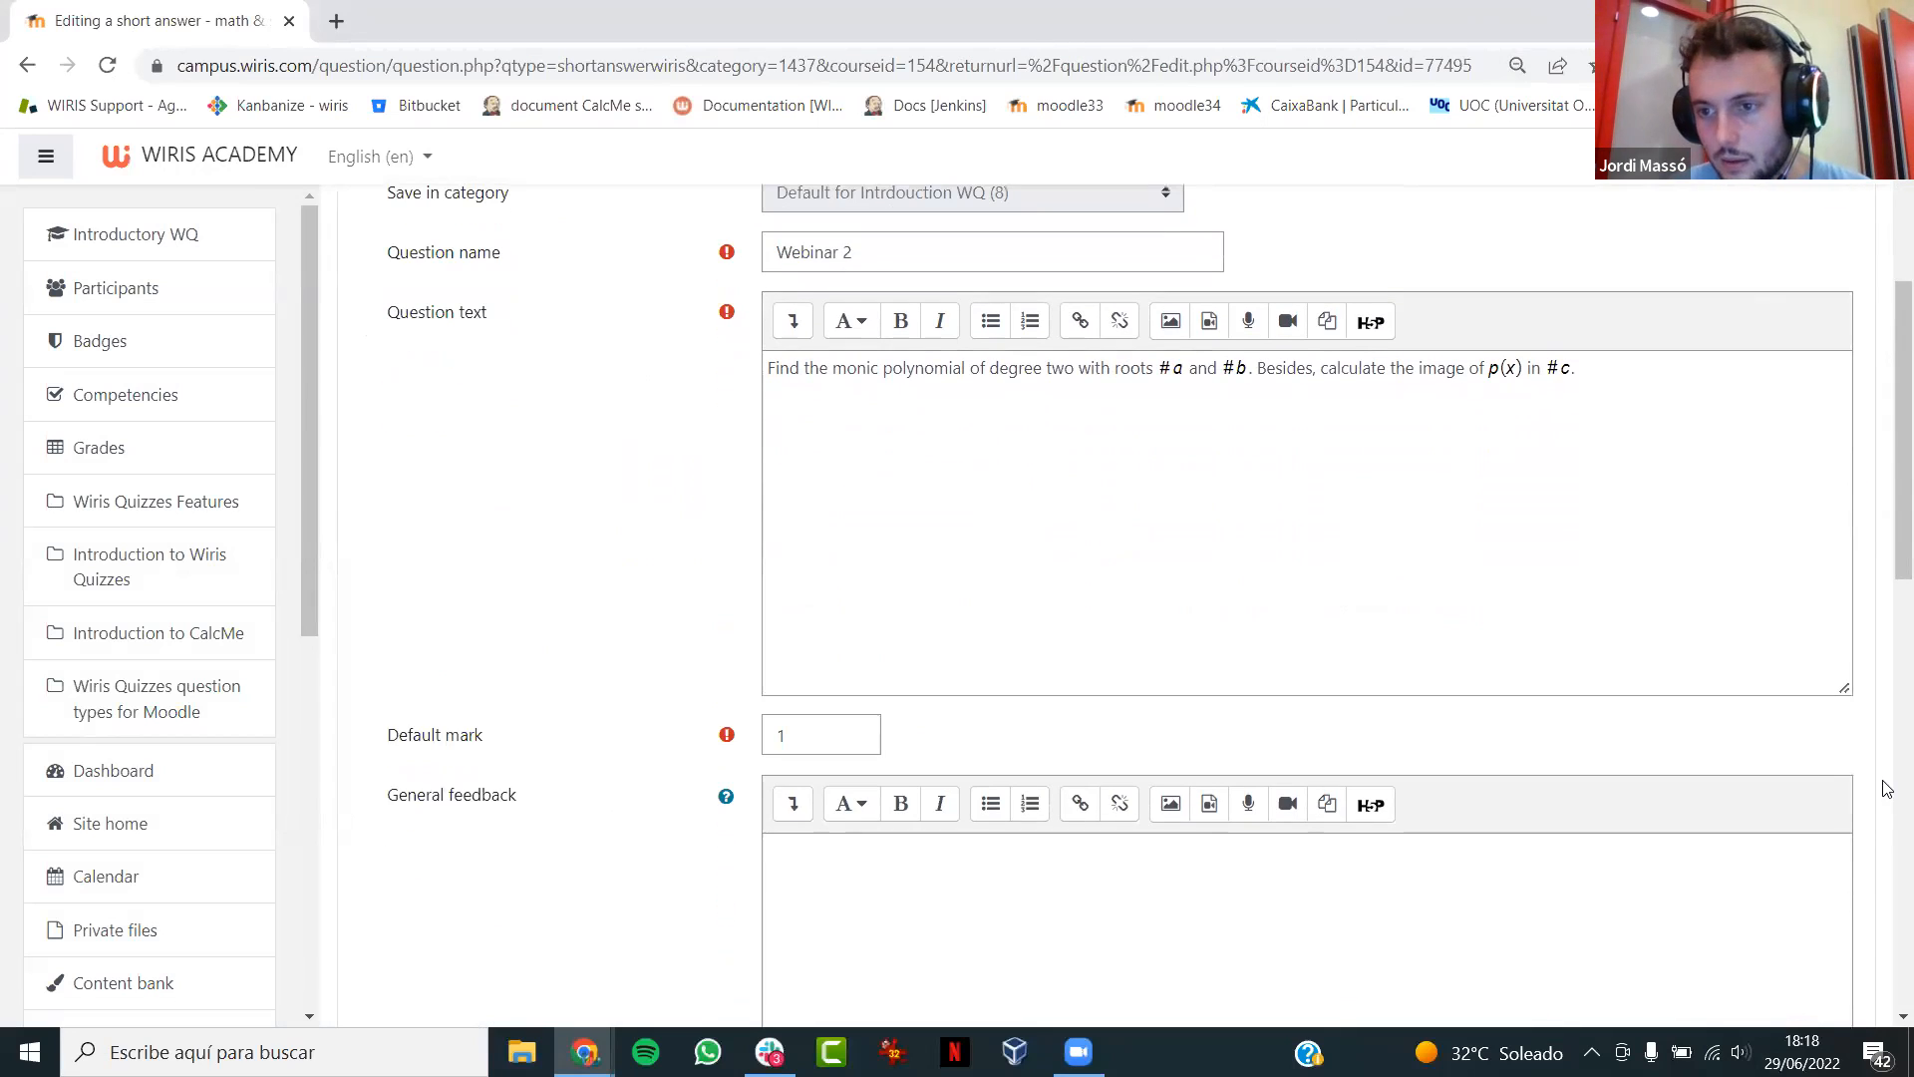
left_click(1890, 940)
left_click(1119, 706)
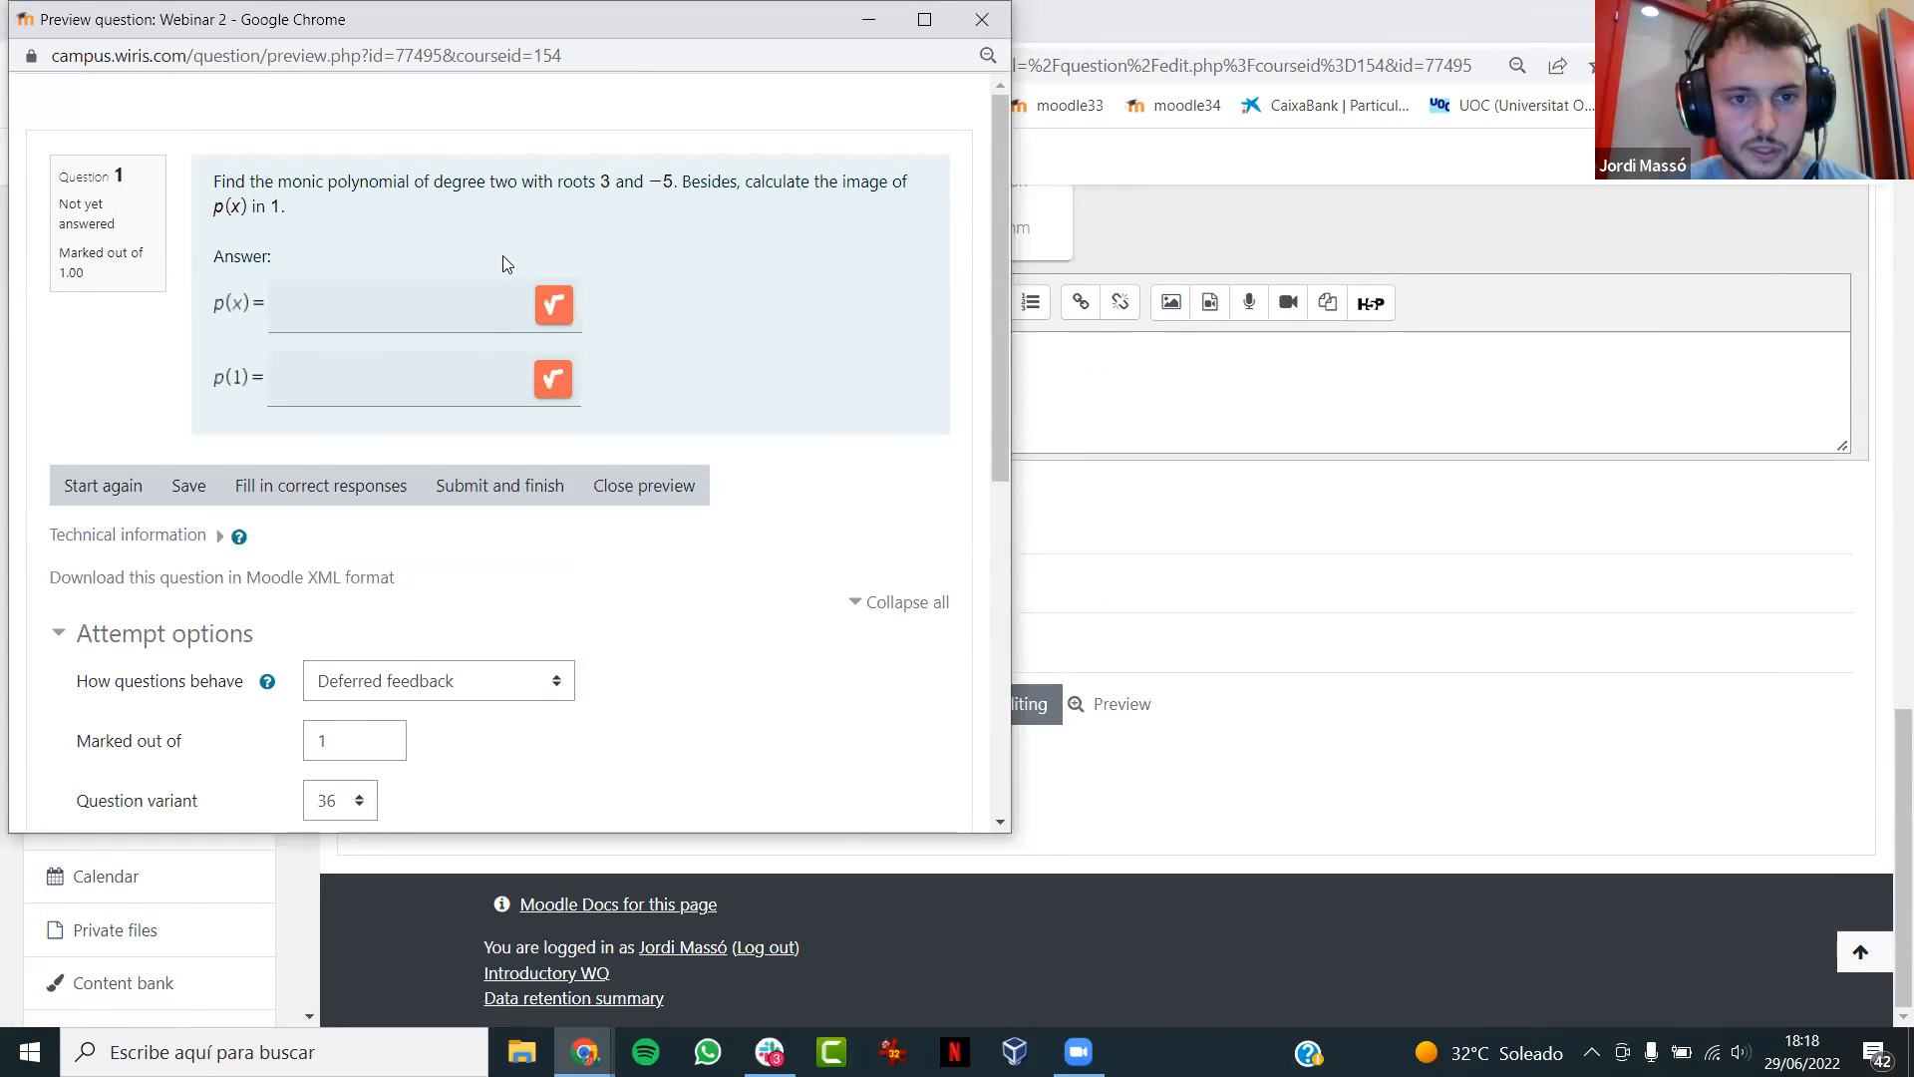
- Answer the previewed question with p(x) = (x-3)*(x+5) and p(1) = -12, and submit the attempt
left_click(427, 307)
type("(")
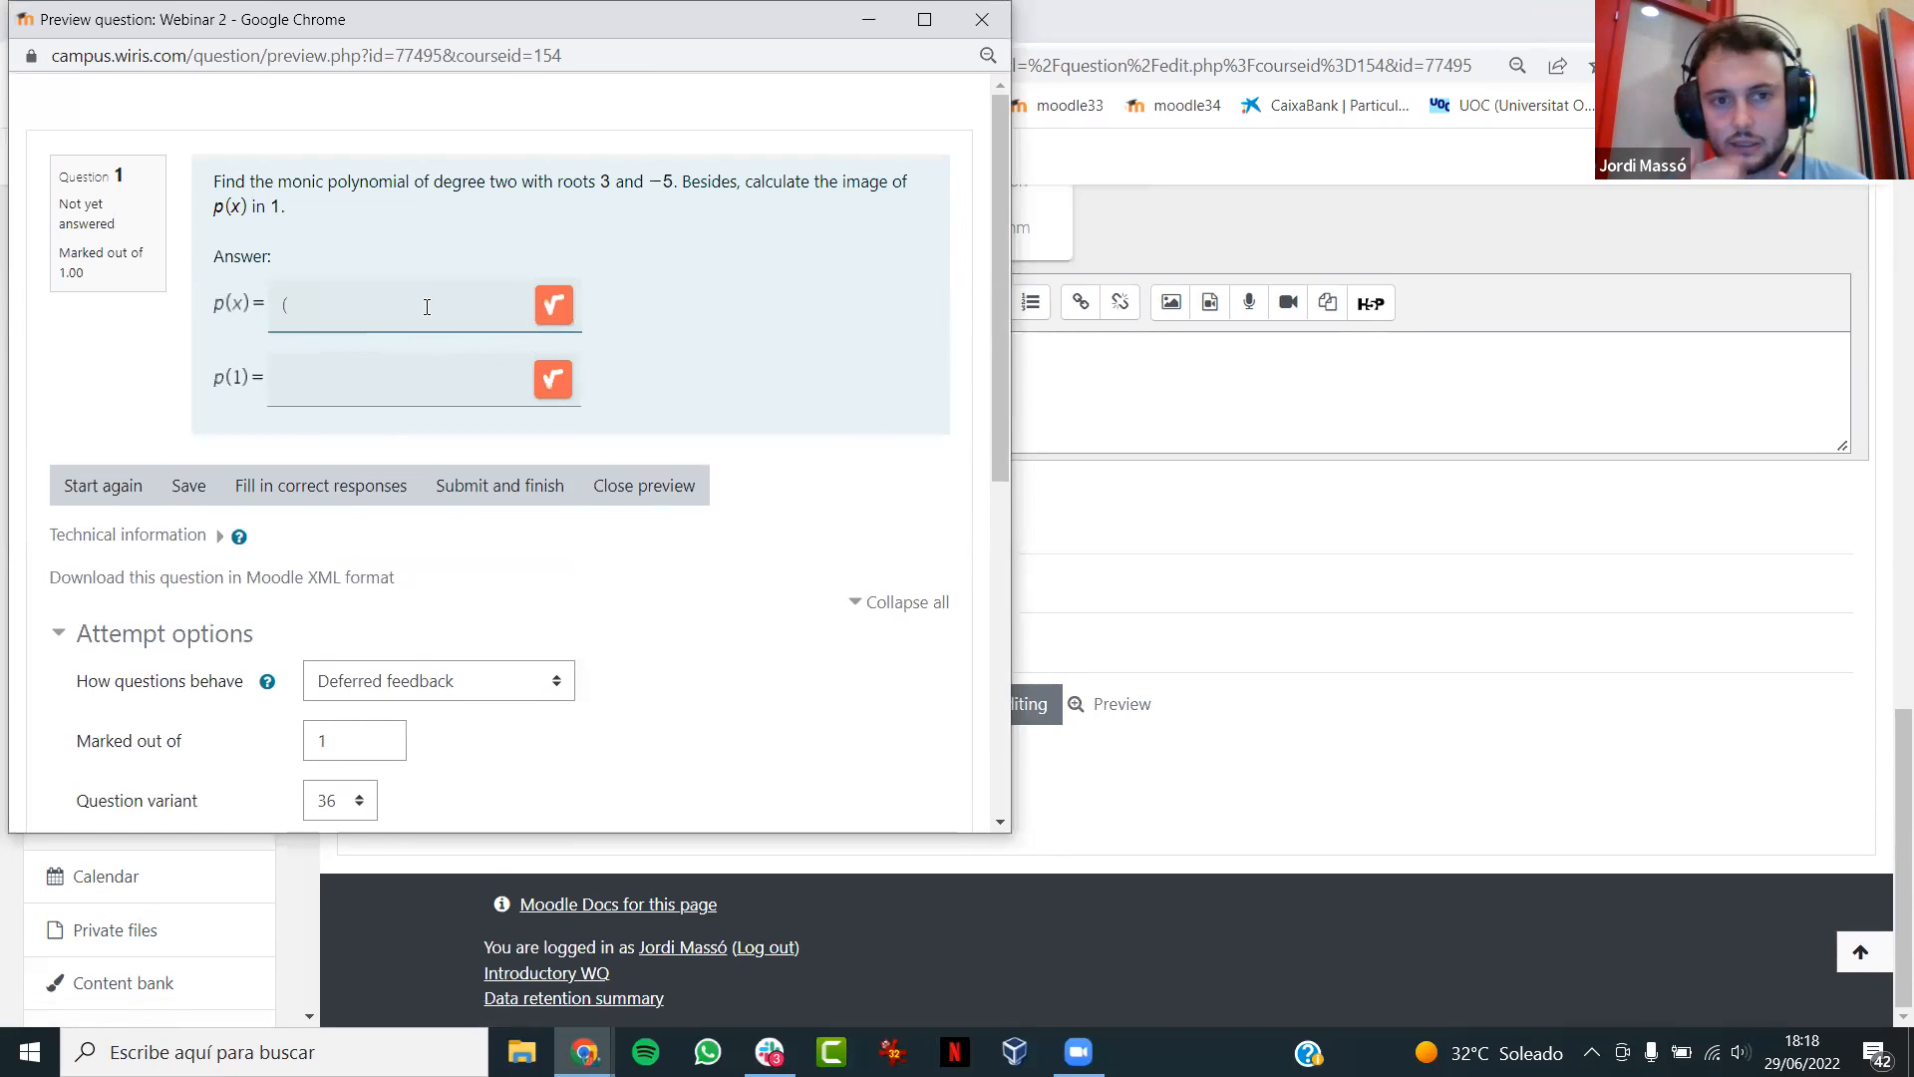
type("x-3)*(x+5")
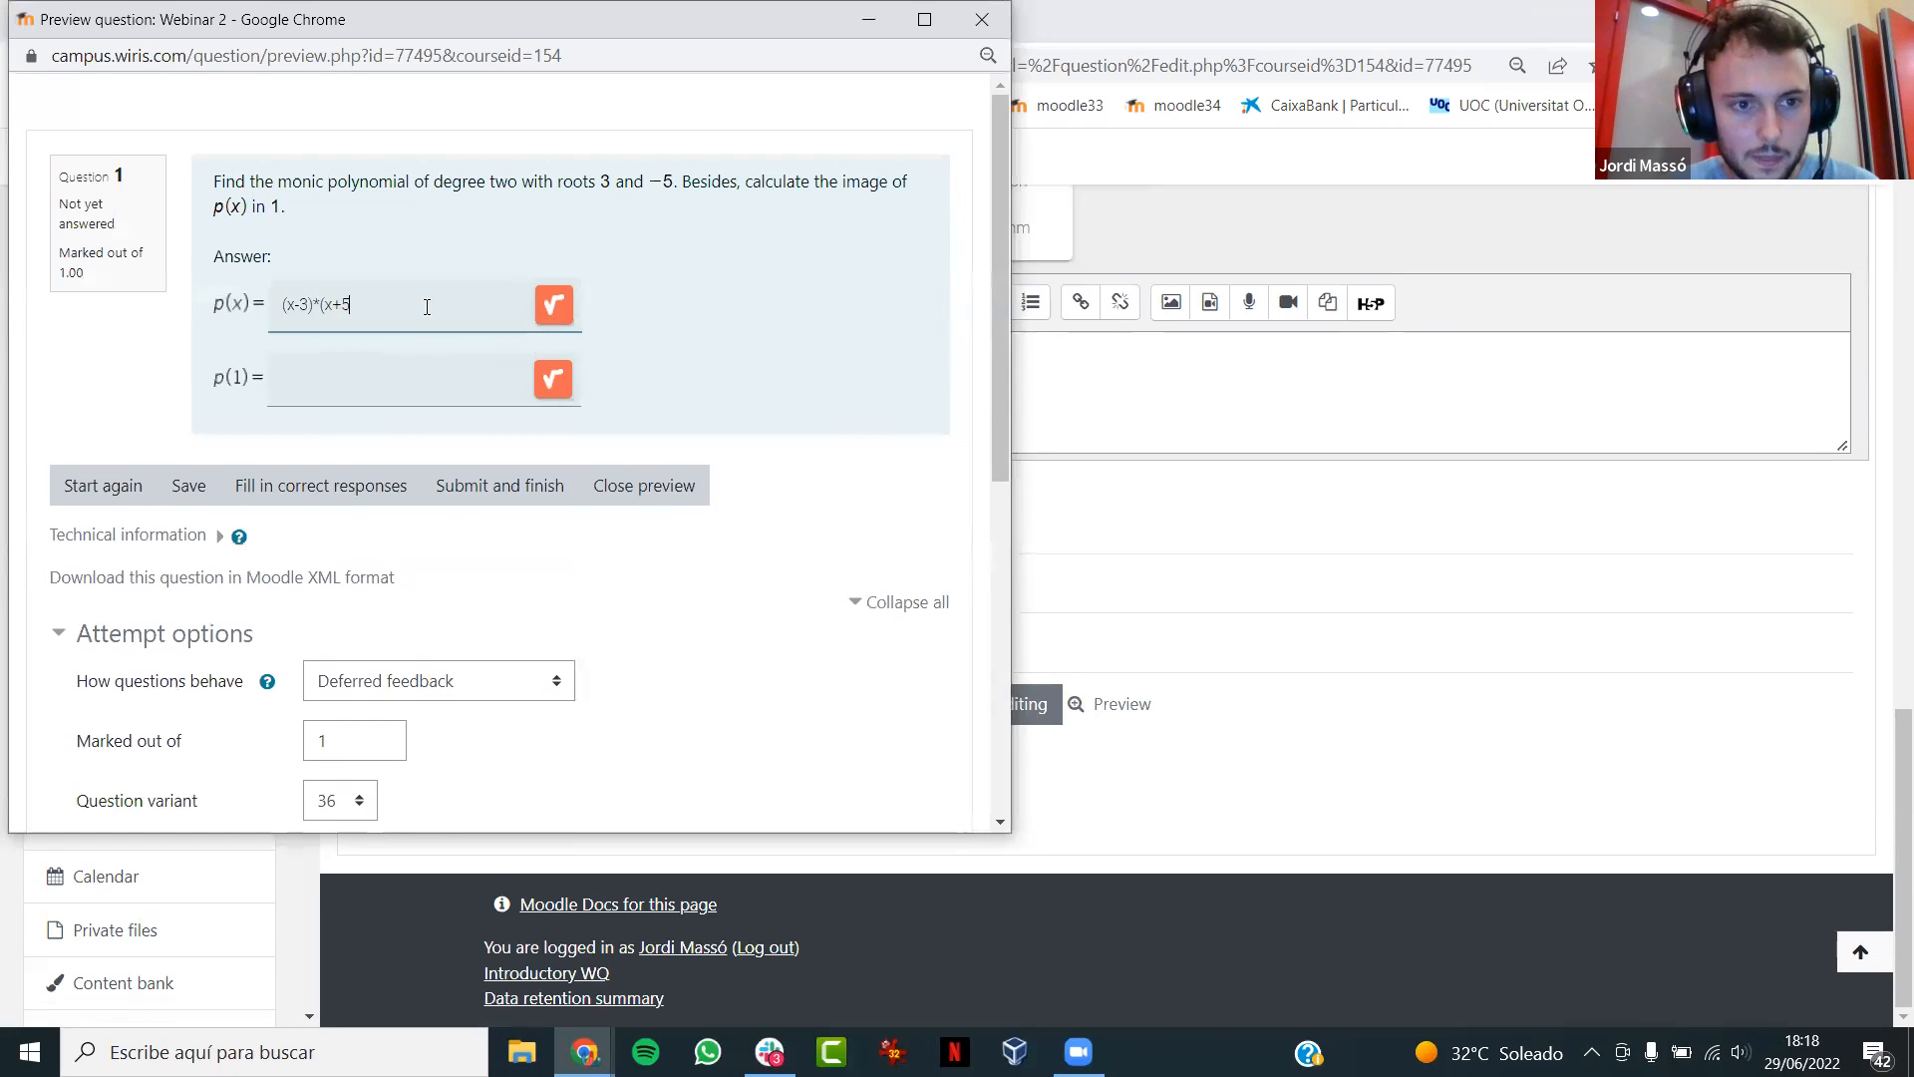
type(")")
left_click(399, 383)
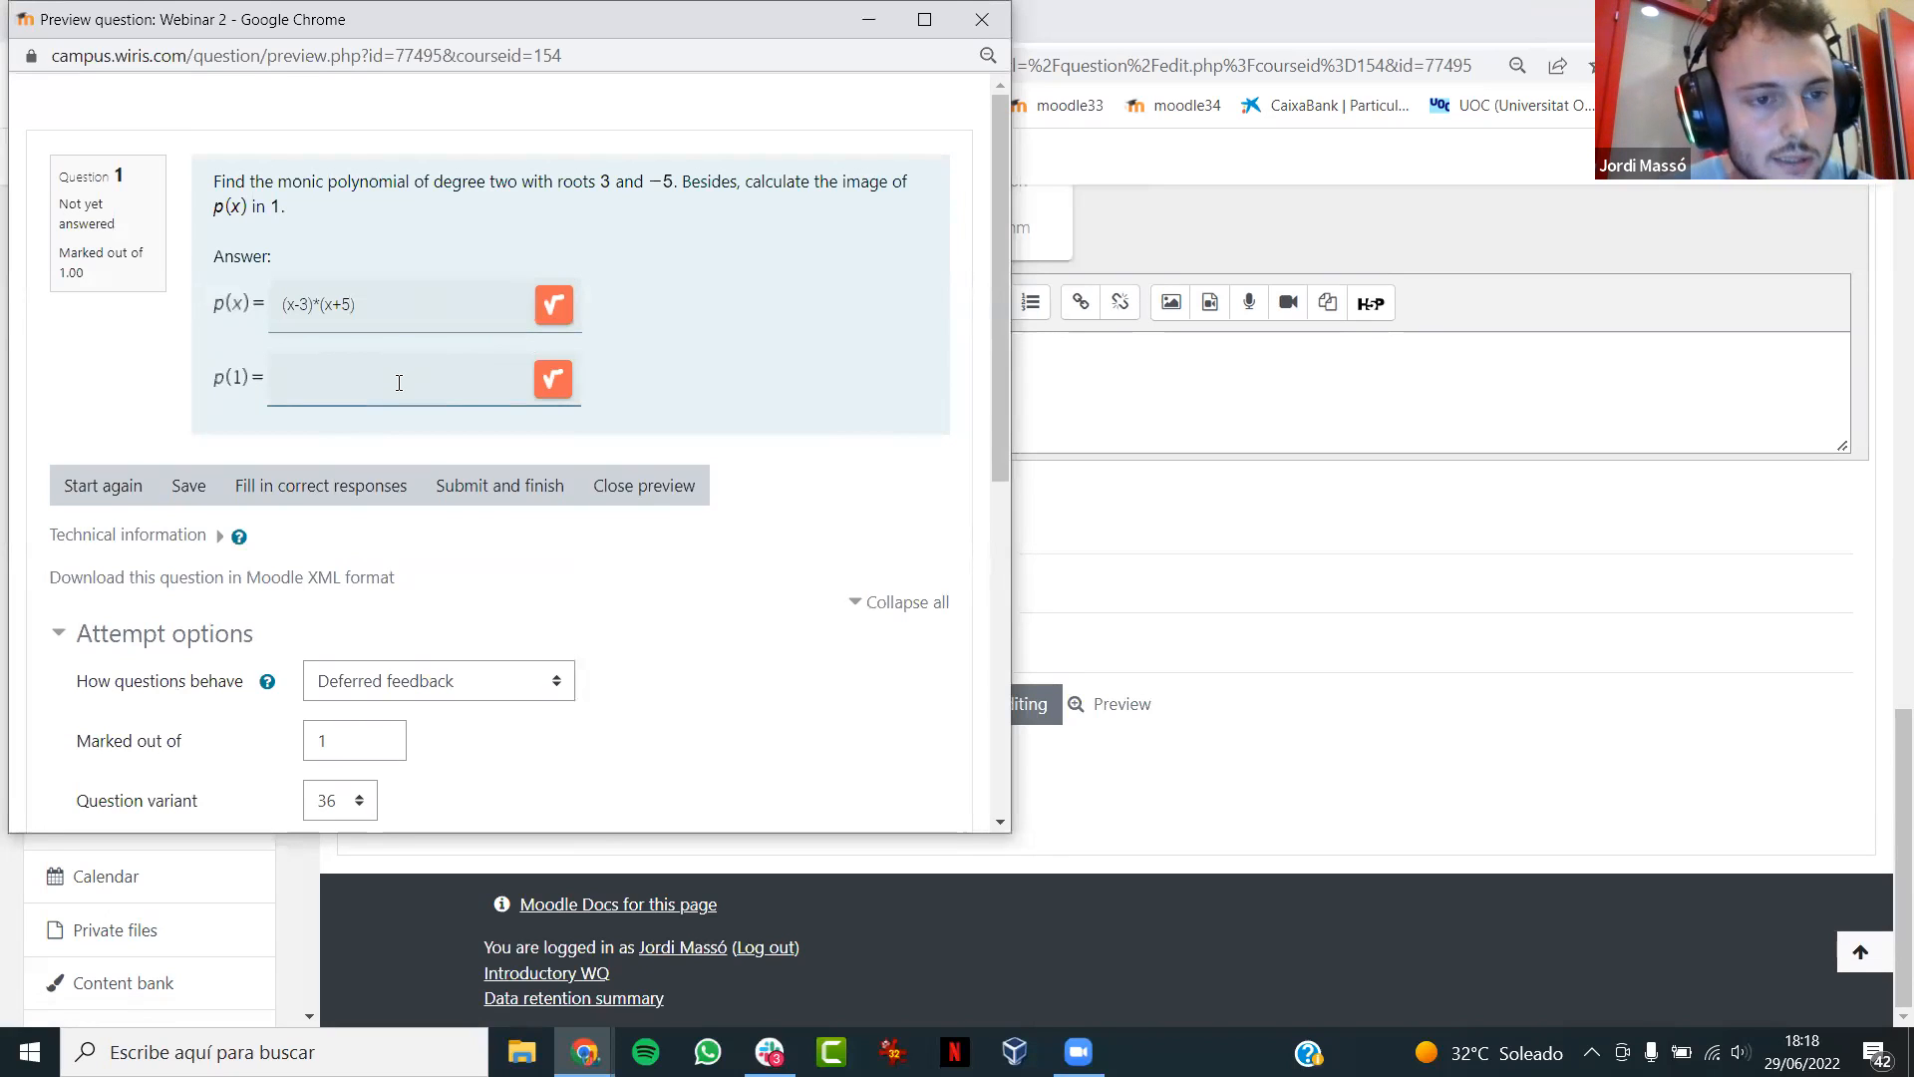
type("-12")
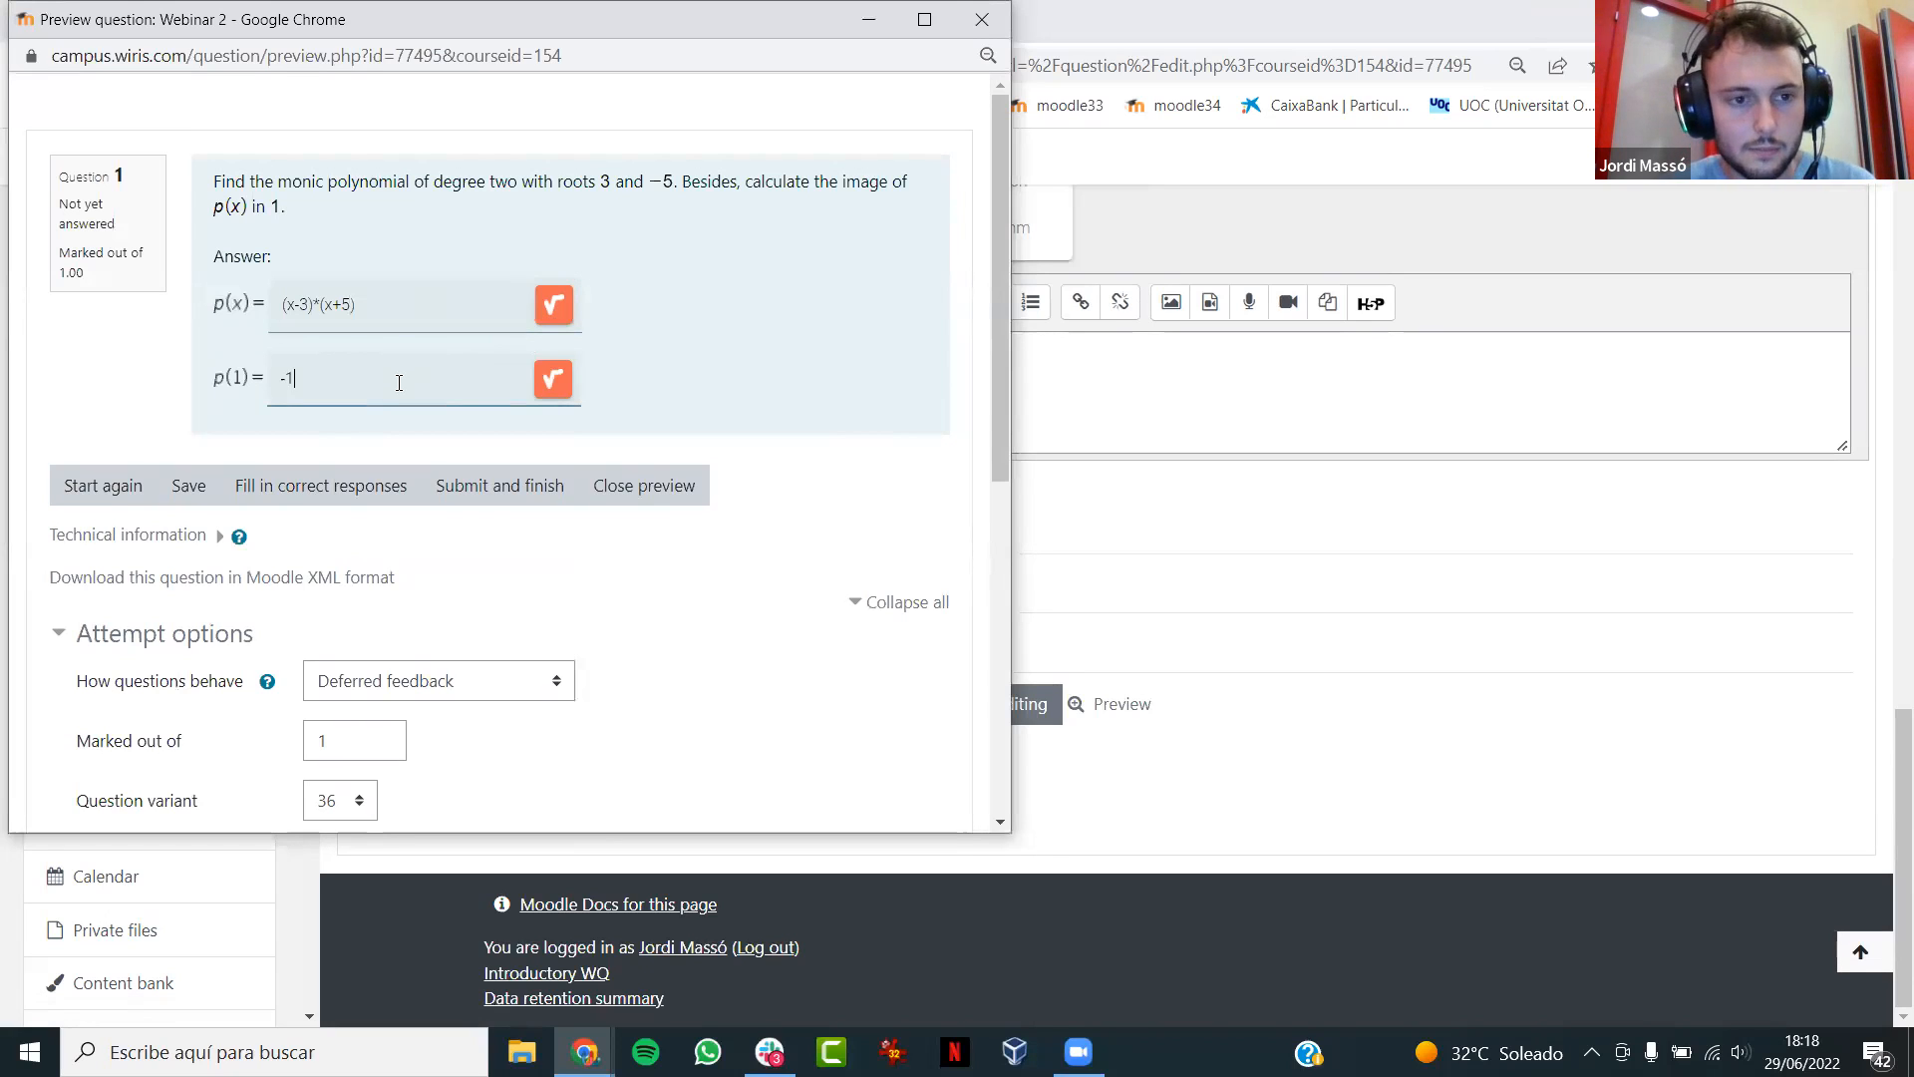
left_click(504, 485)
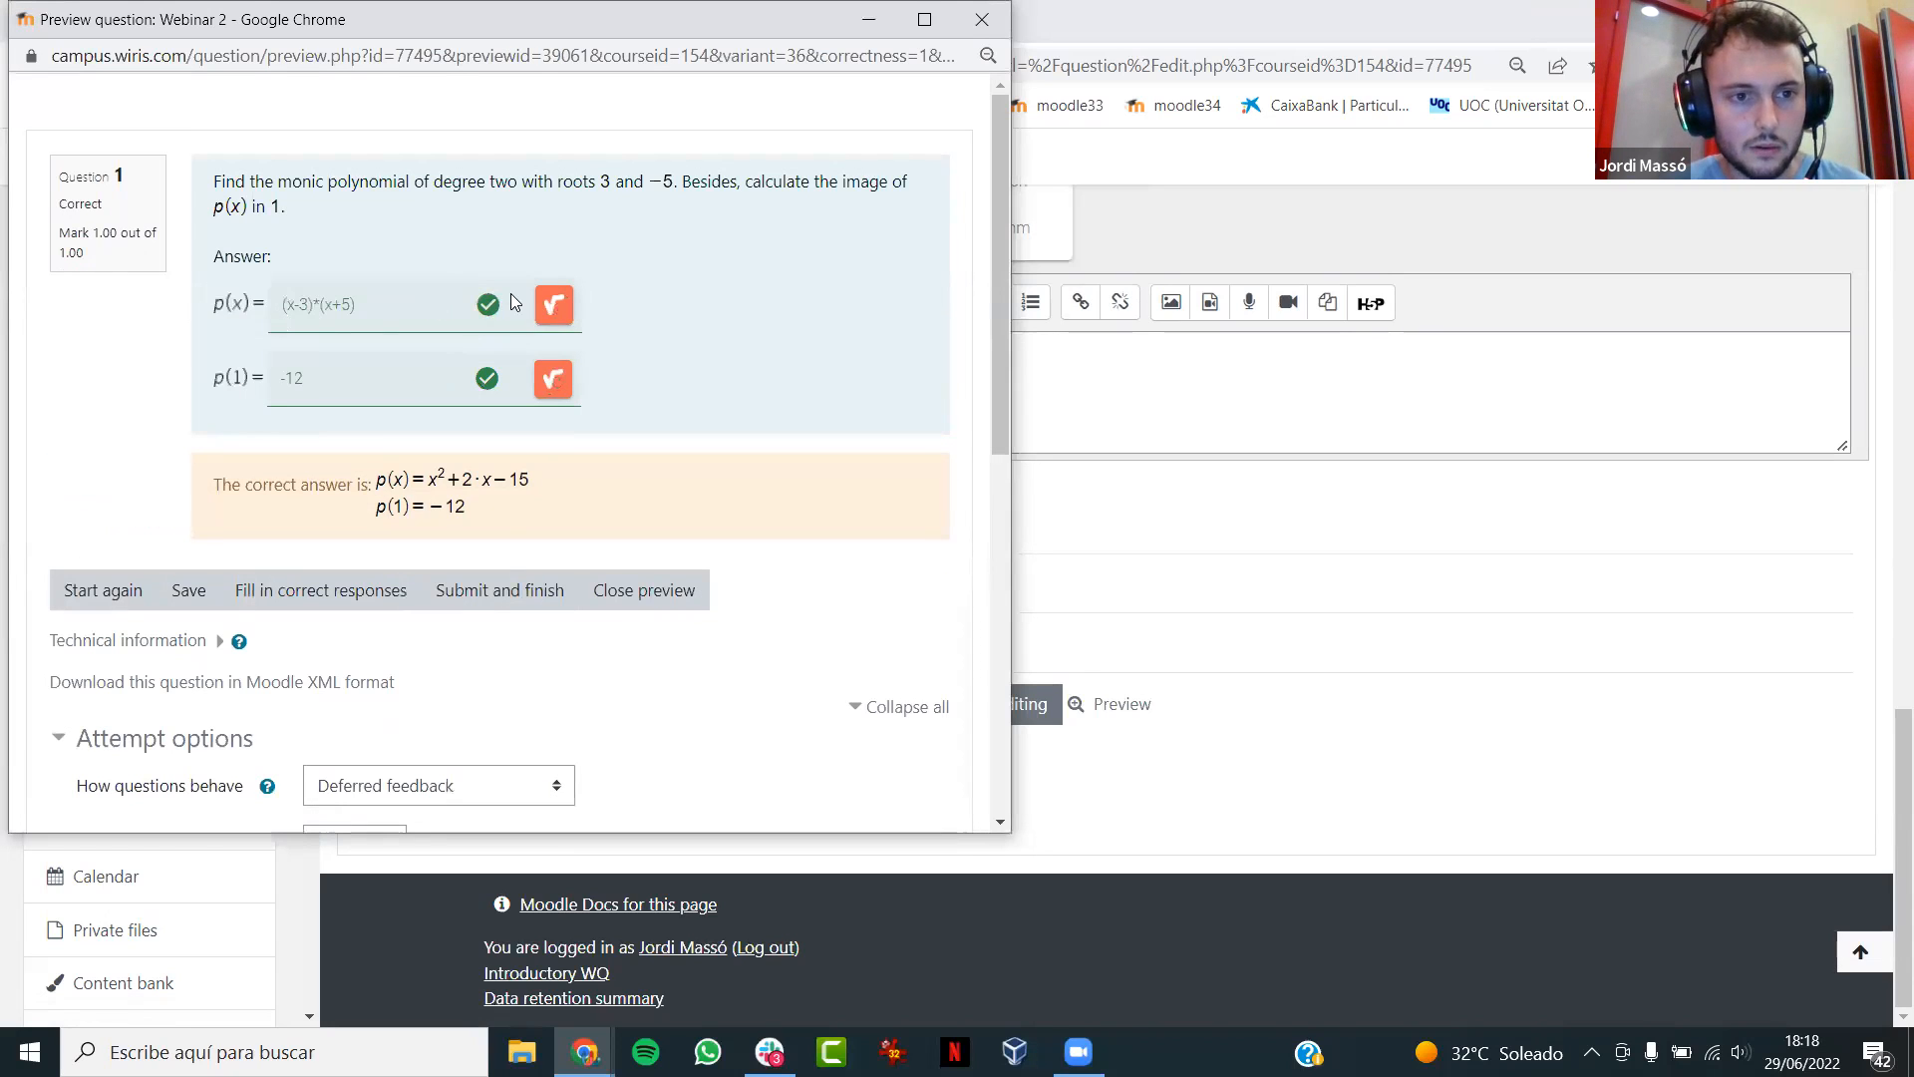
- Restart the preview attempt, answer p(x) = (x+3)*(x-5) and p(1) = -16, and submit it
left_click(108, 591)
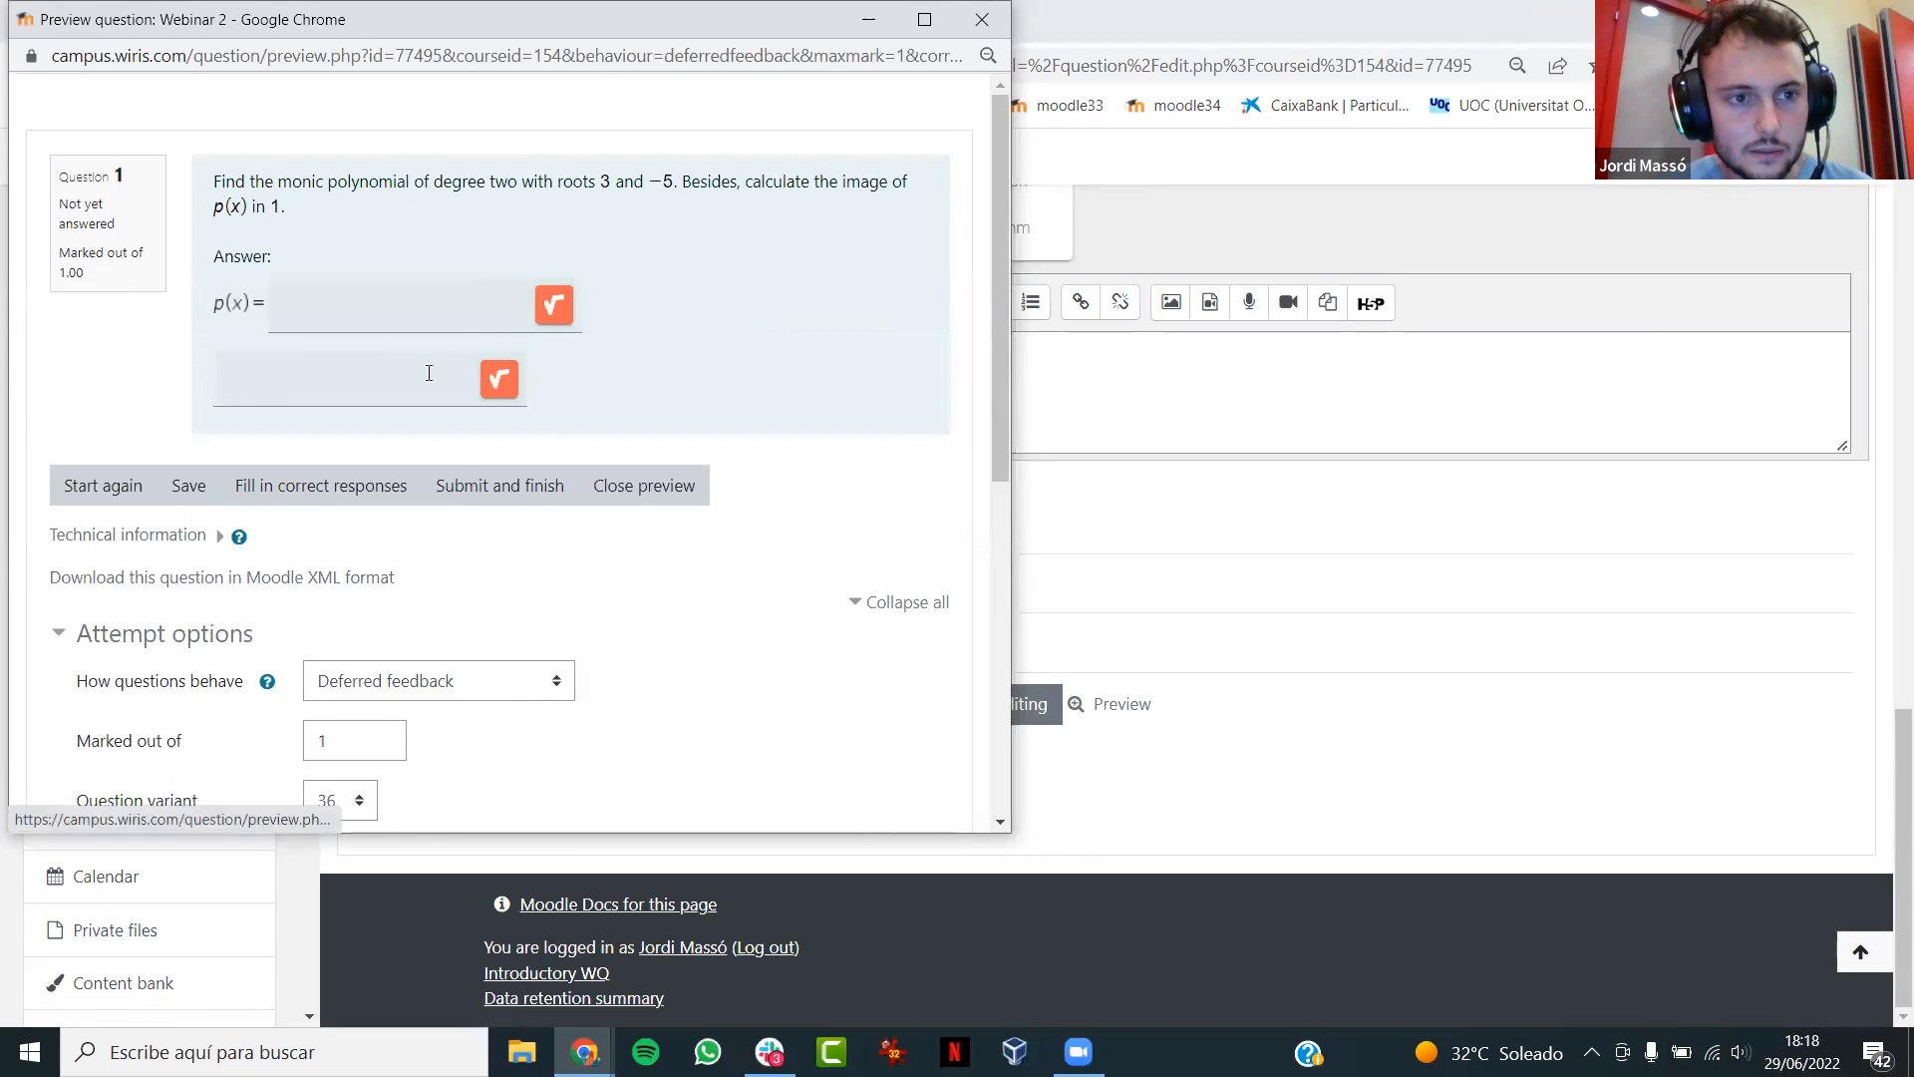
left_click(510, 307)
type("(x+3")
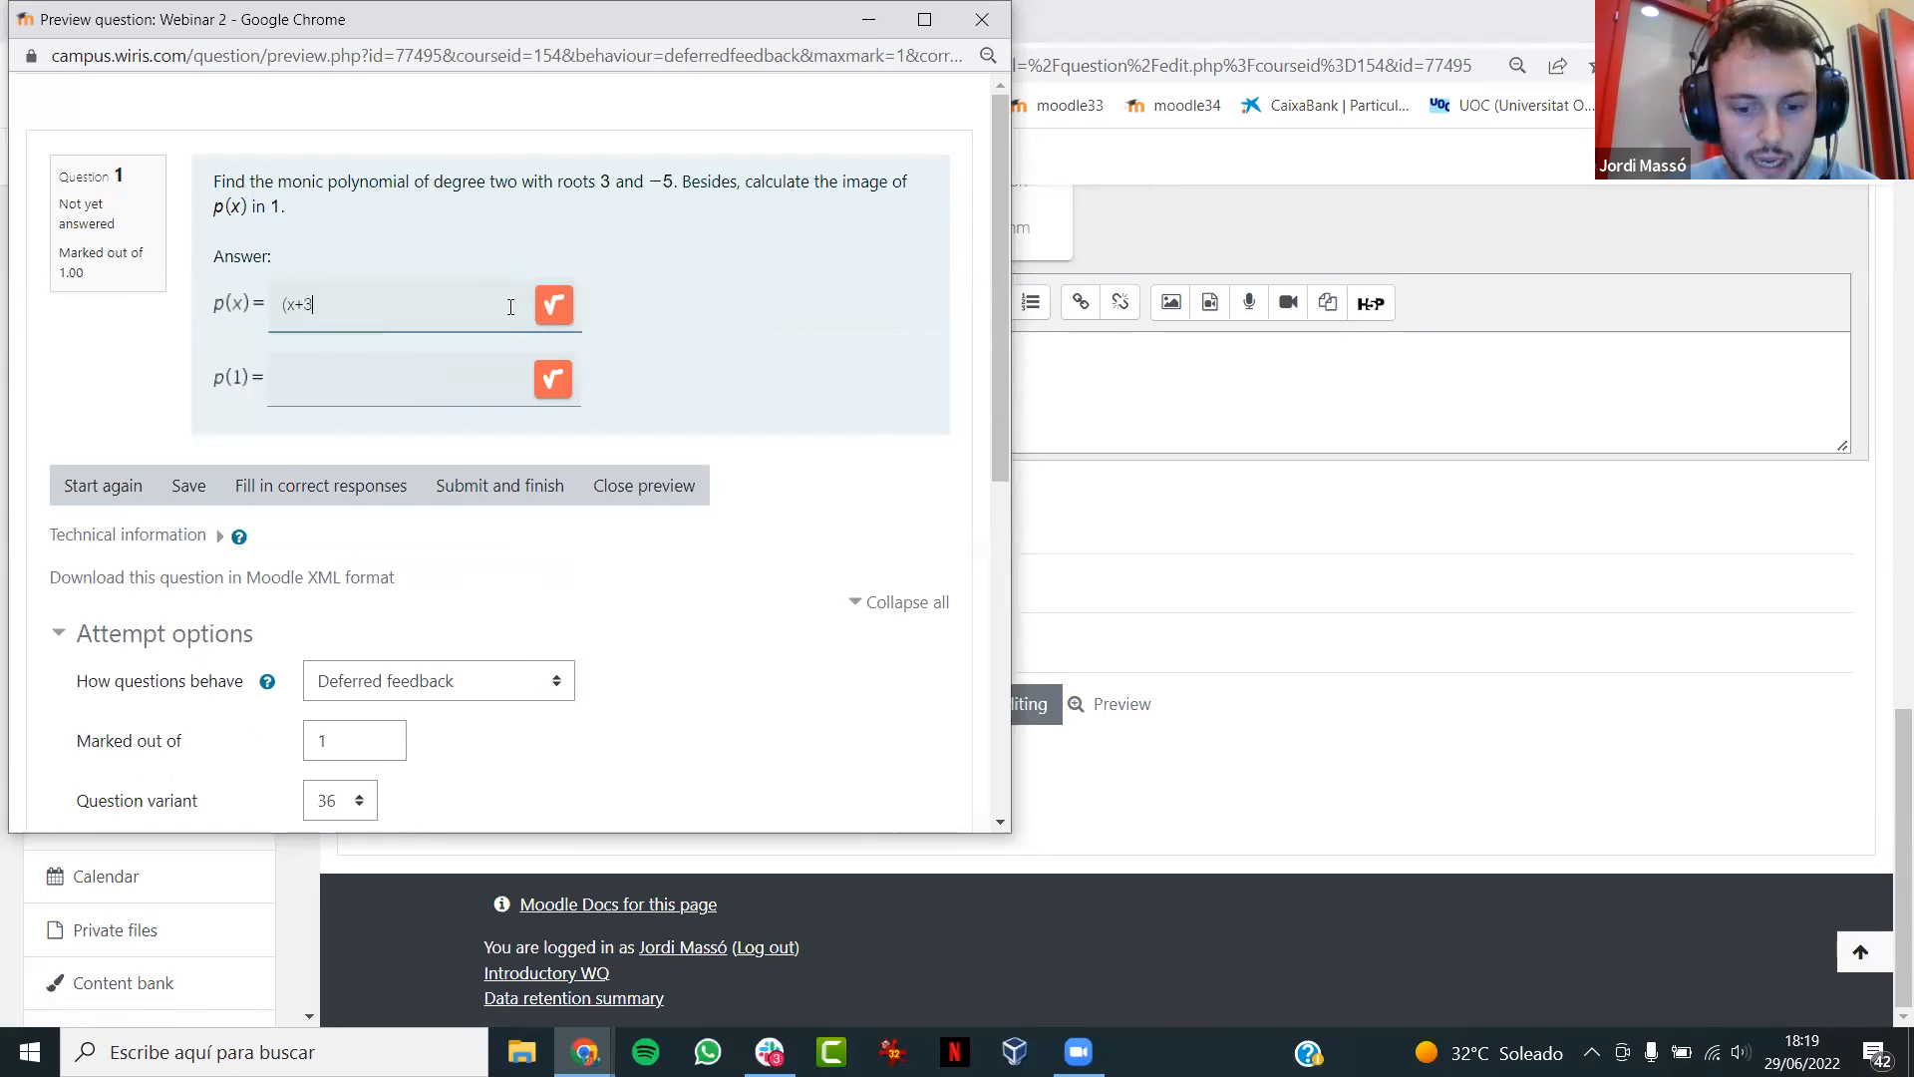
type(")*(")
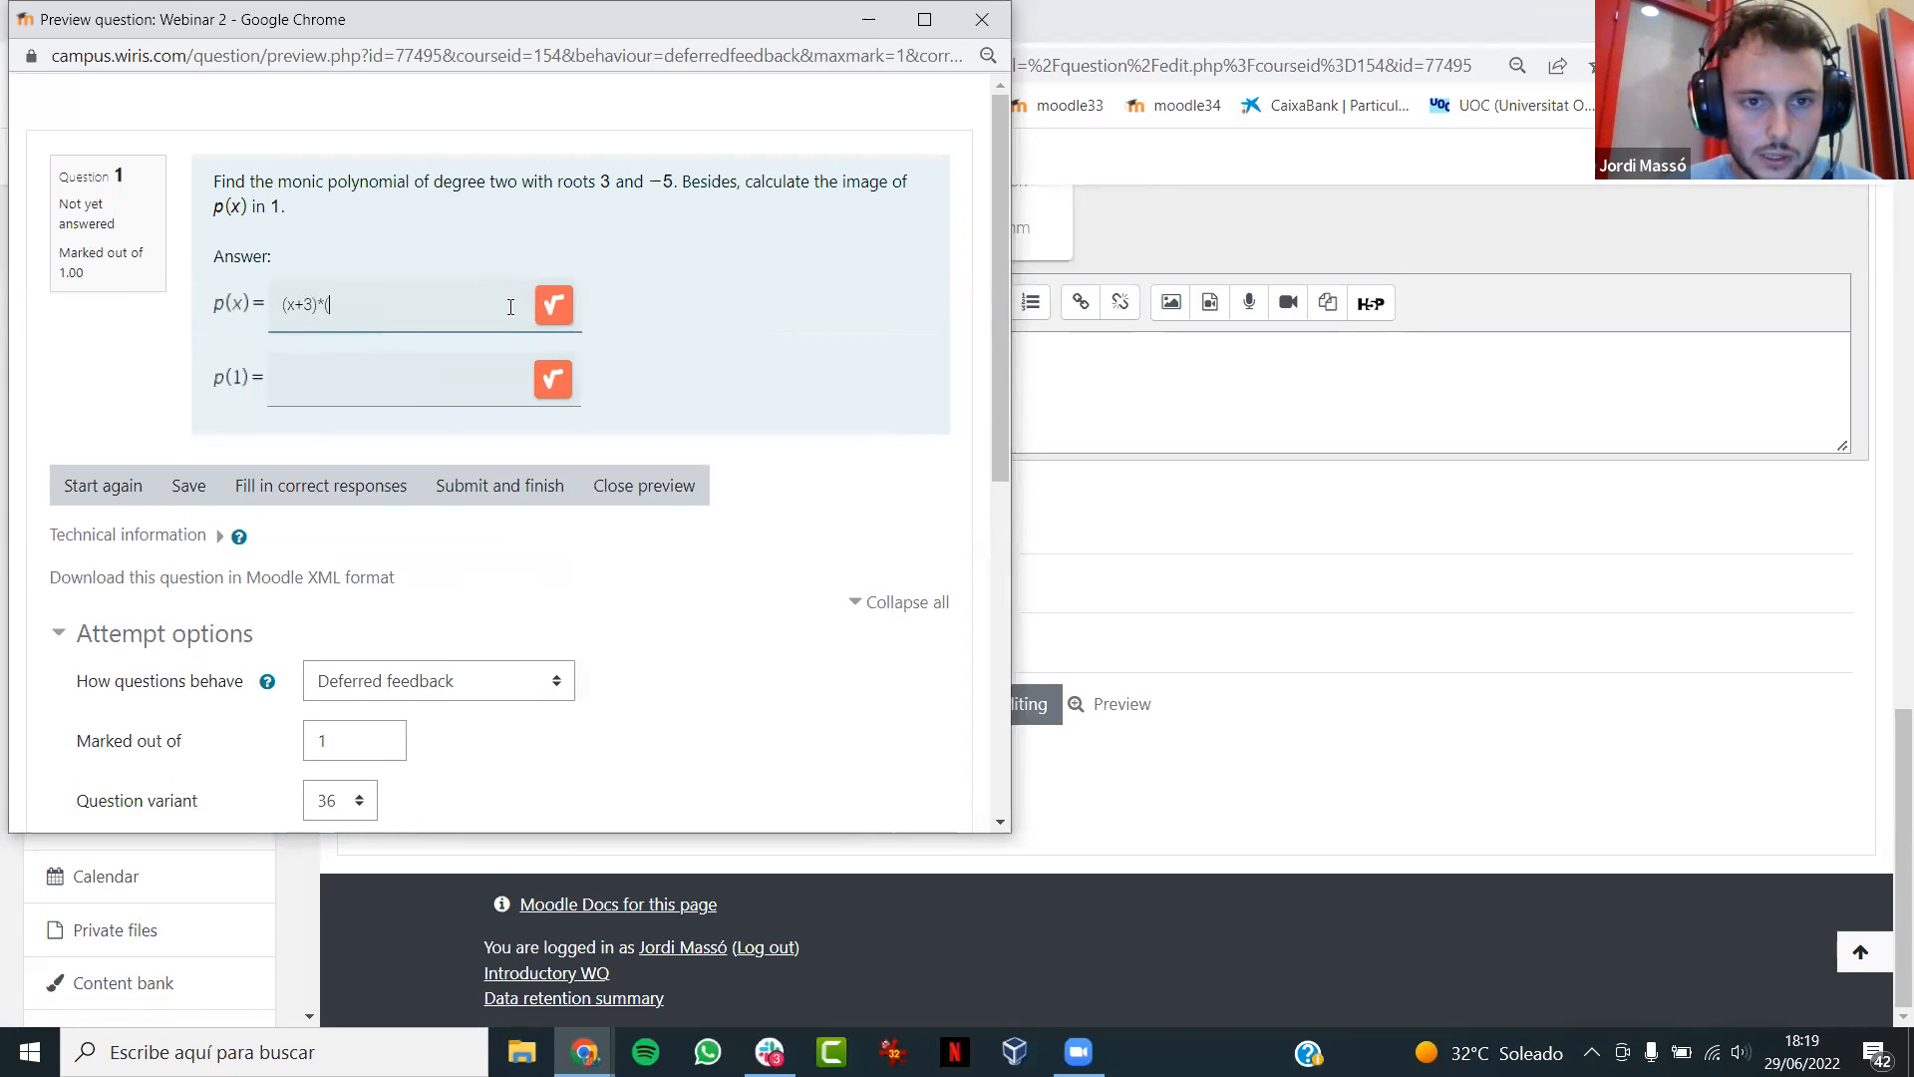
type("x-5)")
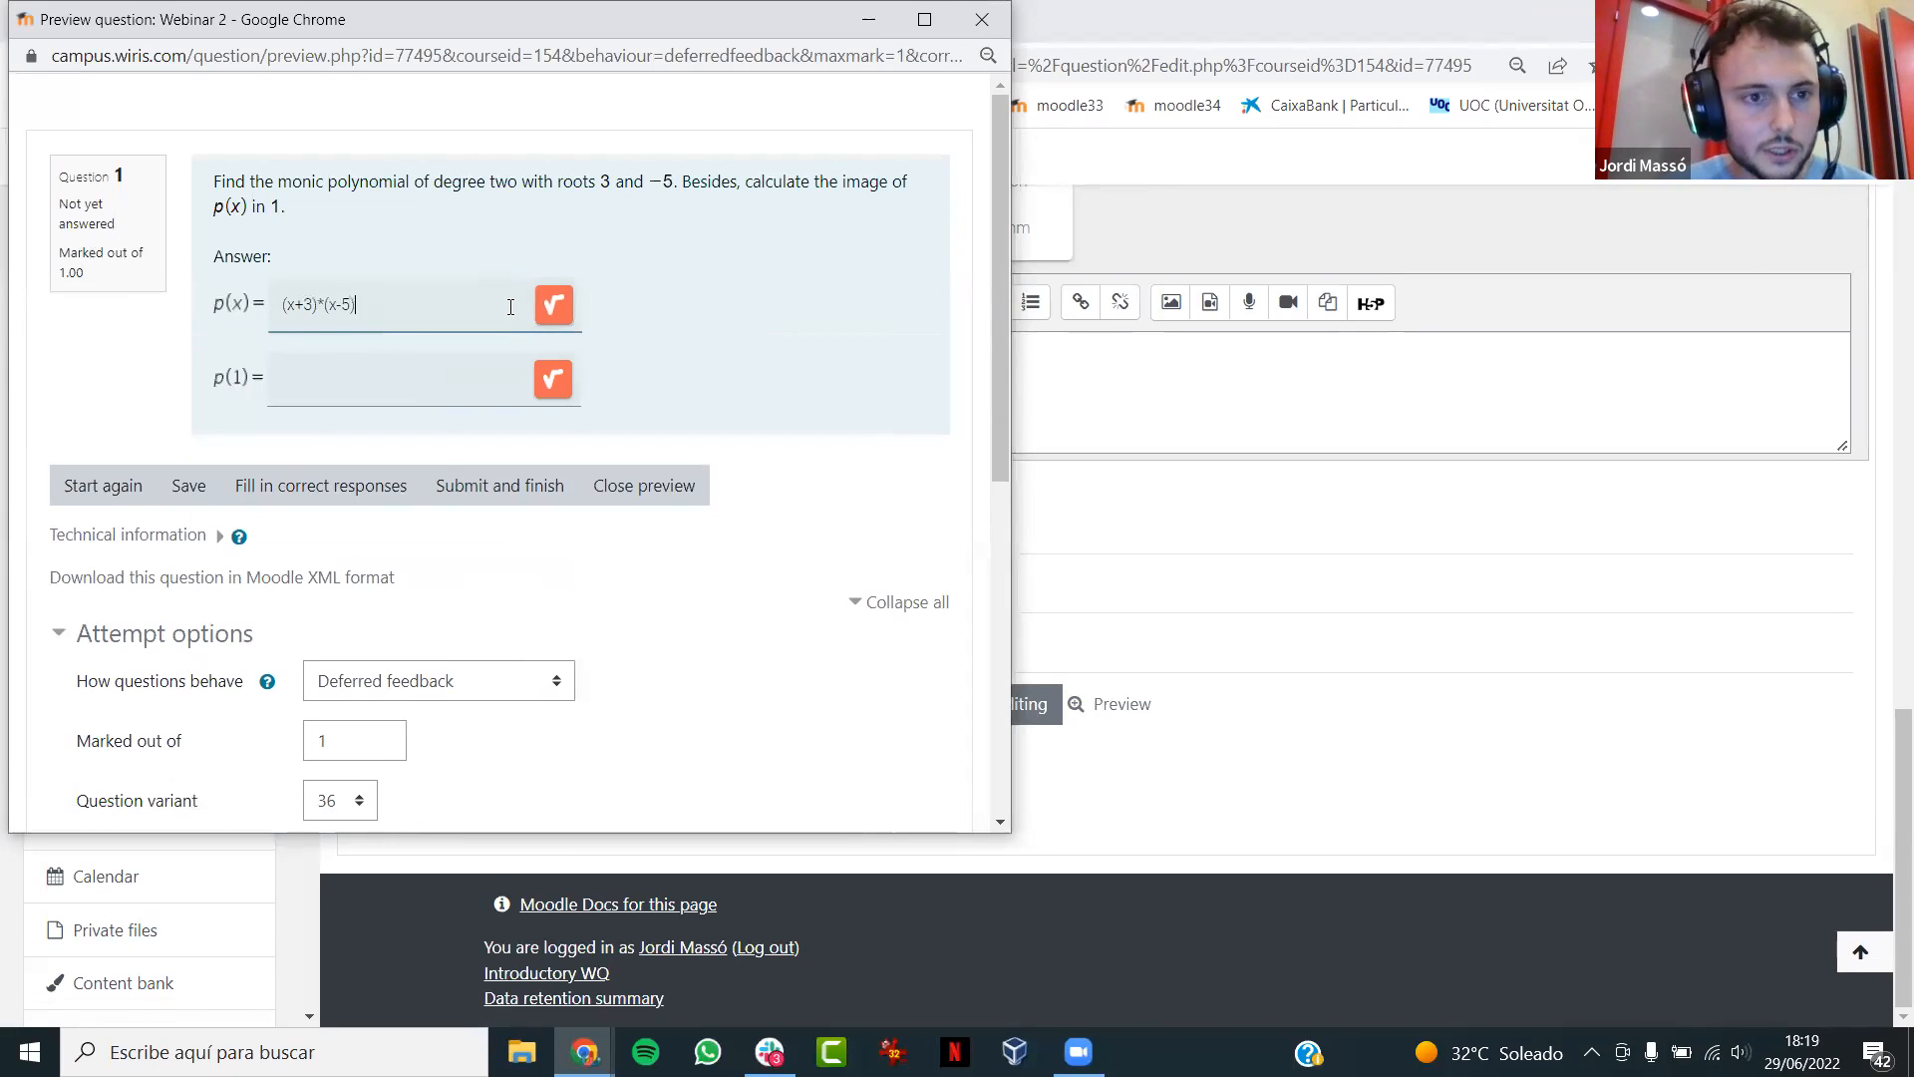
left_click(404, 377)
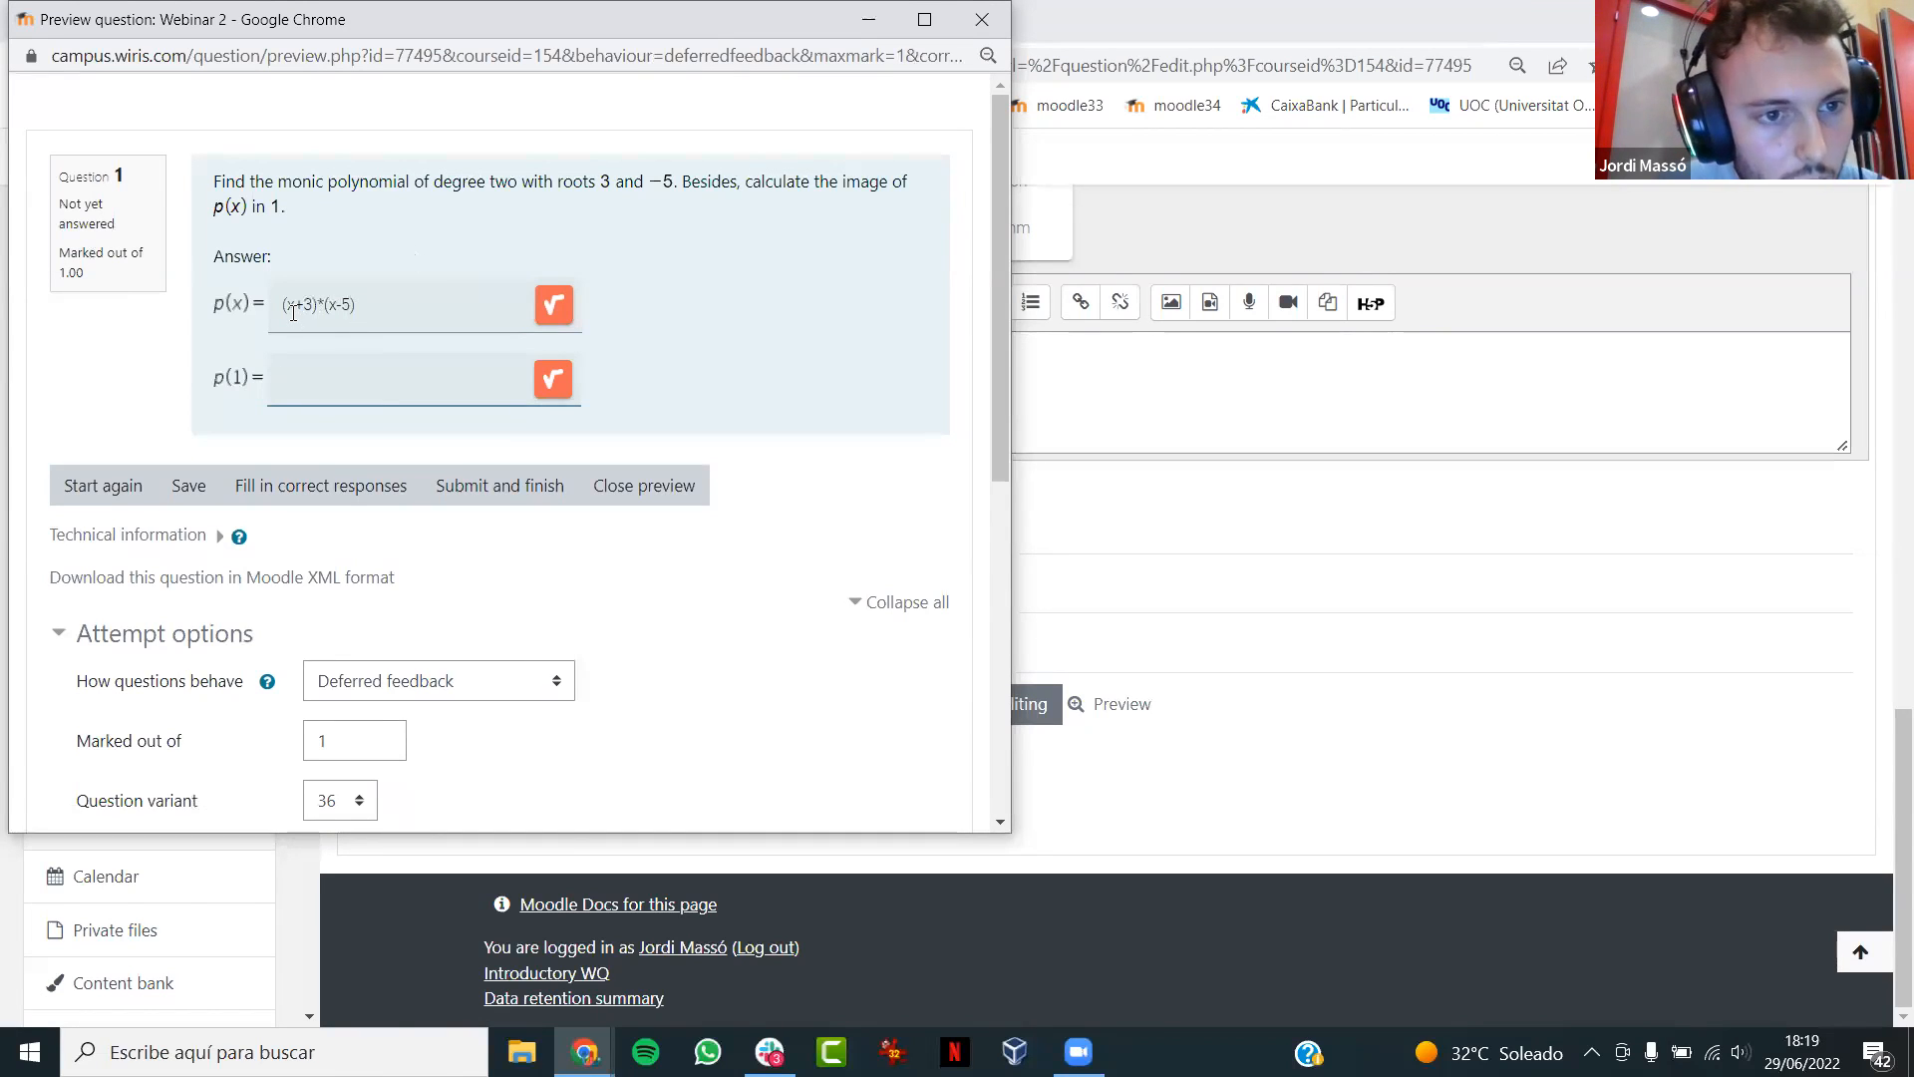
type("-16")
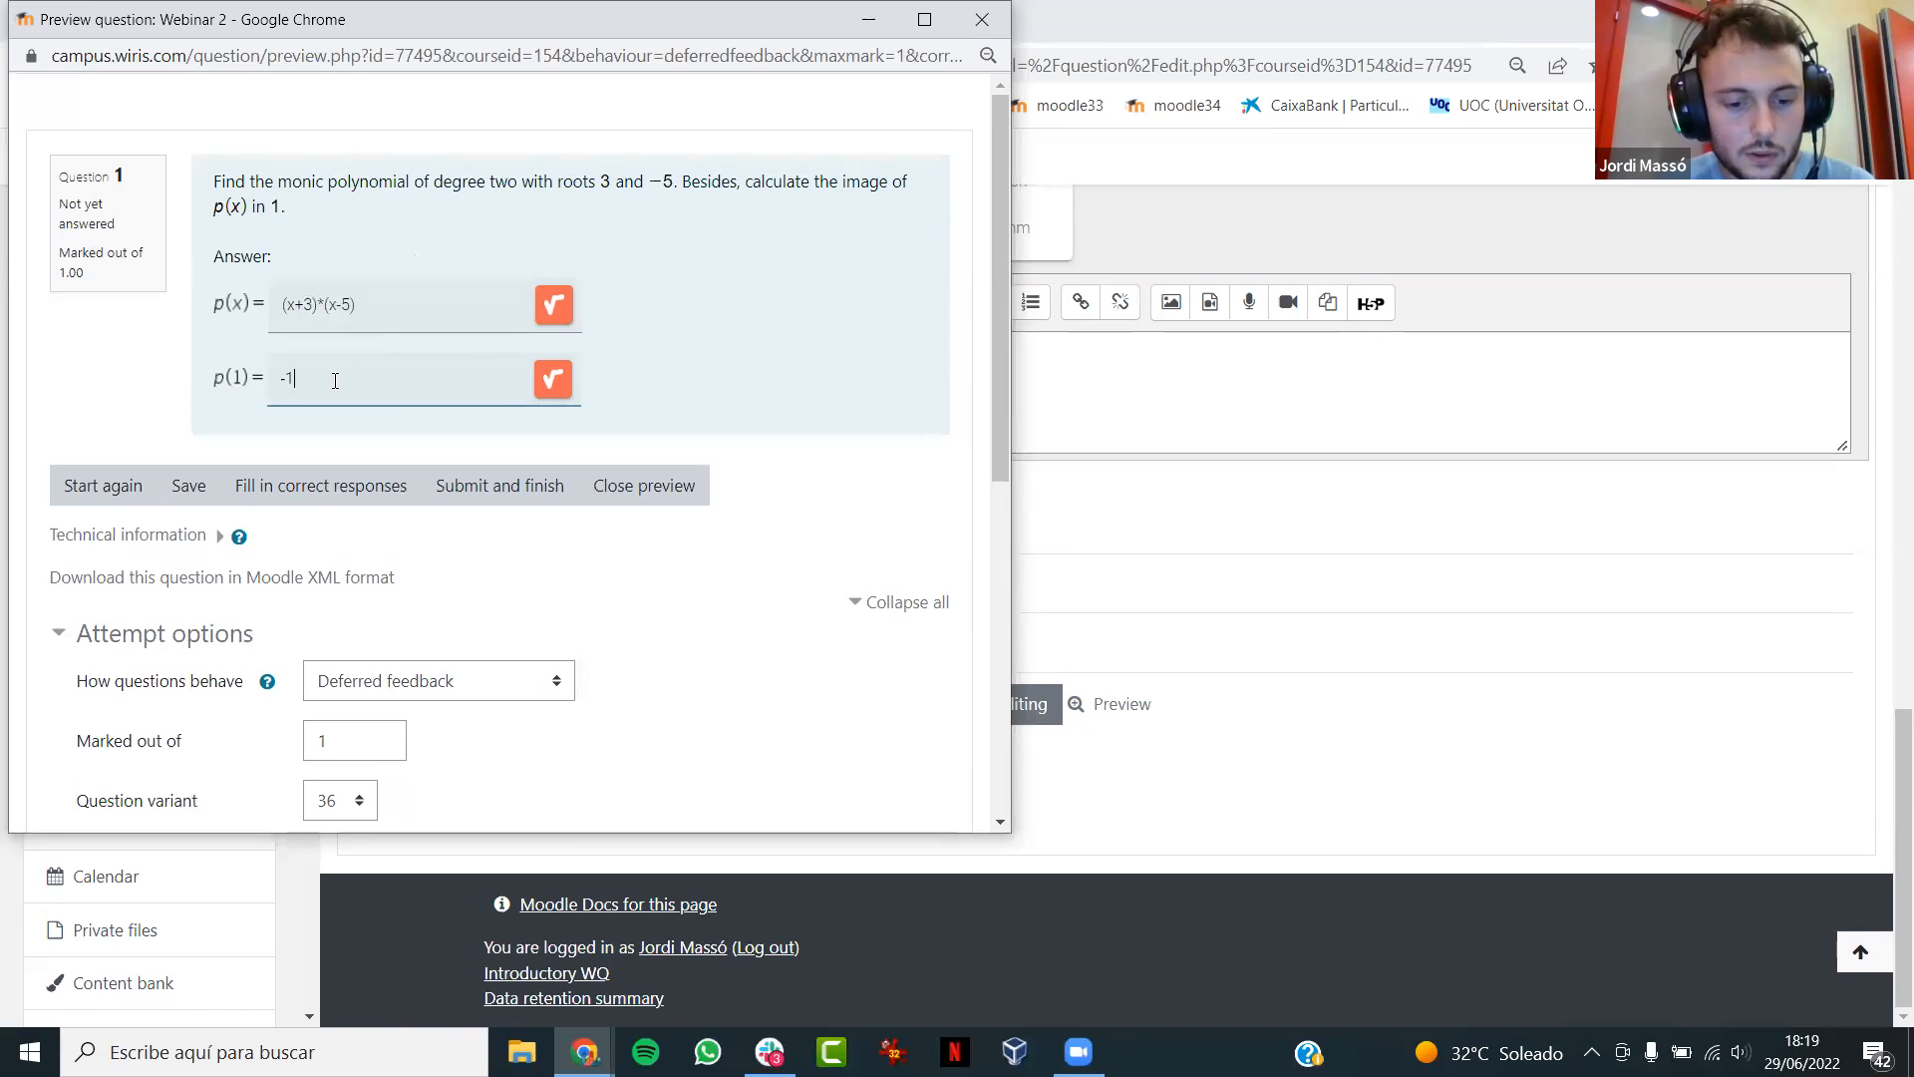
left_click(528, 493)
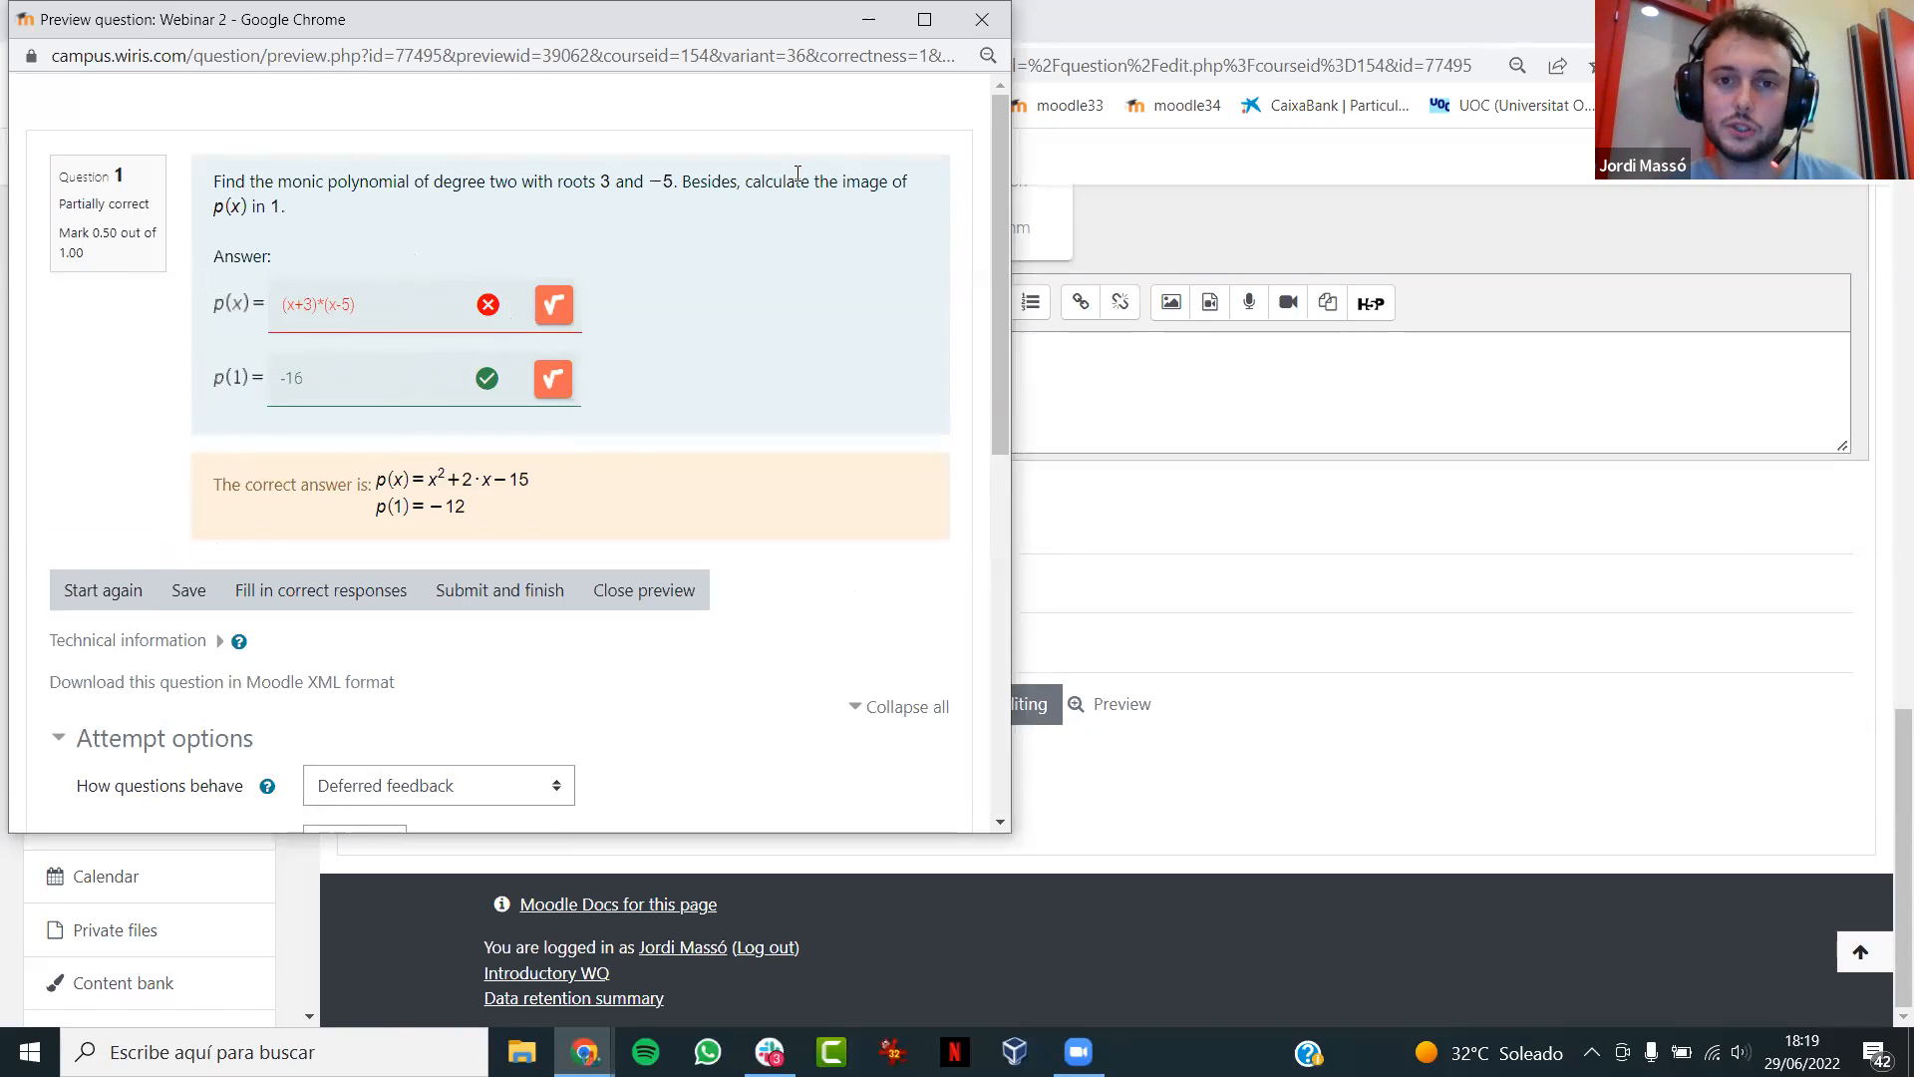
- Close the question preview and cancel out of the question editor to the question bank
left_click(980, 22)
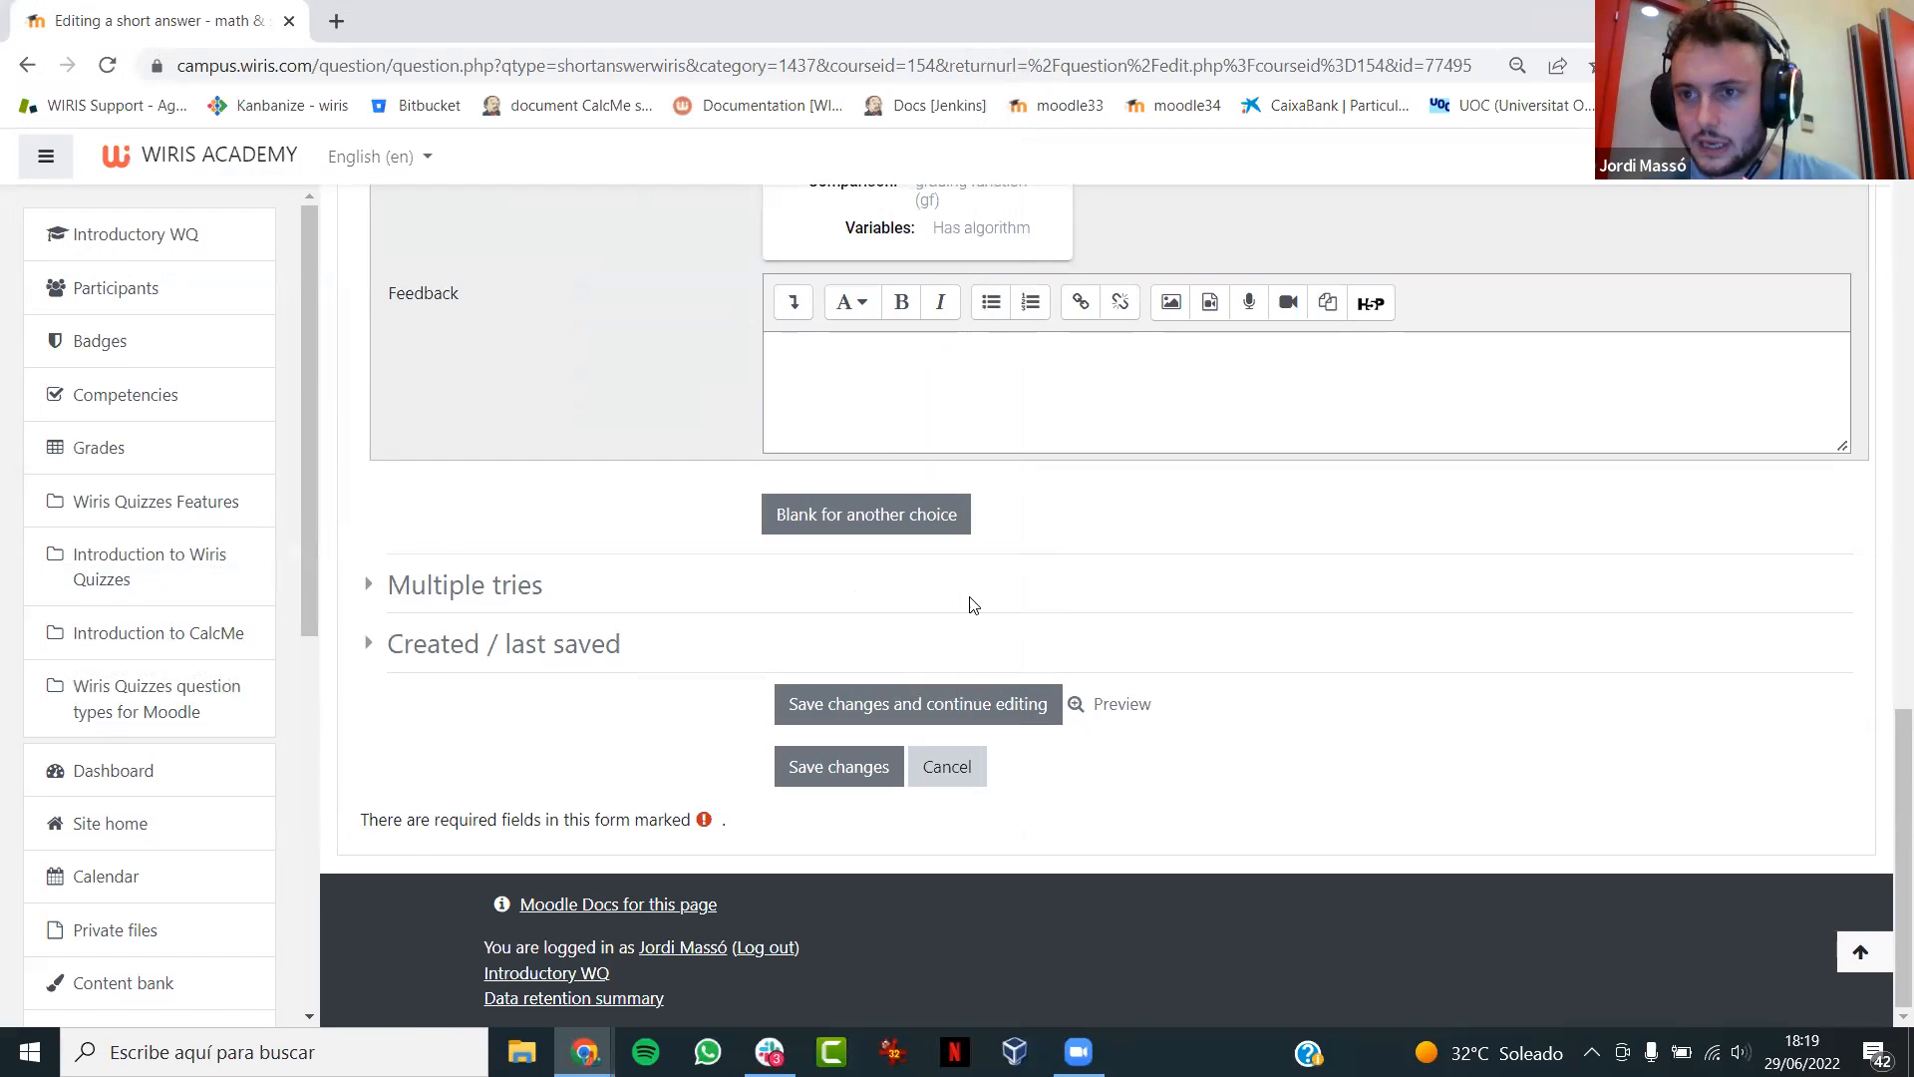
left_click(969, 770)
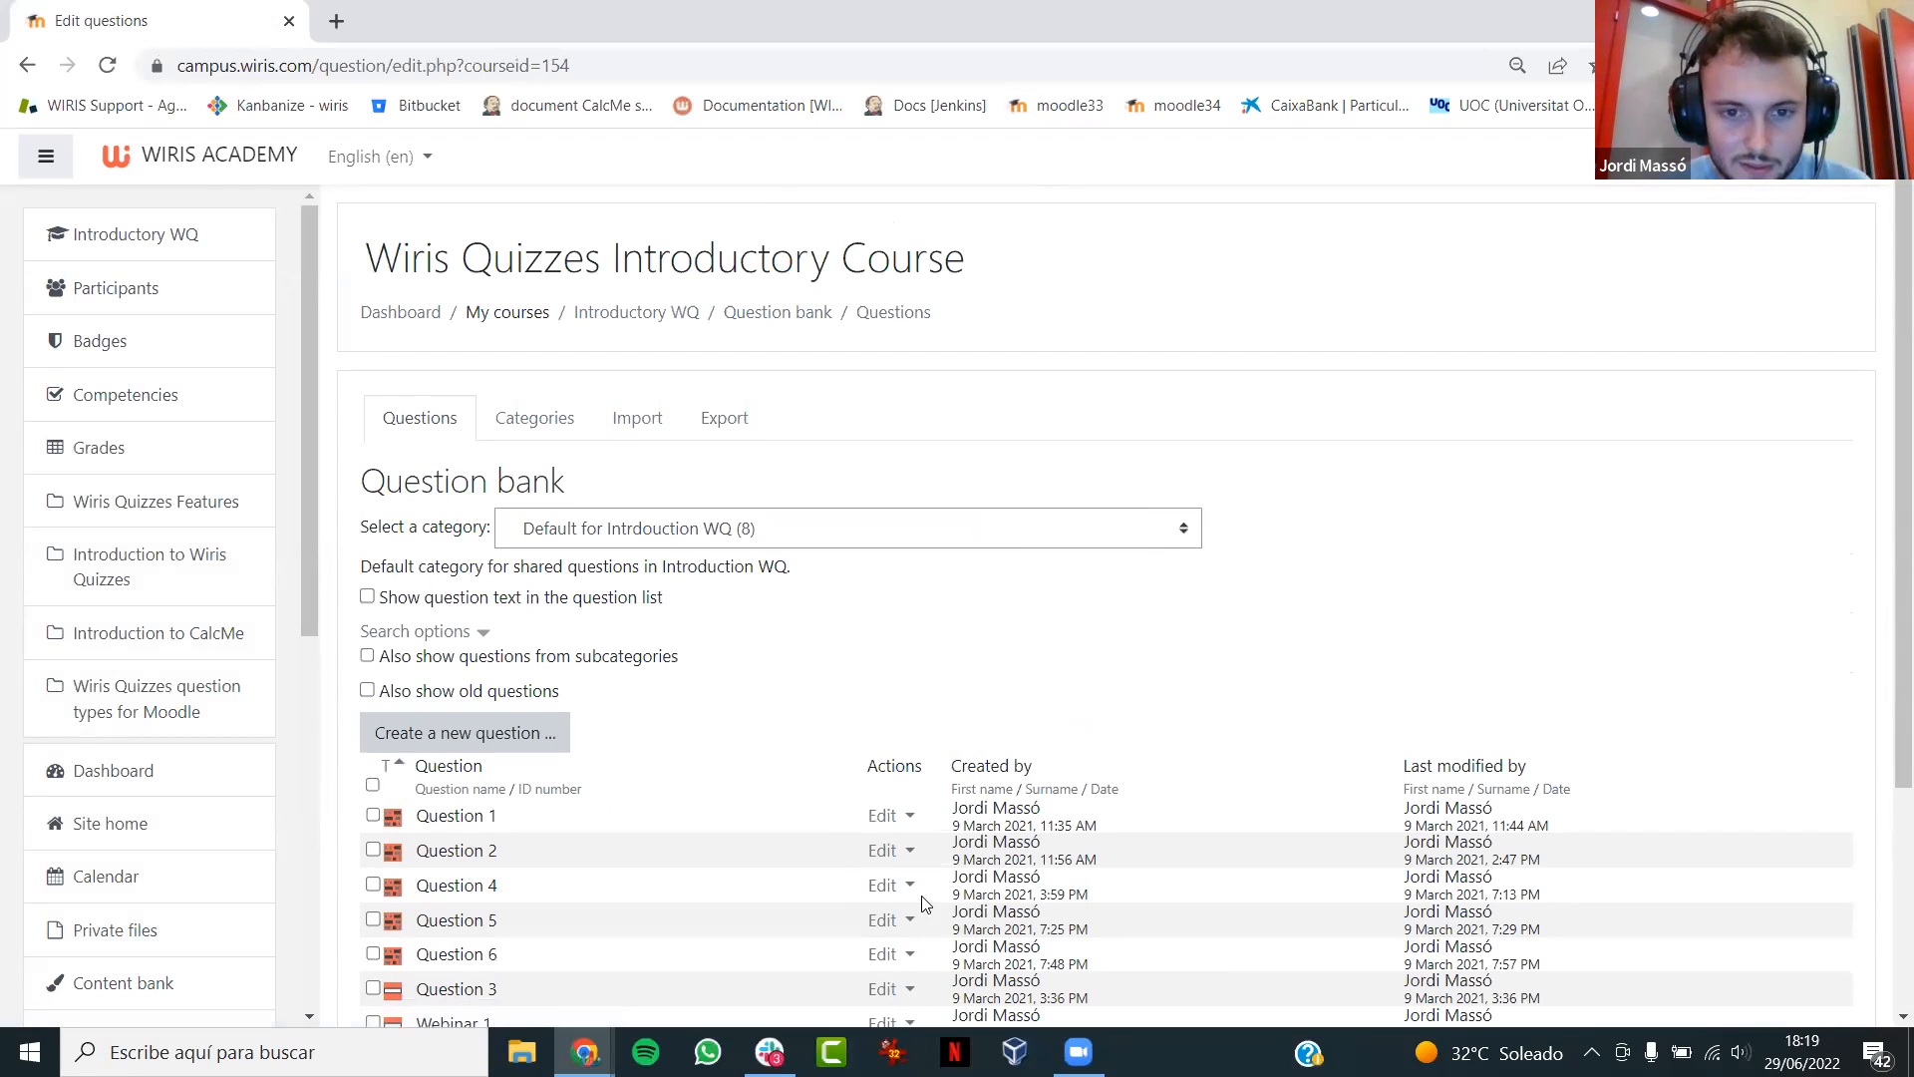
- Switch to the [Webinar] 4.5 WirisQuizzes presentation in Google Slides and start the slideshow from the LTI 1.3 slide
key("alt+Tab")
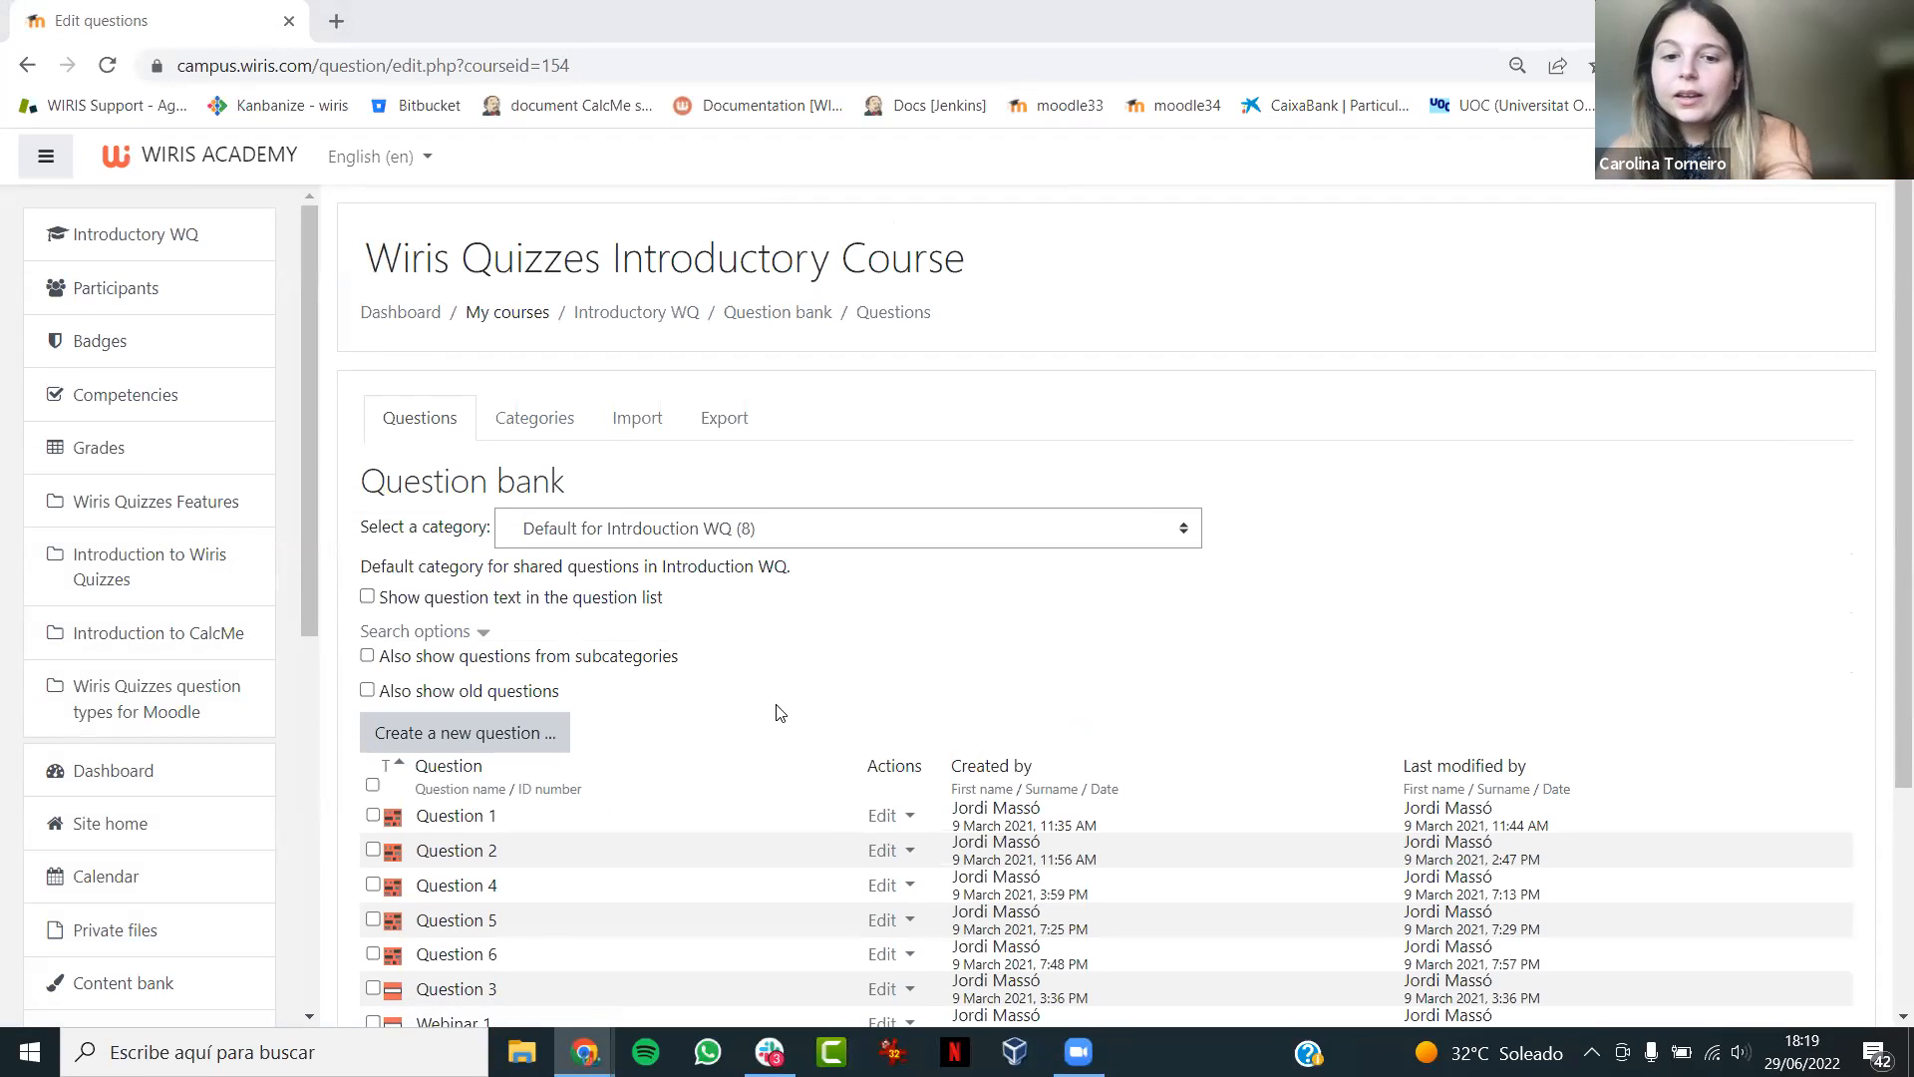
key("alt+Tab")
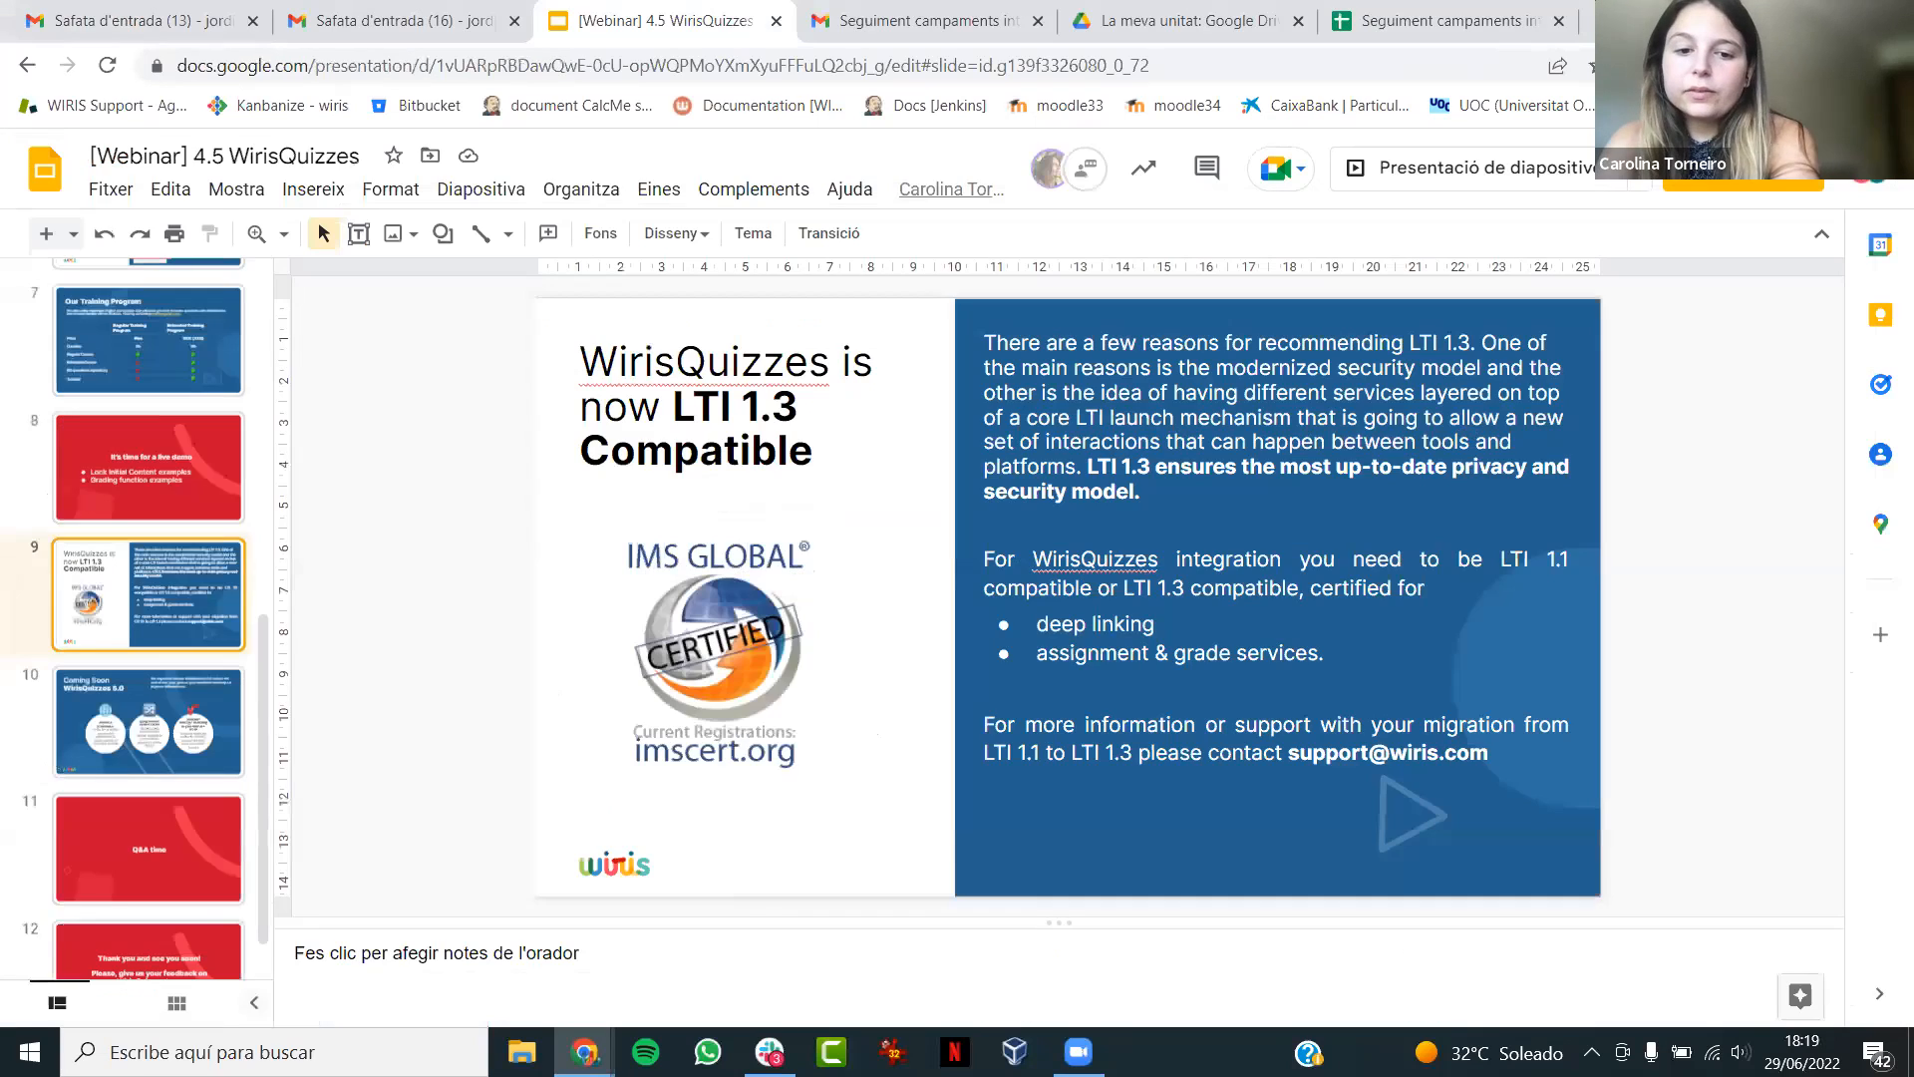
left_click(1467, 179)
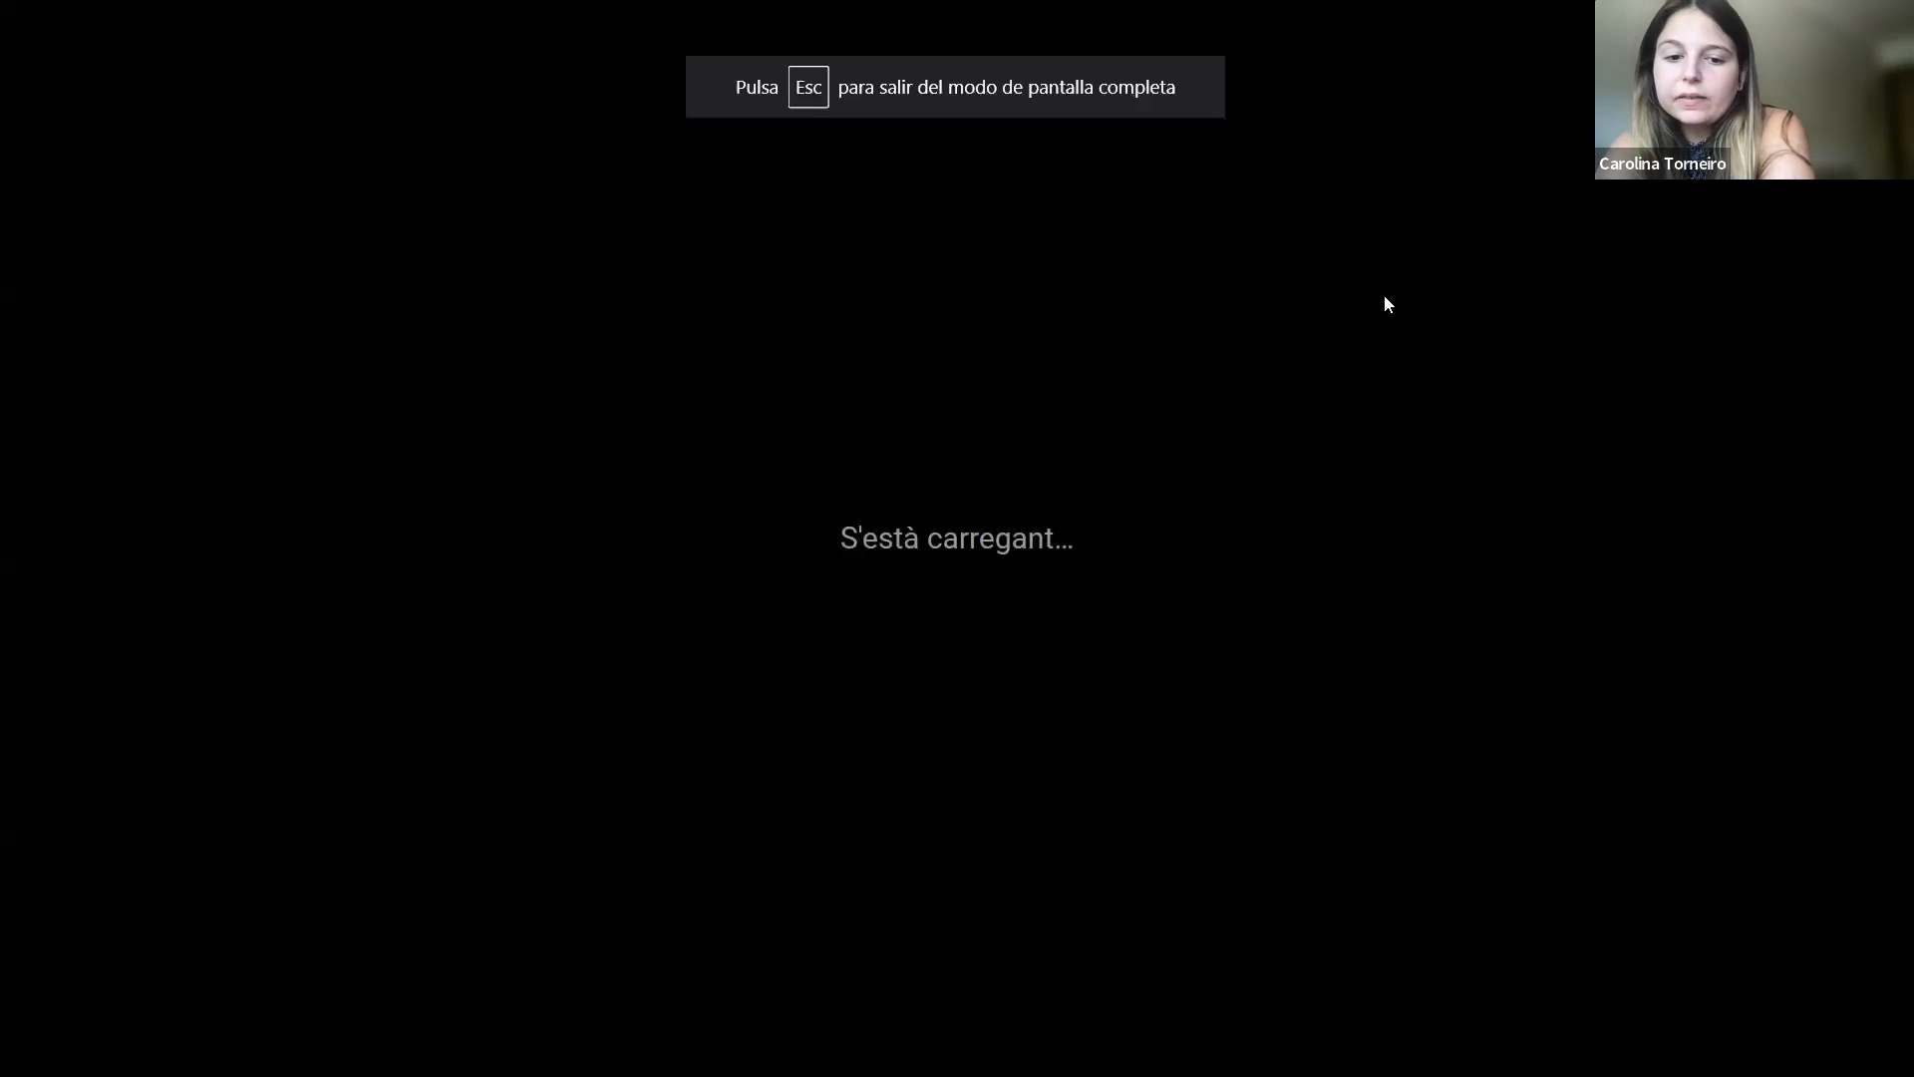